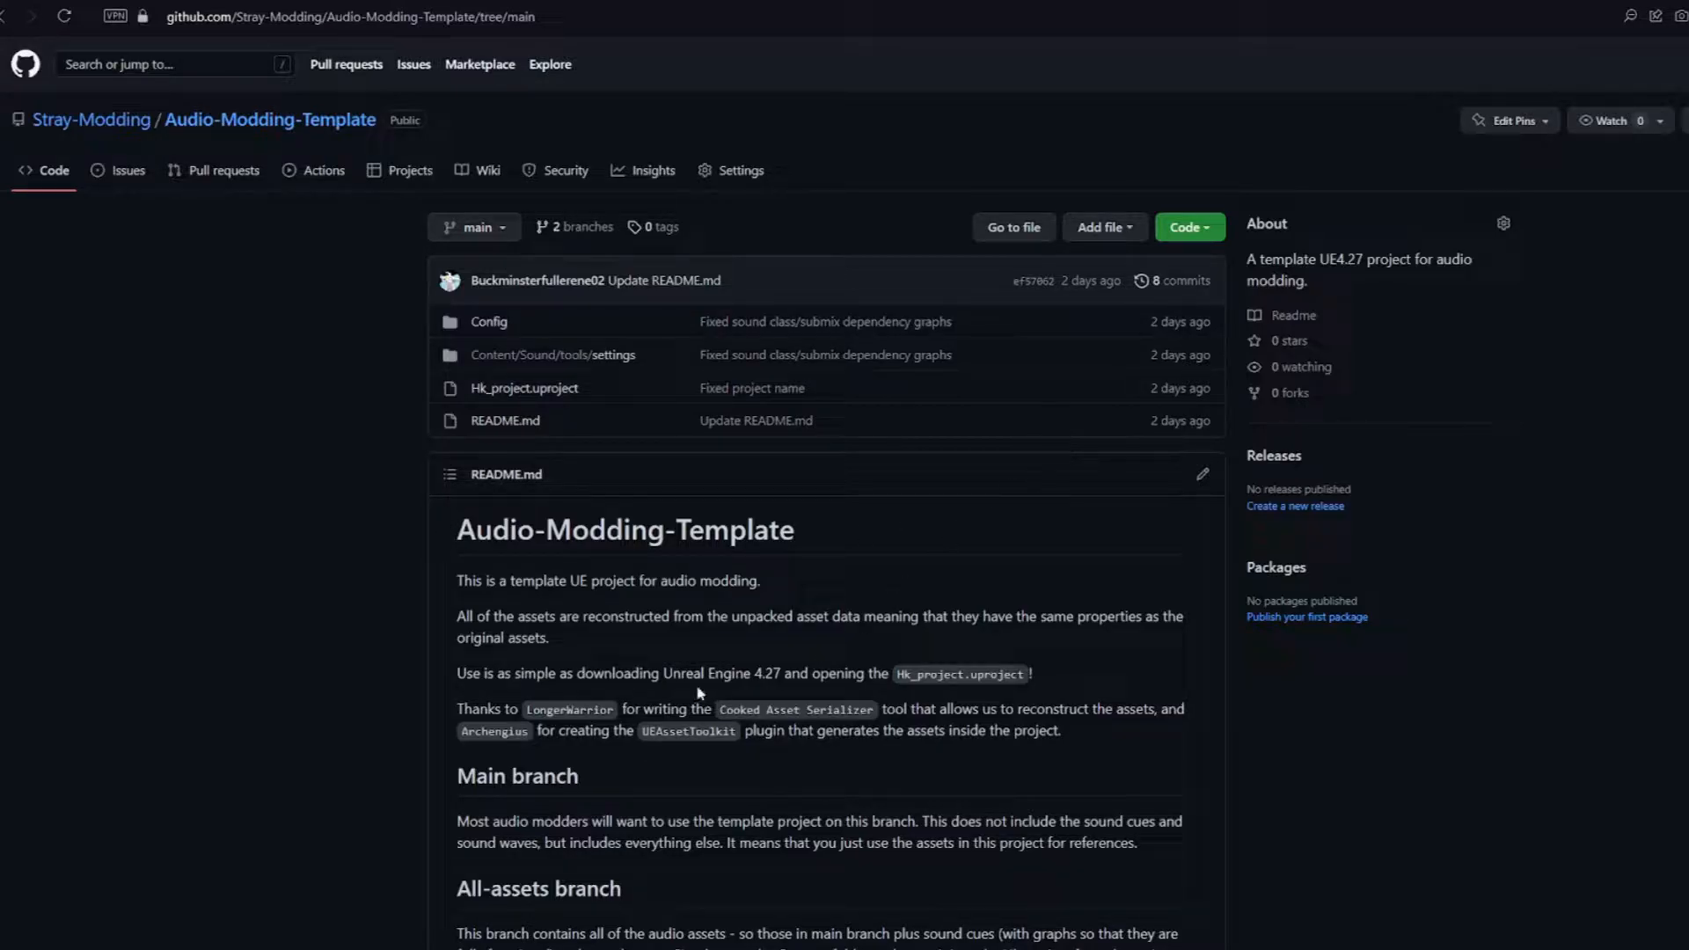
Step: Show the Audio-Modding-Template repository's clone and download options, then switch the repository to the all-assets branch
drag(662, 673, 781, 674)
click(1189, 226)
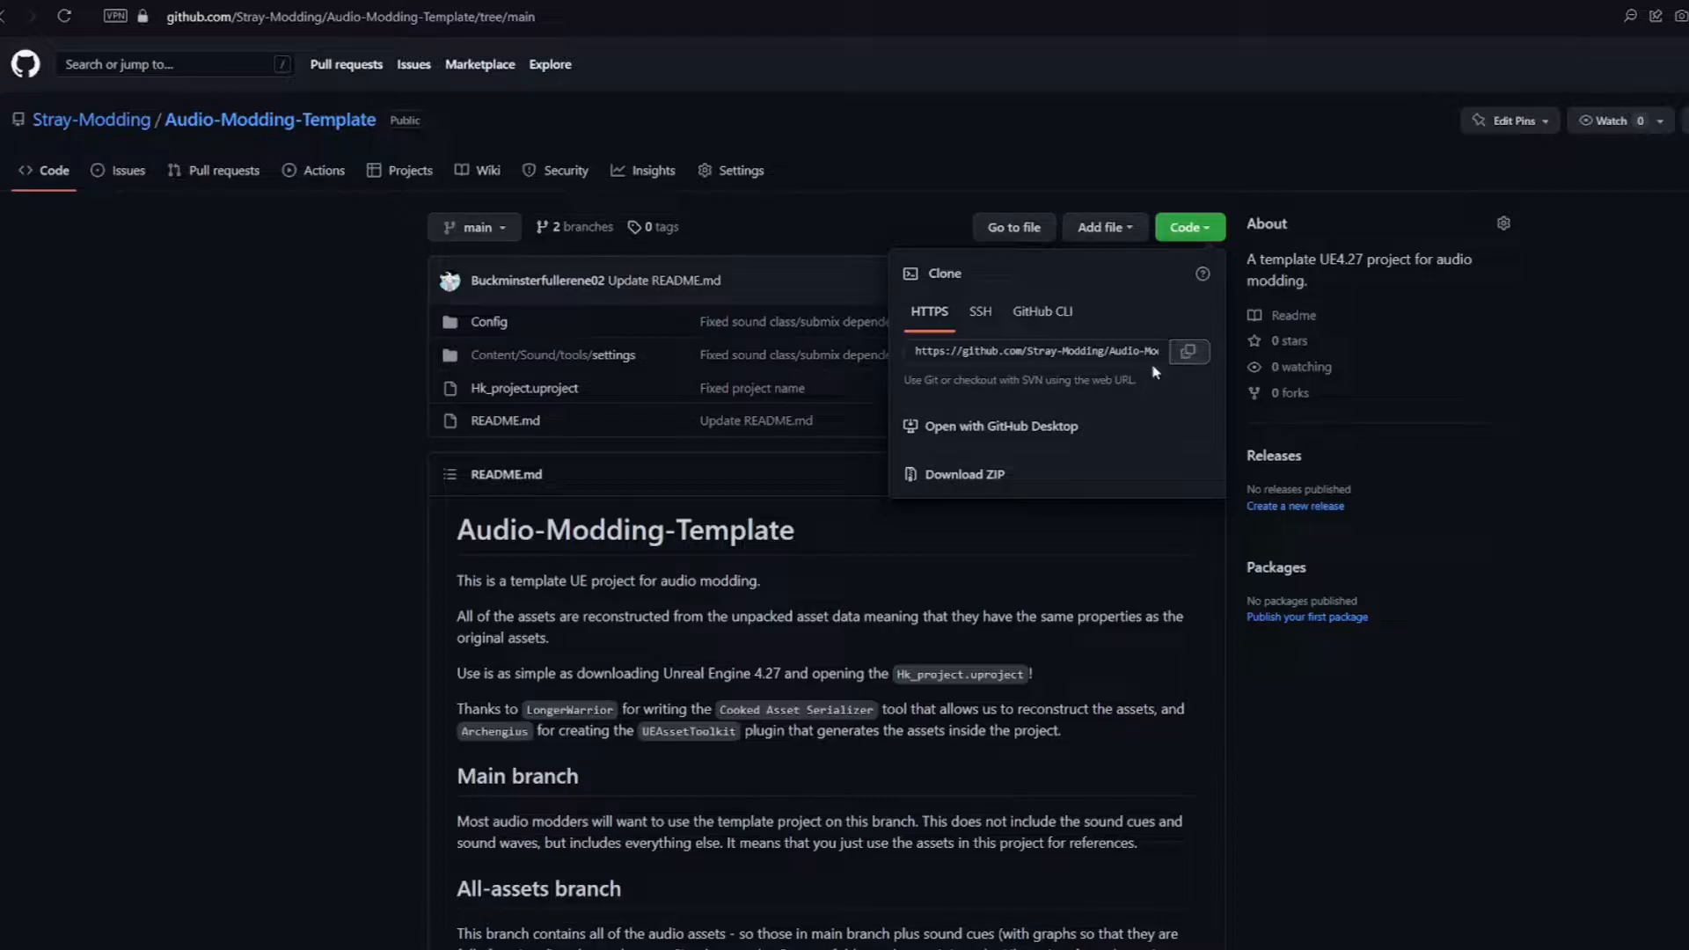
click(224, 386)
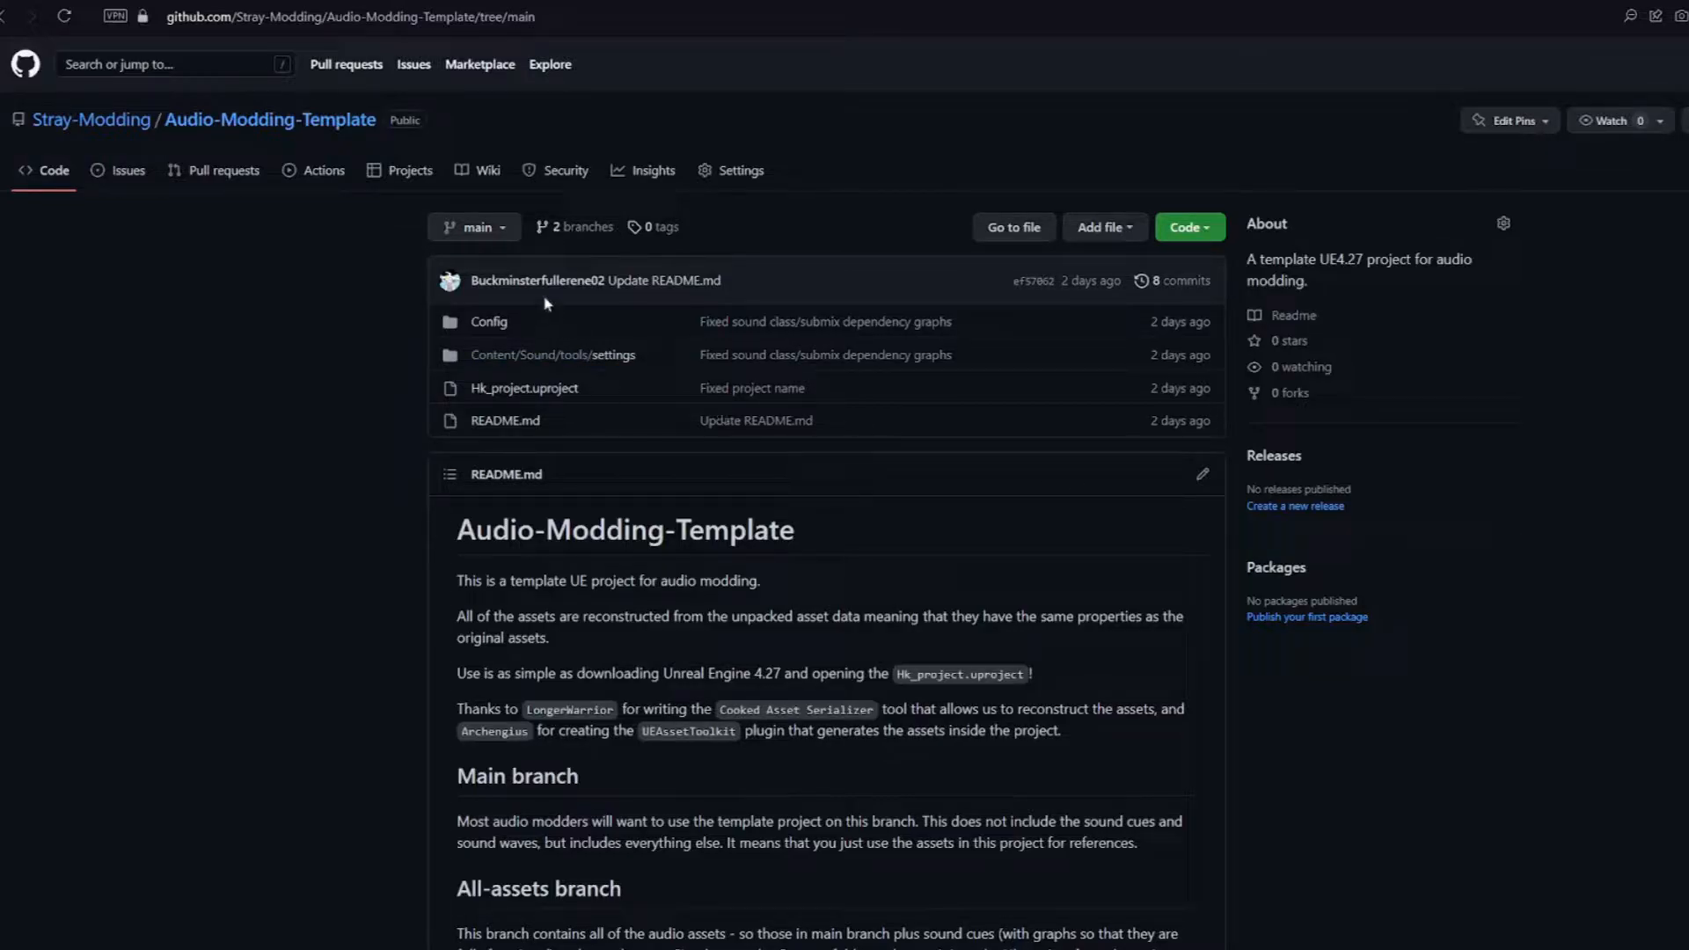
click(493, 237)
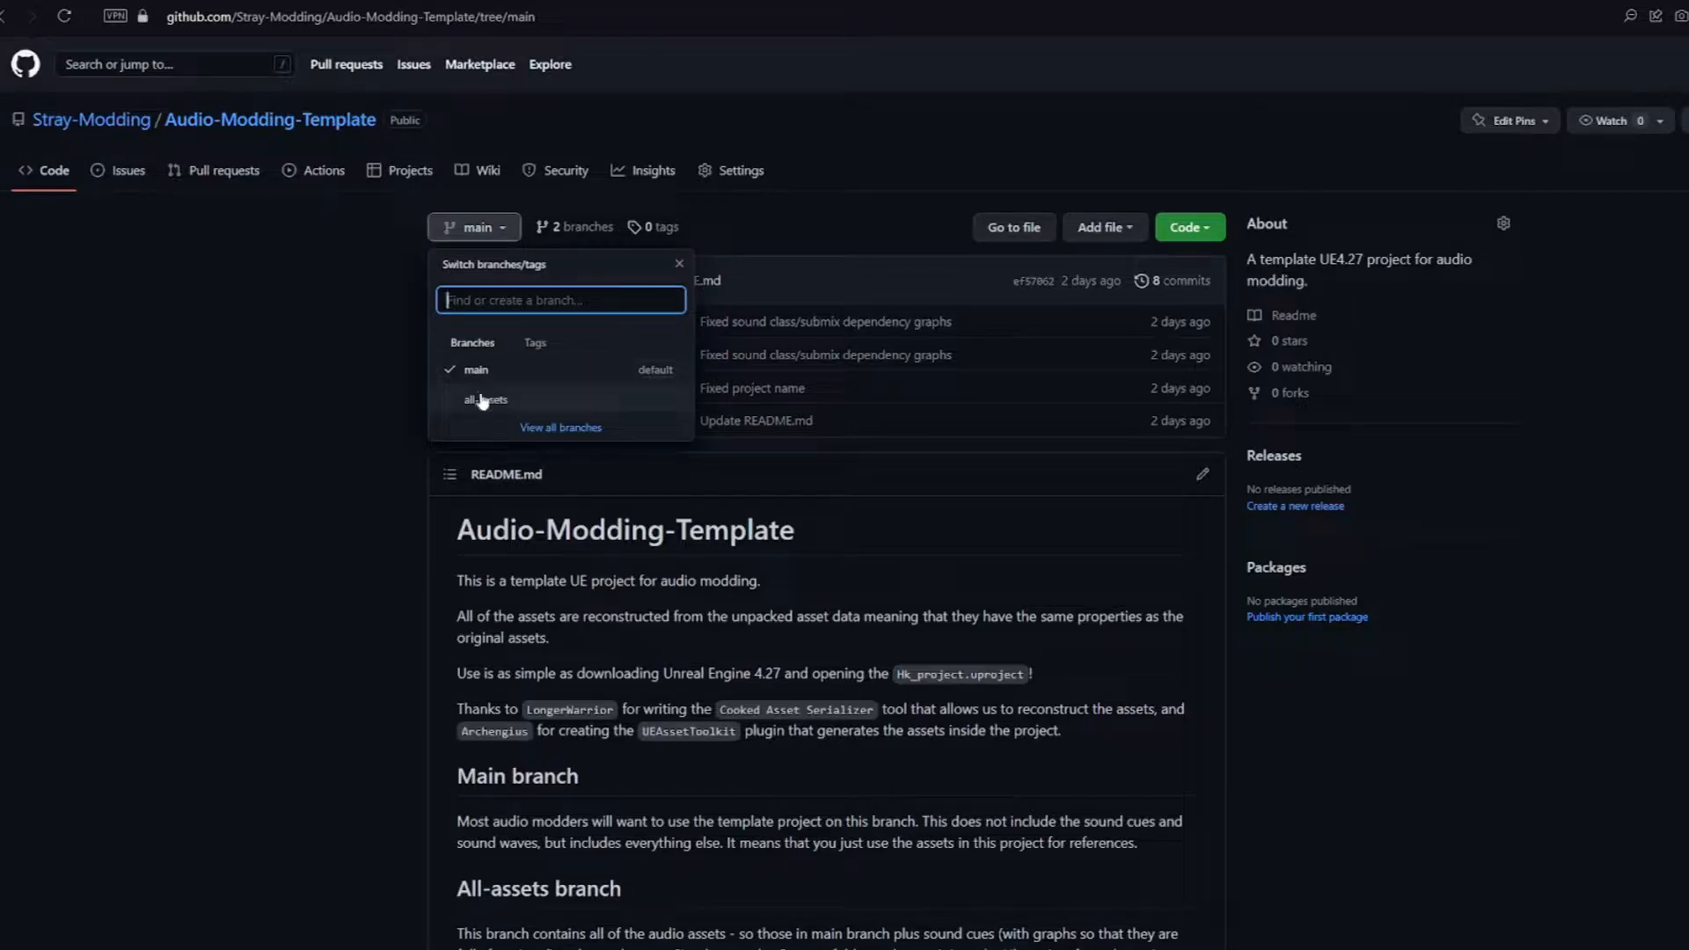
click(486, 399)
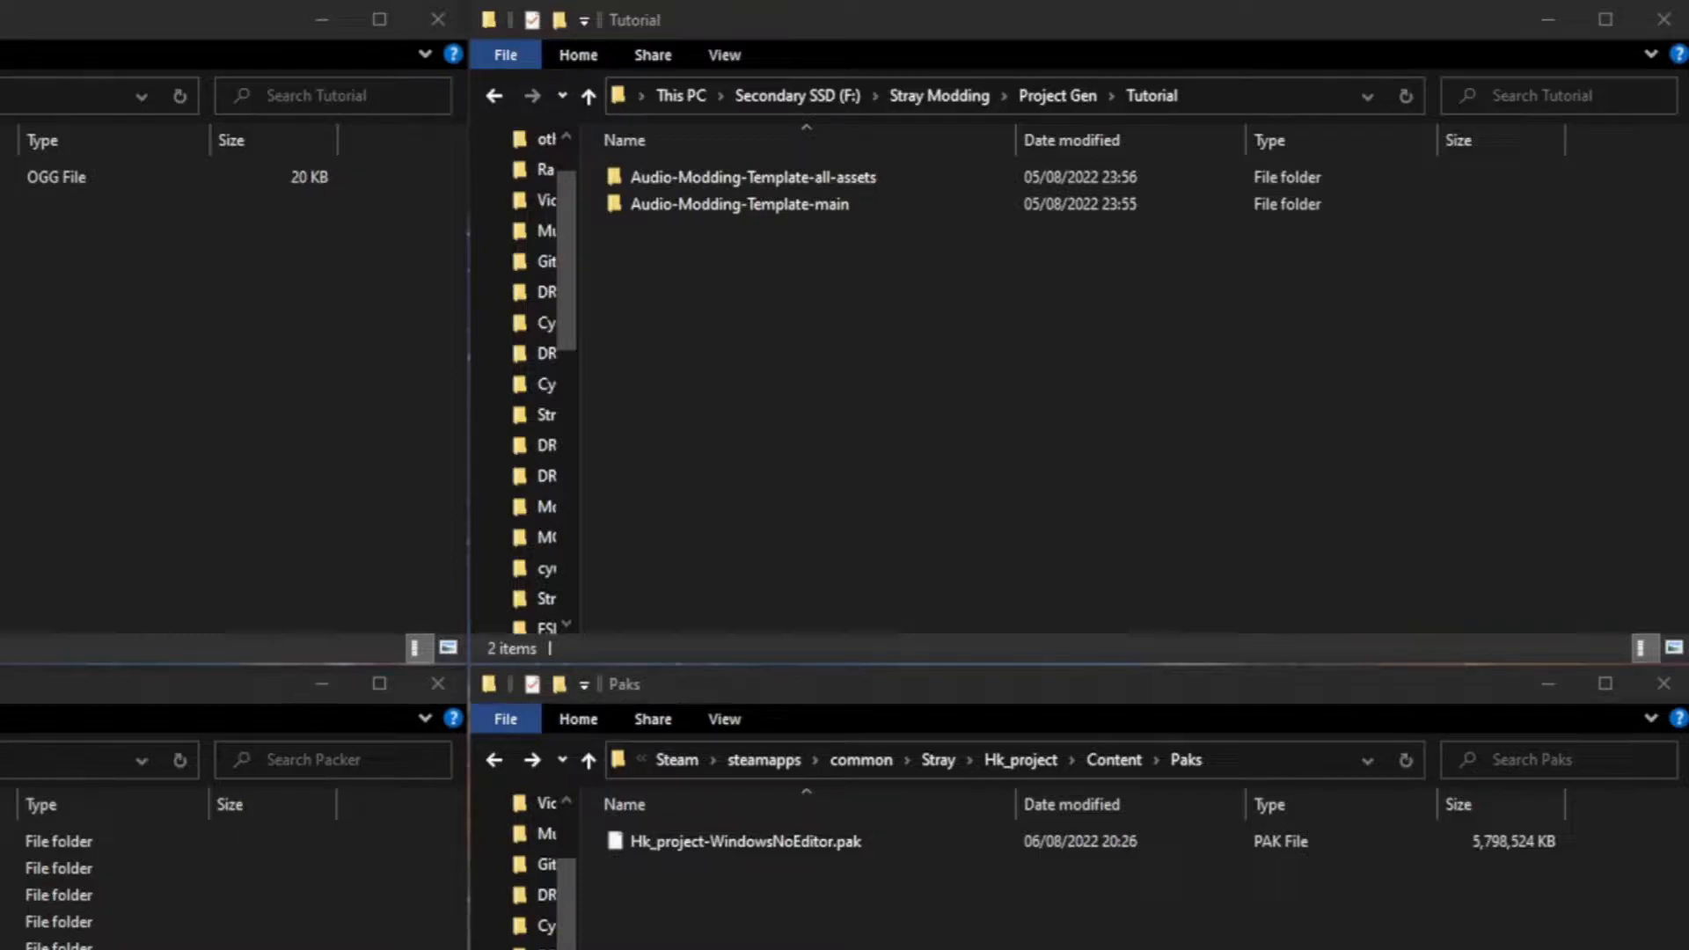
Step: Open the Audio-Modding-Template-main folder in File Explorer and launch its Hk_project.uproject file
click(167, 176)
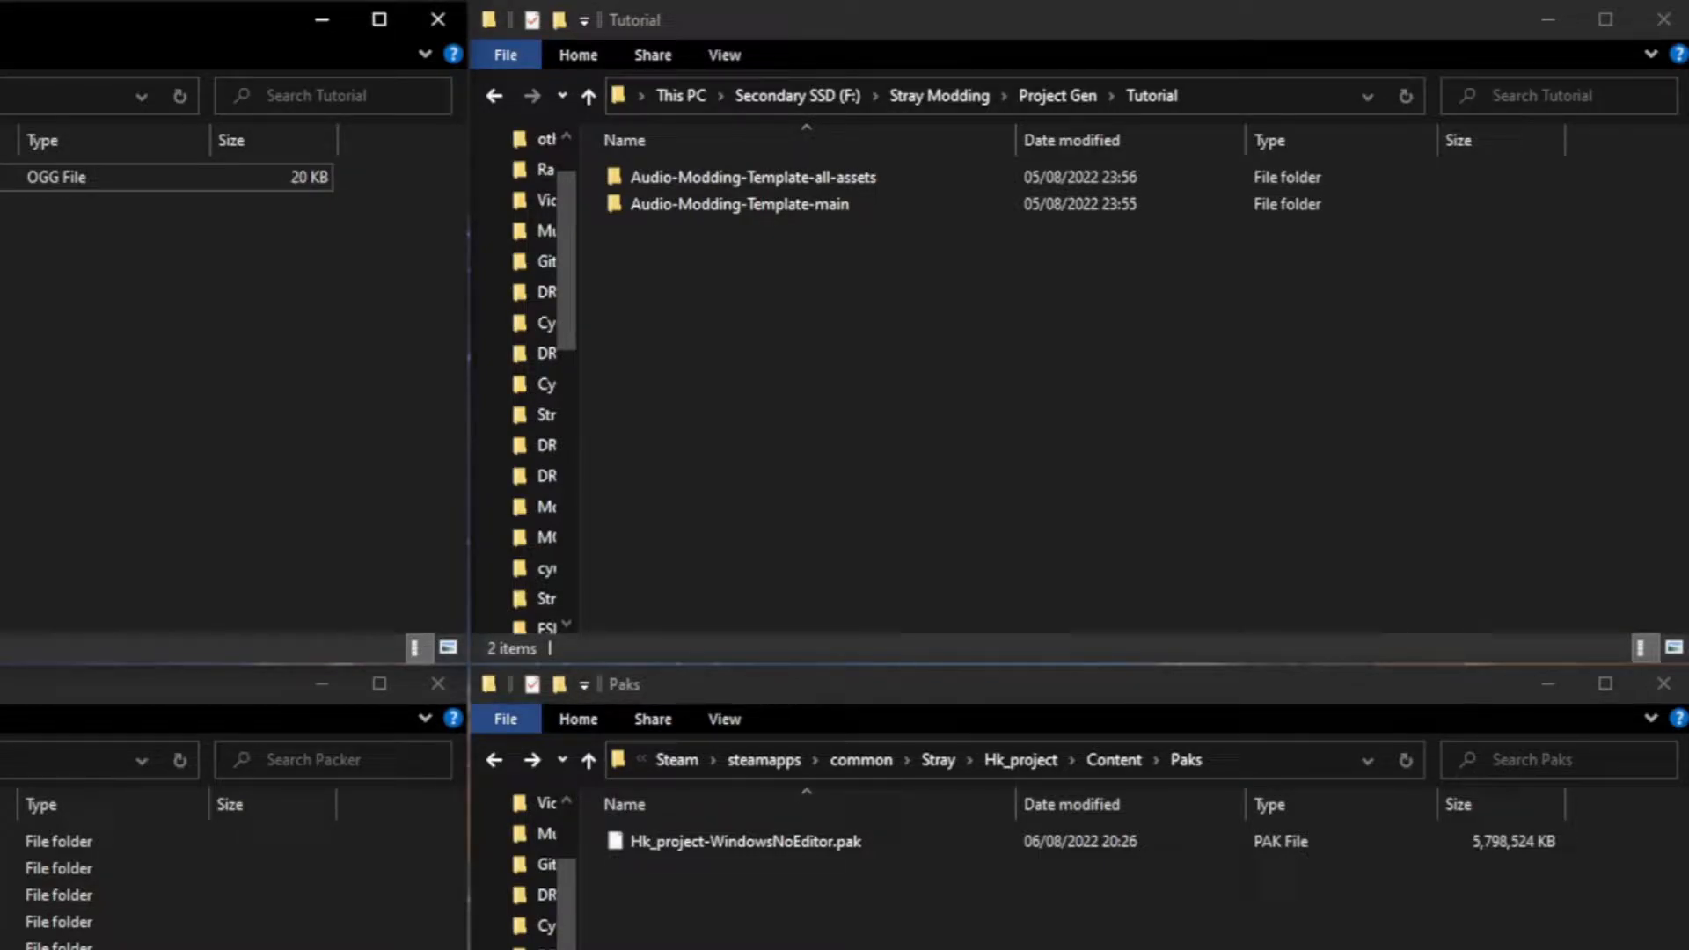
click(834, 314)
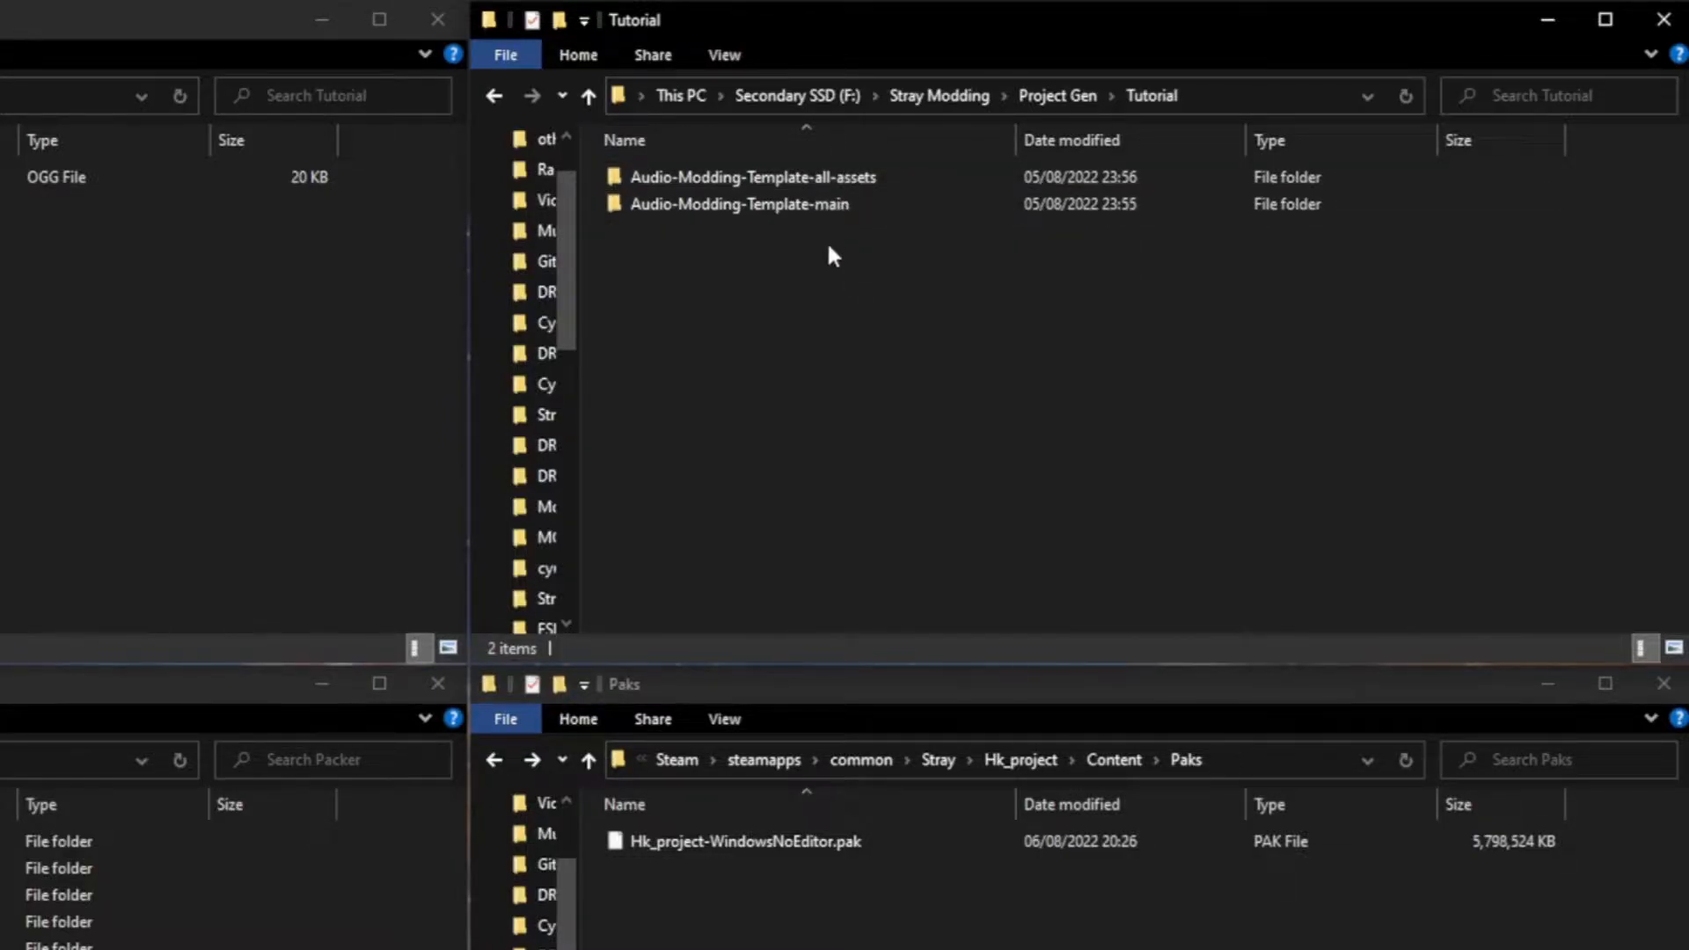
double_click(811, 205)
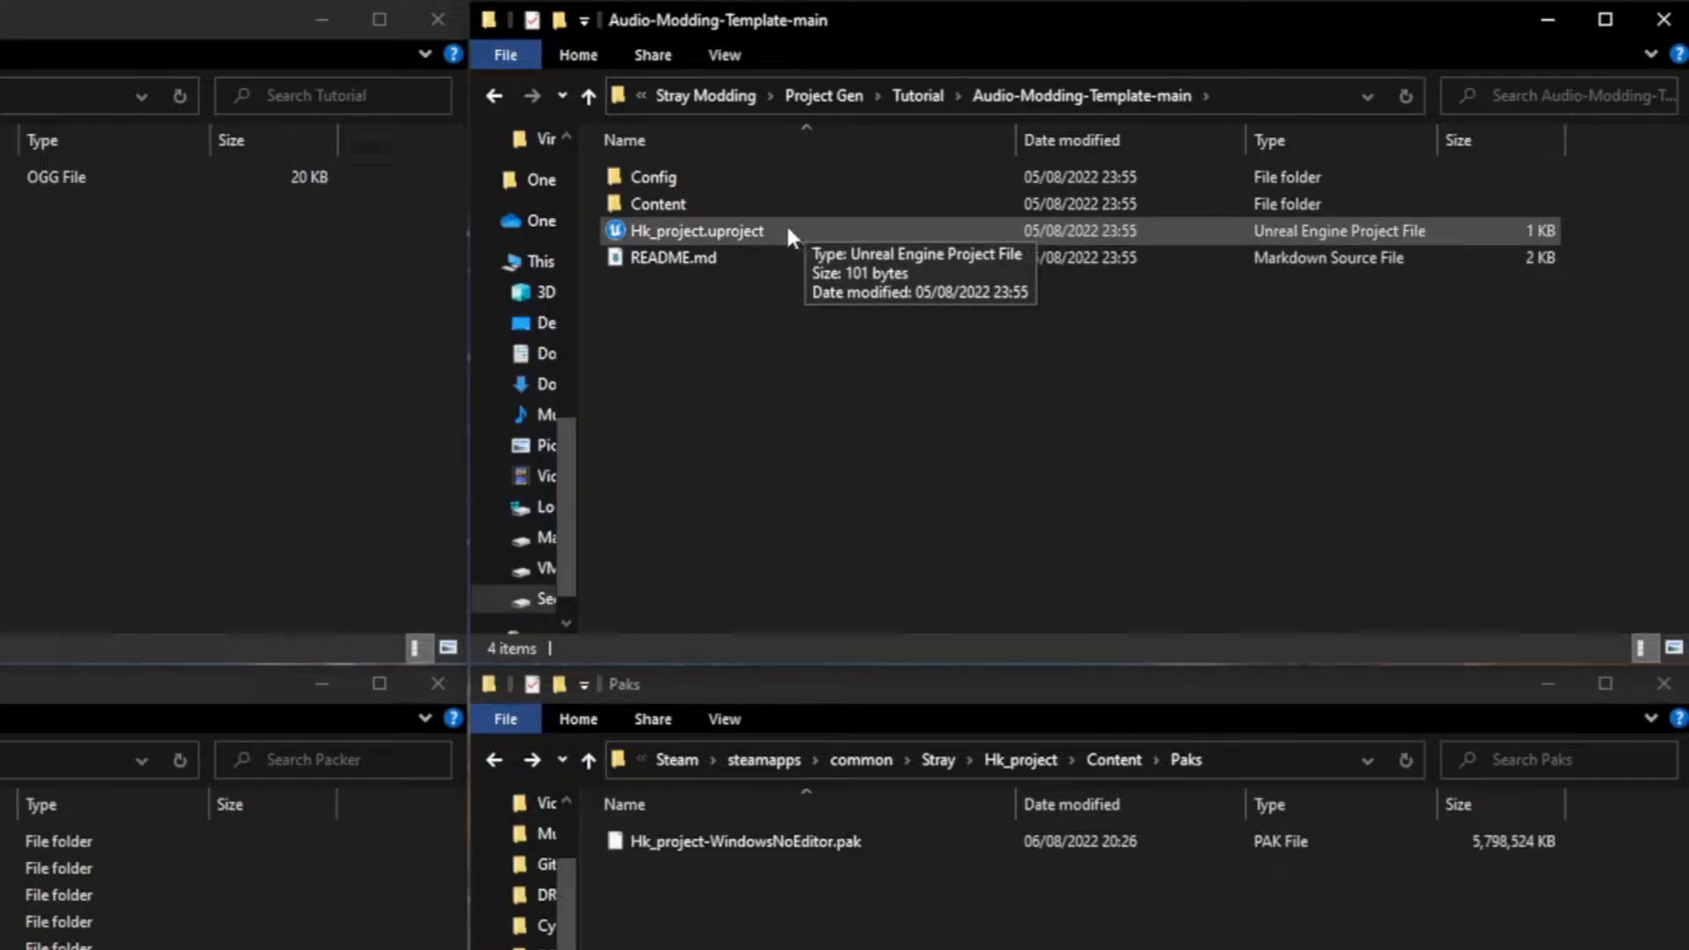
double_click(766, 230)
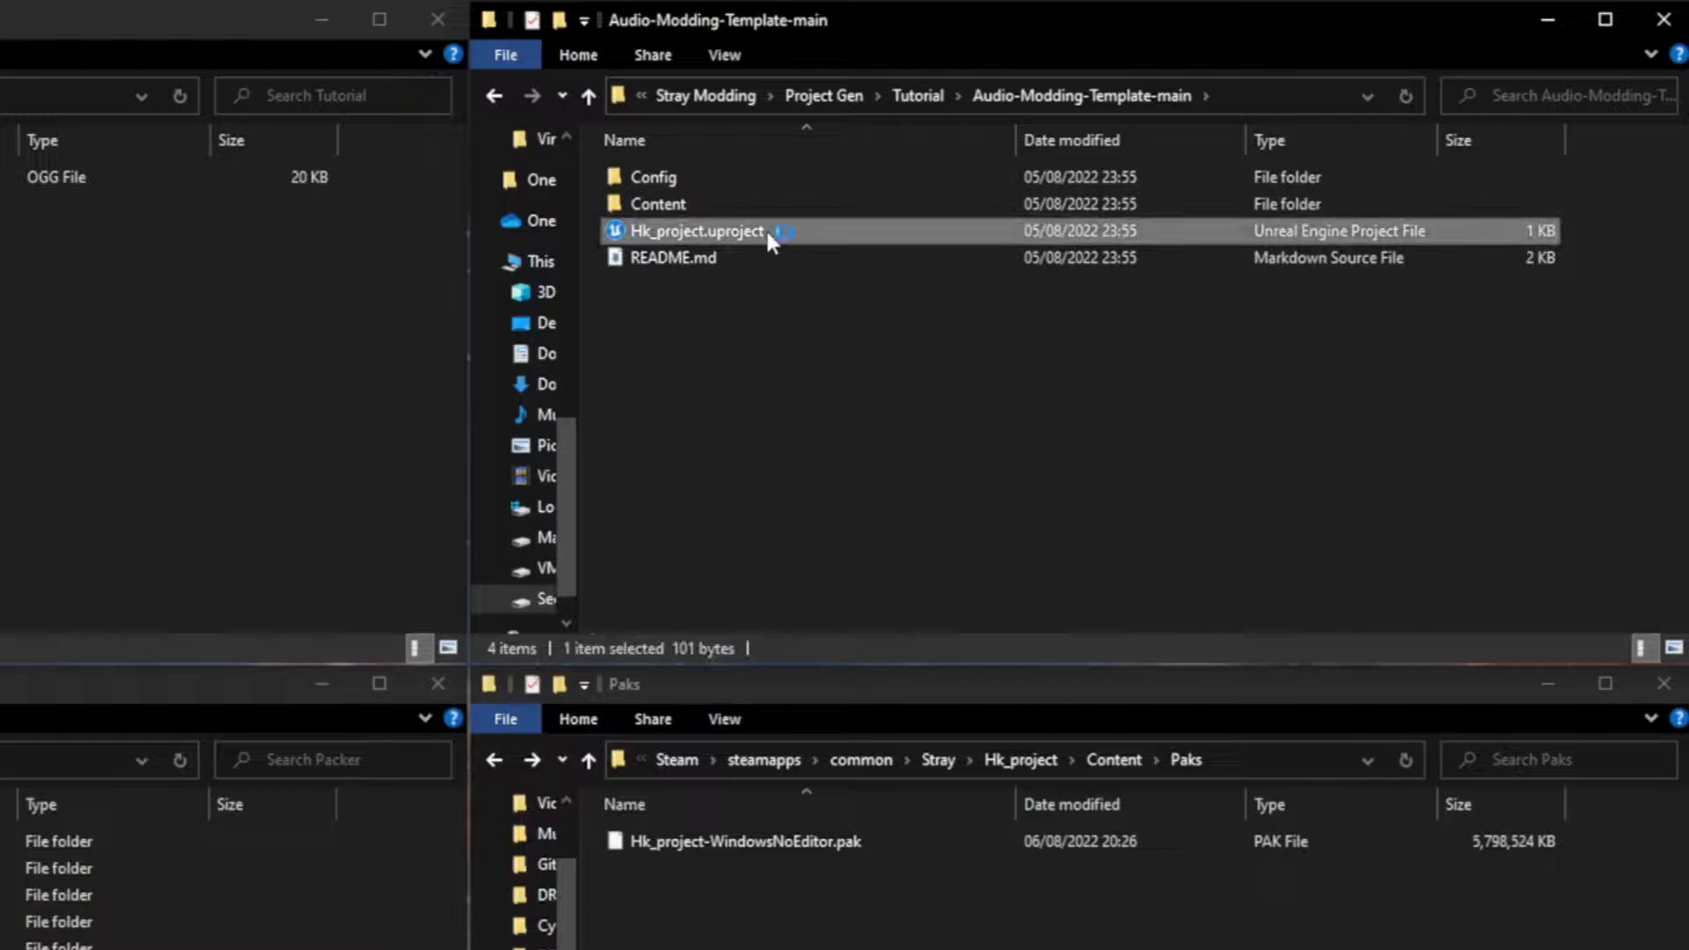
Step: Examine the details of brain-aneurysm-meme-sound-effect.ogg in the Mods Tutorial folder
click(796, 323)
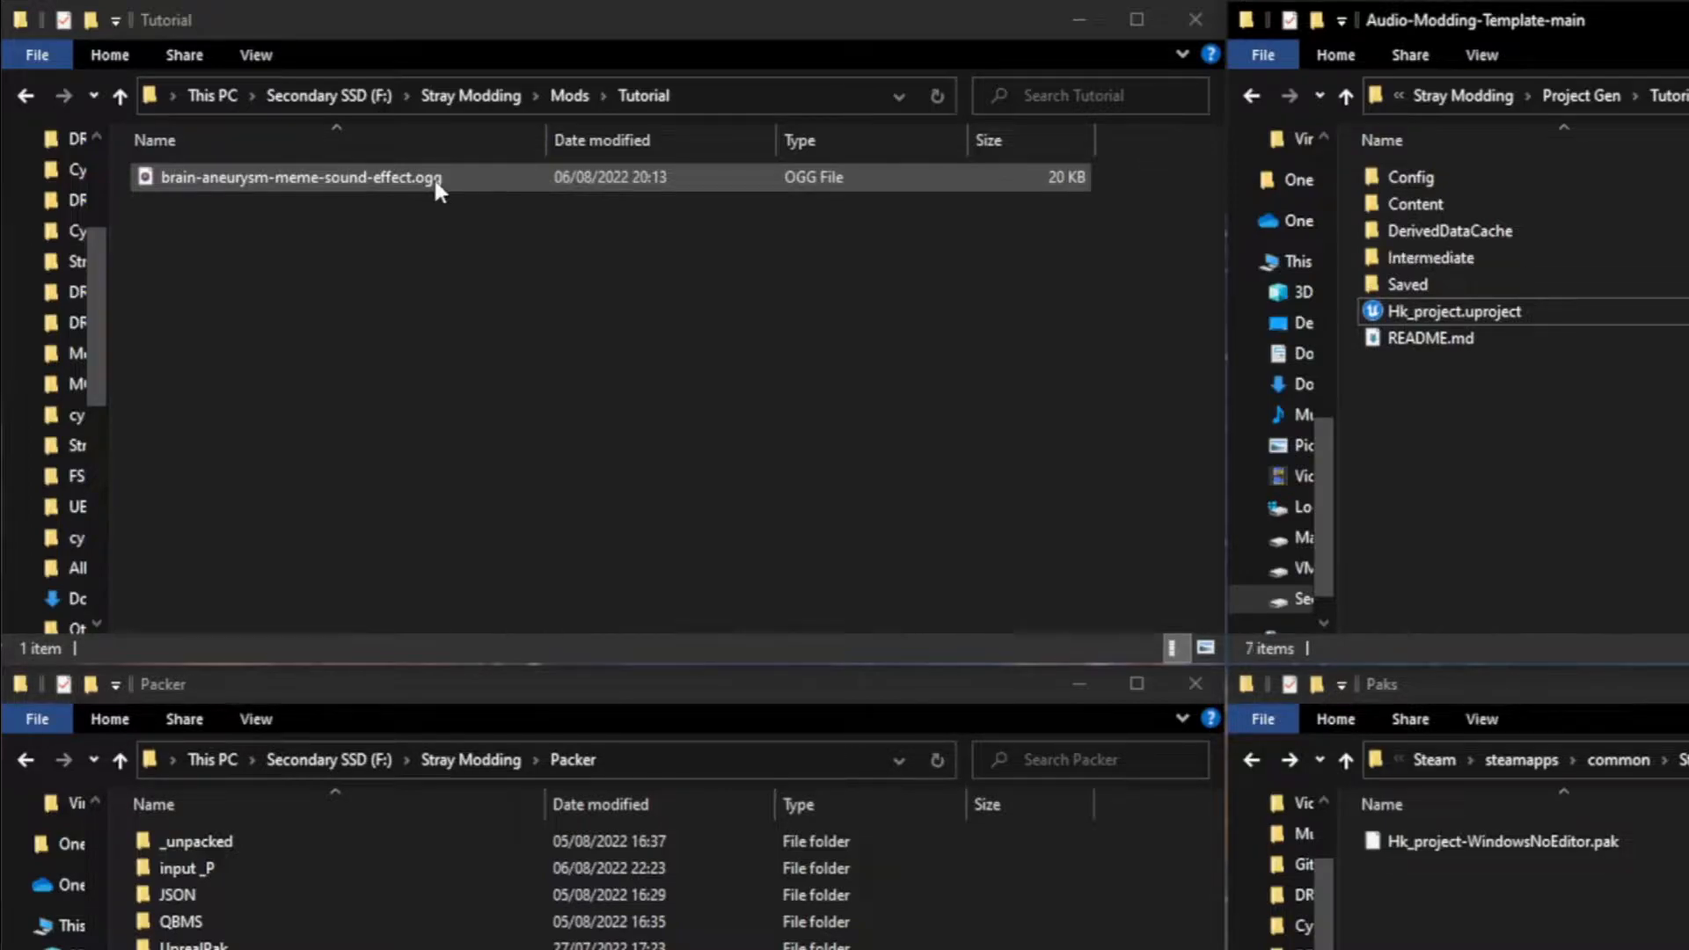
click(447, 214)
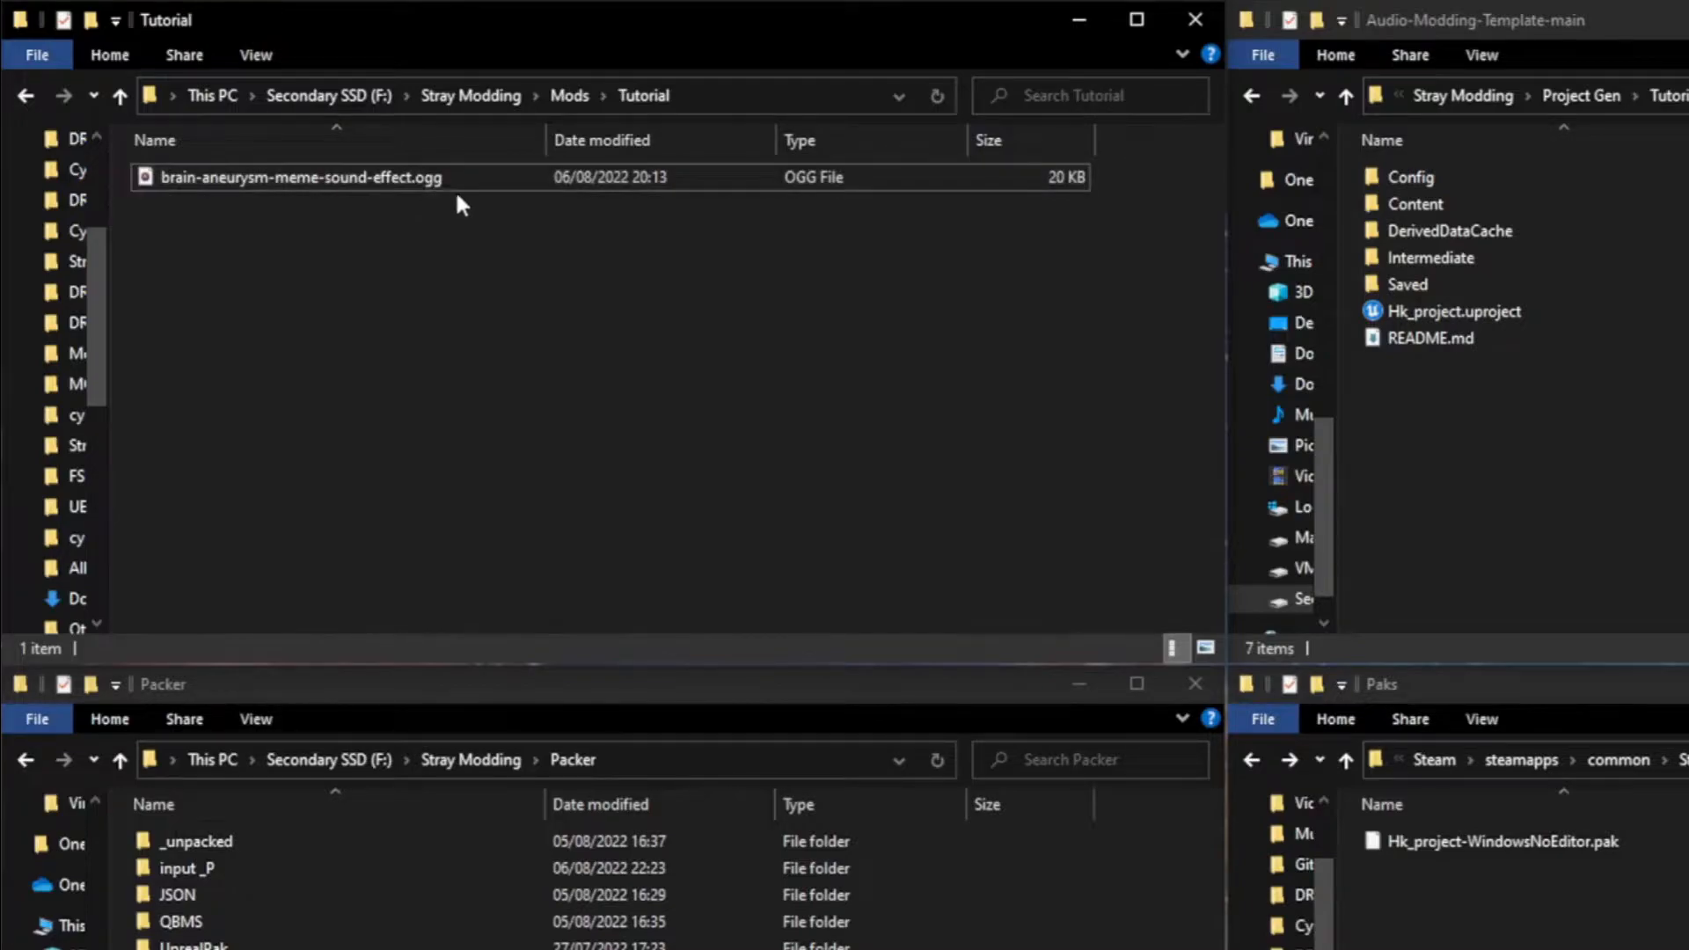
mouse_move(443, 184)
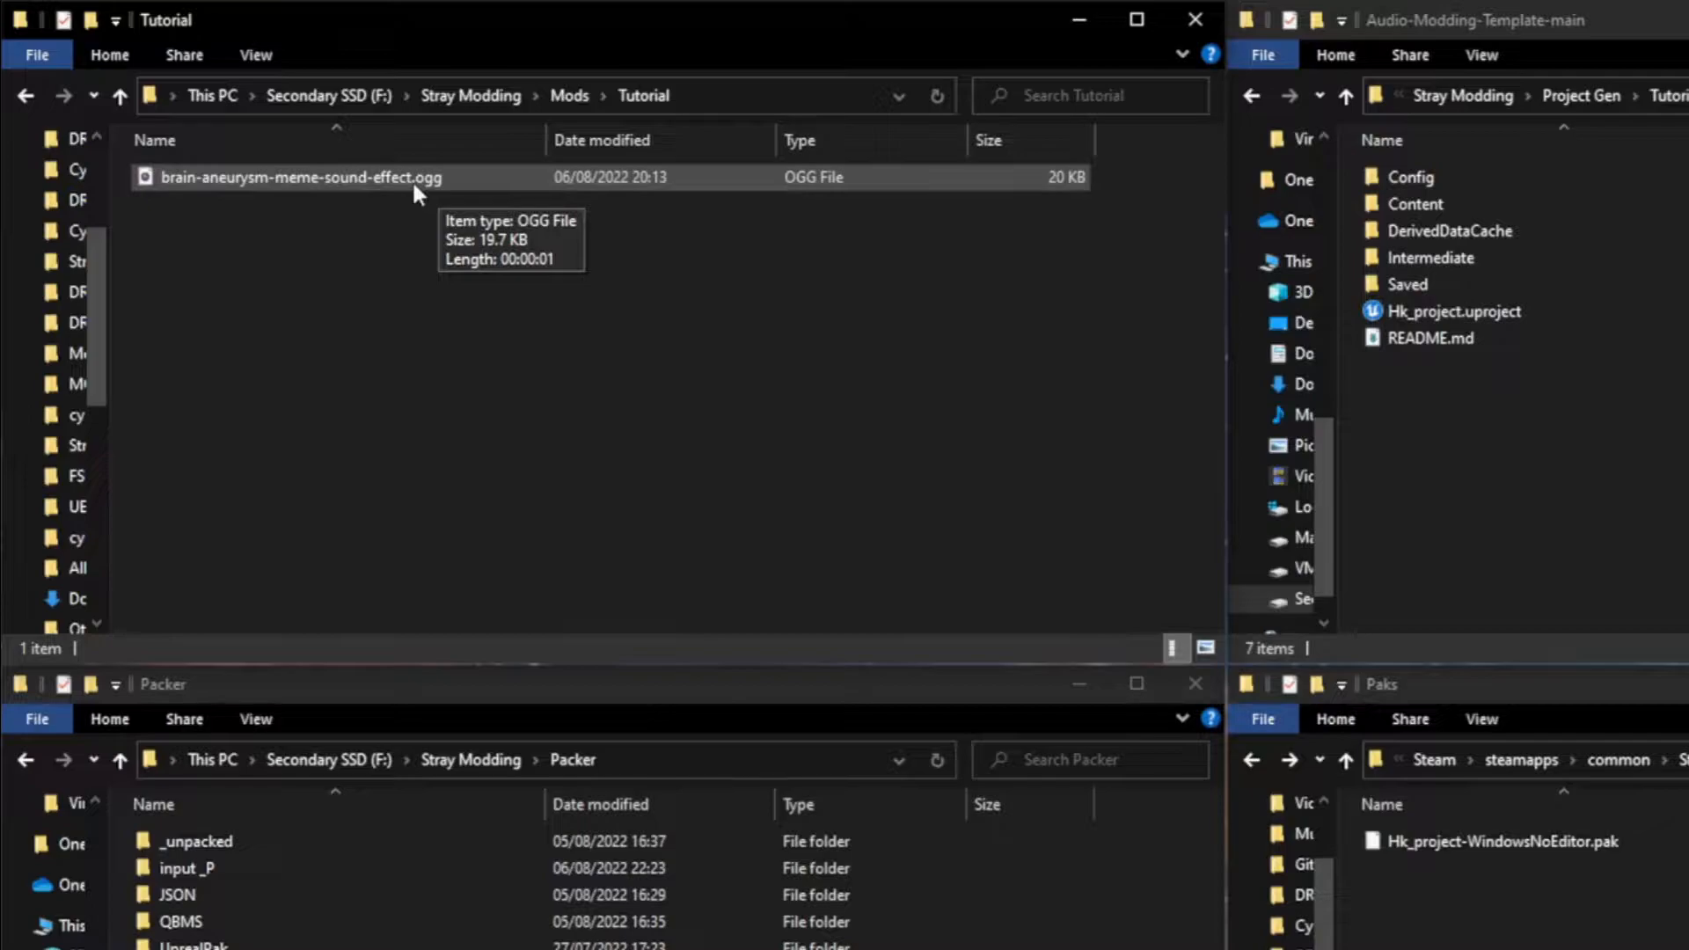
Step: Switch to Unreal Editor and browse the project content to Sound/tools/settings
click(88, 948)
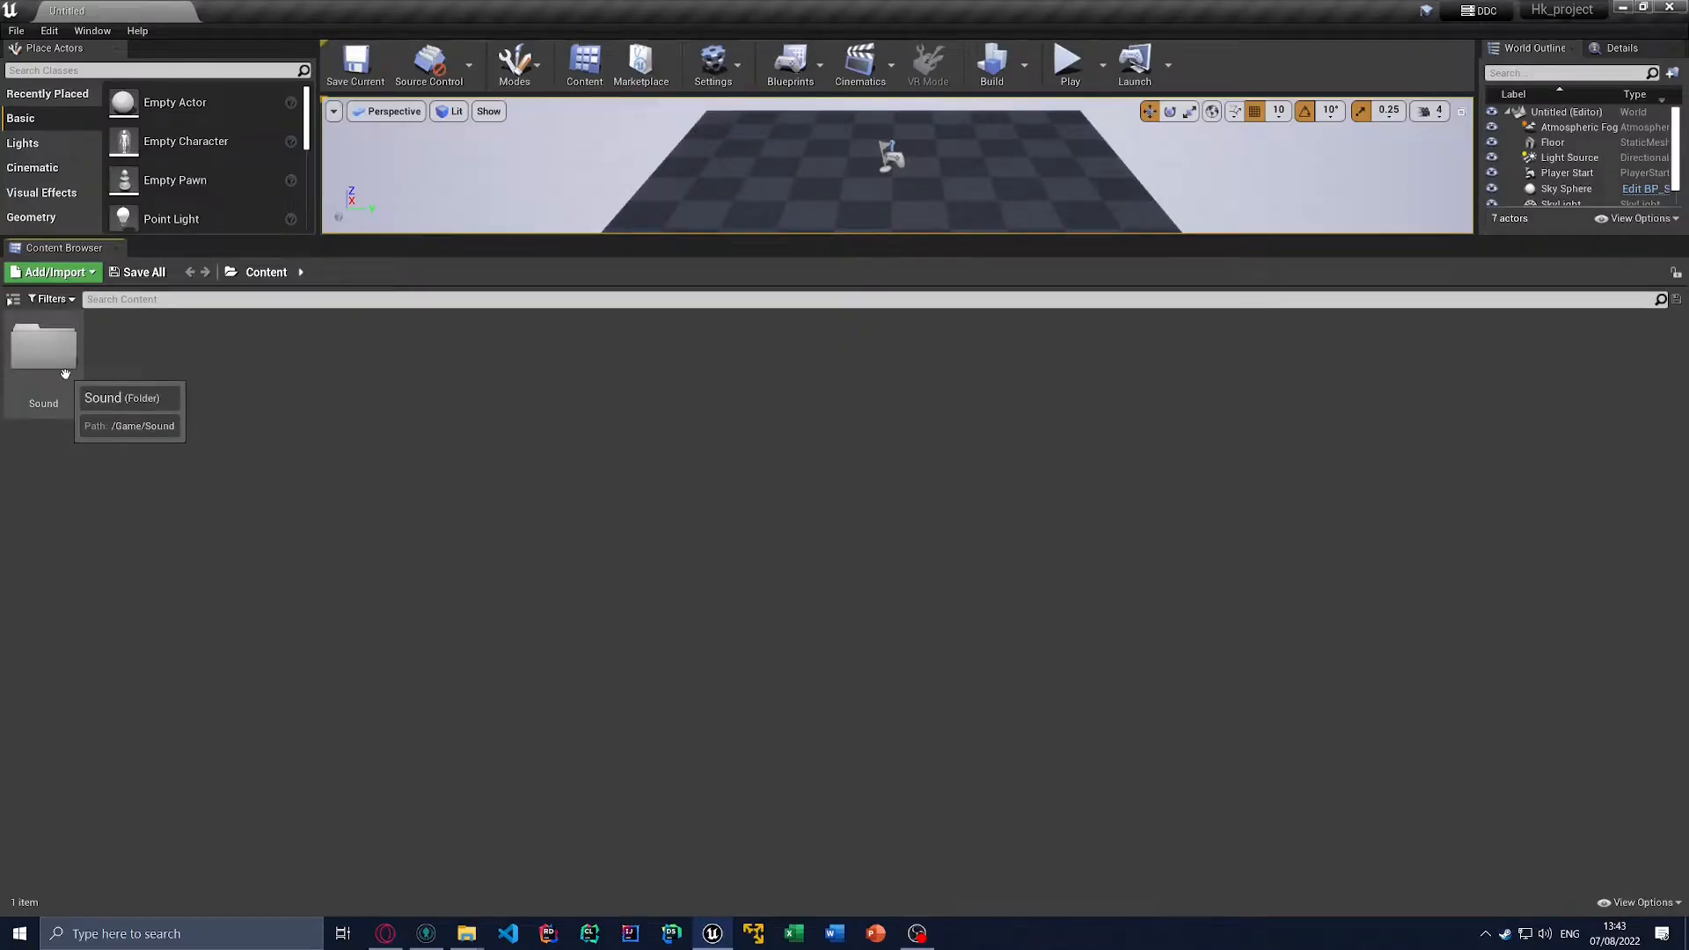
click(64, 373)
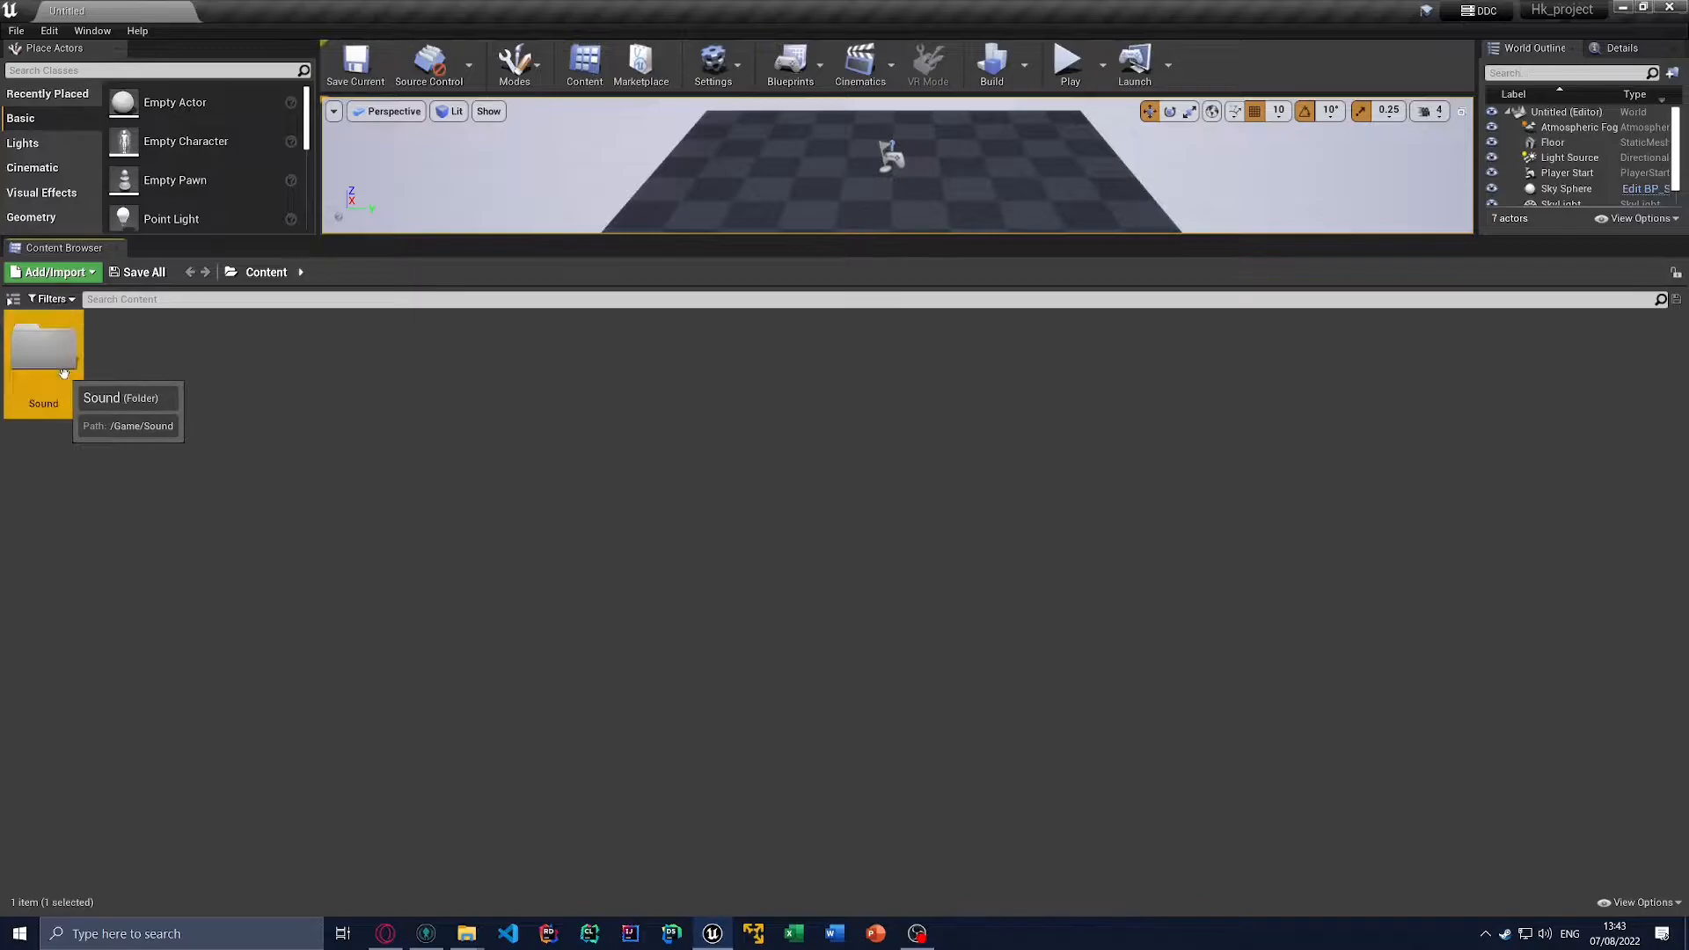
double_click(63, 373)
double_click(63, 373)
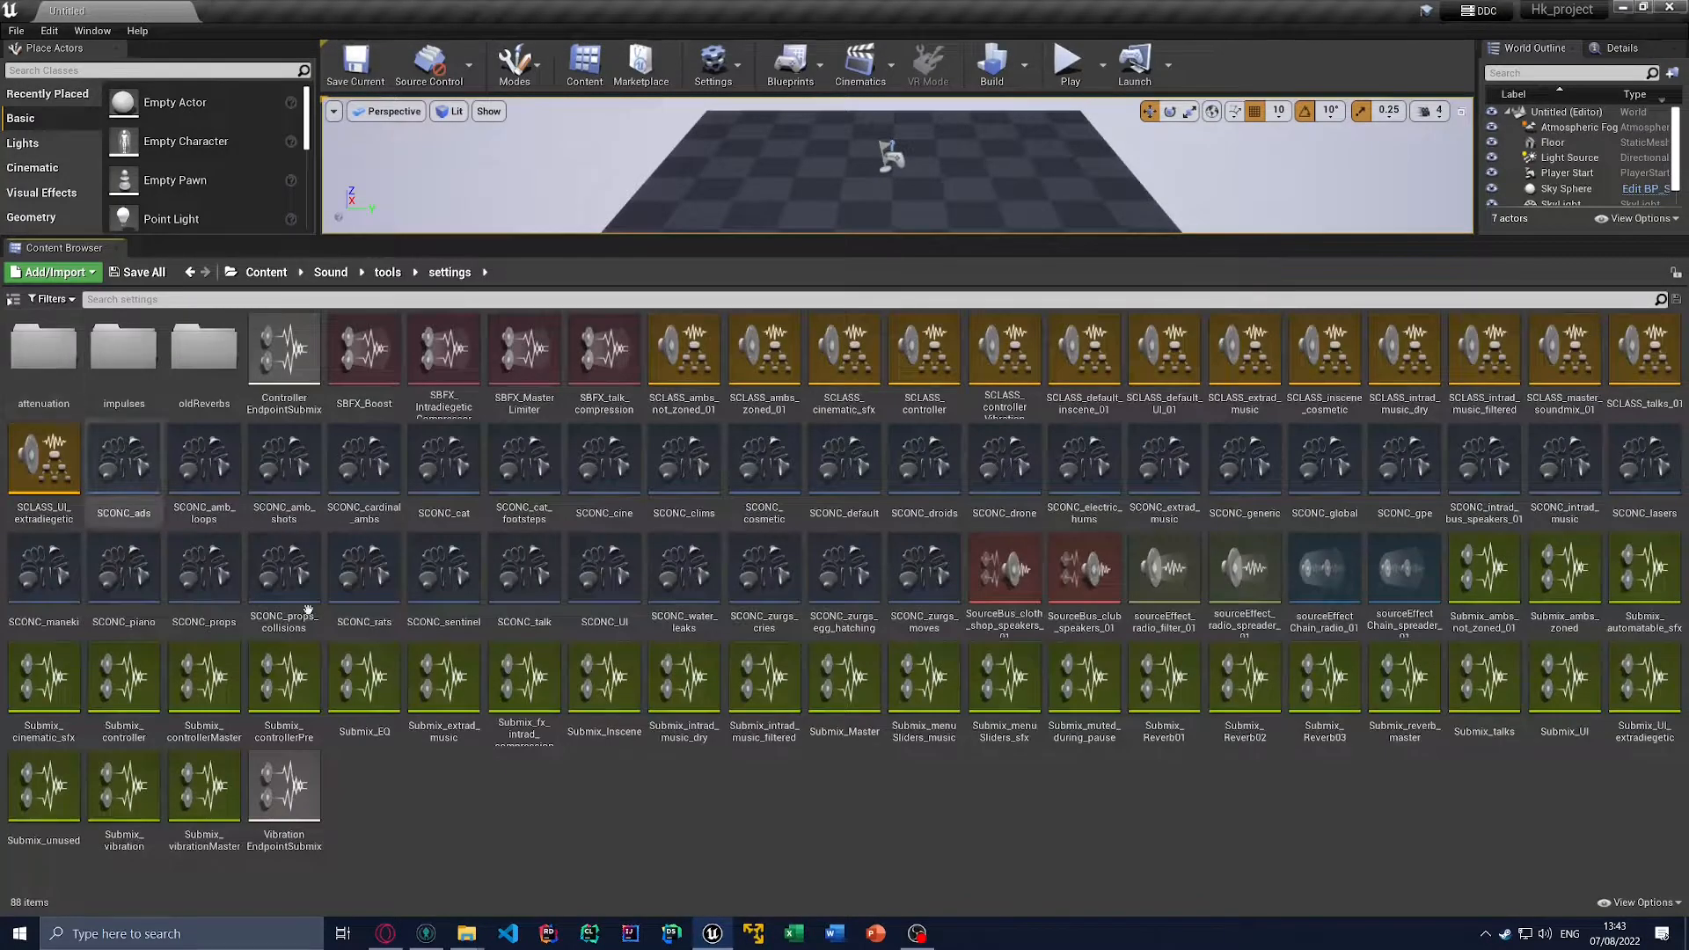
Step: Open the SCLASS_ambs_not_zoned_01 sound class and inspect its graph
double_click(699, 392)
drag(716, 282, 846, 360)
click(258, 106)
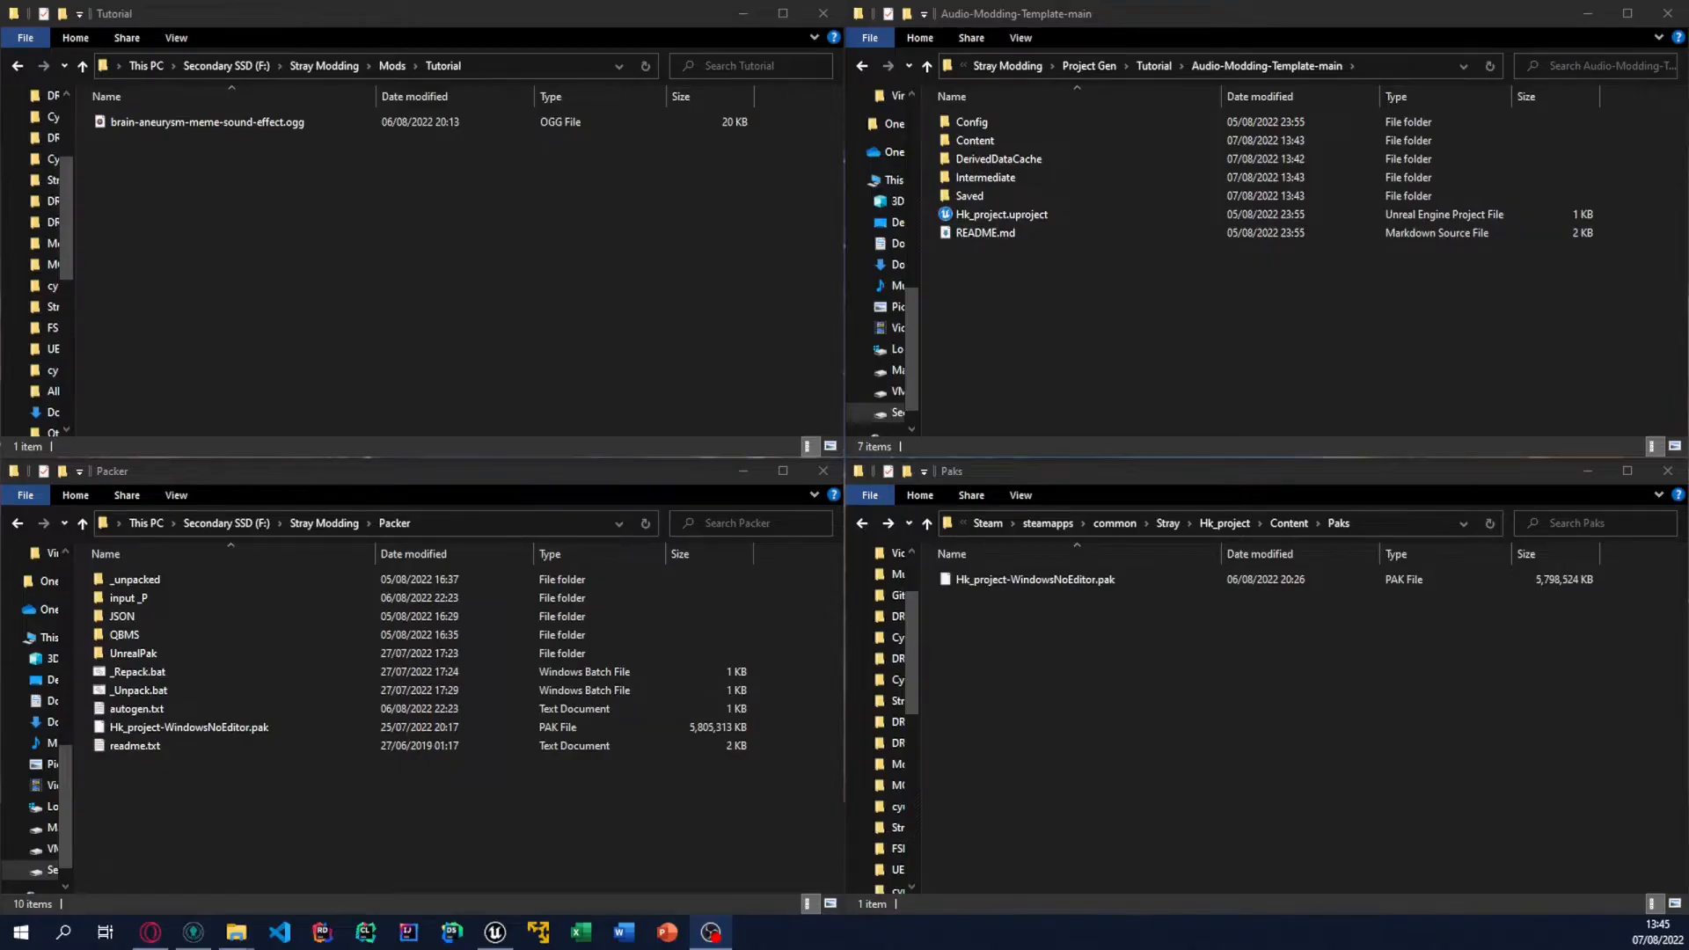
Step: In the Audio-Modding-Template-main folder in File Explorer, select the Config folder and Hk_project.uproject, leaving Content unselected
click(1020, 214)
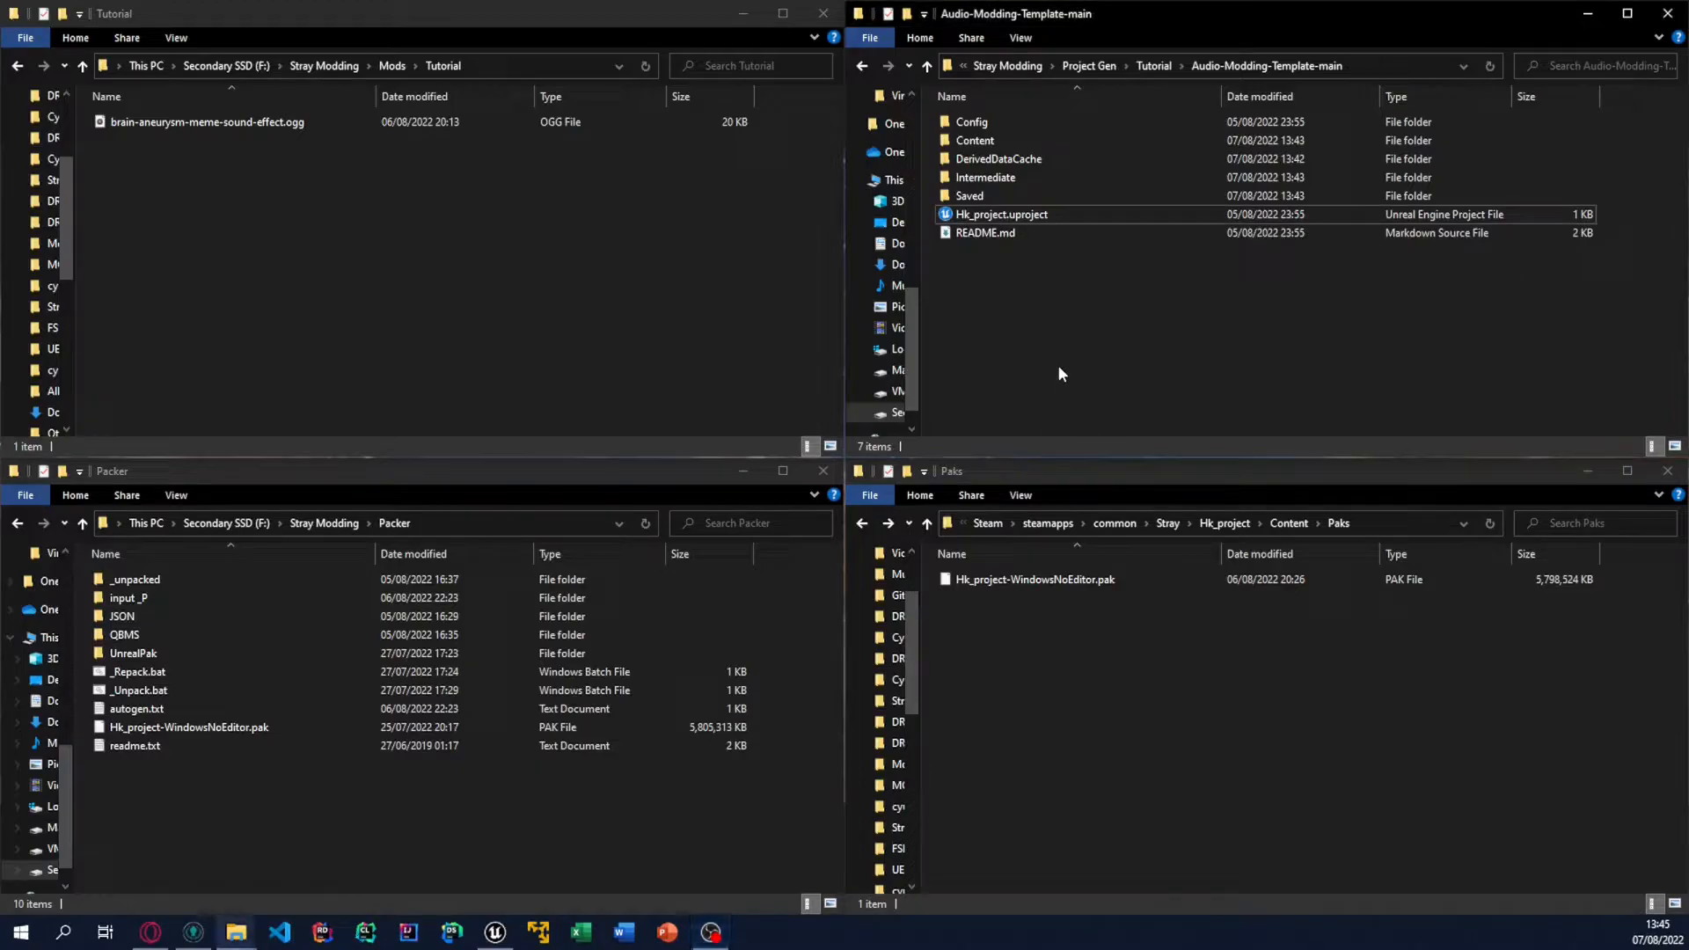
click(1022, 212)
ctrl+click(1012, 142)
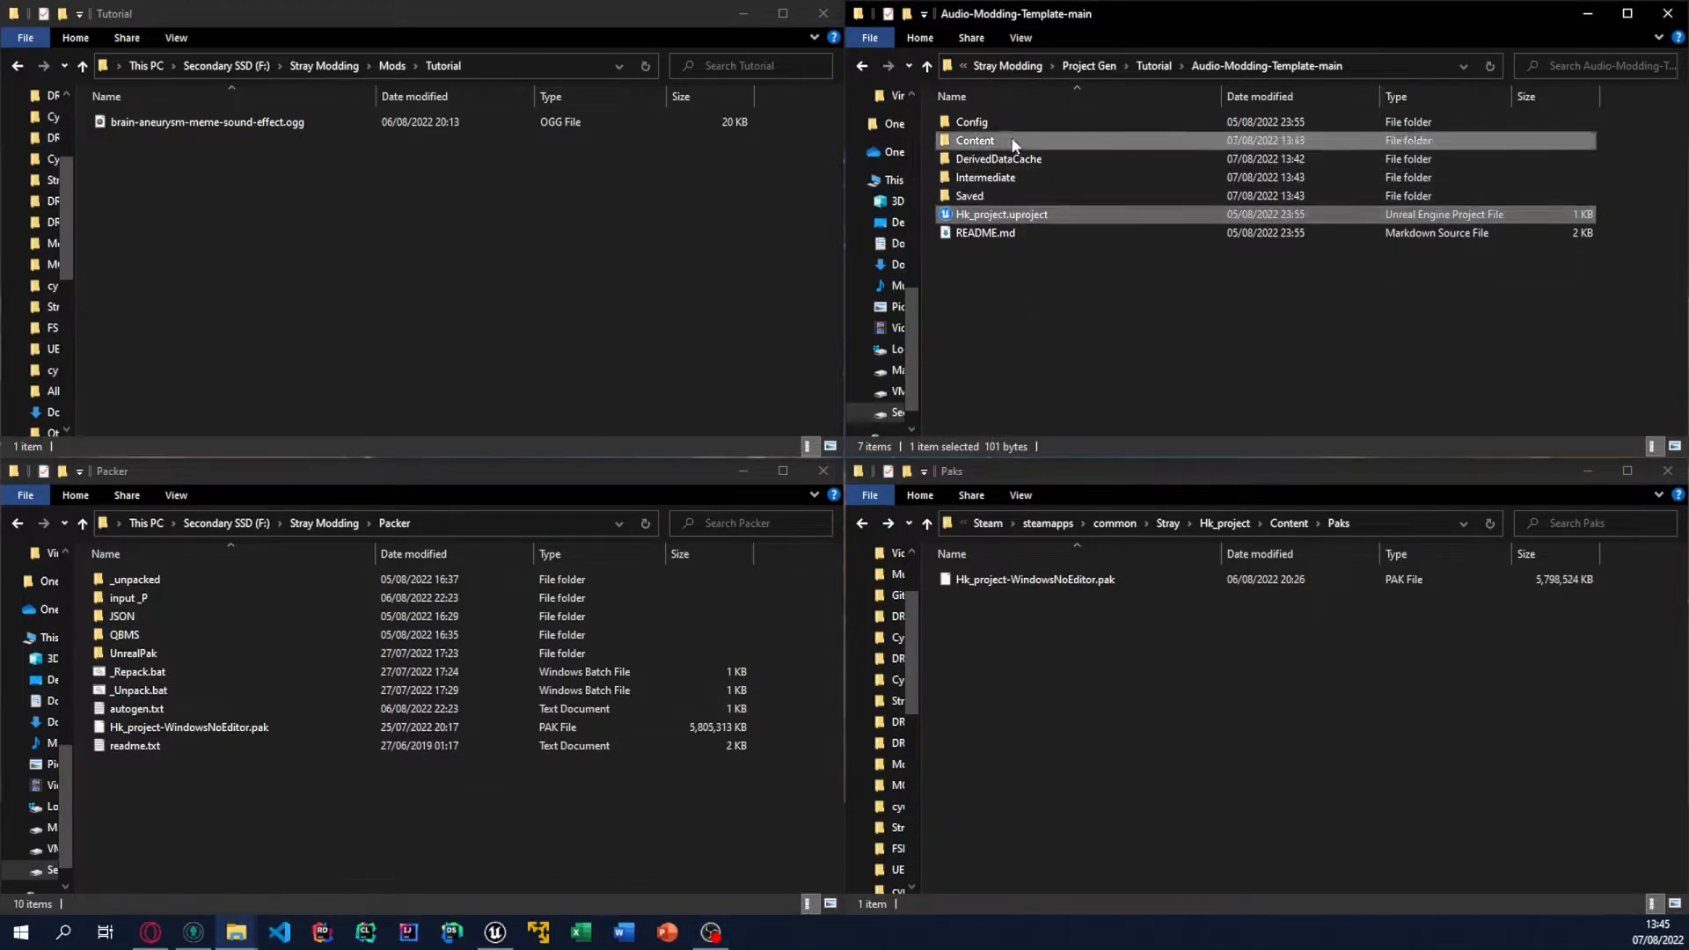
ctrl+click(1017, 122)
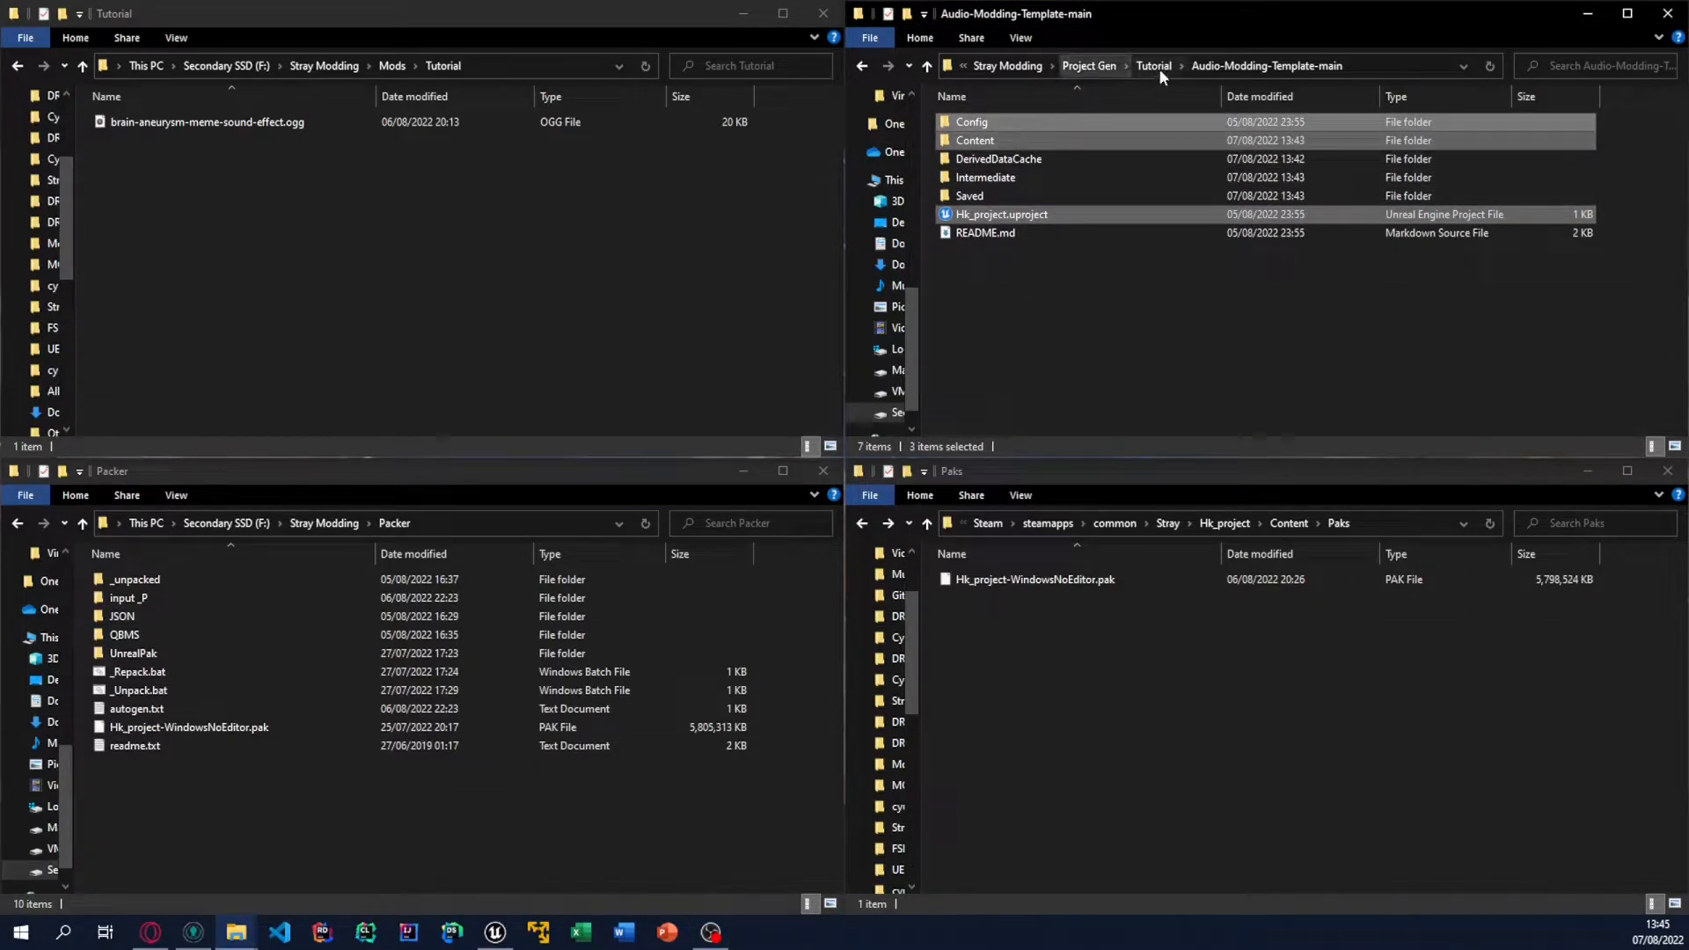
ctrl+click(990, 142)
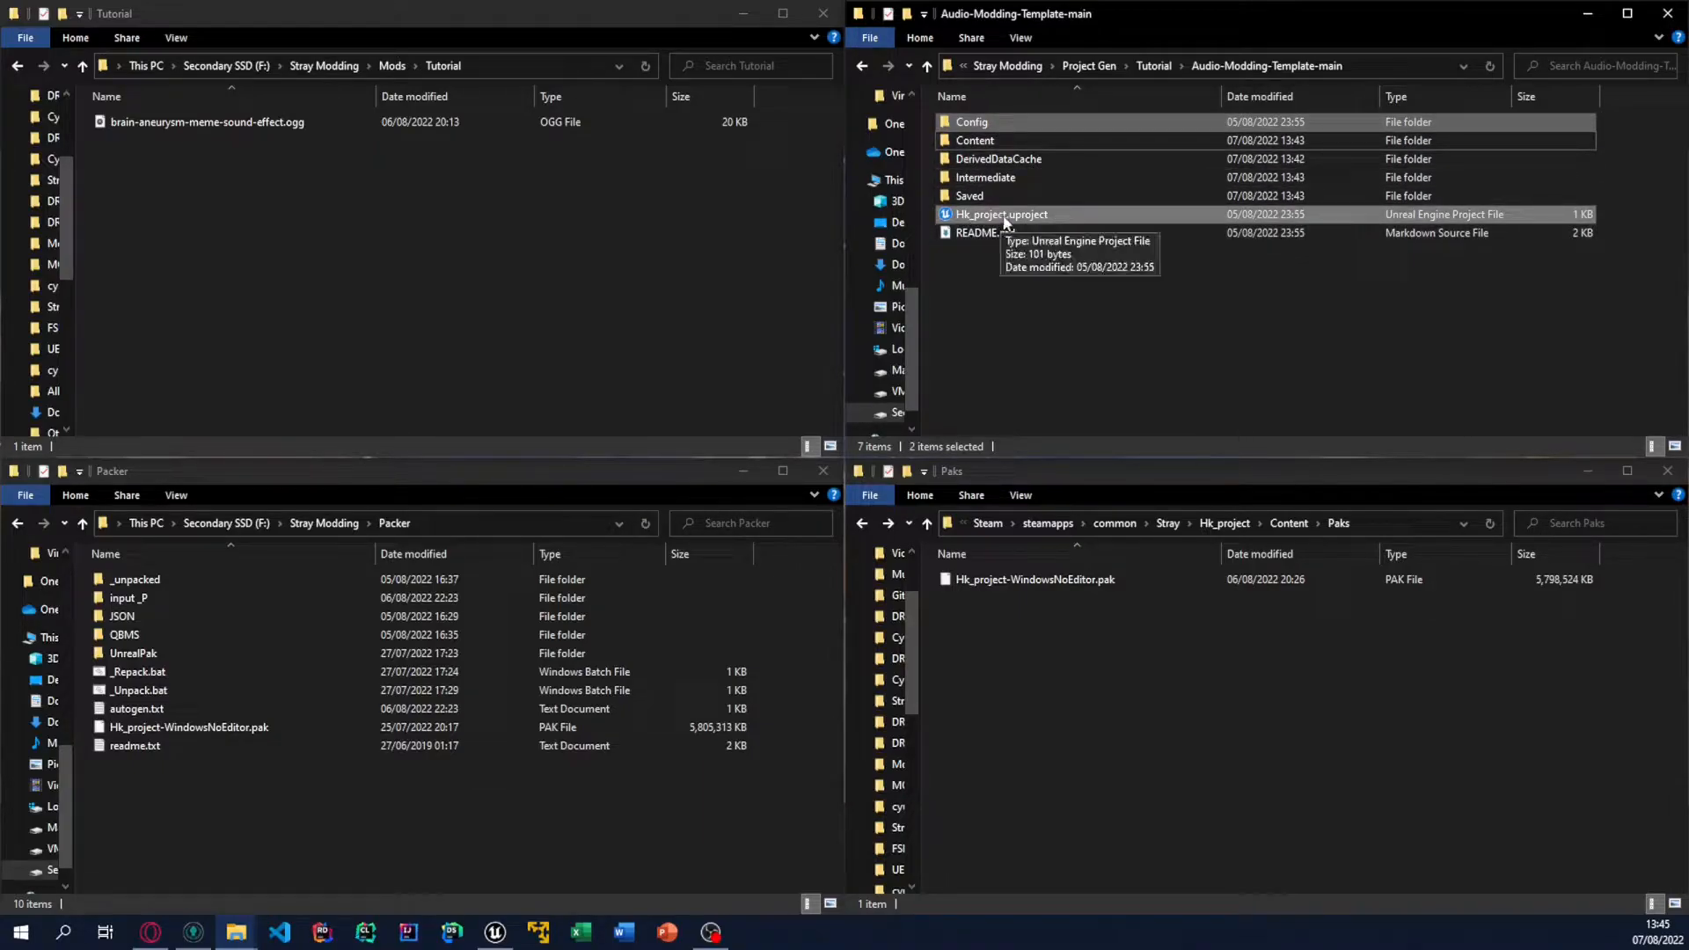
Step: Go to the Audio-Modding-Template-all-assets folder and launch its Hk_project.uproject file
click(1153, 66)
double_click(1069, 122)
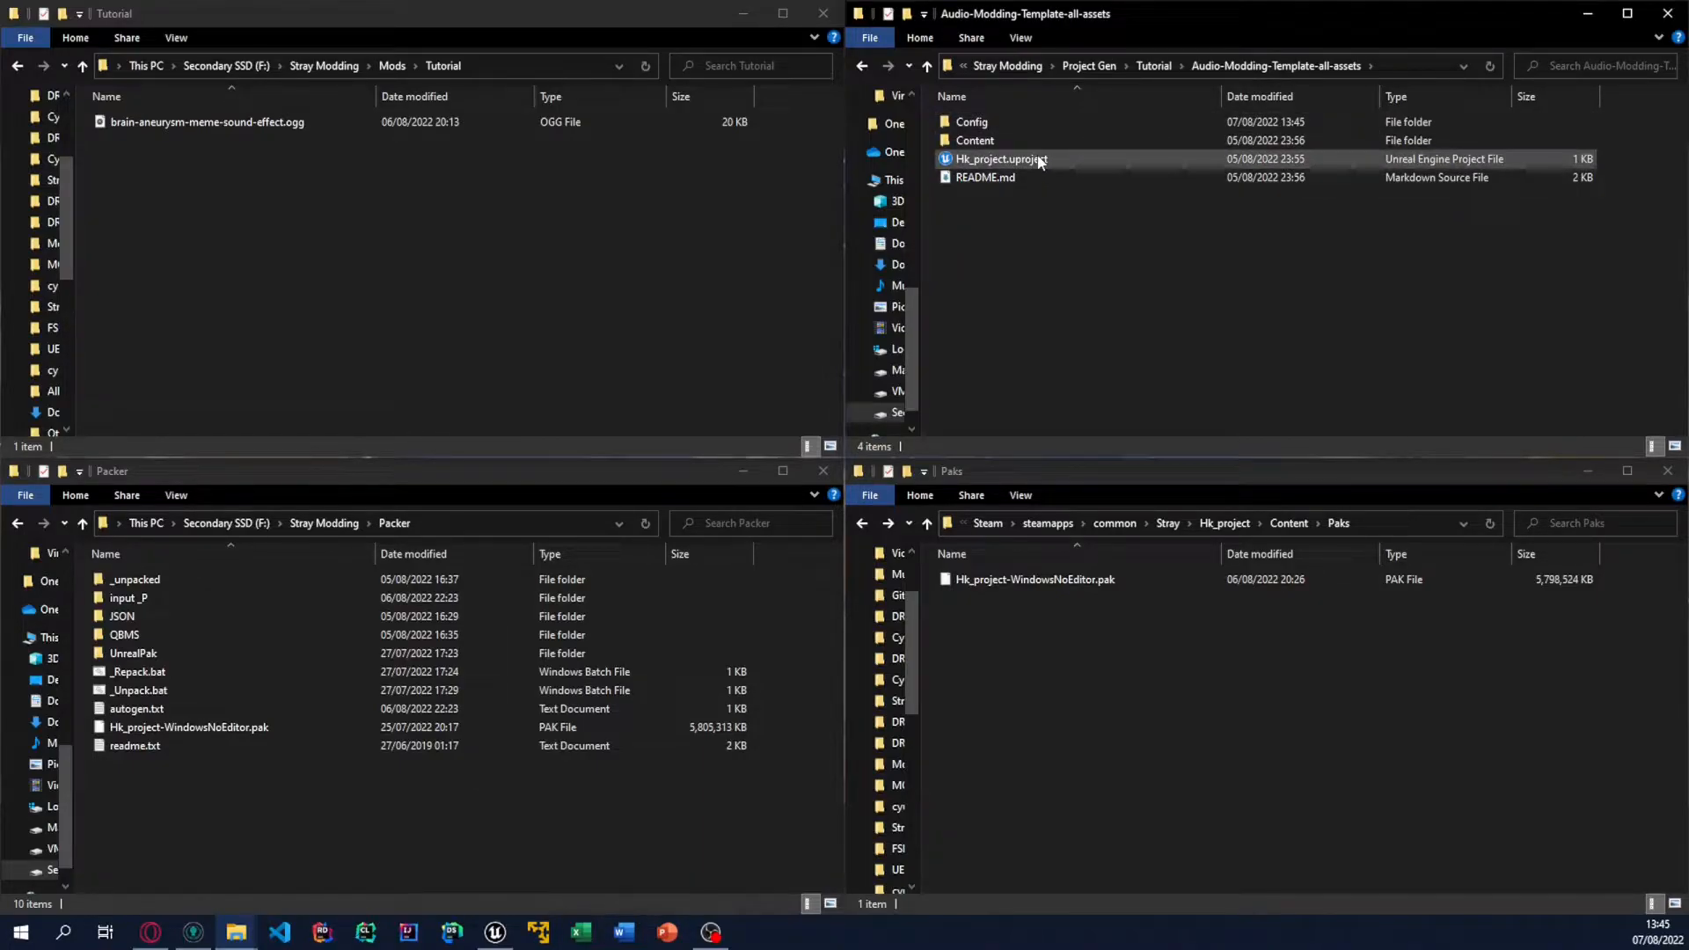
double_click(1039, 160)
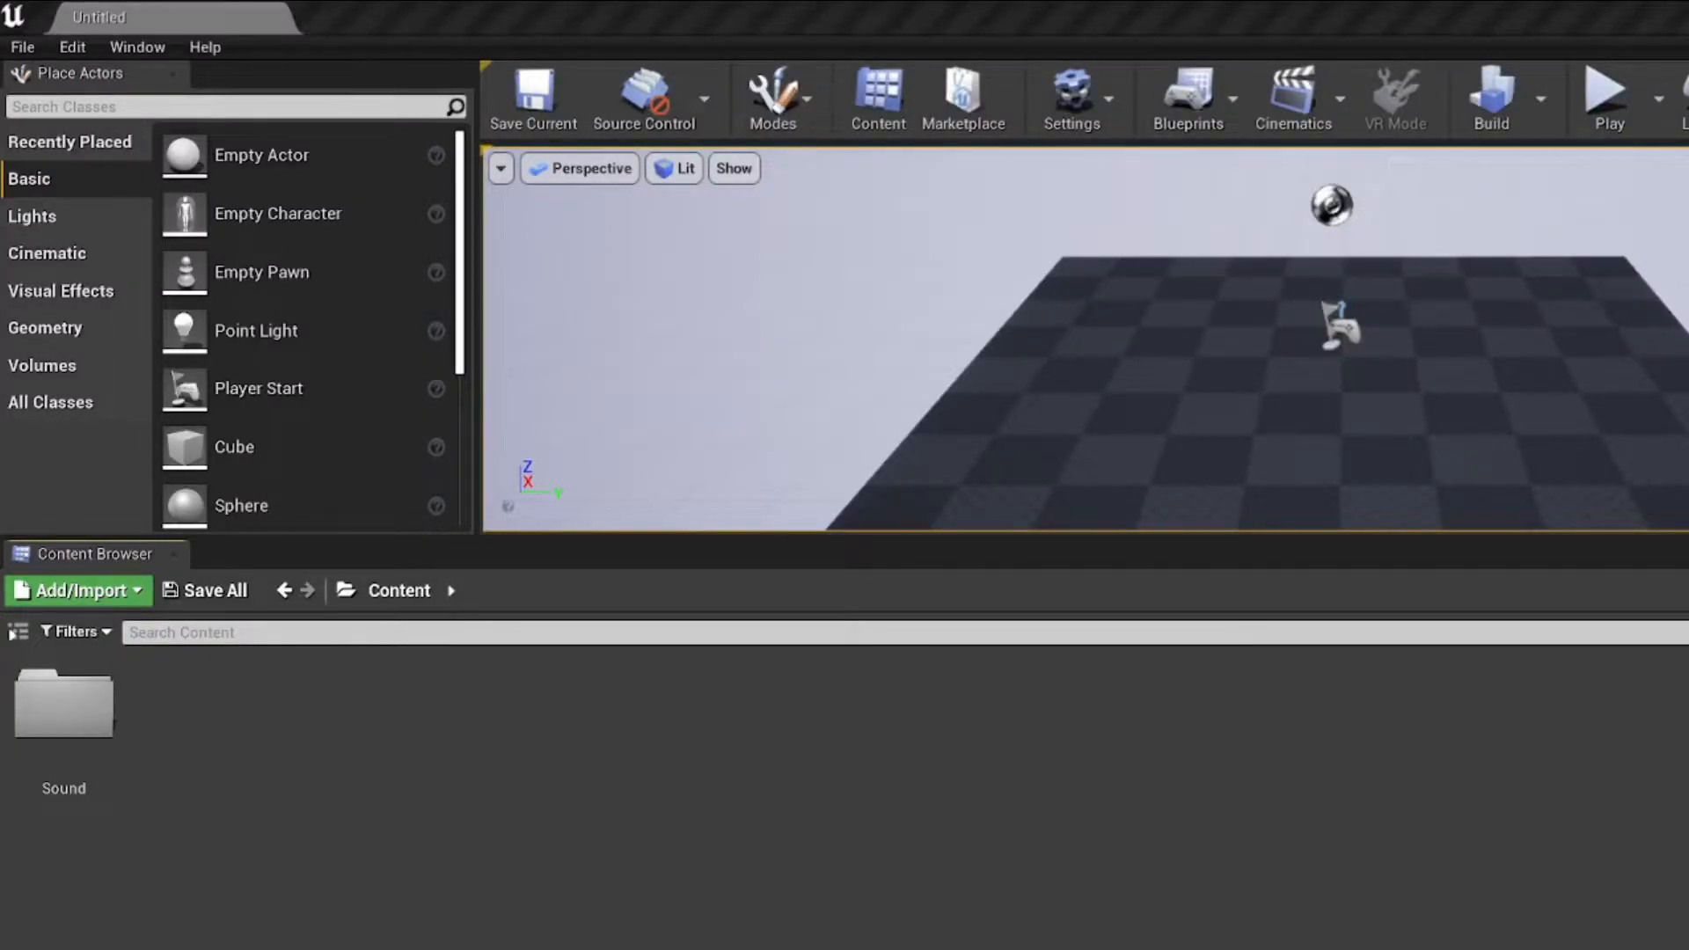
Step: Browse the all-assets project content to Sound/SFX/character/cat/miaous/purr
double_click(82, 742)
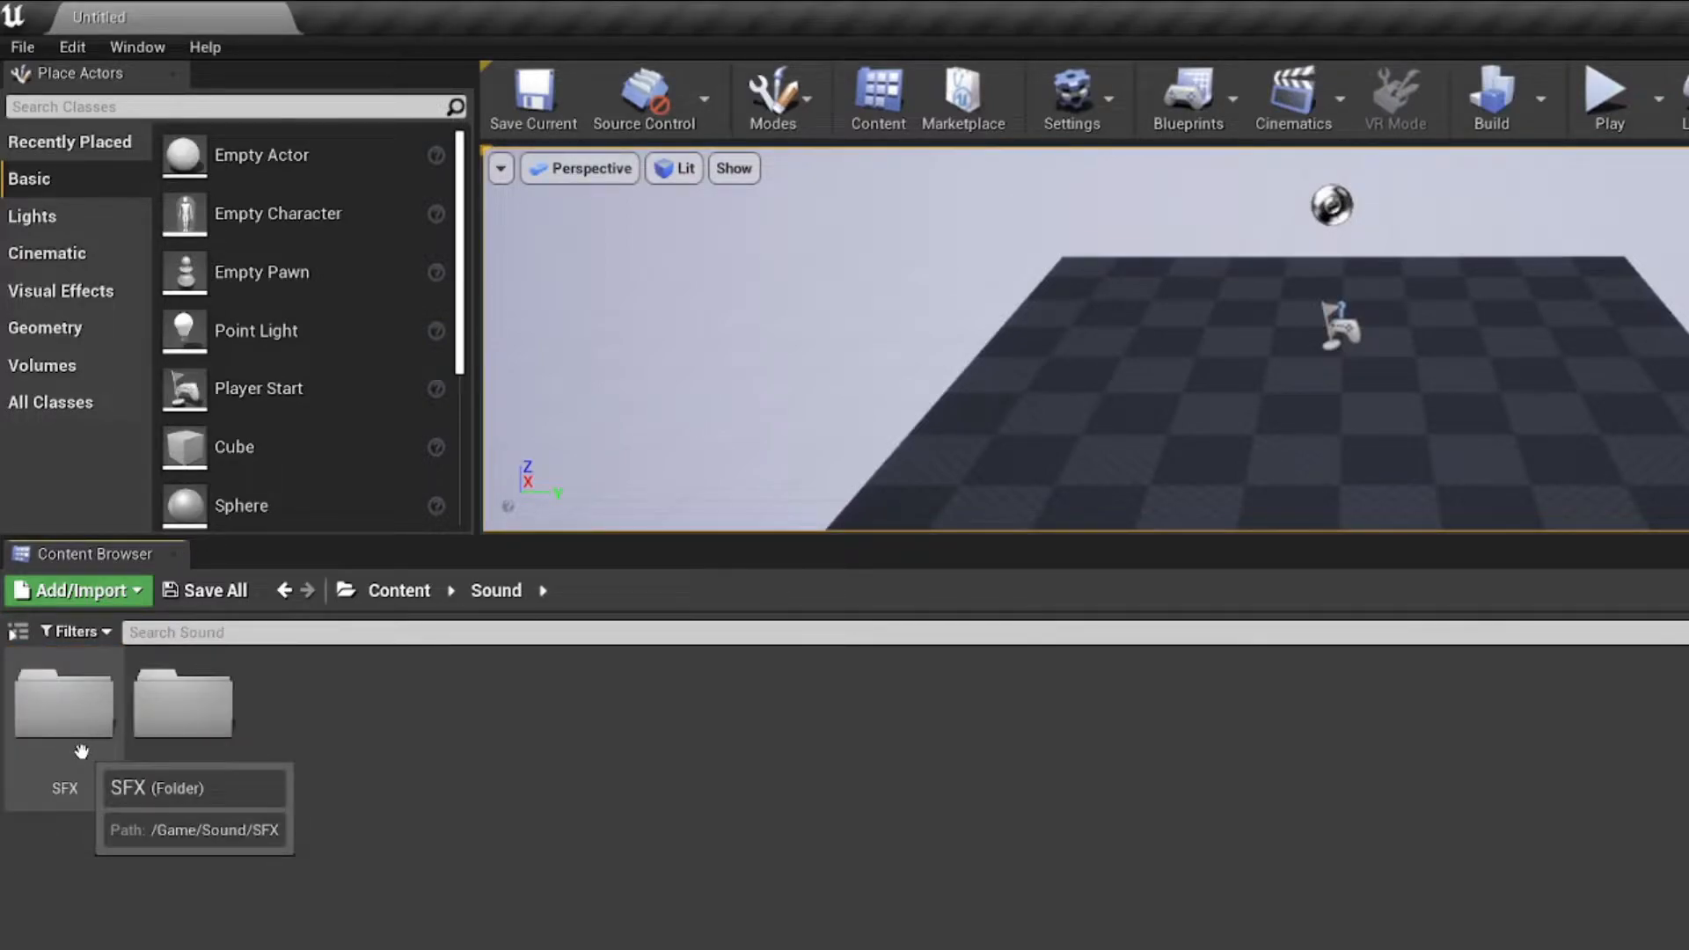
double_click(79, 774)
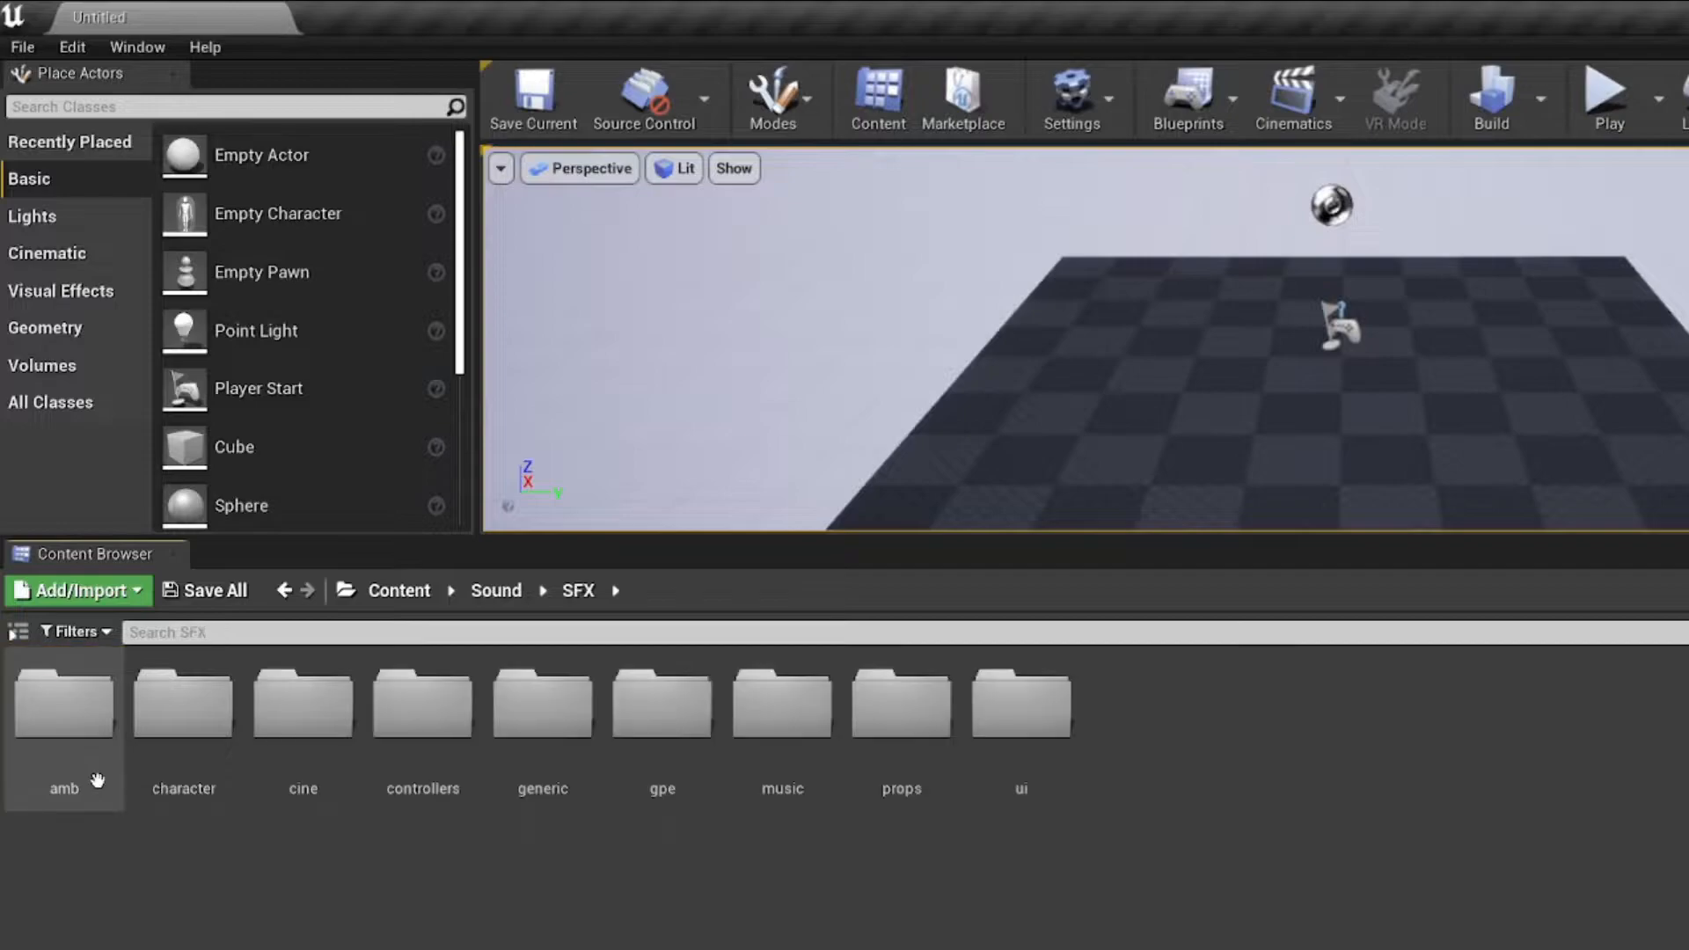
double_click(203, 792)
double_click(201, 791)
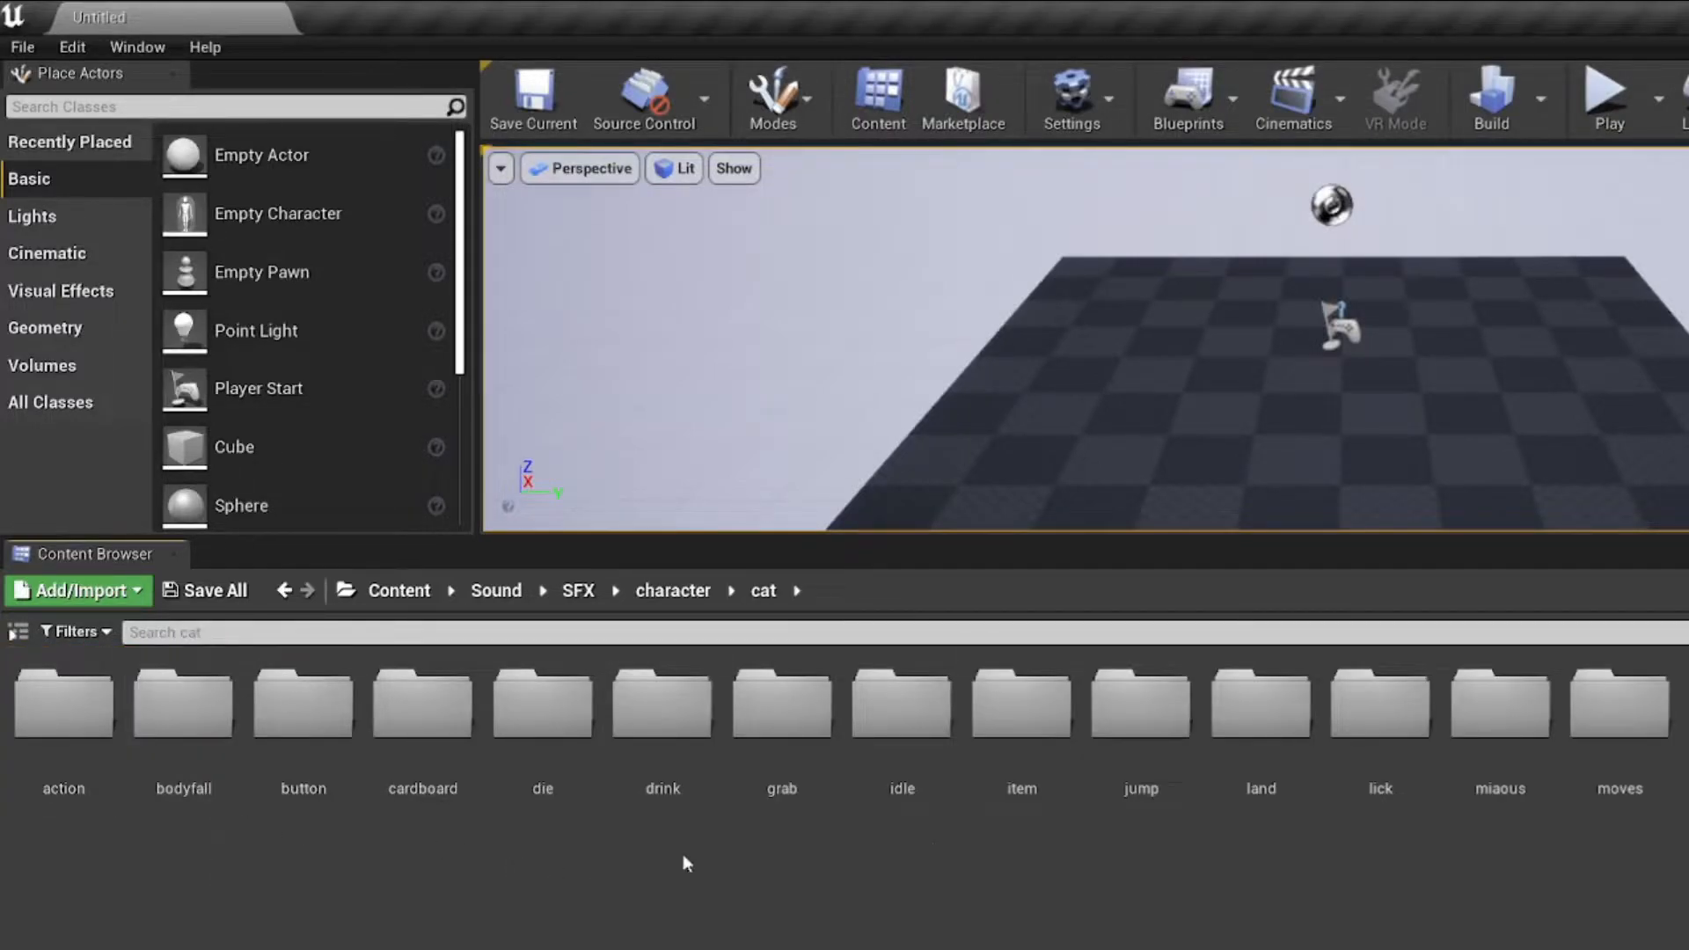
double_click(1500, 721)
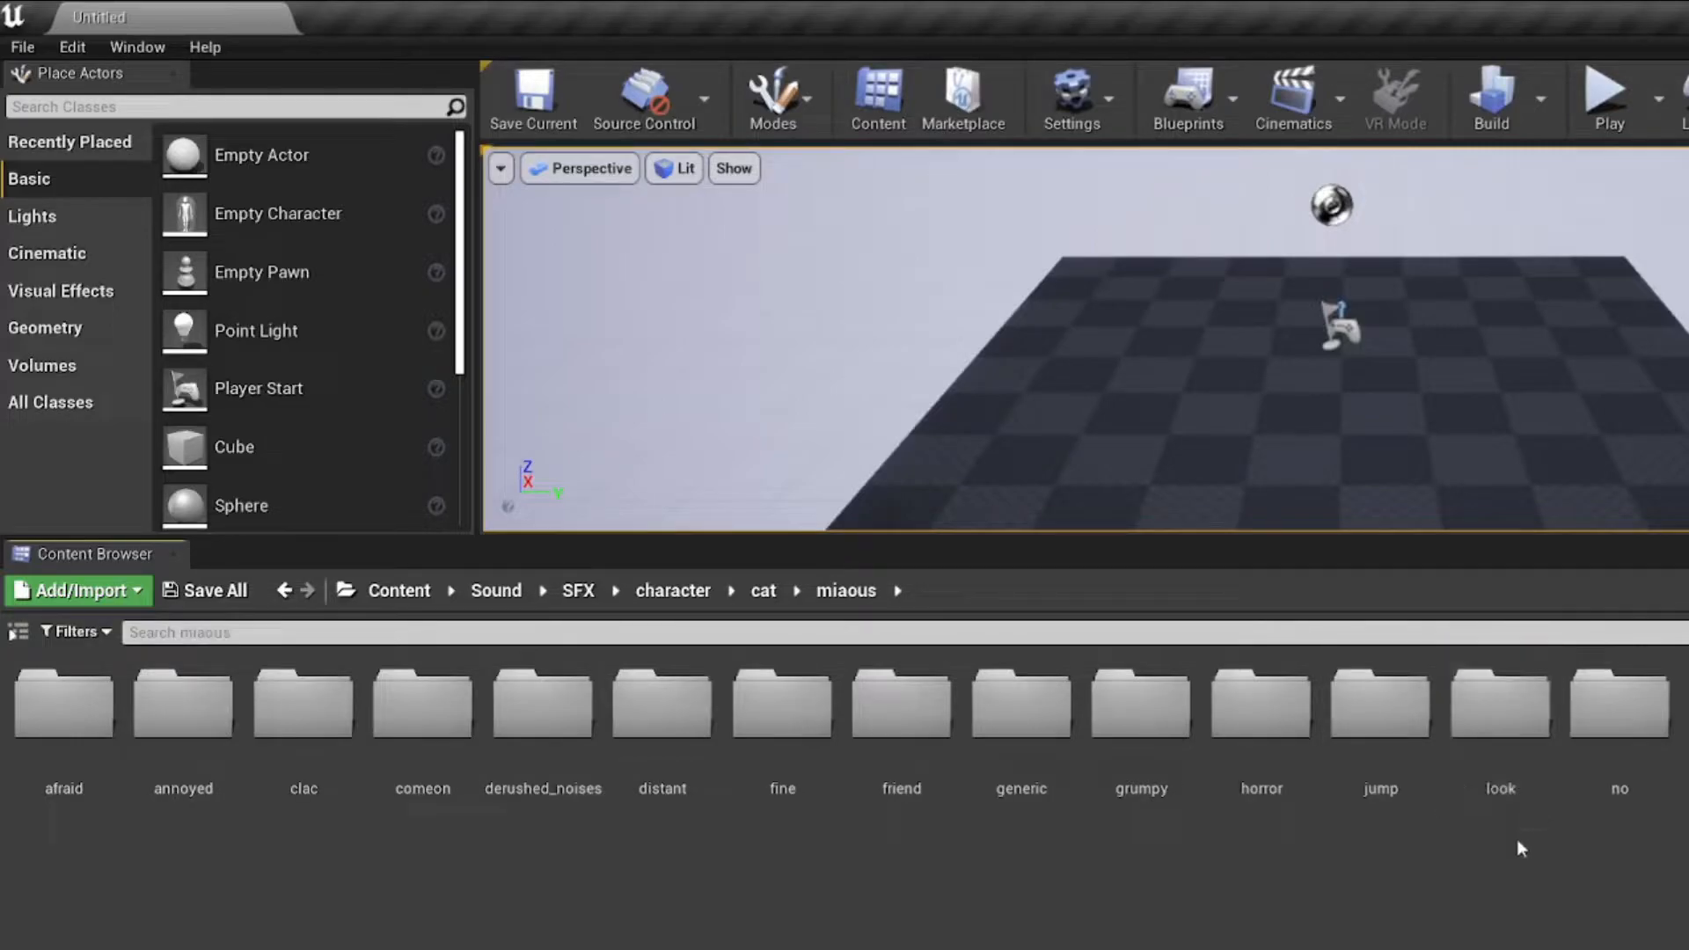
double_click(1685, 726)
Step: Play the cat_purr_single_alt01 sound wave
mouse_move(451, 731)
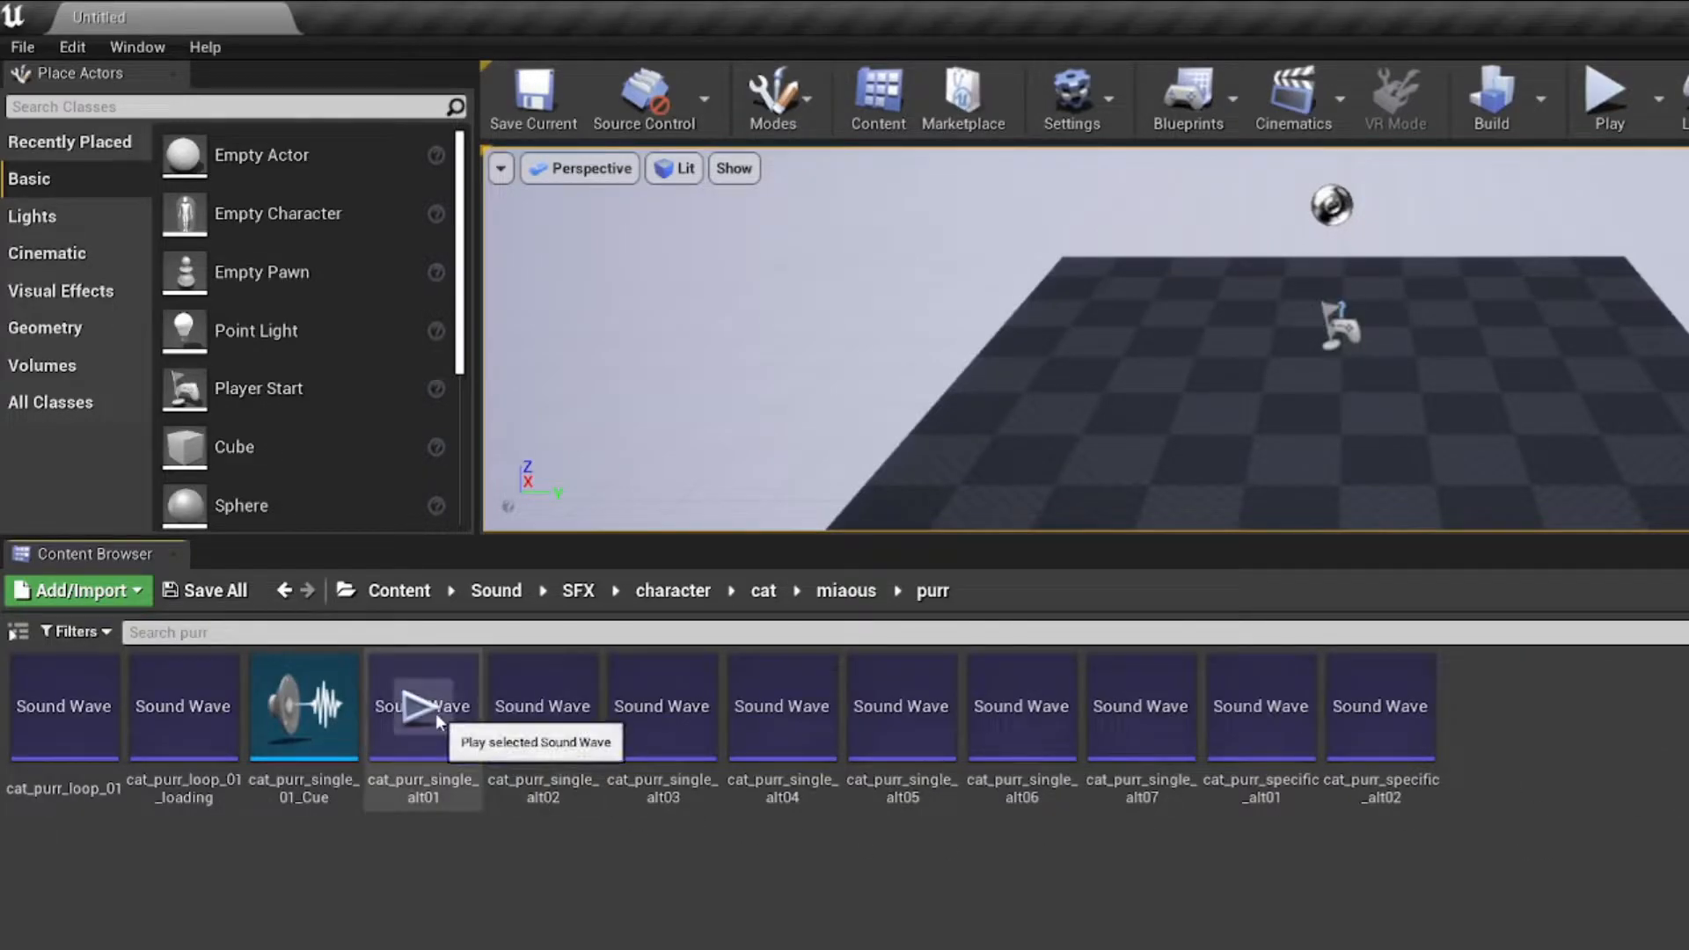
click(436, 717)
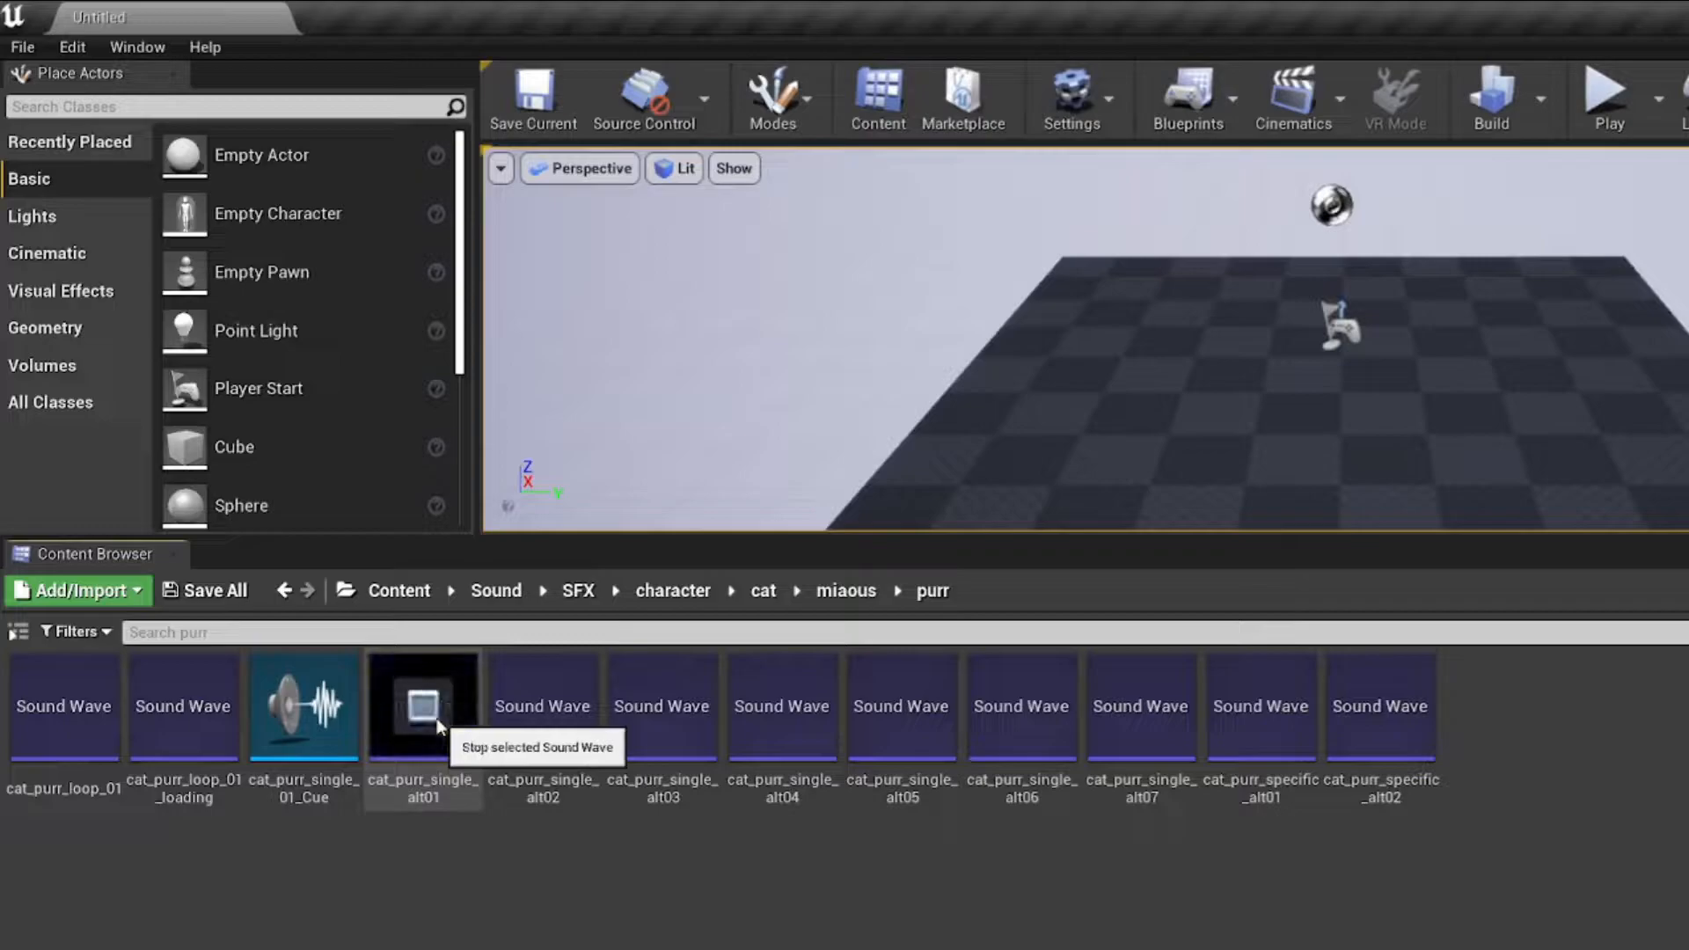
mouse_move(511, 711)
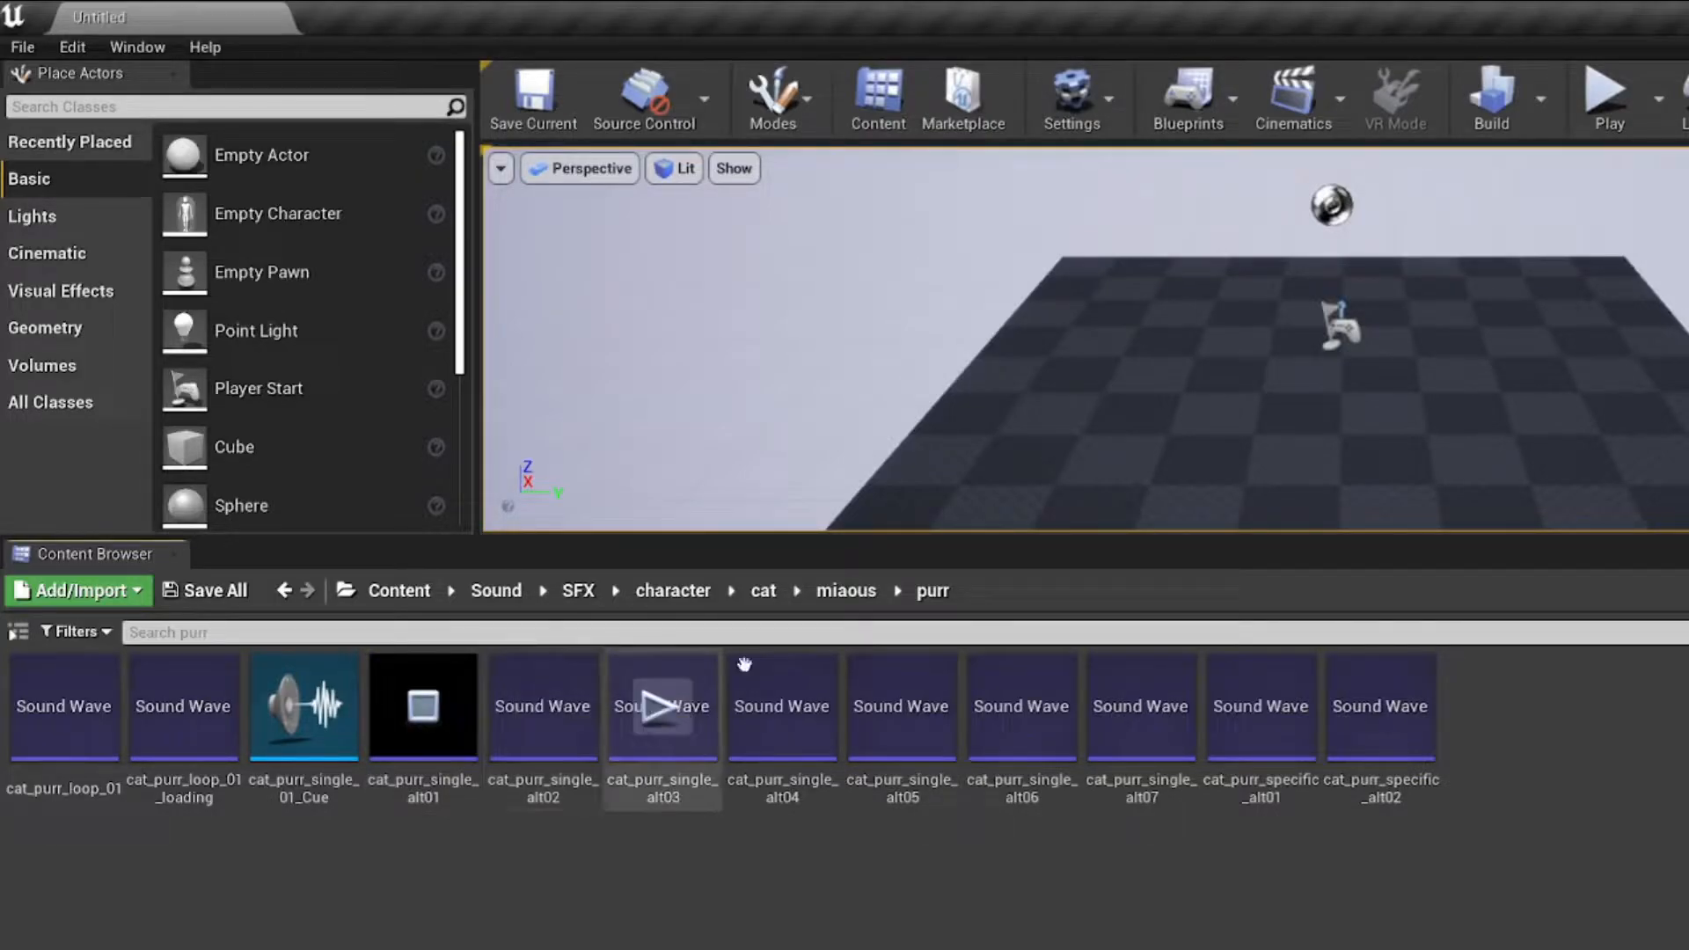
Step: Go to the distant folder under miaous and play the distant_sad_miaous_alt01 sound wave
click(846, 593)
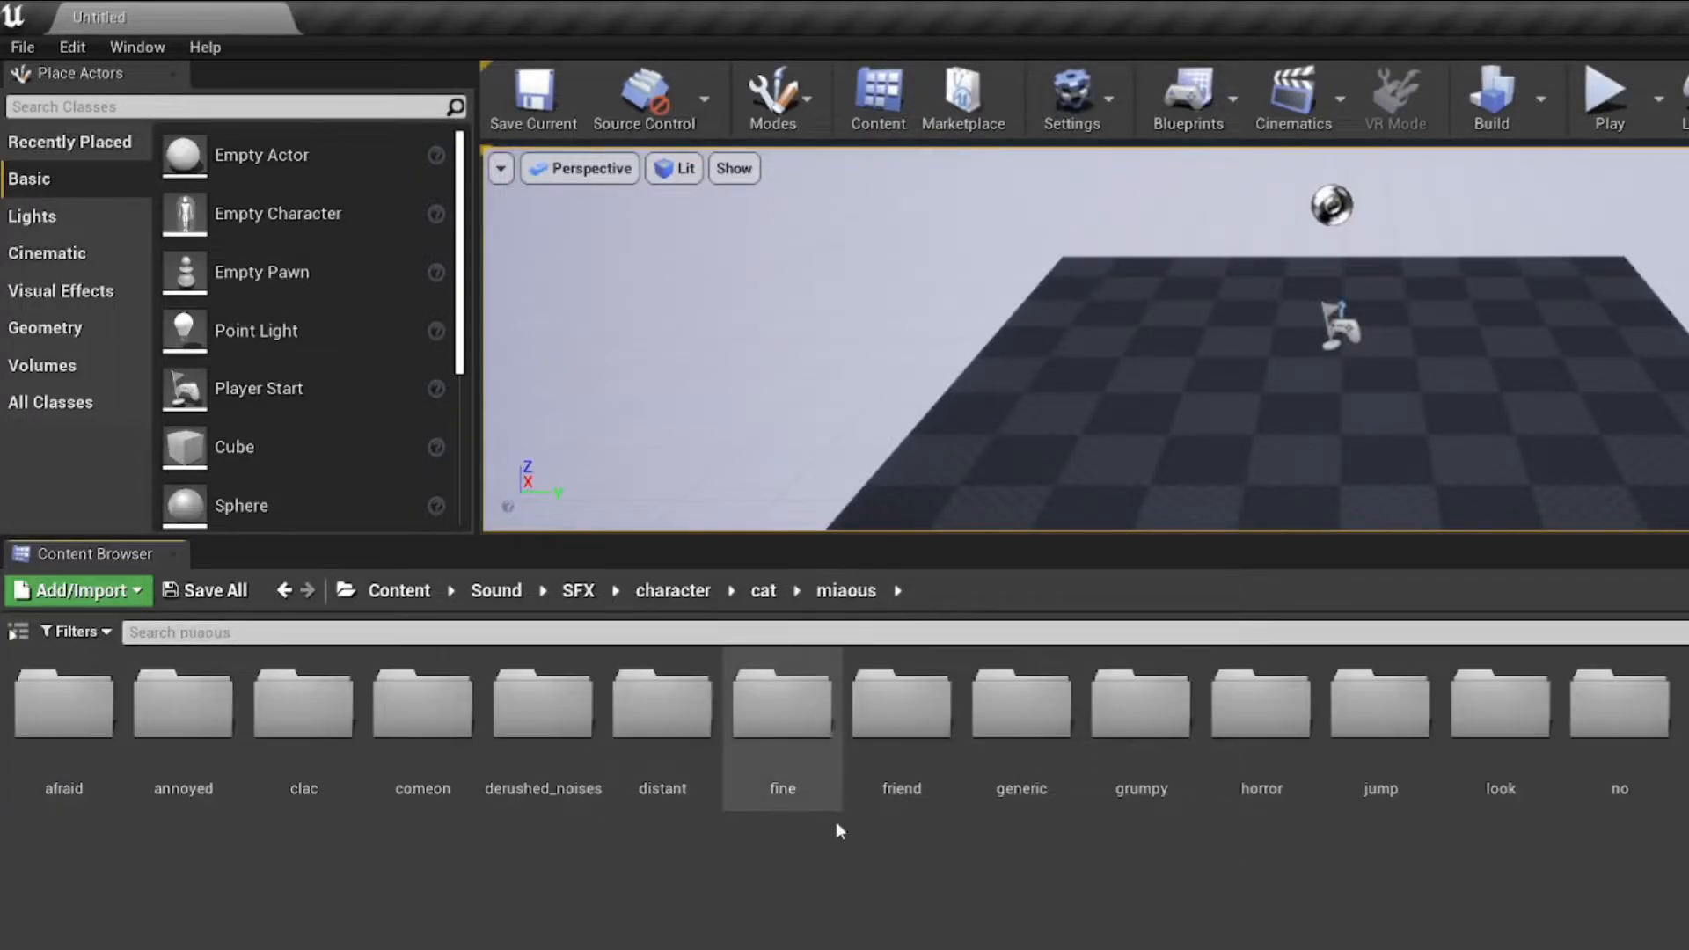
double_click(663, 773)
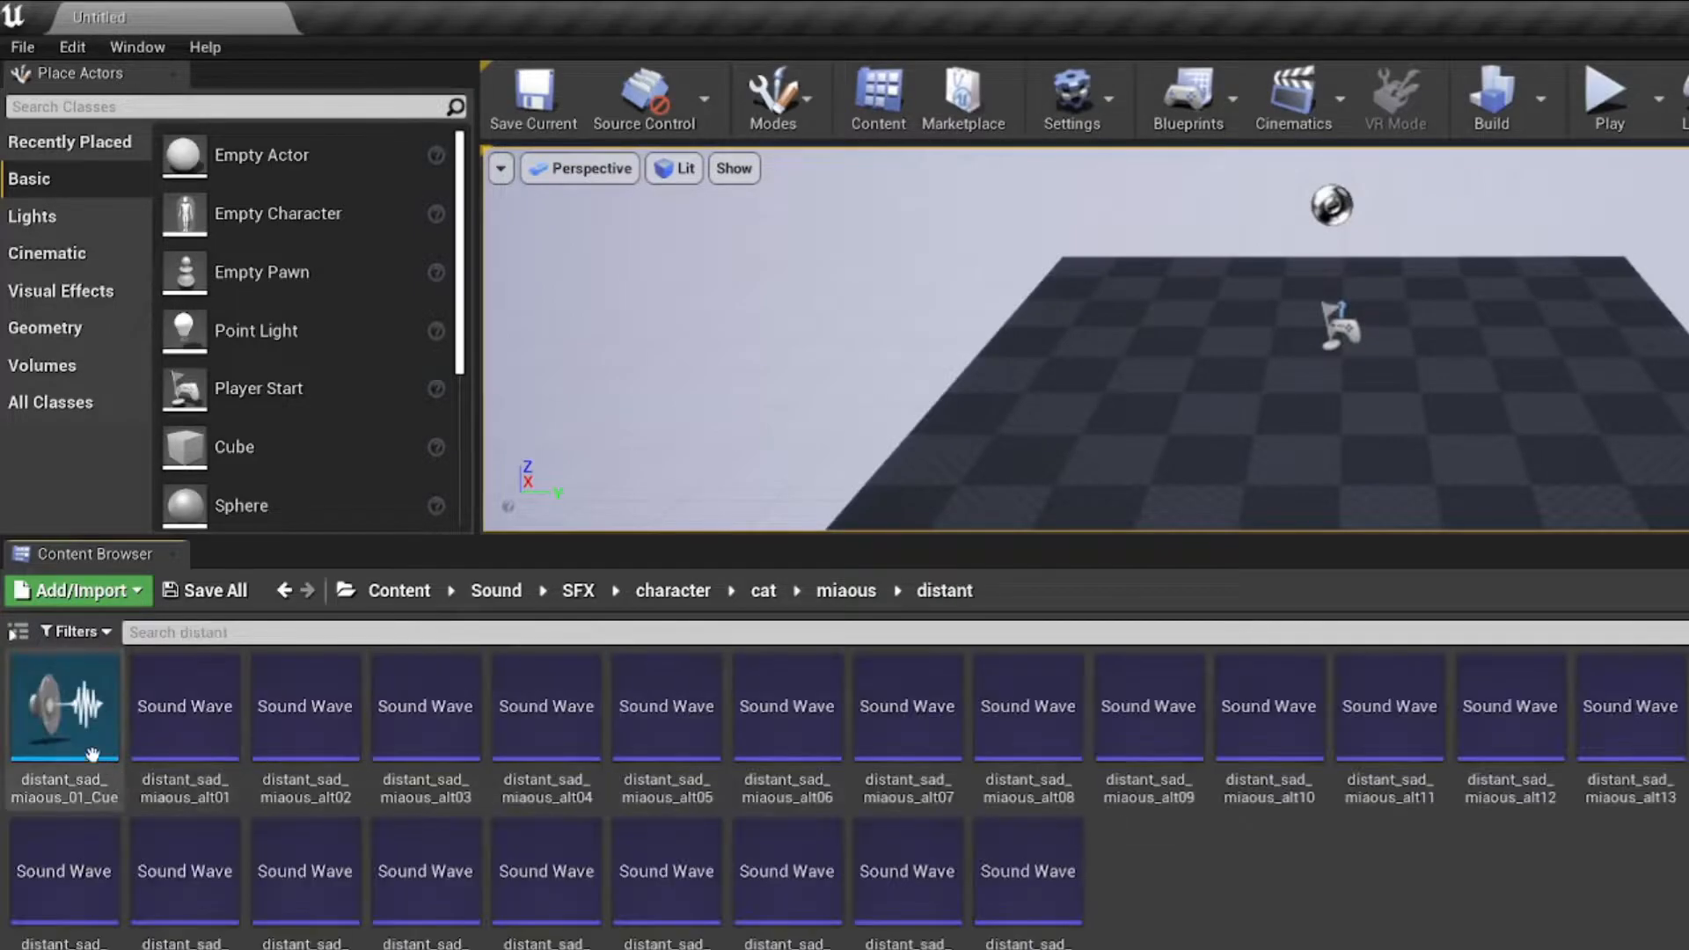
click(185, 705)
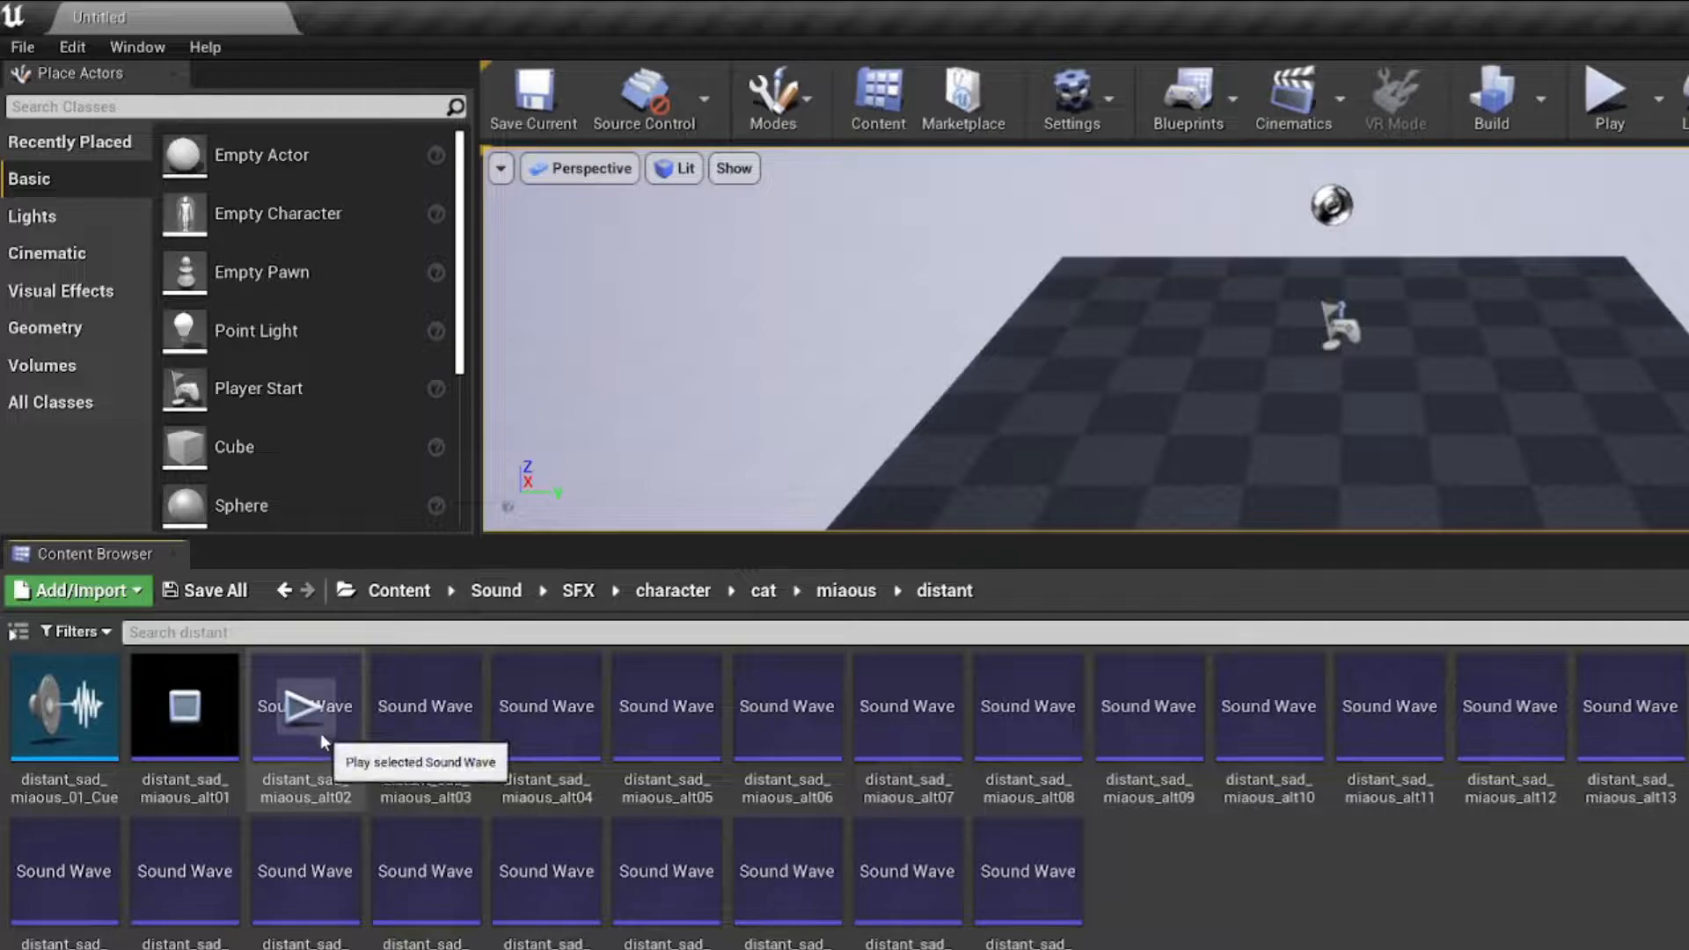
Step: Open the distant_sad_miaous_01_Cue sound cue, inspect its node graph and play the cue
click(70, 747)
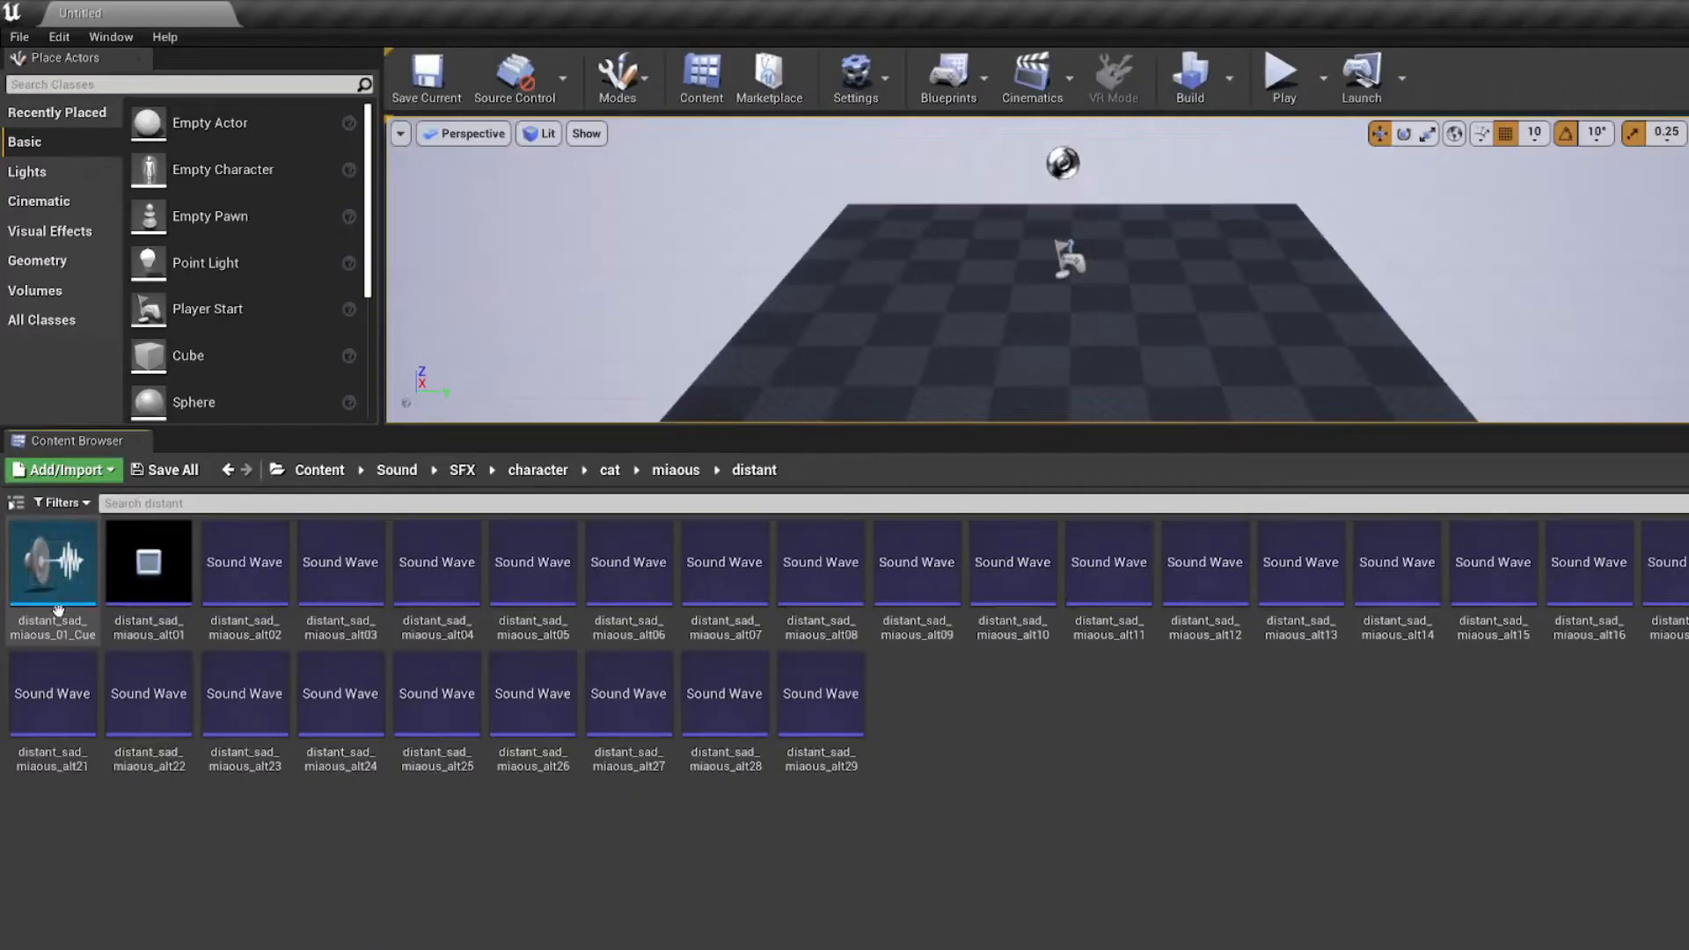
double_click(62, 618)
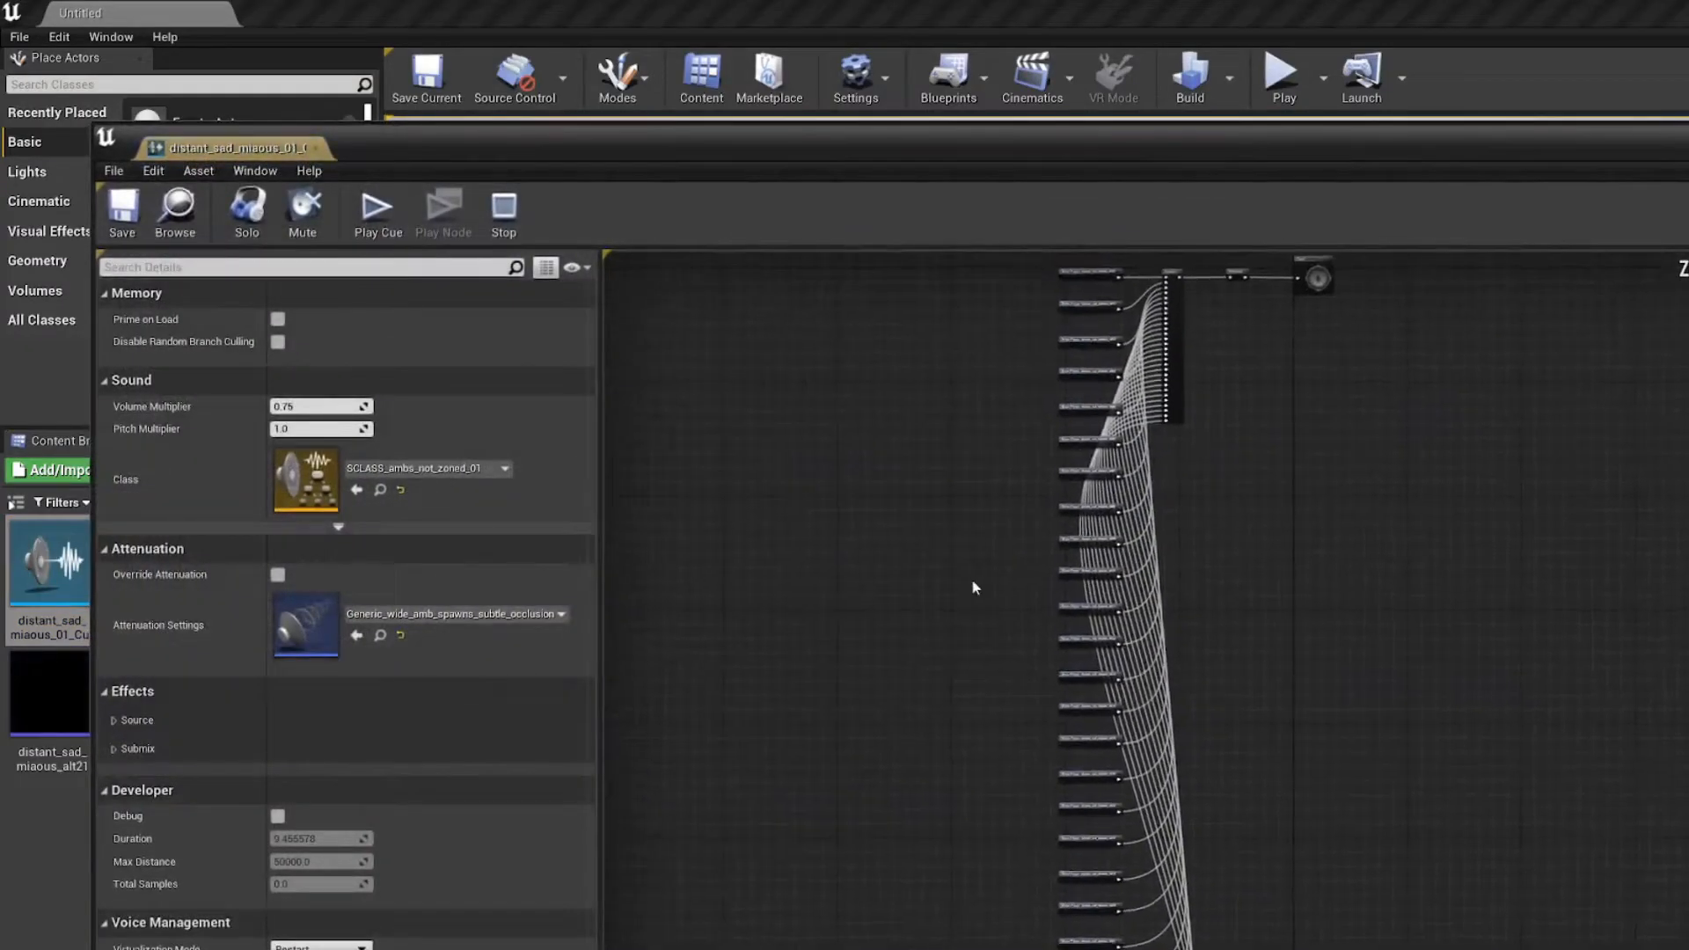
right_drag(973, 585, 865, 777)
scroll(899, 631, up, 6)
right_drag(899, 631, 519, 949)
right_drag(1298, 728, 1233, 611)
scroll(942, 494, up, 2)
click(392, 228)
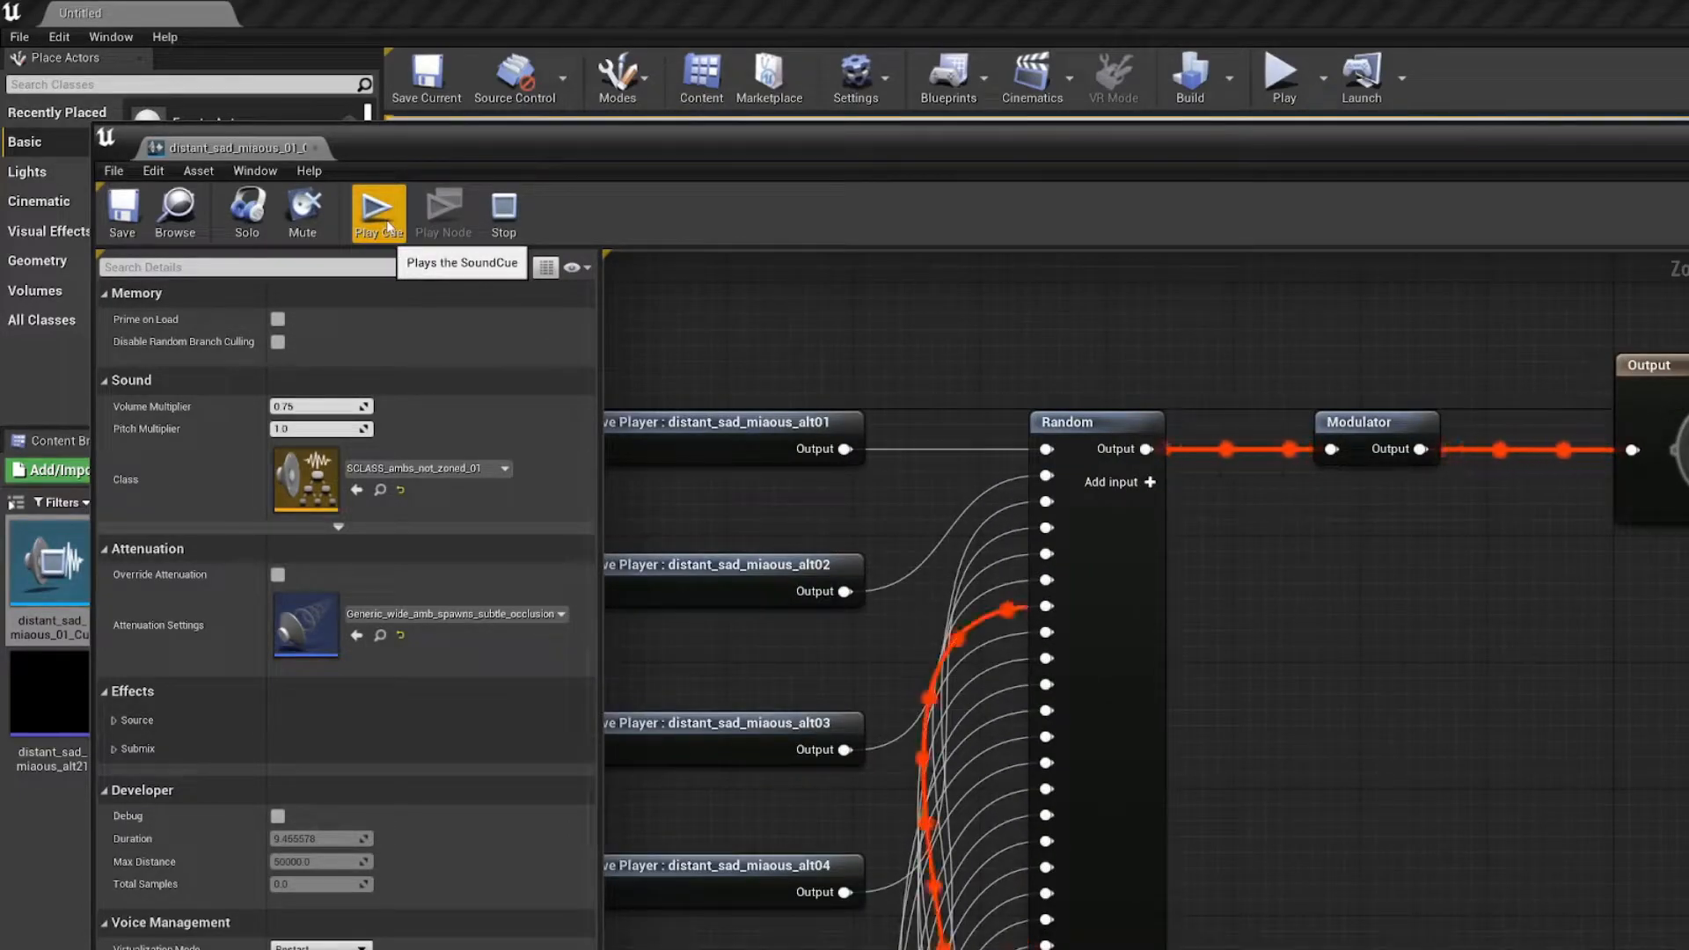
Step: Examine the Modulator node's pitch and volume settings and the Random node's connections in the cue graph
click(1379, 434)
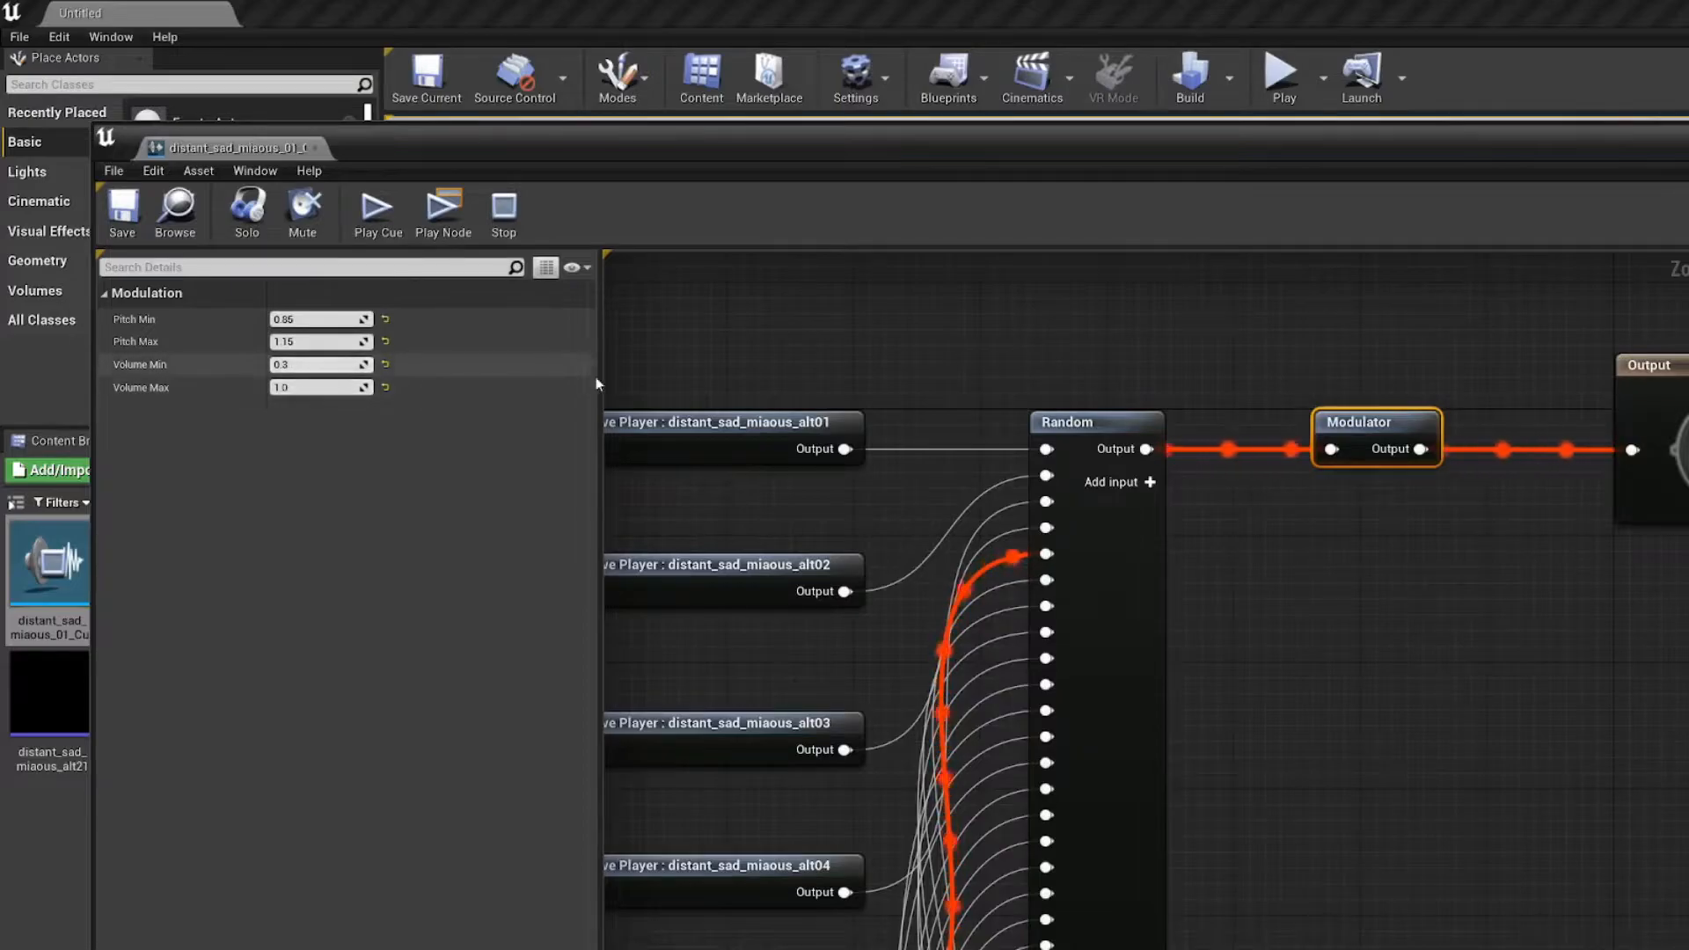
right_drag(889, 389, 1014, 351)
right_drag(886, 336, 887, 395)
scroll(944, 435, down, 3)
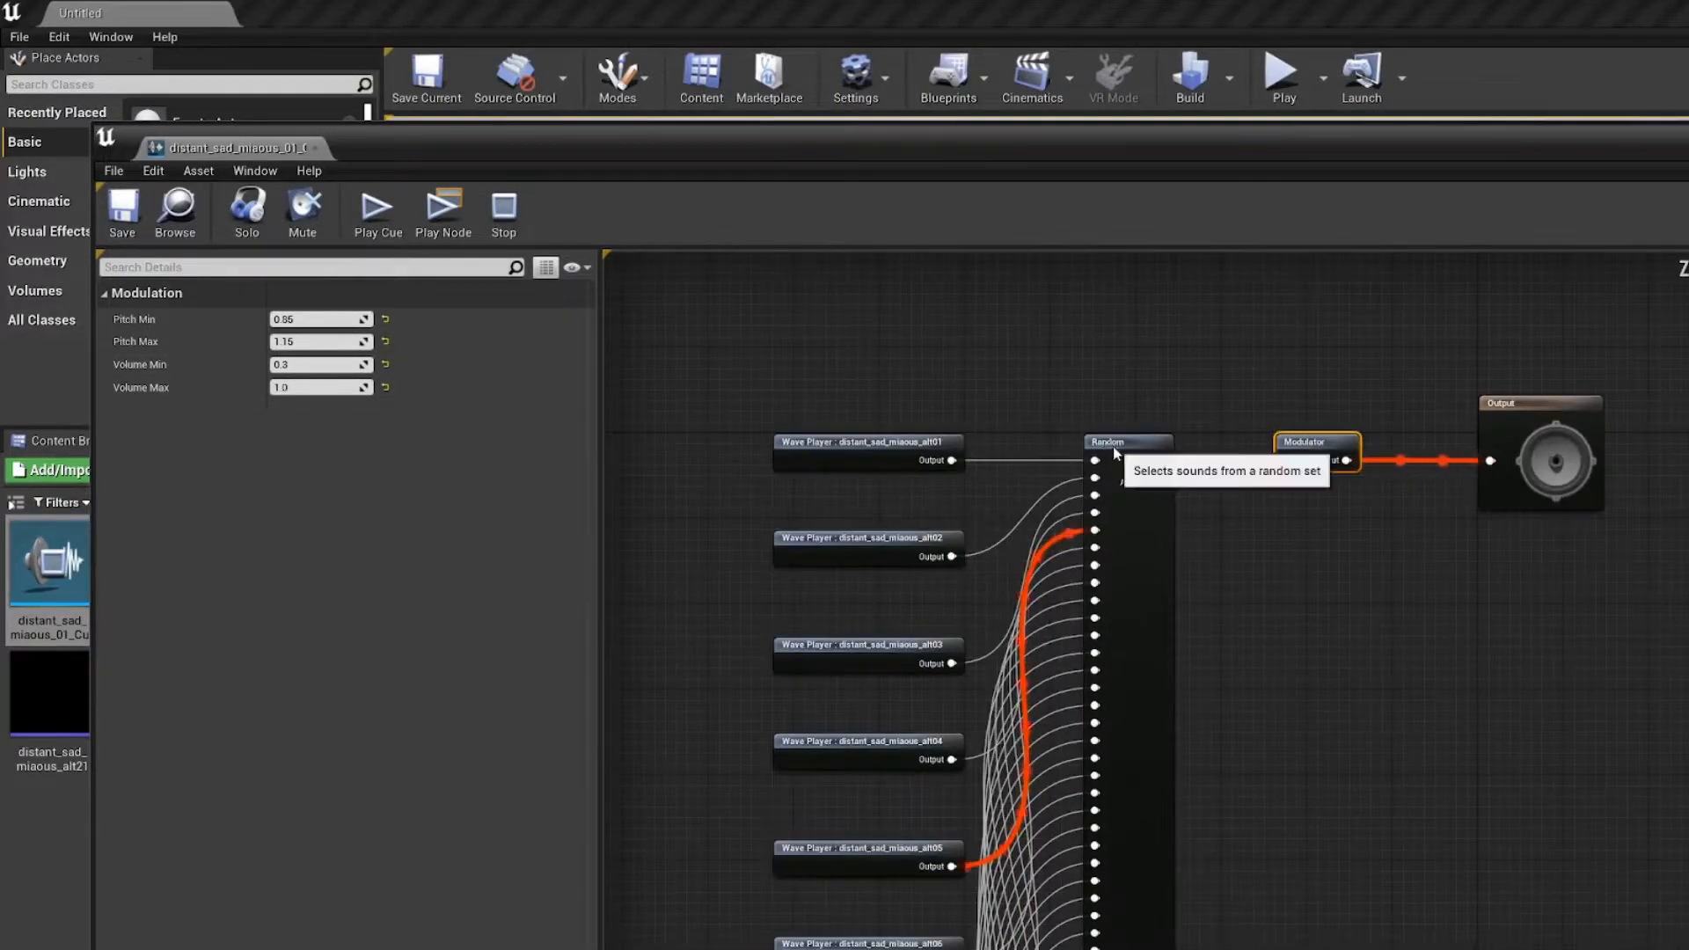
Step: Examine the Random node's settings and trace the wave players feeding into it across the cue graph
click(1114, 449)
right_drag(748, 436, 900, 388)
scroll(757, 360, down, 2)
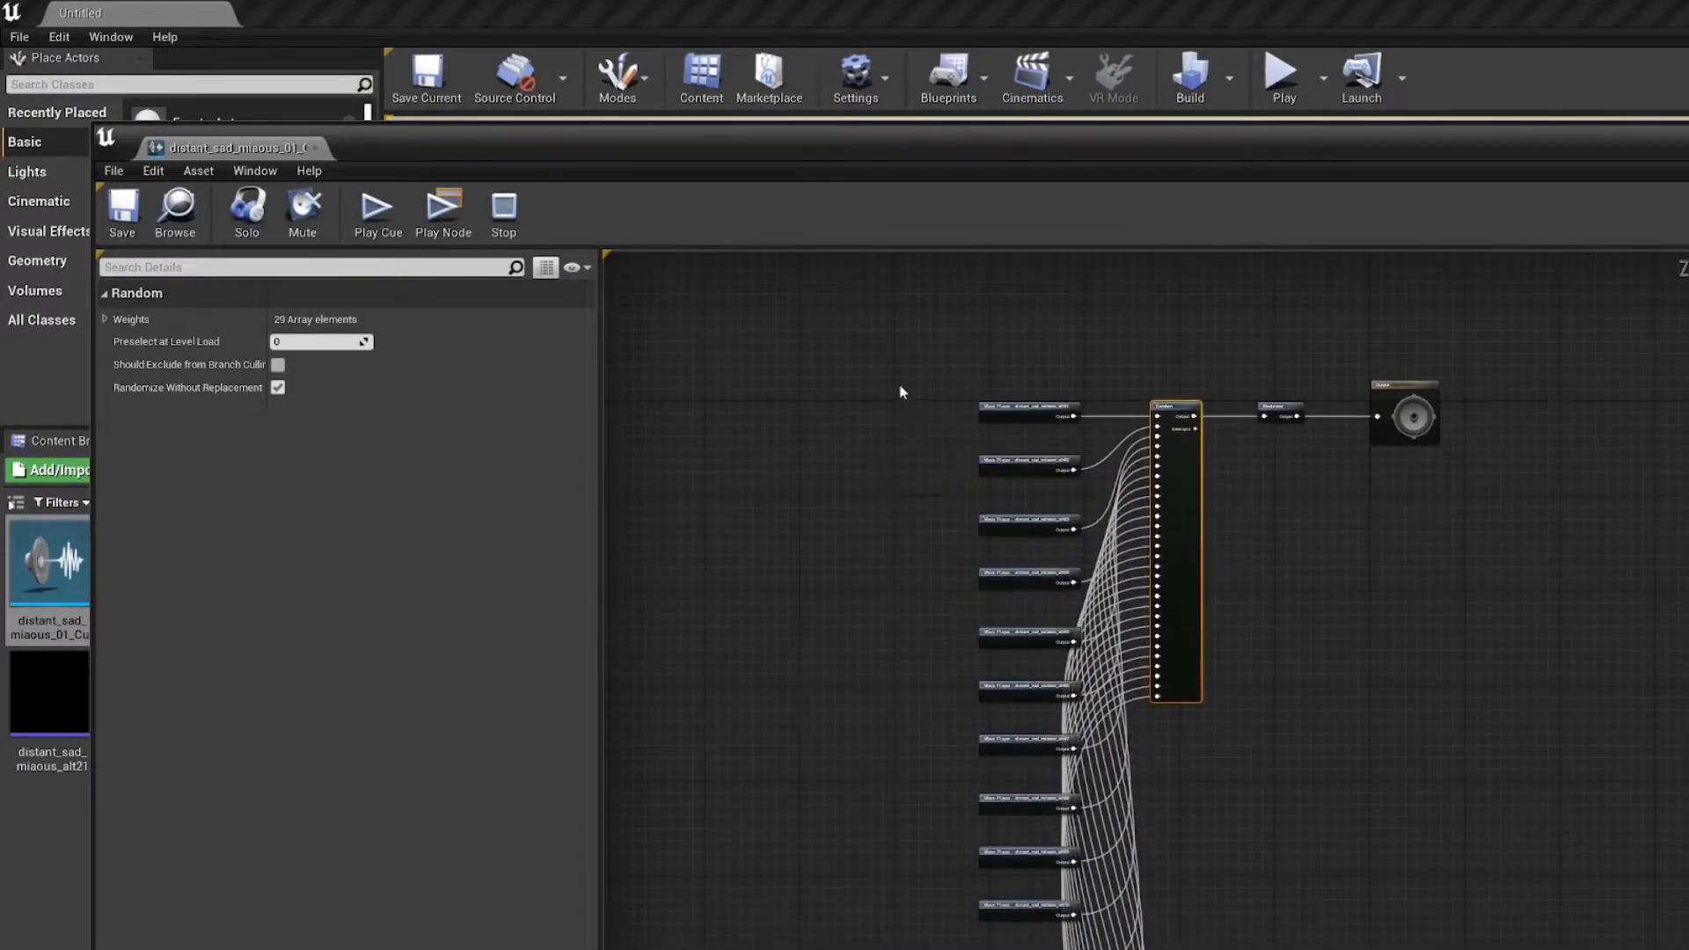
click(900, 389)
scroll(904, 496, down, 4)
right_drag(934, 913, 810, 552)
scroll(825, 664, up, 3)
scroll(825, 664, up, 3)
scroll(780, 472, down, 5)
scroll(825, 583, up, 4)
right_drag(855, 459, 774, 495)
Step: Dock the cue editor in the main window to review the cue's sound class, multipliers and attenuation settings, and close it
drag(259, 150, 359, 9)
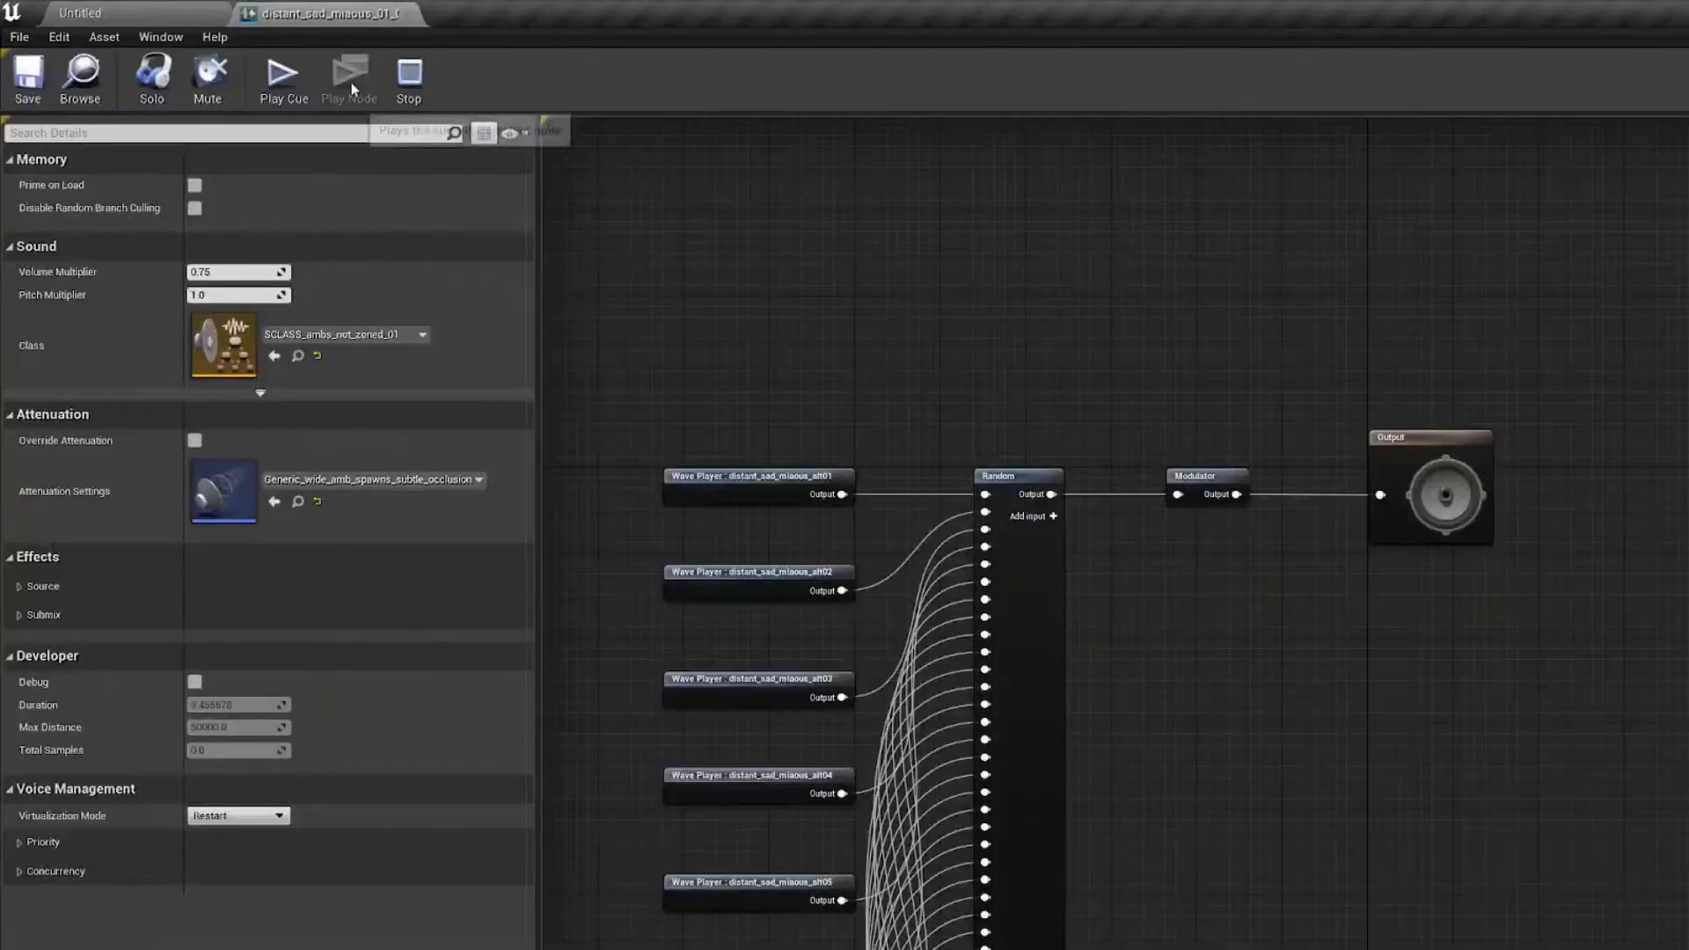
right_drag(709, 321, 765, 199)
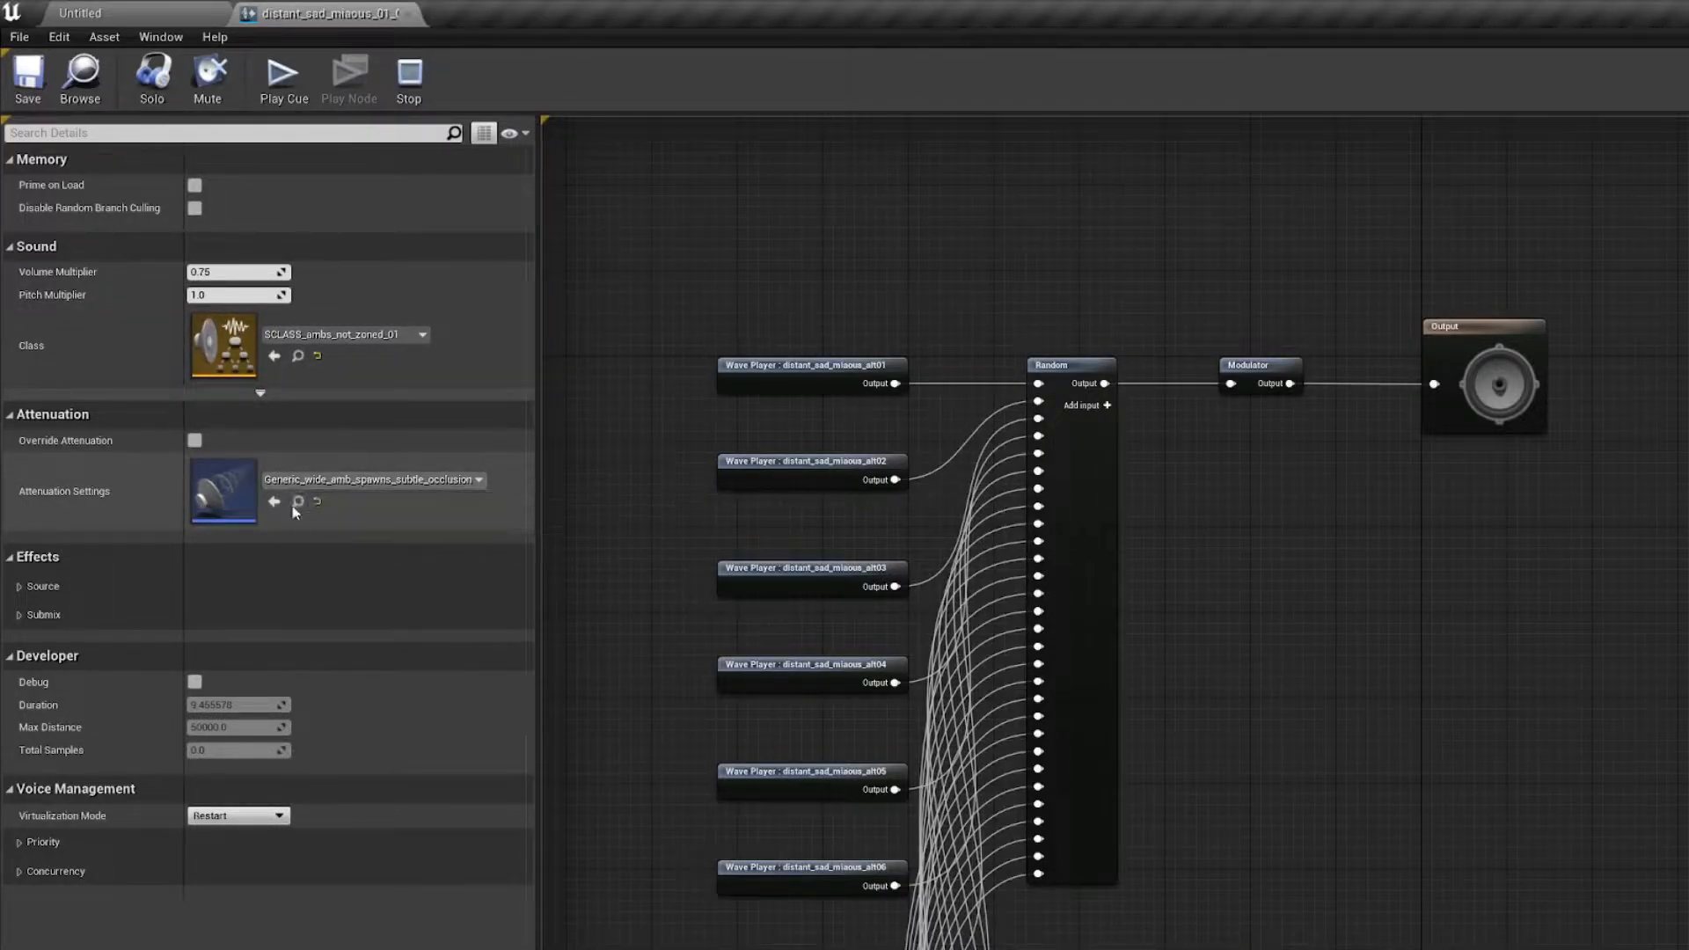
right_drag(641, 303, 731, 282)
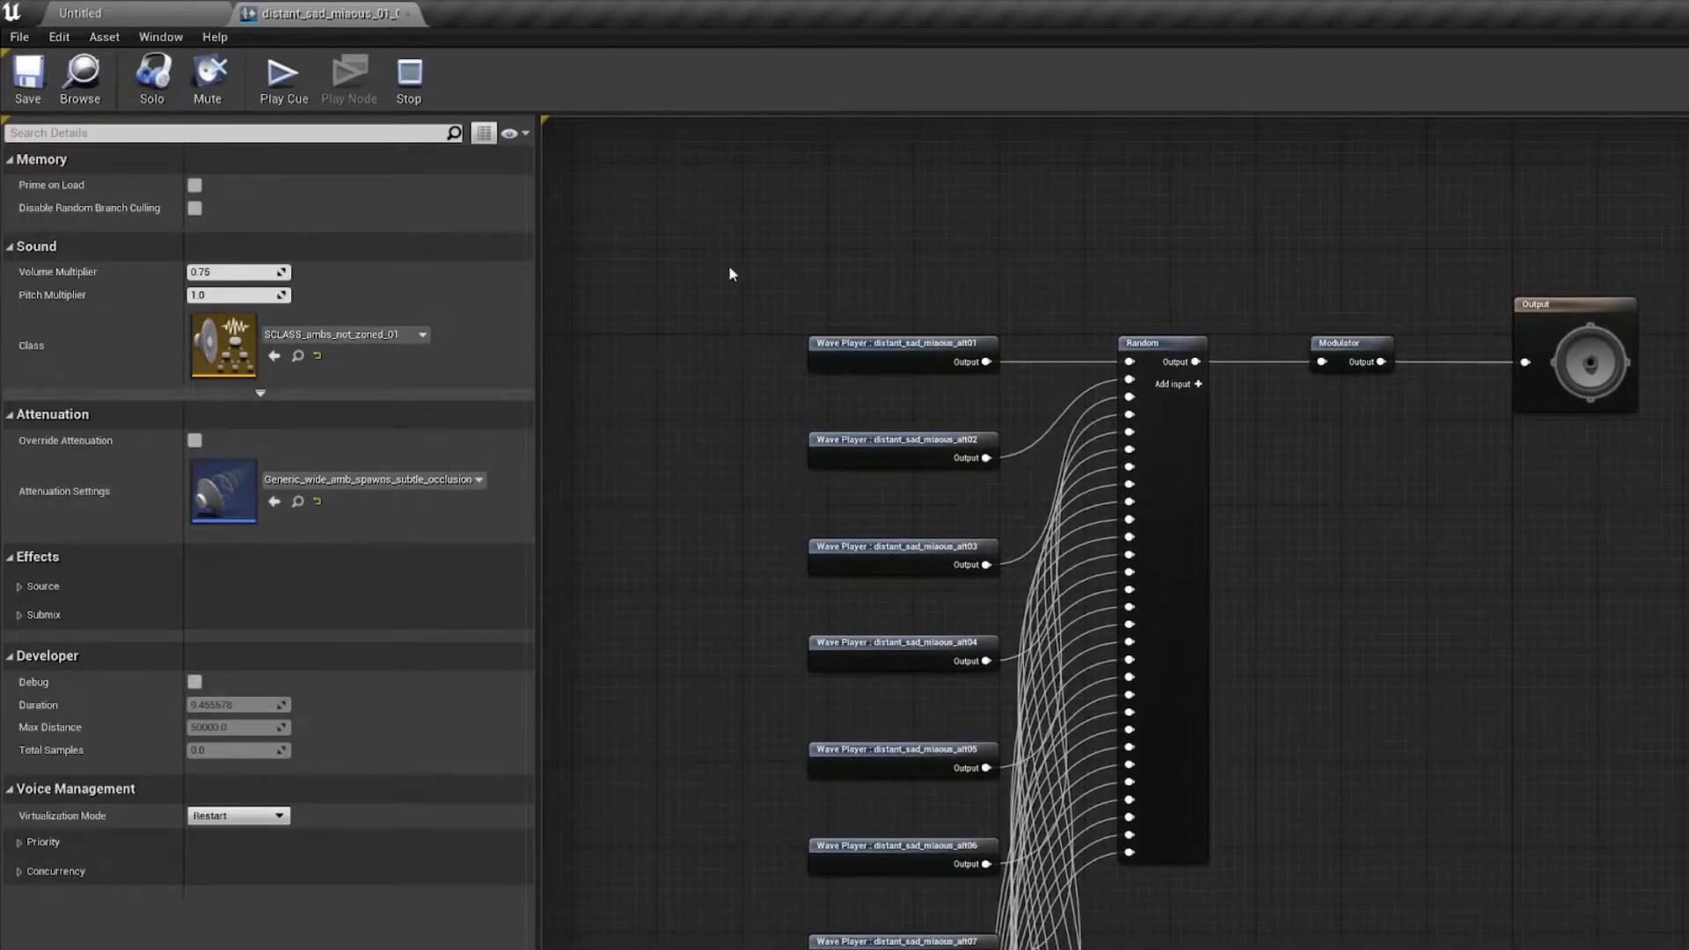
scroll(741, 349, down, 3)
drag(693, 305, 916, 623)
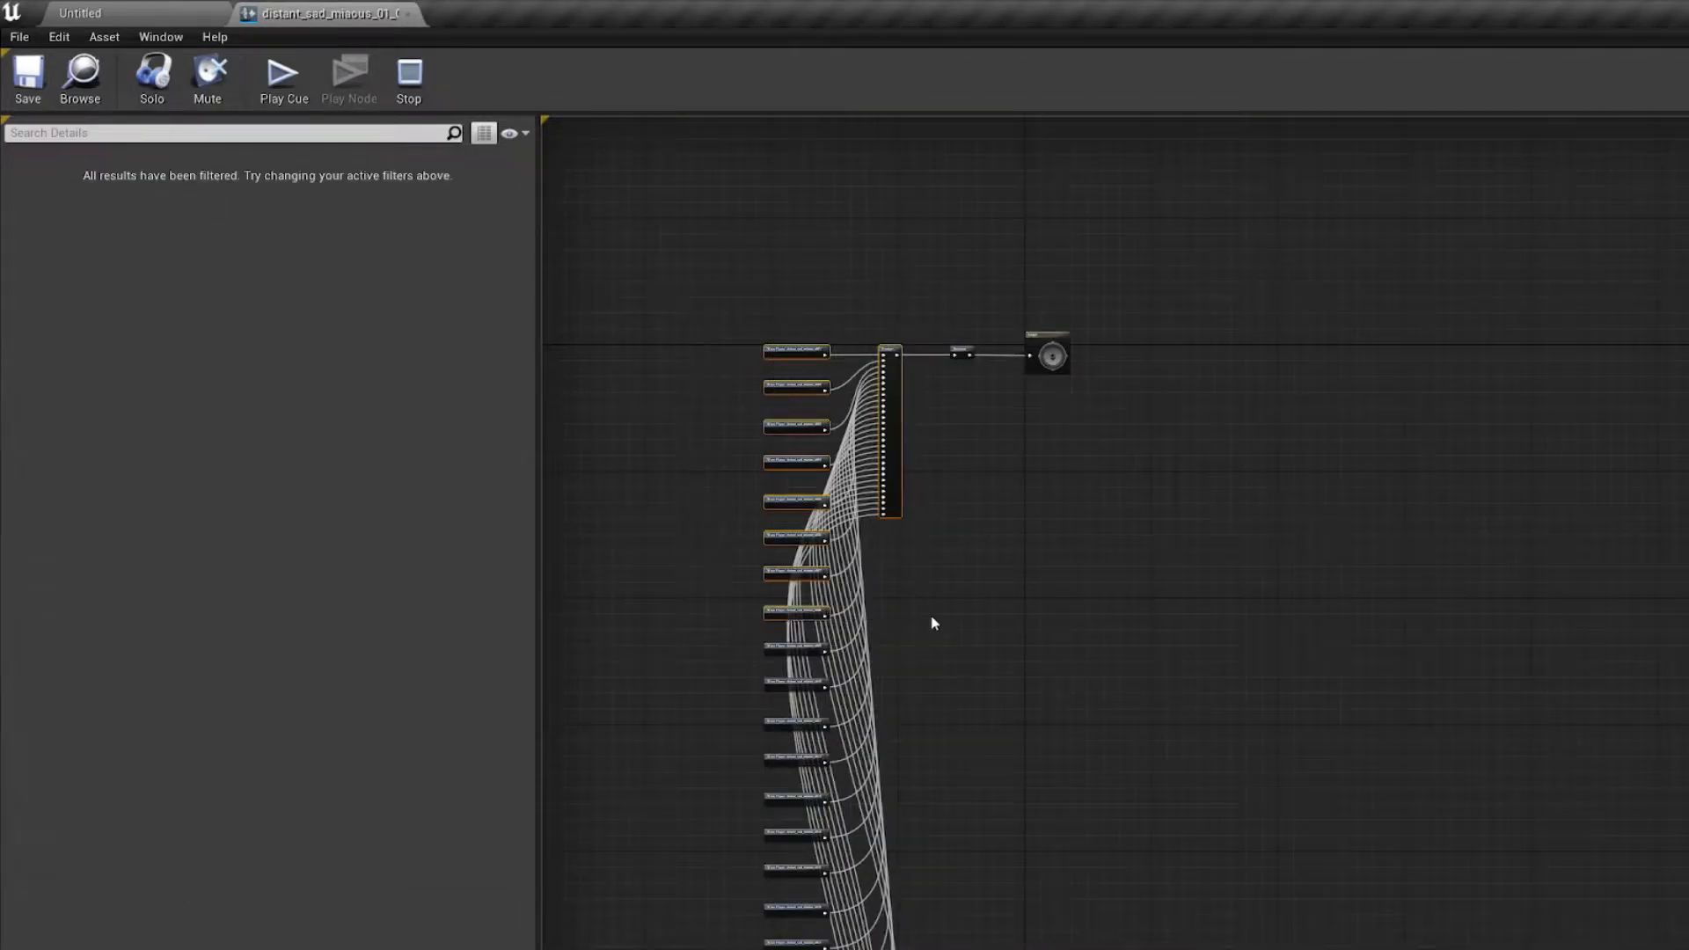
click(930, 617)
scroll(720, 399, up, 1)
scroll(721, 406, up, 2)
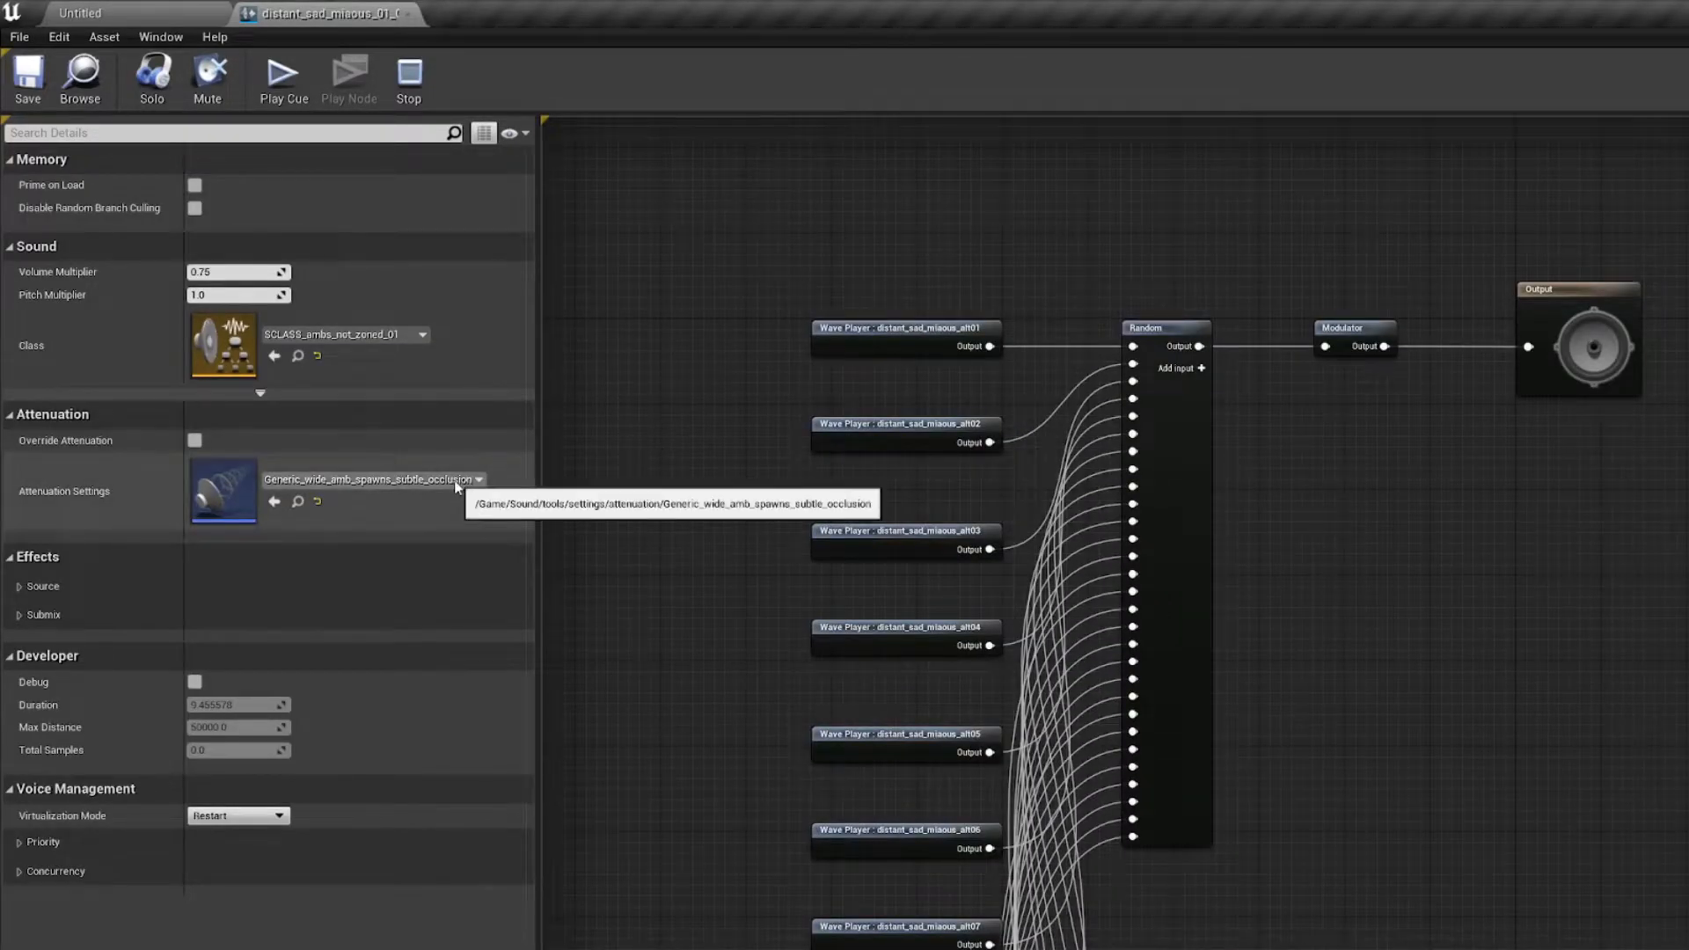
right_drag(636, 369, 622, 471)
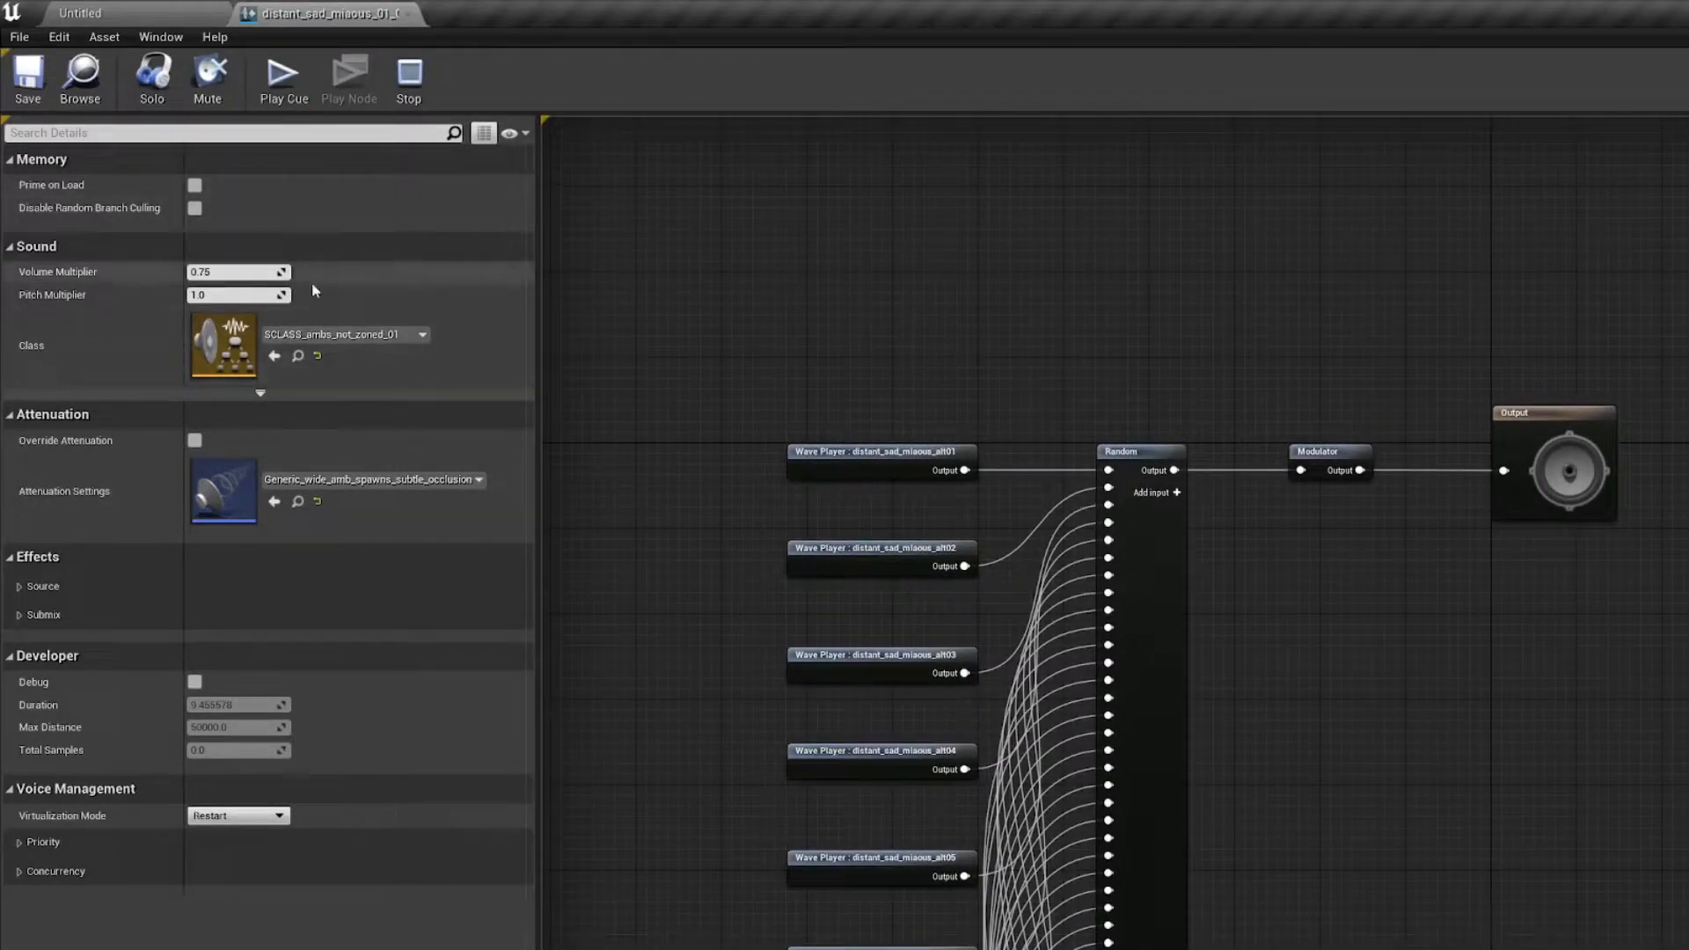
right_drag(887, 376, 848, 282)
right_drag(727, 256, 754, 163)
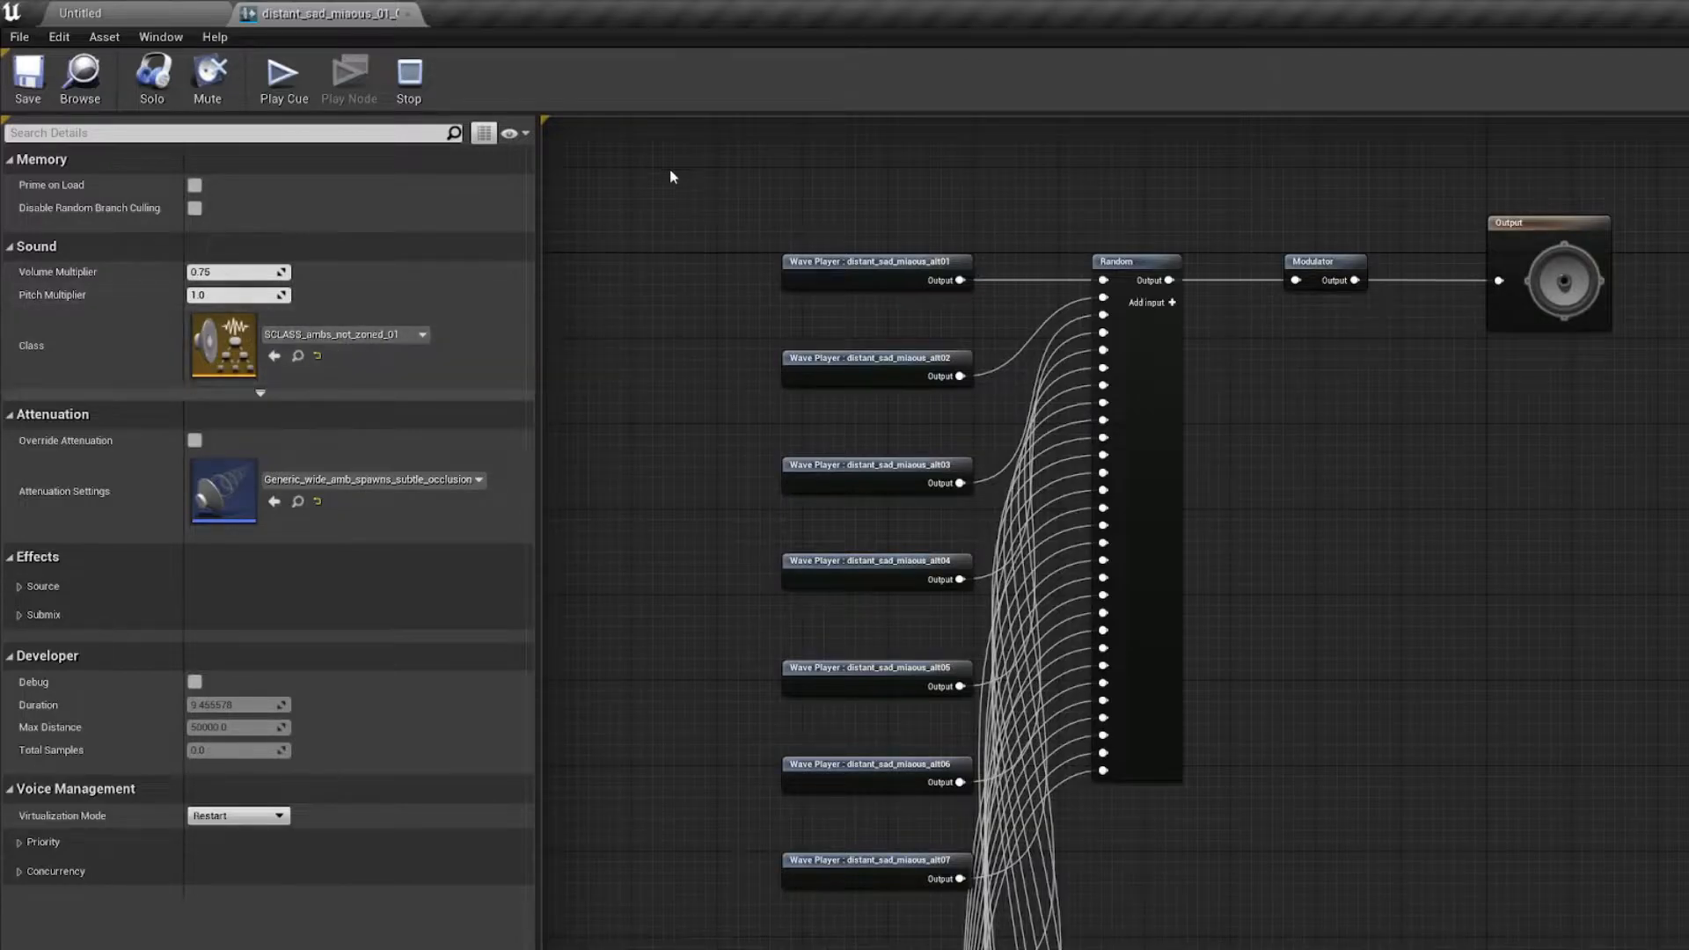
right_drag(671, 177, 629, 233)
click(408, 14)
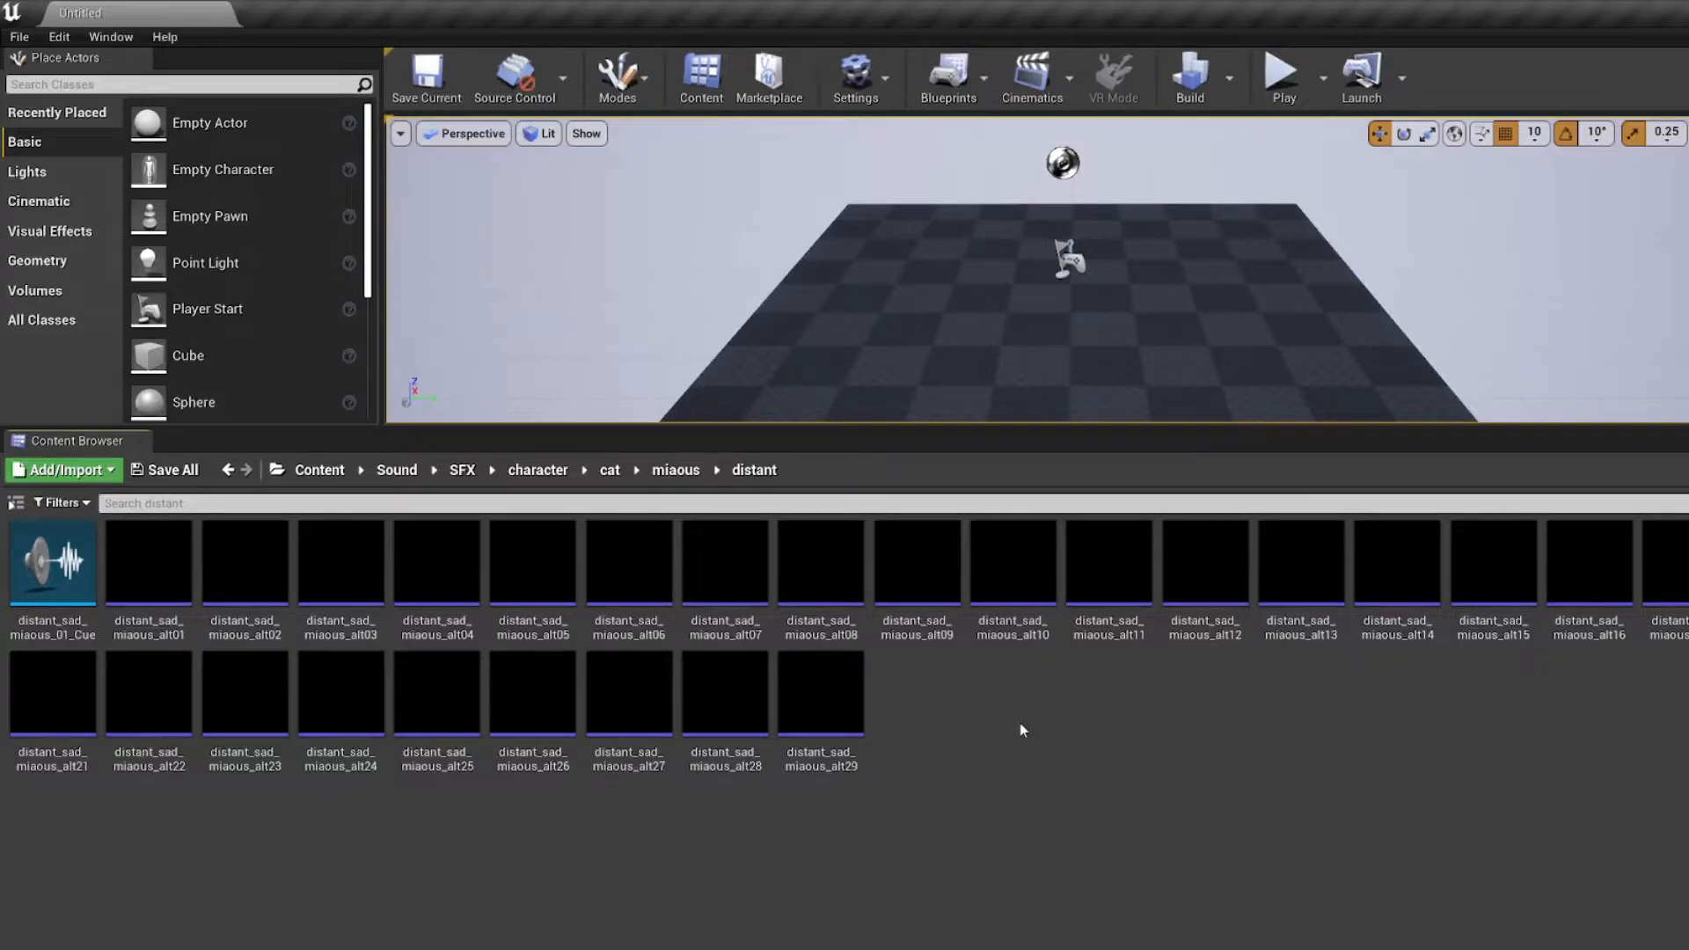
Step: Go to the moves folder under character/zurg and play the zurg_explodes_01_Cue sound cue
click(538, 472)
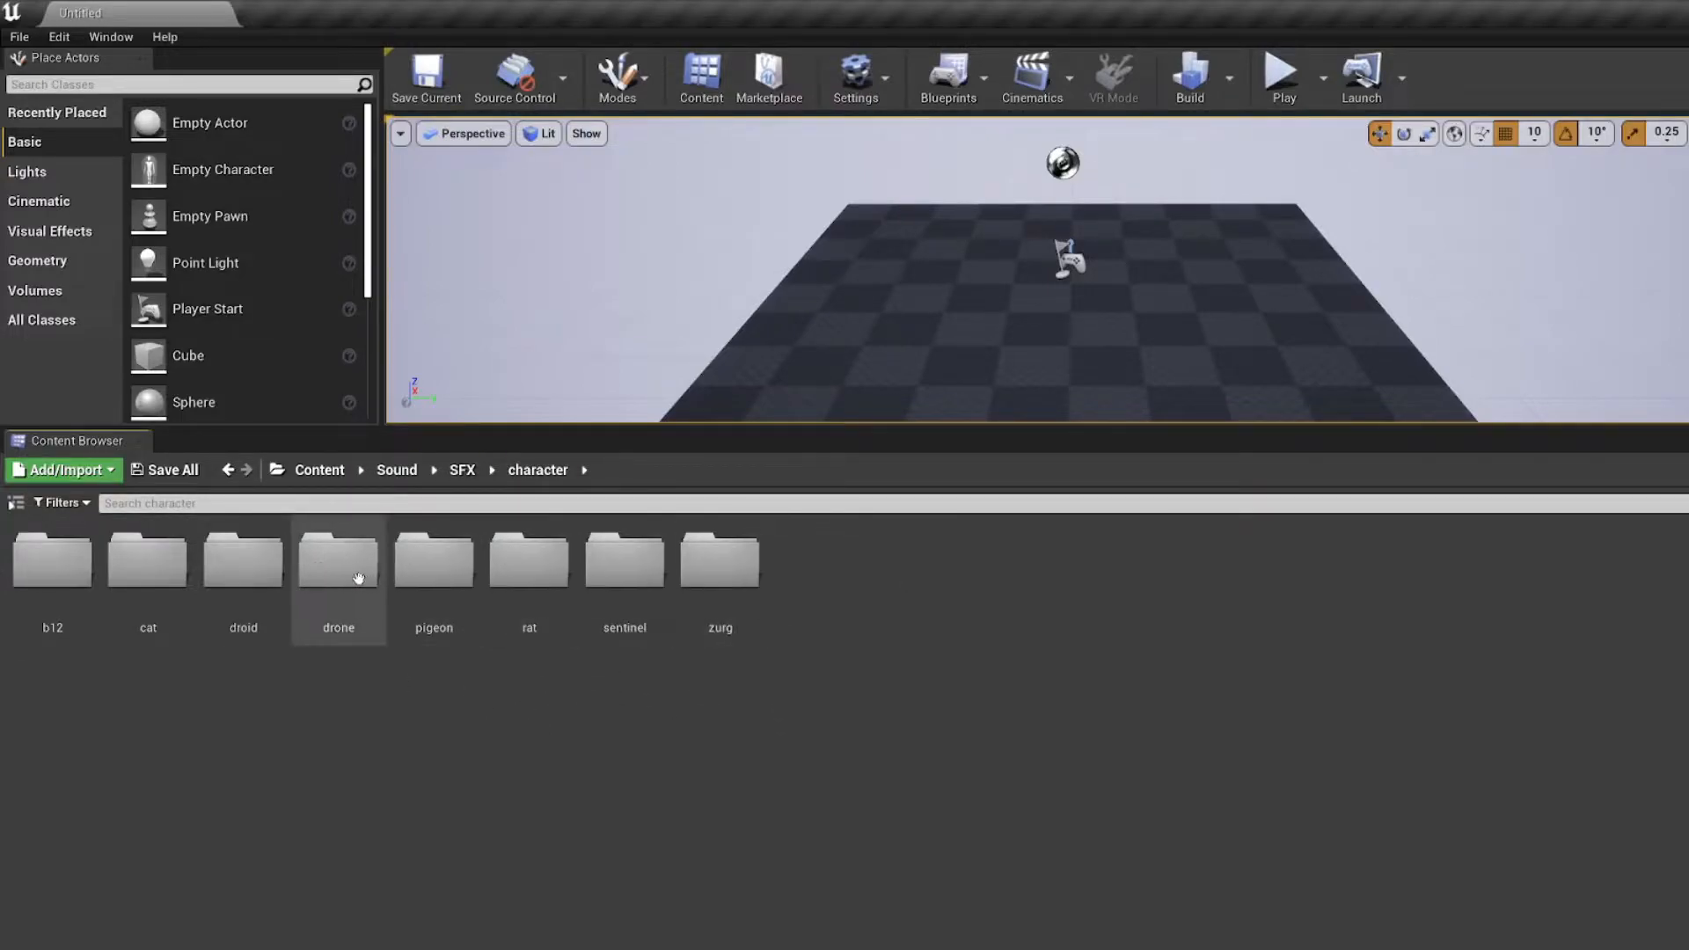
click(689, 641)
double_click(690, 641)
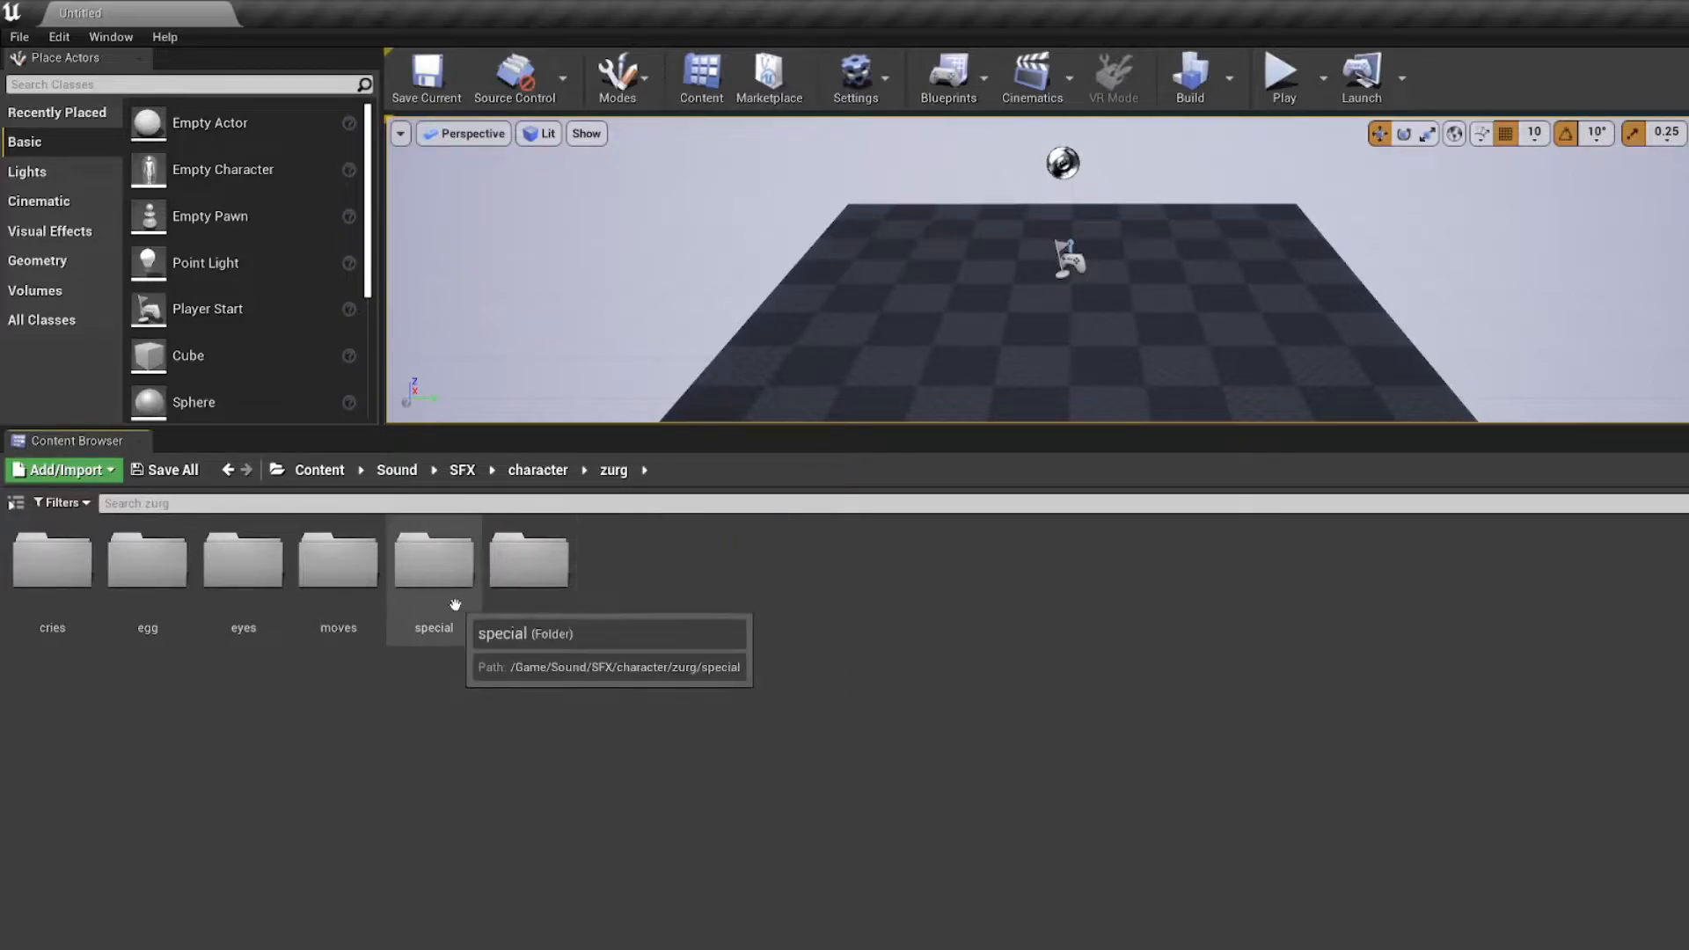
double_click(343, 585)
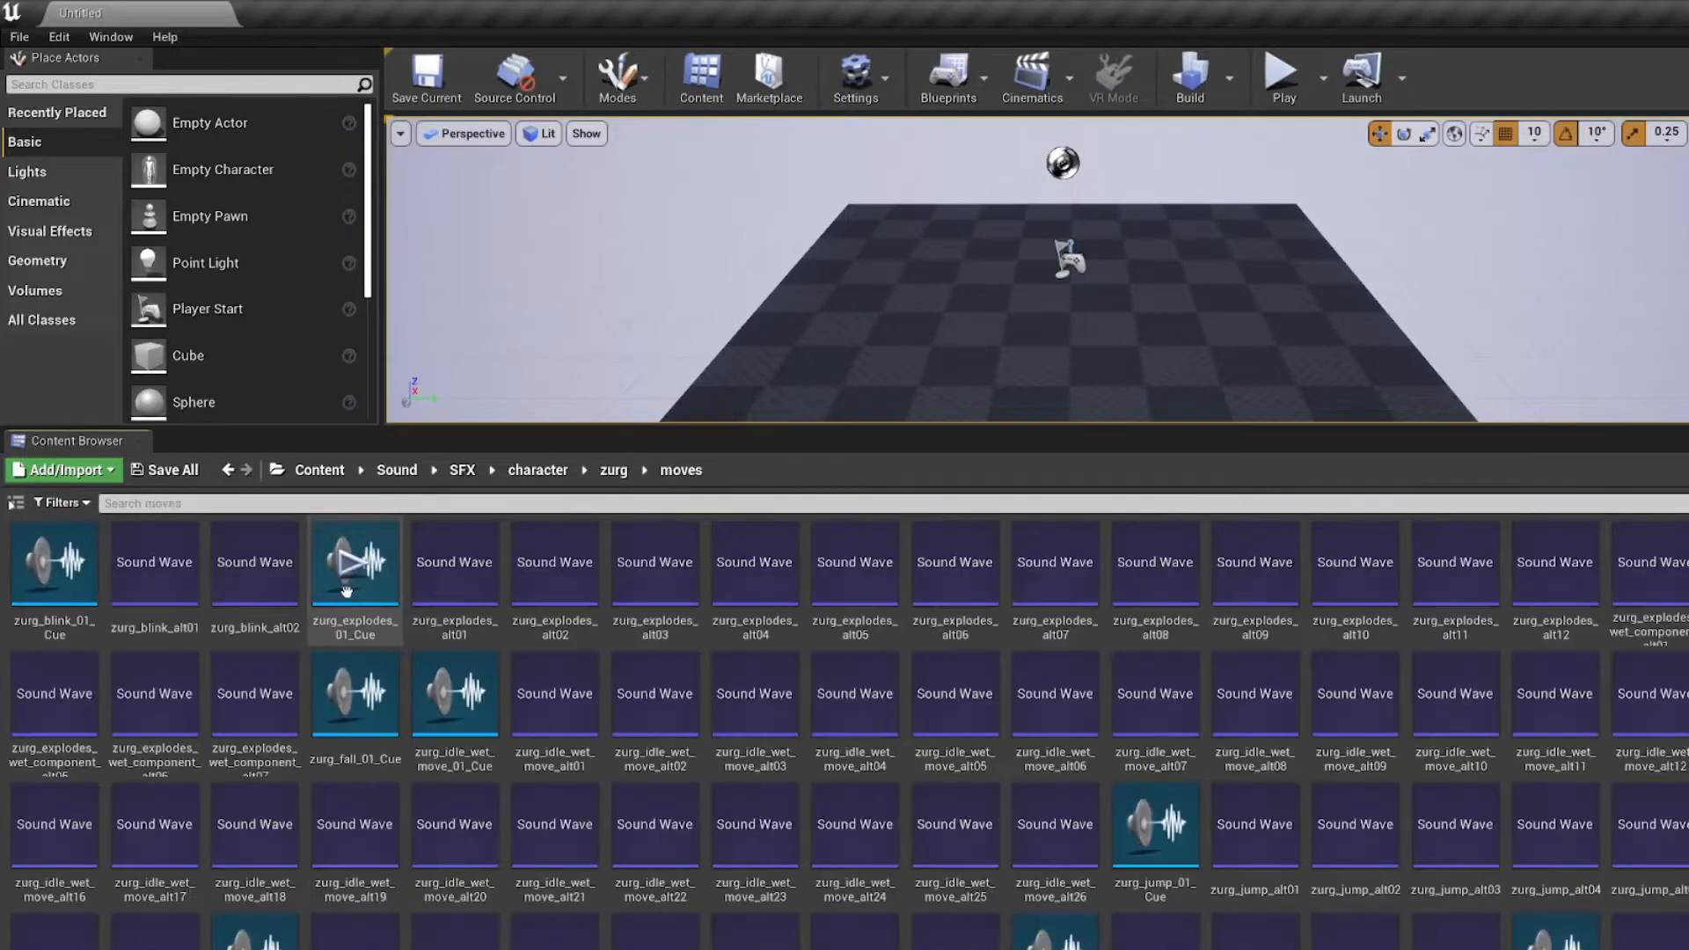
click(358, 570)
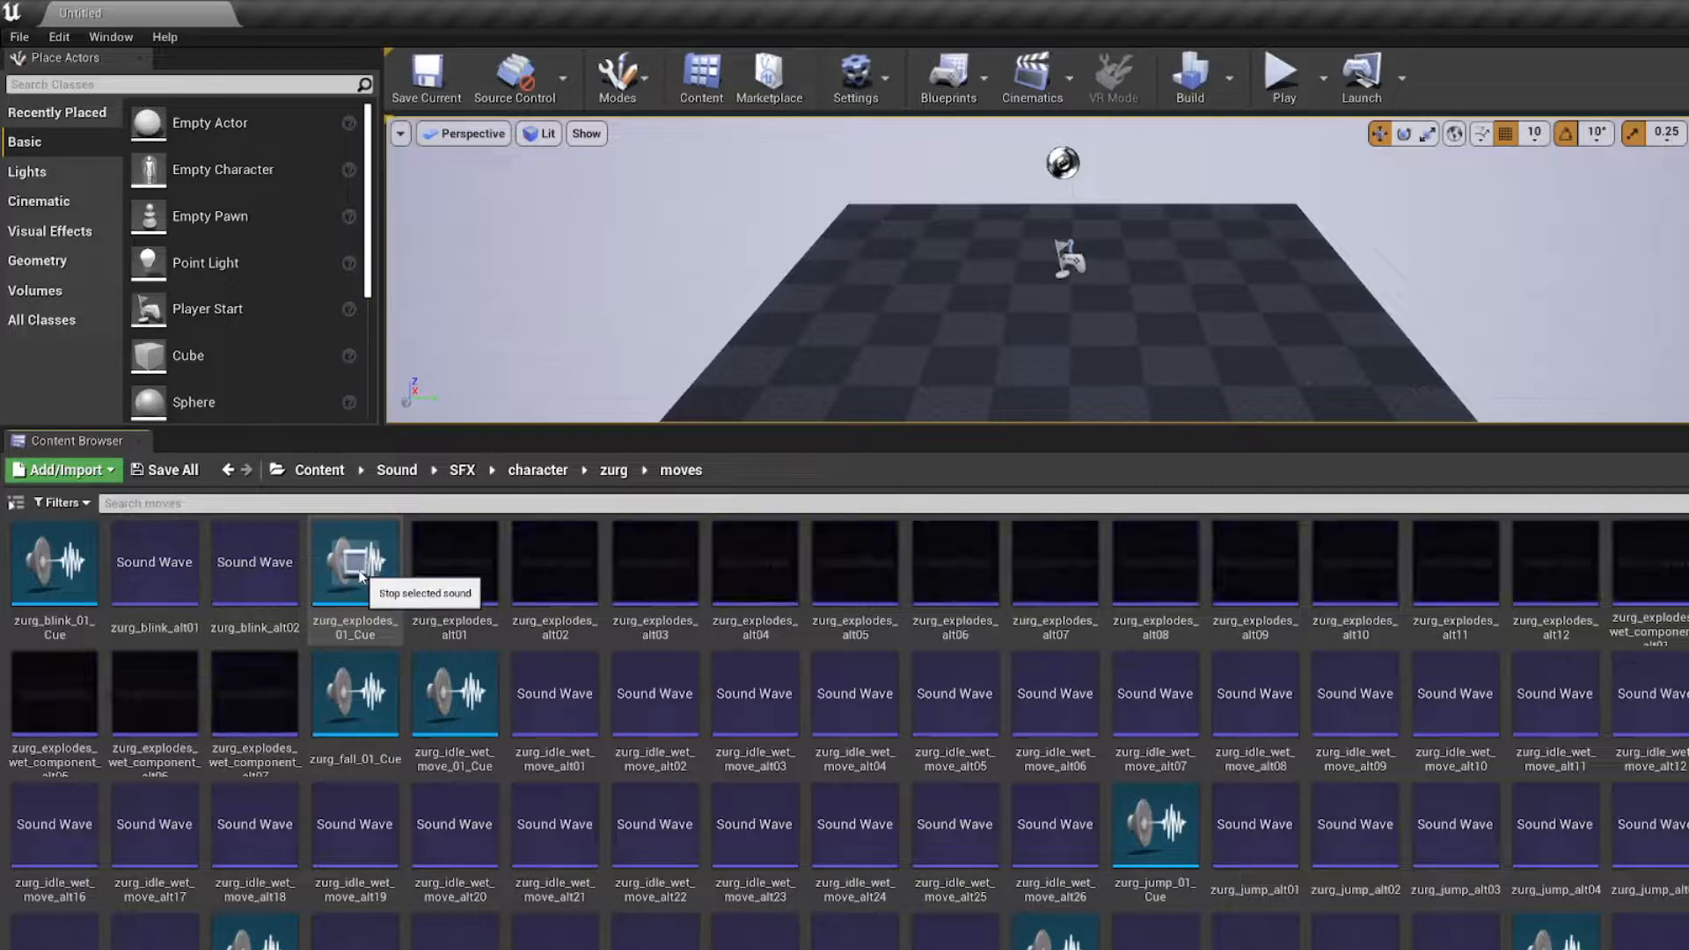
Step: Go up to the zurg folder and search it for "explode"
click(613, 472)
click(572, 504)
text(explod)
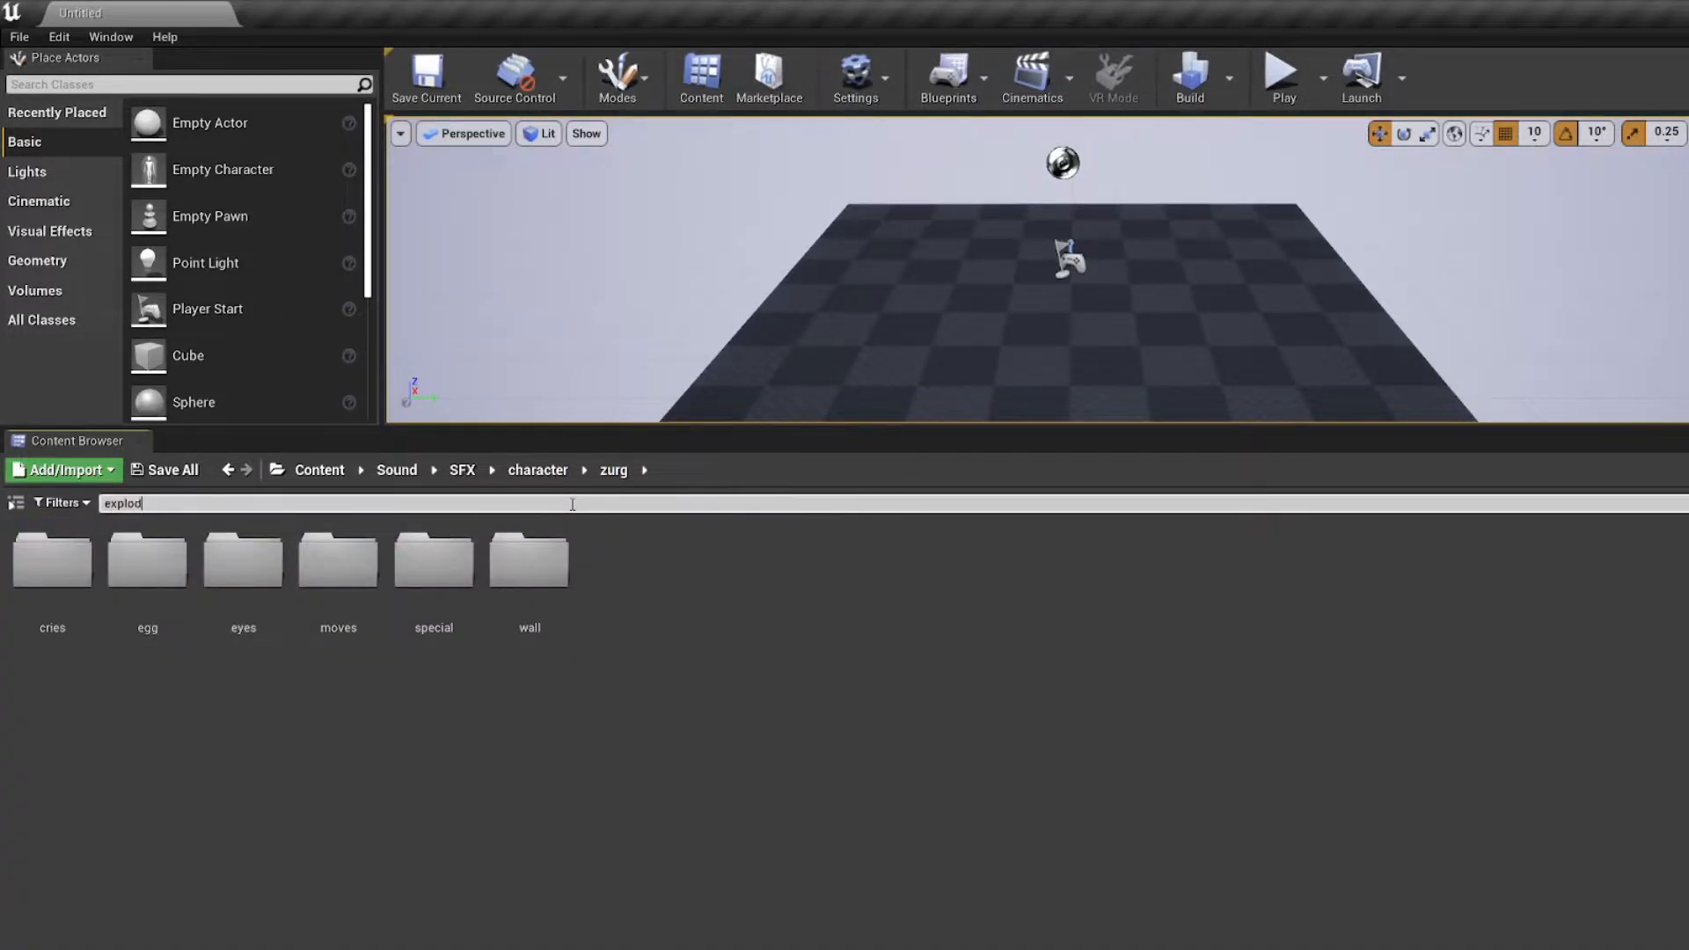
text(e)
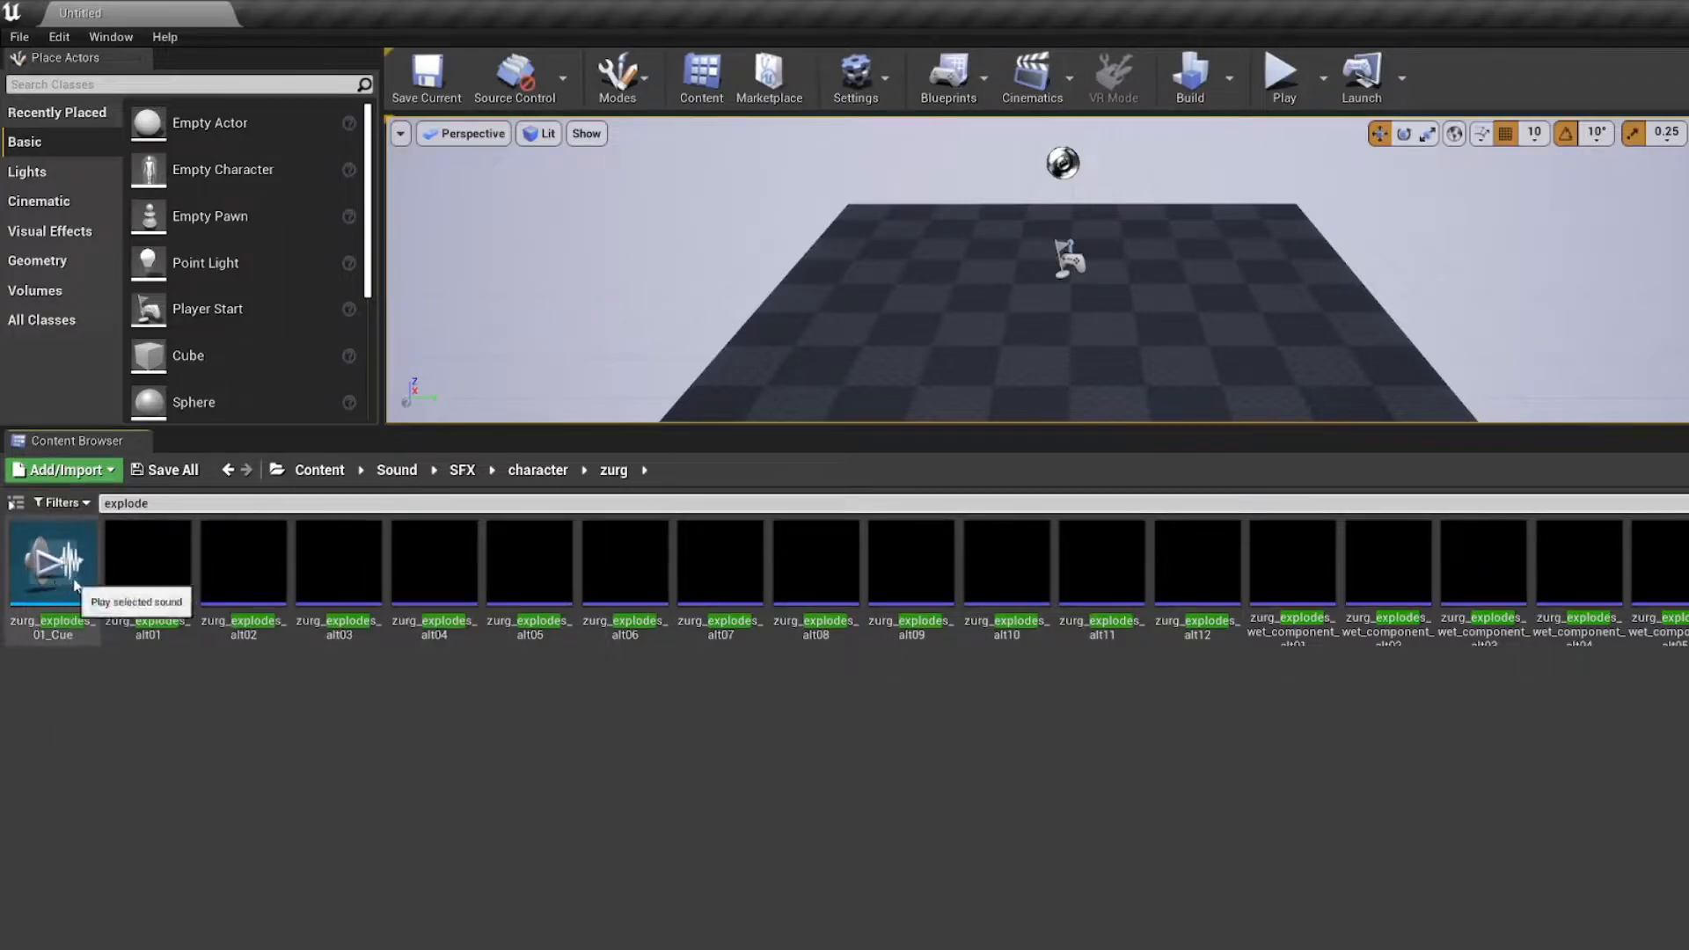
Step: Play the zurg_explodes sound waves alt01 to alt05 one after another
click(146, 563)
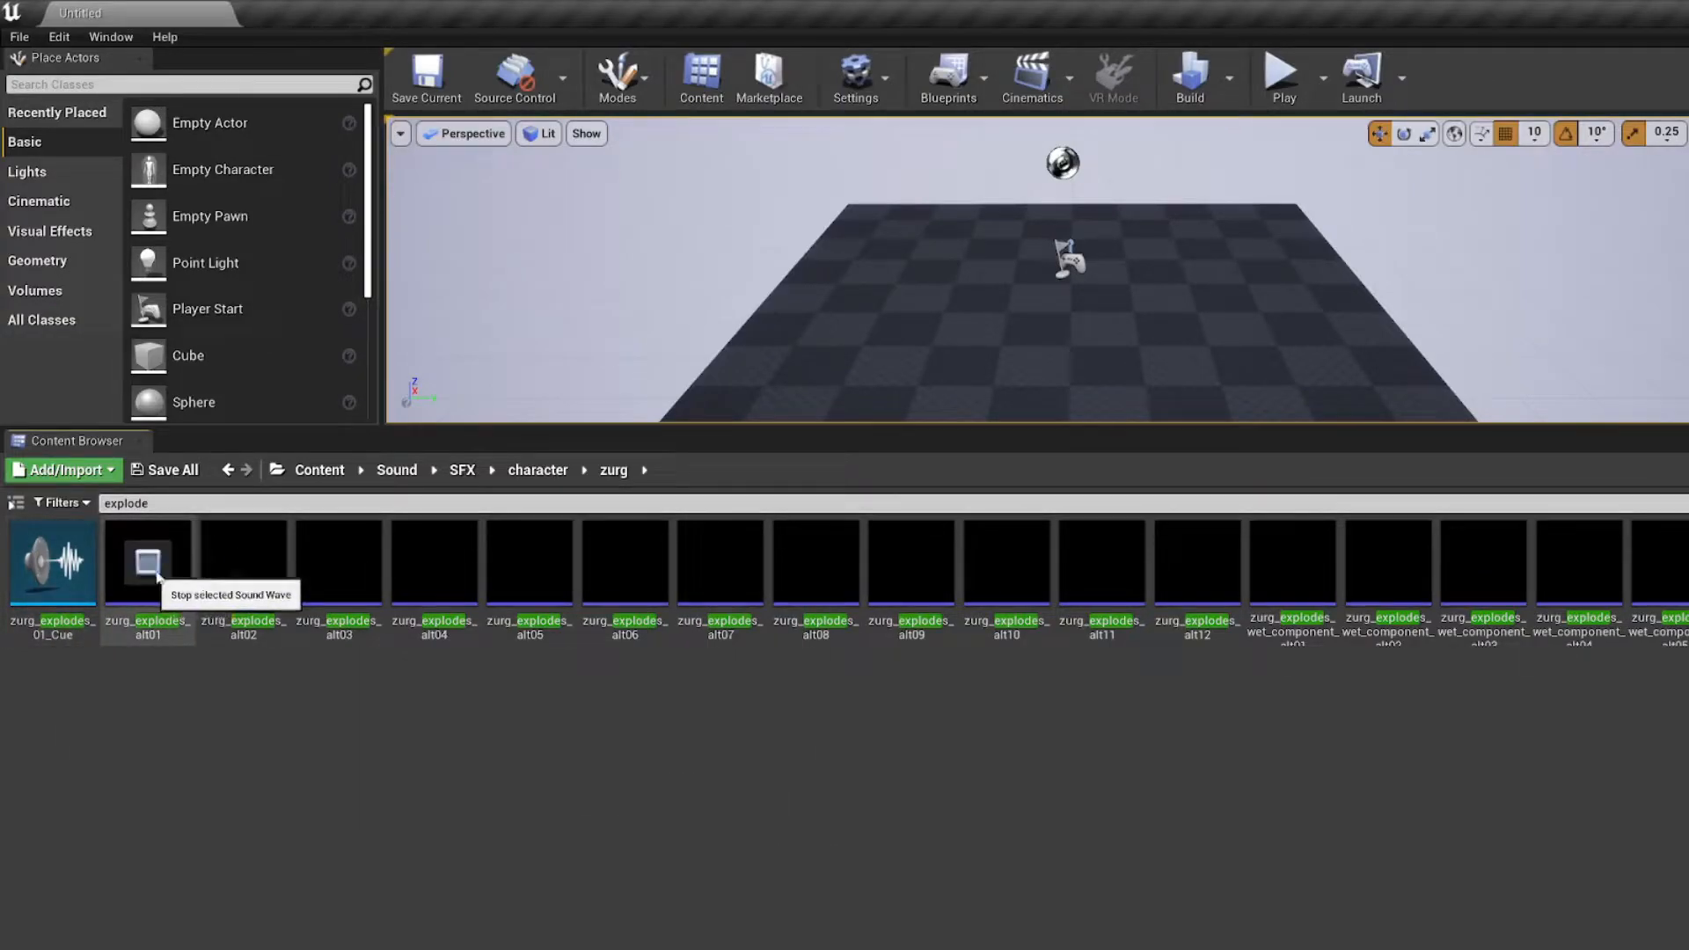
click(242, 562)
click(339, 563)
click(434, 563)
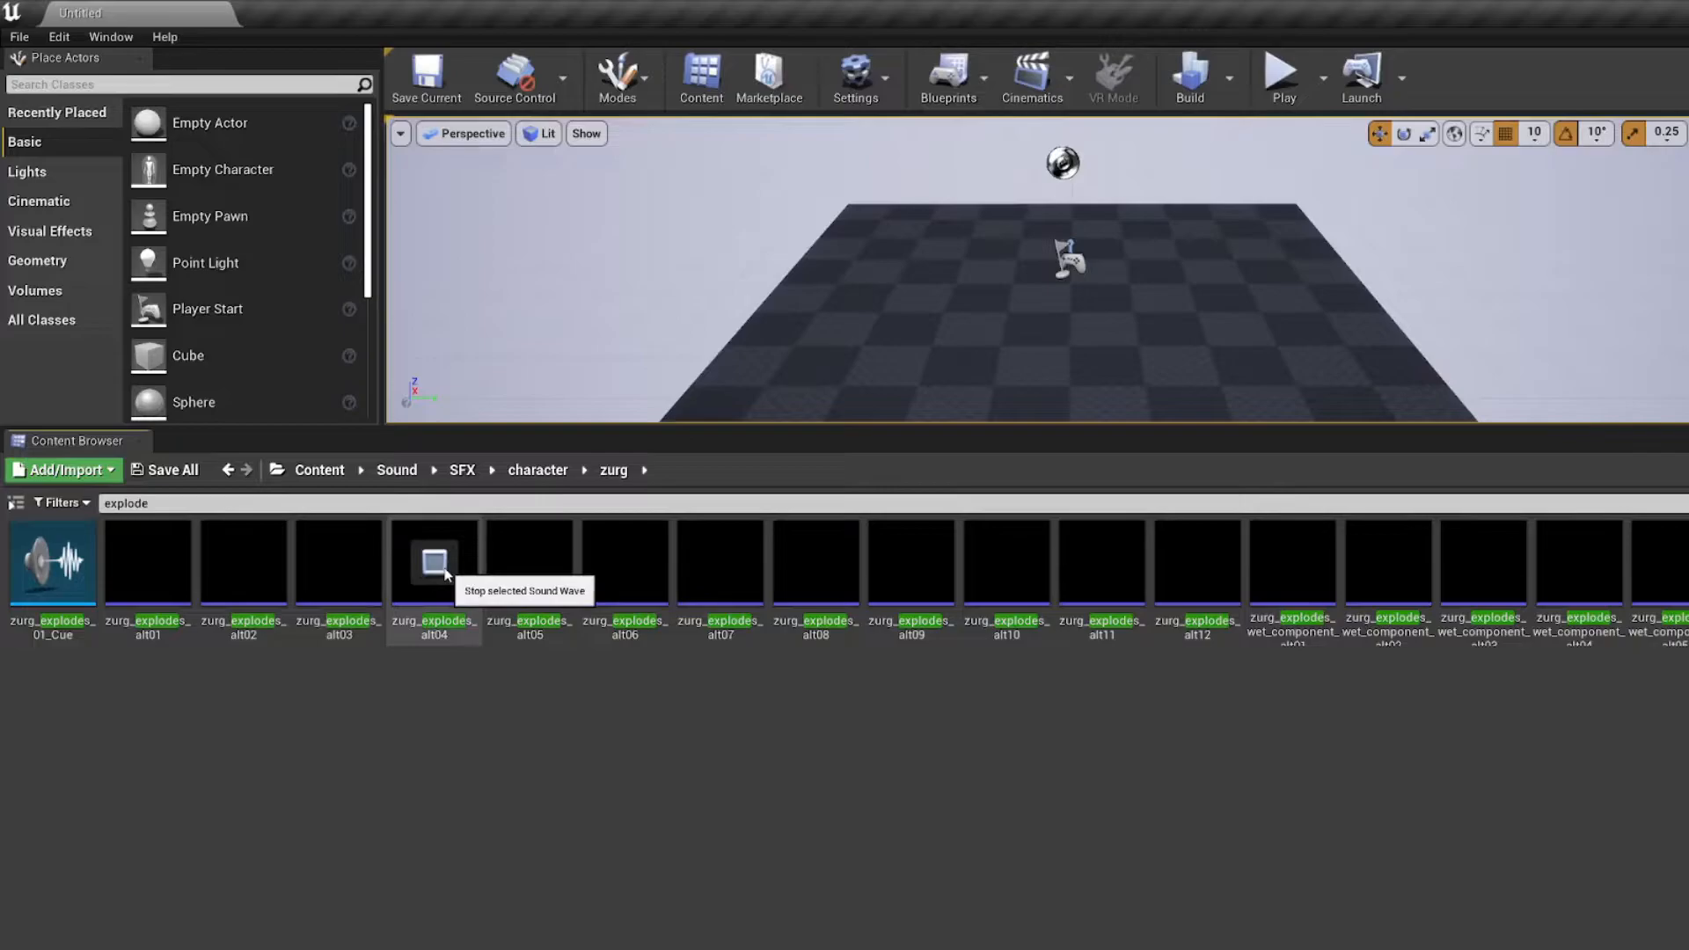
click(529, 563)
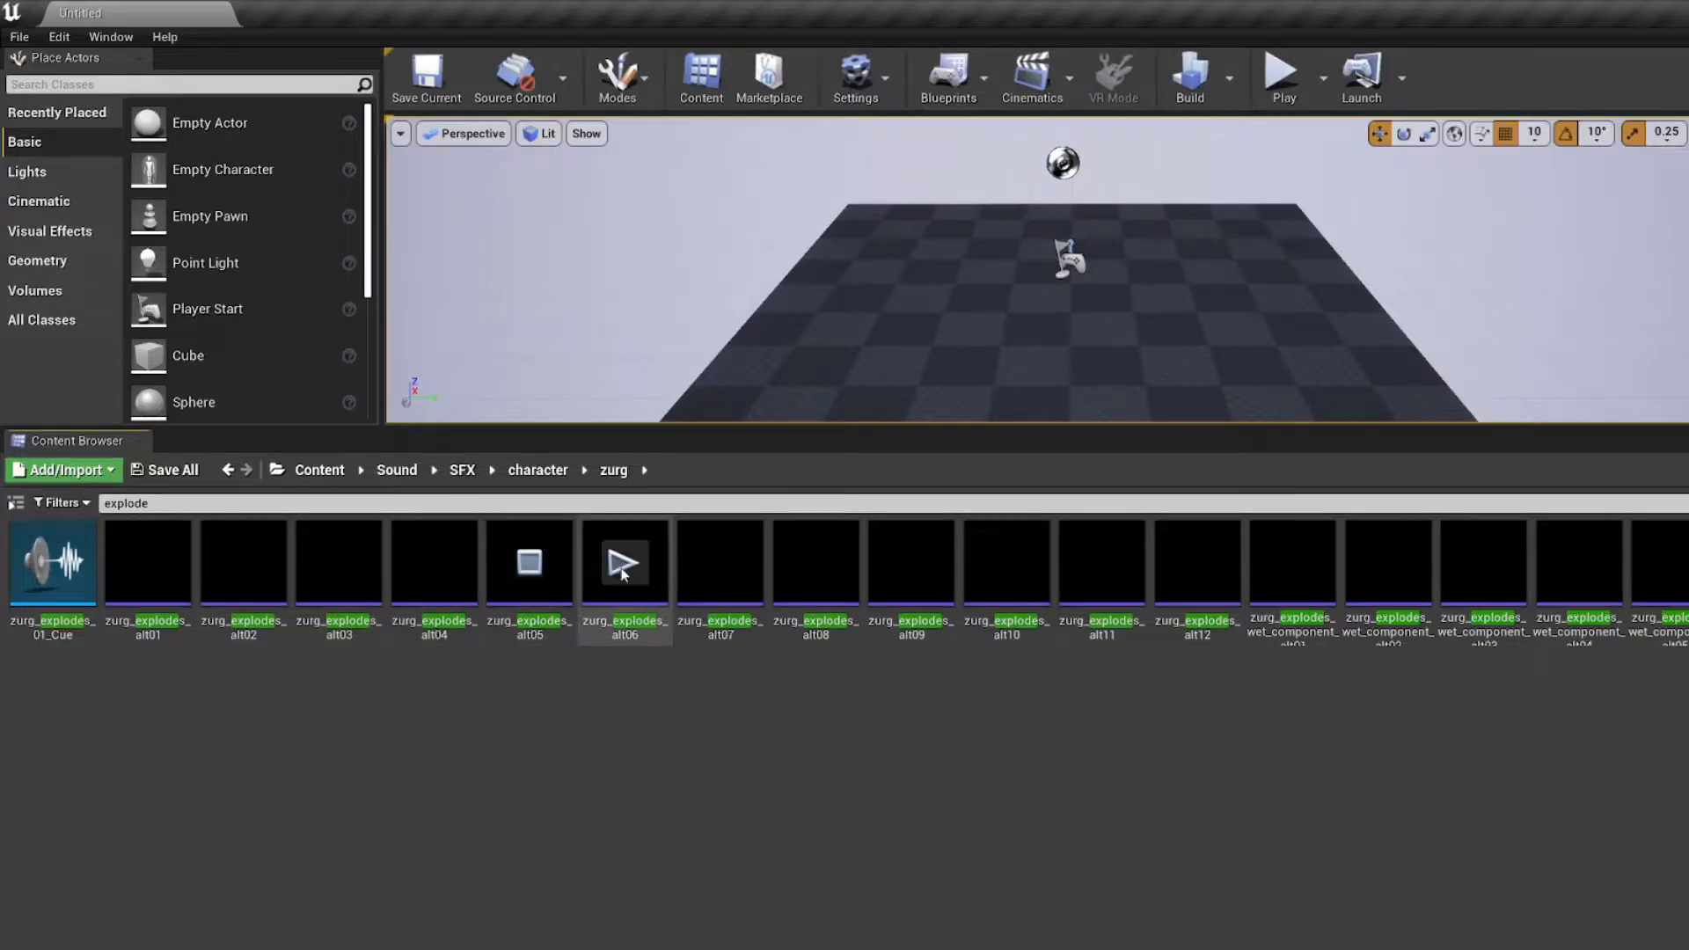
Step: Open the zurg_explodes_01_Cue sound cue, expand the Mixer node's input volumes and play the cue
double_click(53, 563)
scroll(935, 652, up, 5)
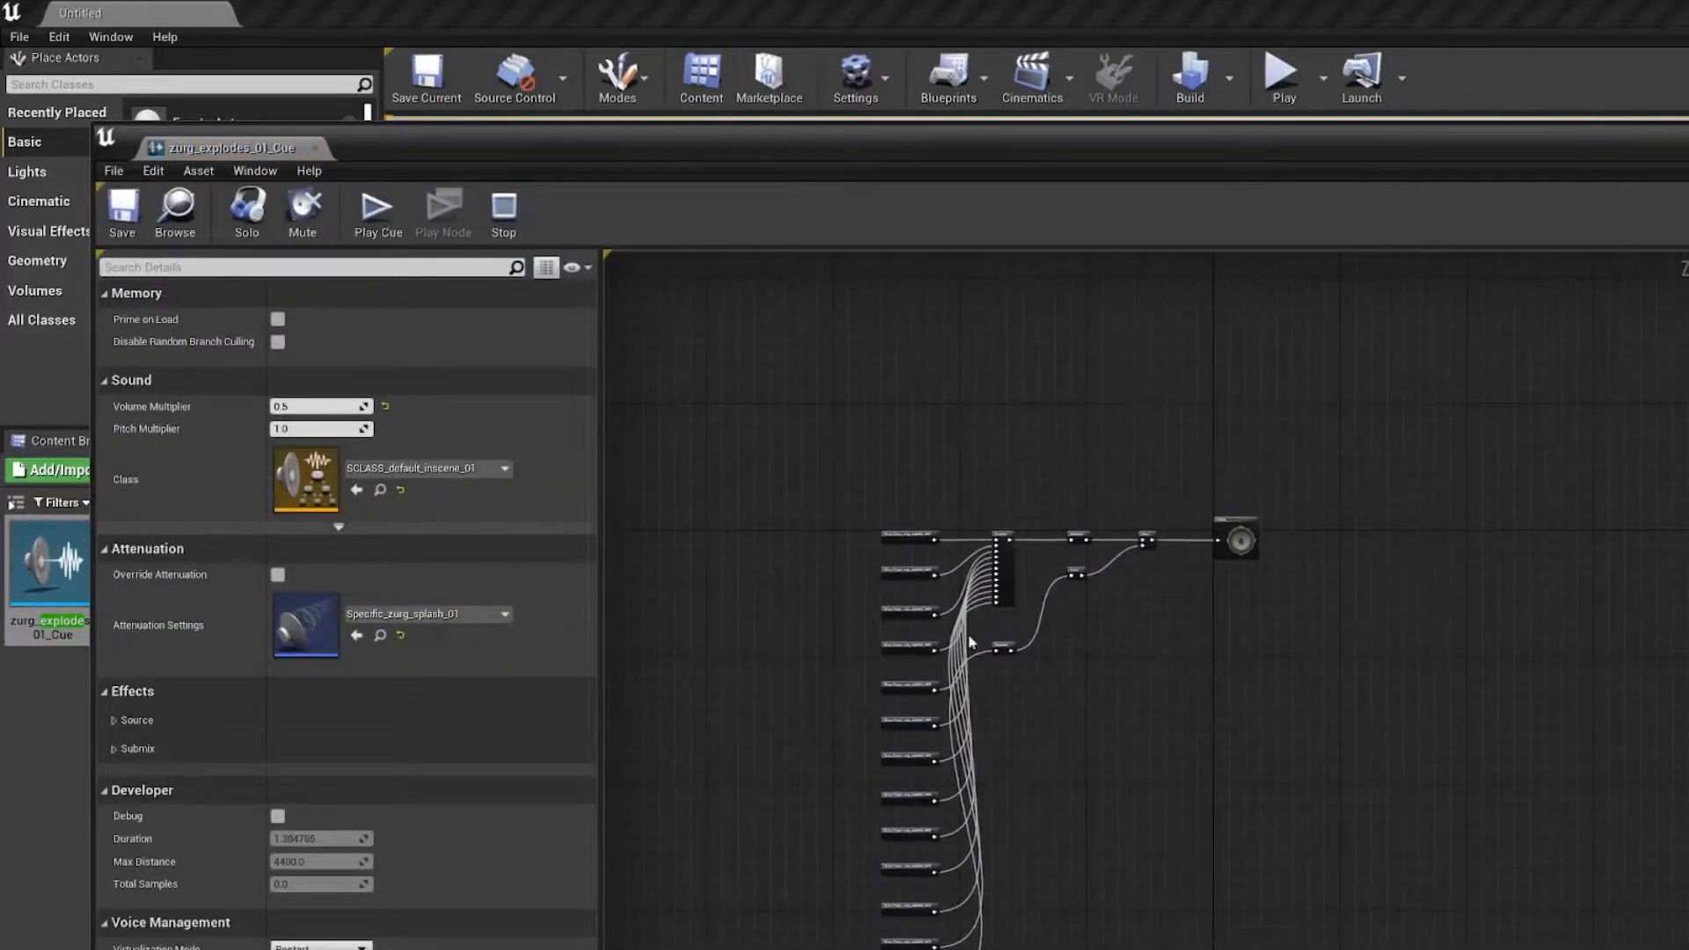
right_drag(956, 732, 917, 762)
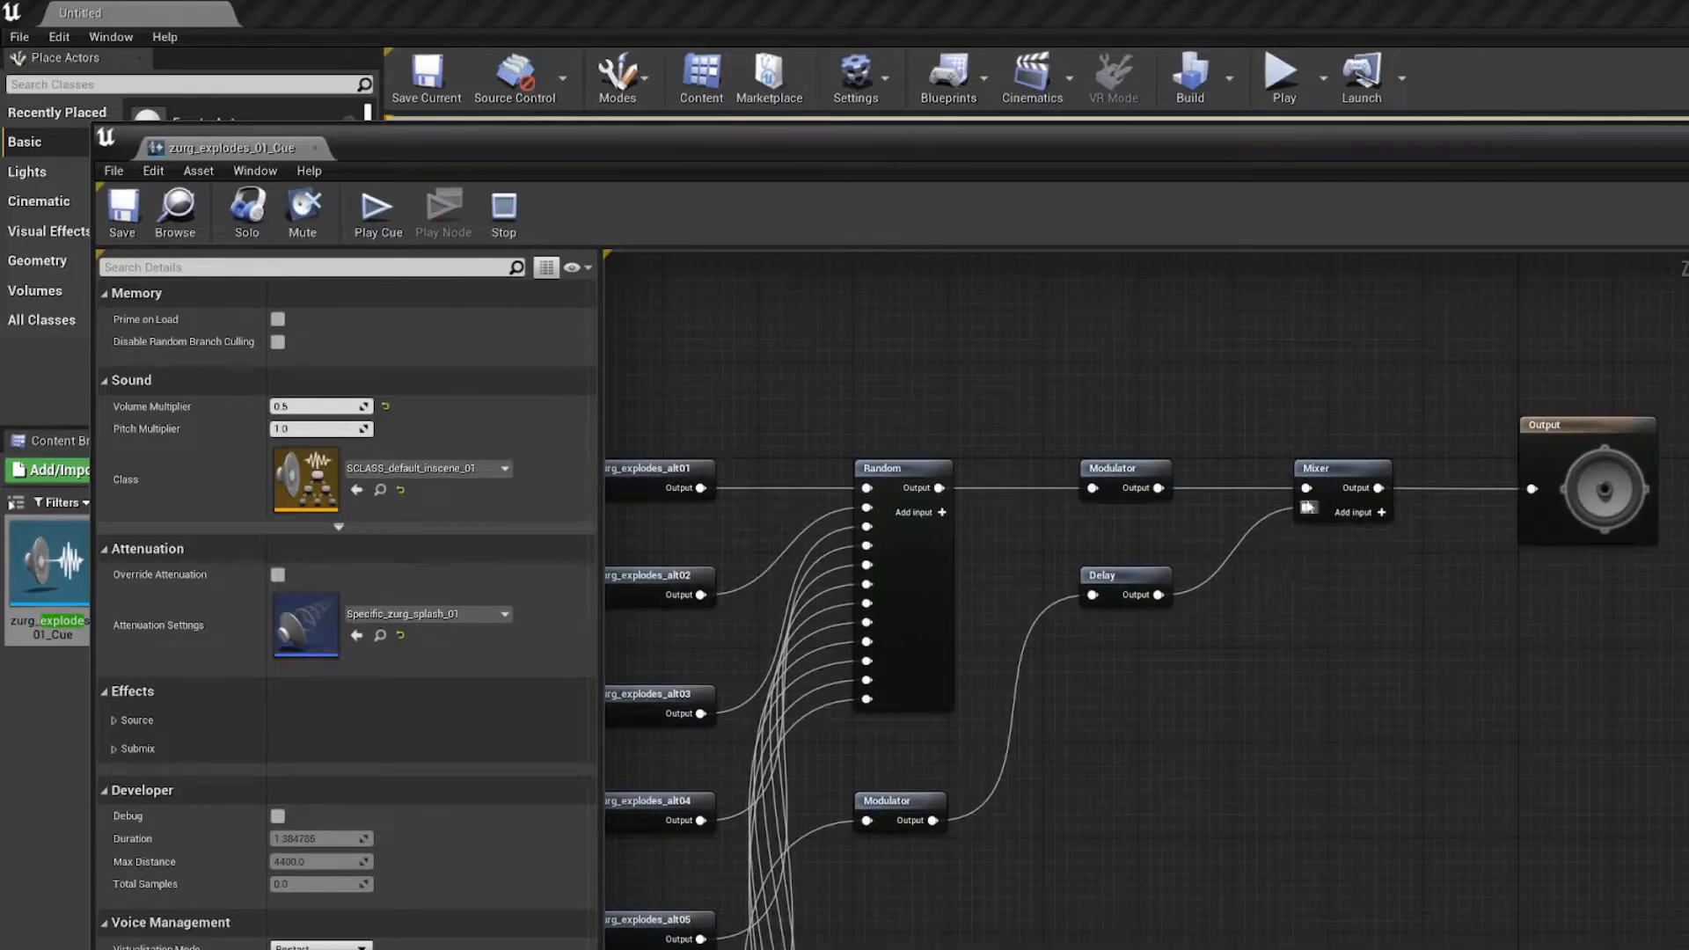
click(1309, 466)
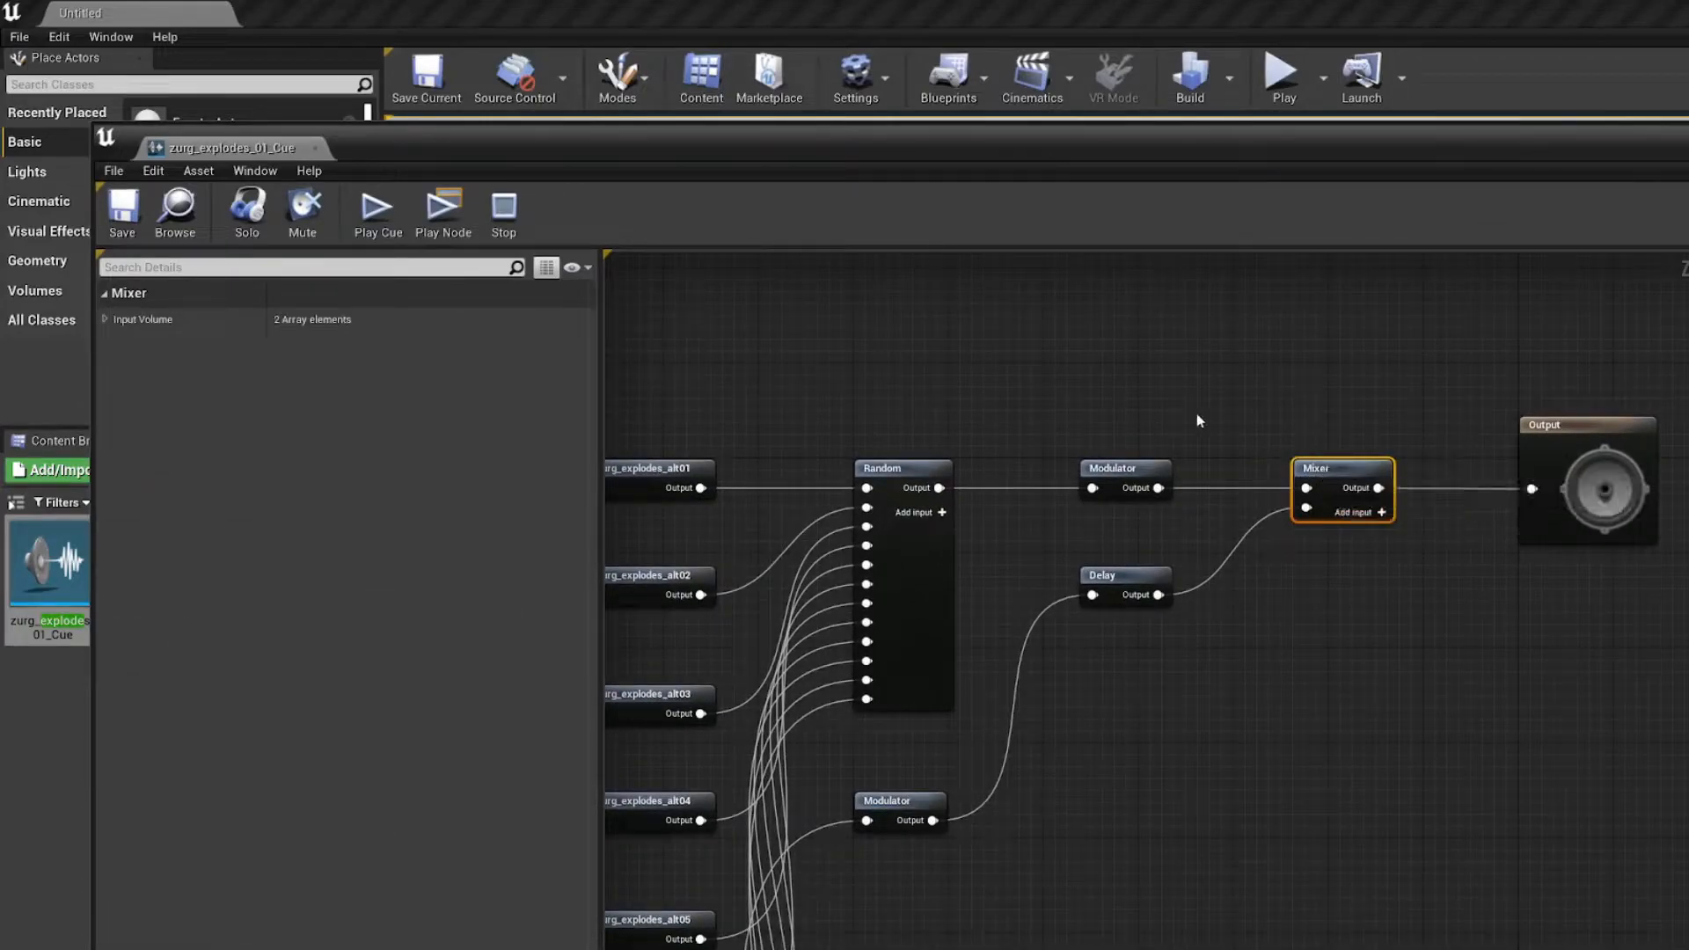
click(105, 318)
right_drag(999, 370, 1082, 359)
click(380, 215)
Step: Inspect the pitch and volume settings of the Modulator feeding the Mixer directly, and recheck the Mixer's input volumes
scroll(955, 492, down, 3)
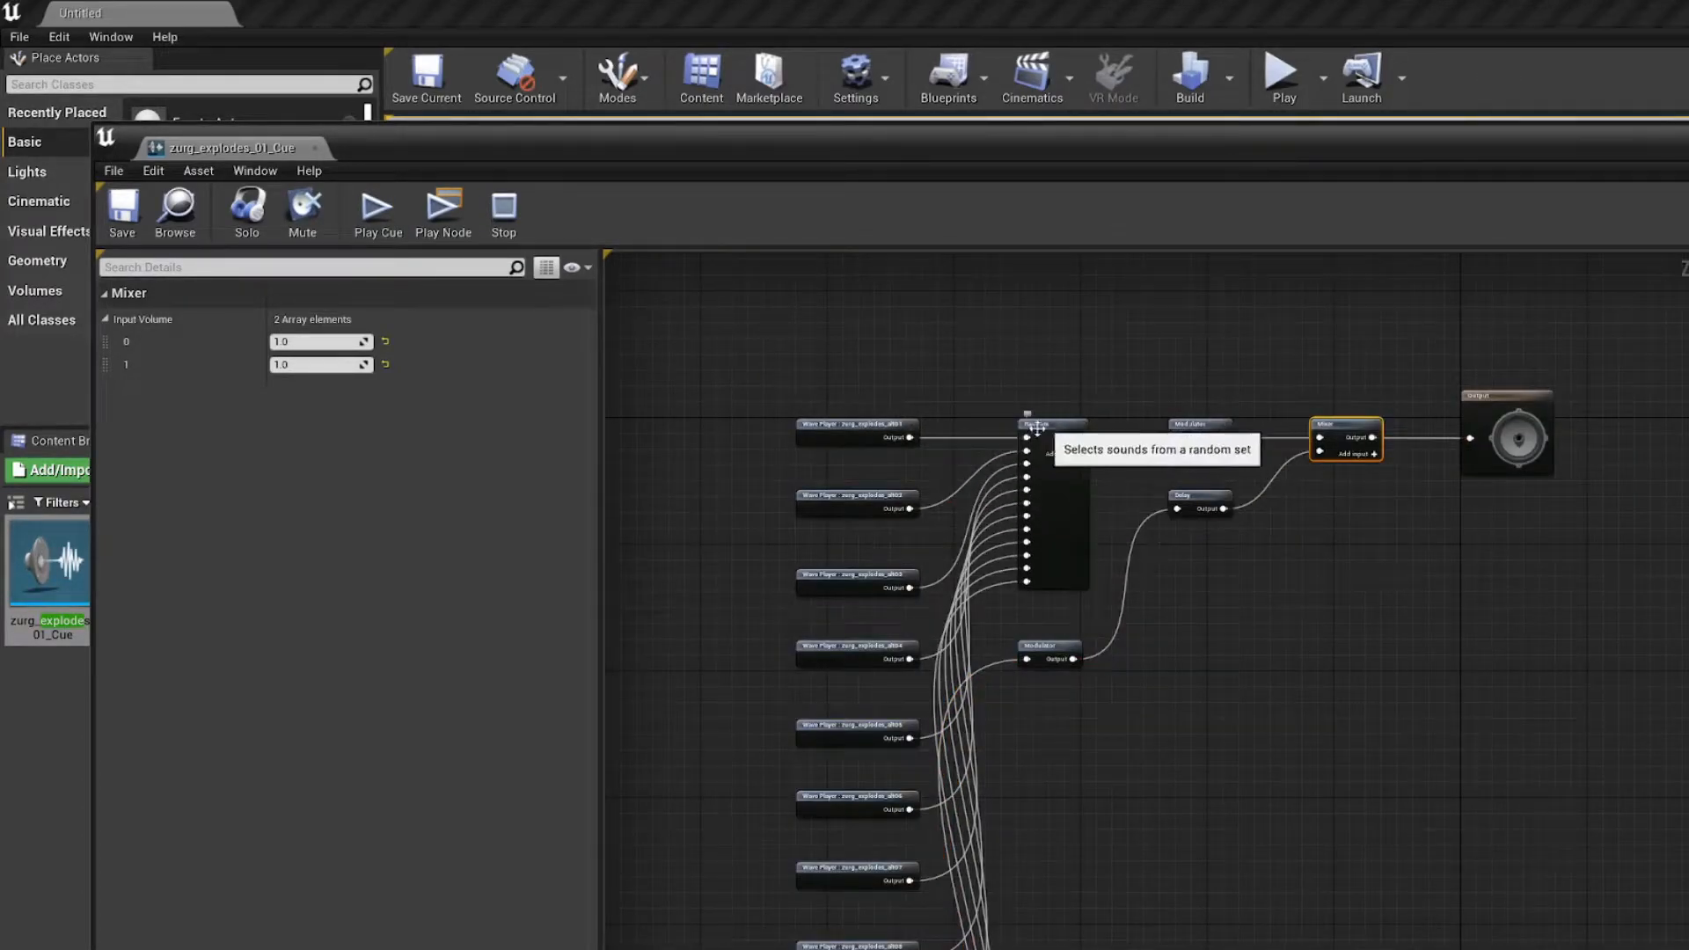
mouse_move(720, 765)
right_down()
mouse_move(762, 388)
mouse_move(740, 776)
right_up()
right_drag(1071, 465, 992, 407)
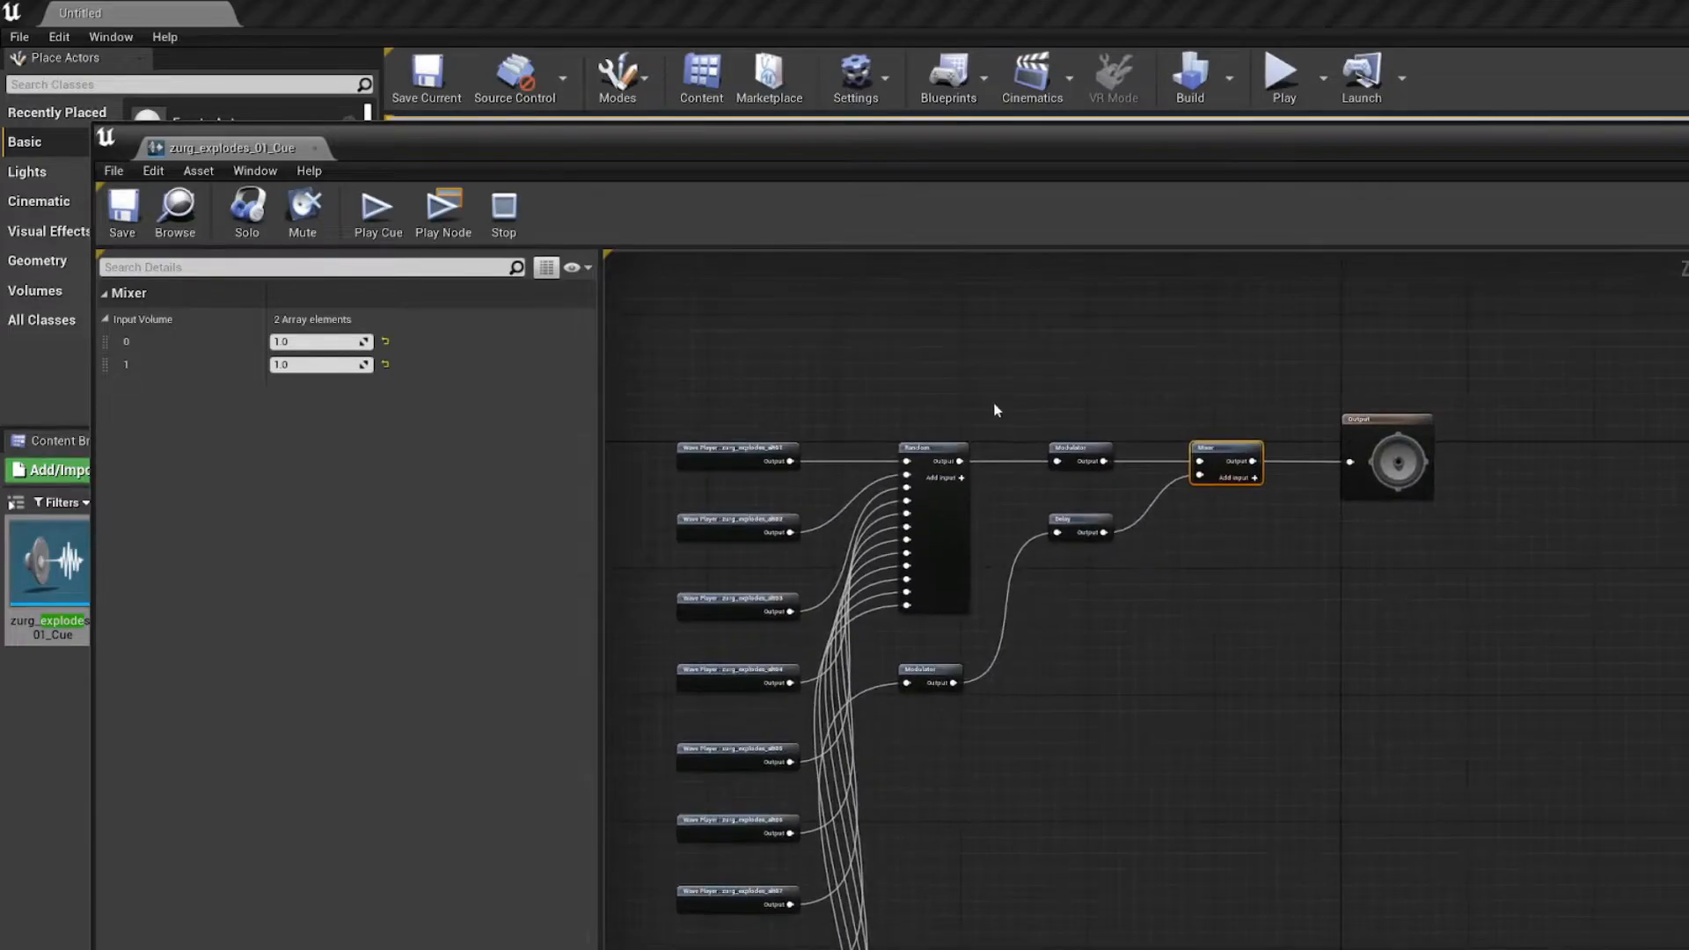
click(1069, 454)
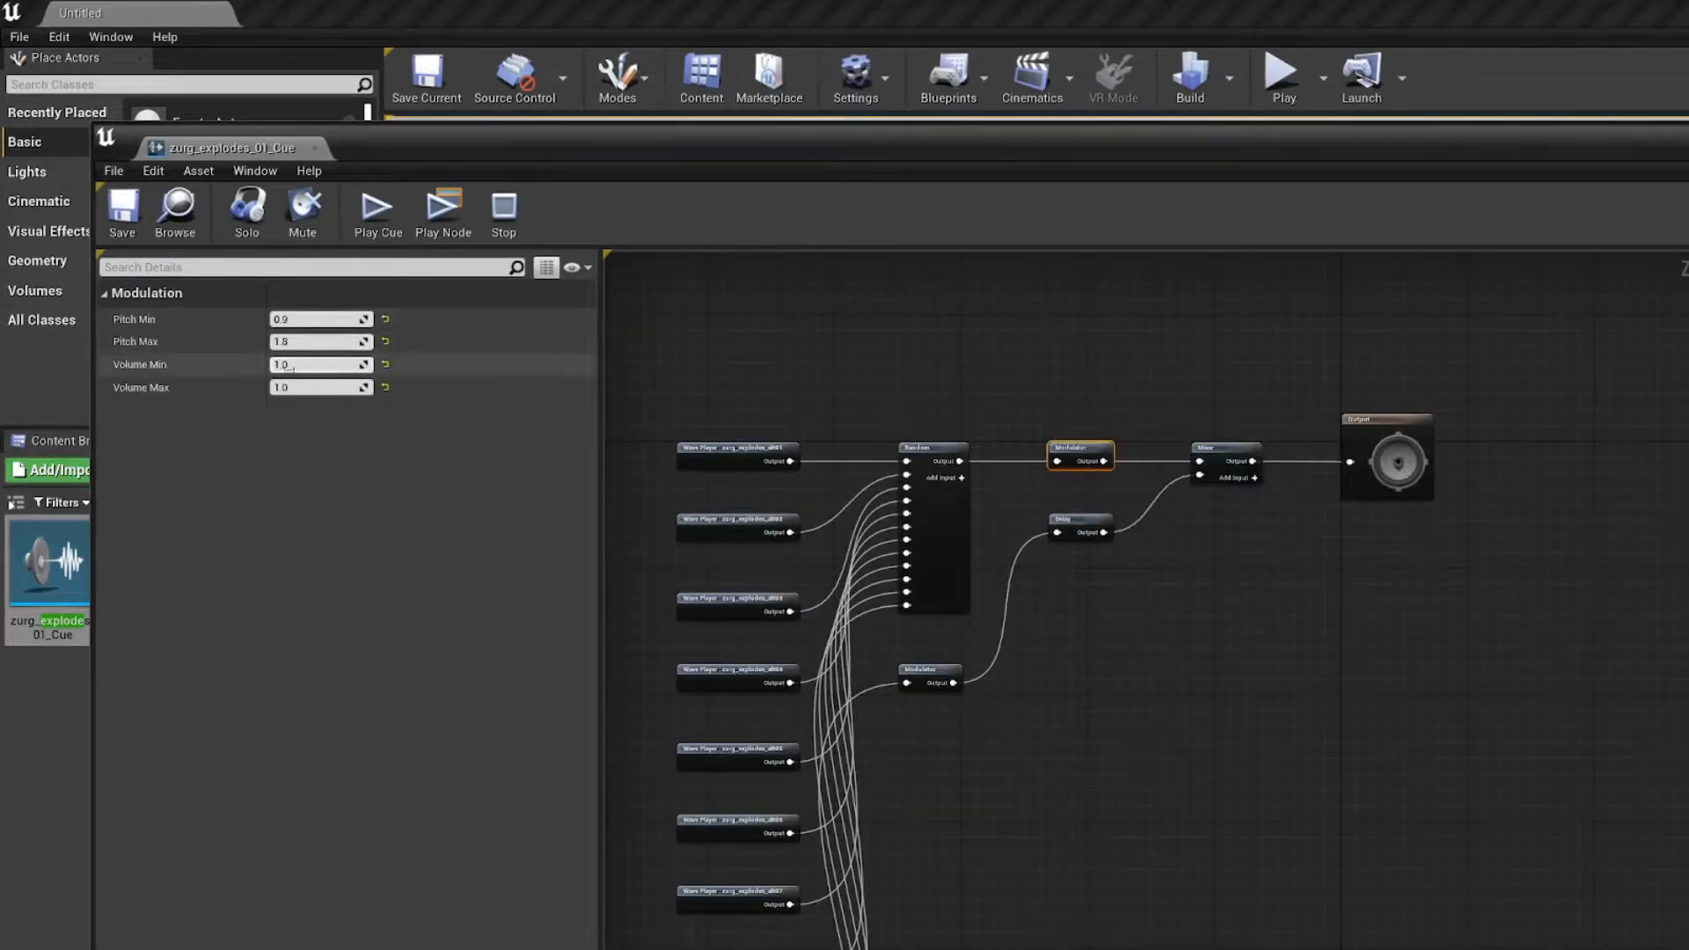
click(1232, 452)
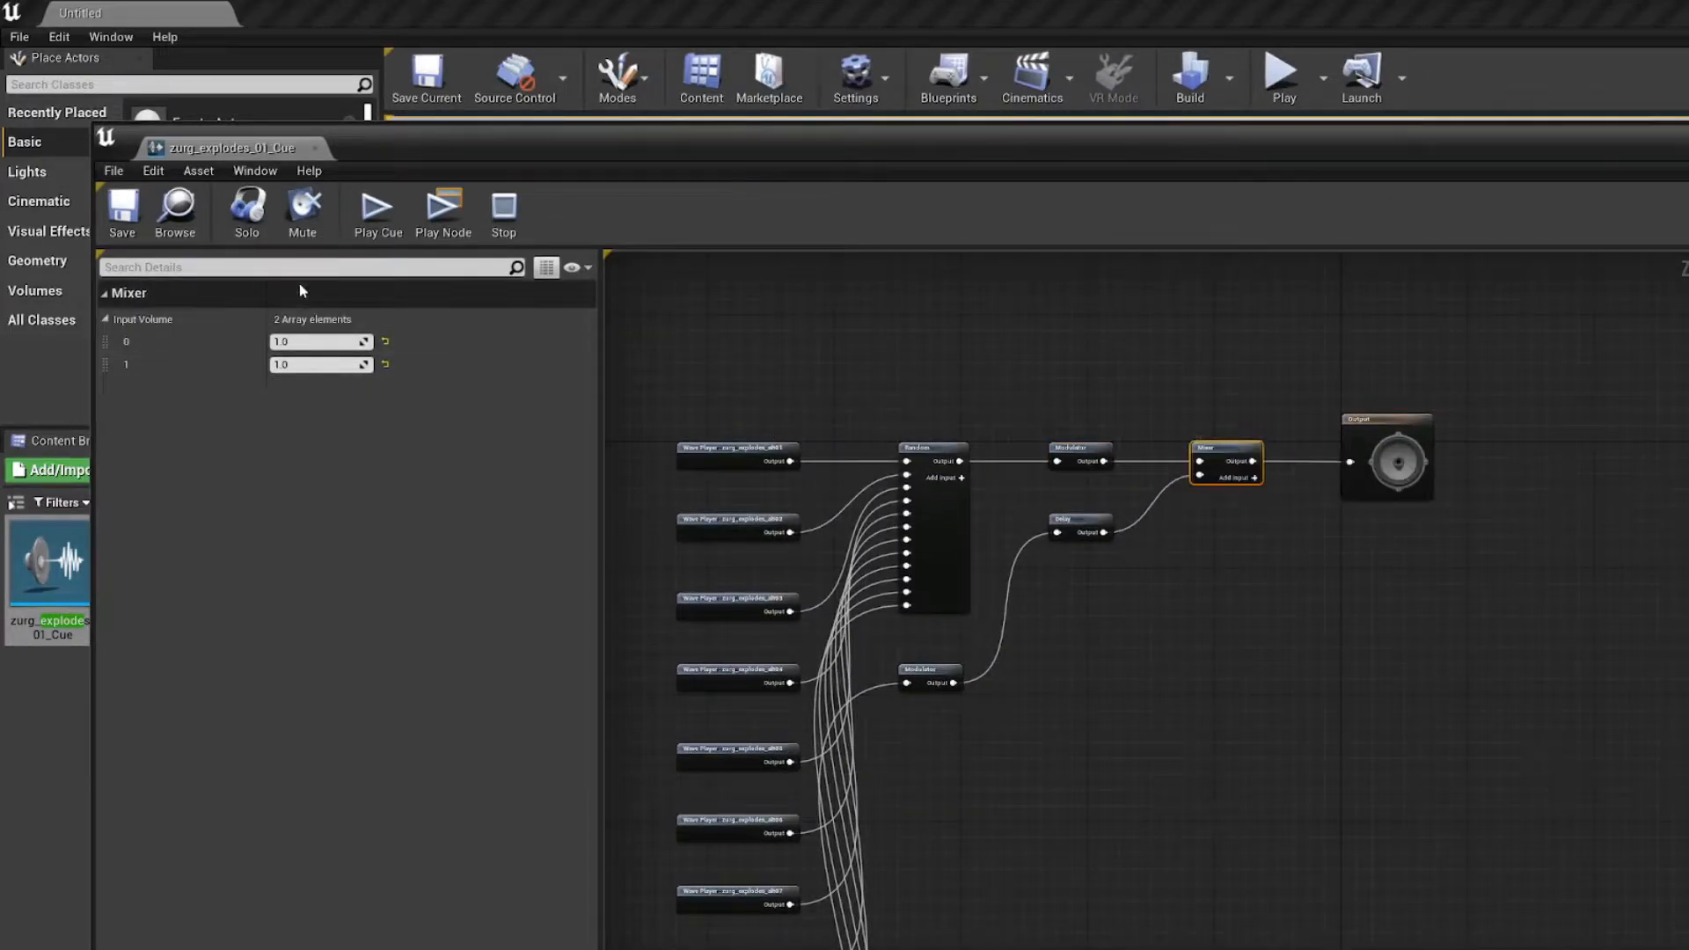
right_drag(1068, 512, 1096, 515)
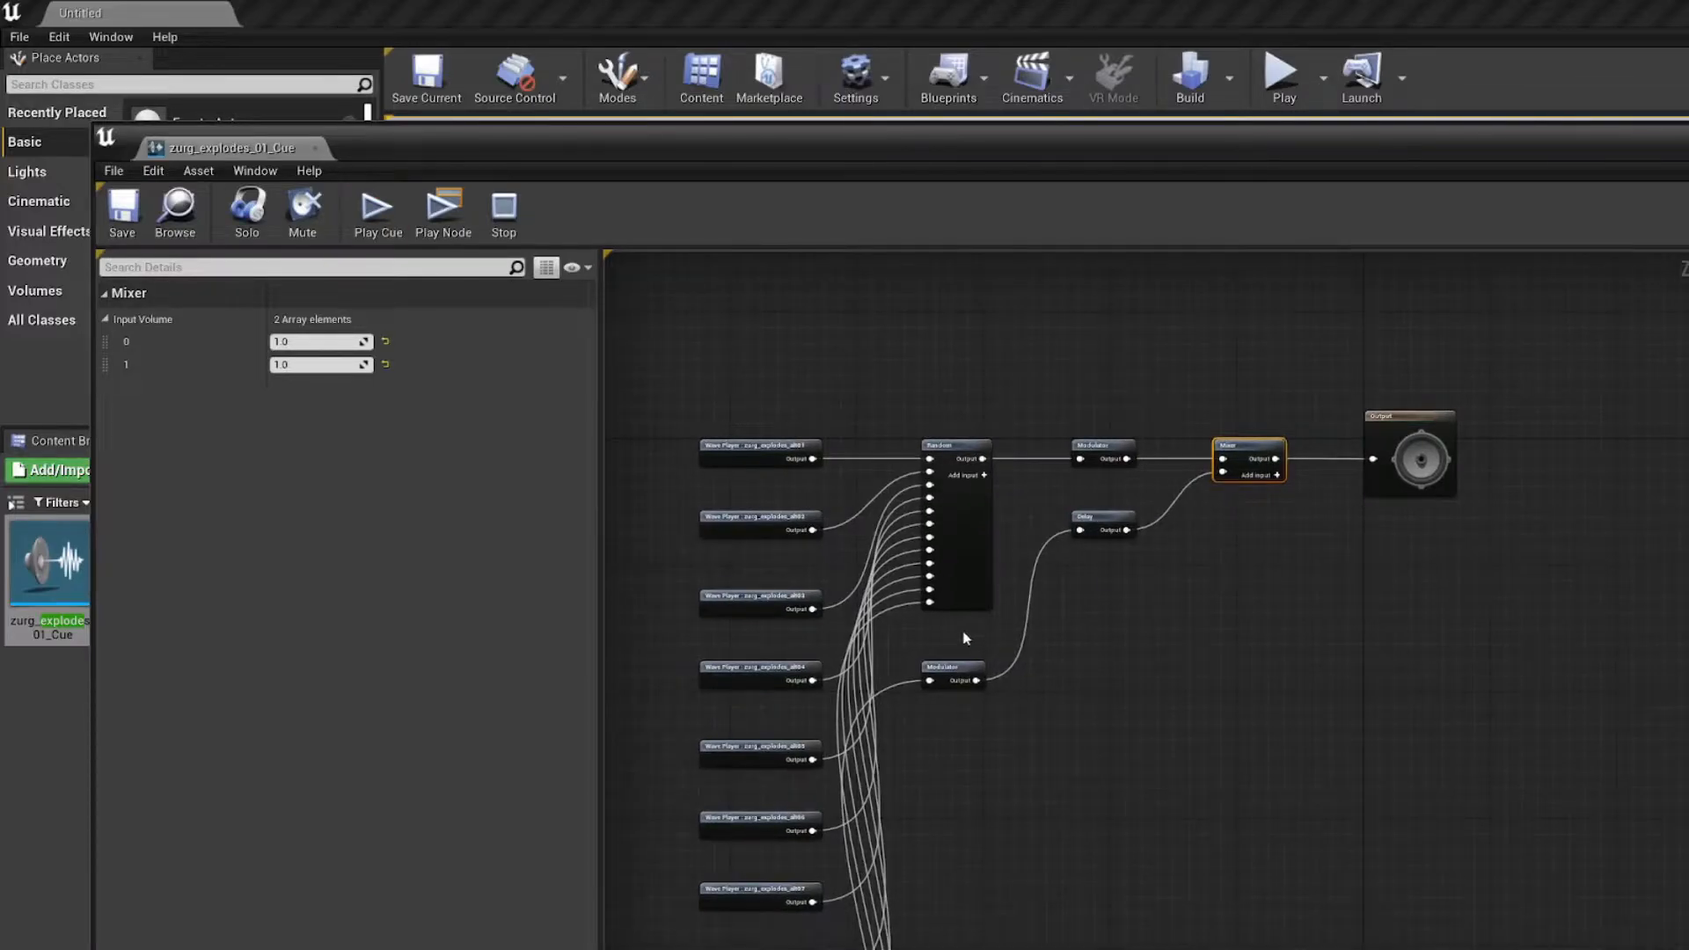
Step: Examine the settings of the Modulator feeding the Delay node and trace its input back to the second Random node
scroll(957, 638, up, 4)
right_drag(912, 688, 1033, 456)
scroll(1033, 454, down, 4)
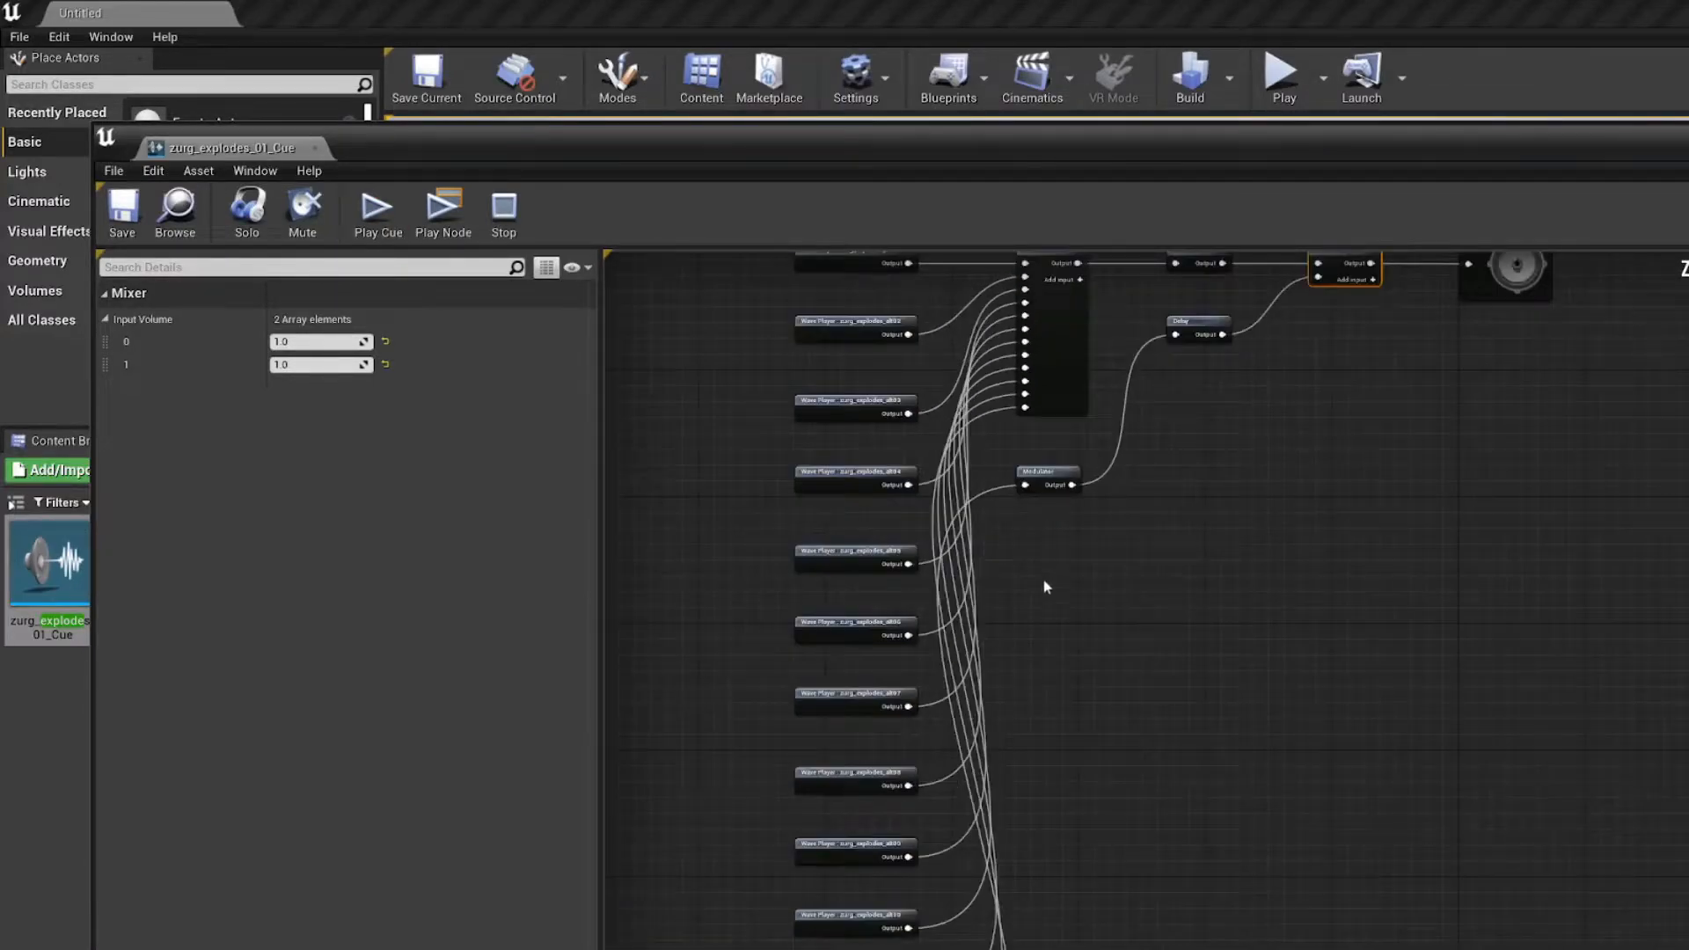
click(1049, 485)
scroll(1067, 641, down, 5)
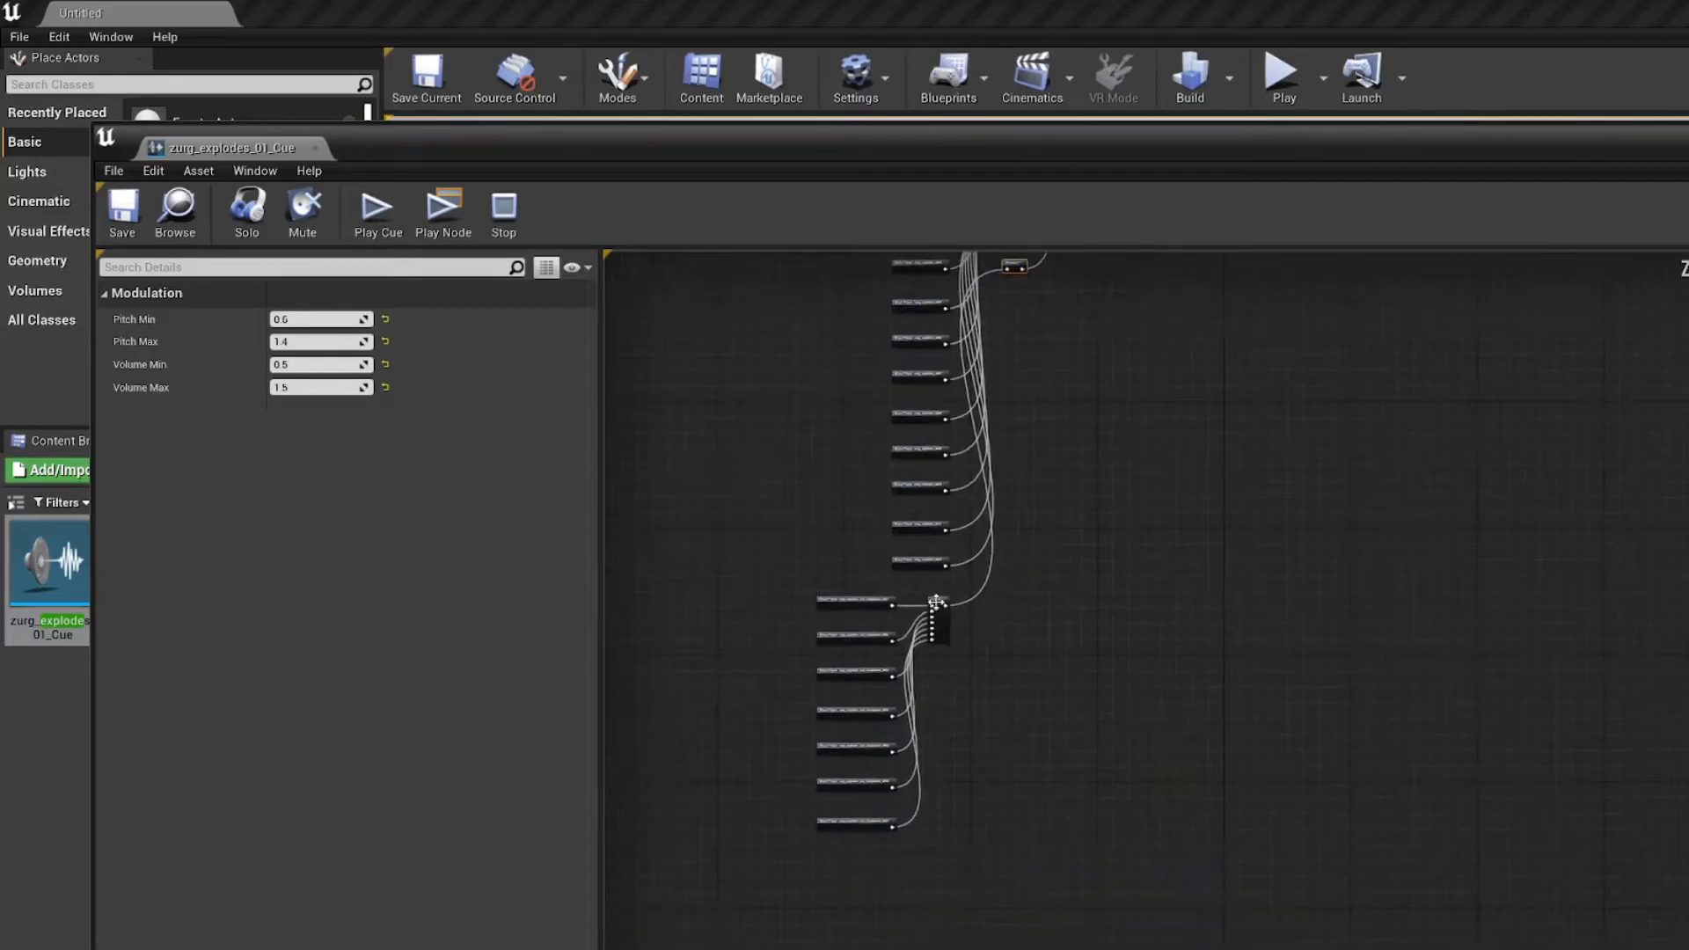
scroll(936, 603, up, 5)
scroll(746, 906, down, 1)
right_drag(750, 901, 826, 845)
scroll(1116, 660, down, 3)
right_drag(1155, 303, 903, 709)
scroll(902, 708, up, 1)
scroll(904, 709, up, 4)
right_drag(989, 475, 993, 721)
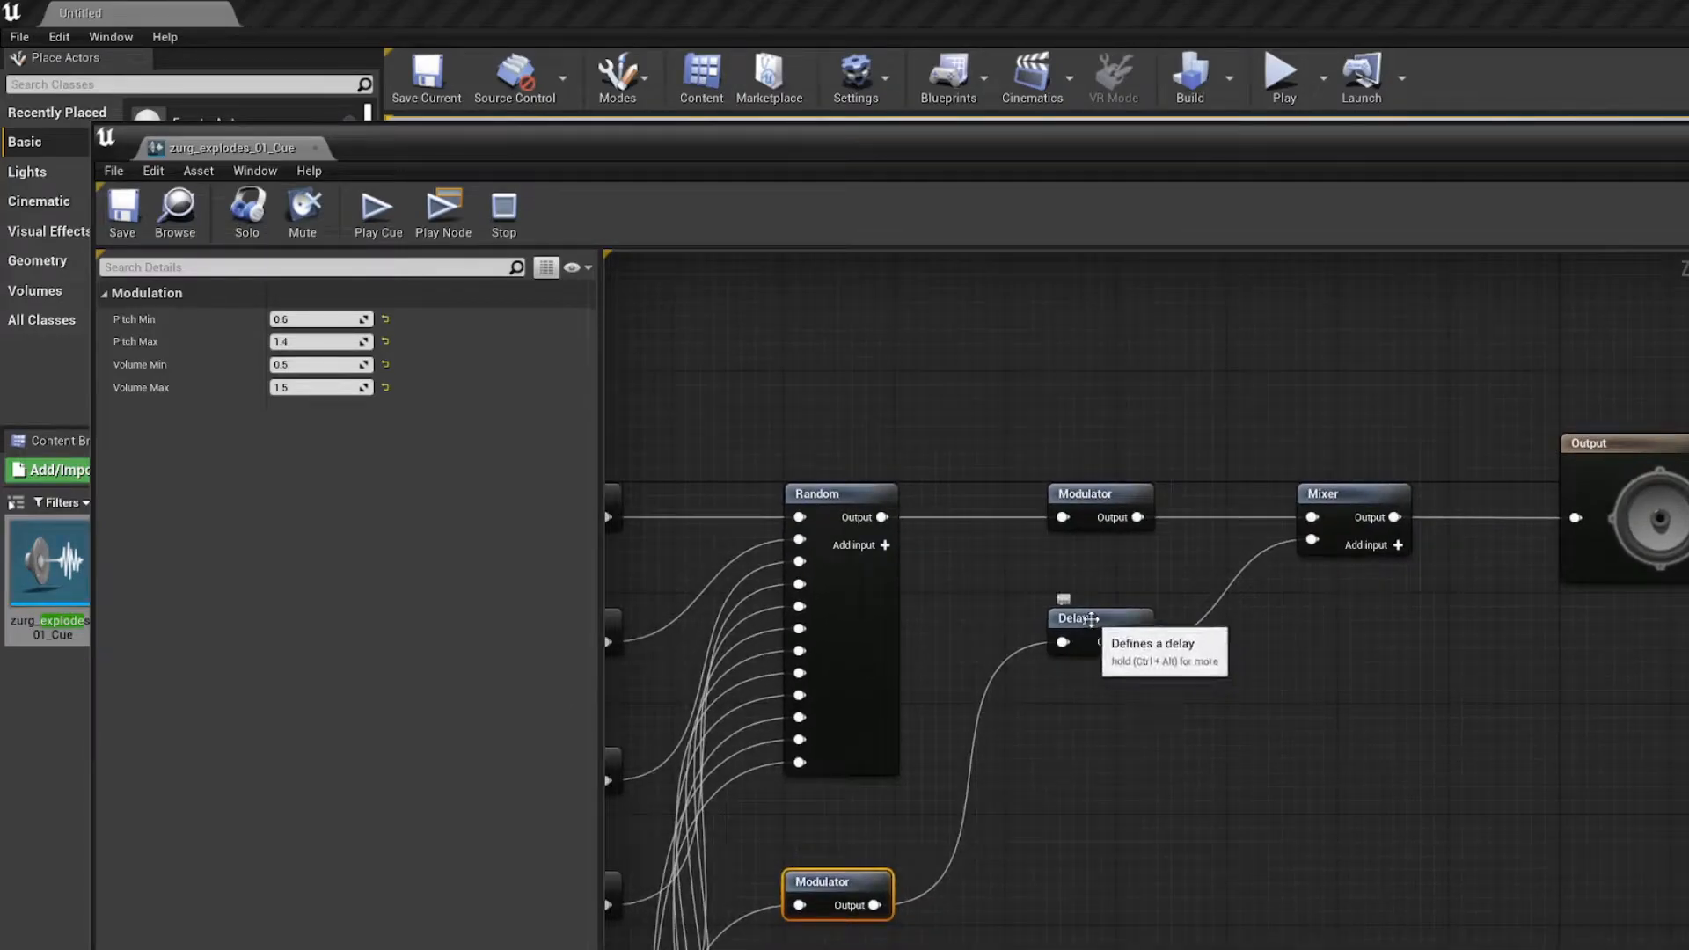
Step: Inspect the Delay node's minimum and maximum delay and play the cue
click(1072, 618)
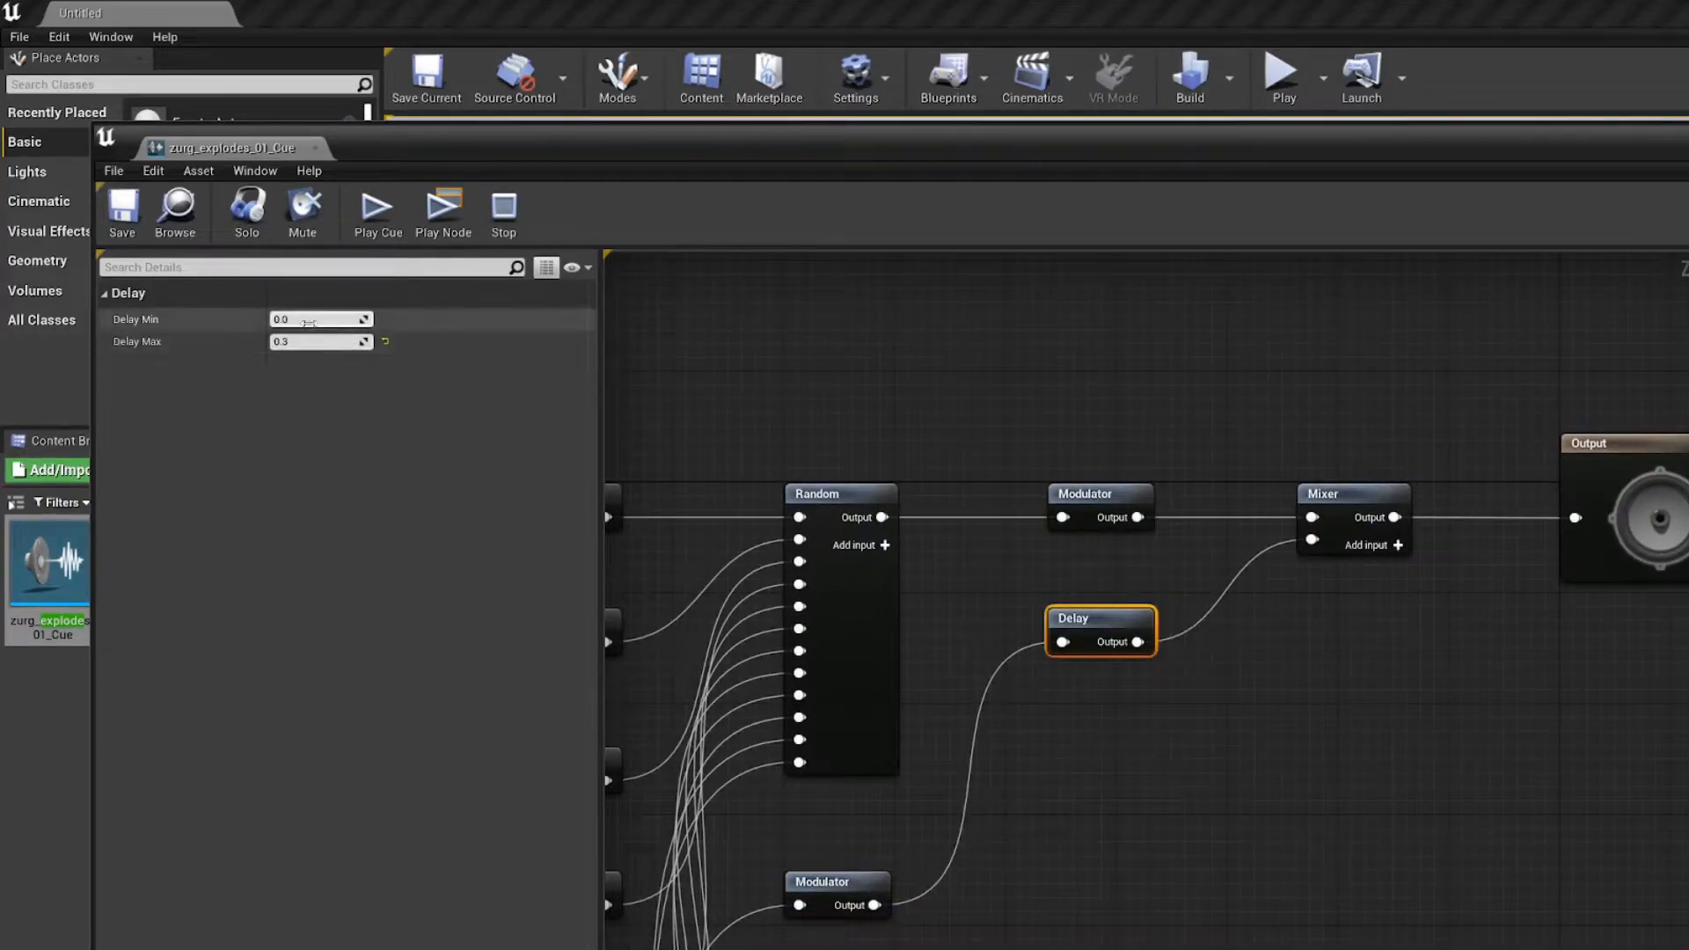
right_drag(918, 357, 971, 360)
click(370, 216)
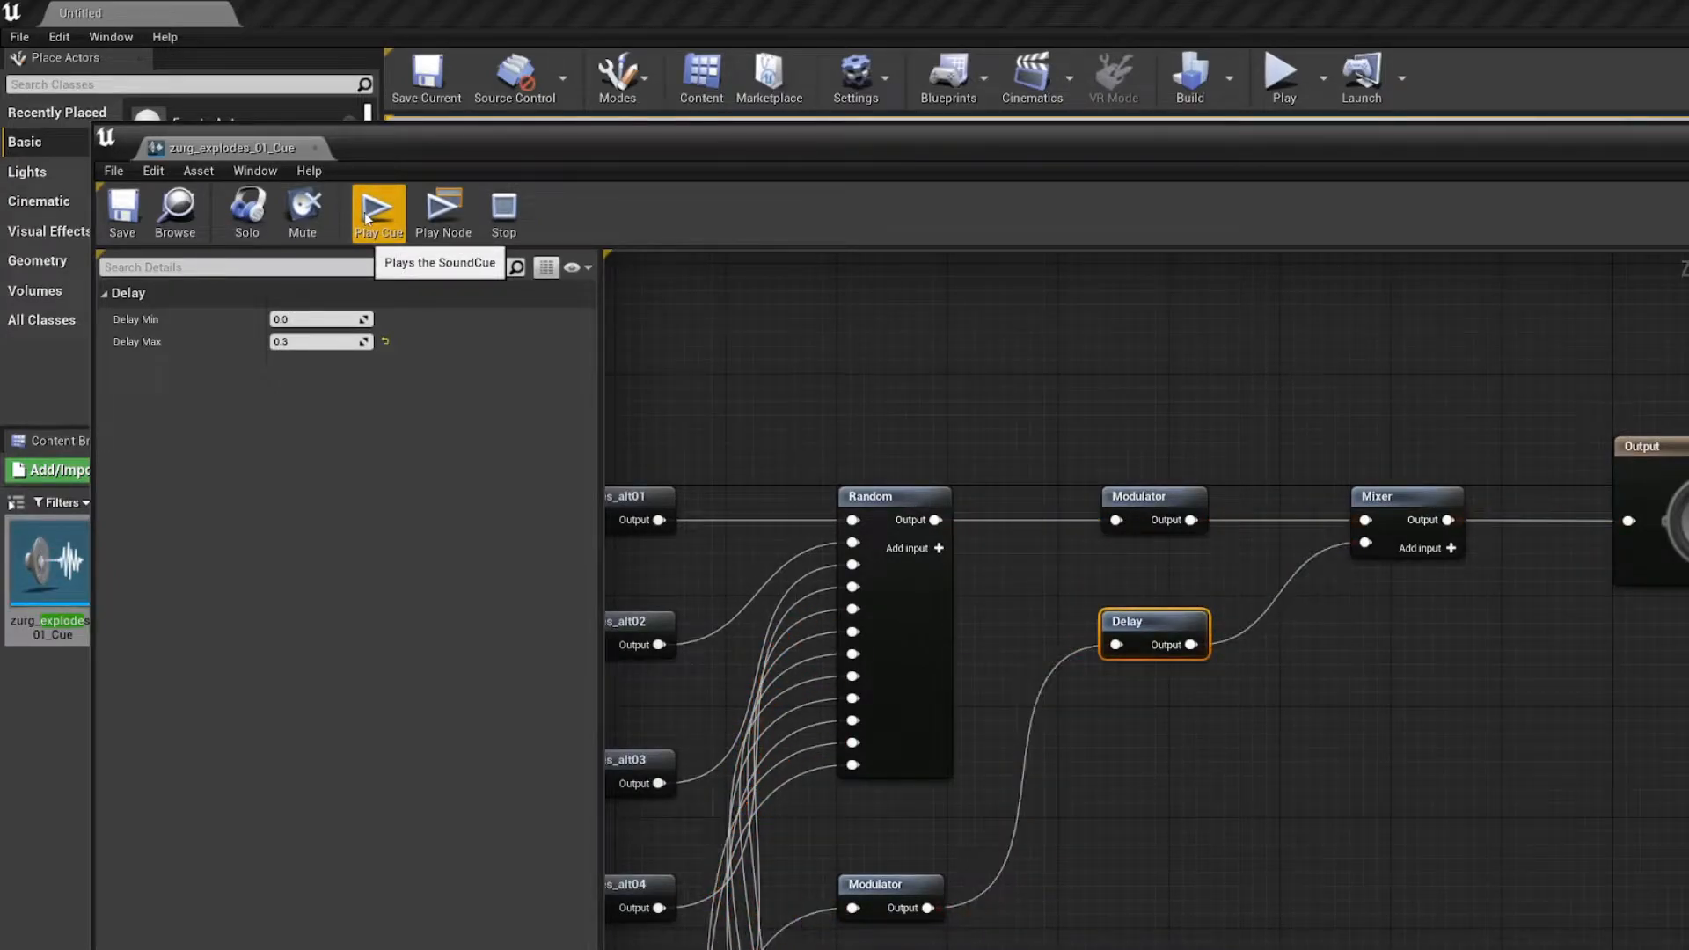
Step: Review the Mixer's input volumes and the Output node's sound and attenuation settings
right_drag(1043, 378, 906, 426)
click(975, 397)
click(1217, 557)
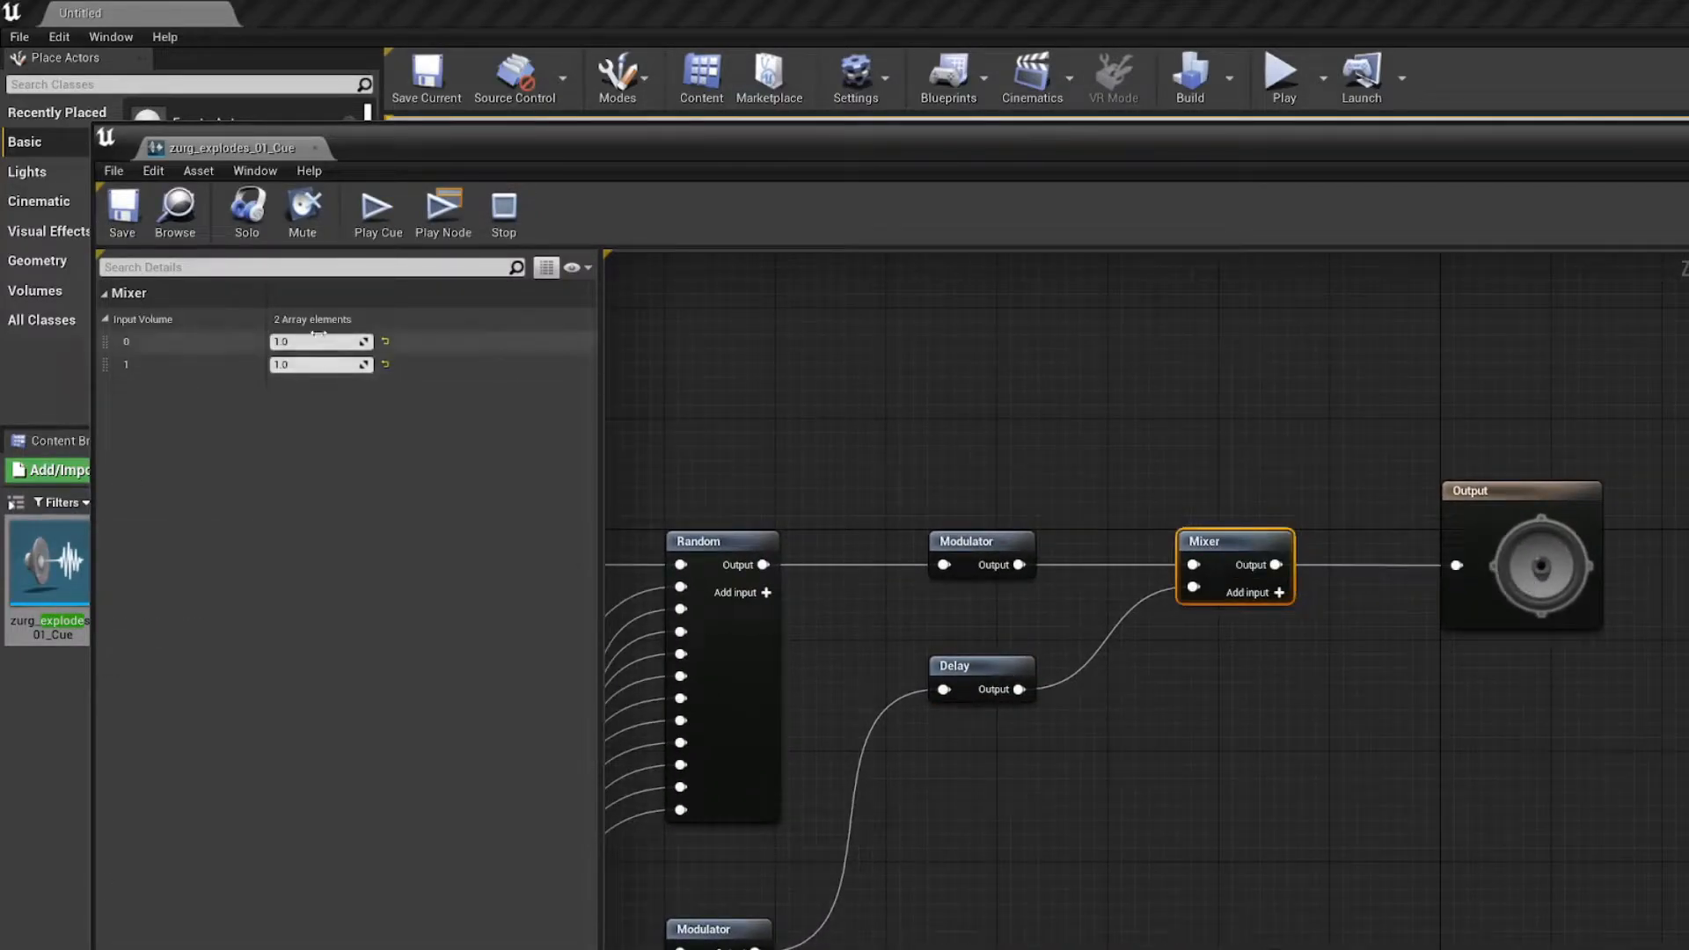
click(1535, 528)
right_drag(1048, 376, 1230, 407)
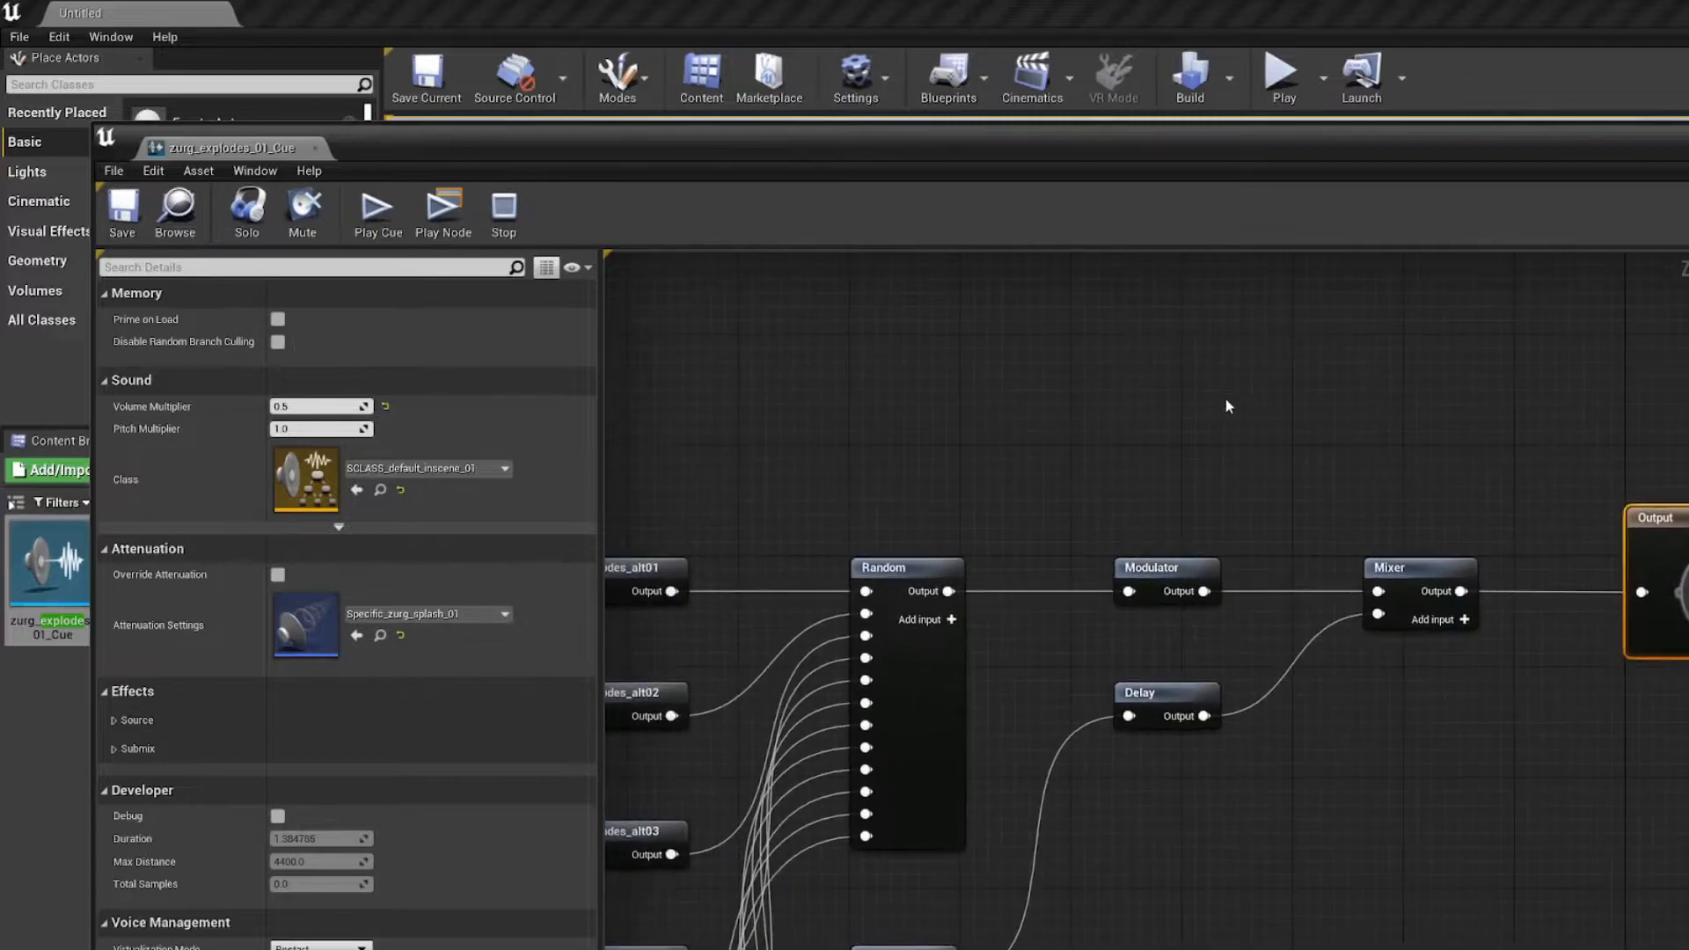
Step: Dock the cue editor beside the level tab, return to the level editor and select zurg_explodes_01_Cue in the search results
drag(394, 157, 466, 168)
drag(304, 163, 342, 15)
click(141, 8)
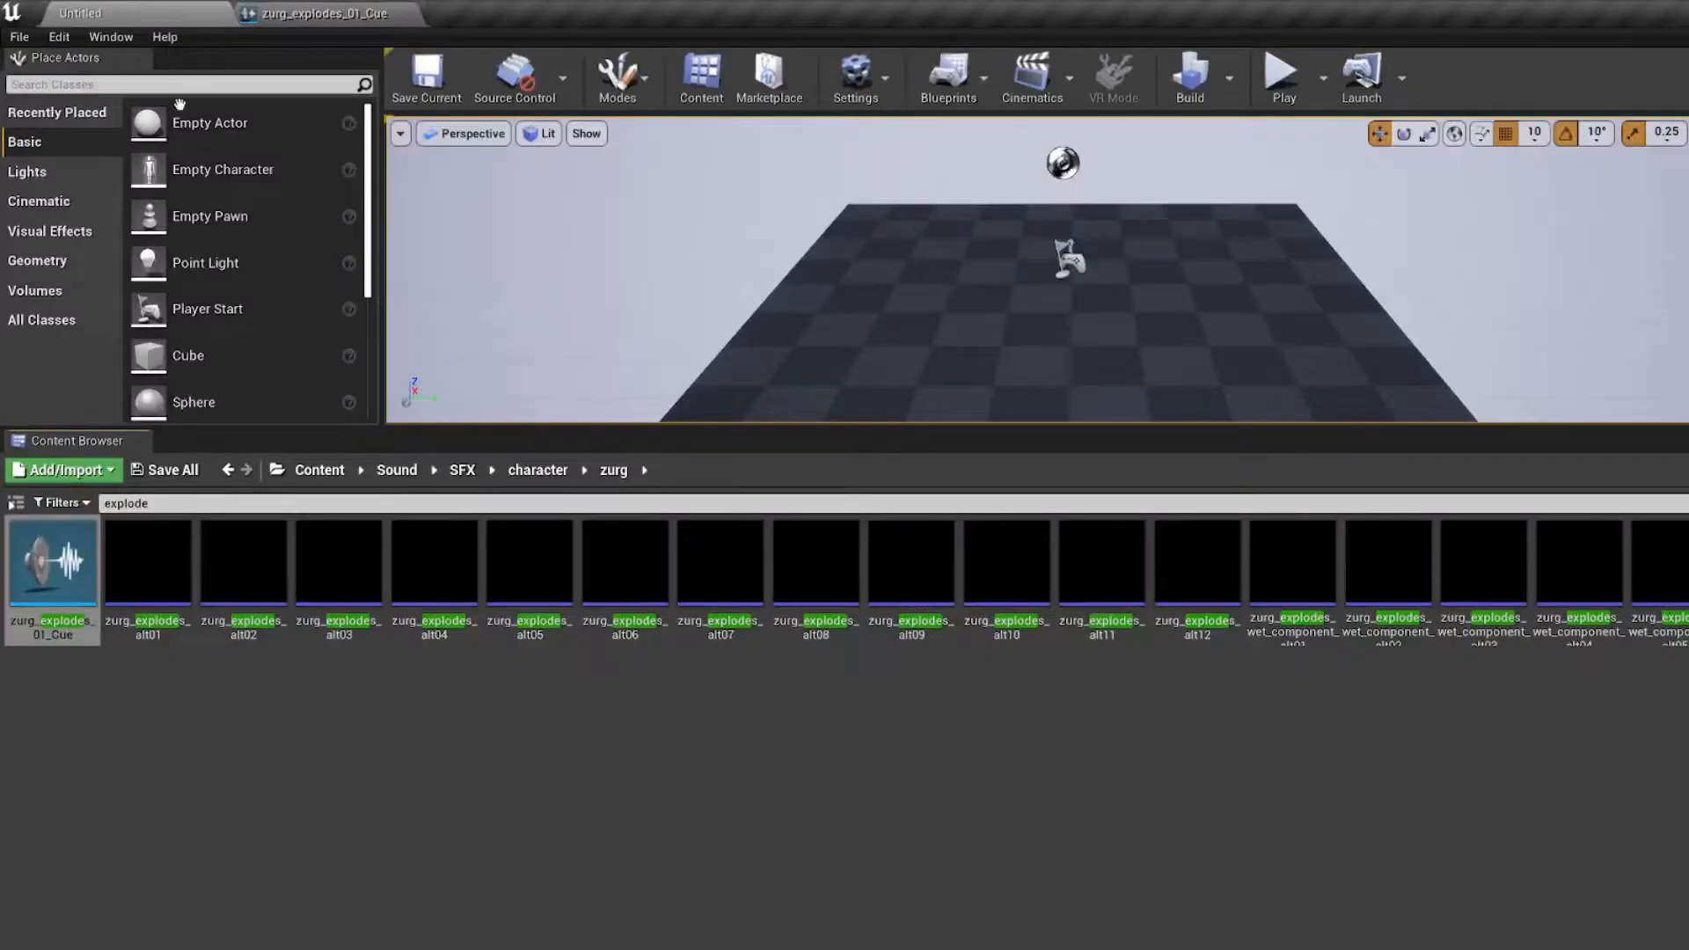
click(642, 857)
click(57, 633)
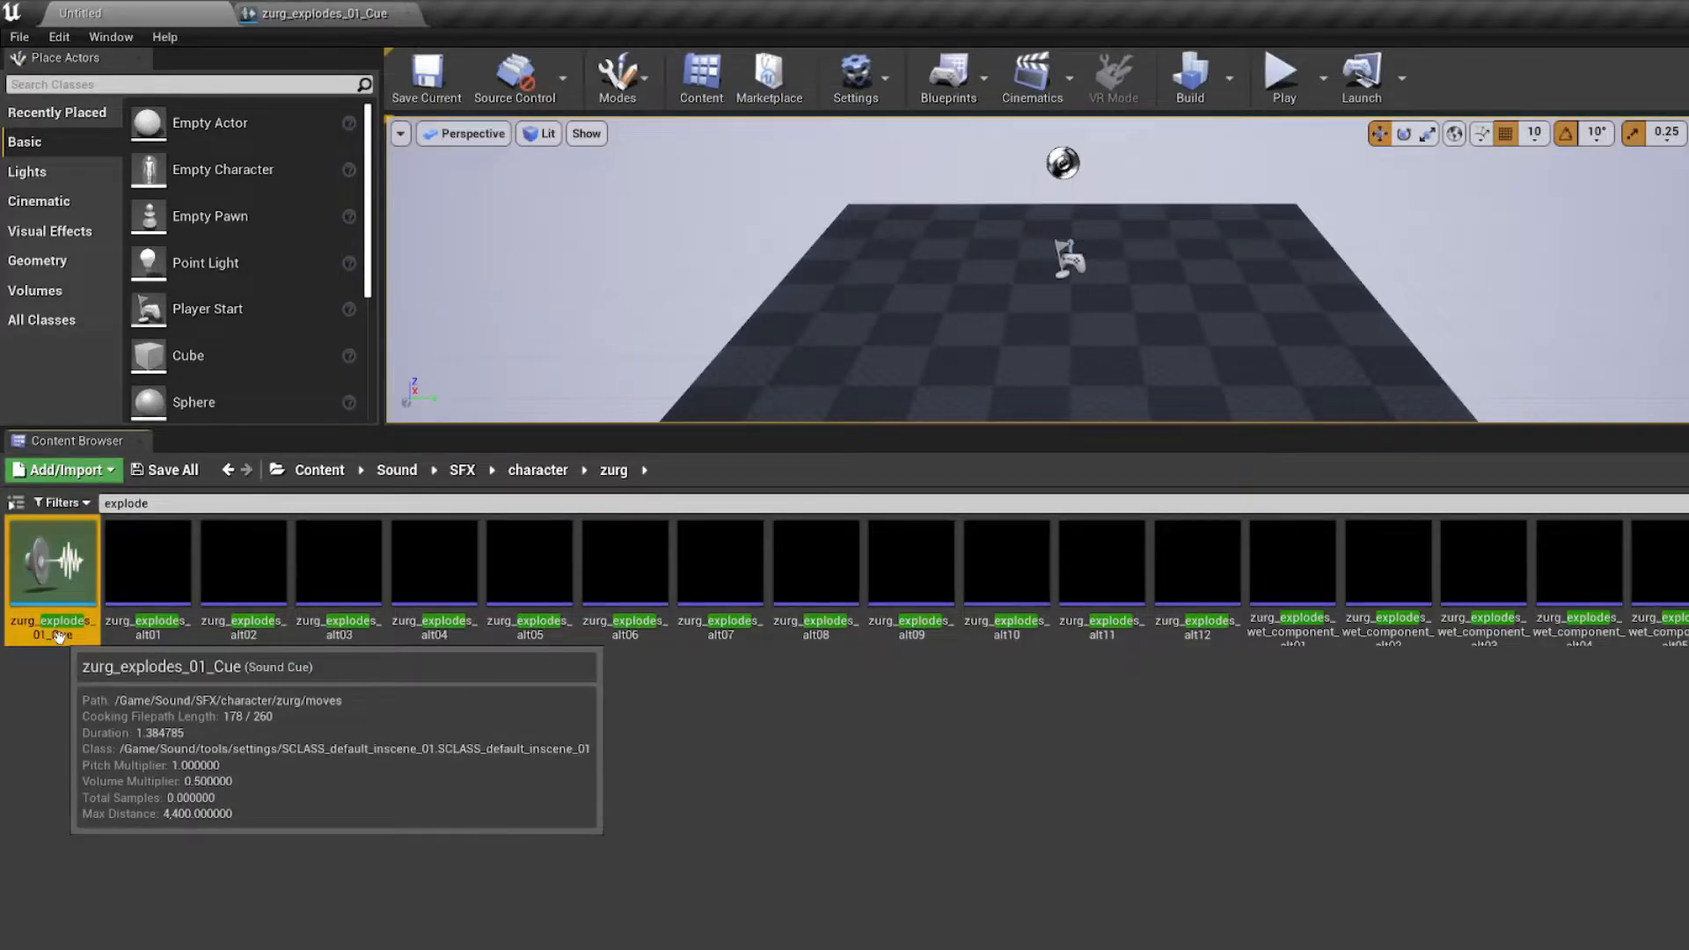
Step: Inspect the zurg_explodes_alt01 and zurg_explodes_wet_component_alt01 sound waves and select the alt01 to alt12 range
click(216, 704)
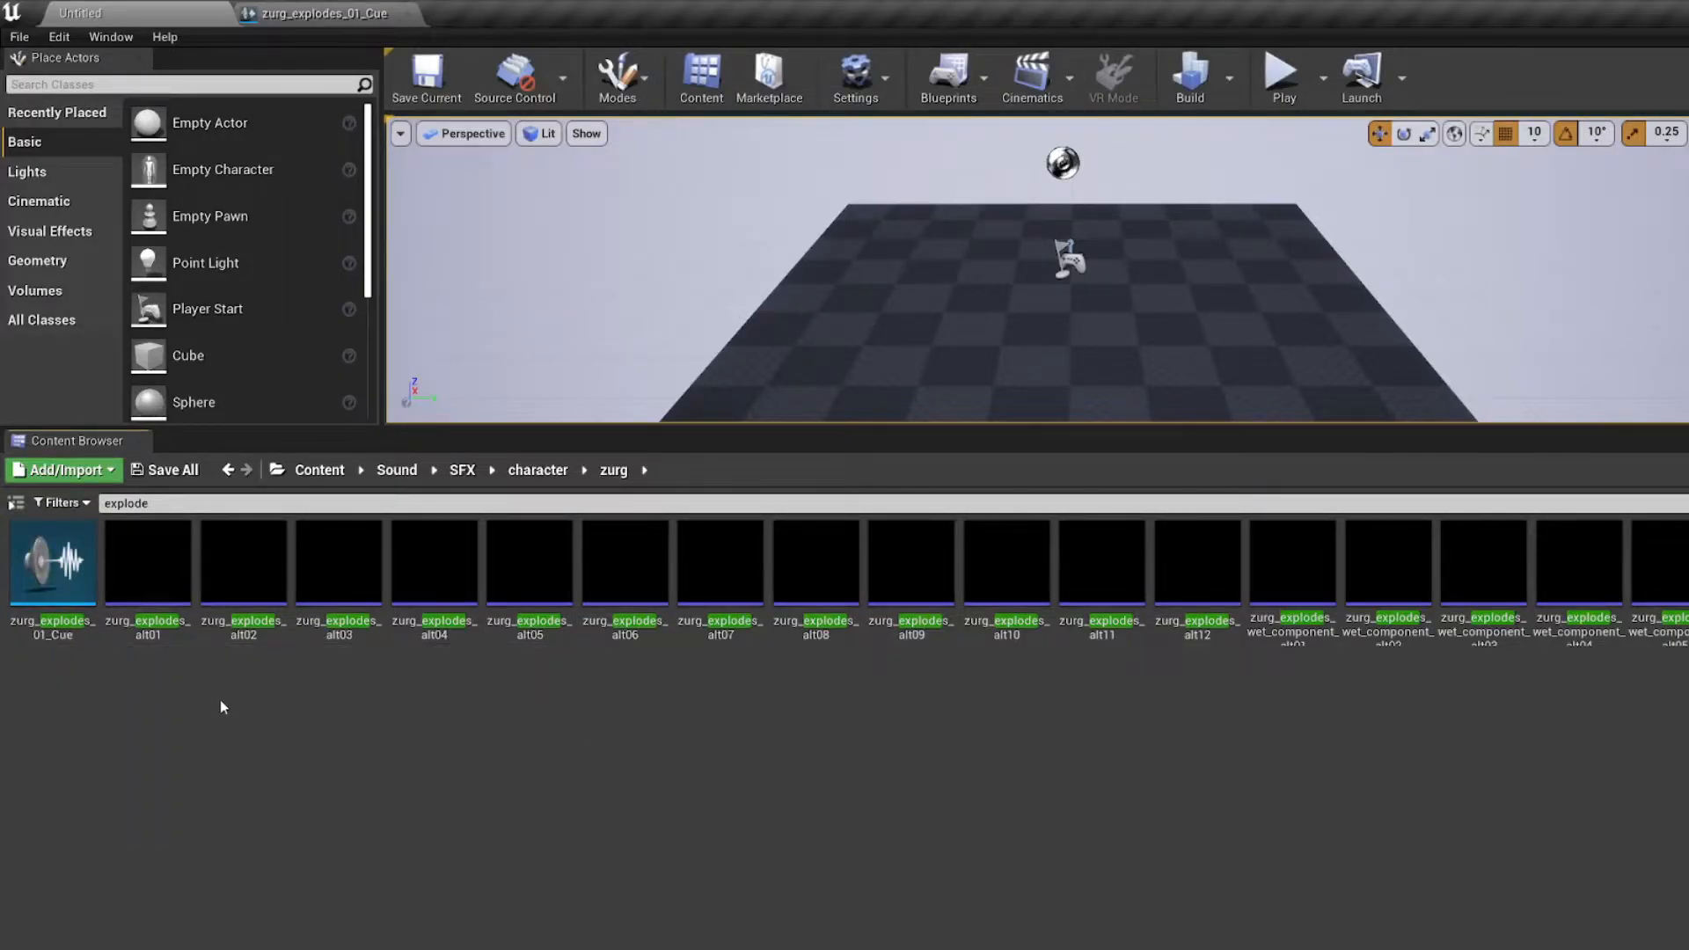
click(147, 626)
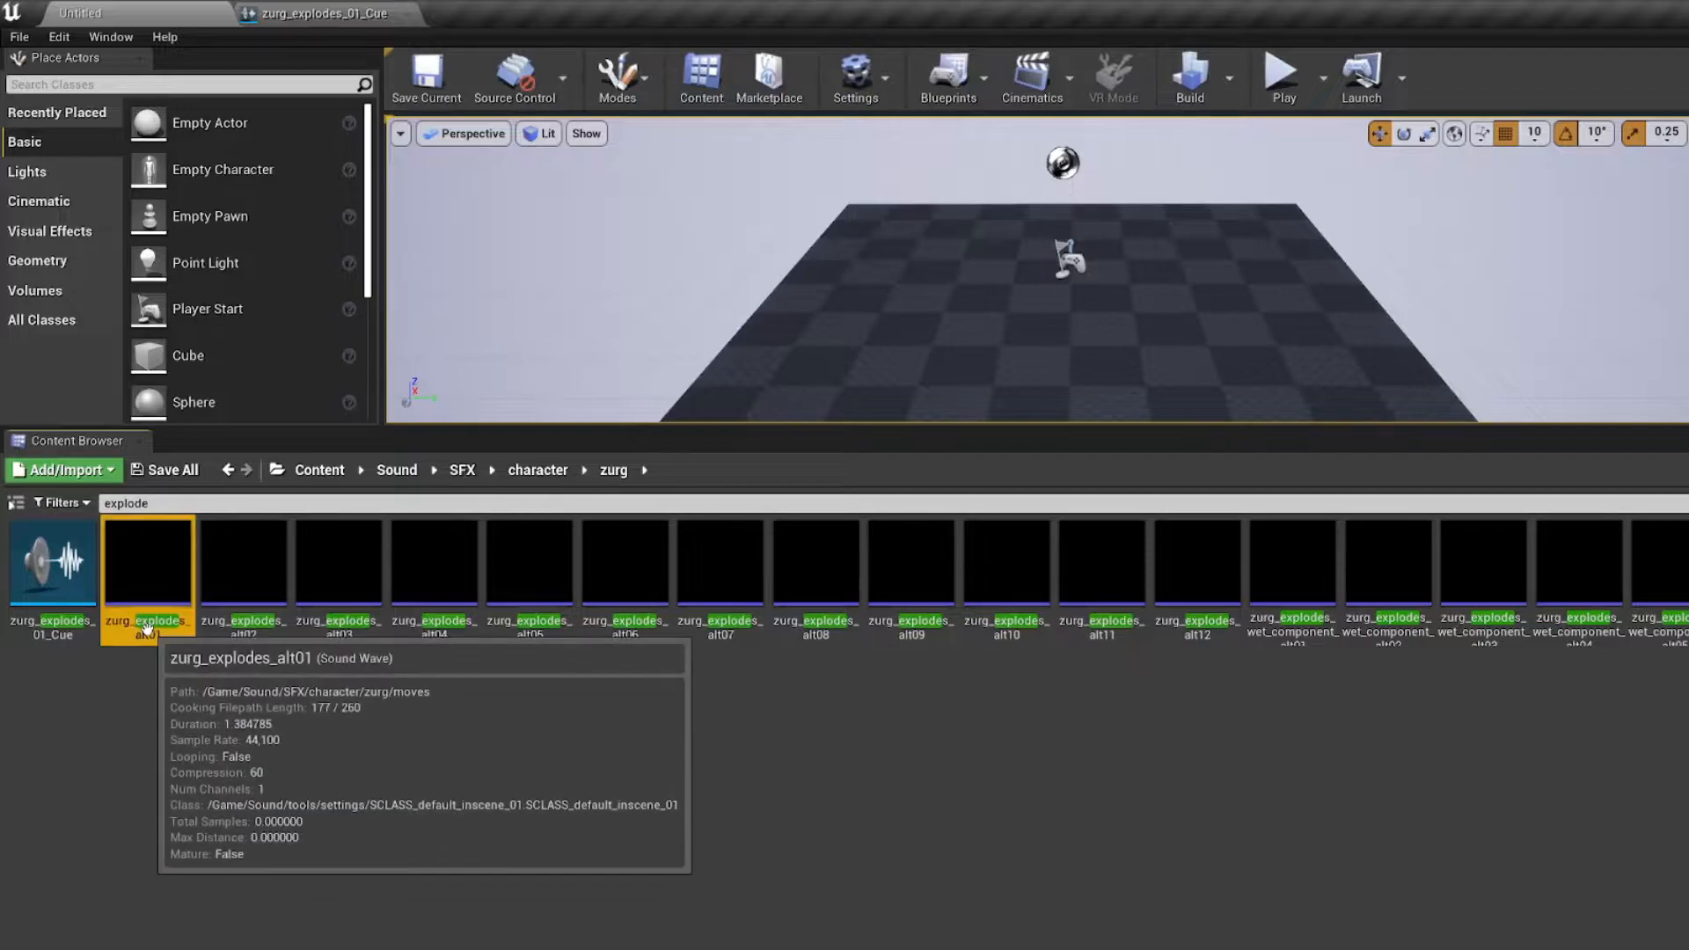
shift+click(1183, 640)
click(1287, 639)
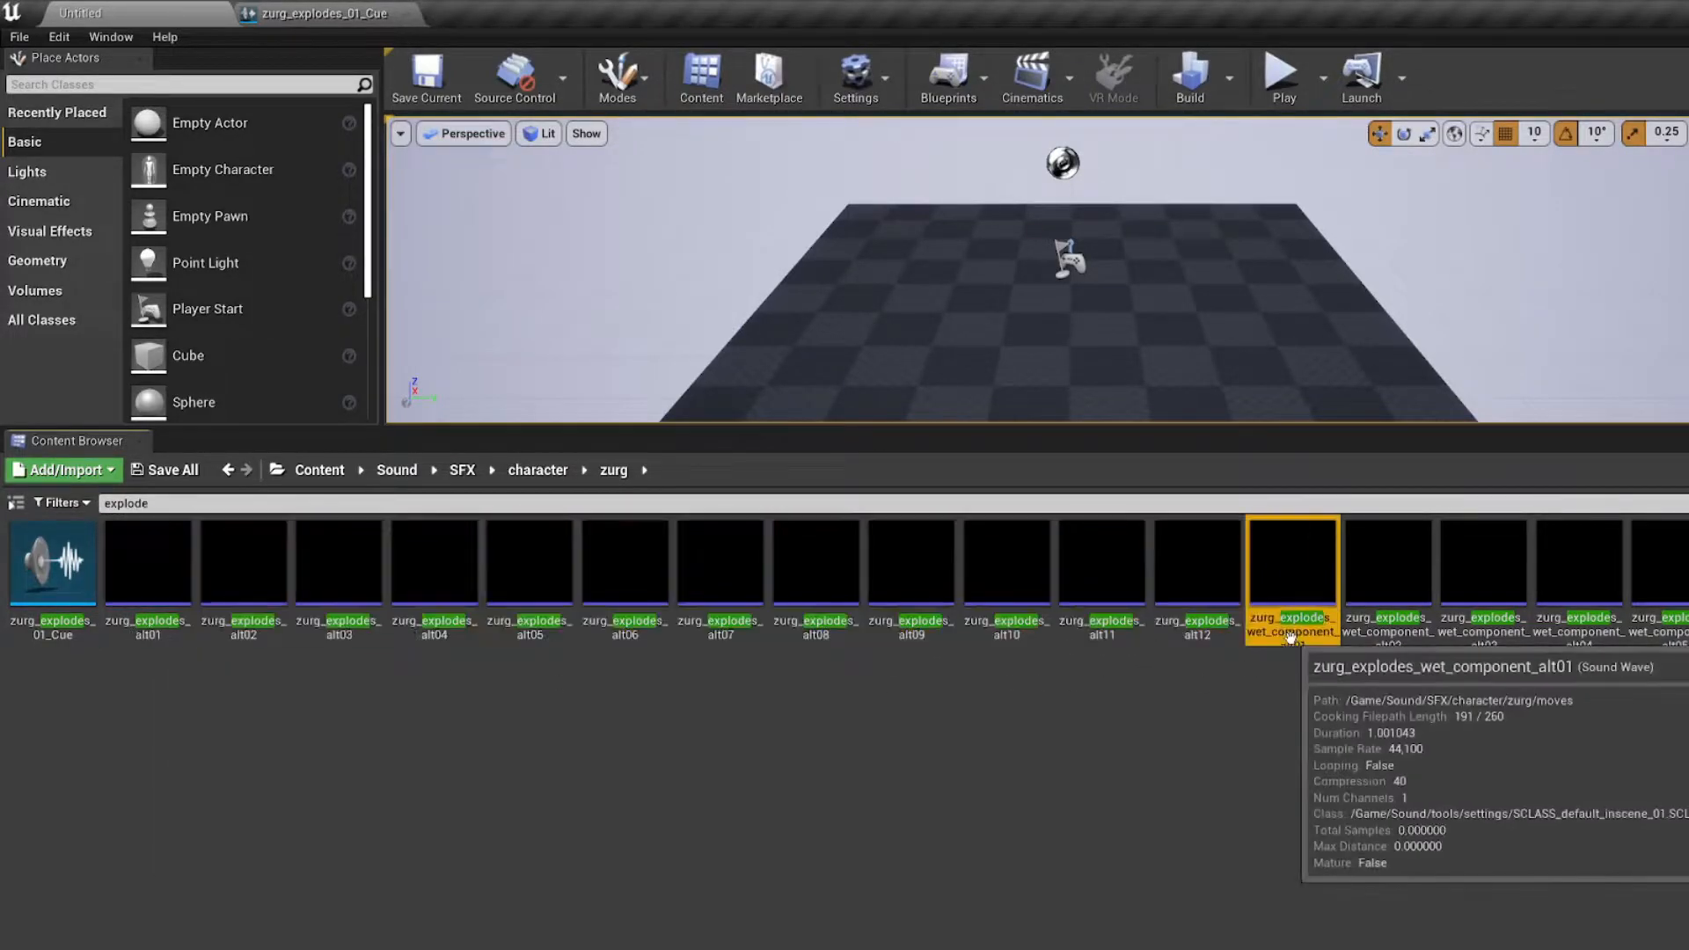
click(1217, 632)
shift+click(178, 653)
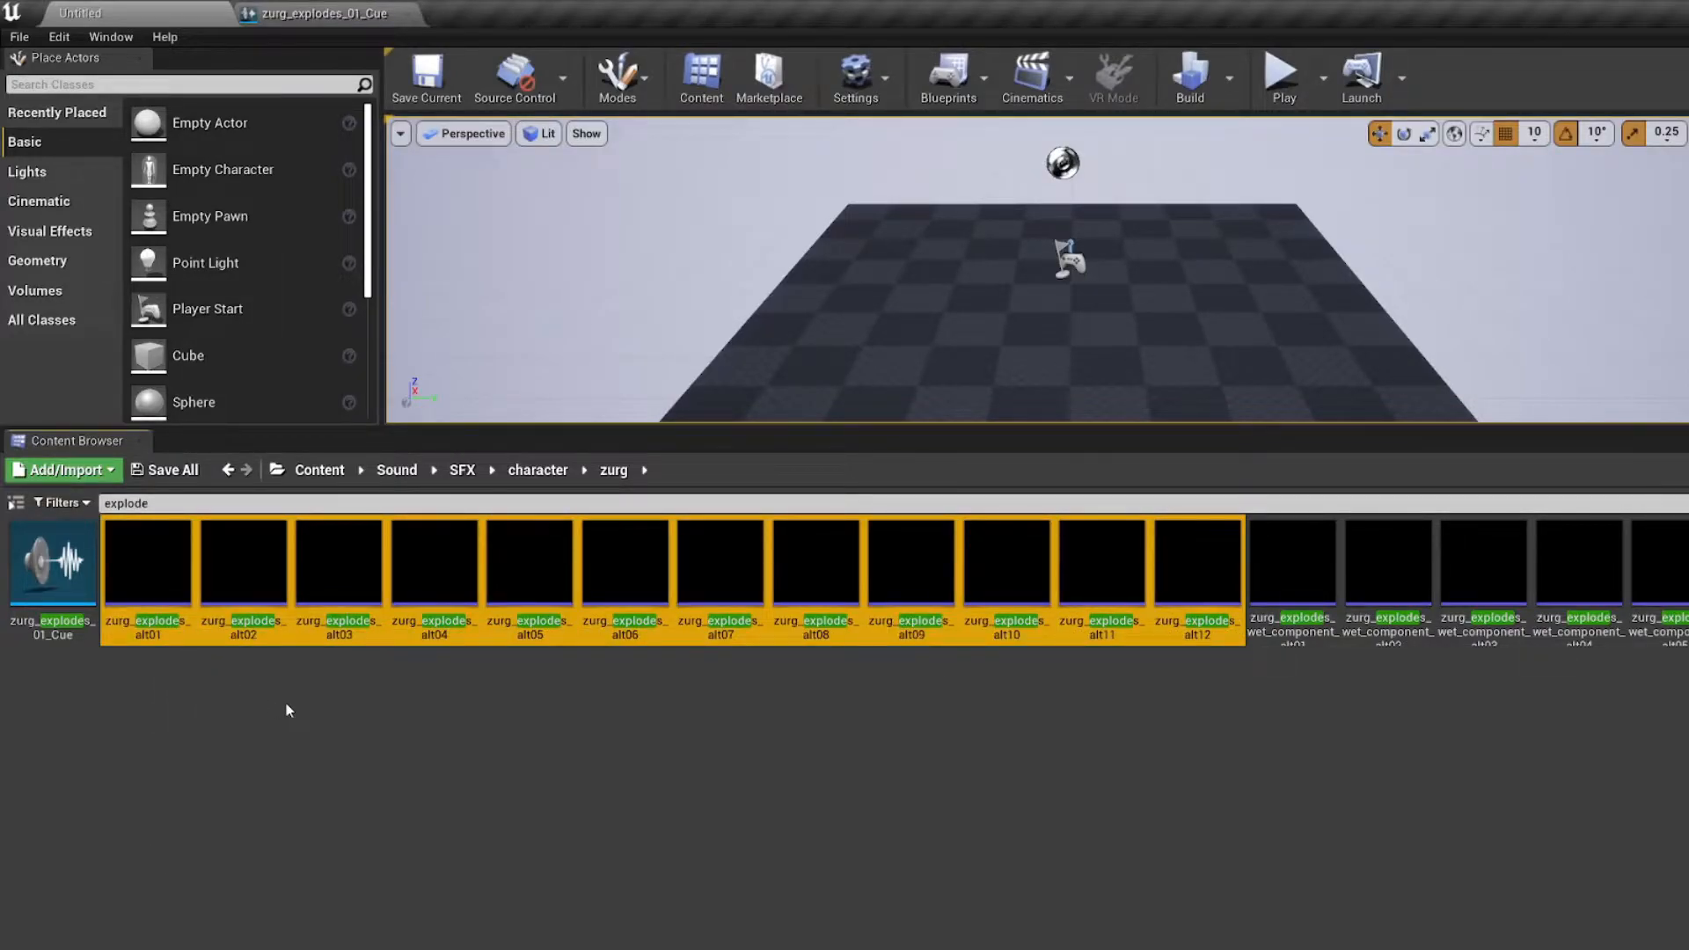
Step: Go over the individual zurg_explodes sound waves again from alt01 through alt12 and clear the selection
click(158, 636)
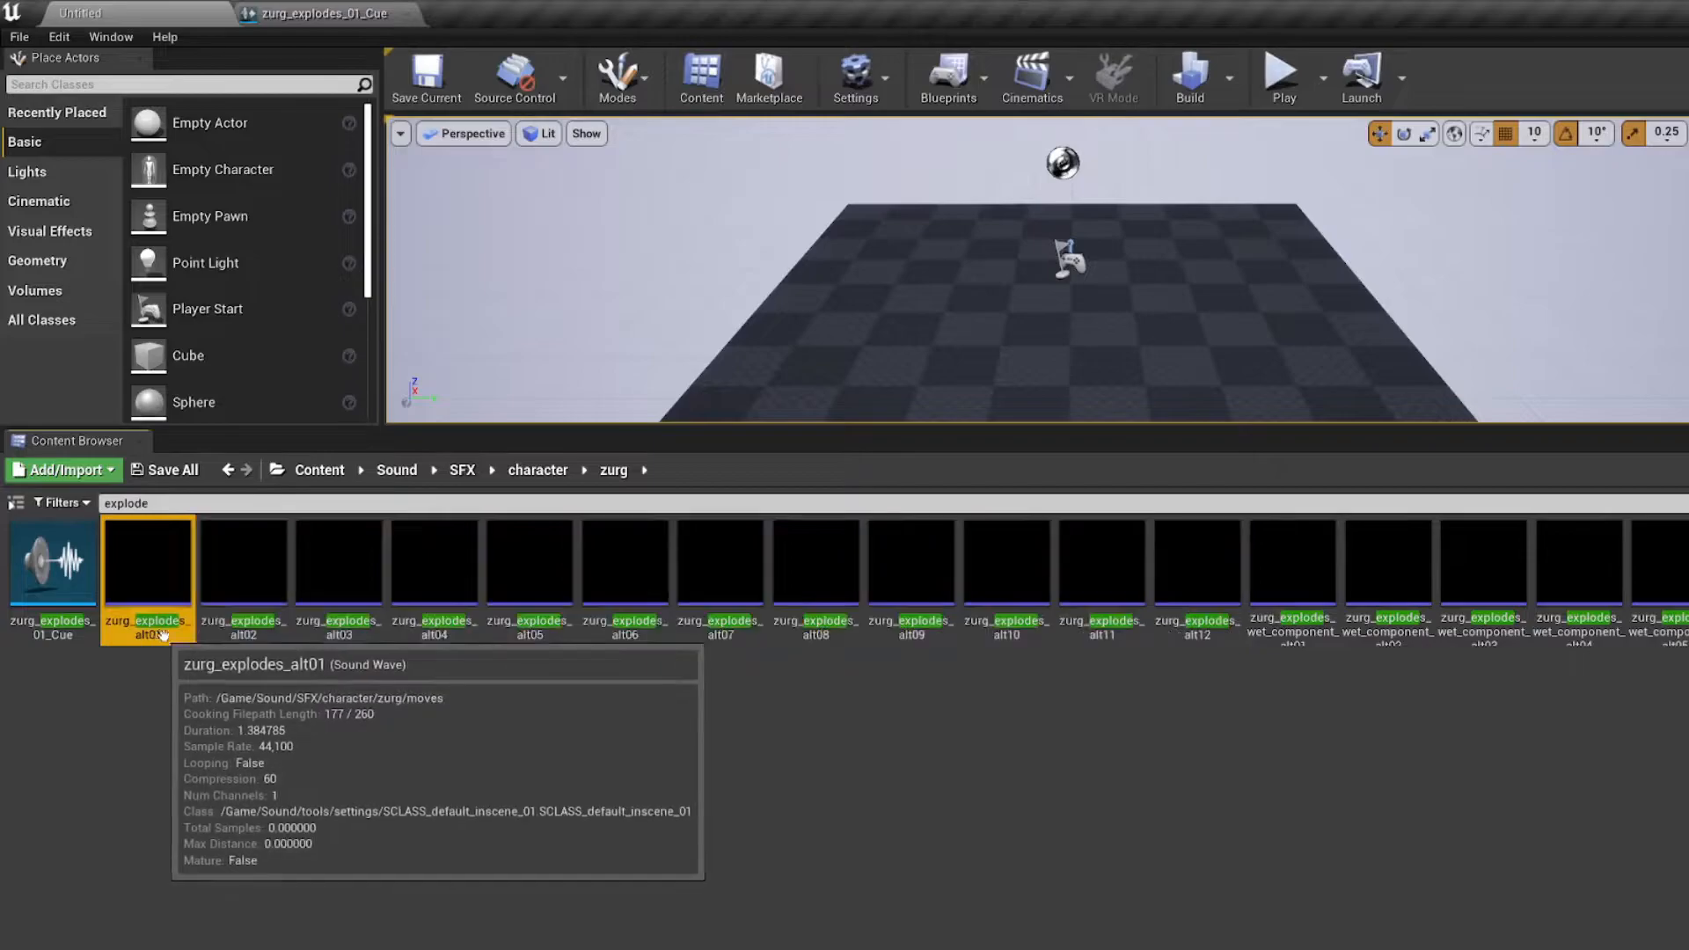
click(254, 637)
click(358, 637)
click(255, 636)
click(167, 636)
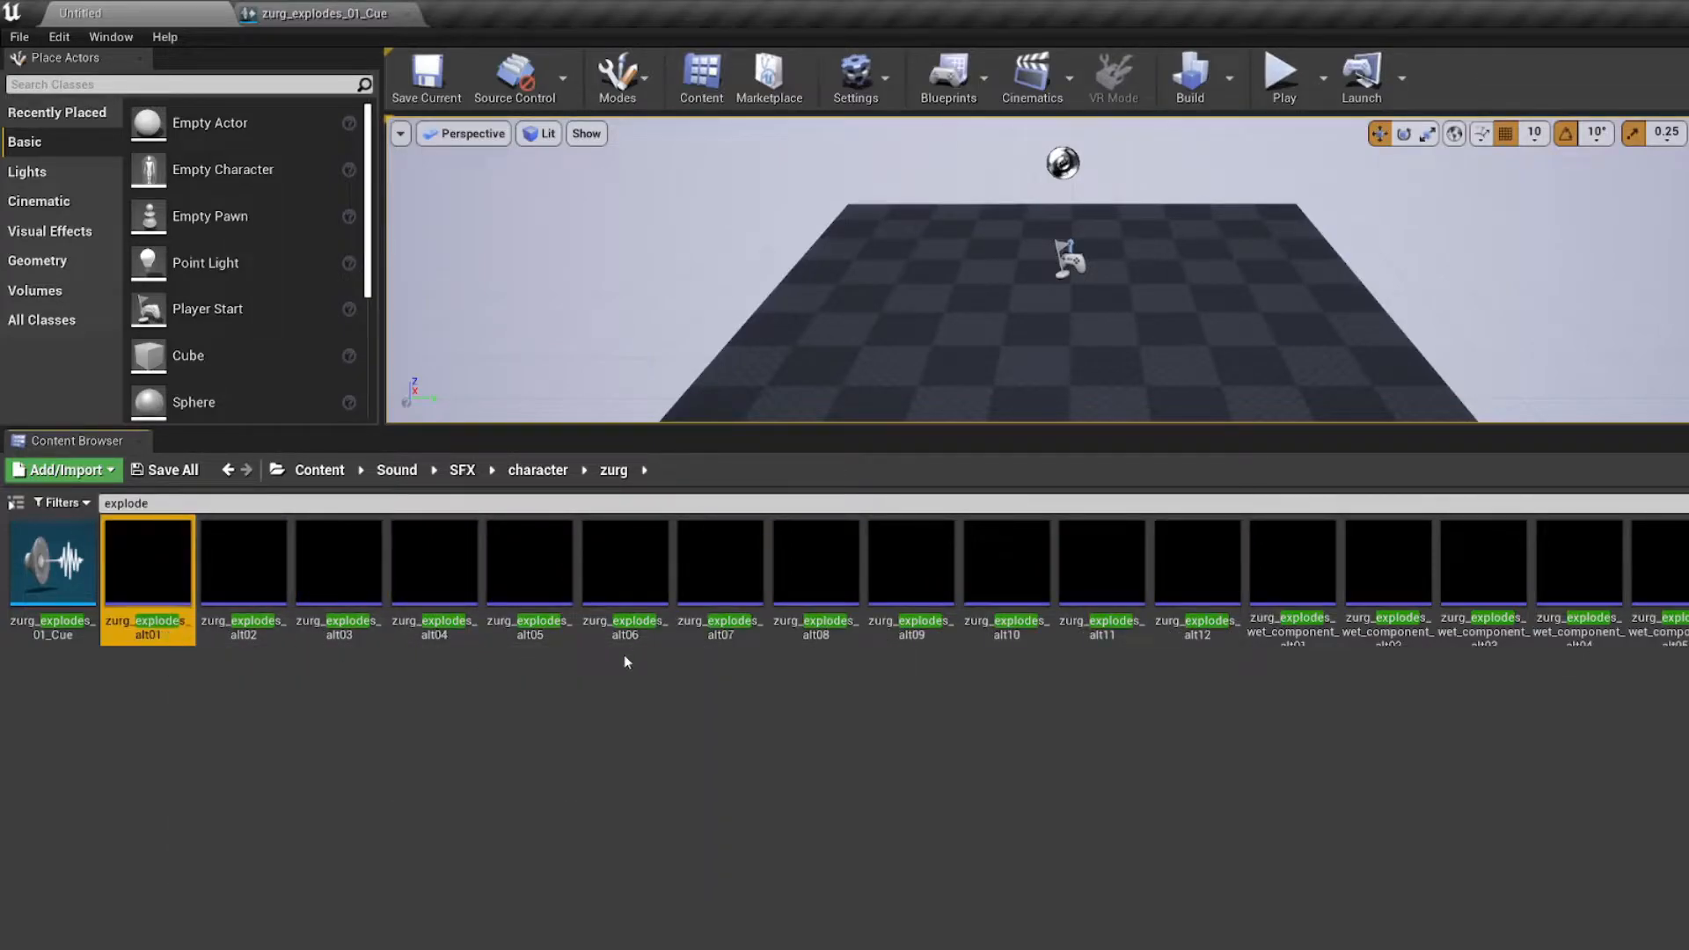
shift+click(1201, 626)
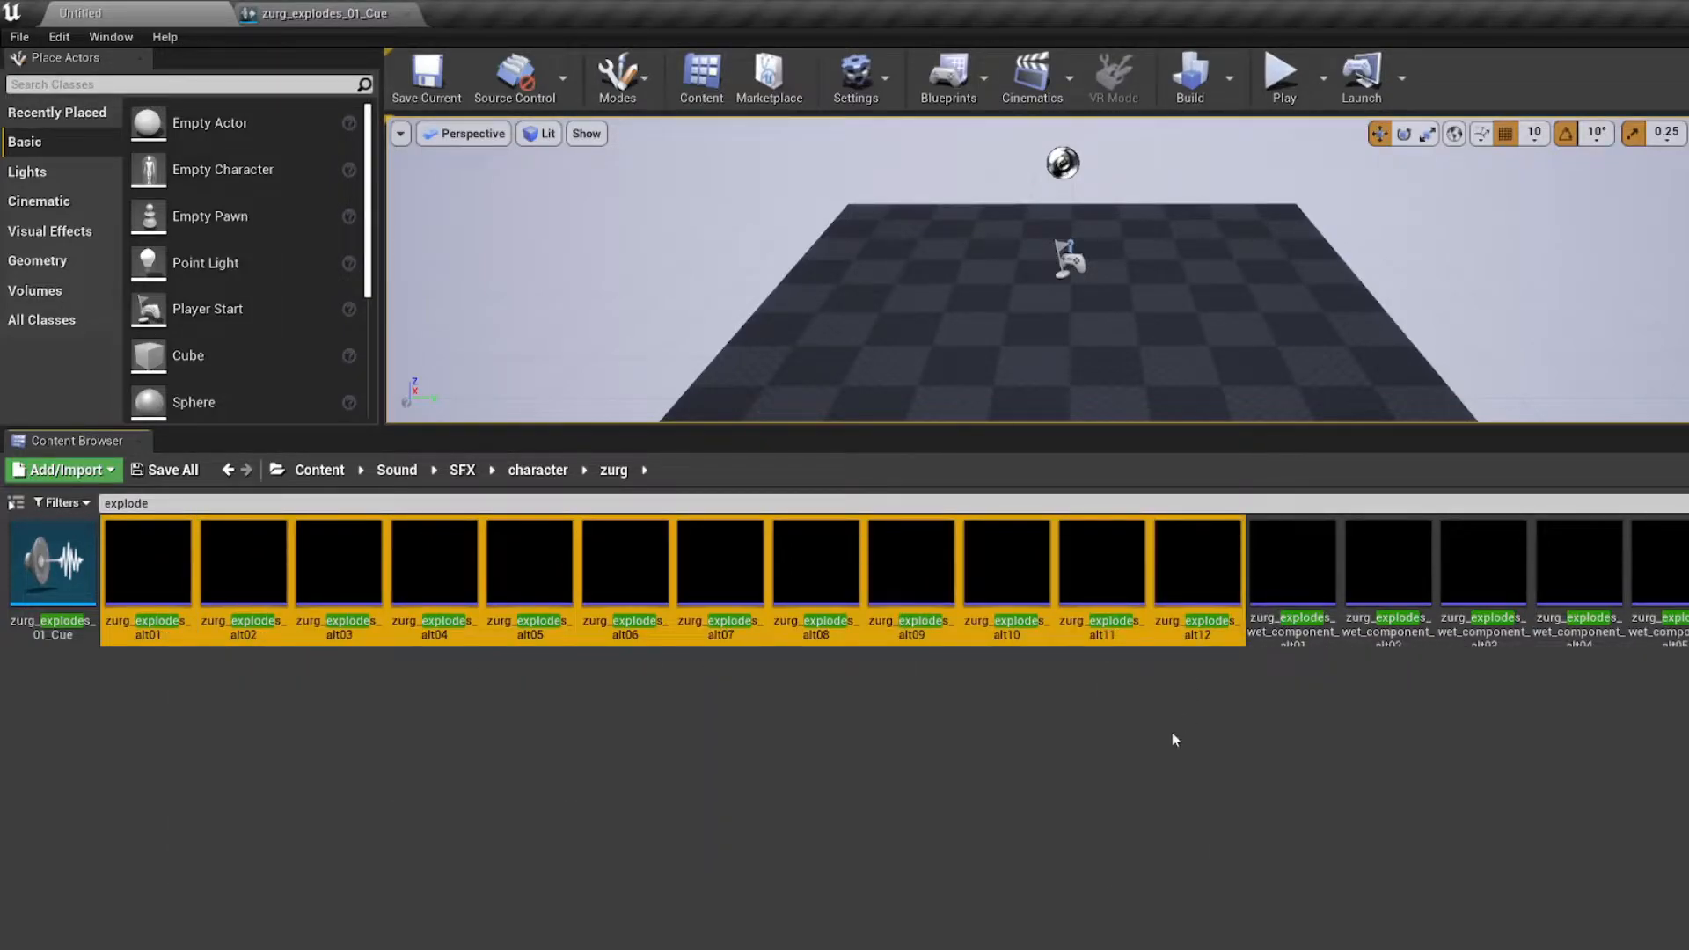
click(1172, 738)
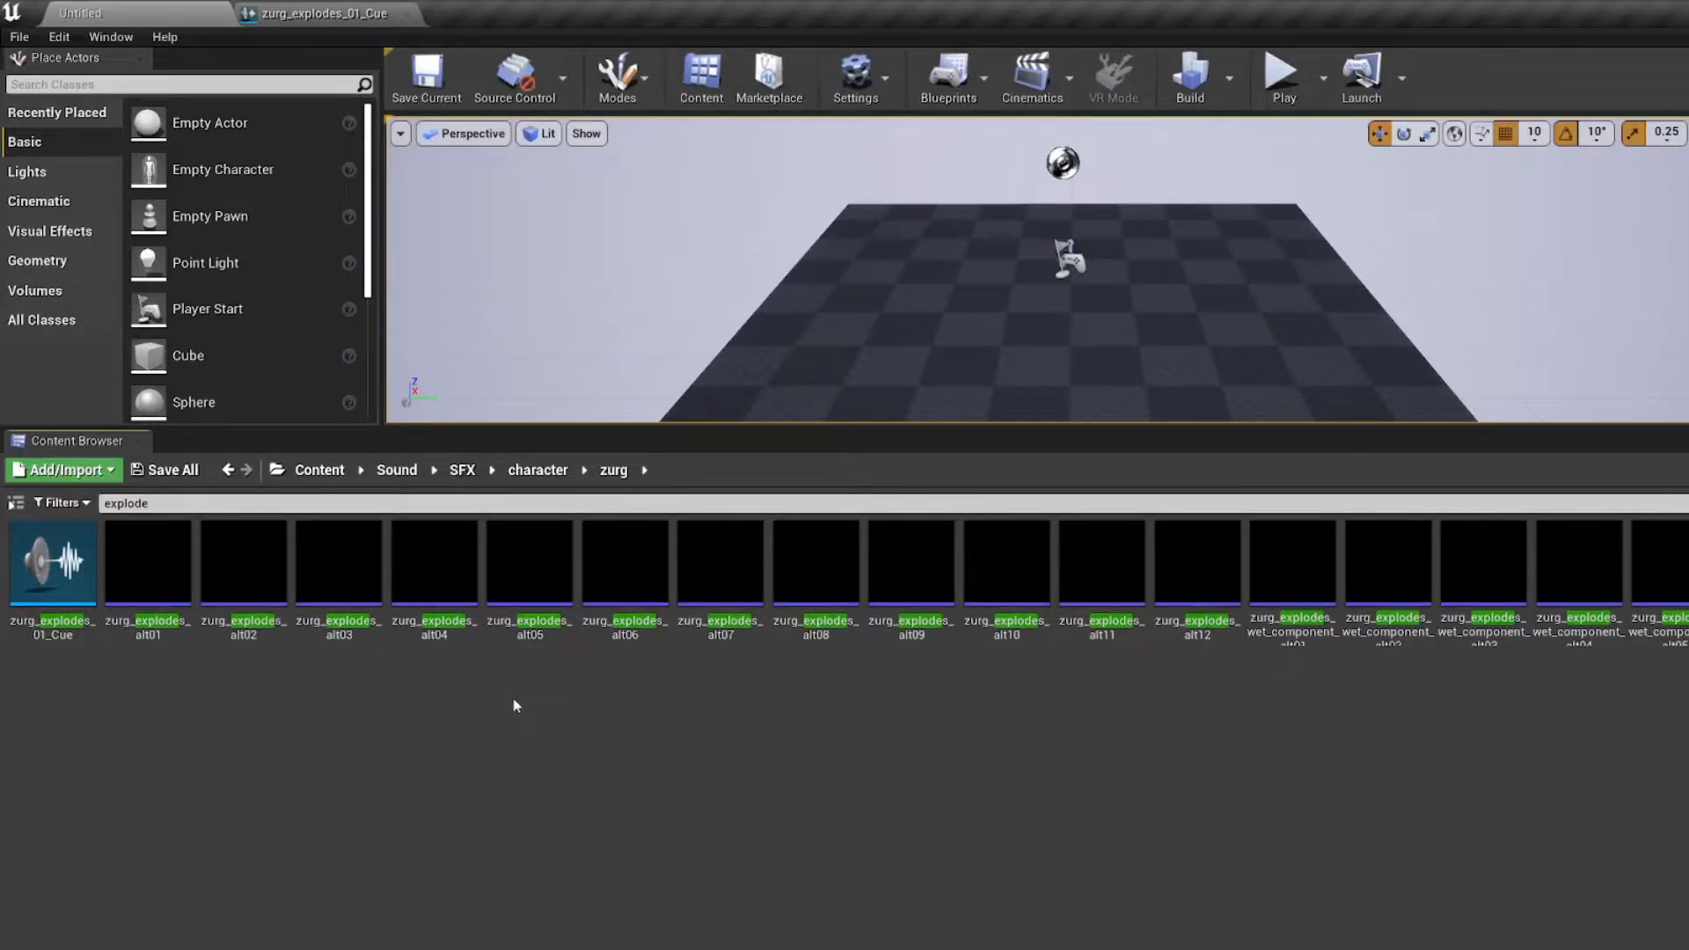
Step: In the main template project, create an SFX folder inside Sound and a character folder inside SFX
mouse_move(84, 628)
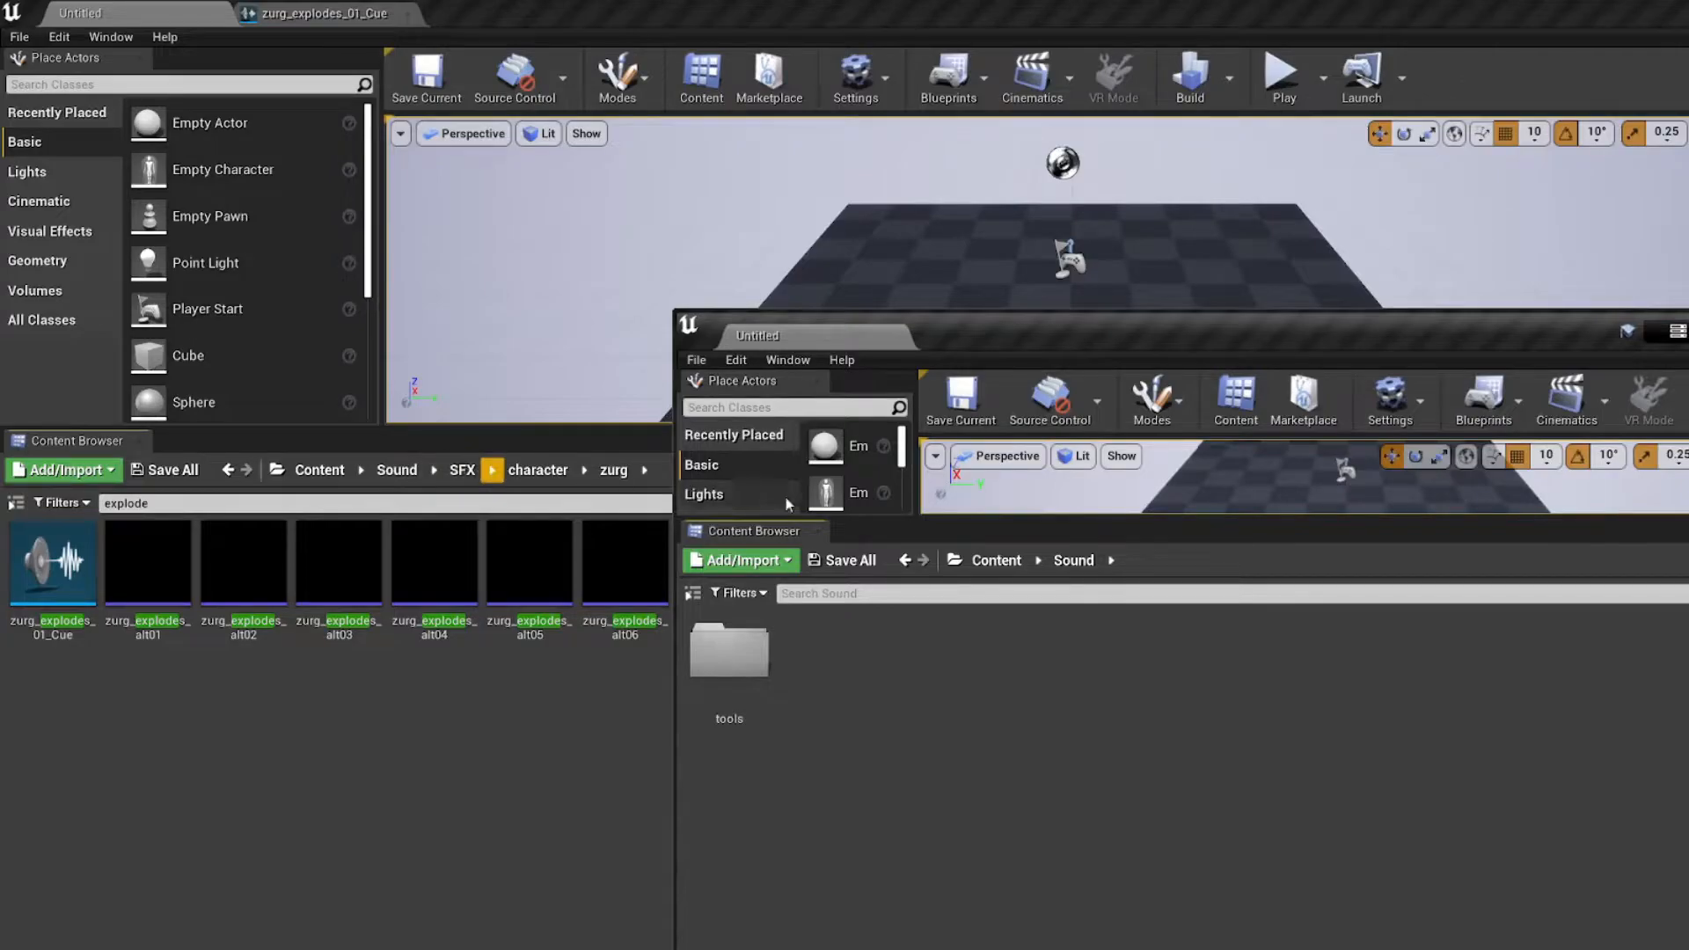
key(ctrl+n)
text(S)
key(Return)
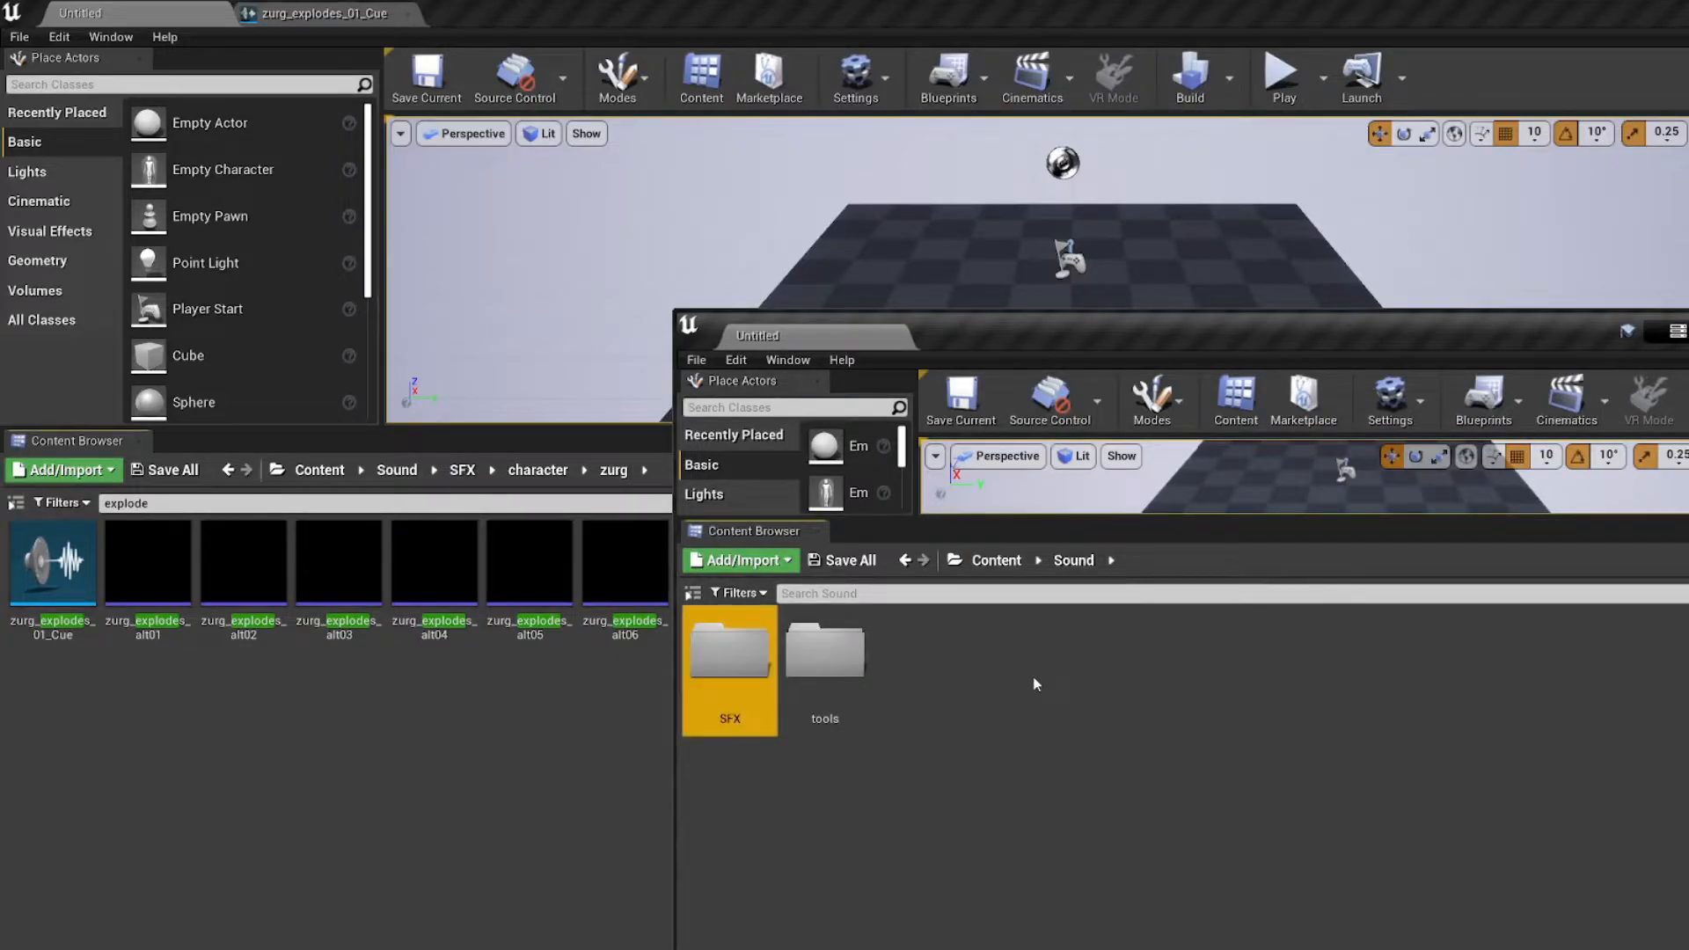
key(Return)
key(ctrl+n)
text(character)
key(Return)
Step: Create a zurg folder inside the character folder and open it
key(Return)
key(ctrl+n)
text(zurg)
key(Return)
key(Return)
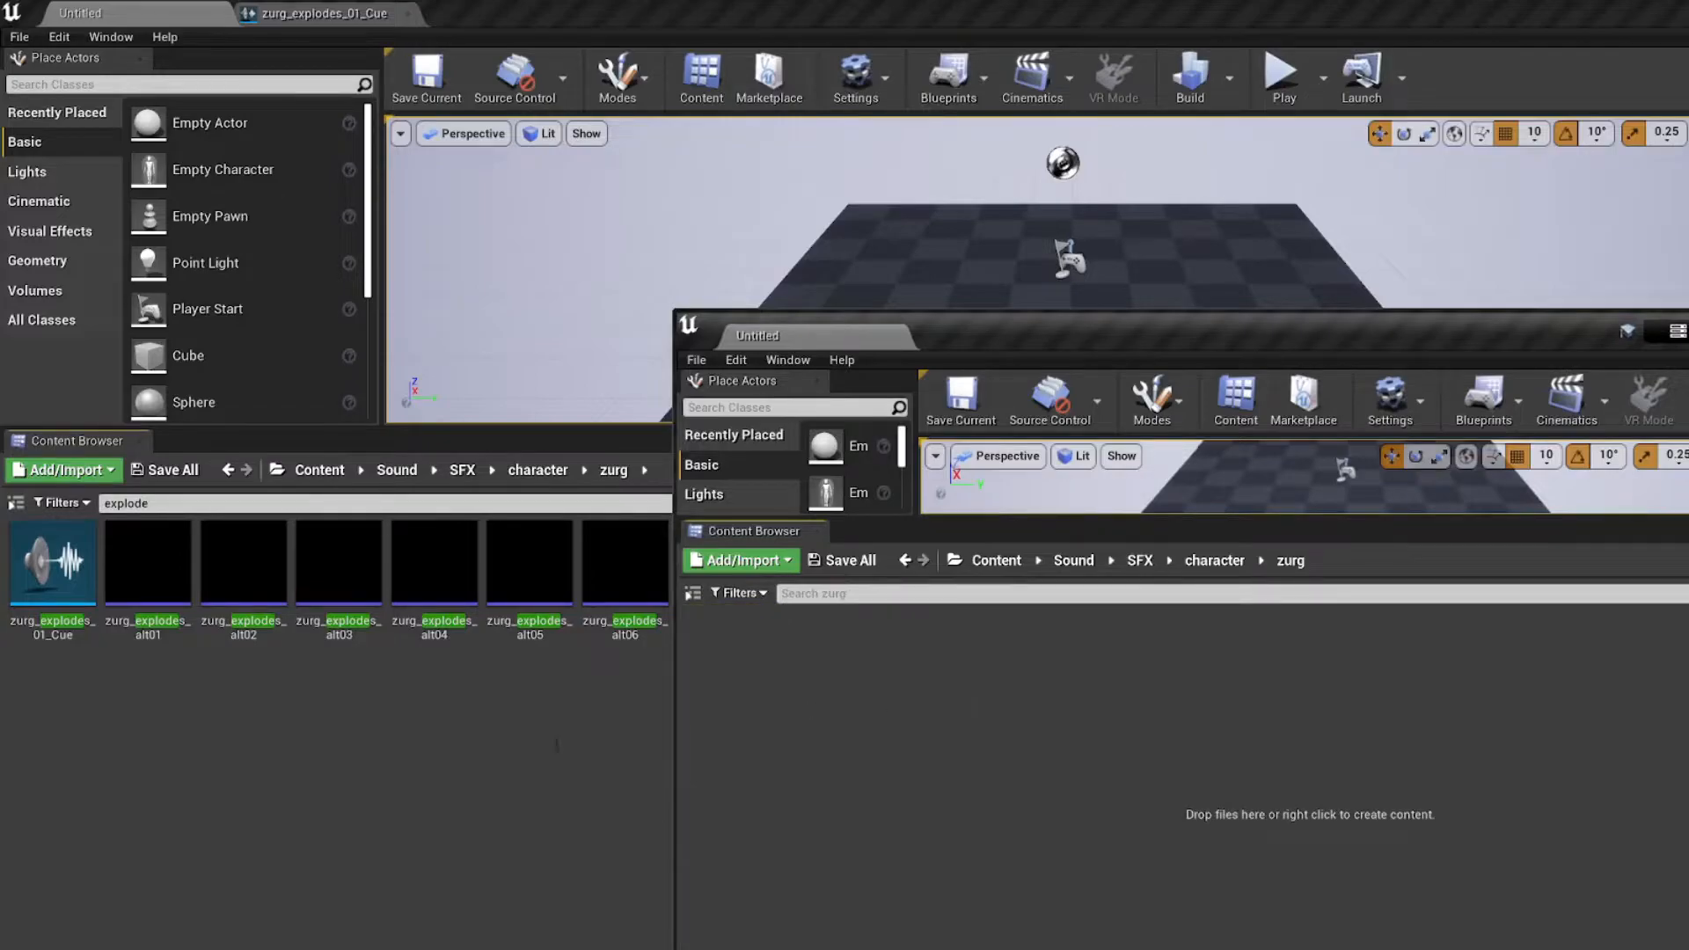
Step: Reveal zurg_explodes_01_Cue in its containing folder in the all-assets project, and return to the main template project
right_click(24, 602)
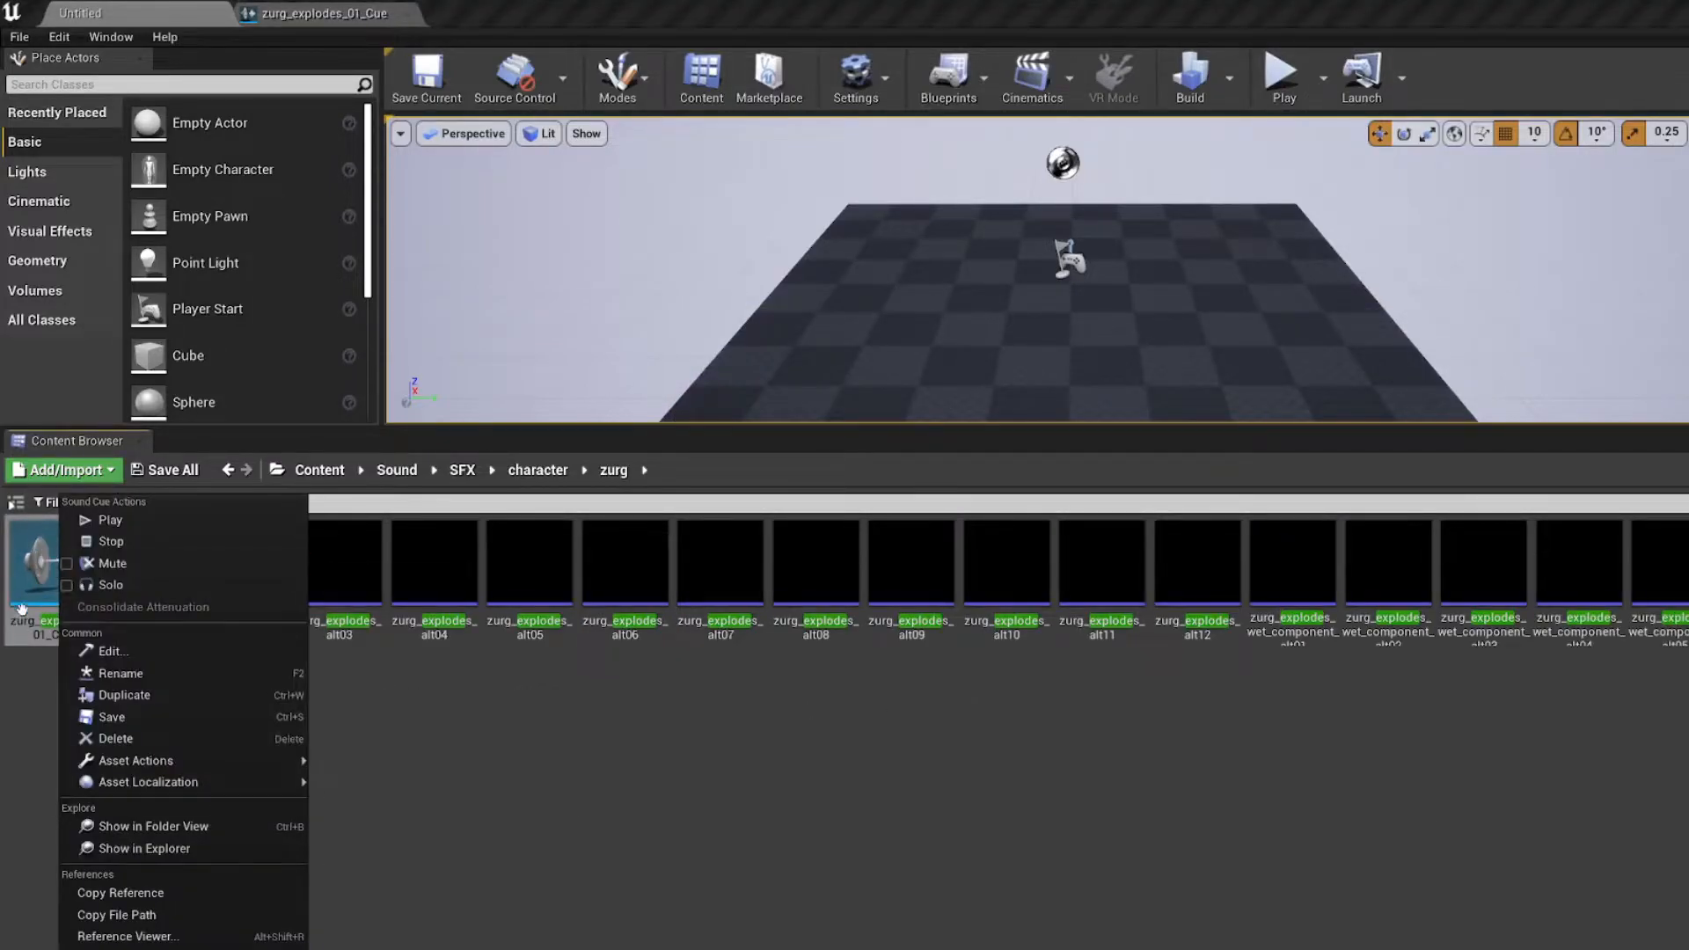
click(164, 335)
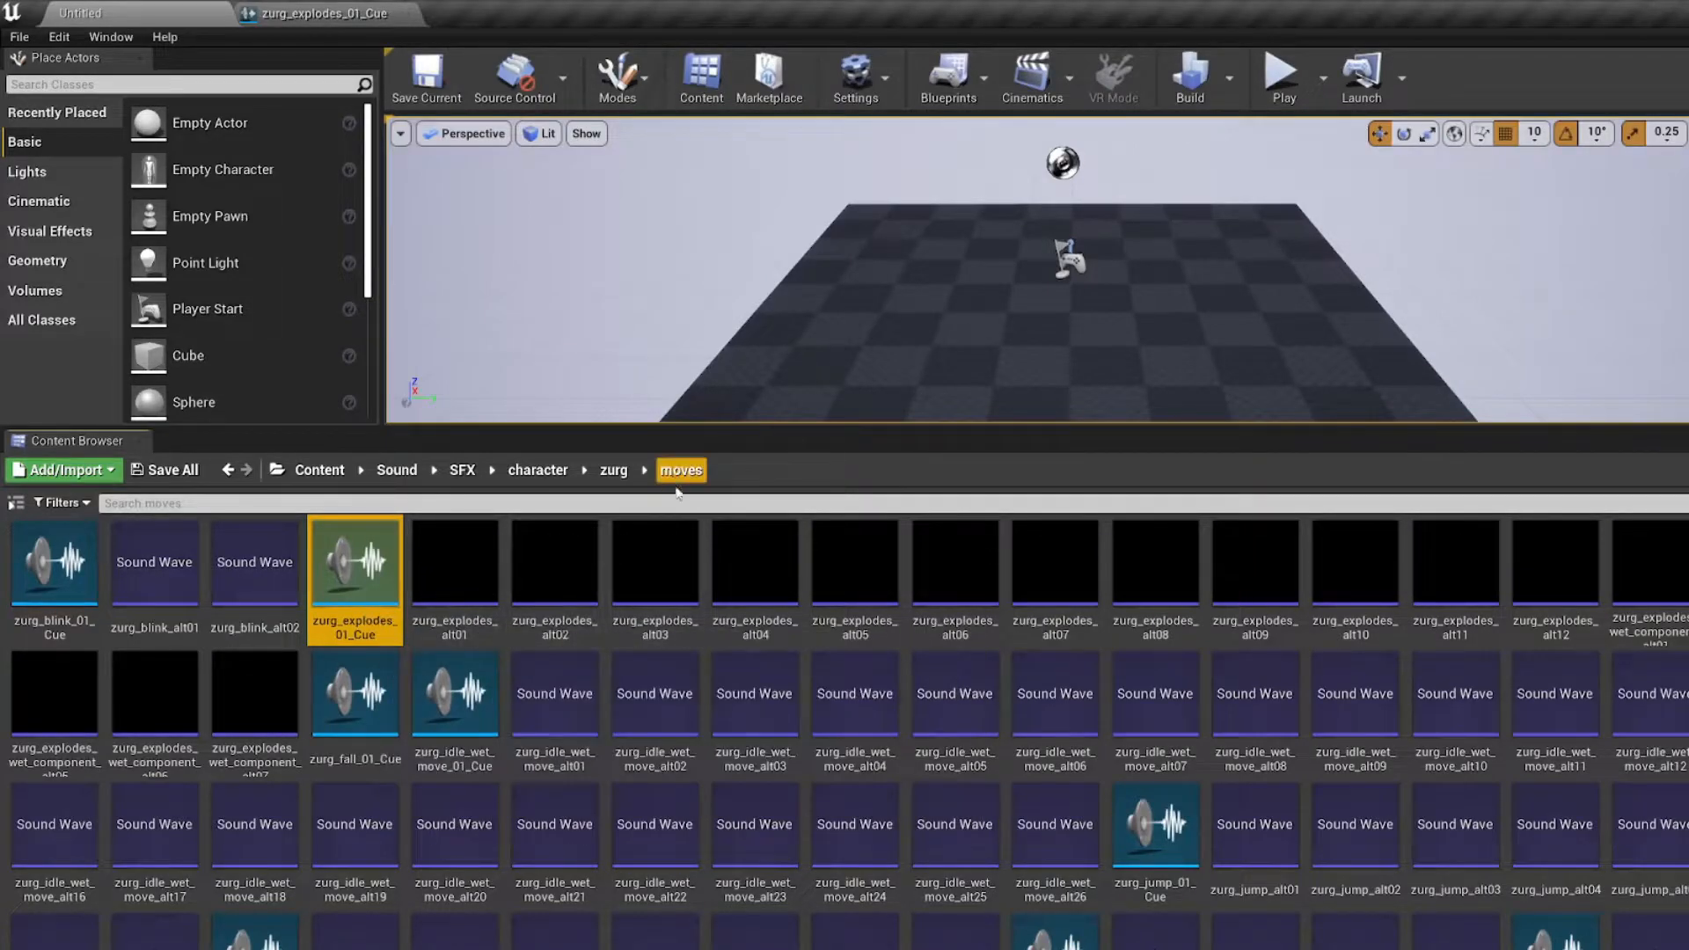
key(alt+Tab)
Step: Create a moves folder inside the zurg folder and open it
right_click(855, 651)
click(850, 657)
key(ctrl+n)
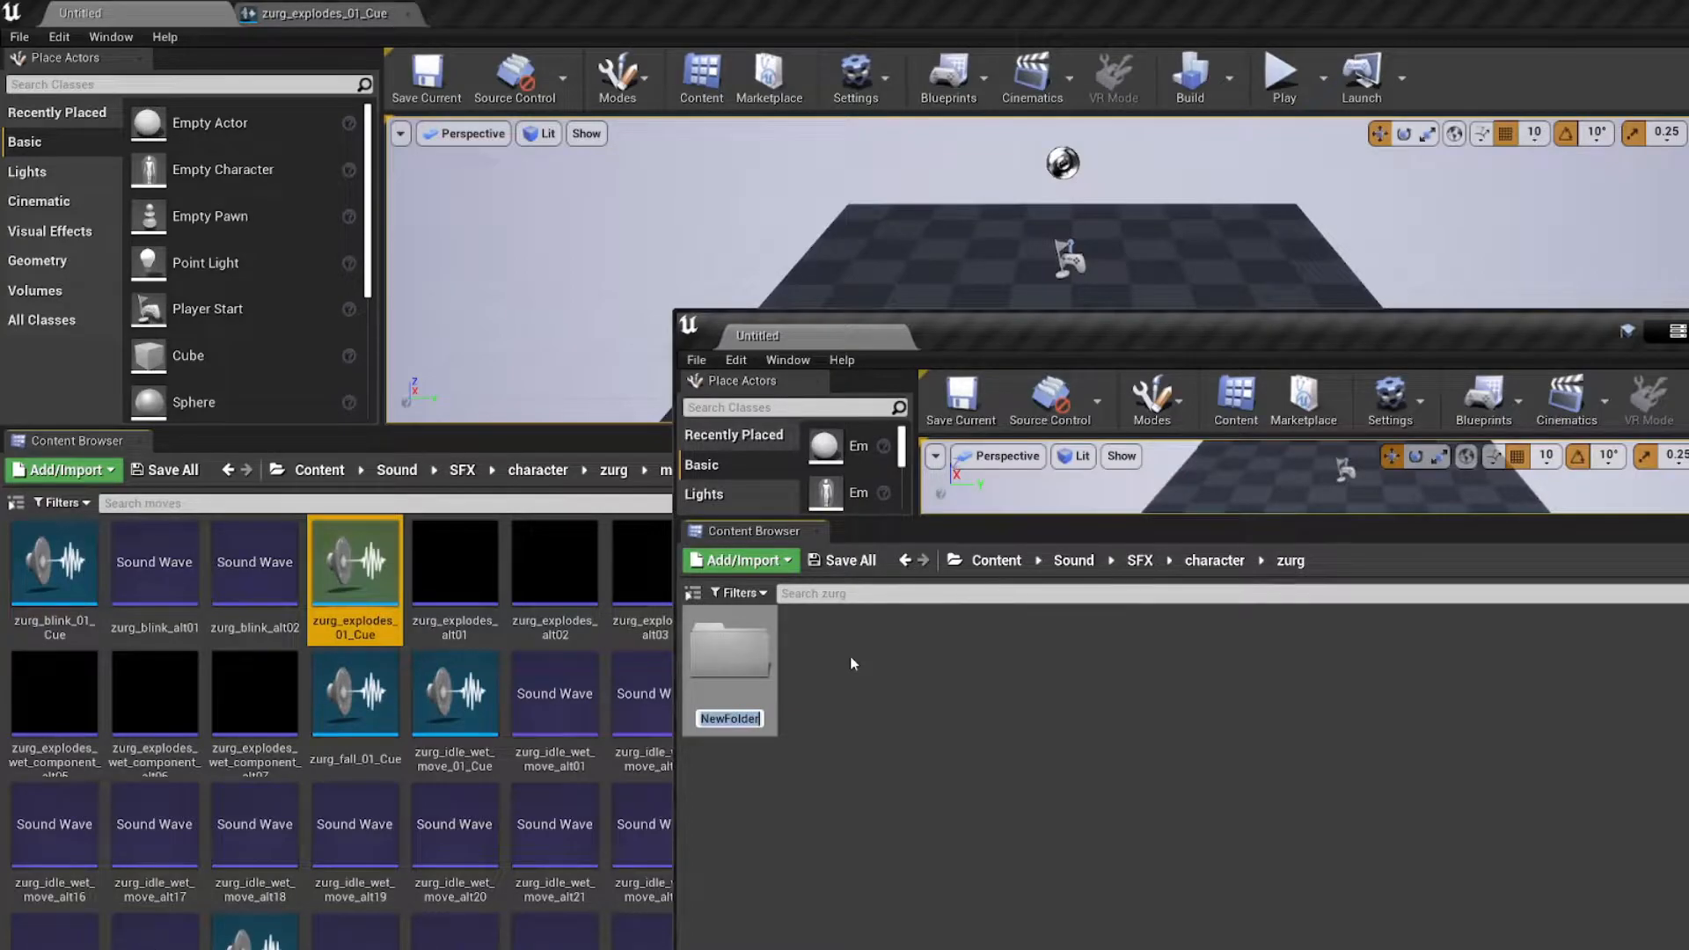
text(zur)
key(BackSpace)
key(BackSpace)
key(BackSpace)
text(mov)
mouse_move(1061, 350)
mouse_down()
mouse_move(1160, 342)
mouse_move(1076, 335)
mouse_up()
key(Return)
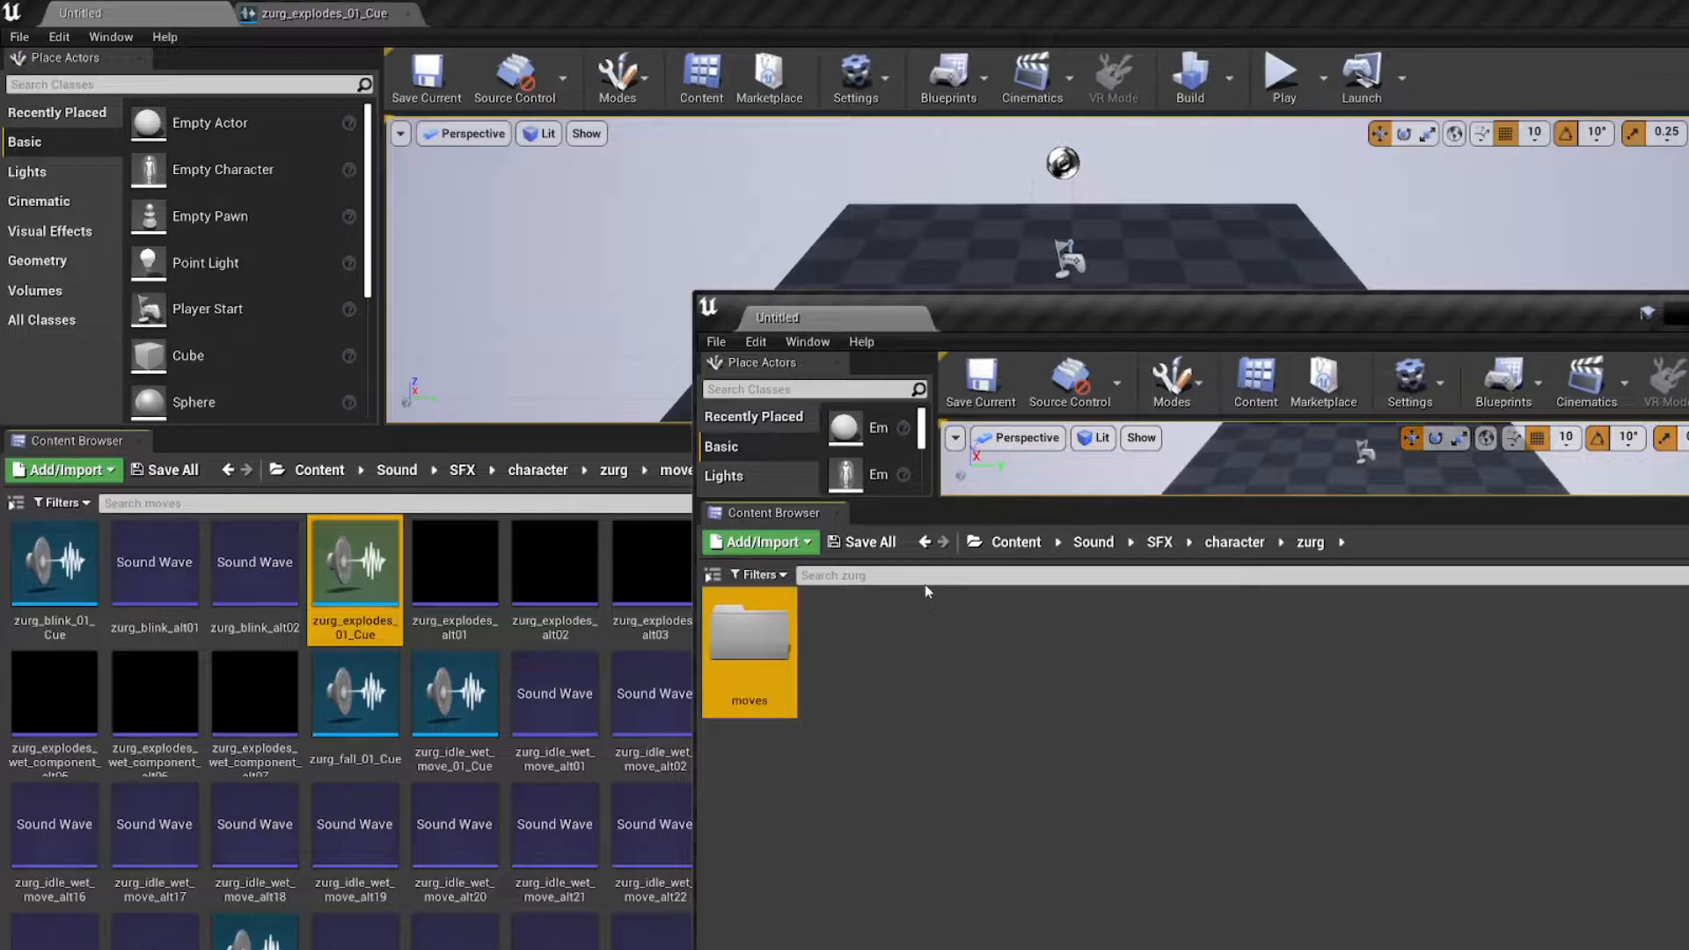
double_click(789, 682)
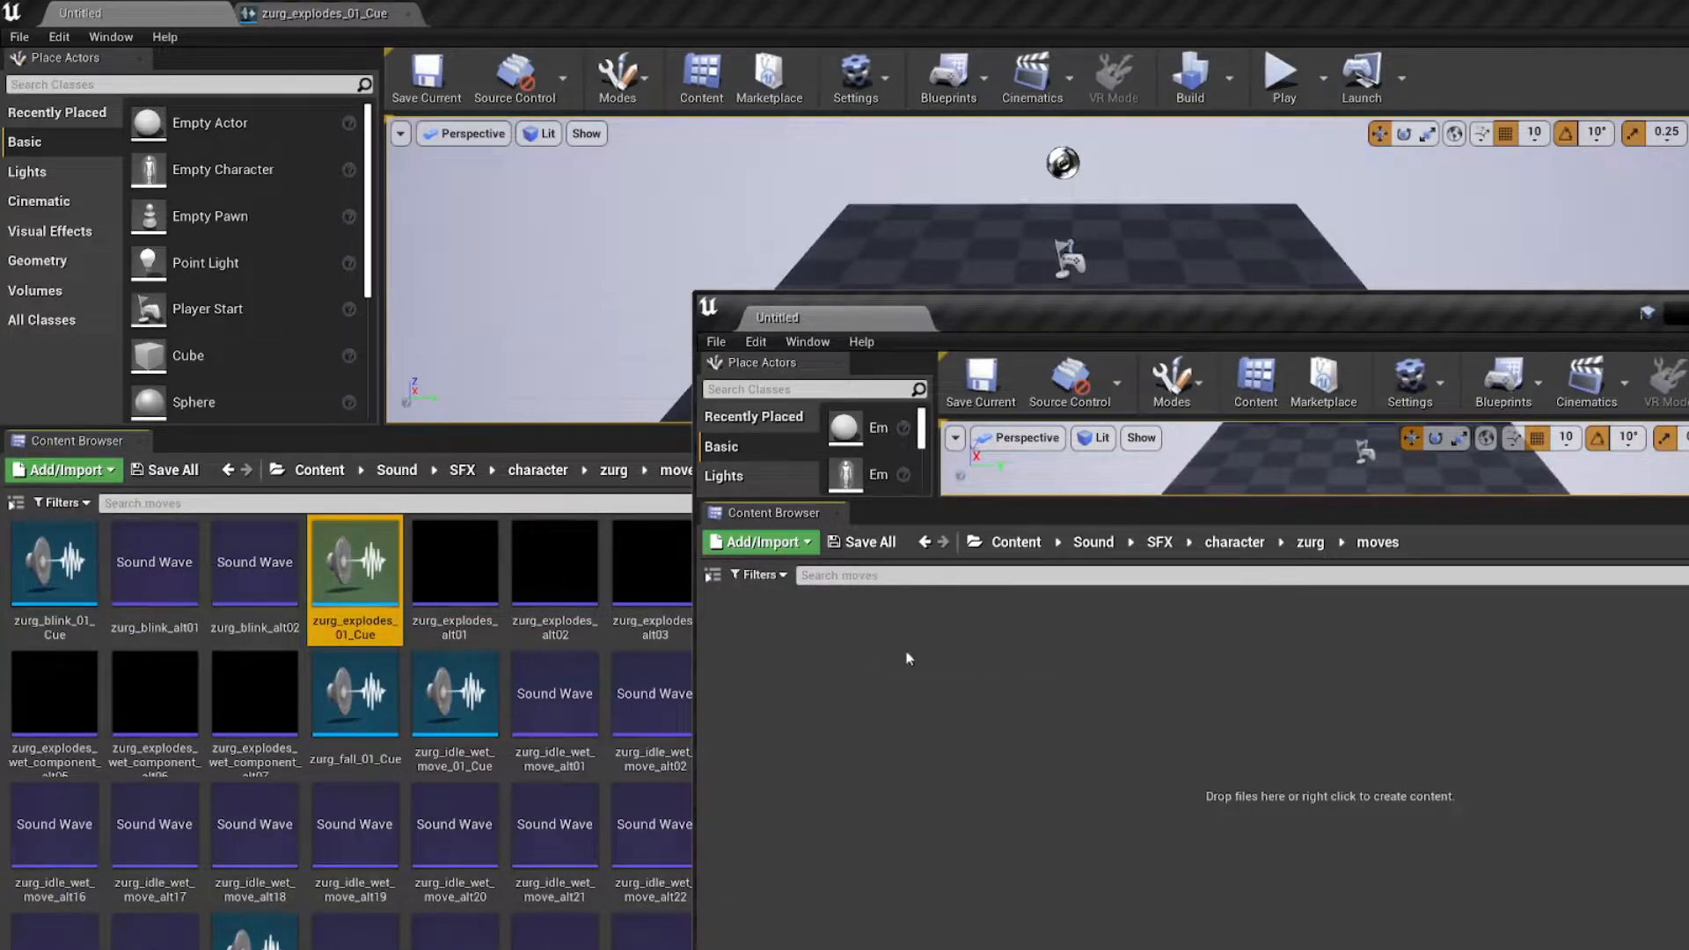
drag(986, 328, 843, 319)
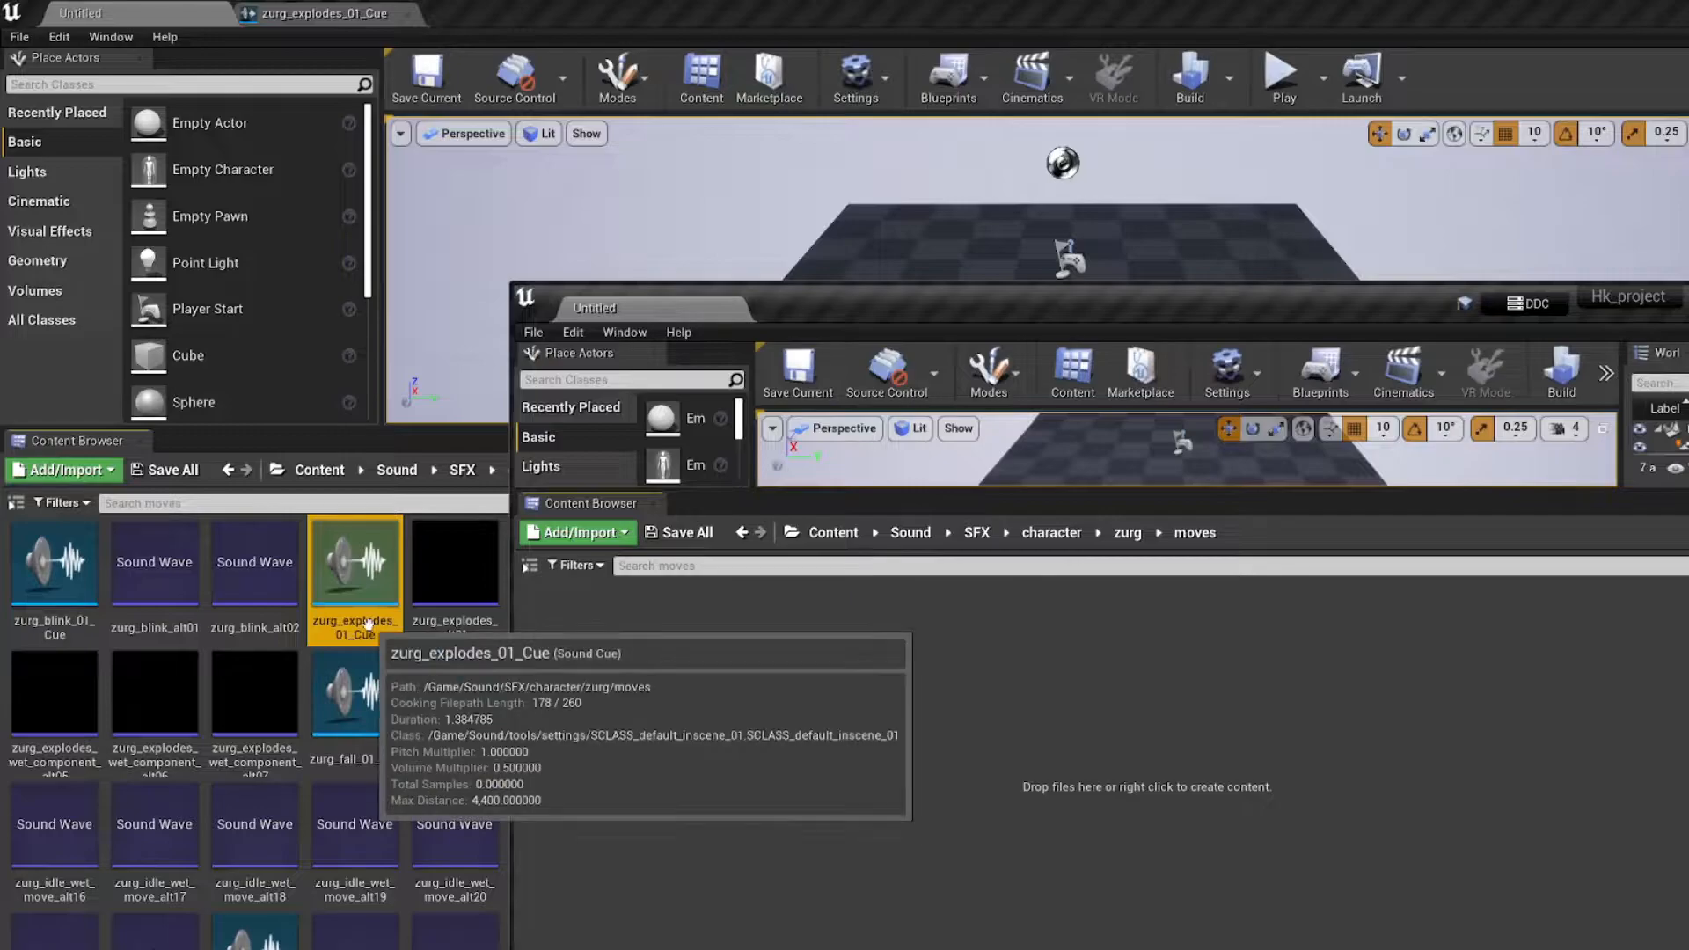
drag(373, 621, 390, 629)
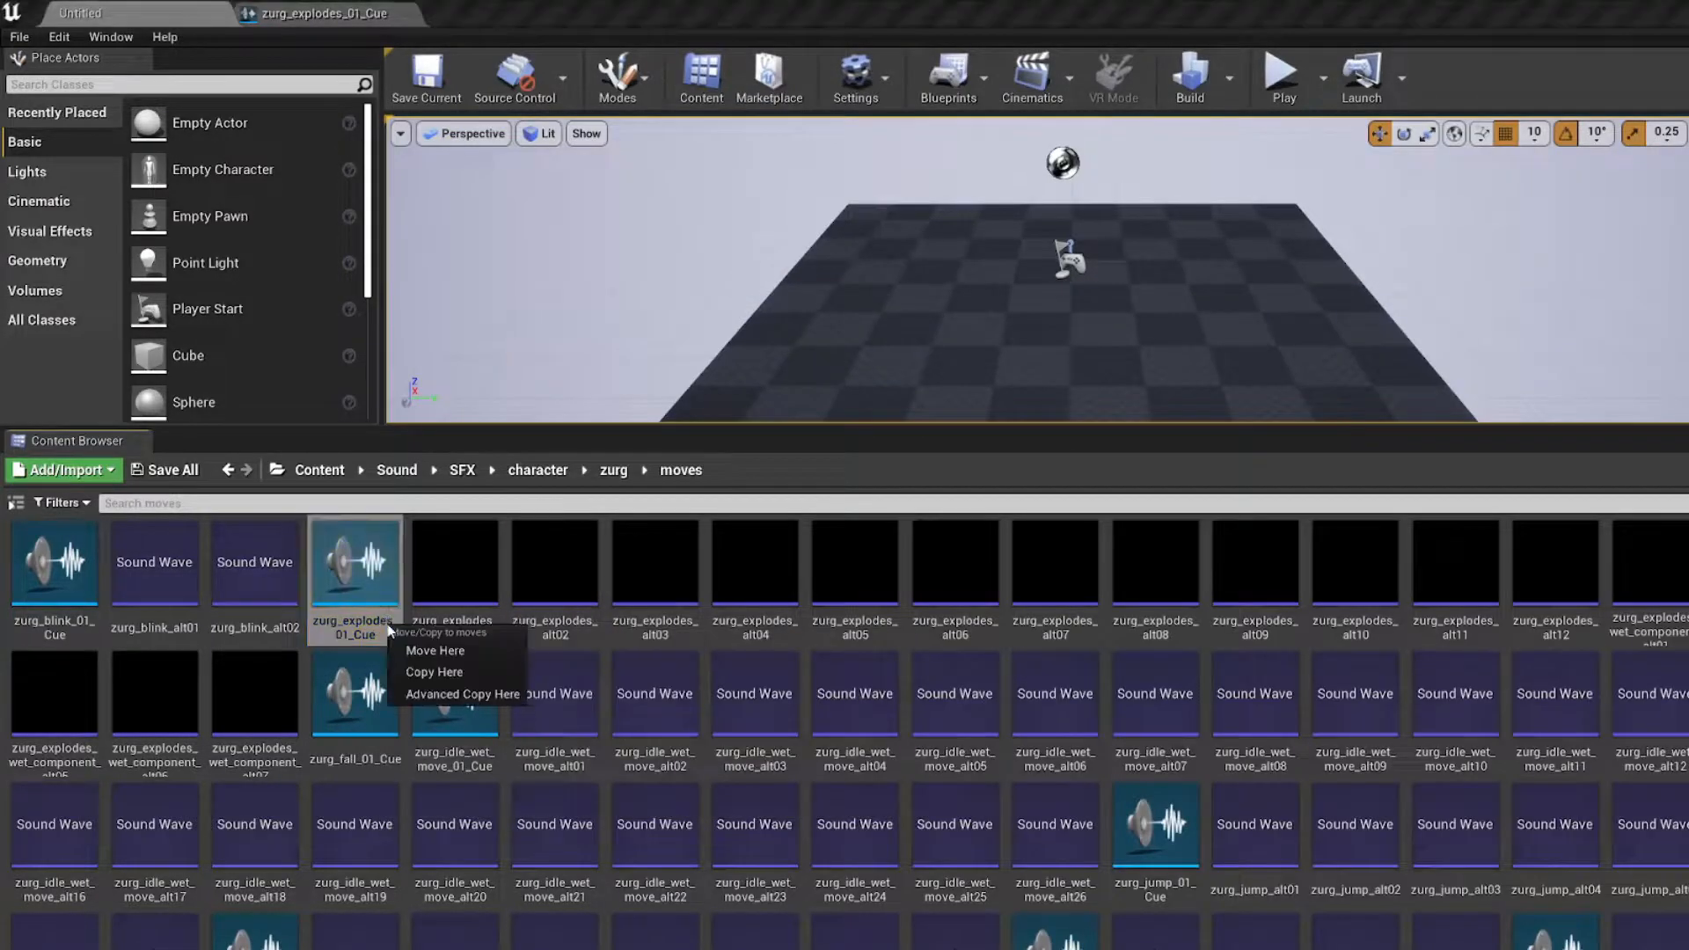
key(Escape)
key(alt+Tab)
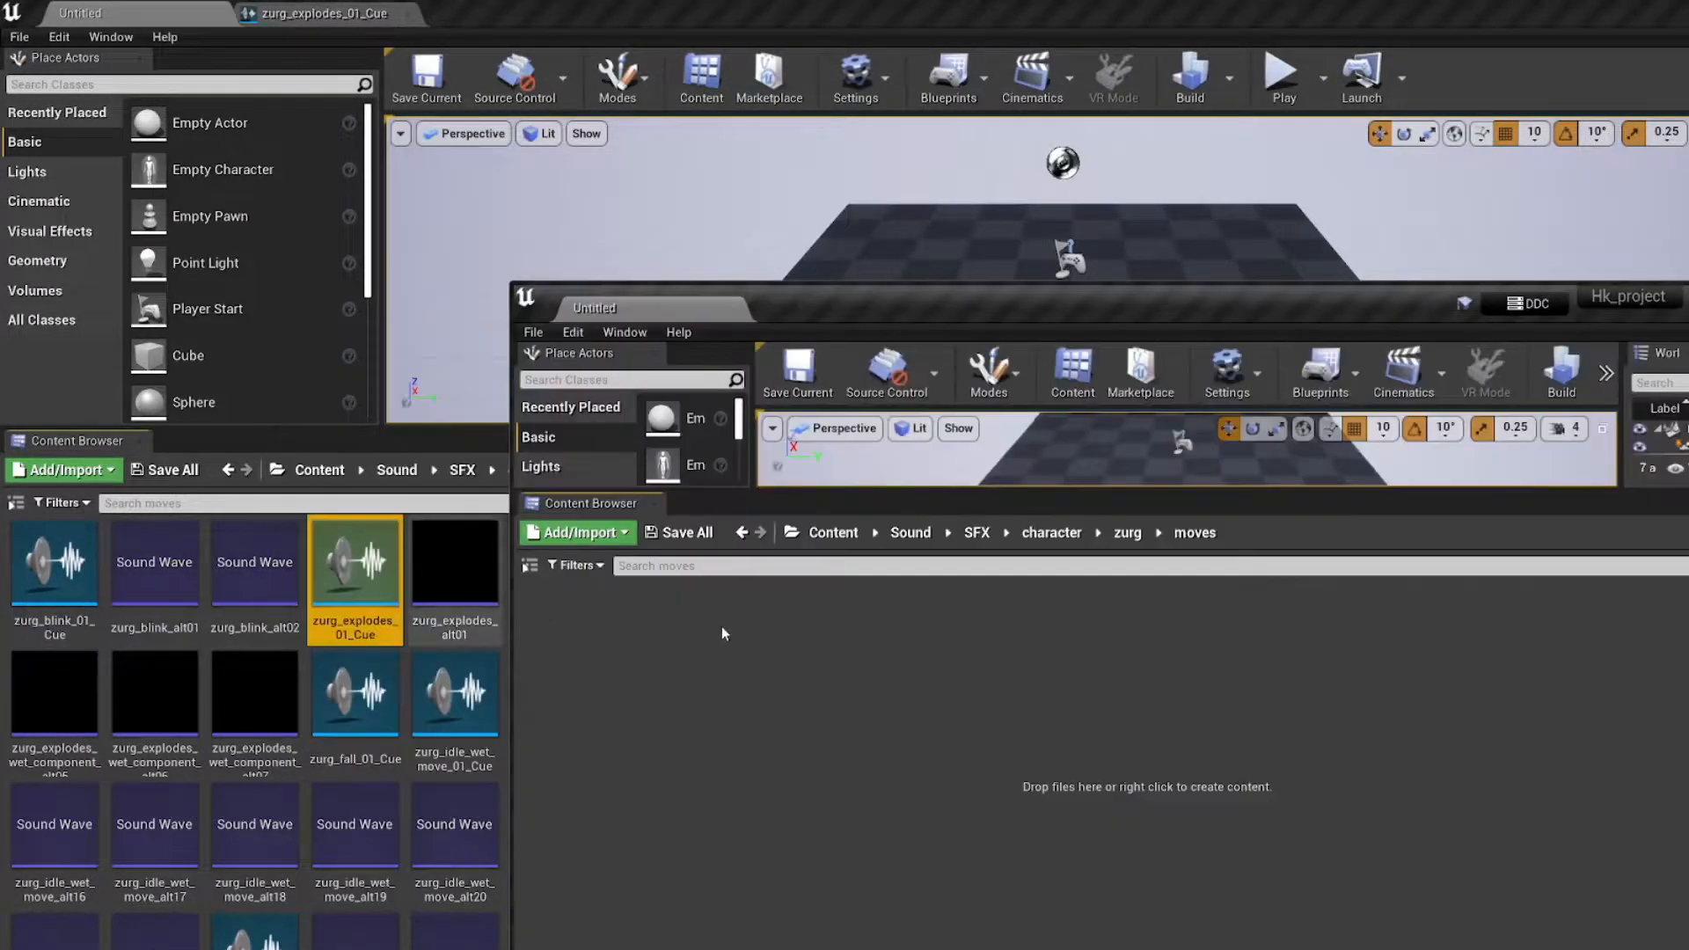
mouse_move(807, 308)
mouse_down()
mouse_move(843, 280)
mouse_move(799, 293)
mouse_up()
drag(1203, 301, 1140, 304)
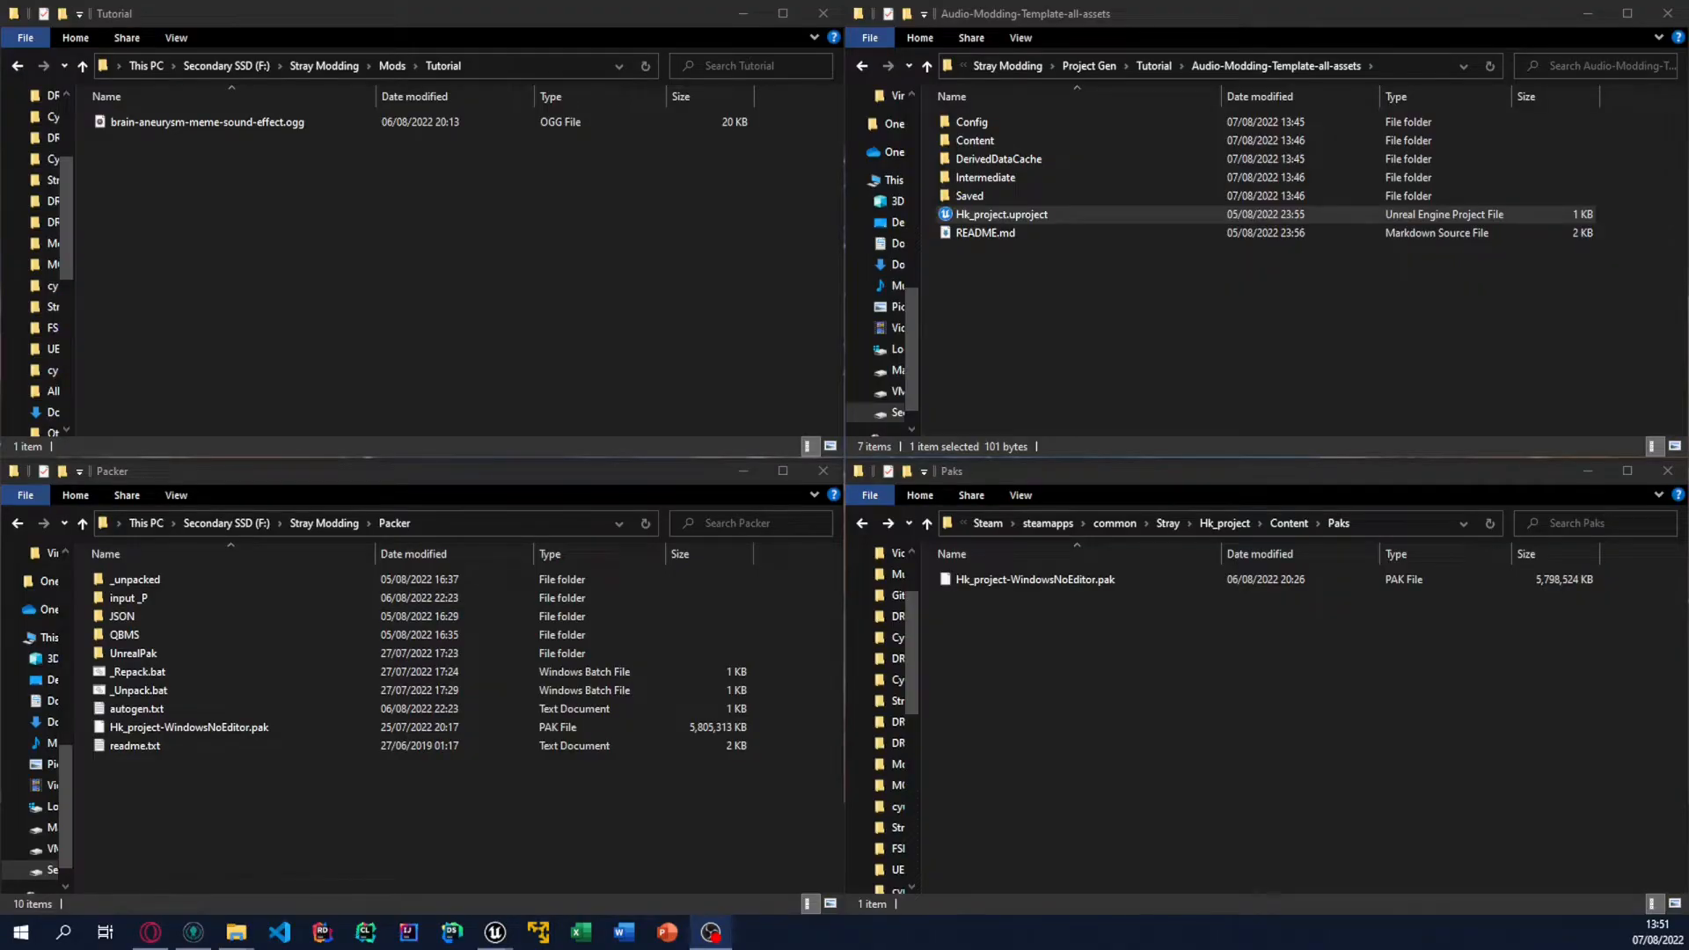
Step: In File Explorer, switch the Paks window to the Audio-Modding-Template-main project and open its Content\Sound folder
click(1390, 63)
key(ctrl+c)
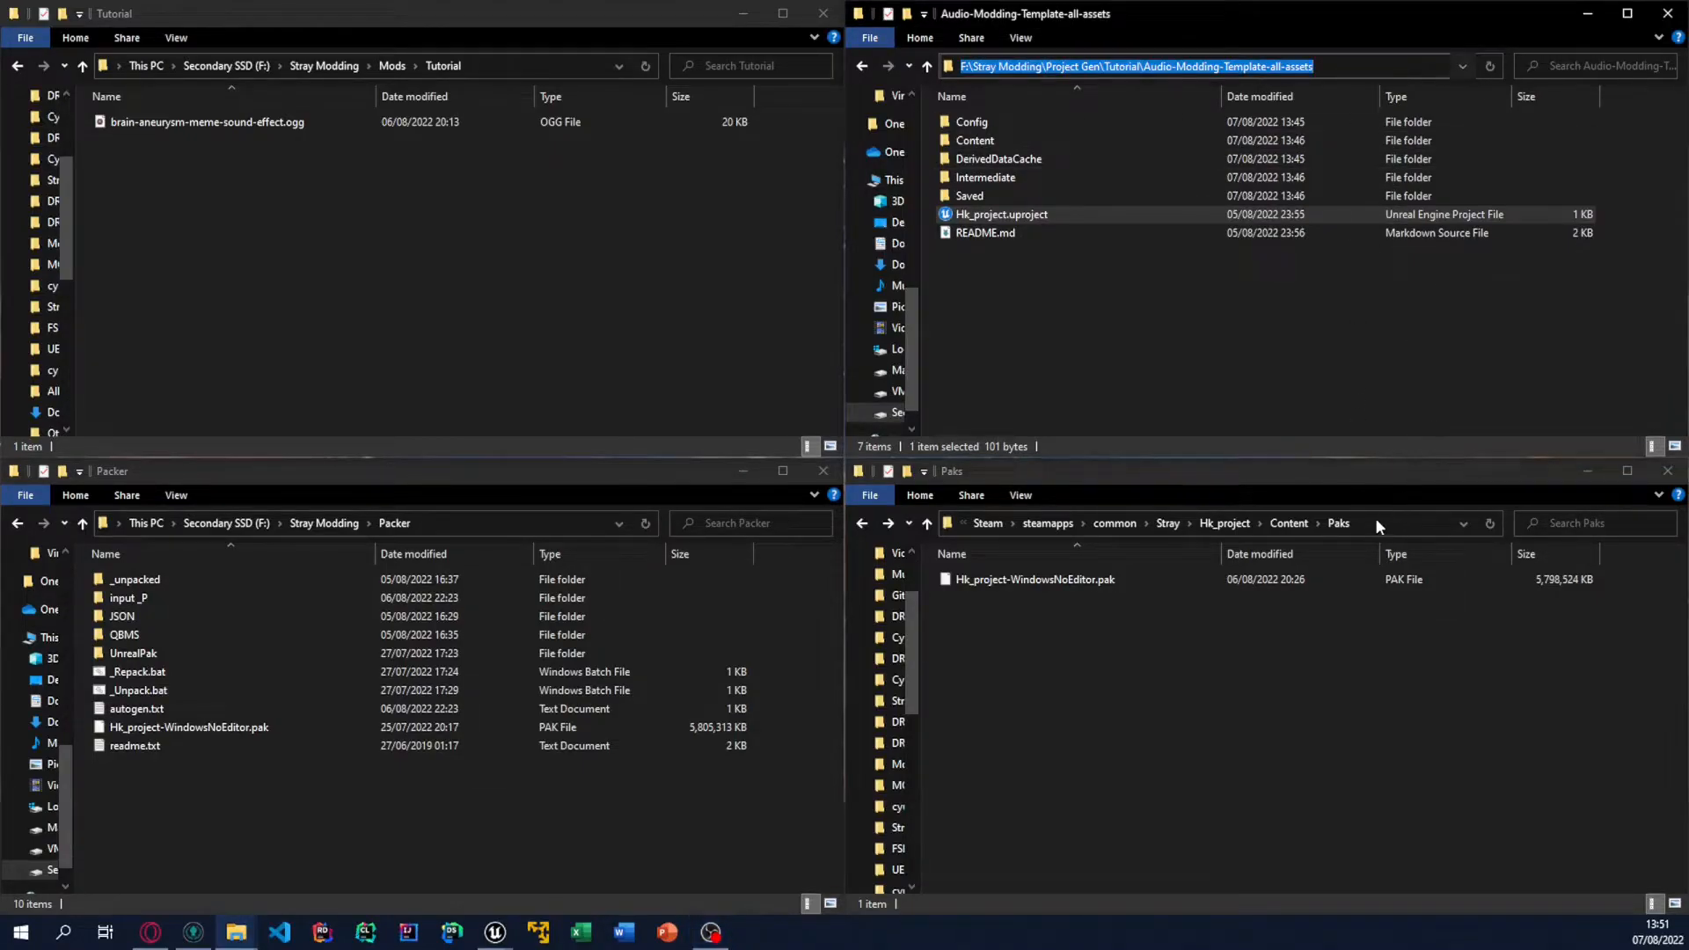
click(1377, 523)
key(ctrl+v)
key(Return)
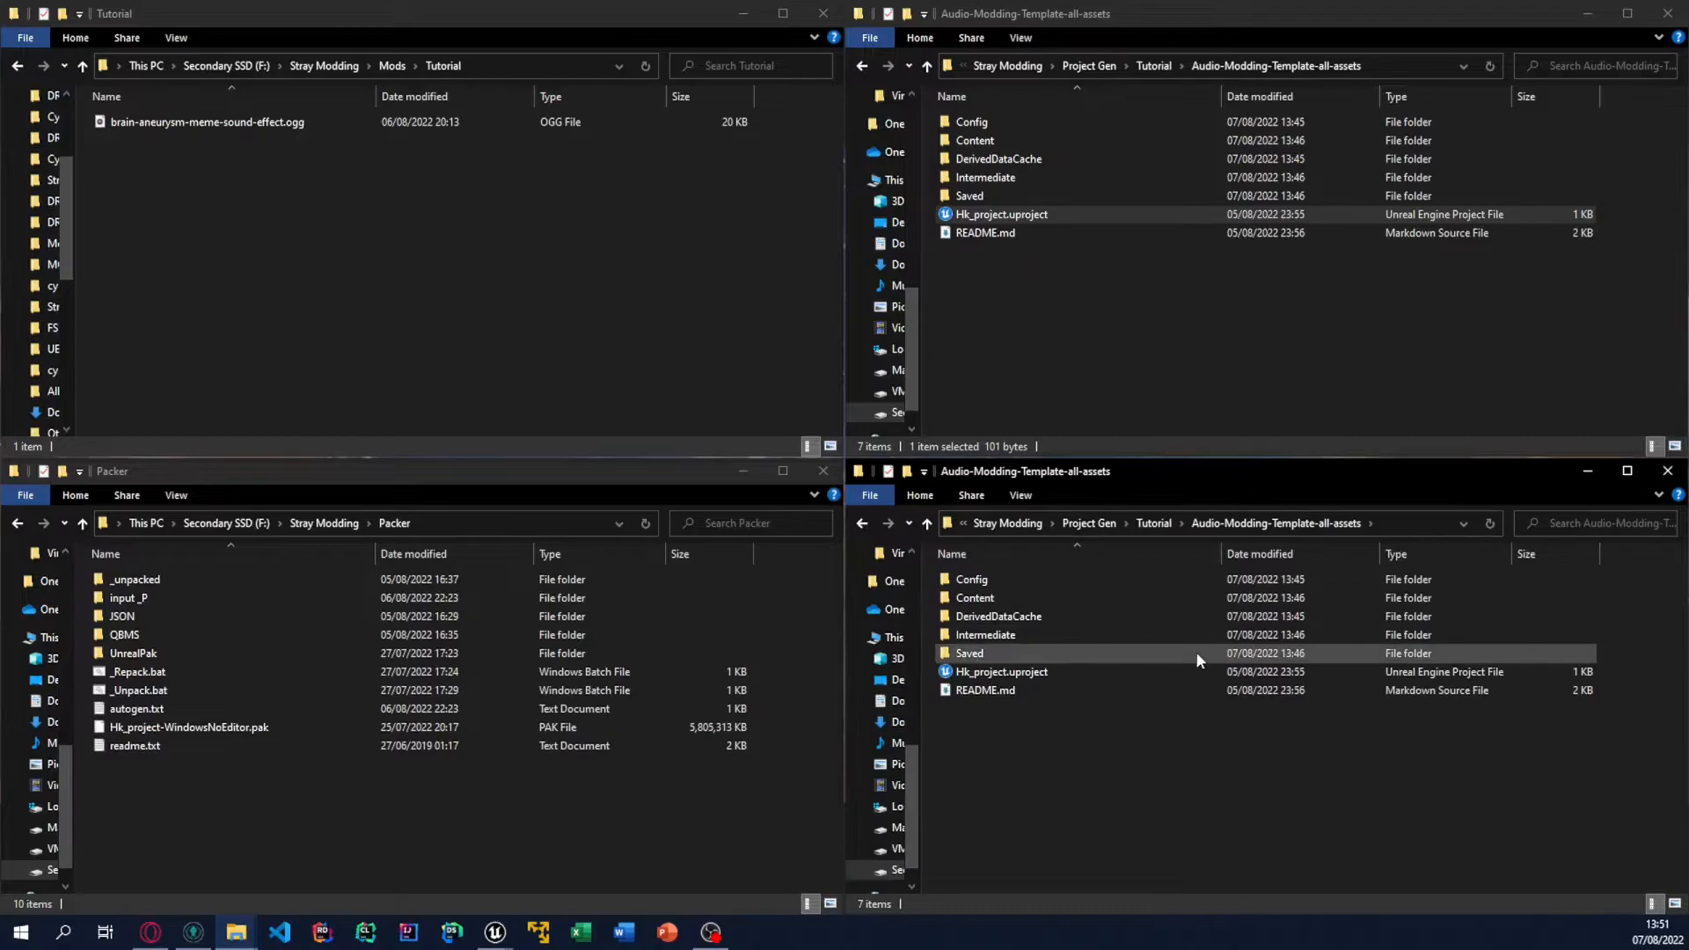
click(1144, 524)
double_click(1096, 599)
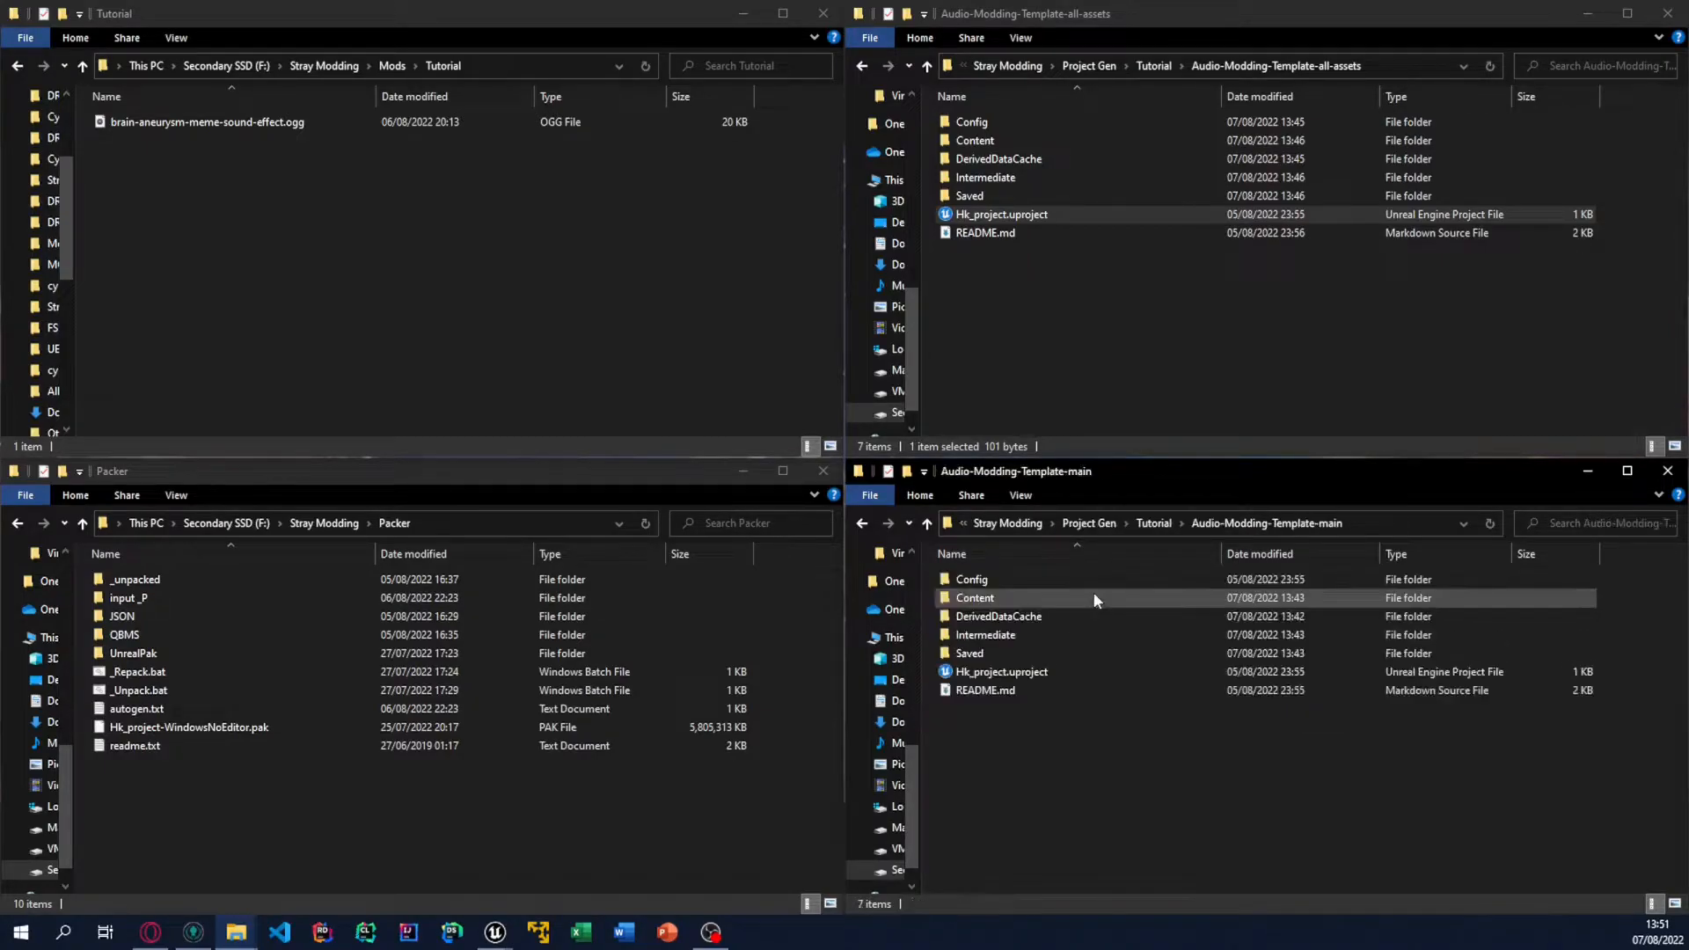
double_click(1095, 599)
double_click(1081, 616)
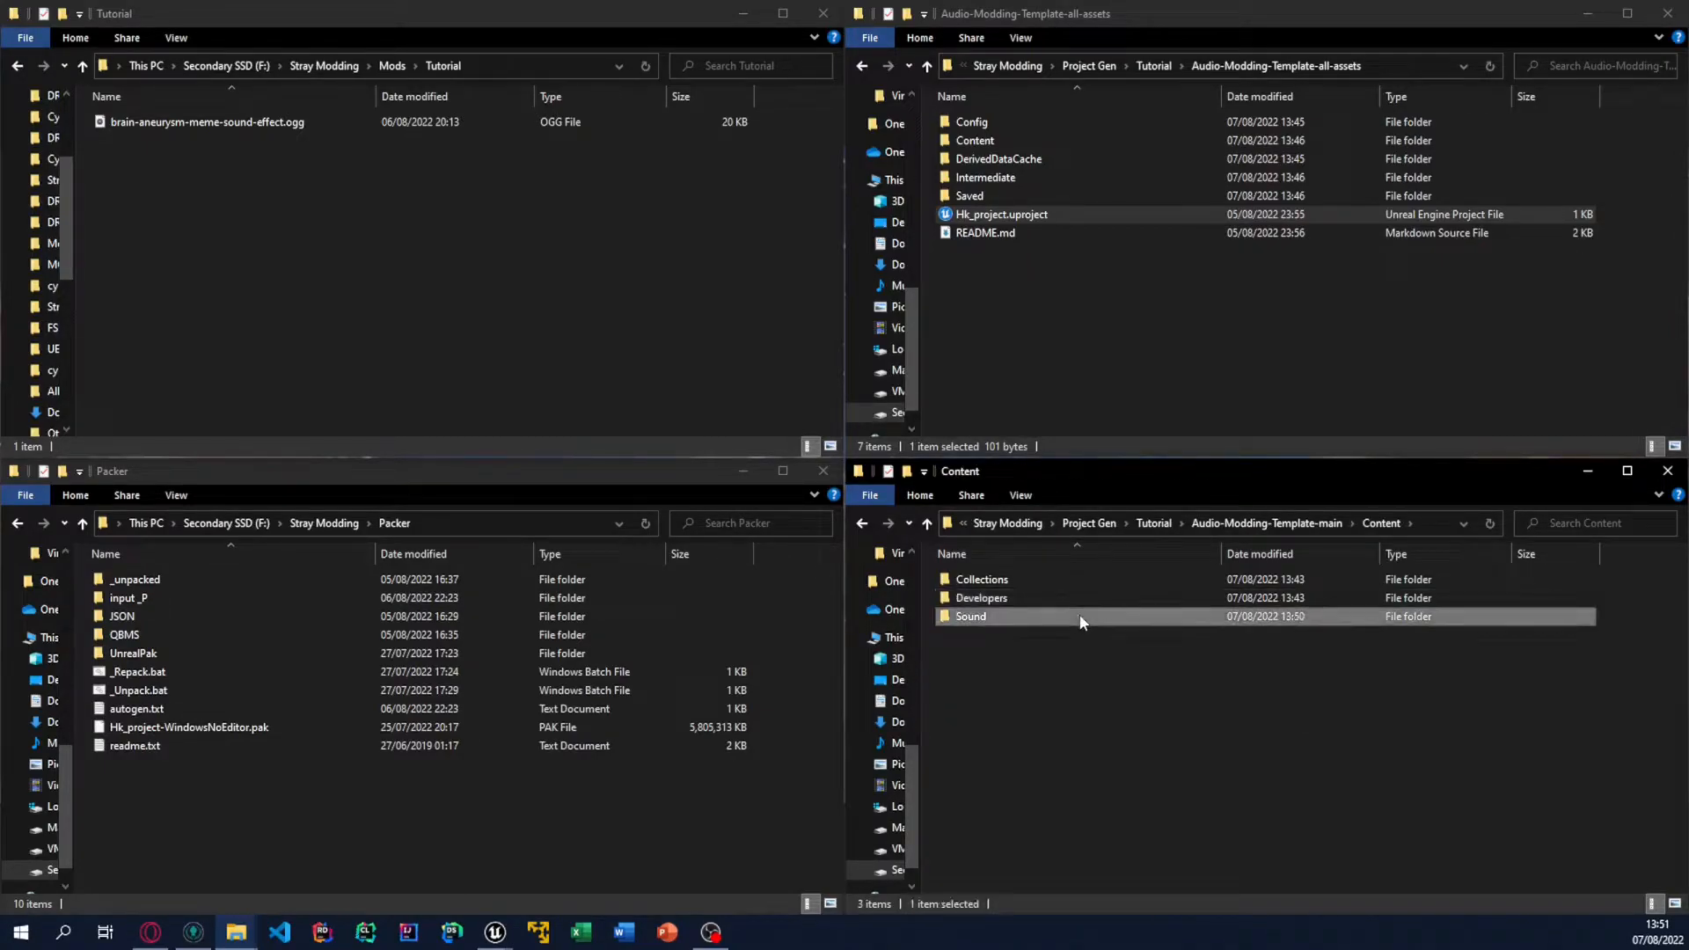
Step: In the Audio-Modding-Template-all-assets window, browse to Content\Sound\SFX\character\zurg\moves
double_click(1035, 141)
double_click(1036, 157)
double_click(1034, 123)
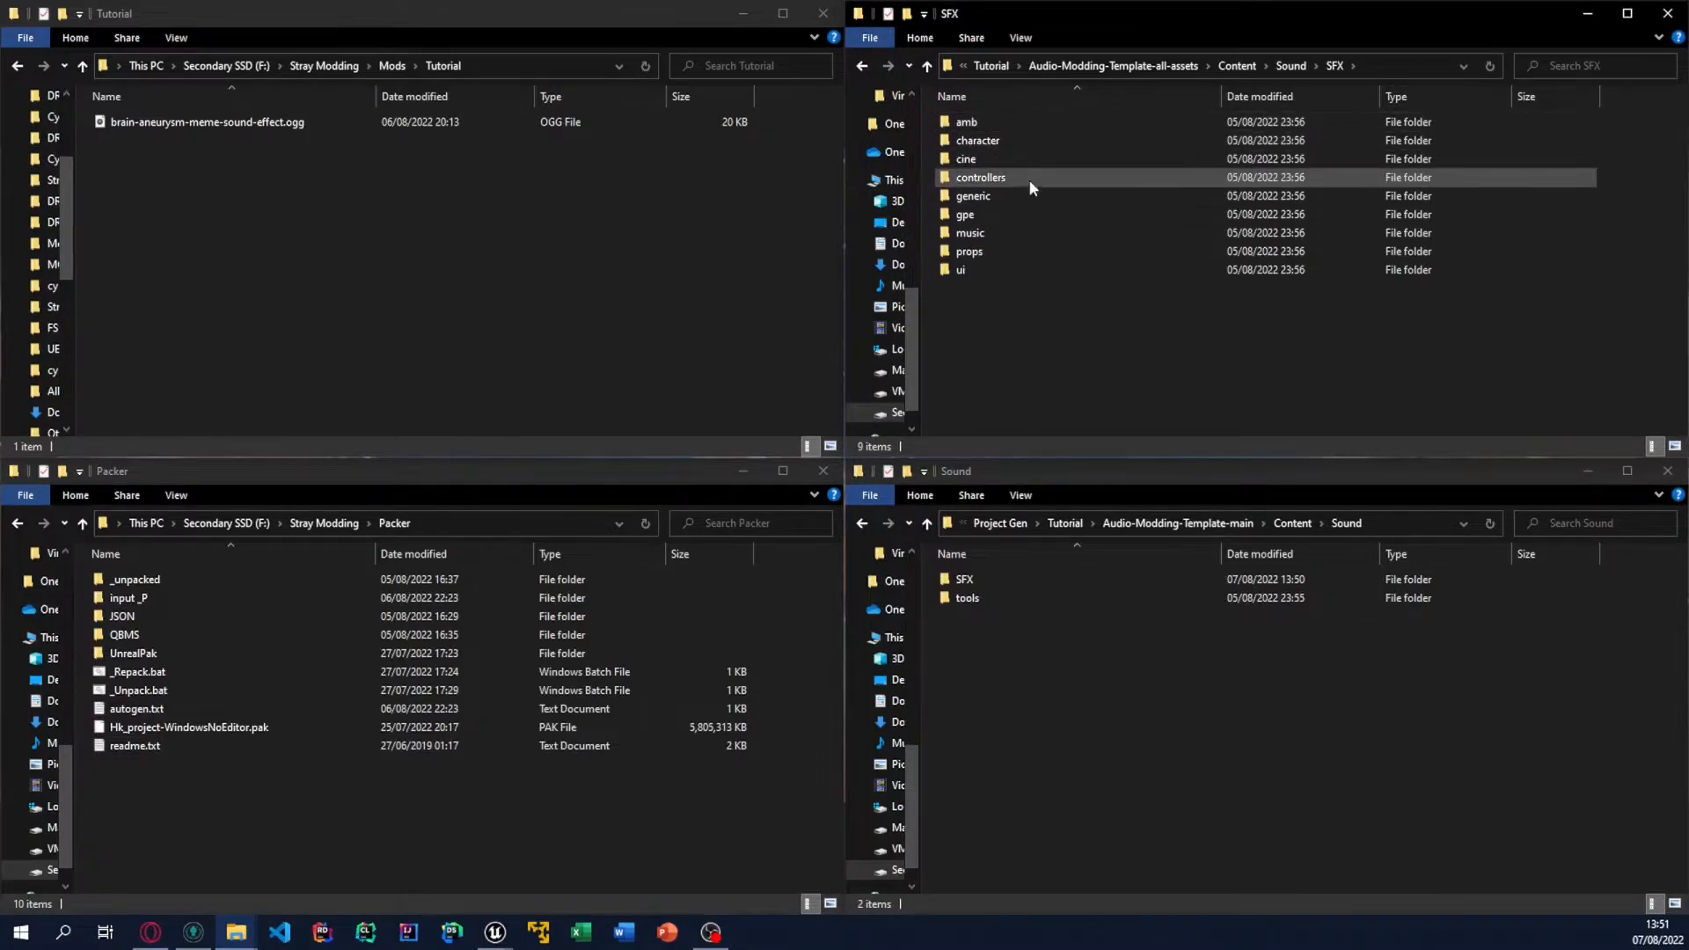
double_click(1024, 142)
double_click(1015, 244)
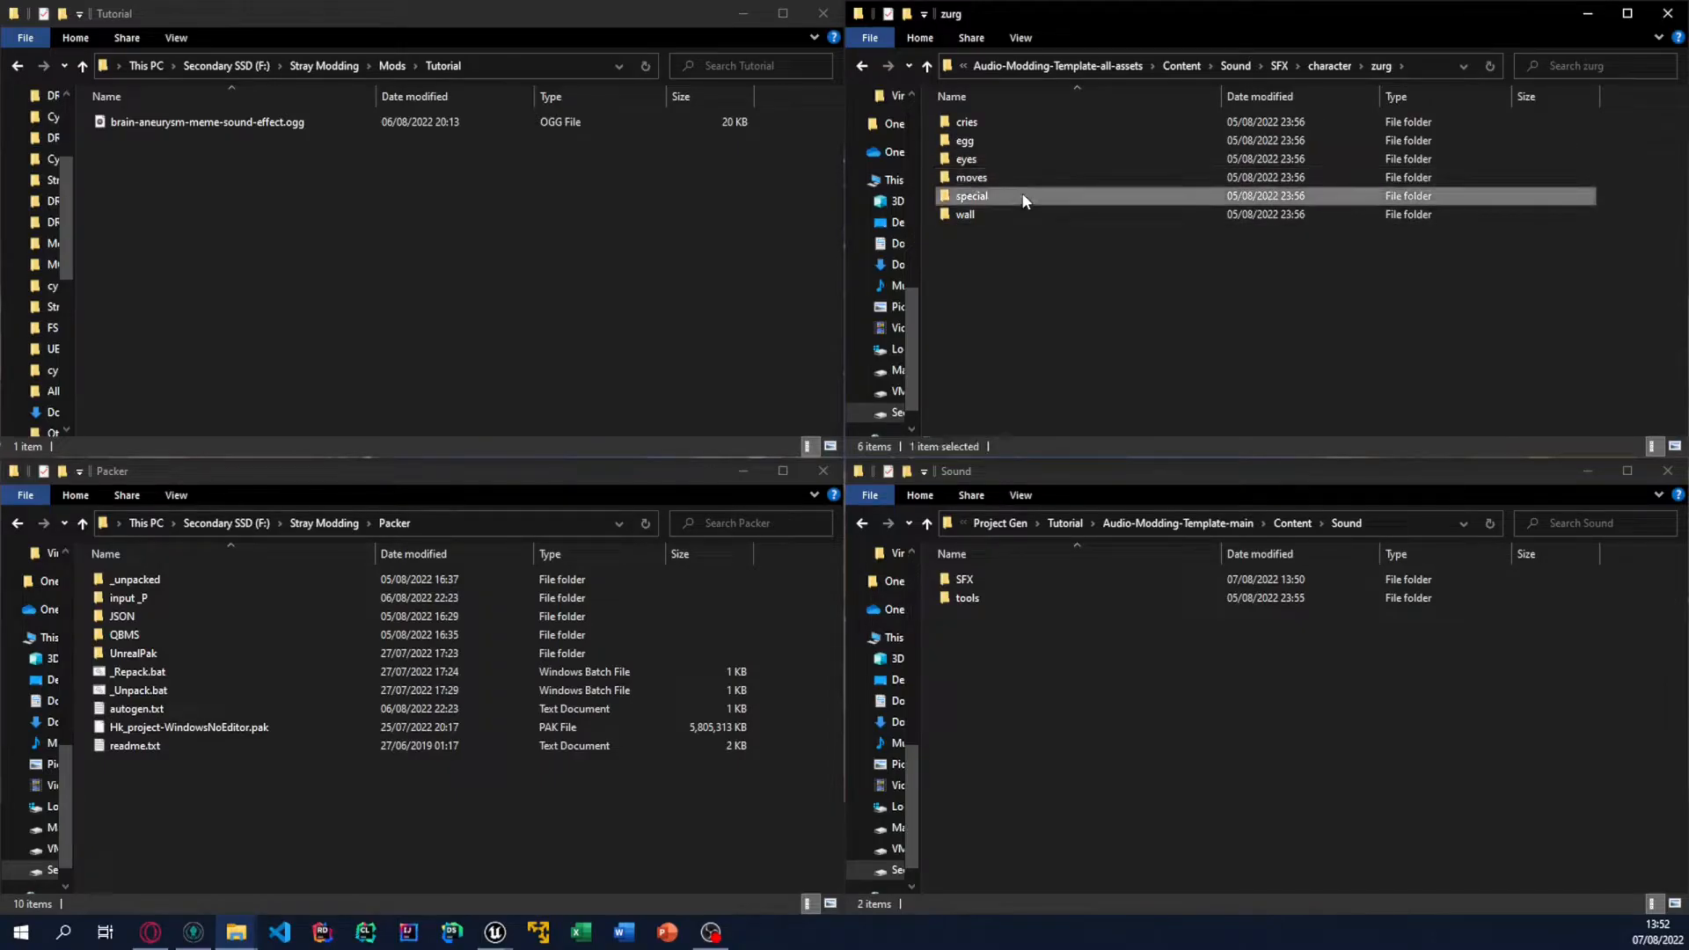
double_click(1020, 195)
click(1192, 65)
double_click(1047, 178)
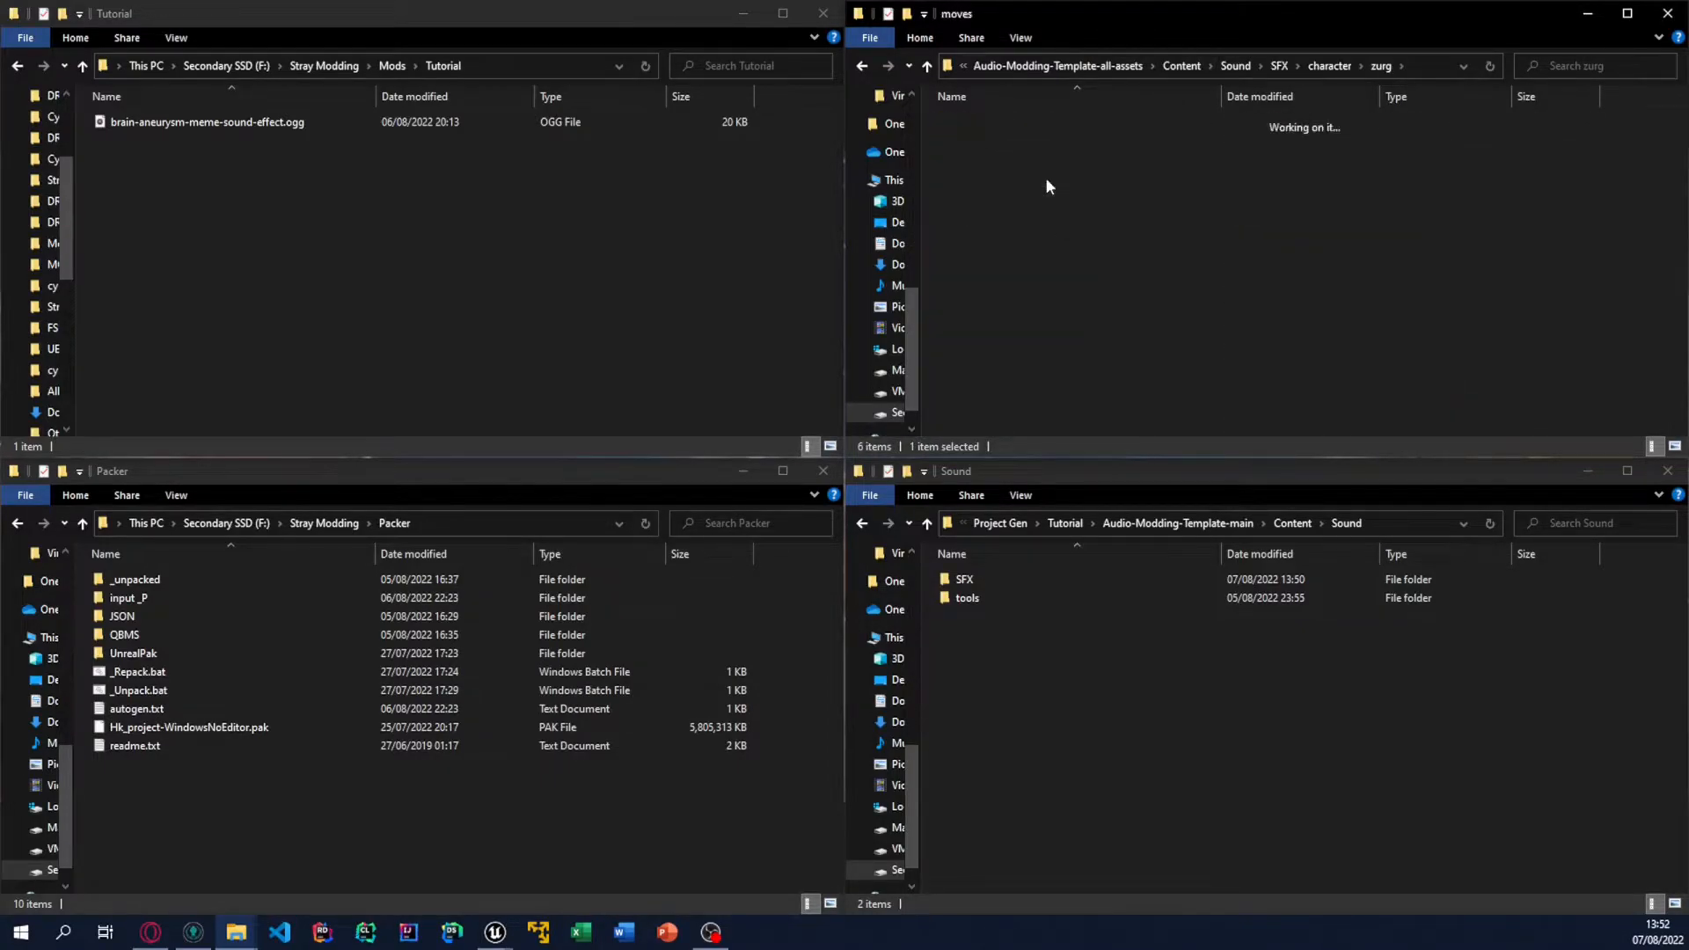
Step: Select and copy all zurg_explodes files, from zurg_explodes_01_Cue.uasset through zurg_explodes_wet_component_alt07.uexp
click(1086, 215)
scroll(1106, 240, down, 8)
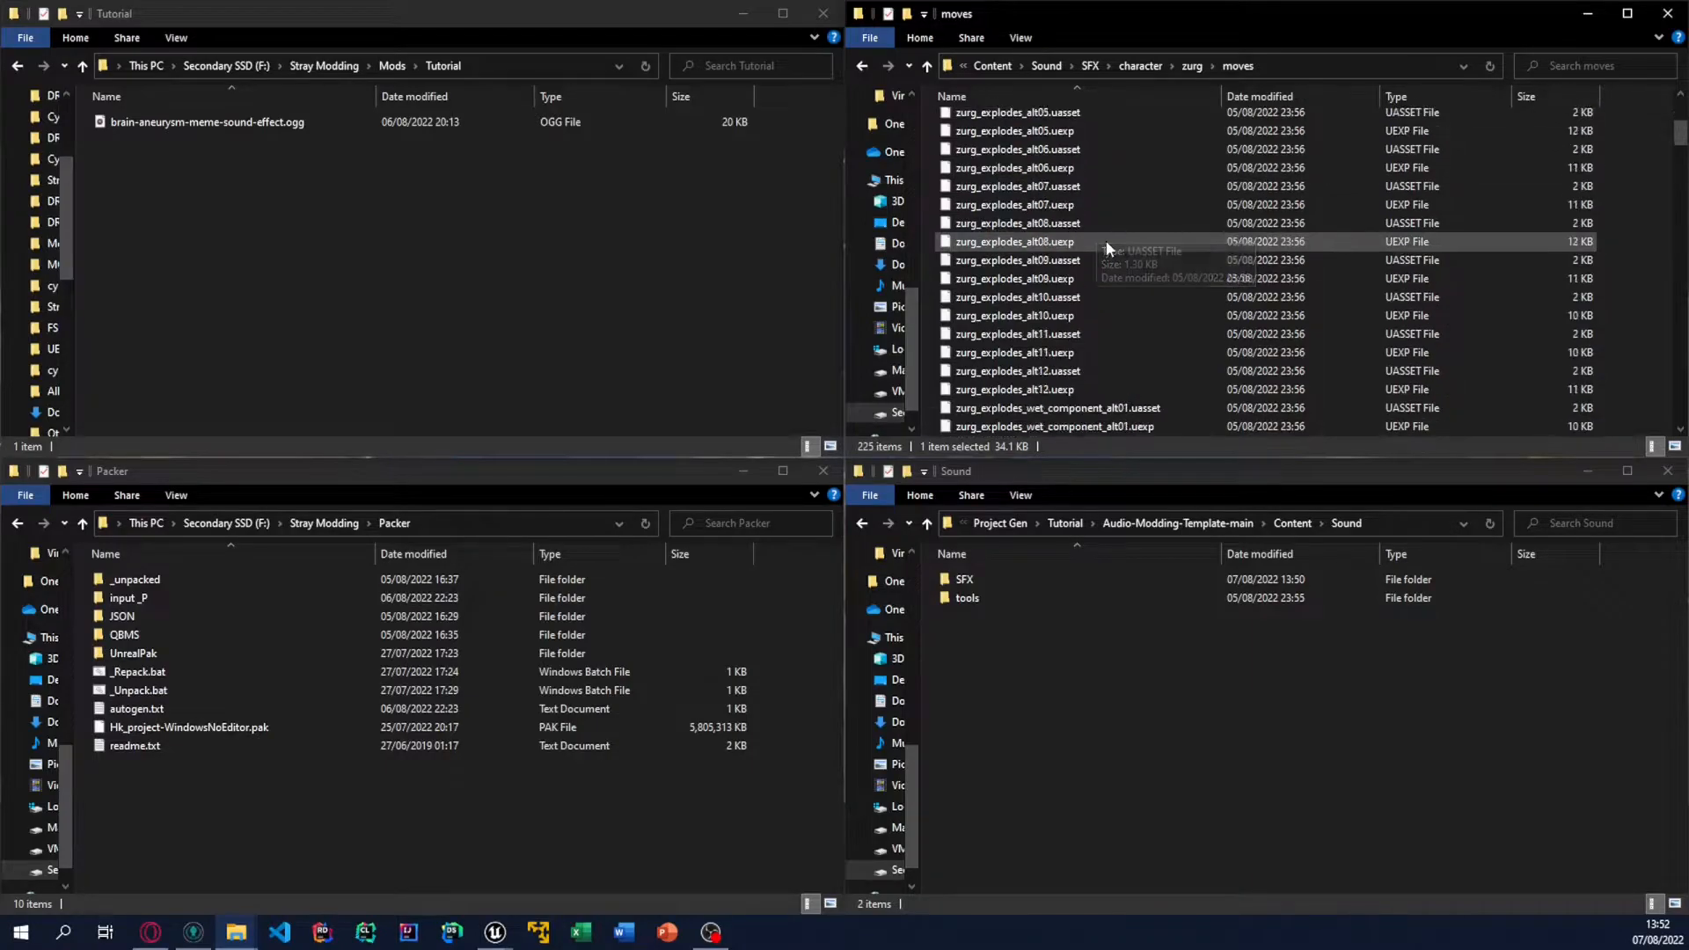
scroll(1092, 308, down, 3)
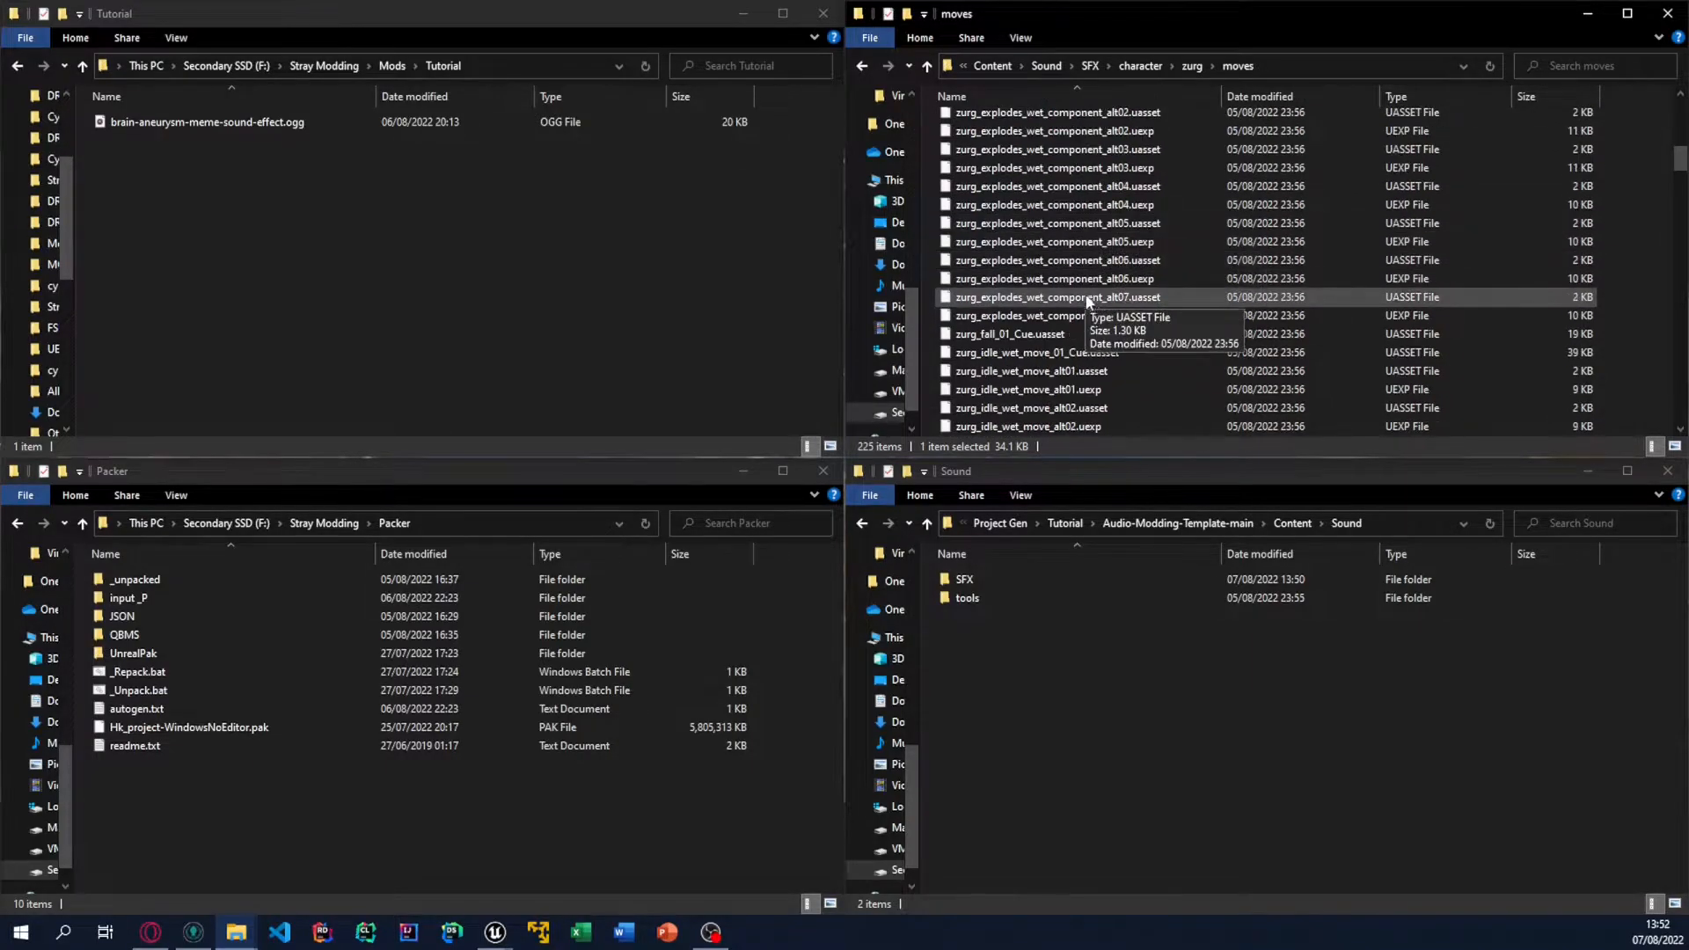
shift+click(1090, 303)
scroll(1116, 246, up, 10)
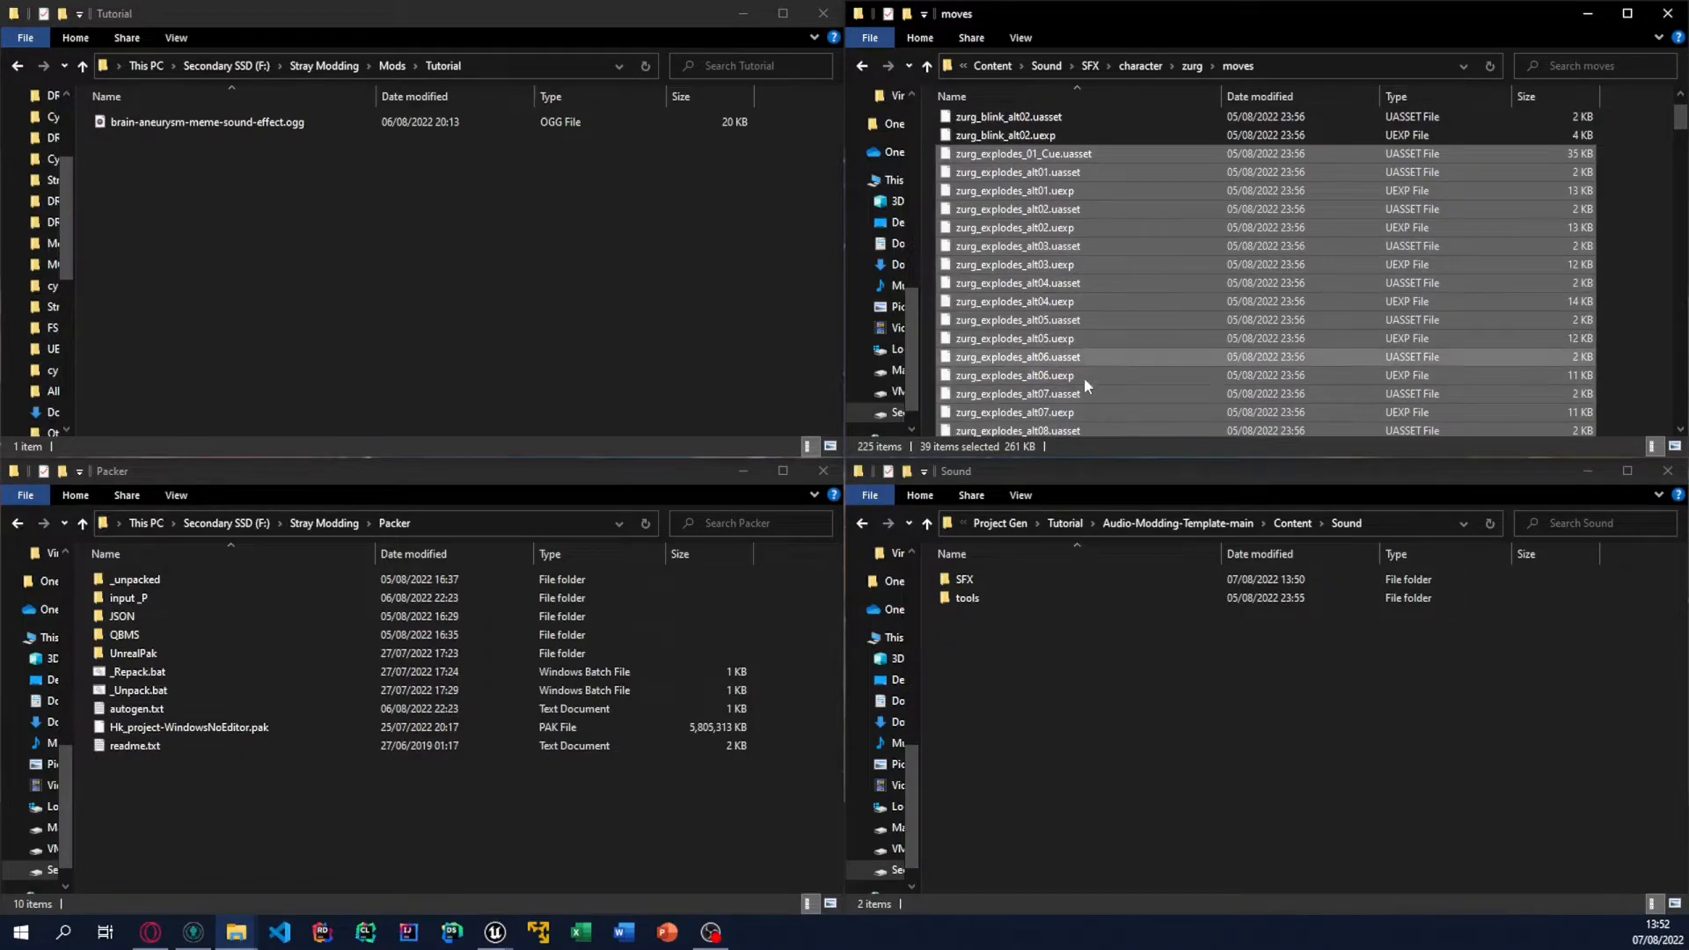
Step: Open SFX\character\zurg\moves in the Audio-Modding-Template-main project and paste the copied zurg_explodes files there
double_click(1098, 578)
double_click(1098, 579)
double_click(1097, 579)
double_click(1098, 579)
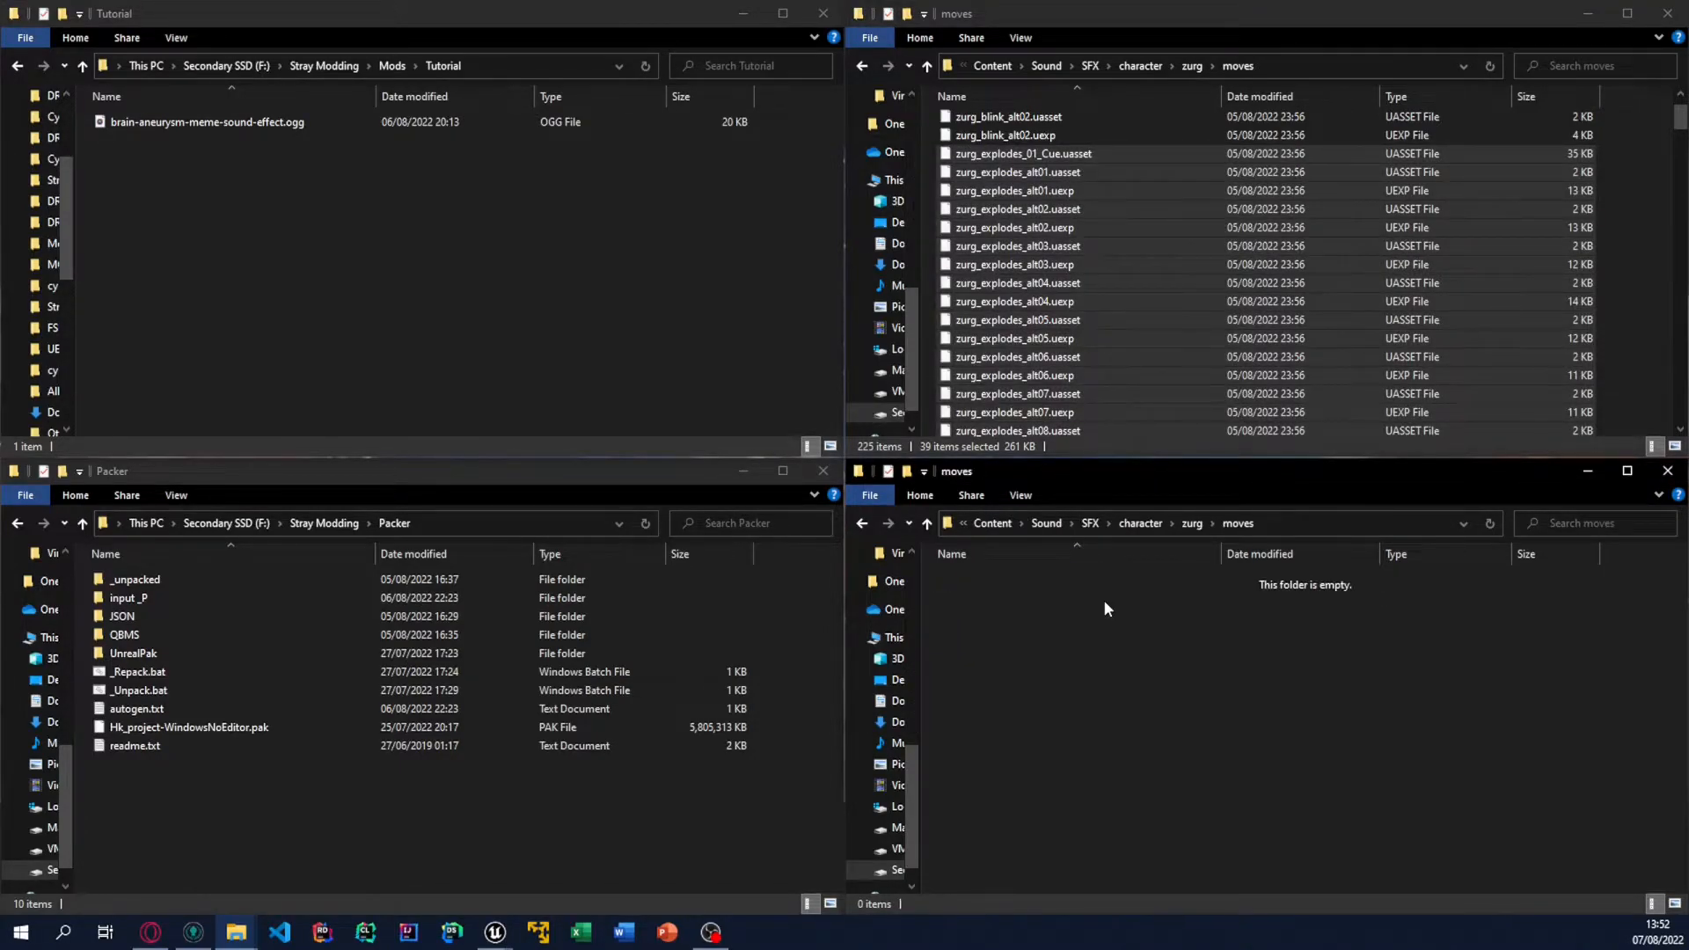
key(ctrl+v)
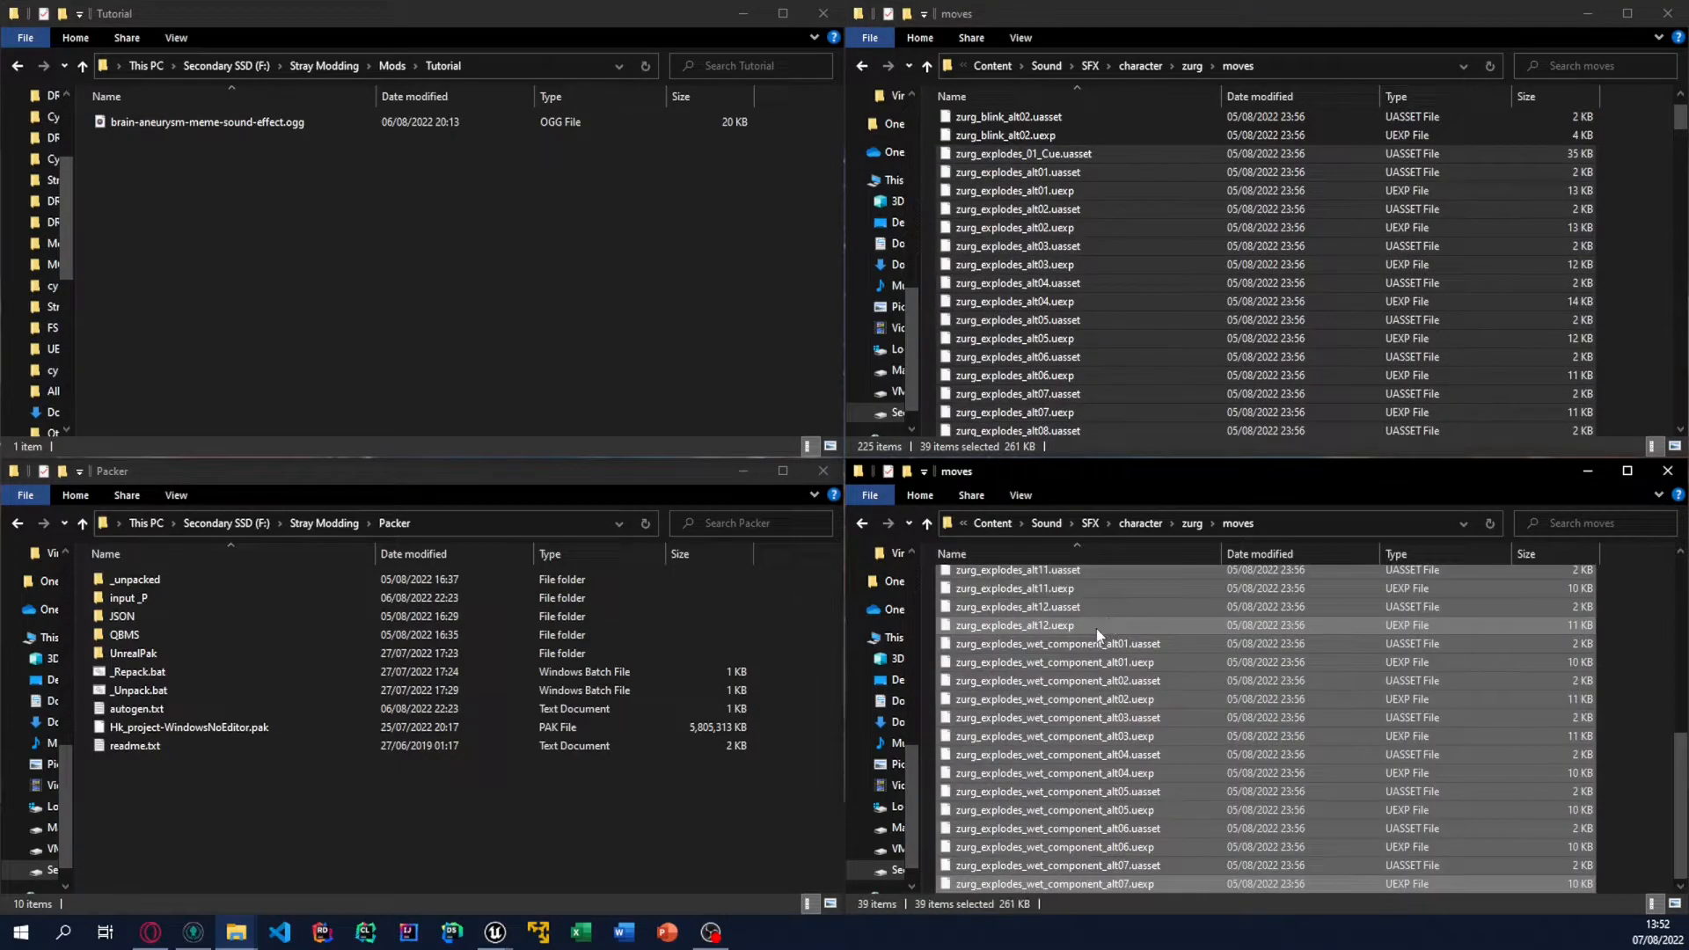
click(1096, 625)
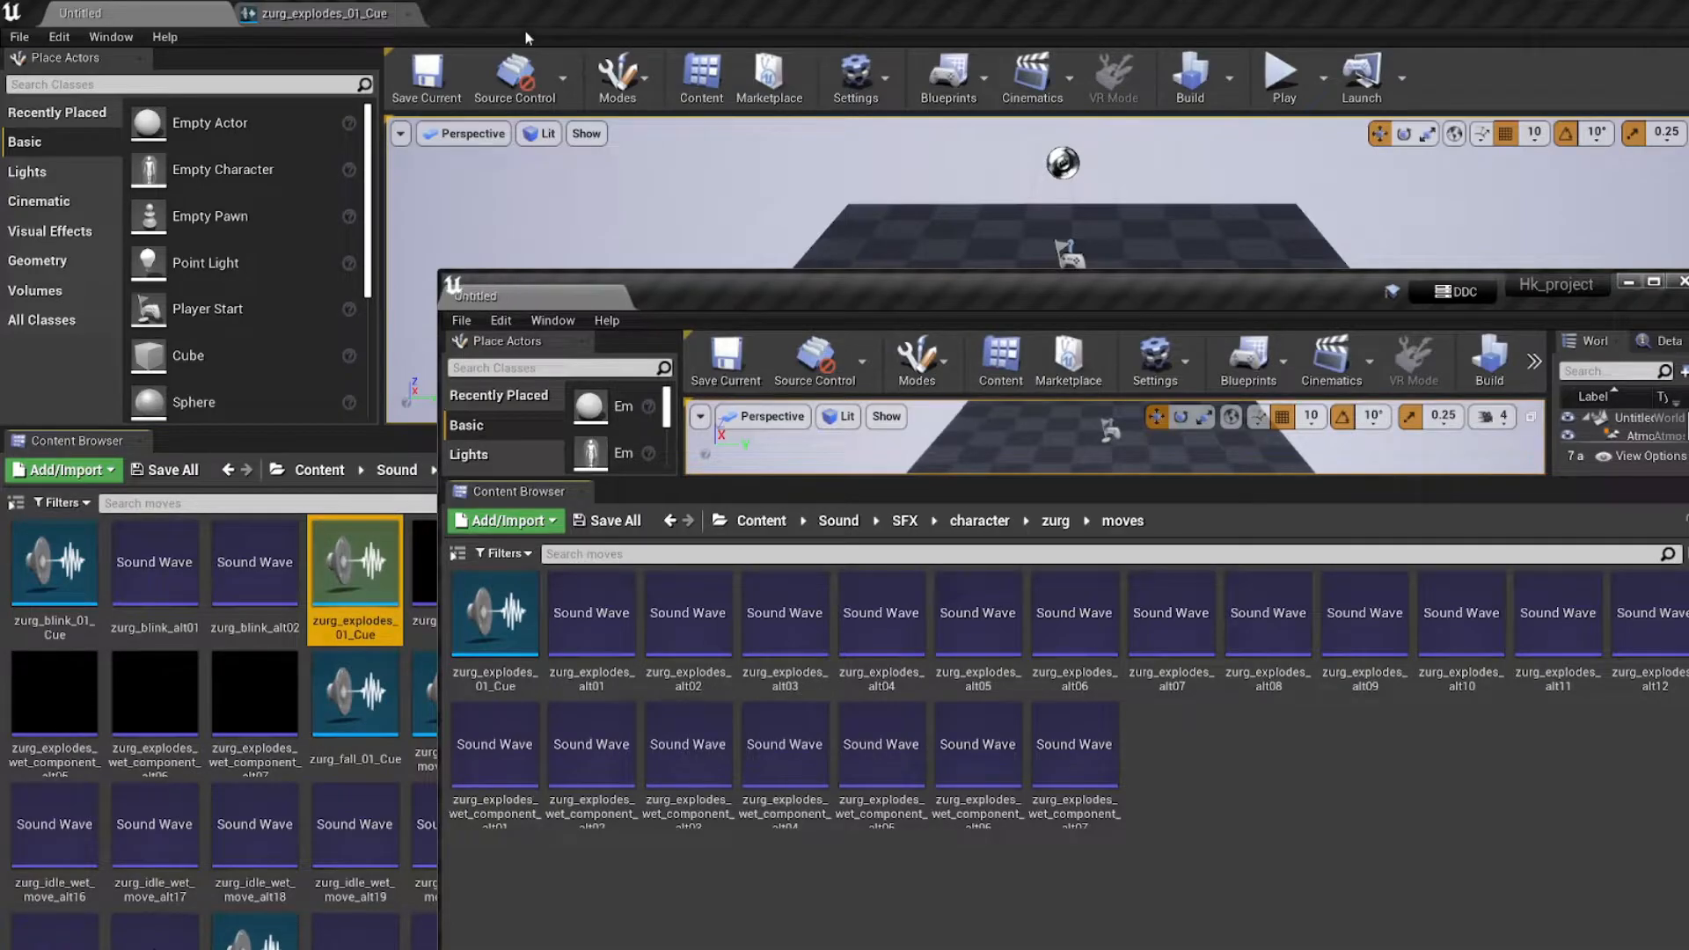
Step: Switch to Unreal Editor, maximize the main template project and open zurg_explodes_01_Cue from its moves folder
click(1654, 282)
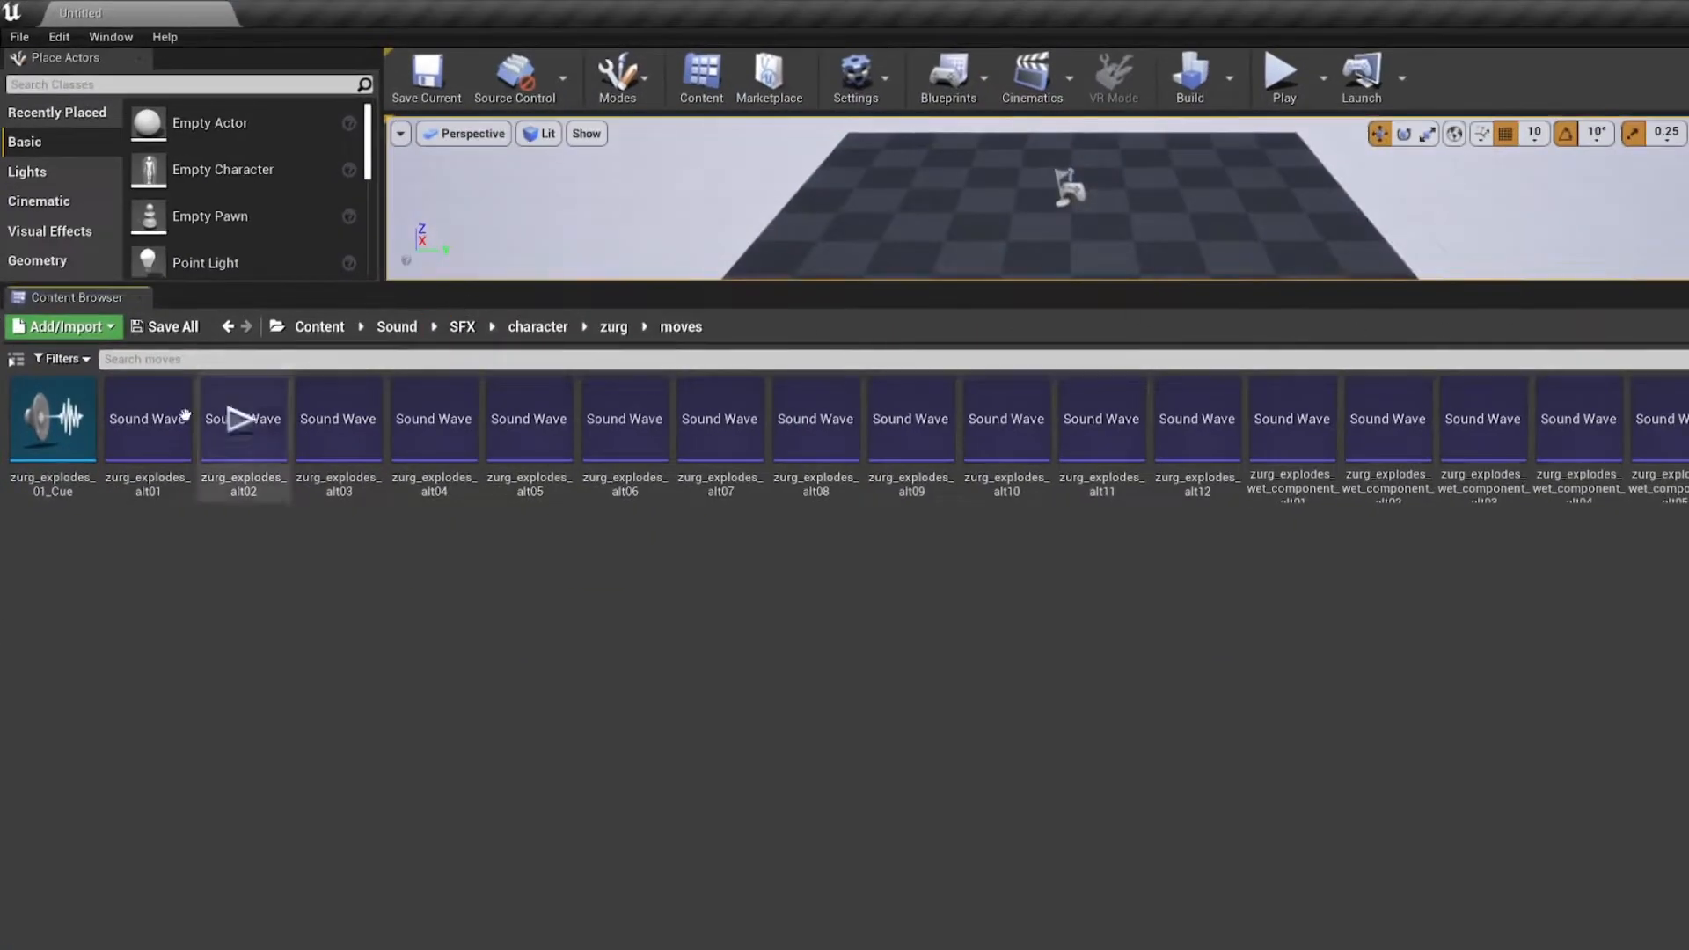
double_click(79, 478)
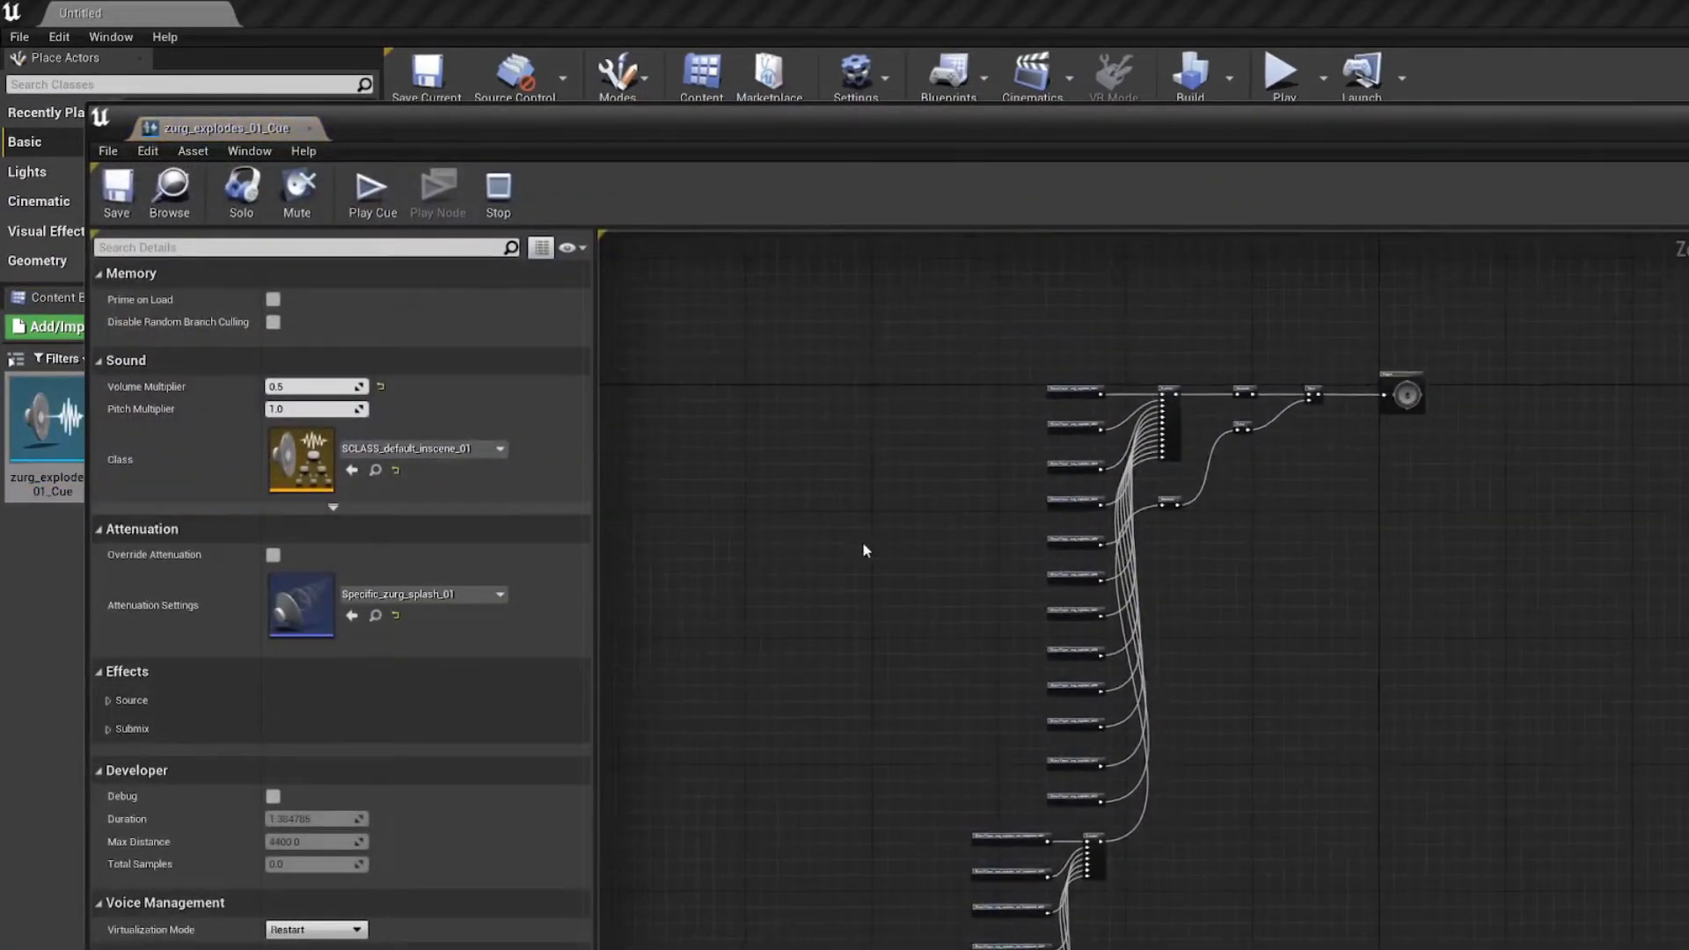
Step: Dock the zurg_explodes_01_Cue editor into the main editor window and return to the Untitled level
click(139, 7)
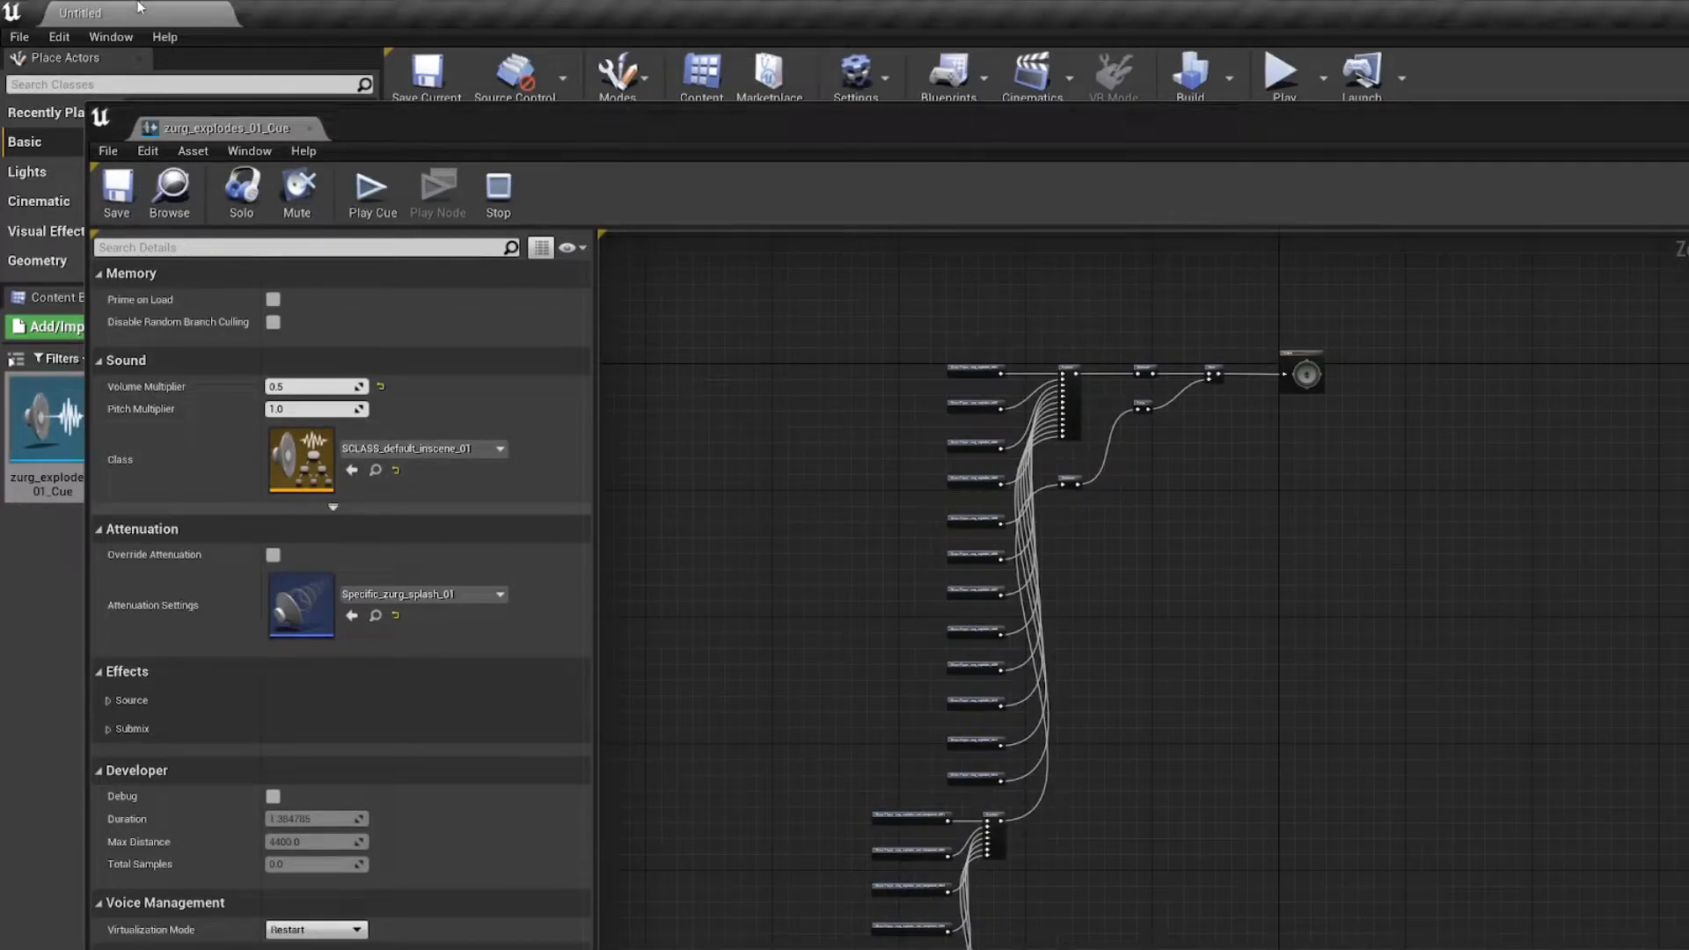
drag(264, 137, 328, 11)
click(168, 13)
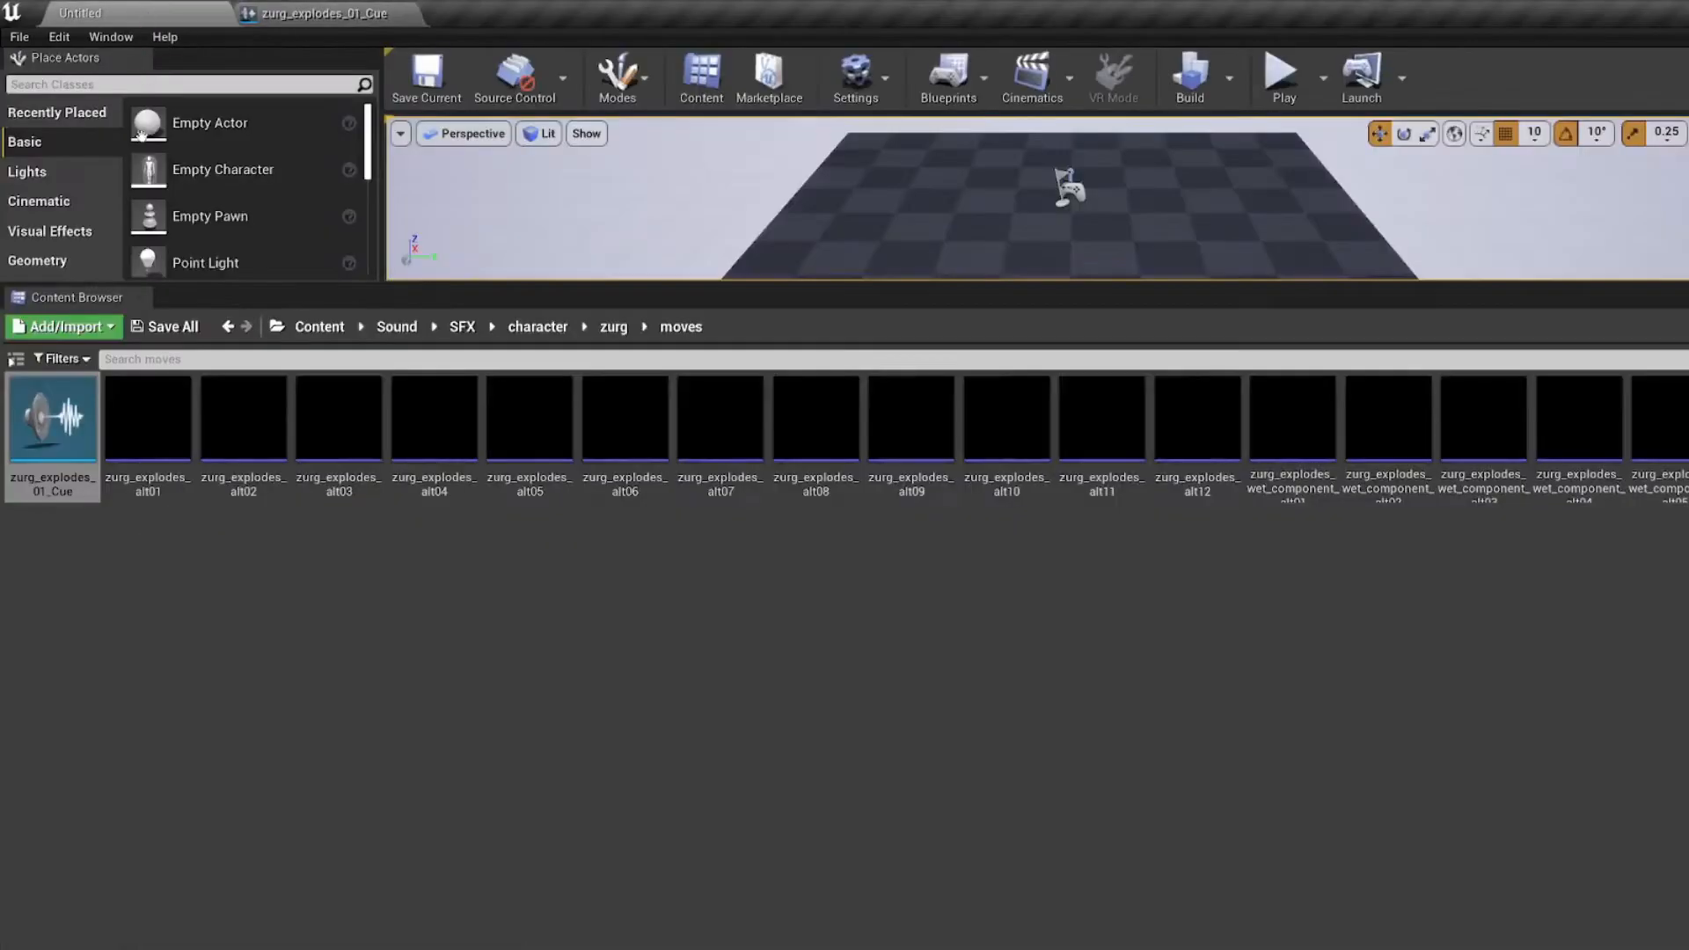
Step: Show the folder tree, look through the assets in Sound\tools\settings and return to the zurg moves folder
click(15, 358)
click(30, 477)
double_click(40, 496)
scroll(1156, 642, down, 2)
scroll(1154, 676, up, 2)
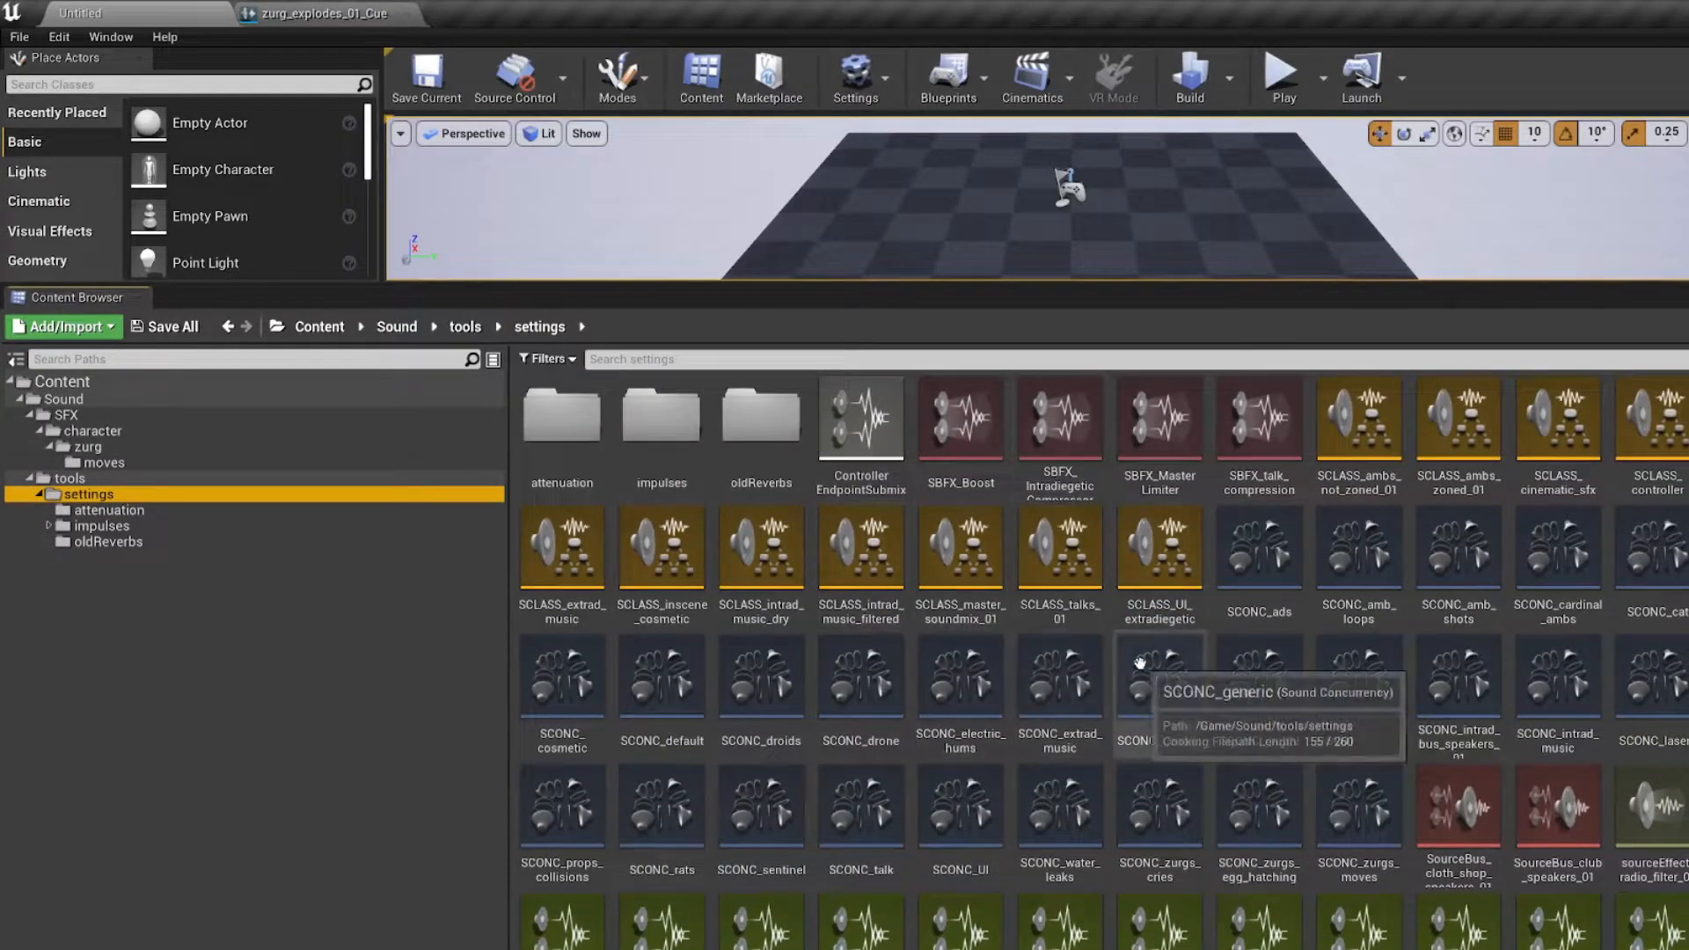
click(243, 461)
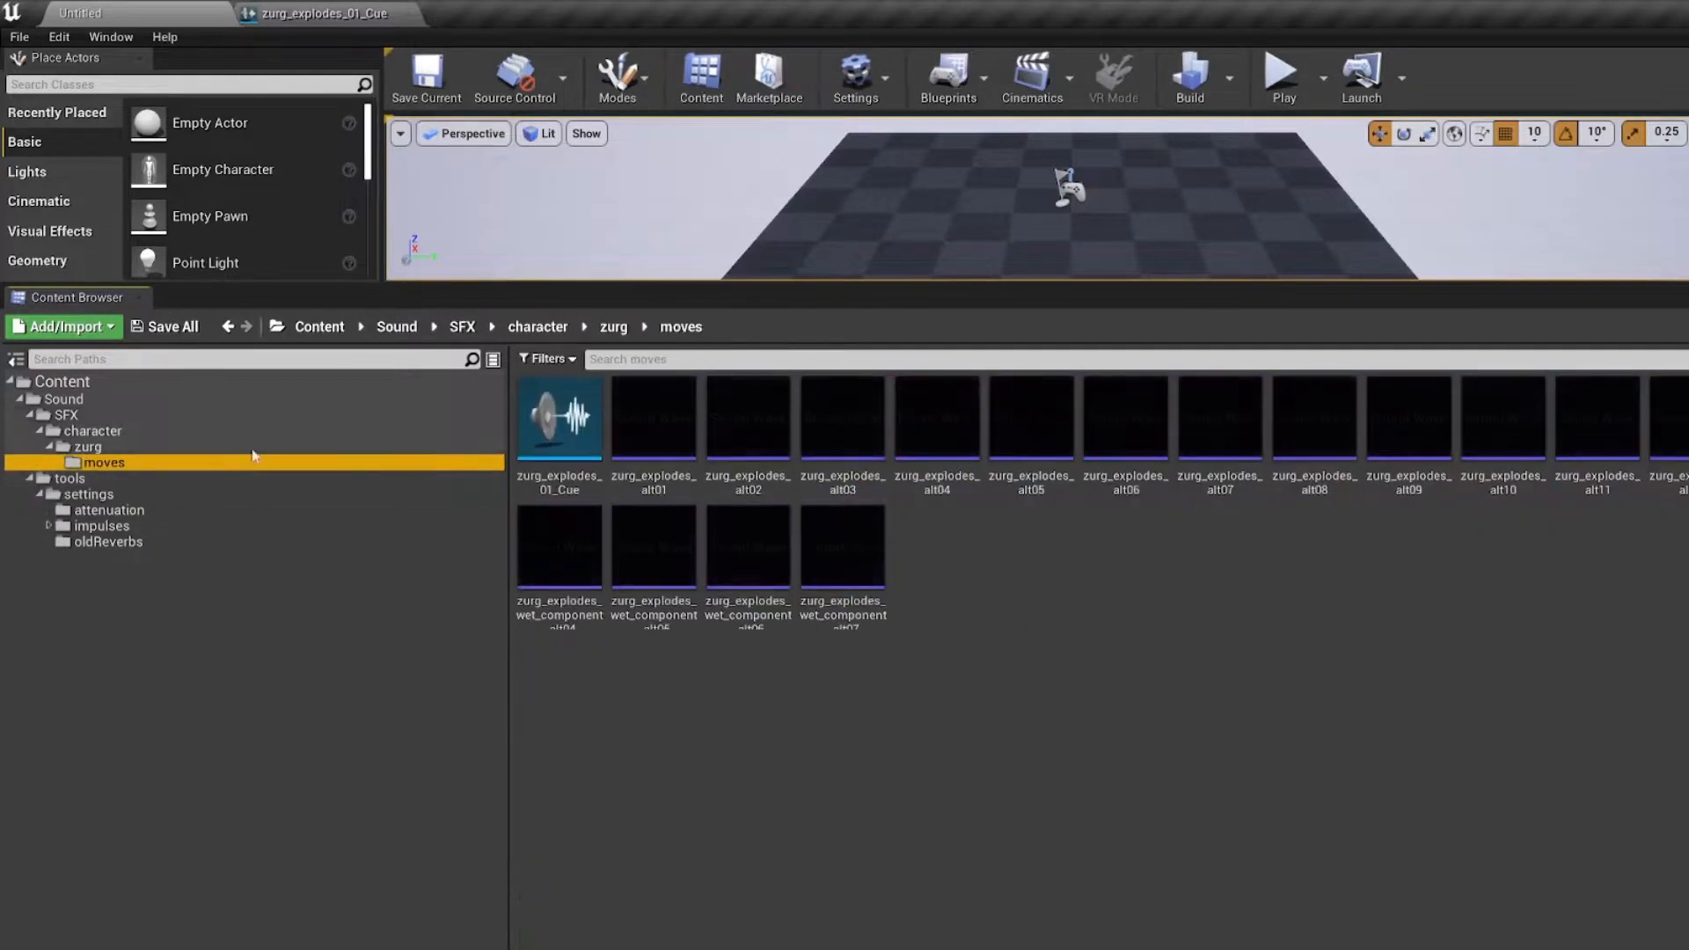
Step: Examine the sound class and attenuation references and the node graph of zurg_explodes_01_Cue
click(319, 11)
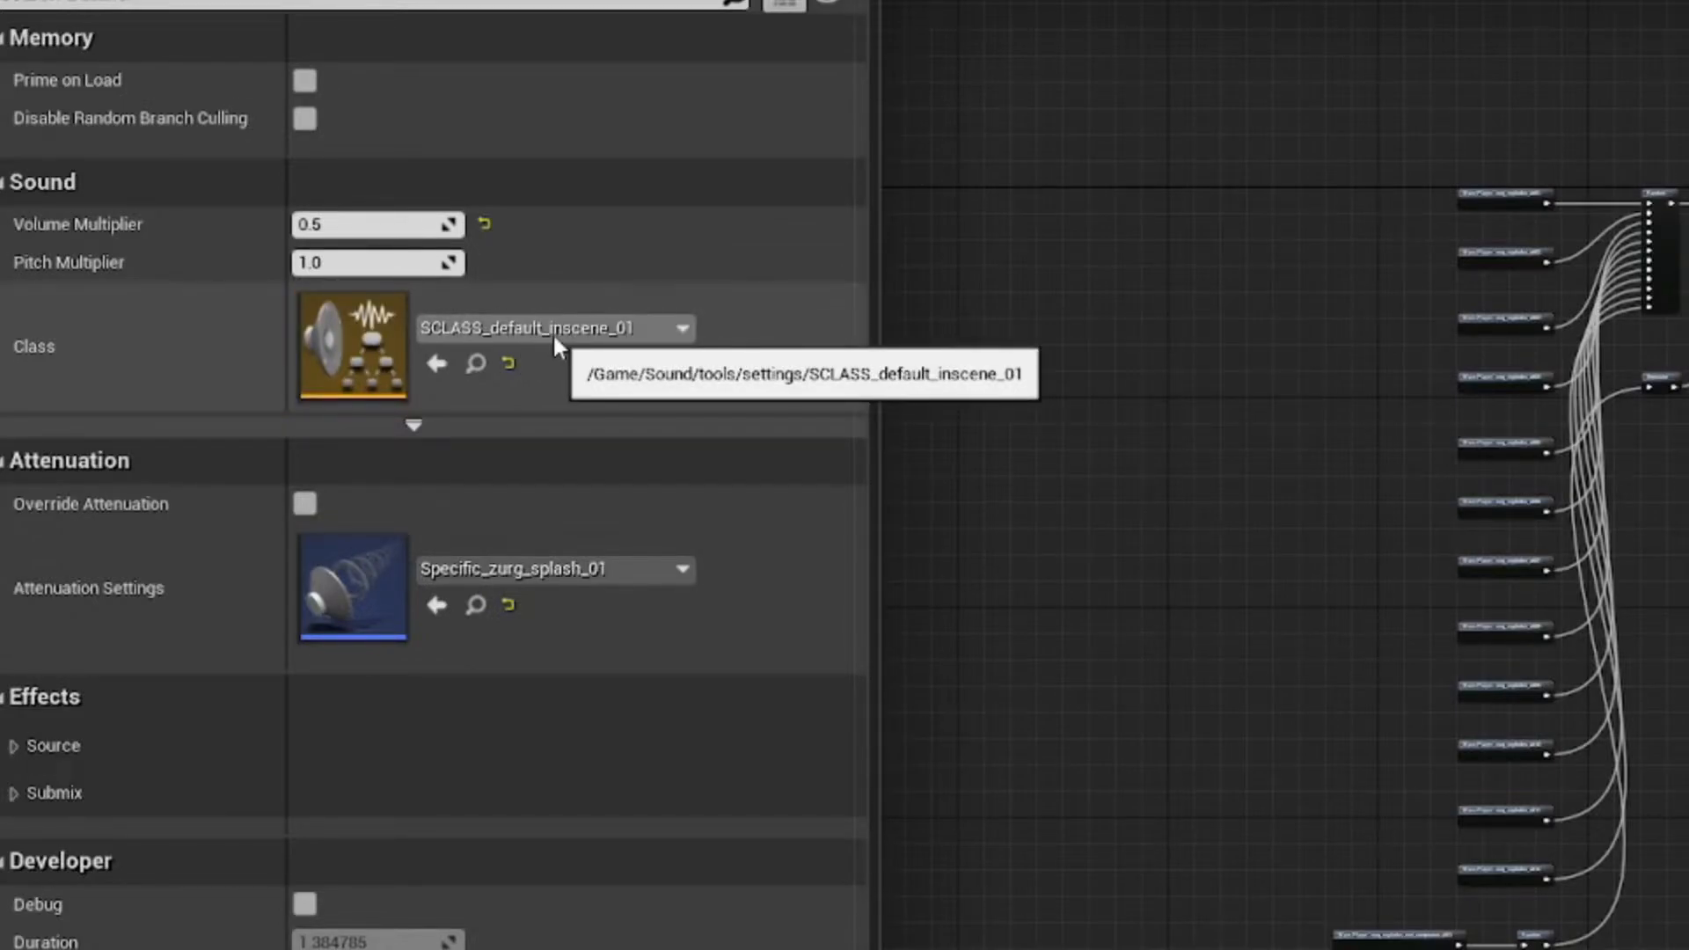
right_drag(1224, 317, 1148, 417)
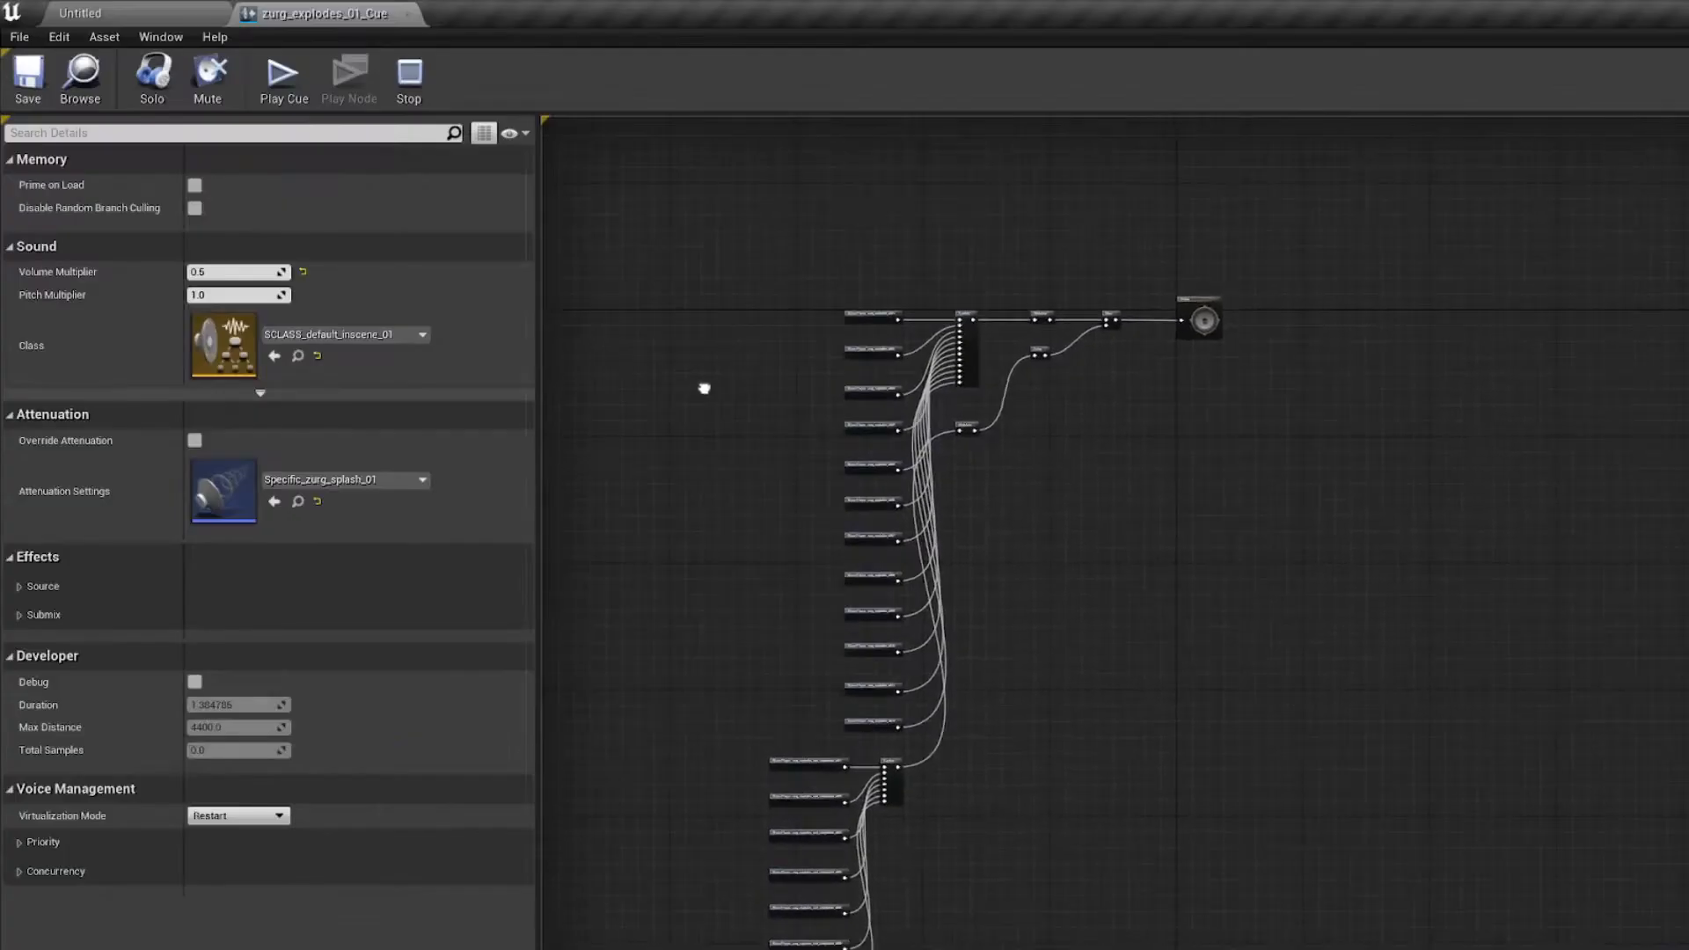
right_drag(735, 415, 706, 551)
scroll(787, 372, up, 5)
scroll(686, 589, up, 1)
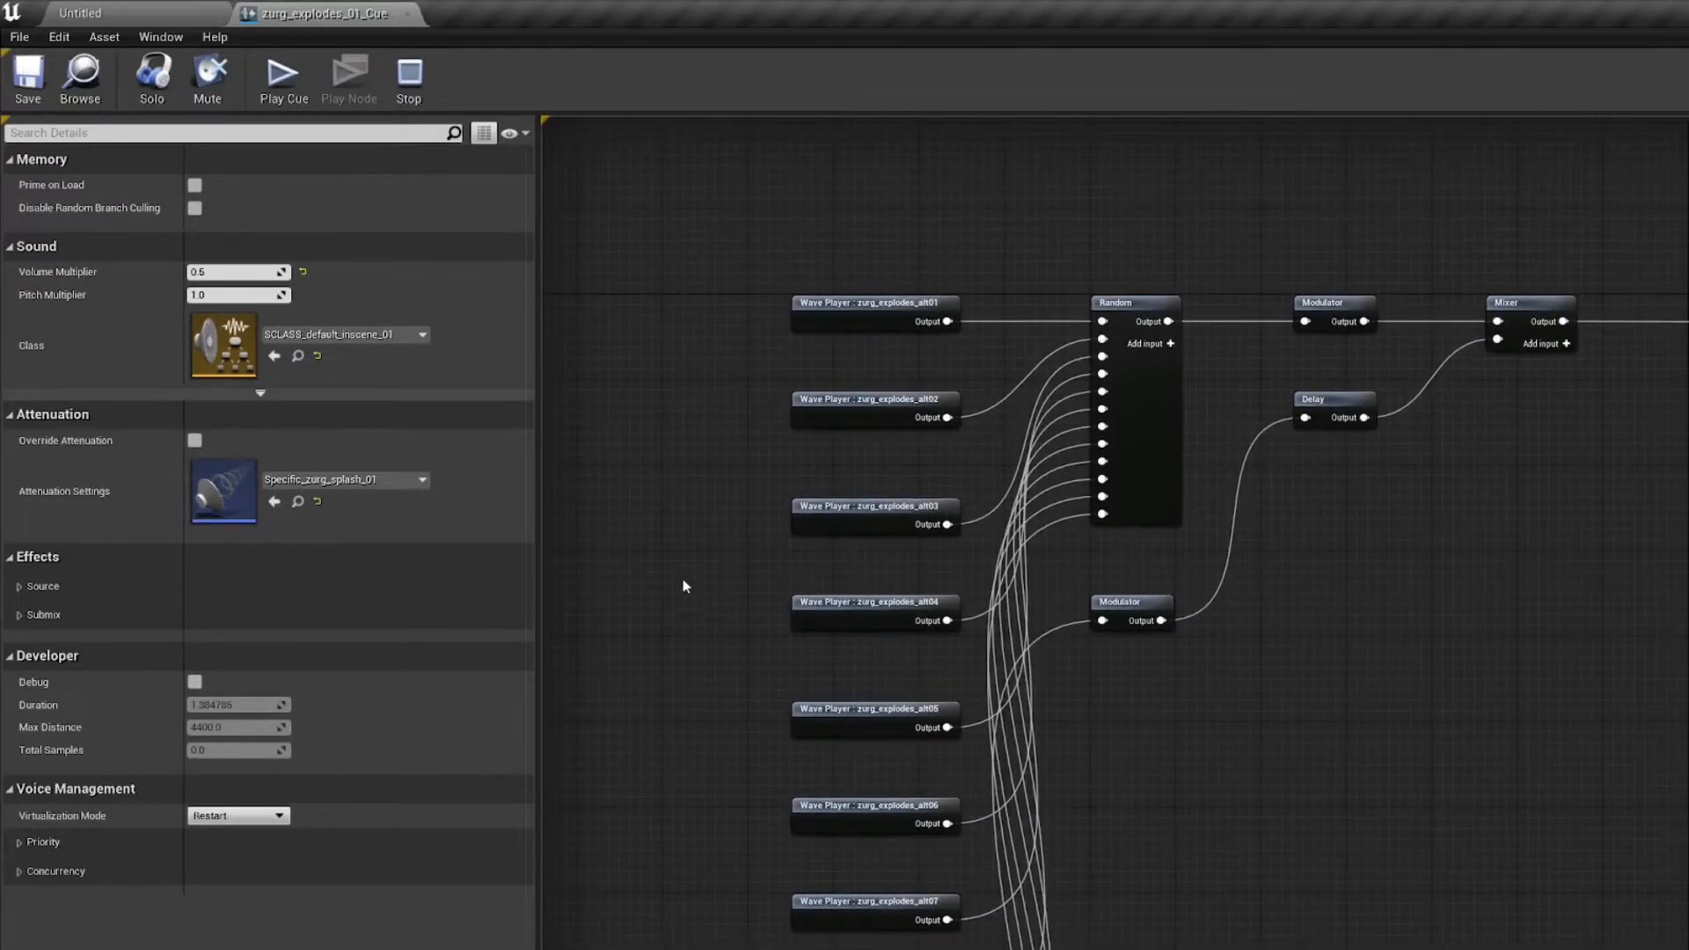
scroll(709, 291, down, 4)
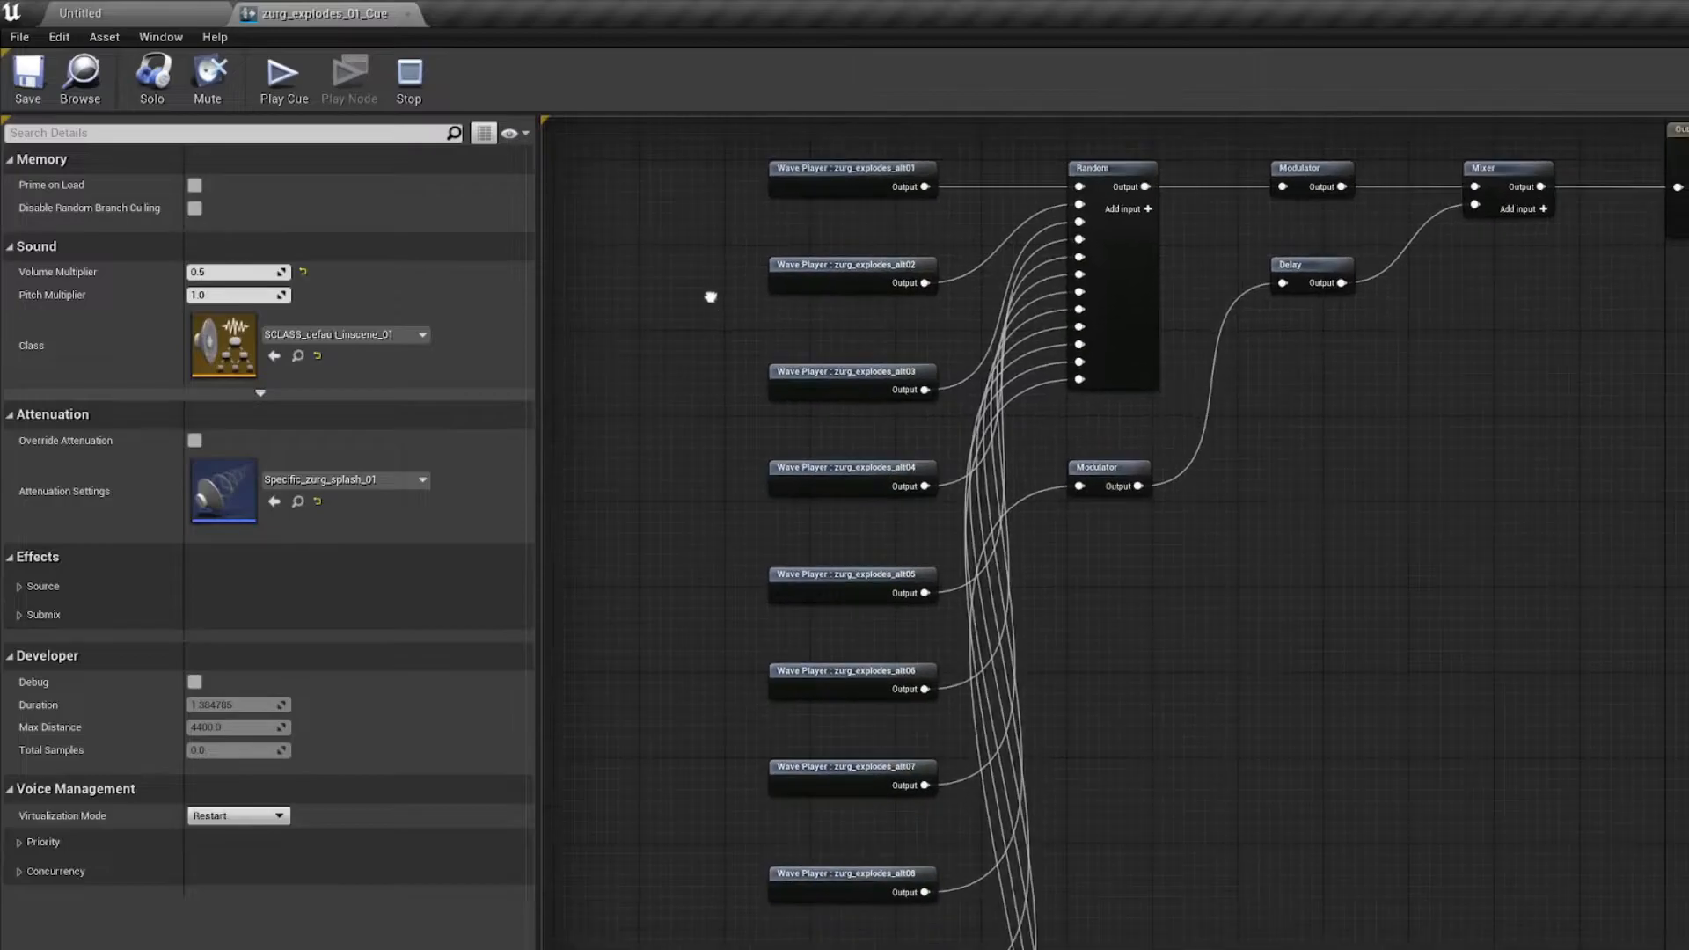
right_drag(716, 350, 723, 477)
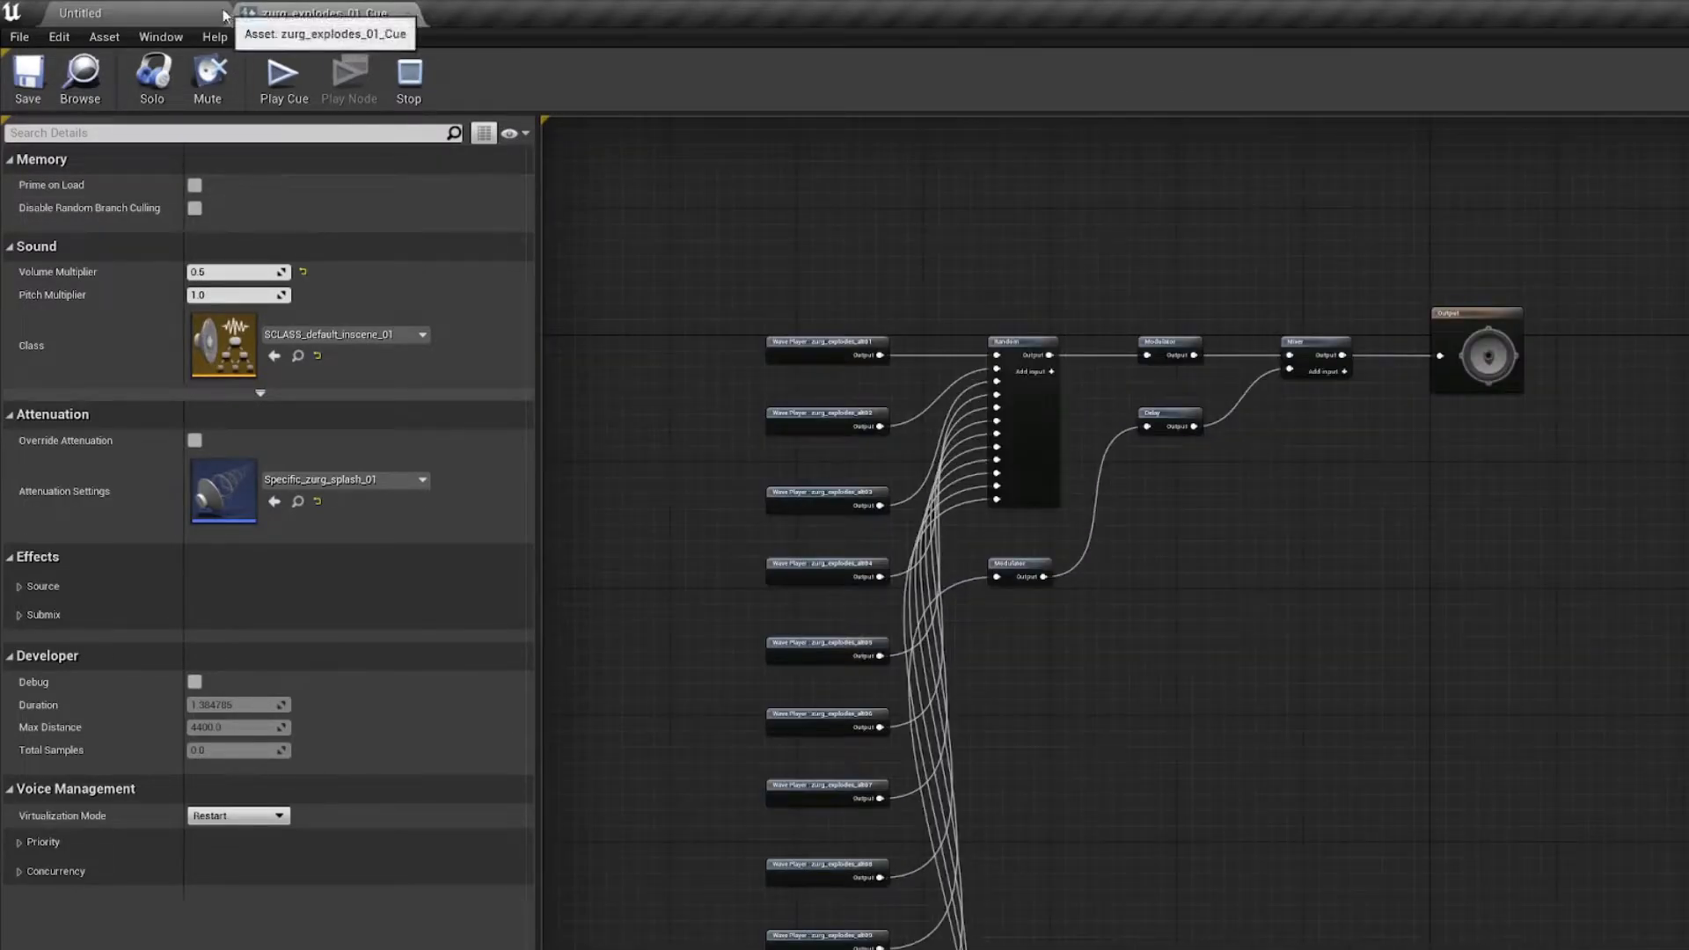
Step: Create a folder named _CustomSounds directly under the project's Content folder
click(167, 12)
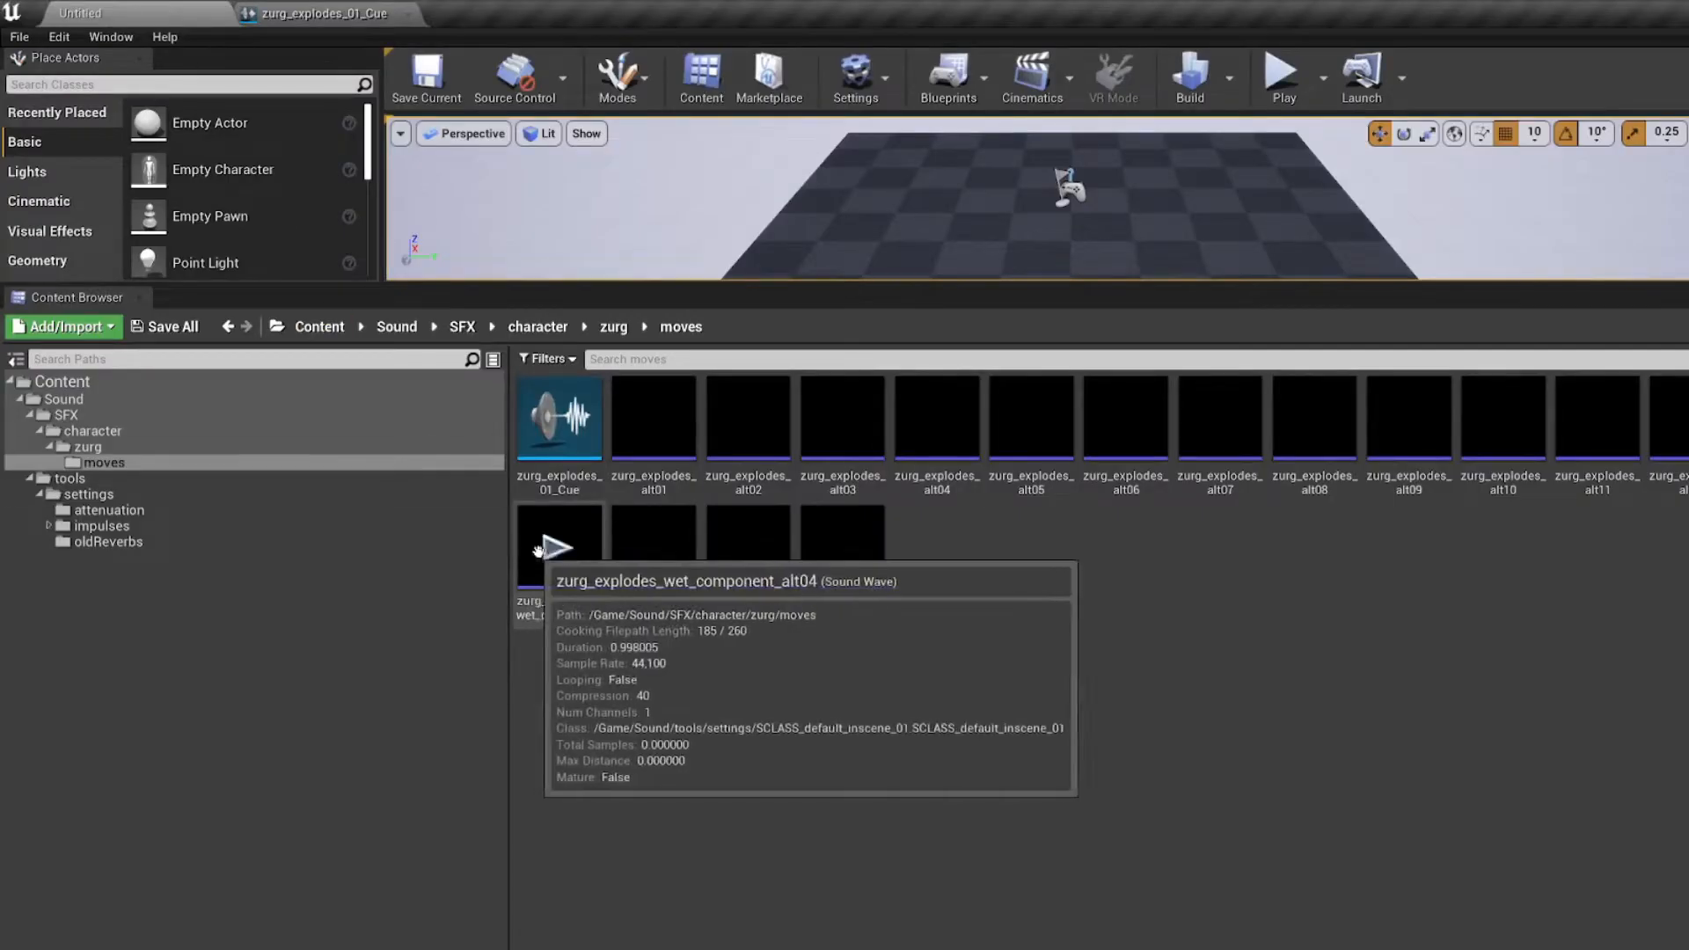
click(319, 326)
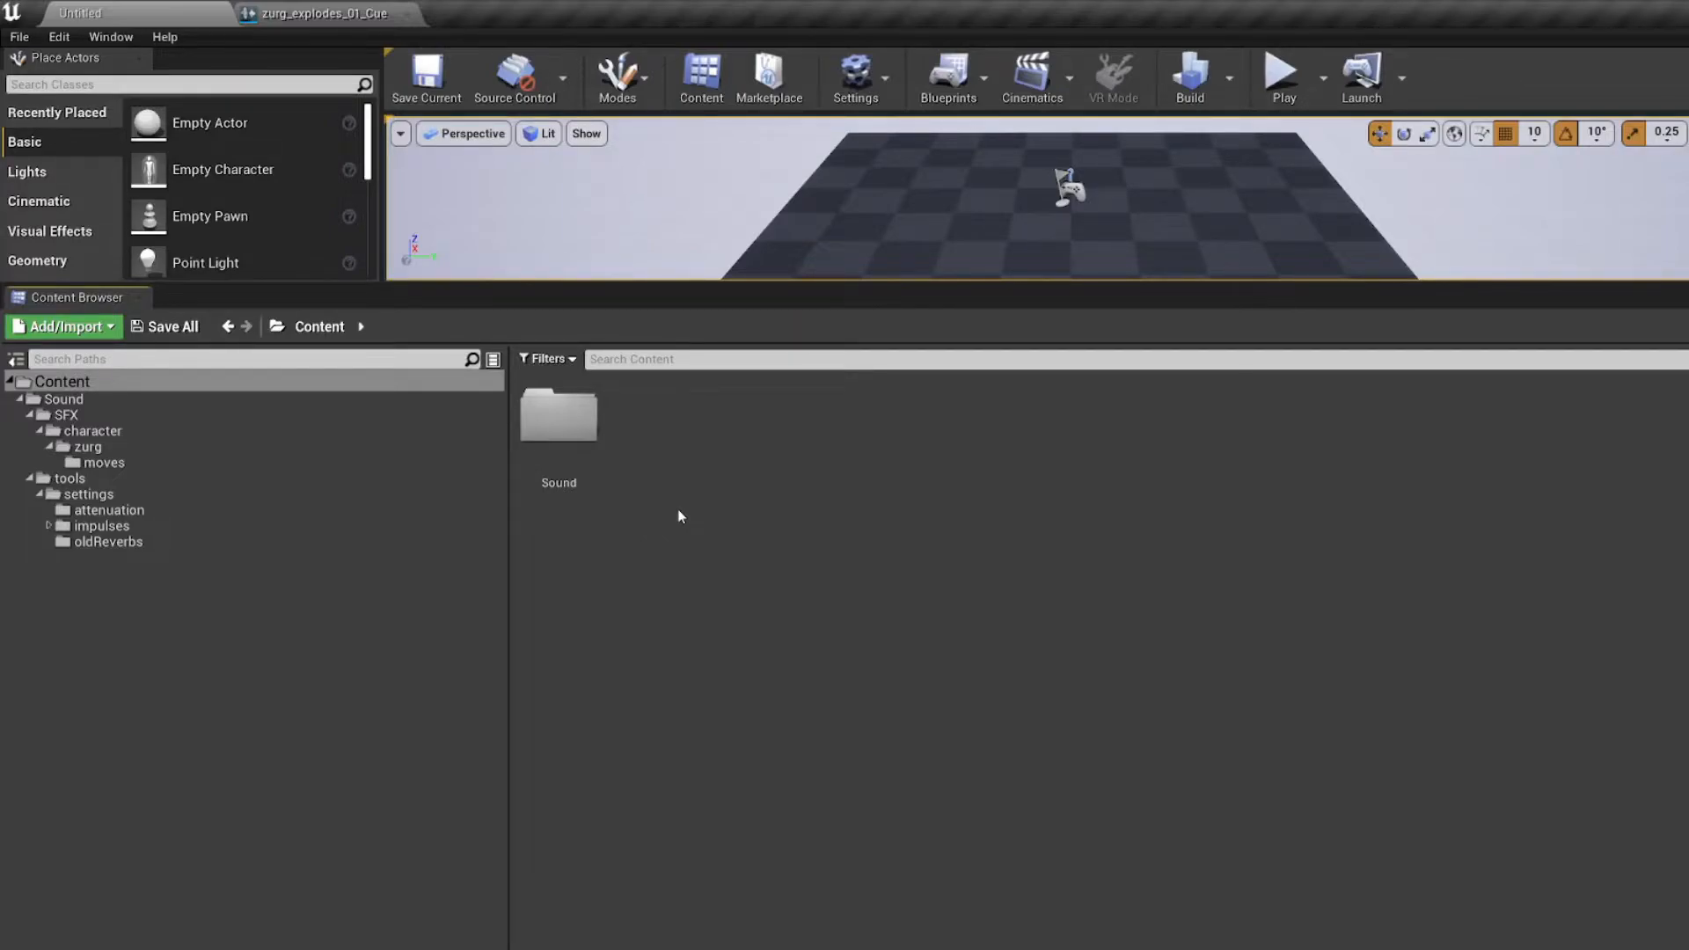
click(66, 382)
click(749, 544)
key(ctrl+shift+n)
text(_Custom)
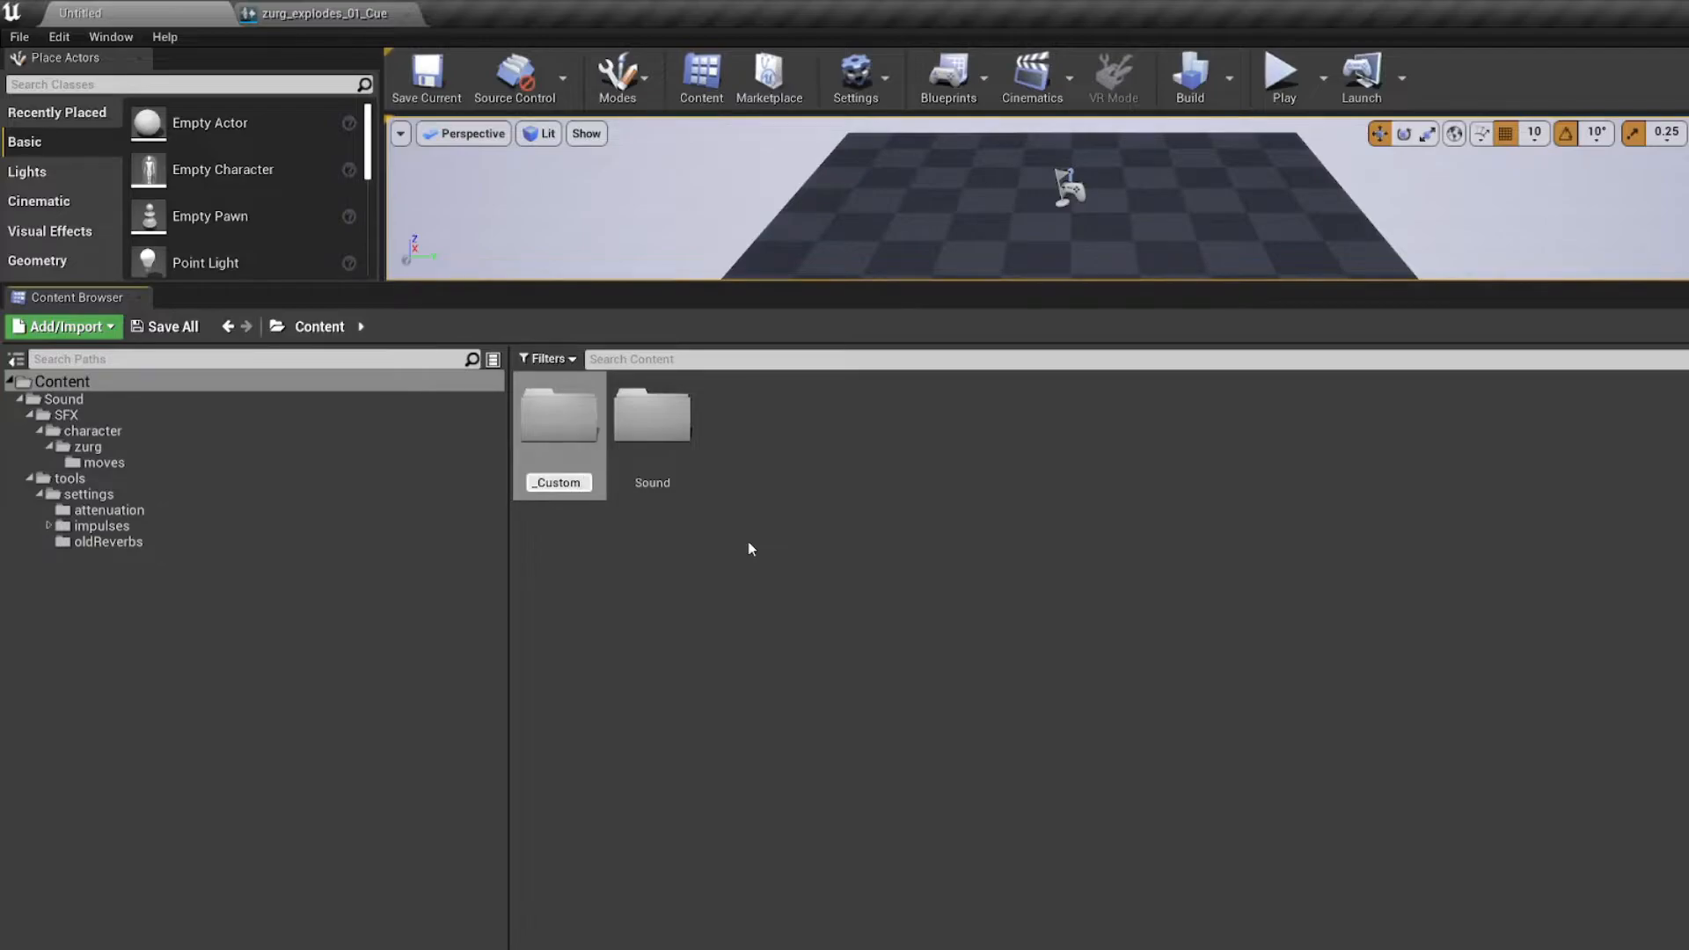
text(Sounds)
key(Return)
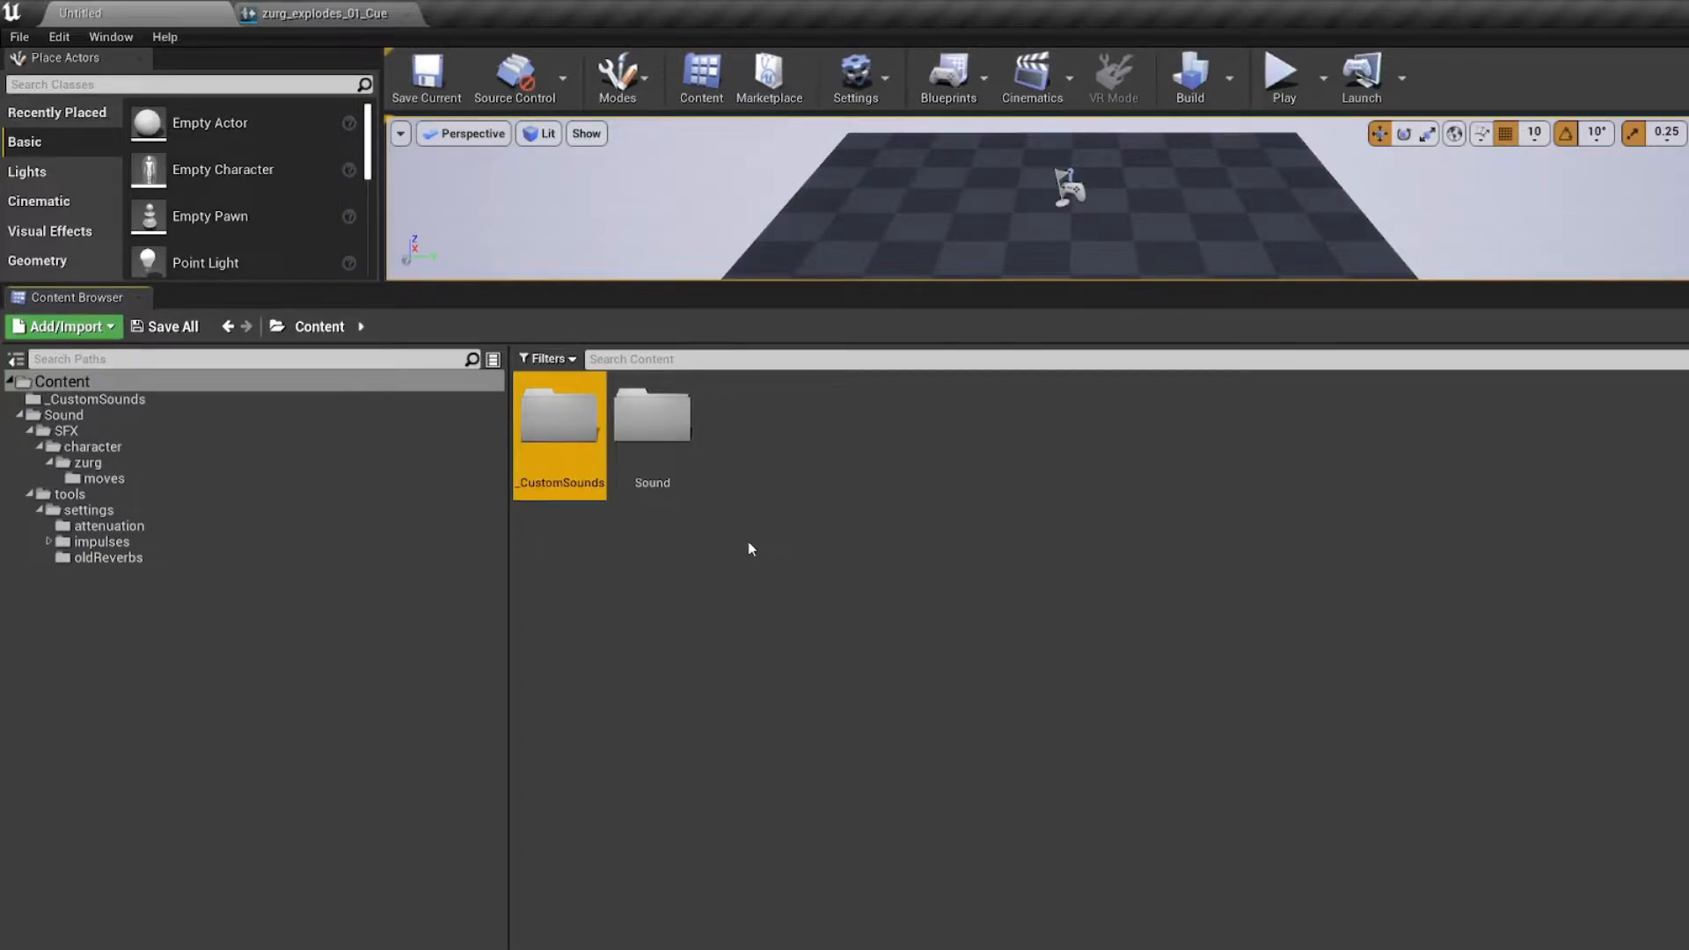
Step: Create a subfolder named BrainA inside _CustomSounds and open it
double_click(582, 460)
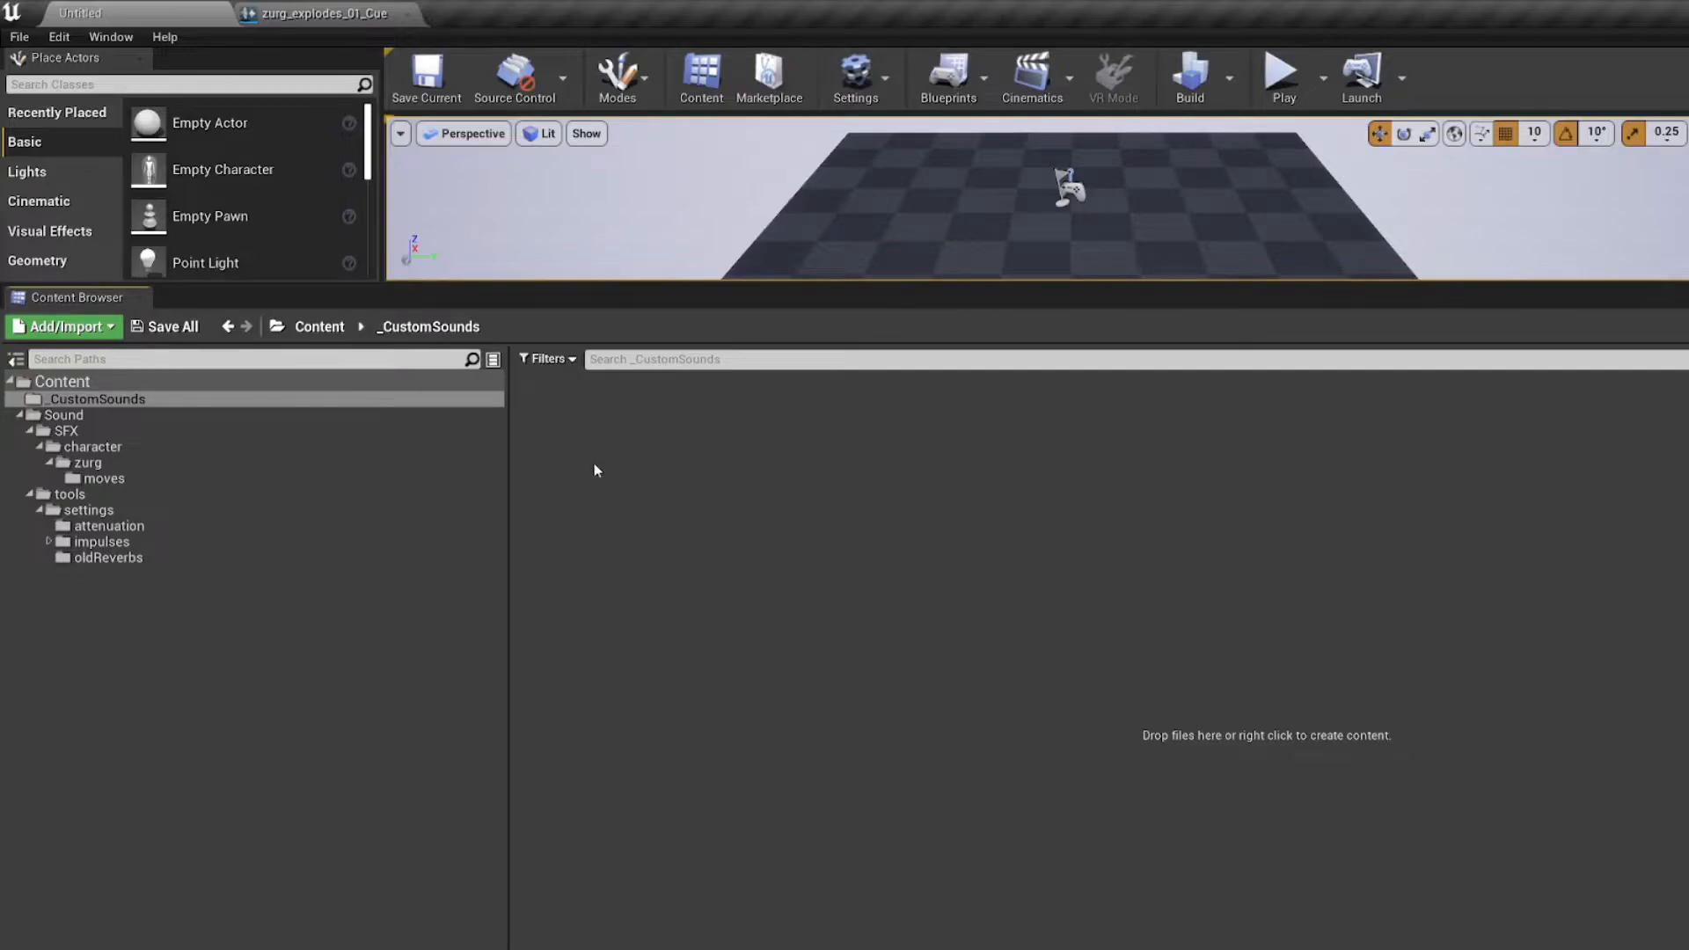
key(ctrl+n)
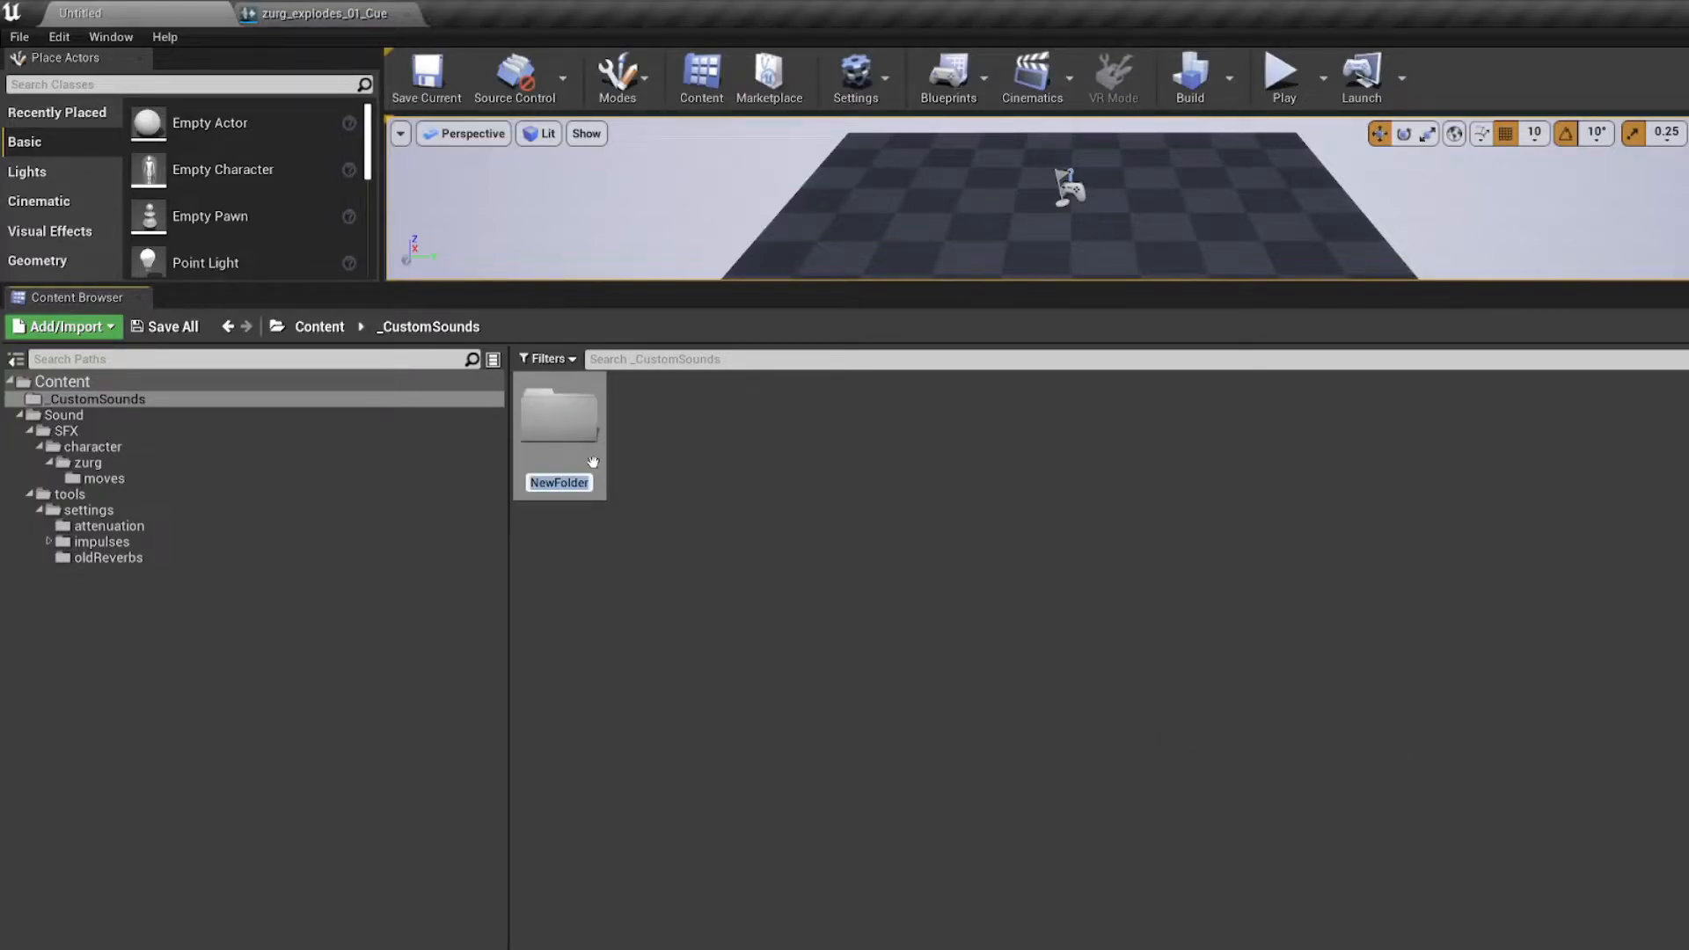
text(BrainA)
key(Return)
double_click(594, 463)
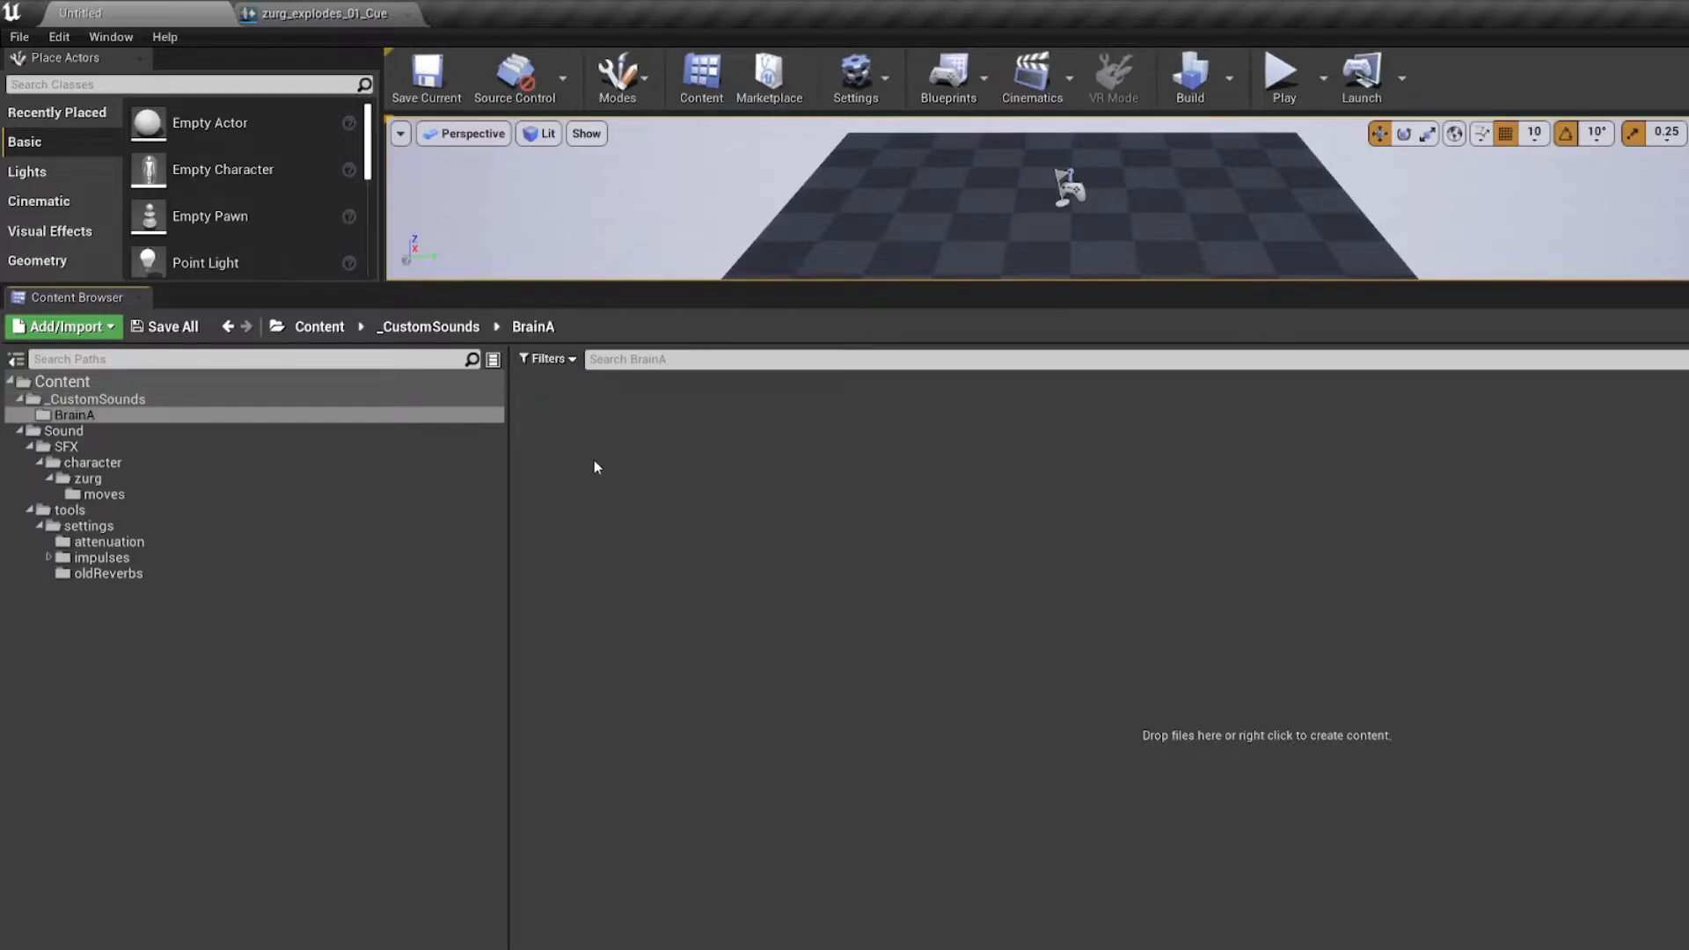
Step: Import the brain-aneurysm-meme-sound-effect audio file from Stray Modding\Mods\Tutorial into the BrainA folder
click(68, 330)
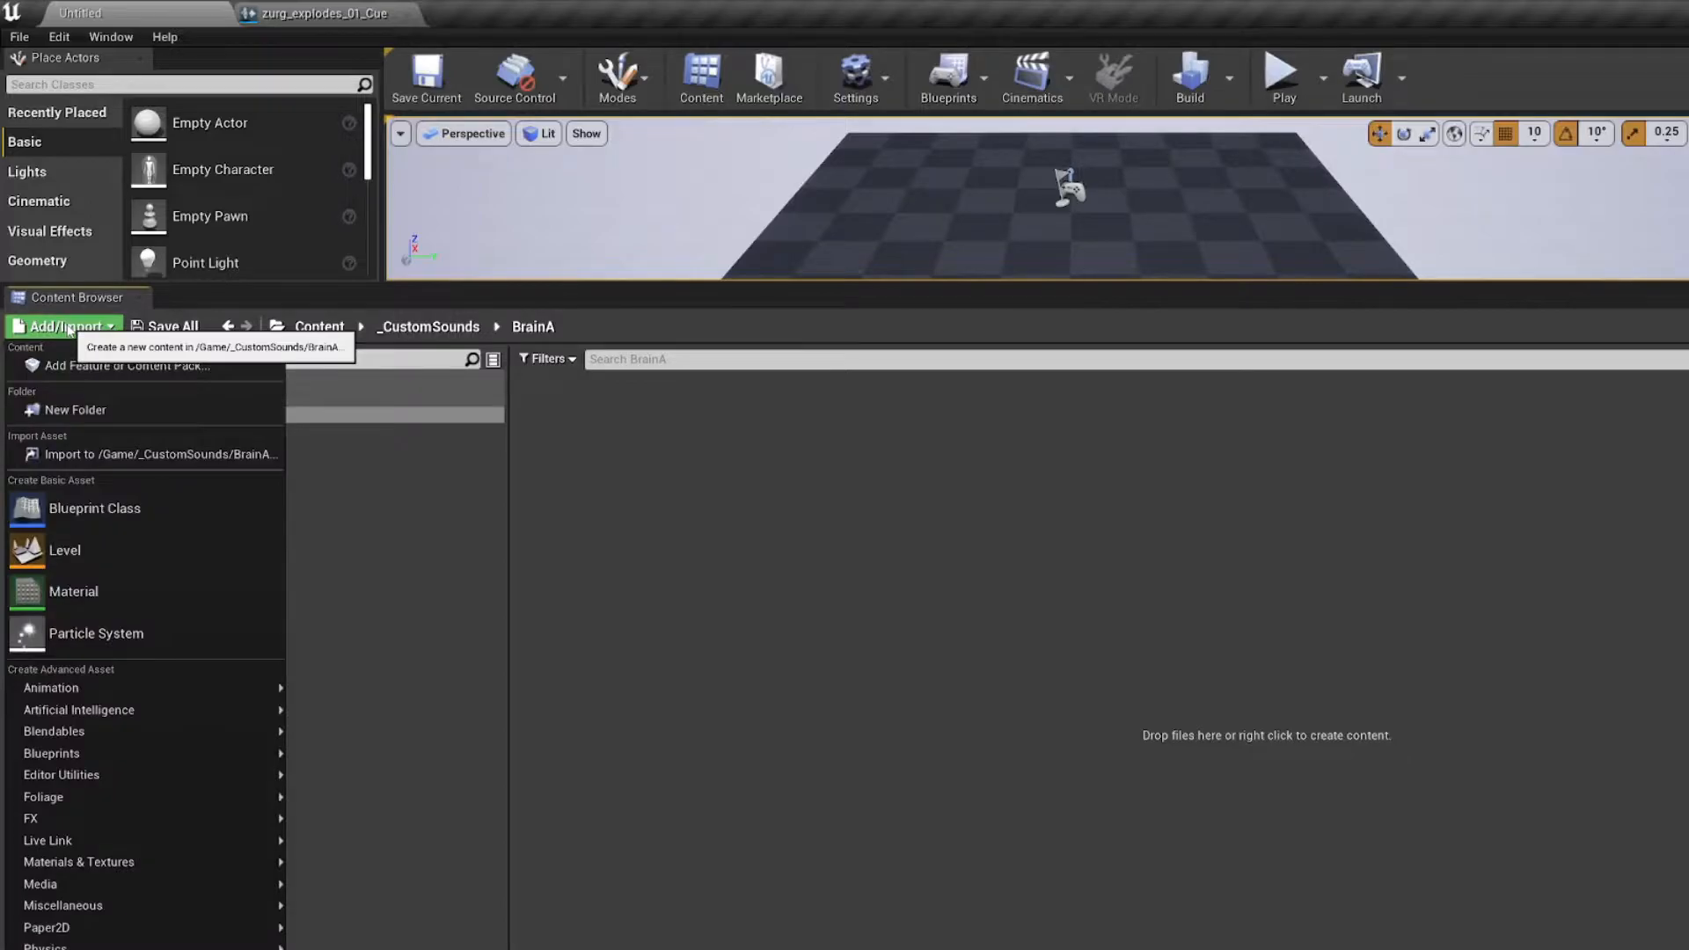
click(139, 455)
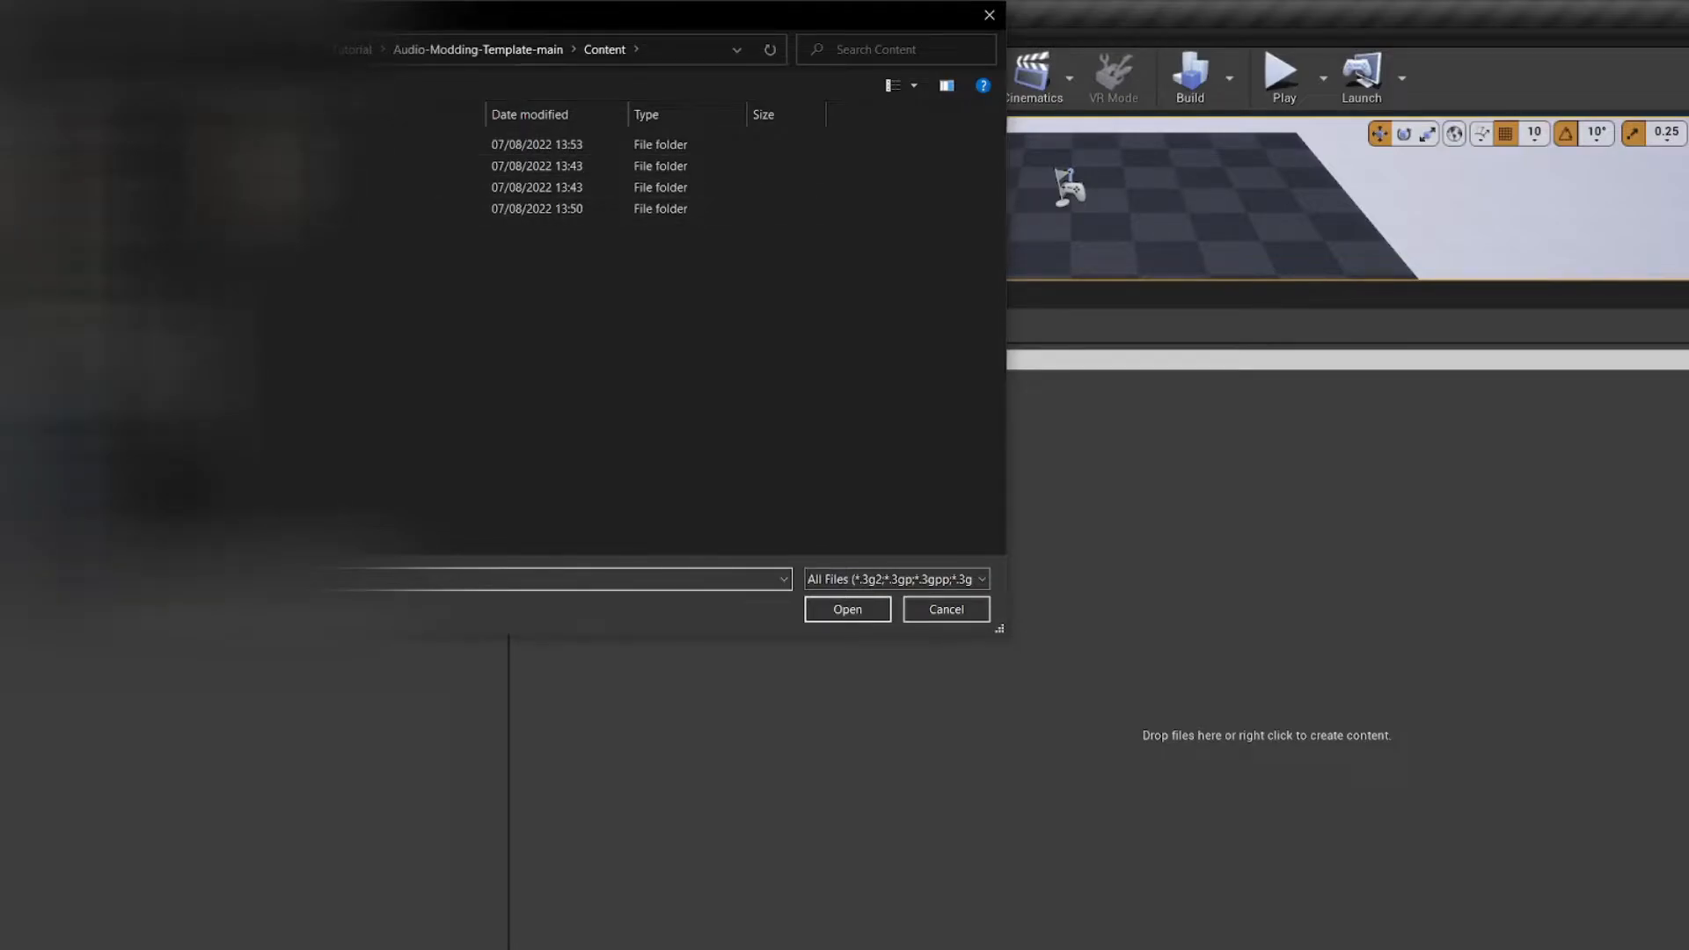
drag(441, 19, 579, 100)
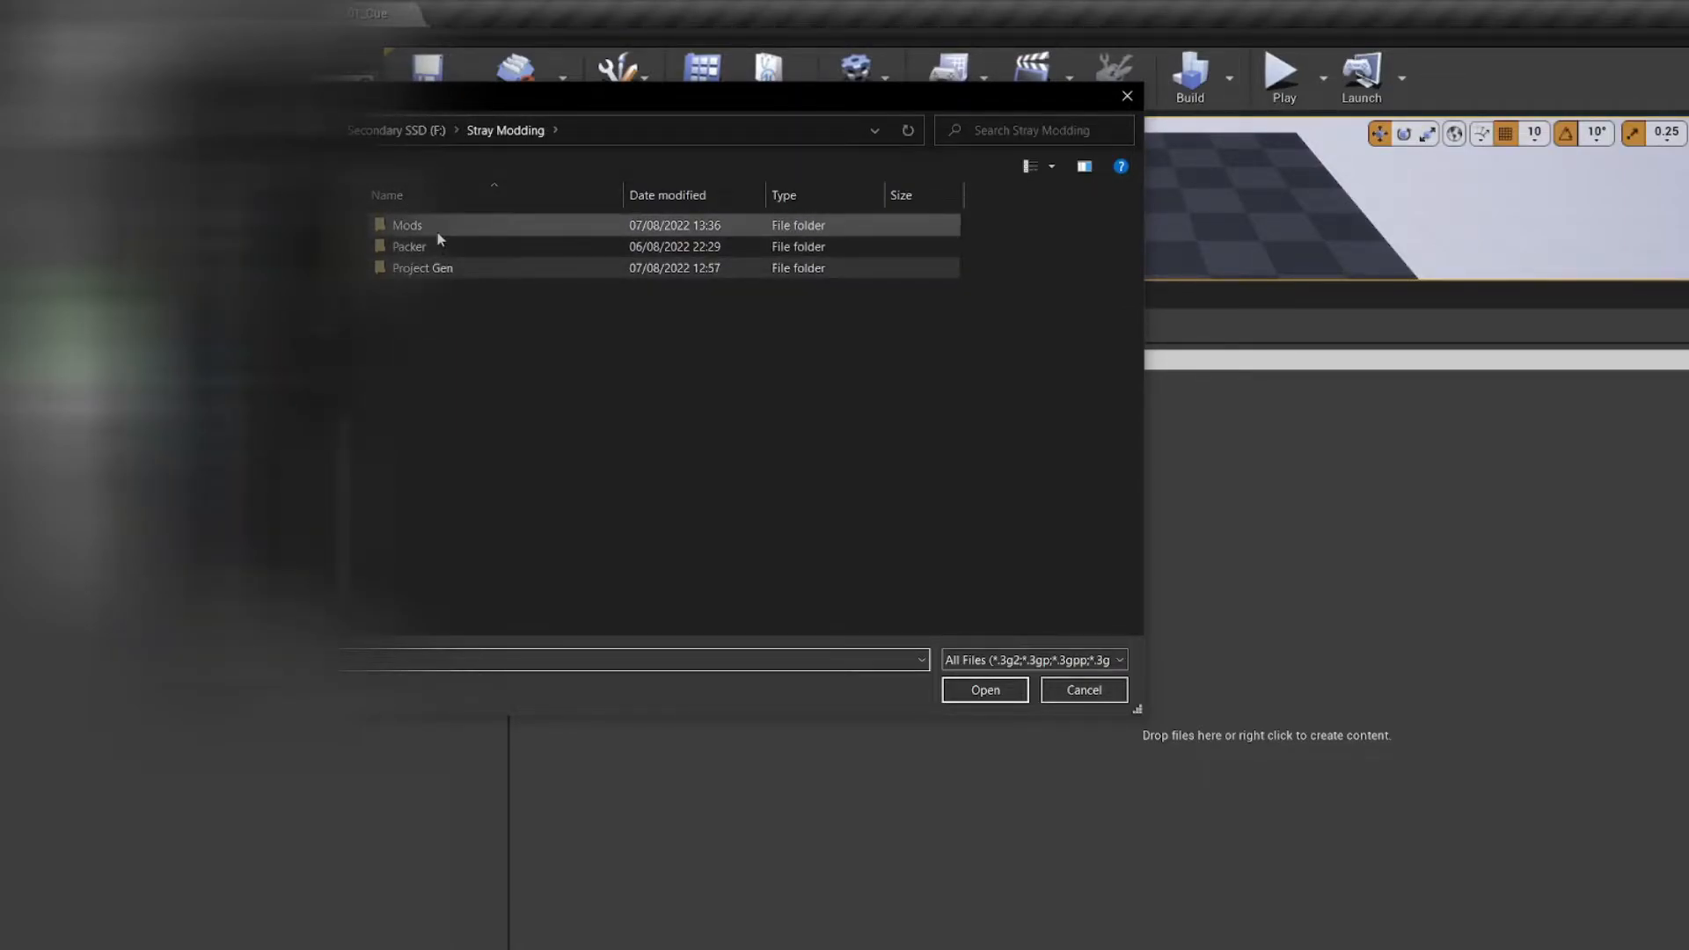
double_click(439, 227)
double_click(437, 246)
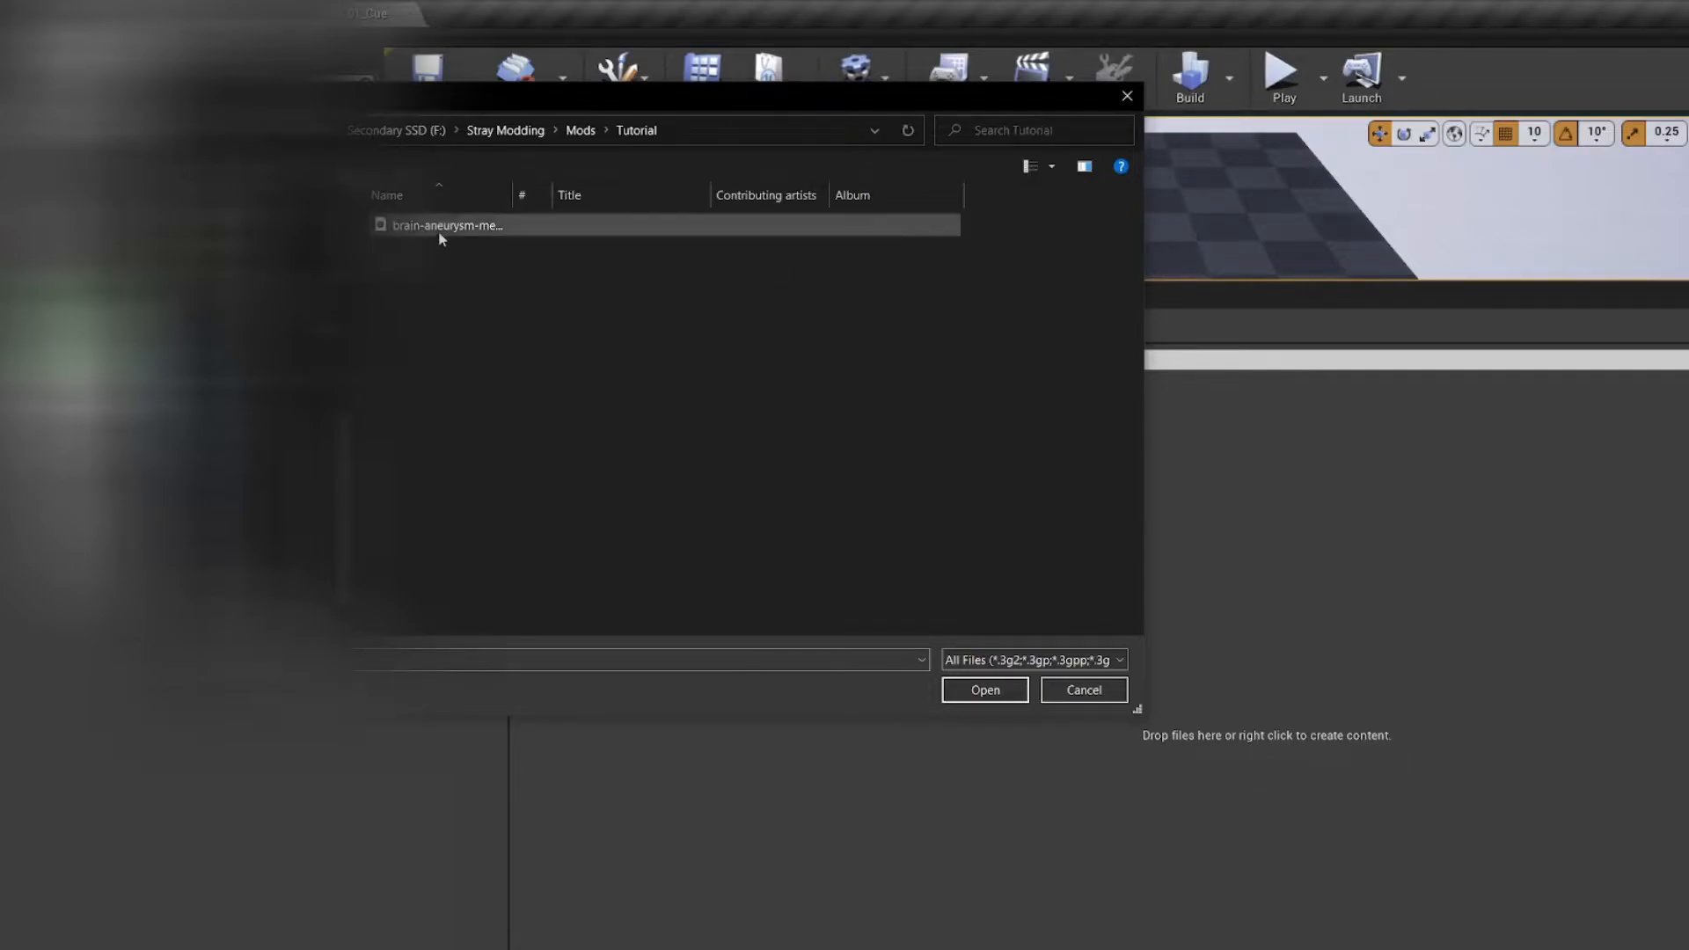
double_click(442, 226)
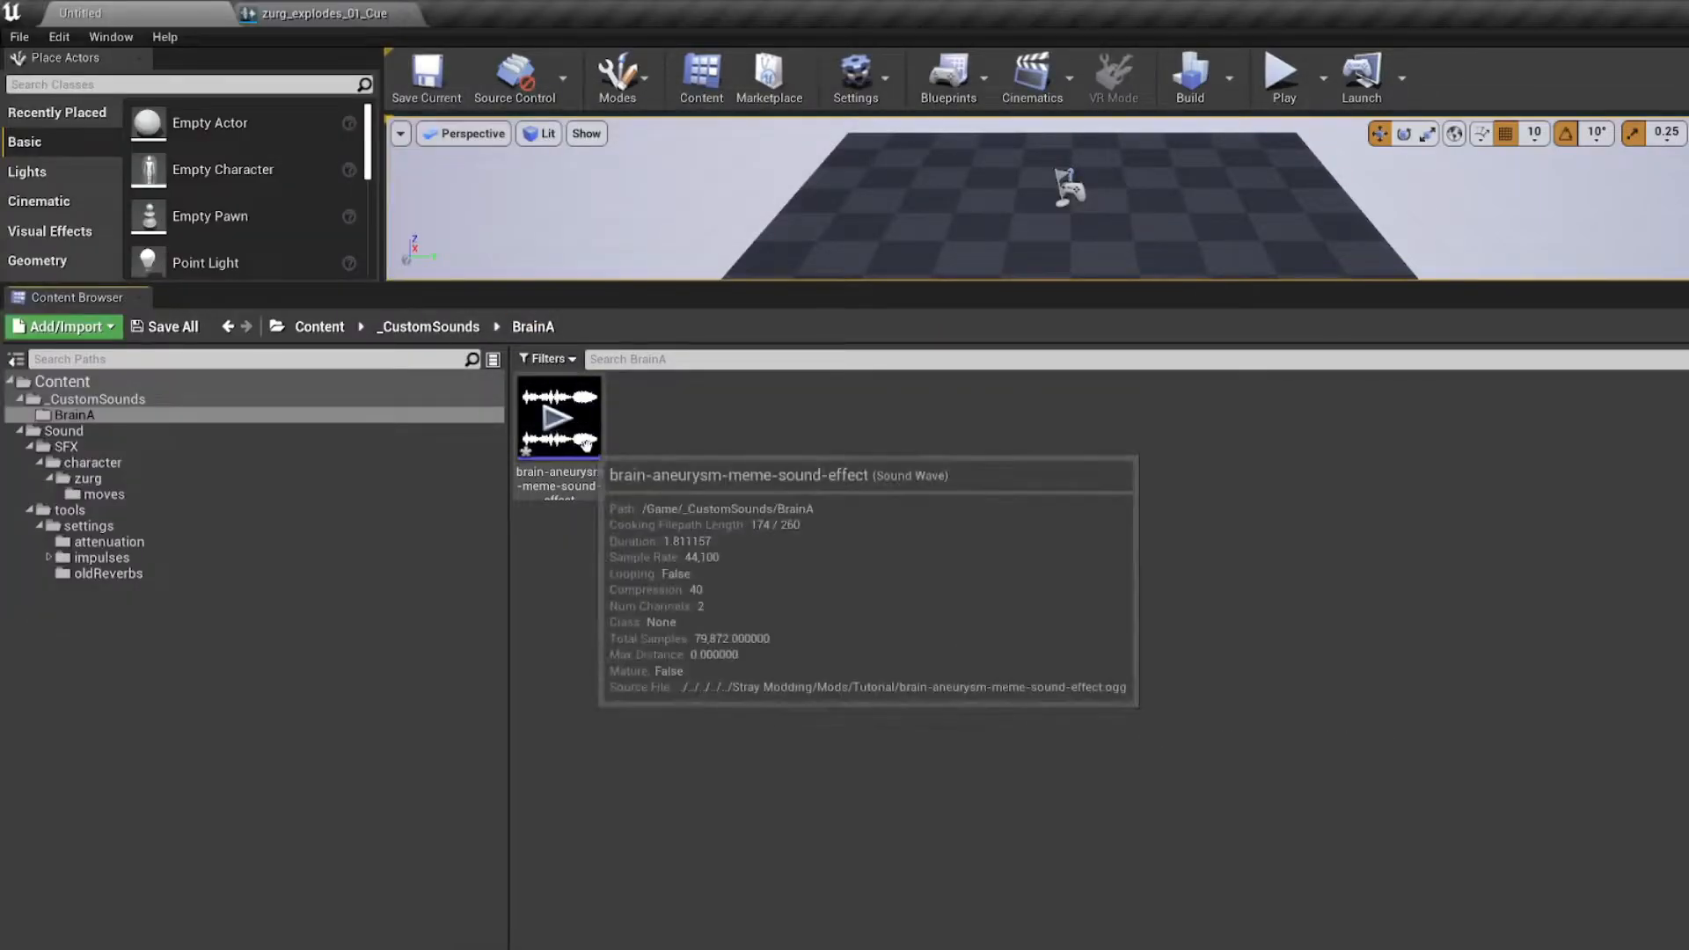
Step: Preview the imported brain-aneurysm-meme-sound-effect sound wave and save the asset
click(568, 425)
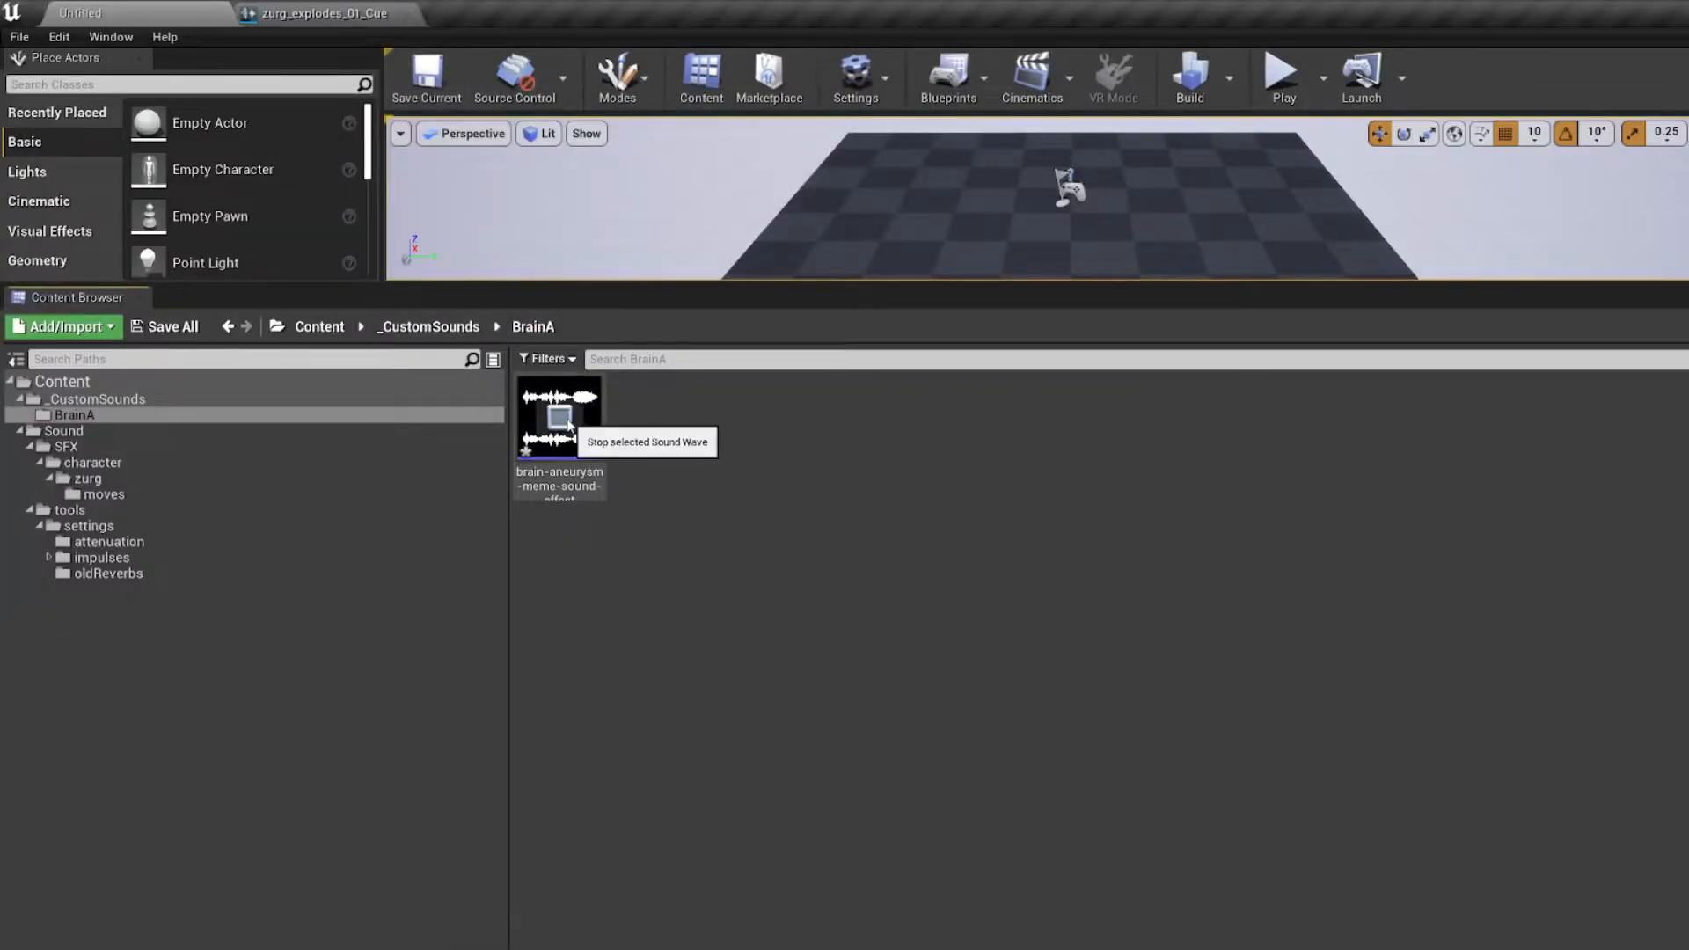
right_click(581, 483)
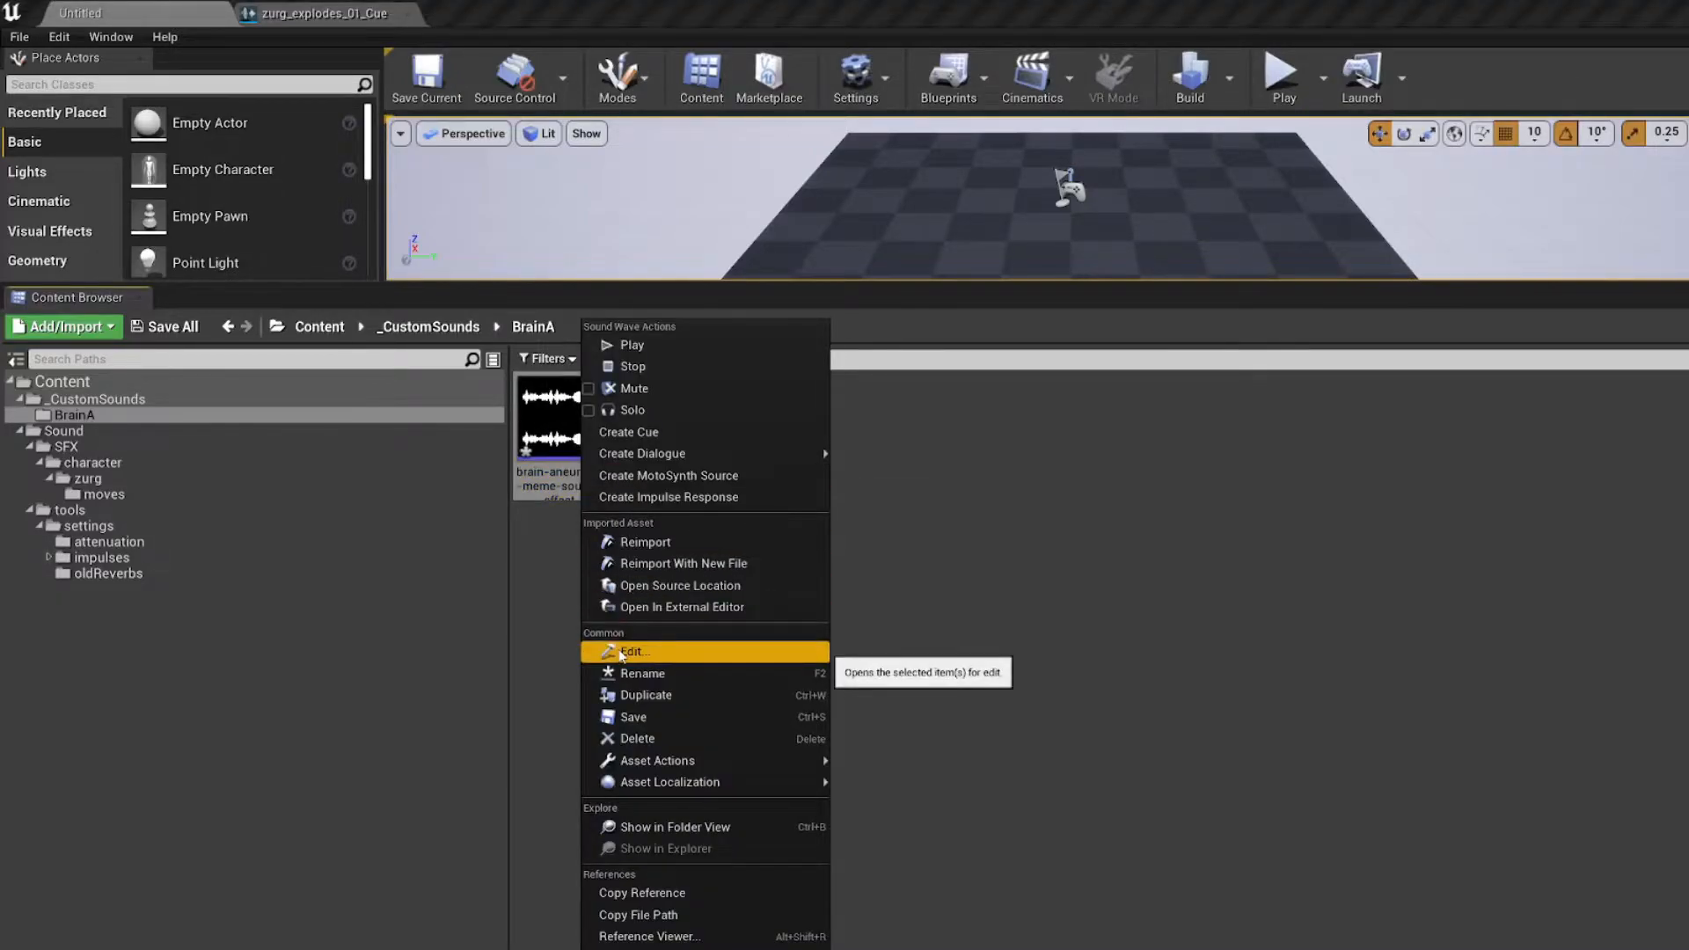
click(654, 717)
click(691, 662)
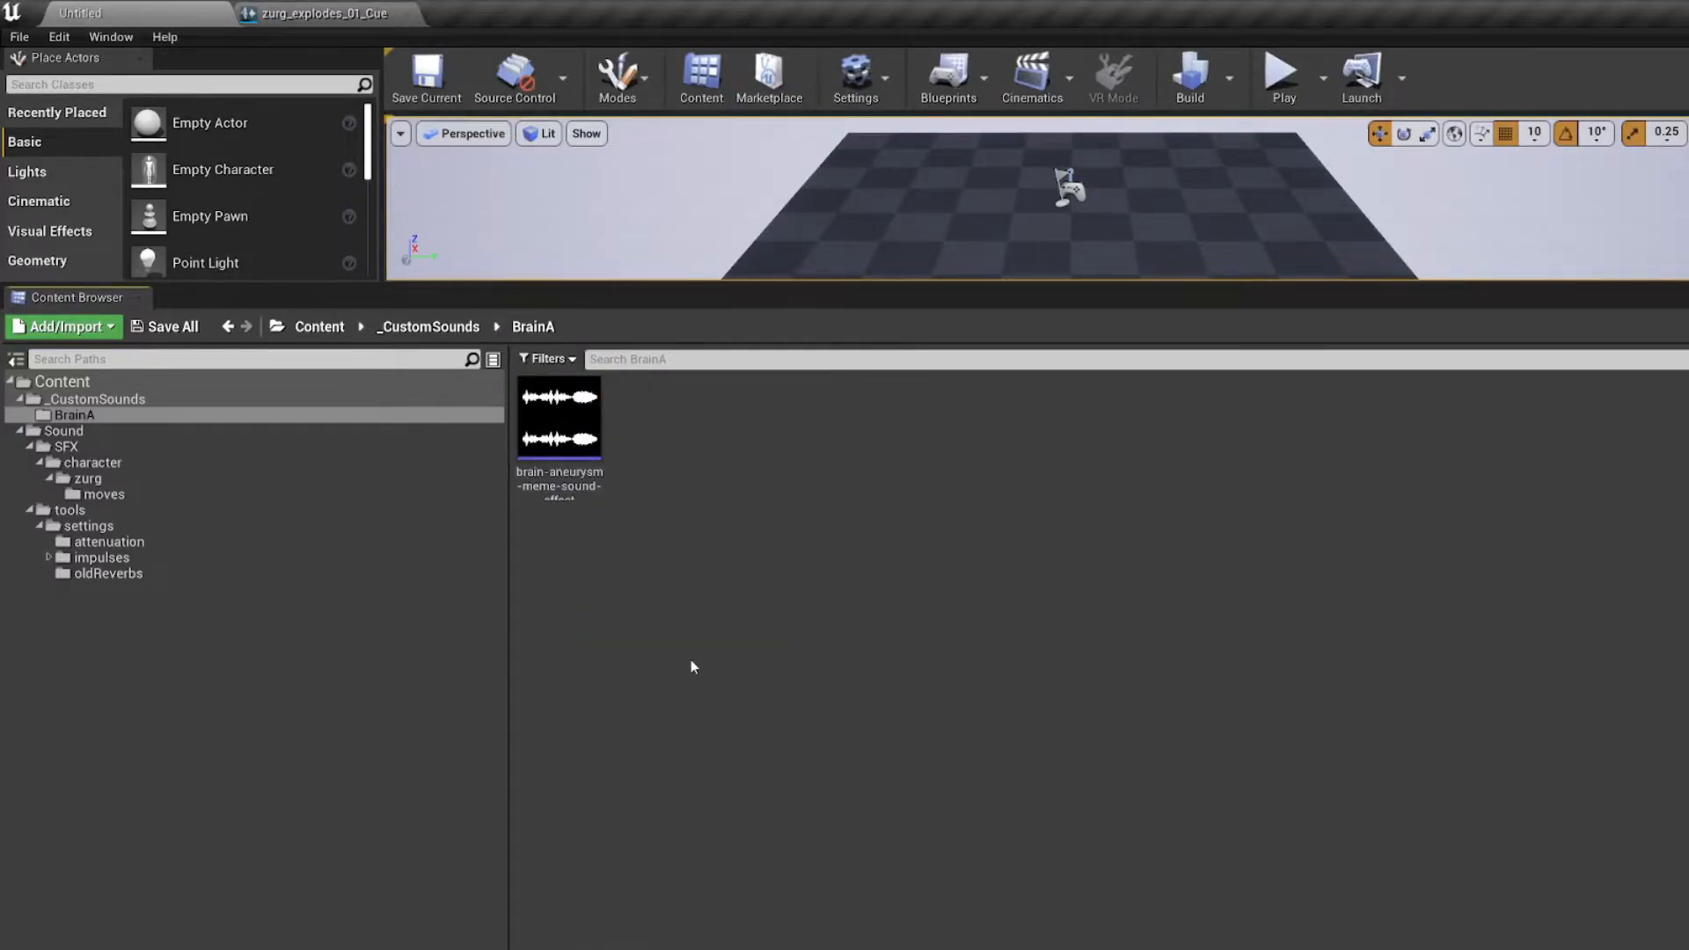
Step: Reopen zurg_explodes_01_Cue from the moves folder and delete every upper Wave Player node below zurg_explodes_alt01
click(248, 498)
double_click(554, 422)
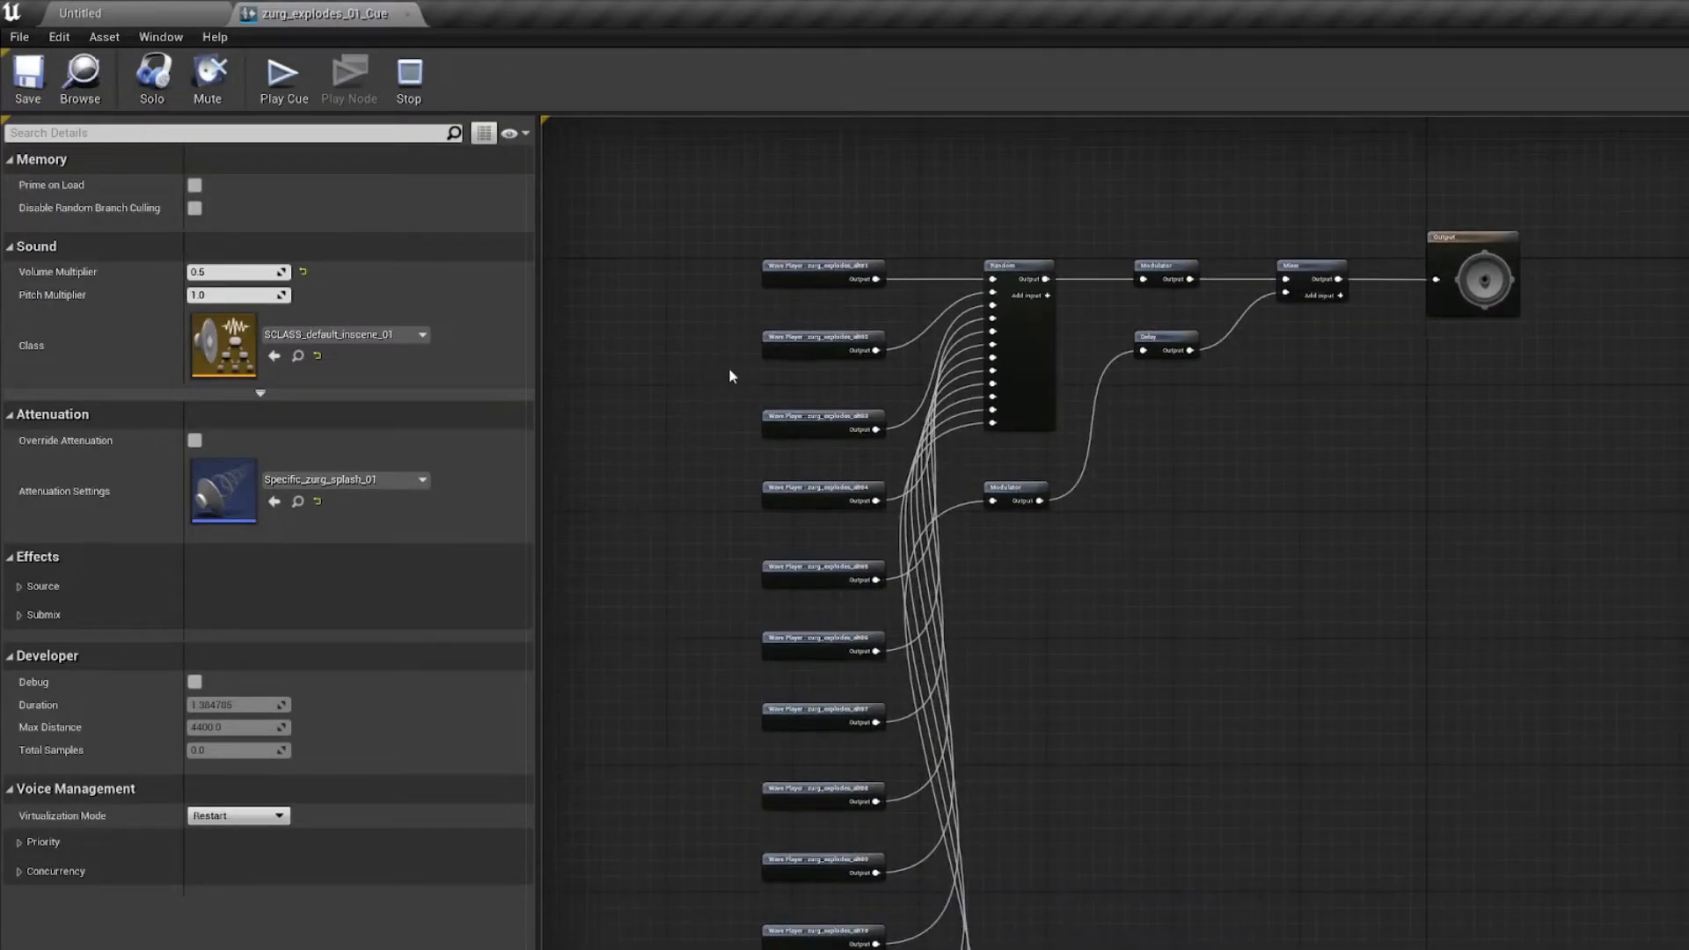
scroll(727, 363, down, 5)
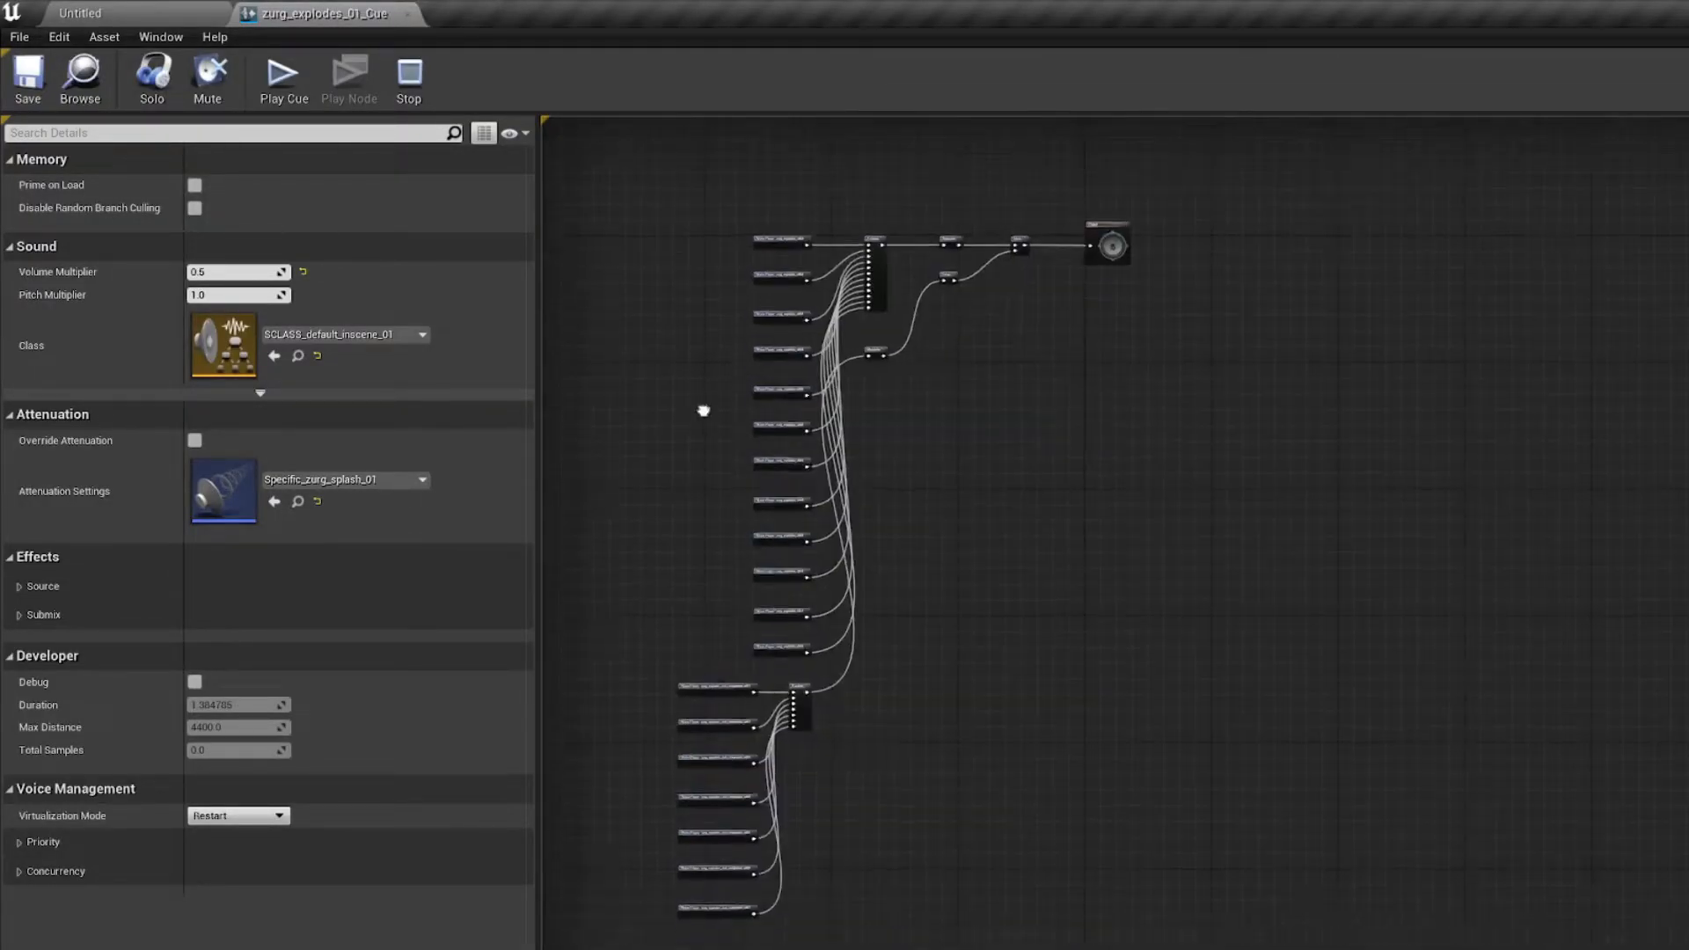
scroll(755, 284, up, 3)
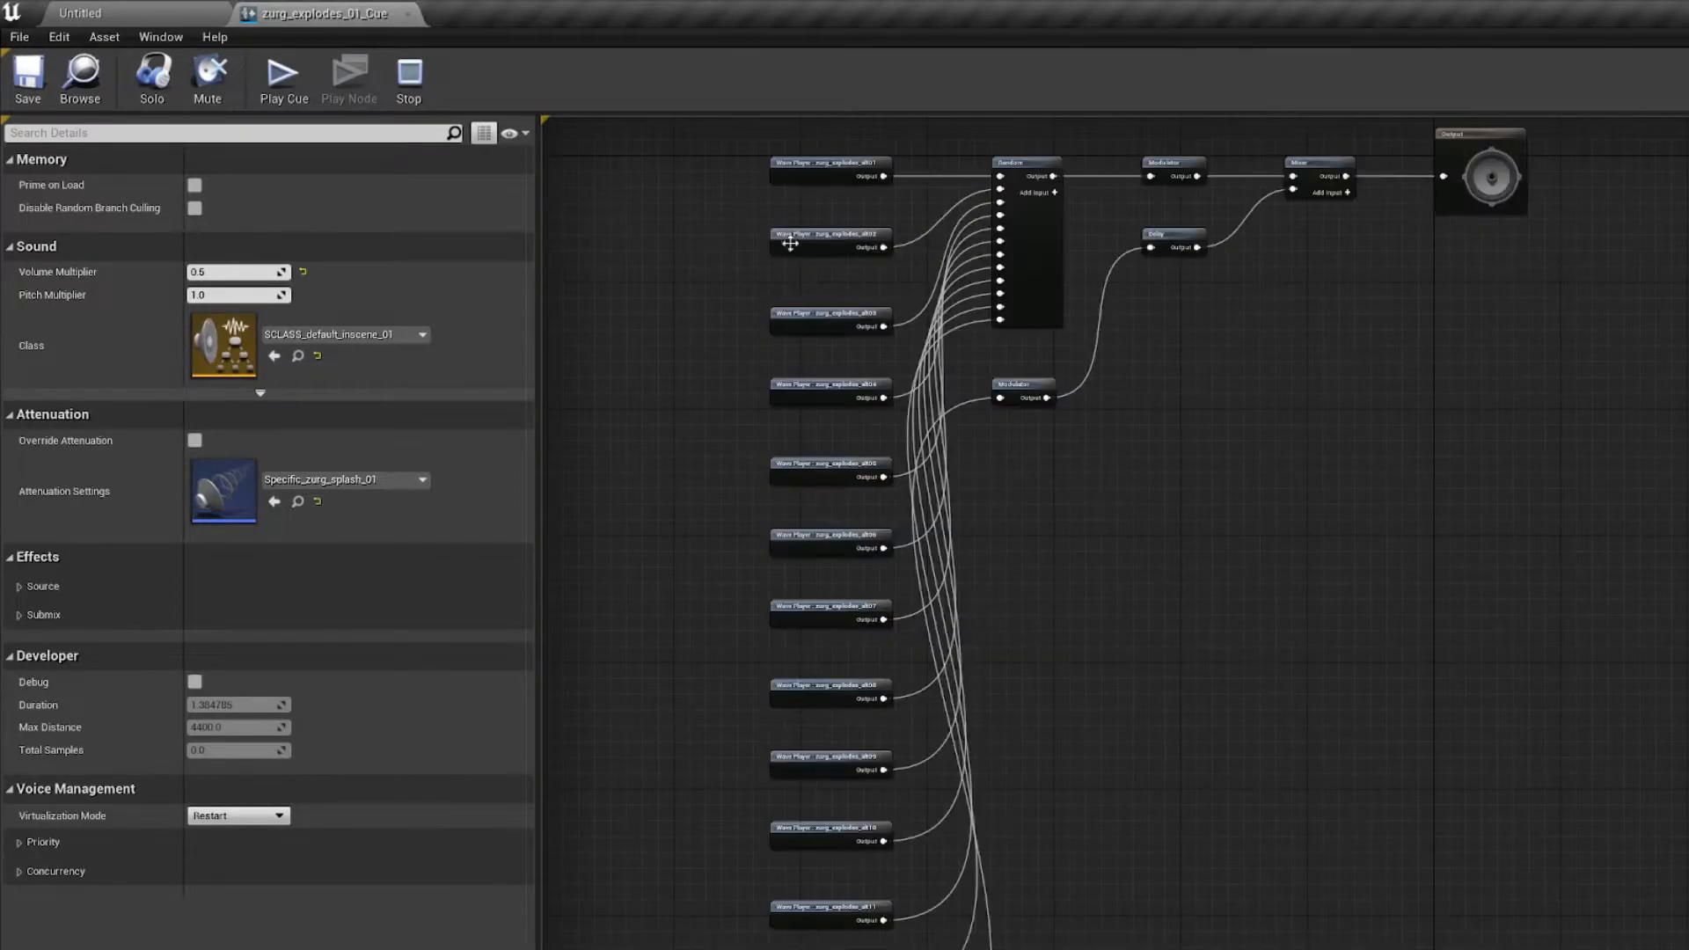
drag(782, 346, 779, 942)
key(Delete)
Step: Move the wet_component Wave Players and their Random node up, close beneath the remaining zurg_explodes_alt01 Wave Player
right_drag(766, 684, 858, 343)
scroll(744, 679, down, 2)
scroll(719, 704, up, 3)
right_drag(718, 736, 732, 620)
drag(694, 483, 1112, 919)
scroll(1140, 632, down, 2)
right_drag(1160, 572, 948, 948)
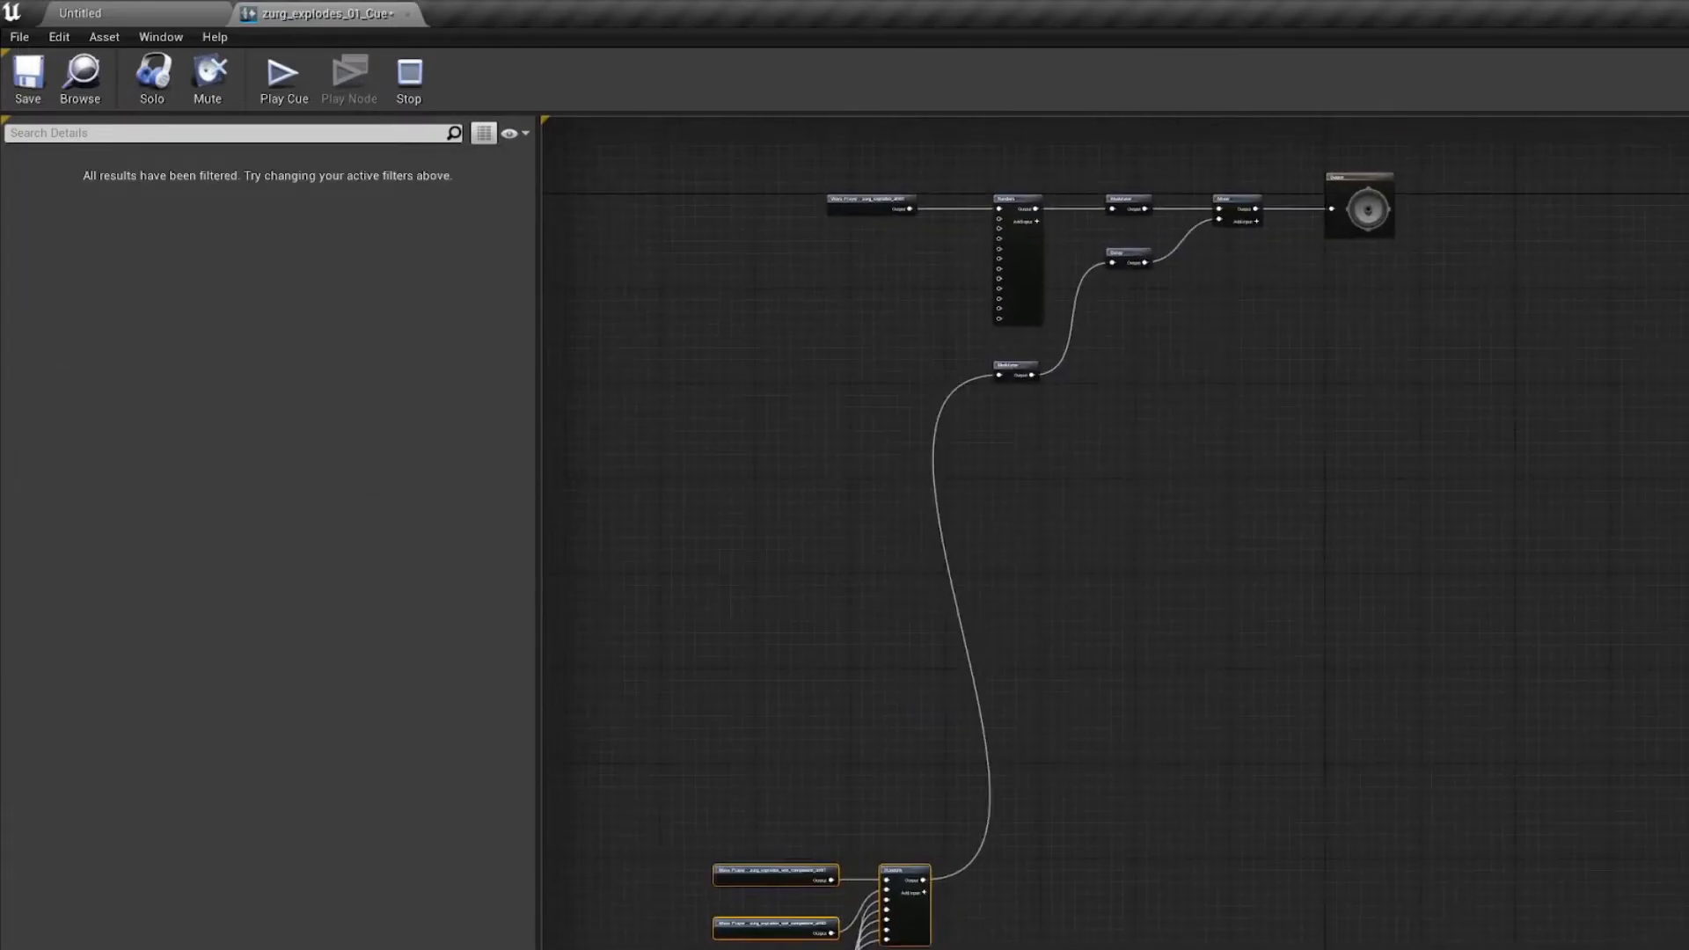
drag(906, 873, 917, 319)
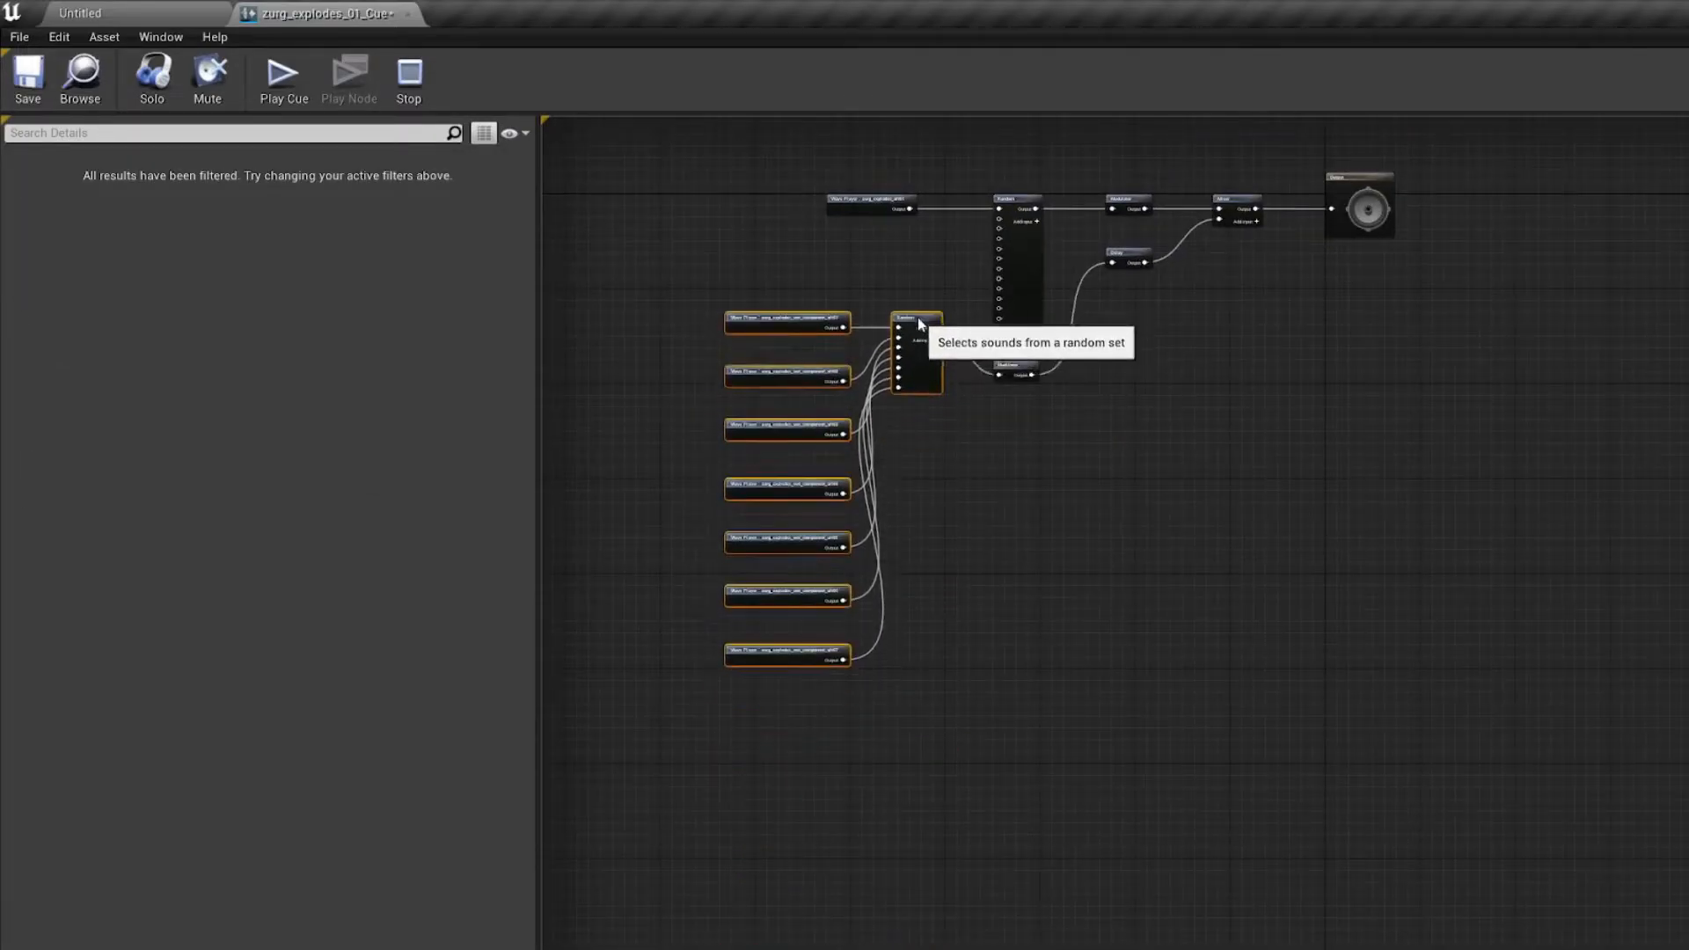
right_drag(979, 433, 984, 565)
click(984, 561)
Step: Set the sound wave of the zurg_explodes_alt01 Wave Player to brain-aneurysm-meme-sound-effect
scroll(948, 376, up, 4)
right_drag(926, 359, 835, 469)
click(695, 393)
click(345, 202)
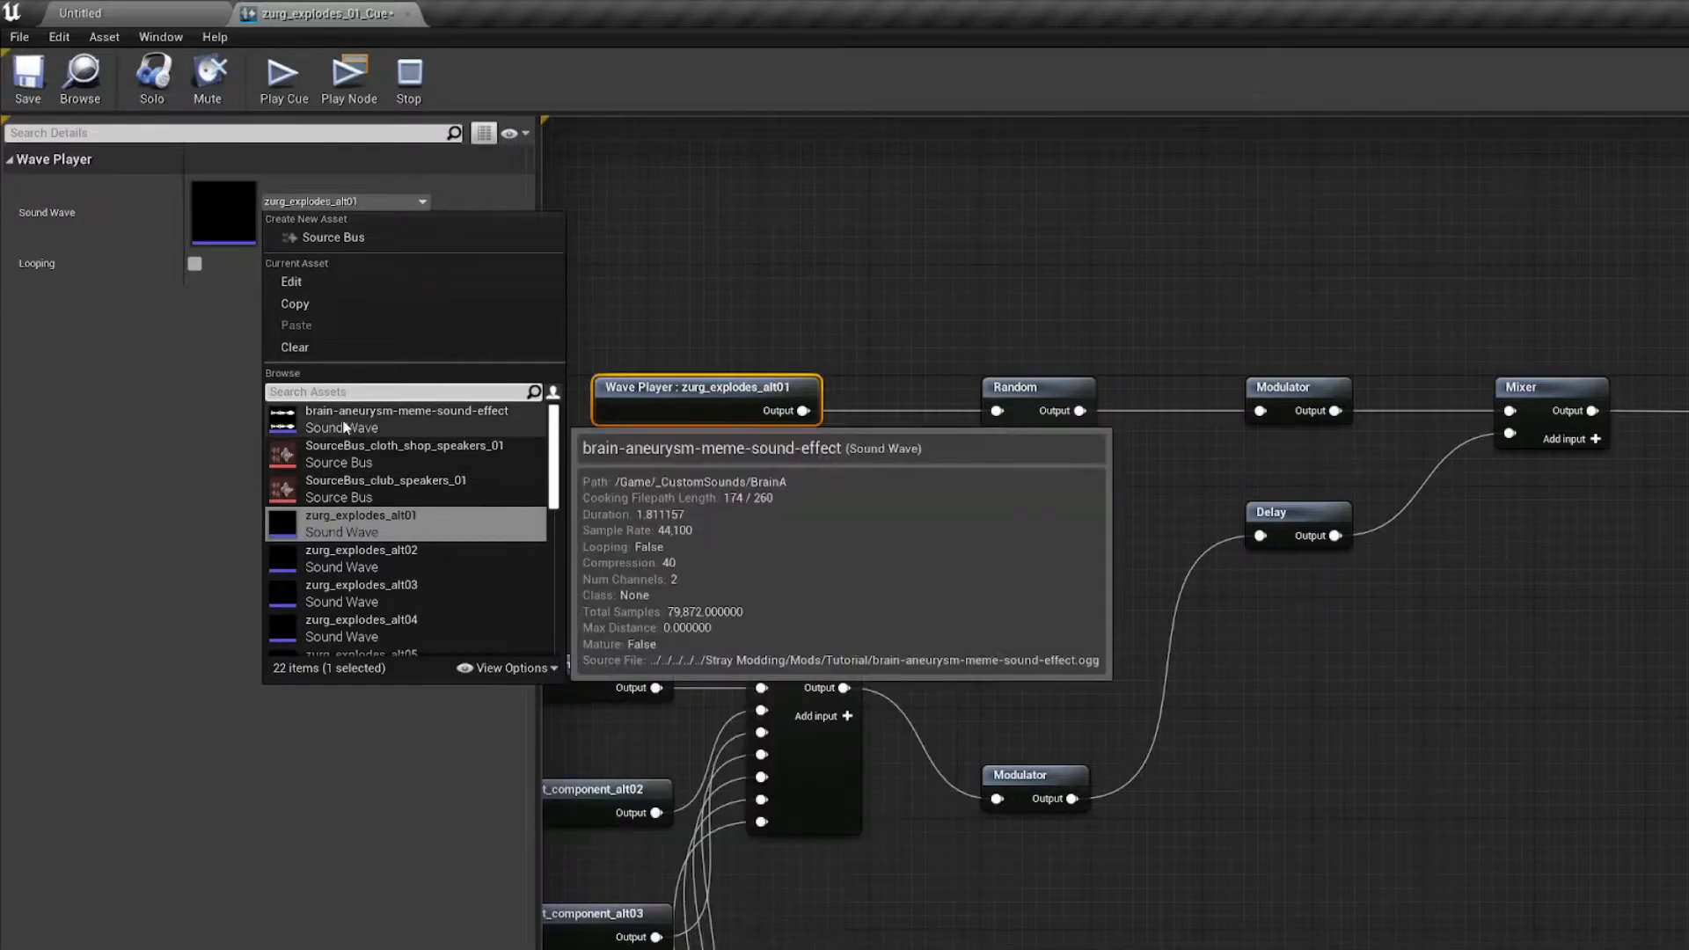
click(433, 420)
right_drag(695, 318, 705, 353)
click(706, 353)
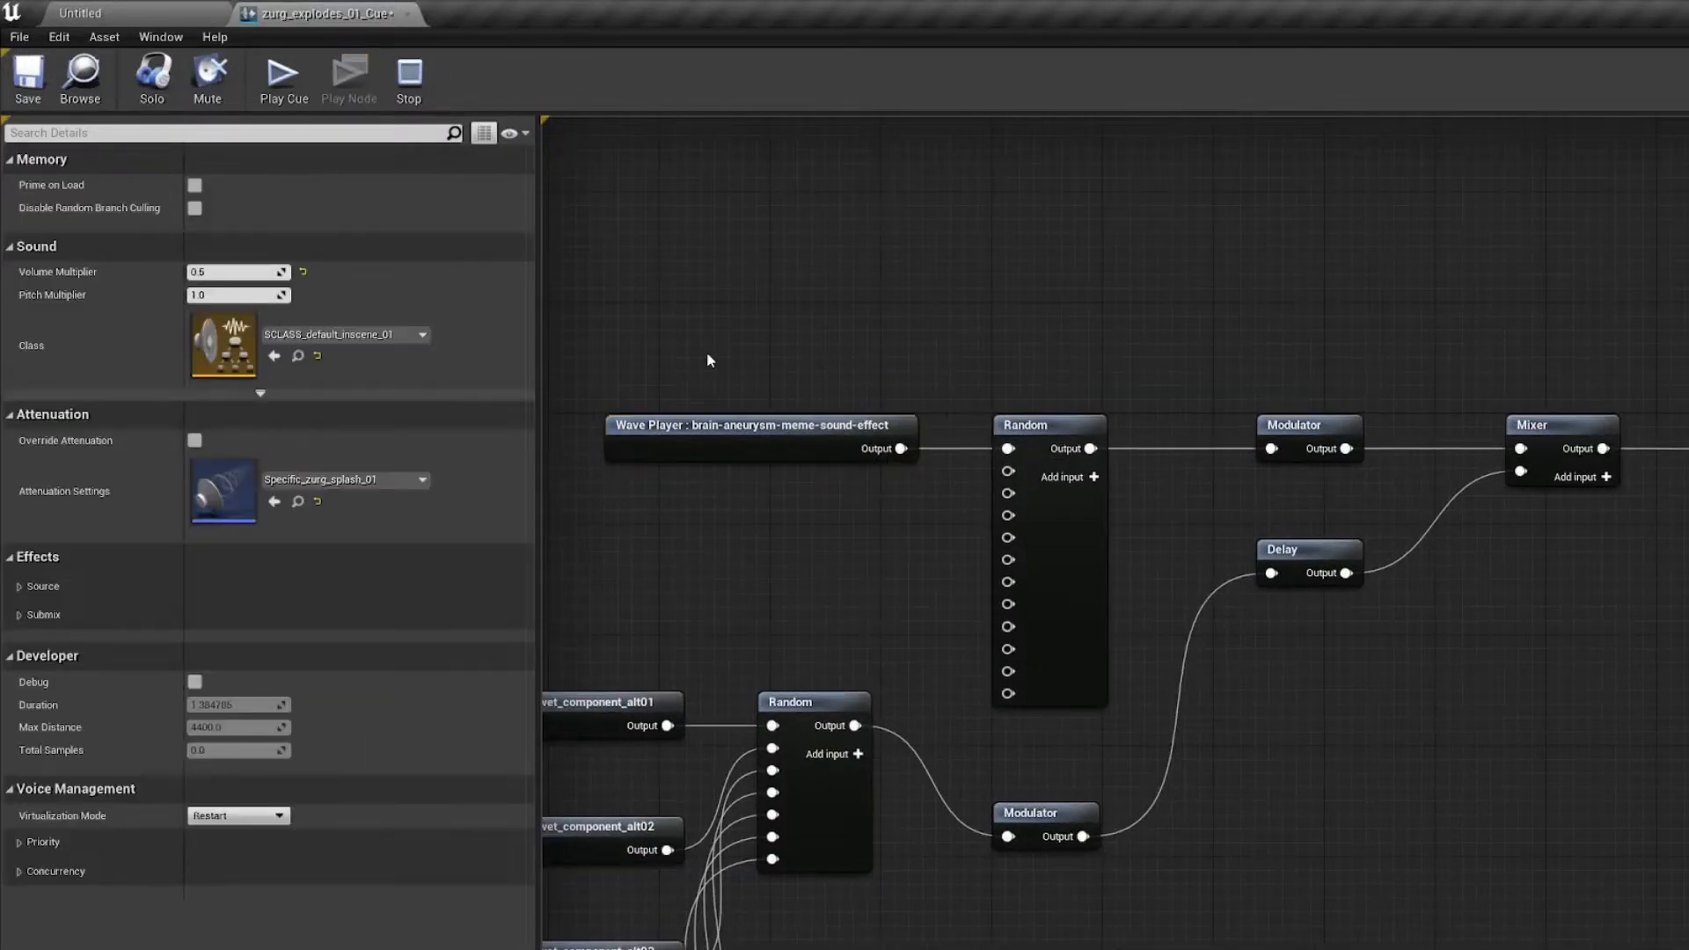
Step: Delete the upper Random node and connect the brain-aneurysm-meme-sound-effect Wave Player directly to the upper Modulator
click(1022, 418)
key(Delete)
drag(902, 448, 1271, 449)
right_drag(923, 372, 1012, 363)
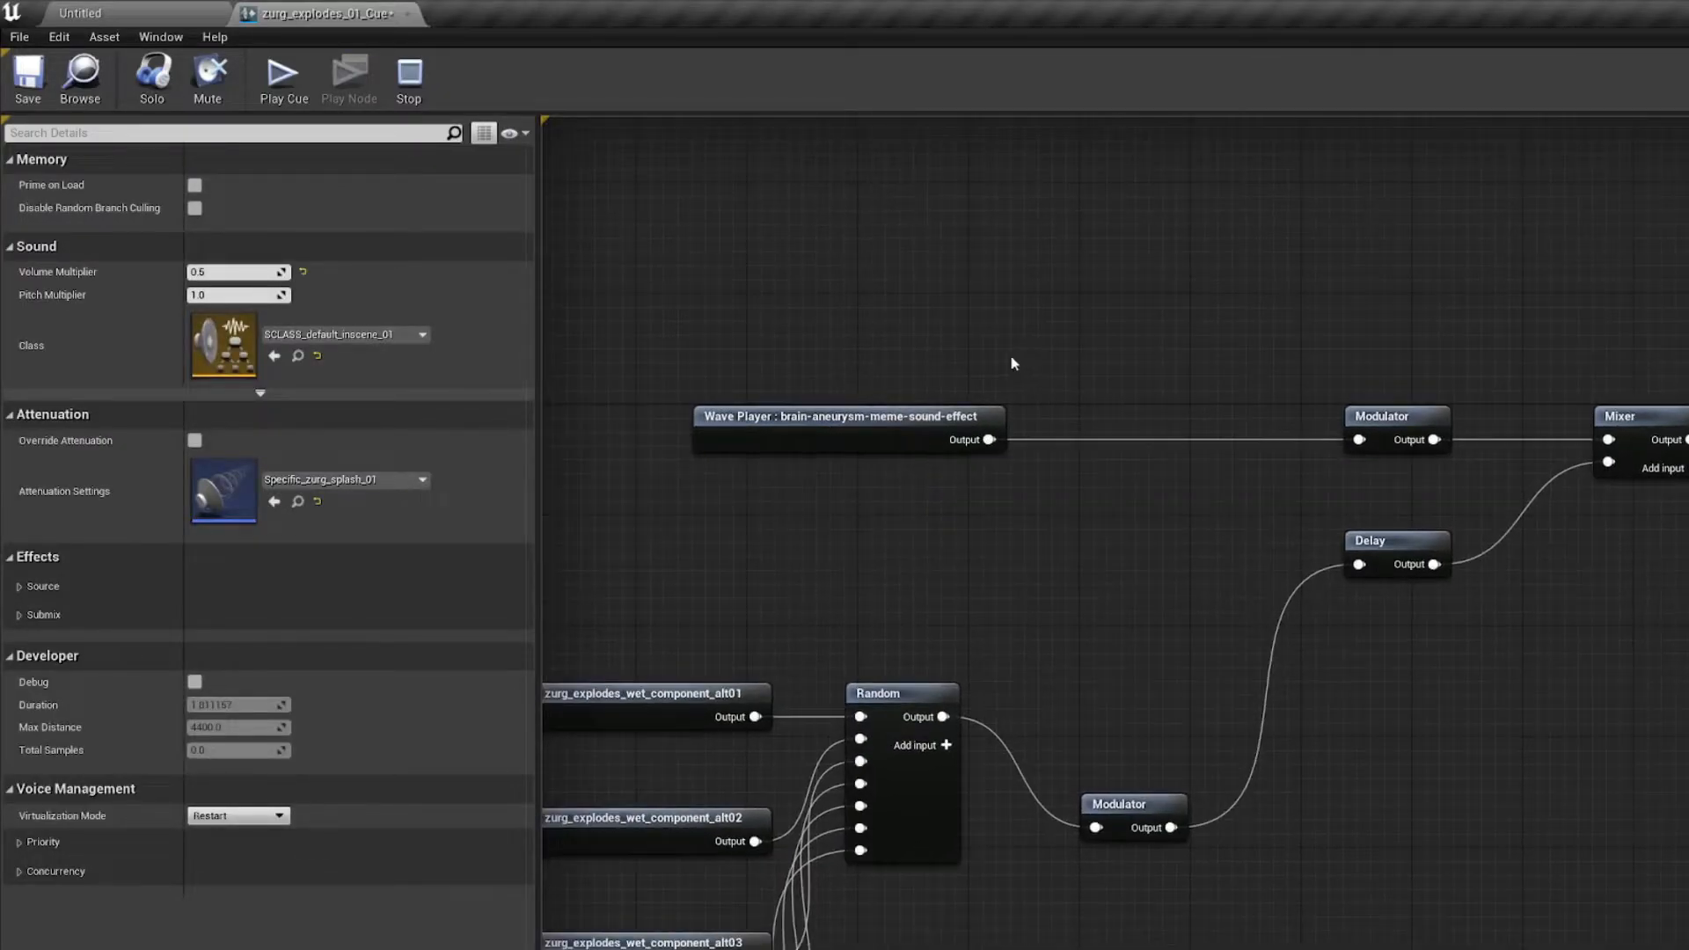
Step: Shift the brain-aneurysm-meme-sound-effect Wave Player slightly left and move the lower Modulator up in line with the Delay node
click(878, 413)
drag(779, 410, 723, 411)
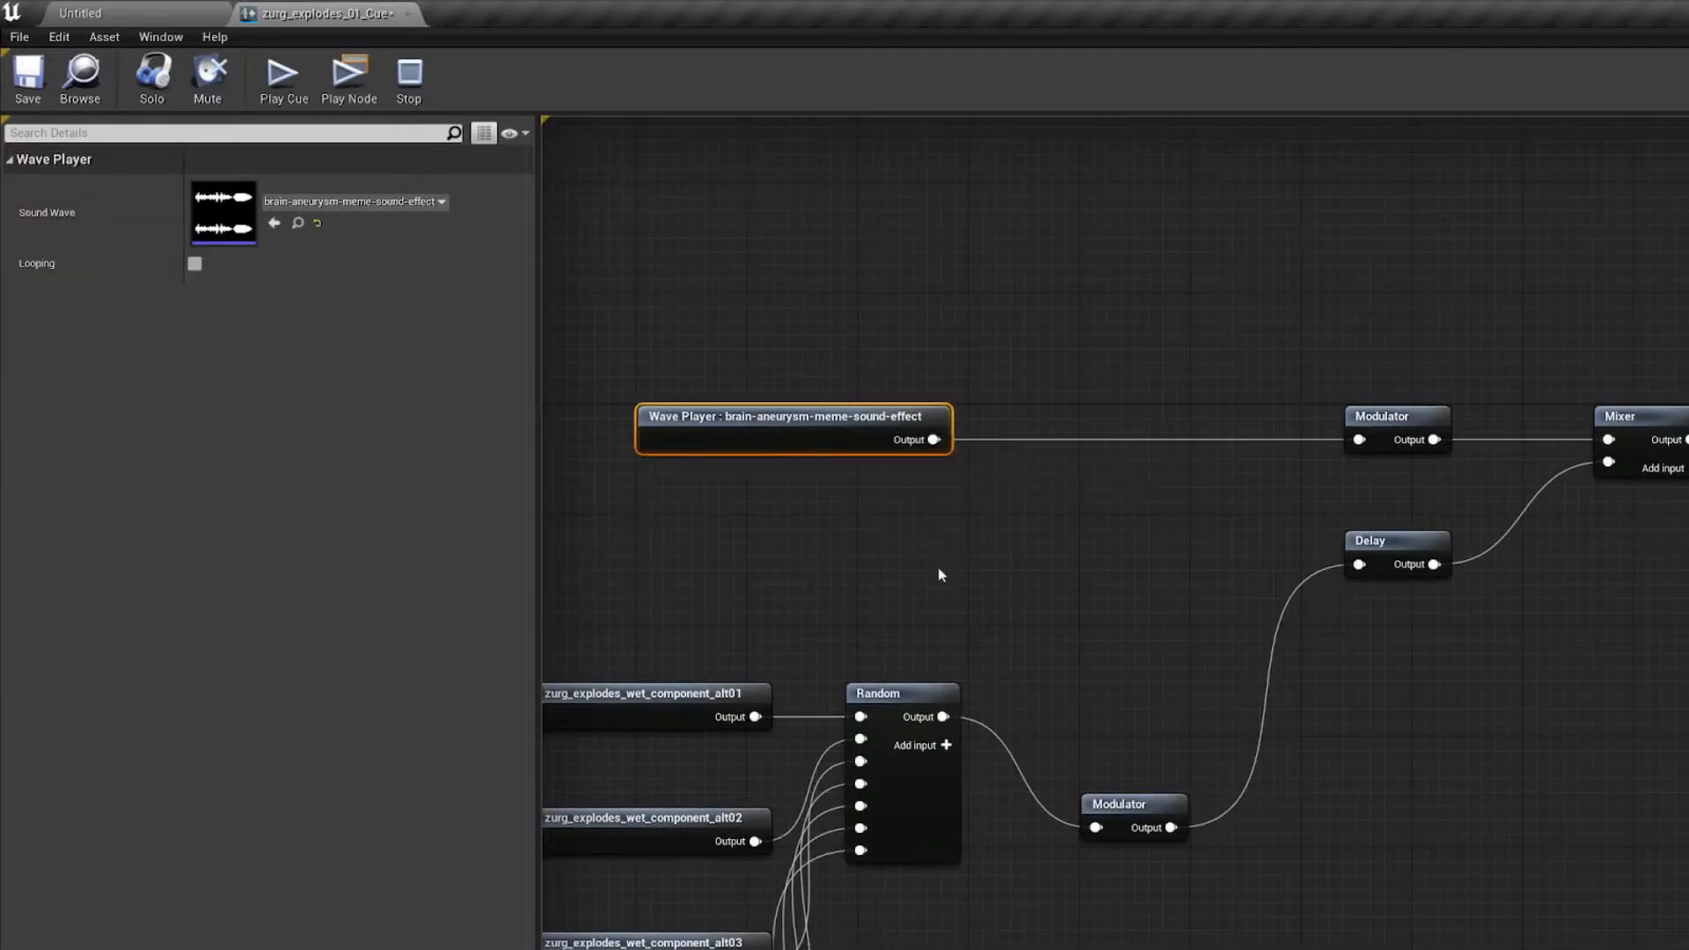
click(909, 688)
click(987, 500)
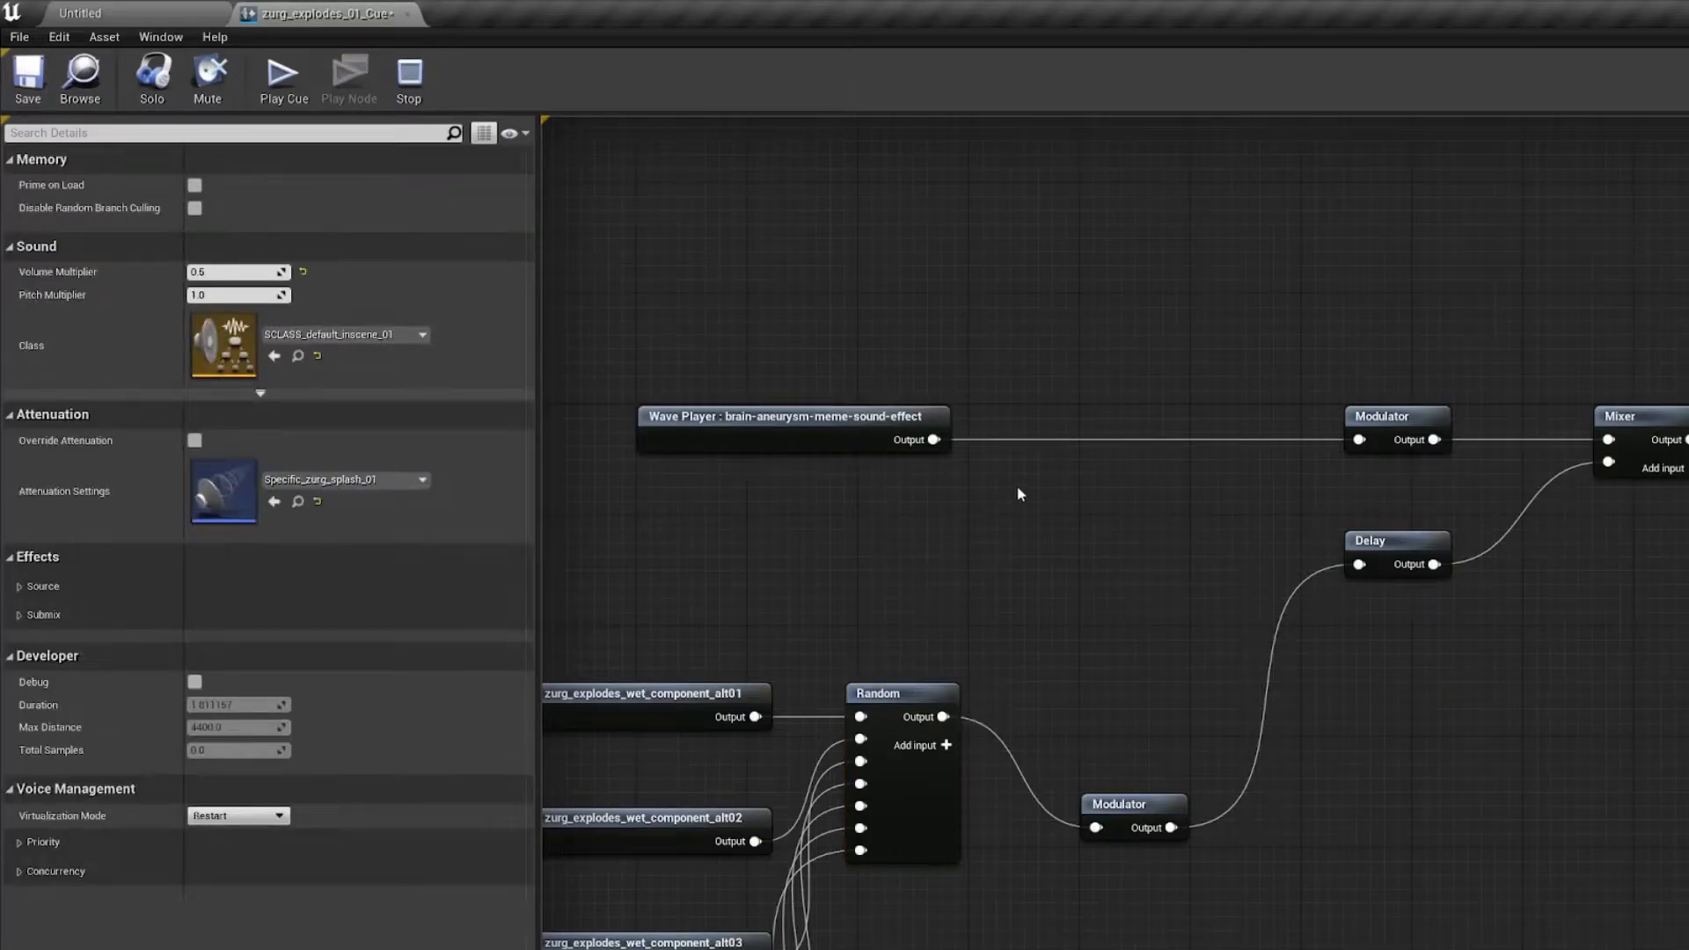
scroll(1021, 497, down, 2)
click(1110, 723)
drag(1111, 721, 1107, 537)
click(1178, 591)
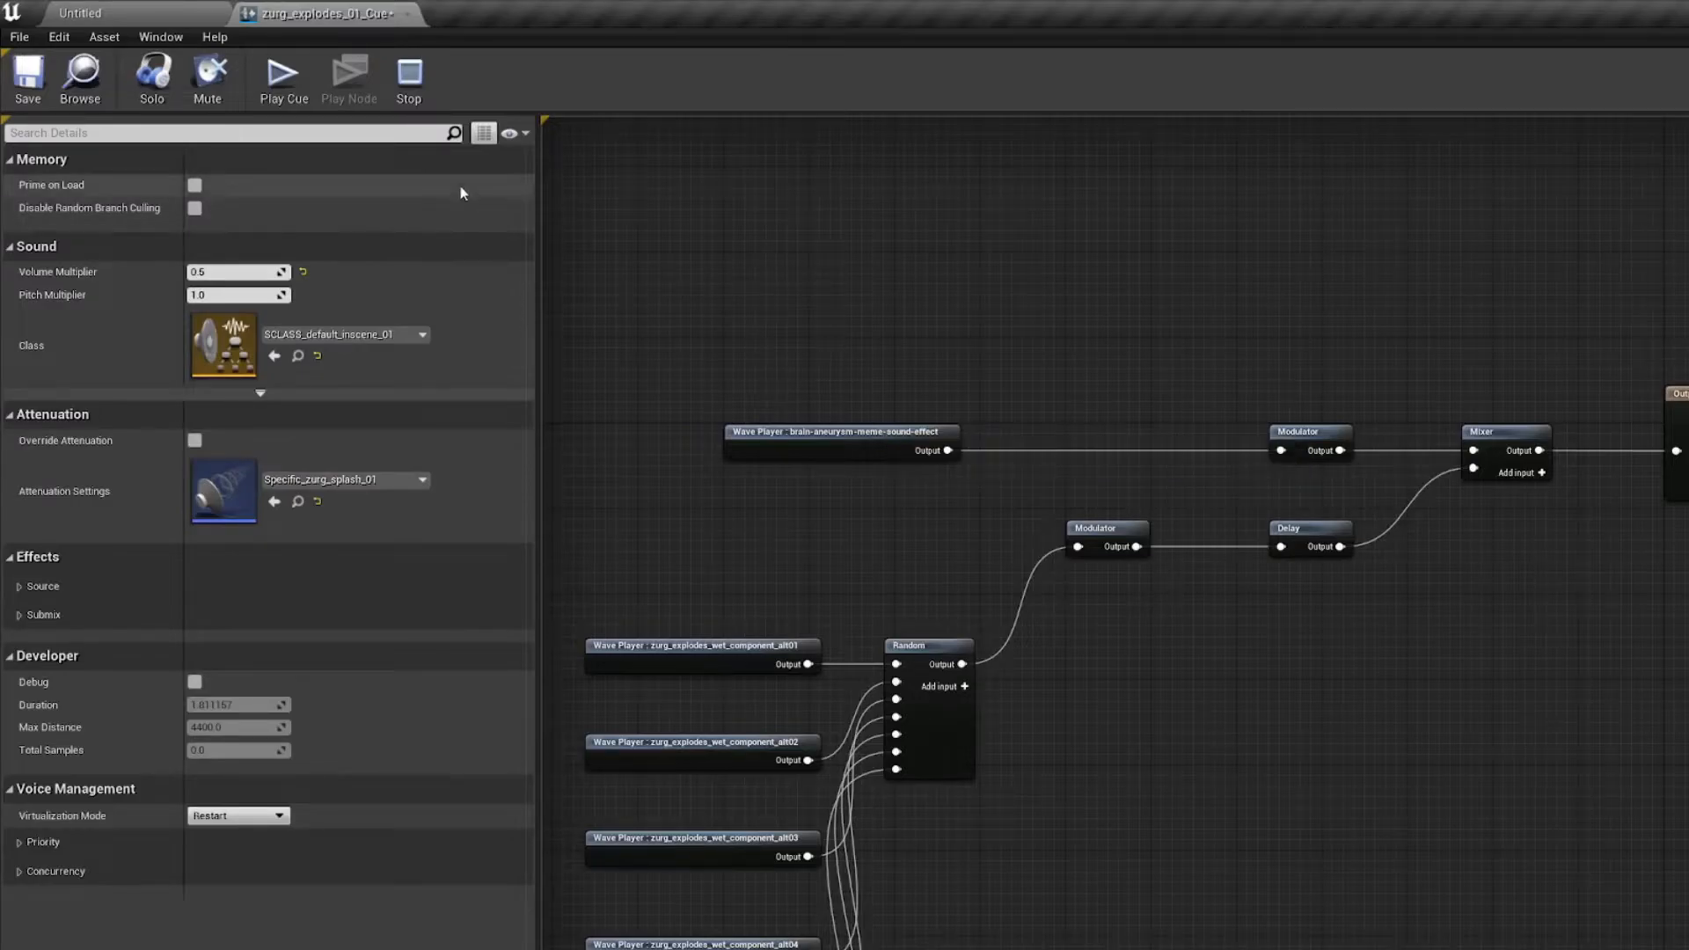
Step: Save the sound cue and play it to preview the replaced sound
click(28, 78)
click(282, 83)
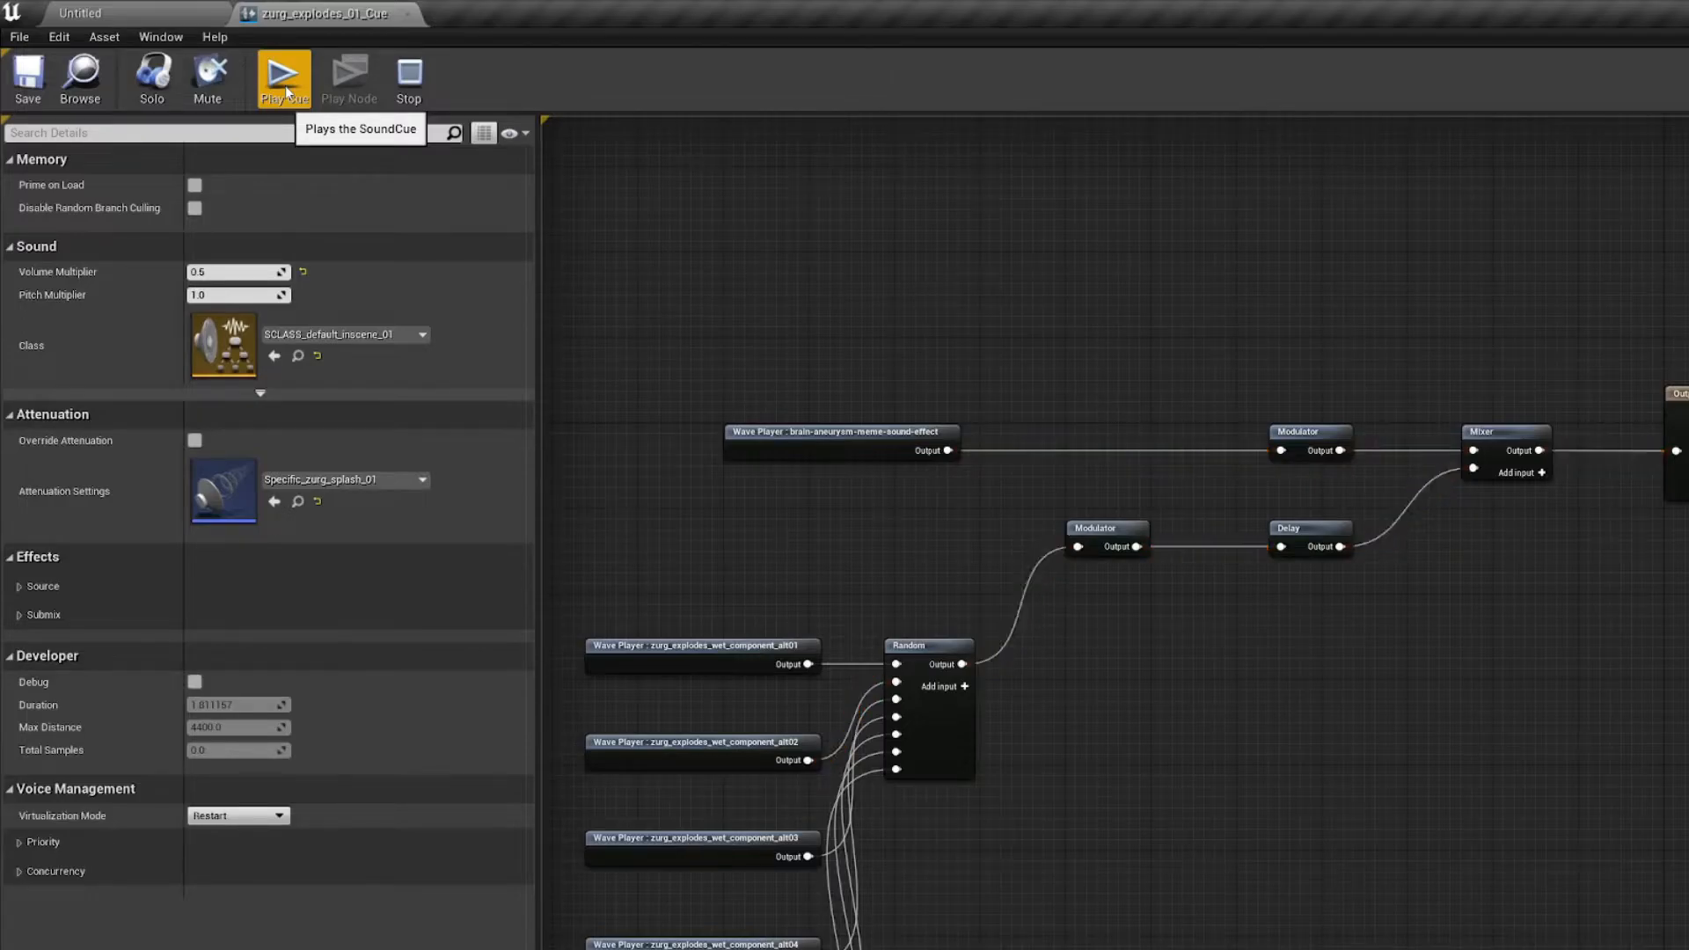
click(284, 88)
Step: Delete the upper Modulator, connect the brain-aneurysm-meme-sound-effect Wave Player directly to the Mixer's first input, and move the Wave Player beside it
click(1293, 434)
right_drag(1256, 366, 1097, 388)
key(Delete)
drag(788, 476, 1304, 480)
drag(707, 456, 1102, 458)
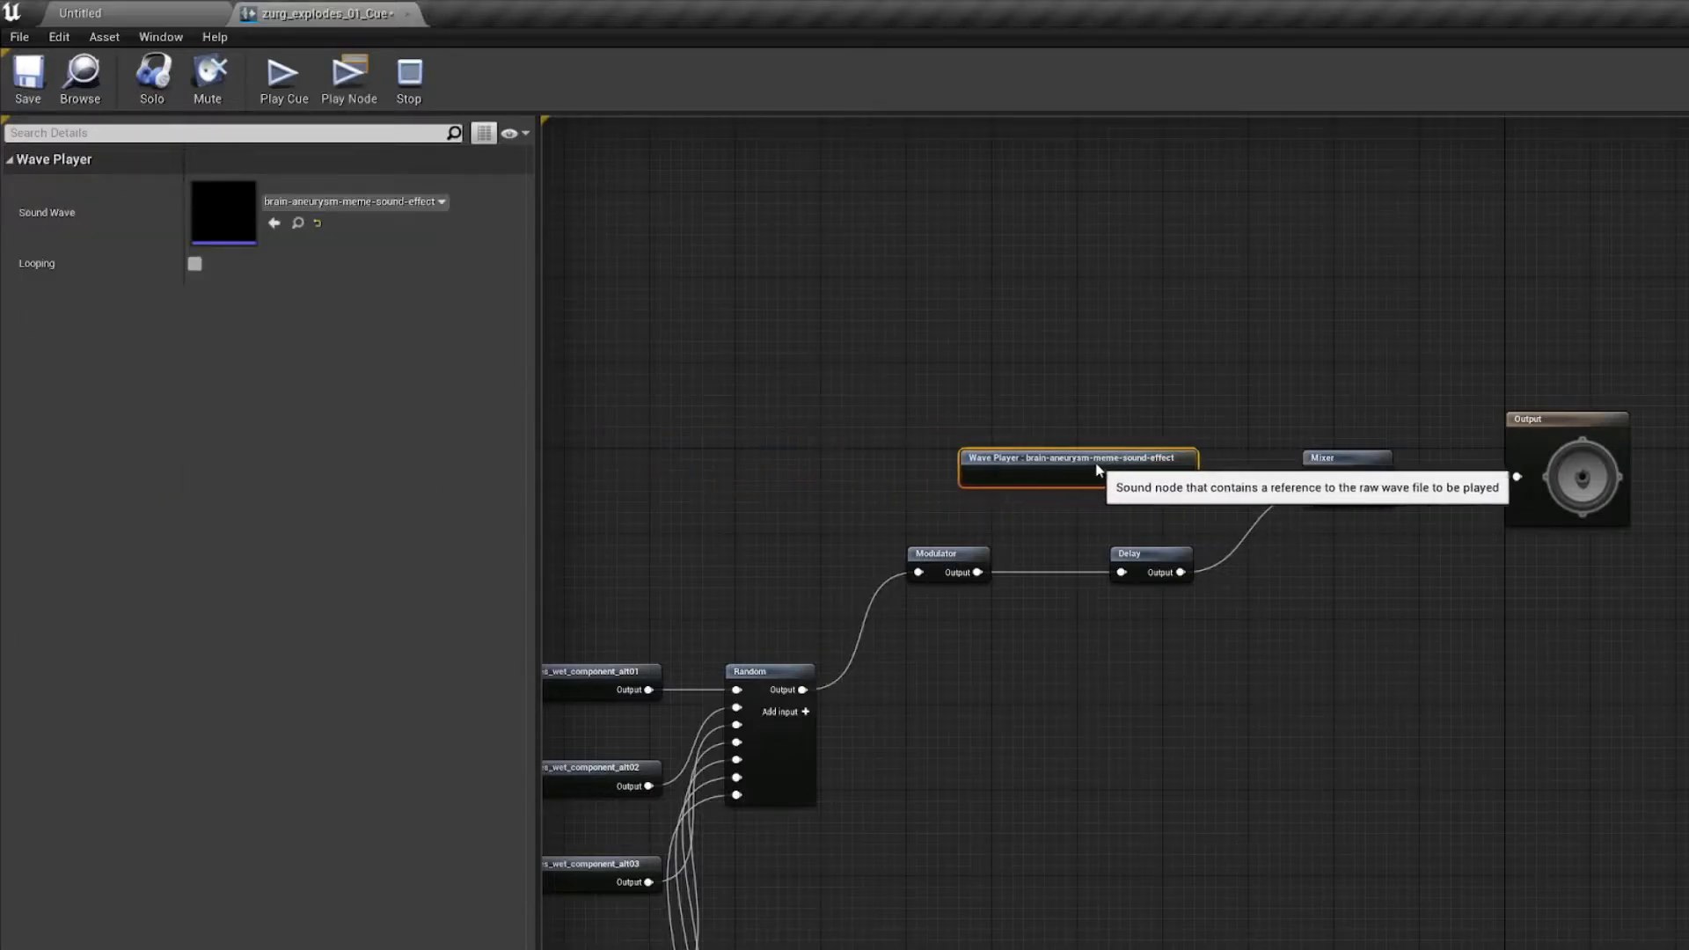
click(1059, 387)
Step: Play the cue and shift the brain-aneurysm-meme-sound-effect Wave Player slightly left, away from the Mixer
click(286, 92)
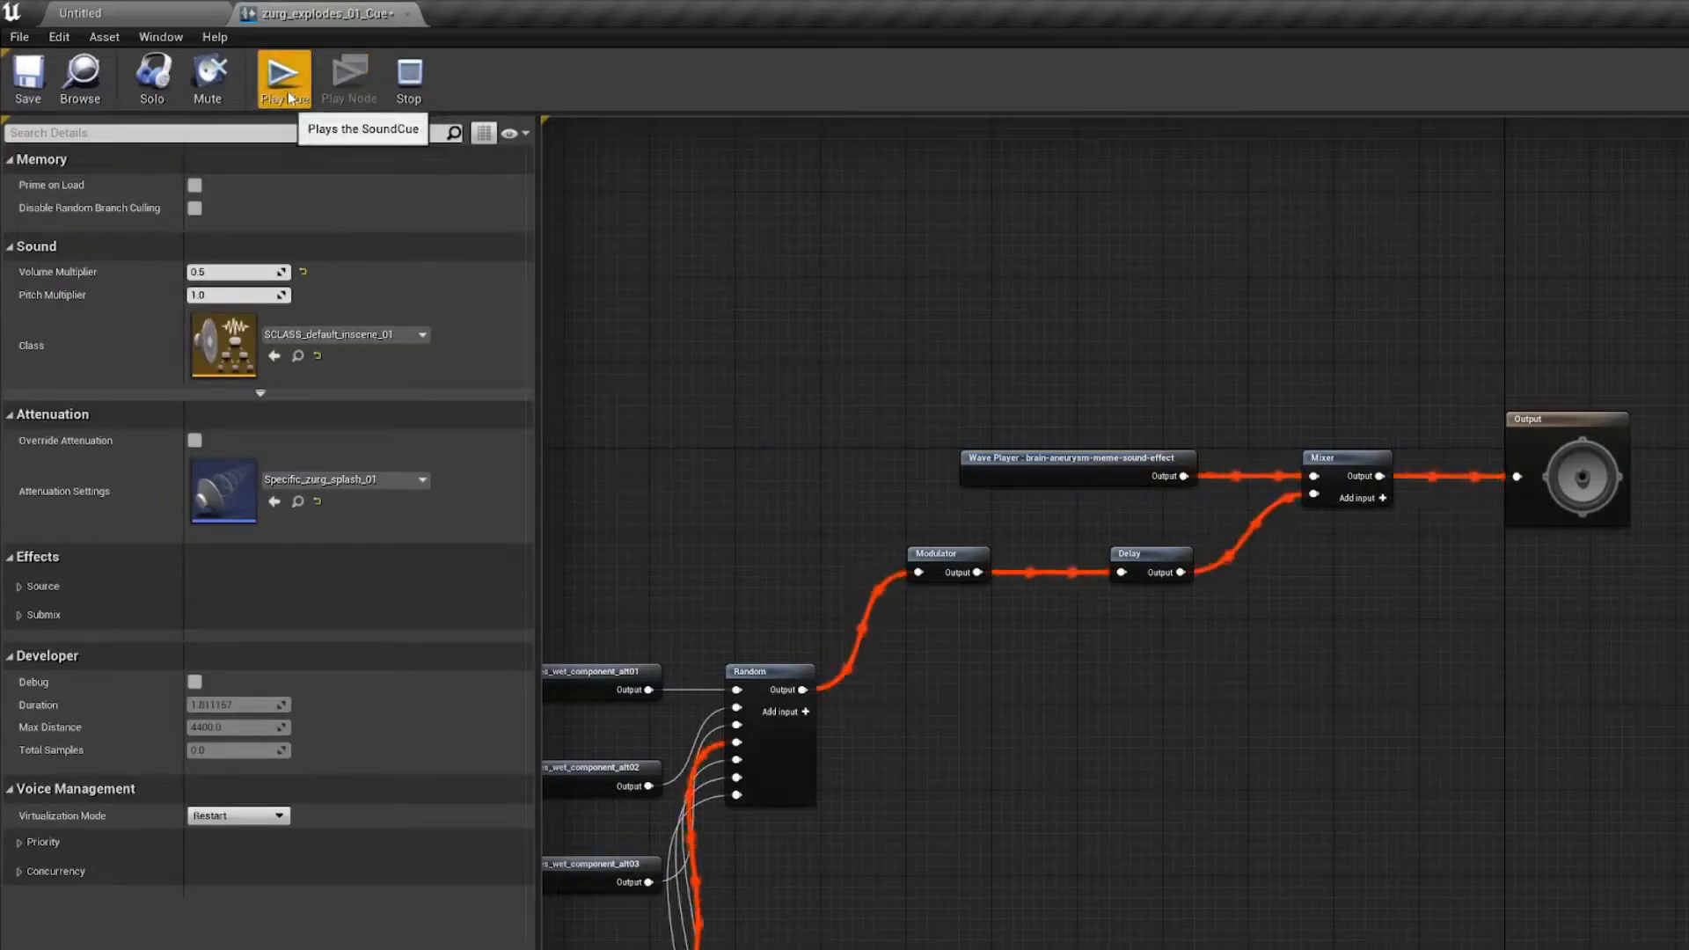
right_drag(773, 339, 854, 268)
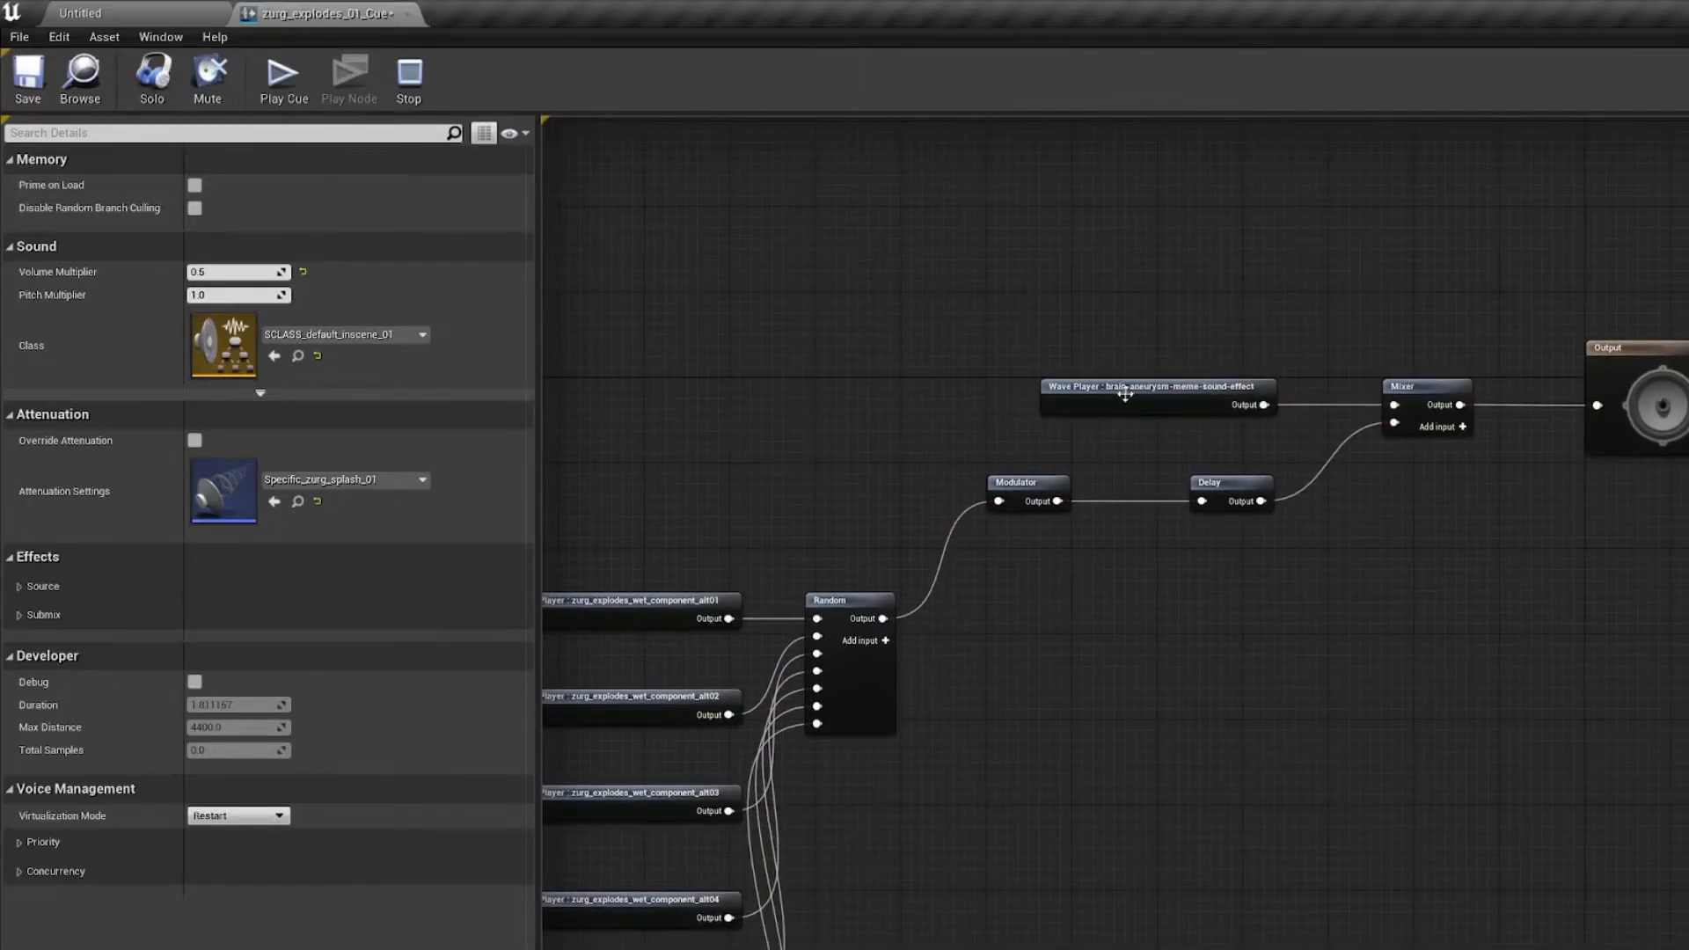
drag(1126, 394, 1115, 396)
click(1117, 329)
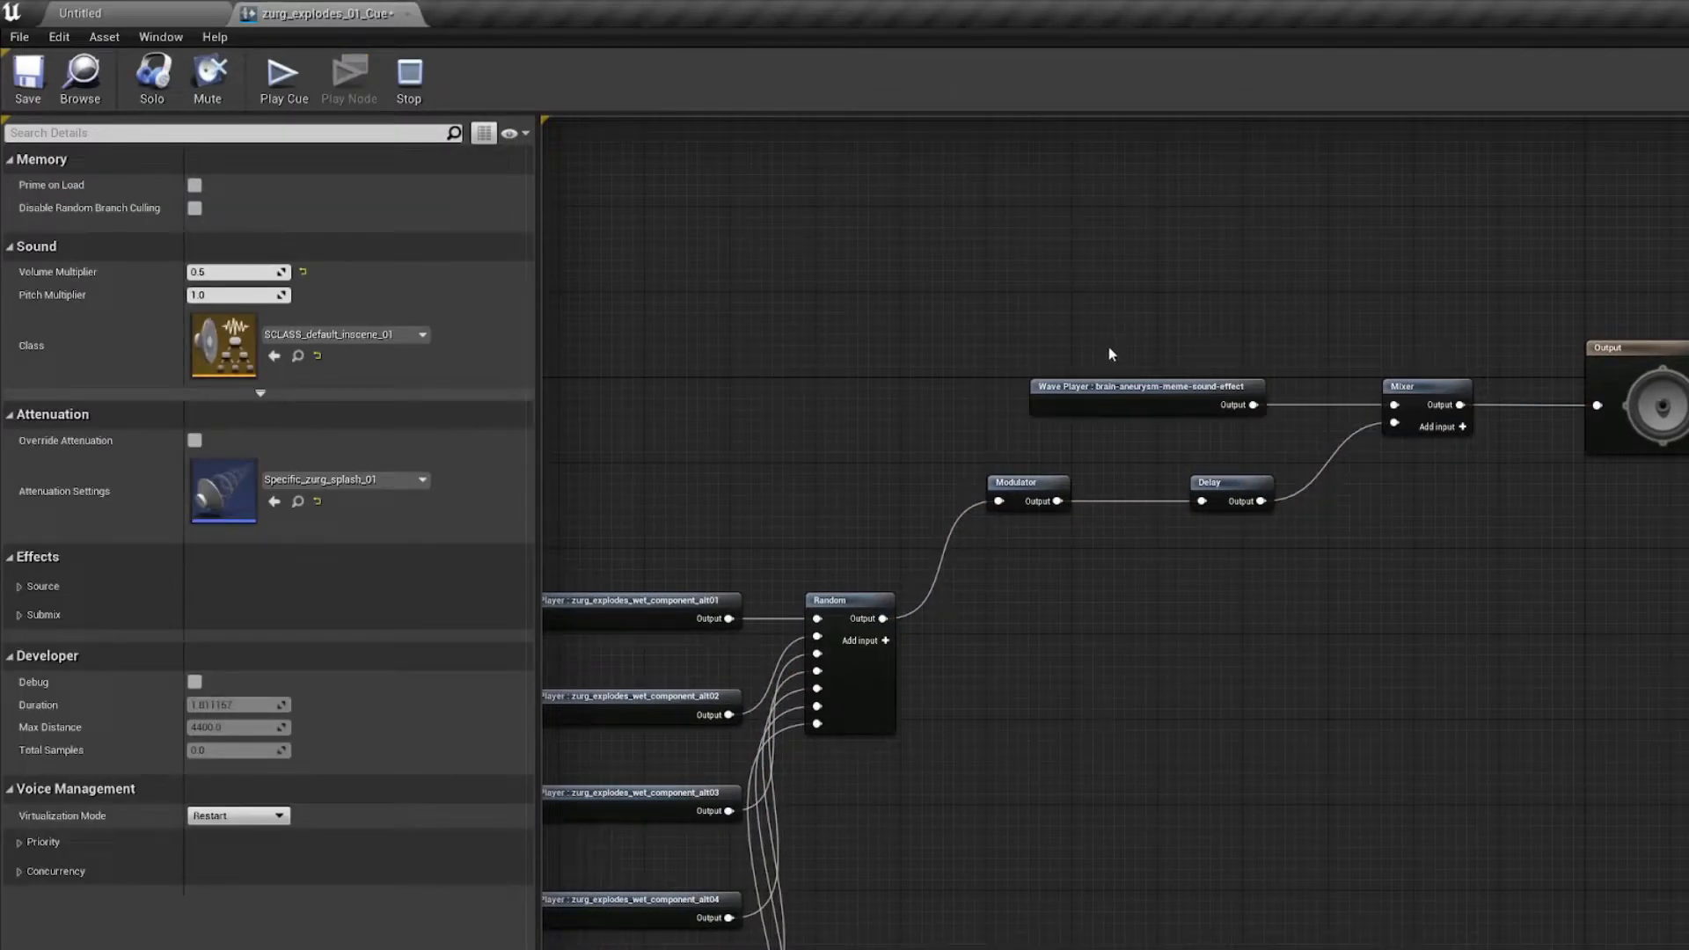
Step: Set the Delay node's Delay Min to 0.8 and Delay Max to 1.0, and play the cue
click(1204, 489)
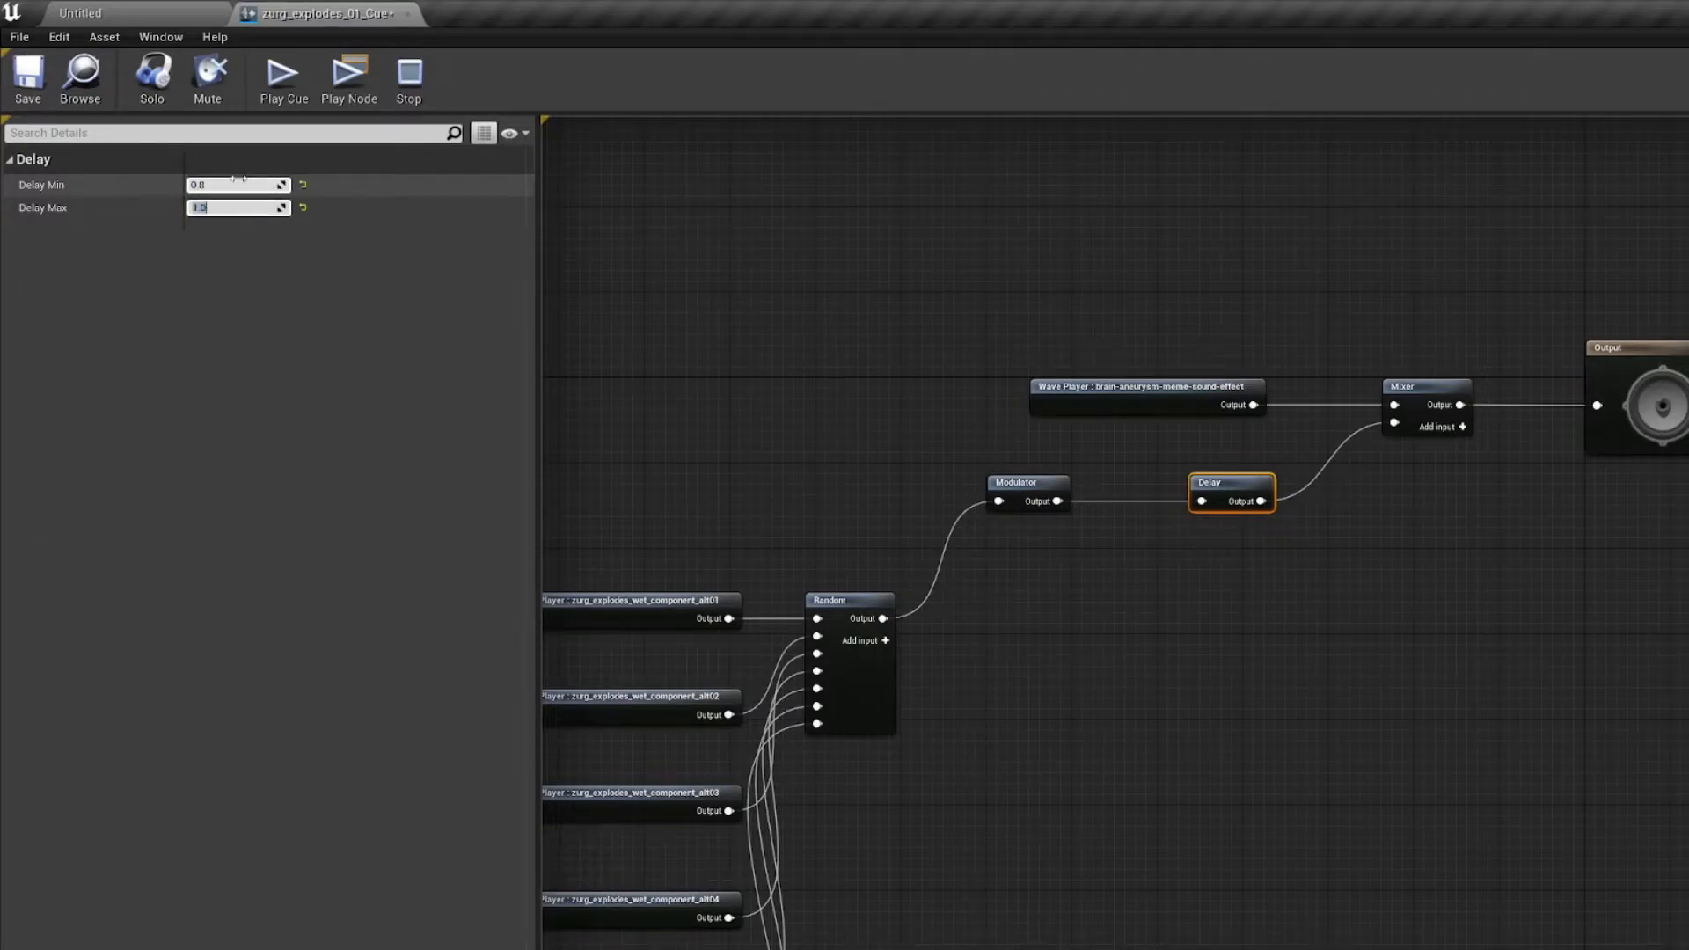
click(790, 405)
scroll(791, 411, down, 4)
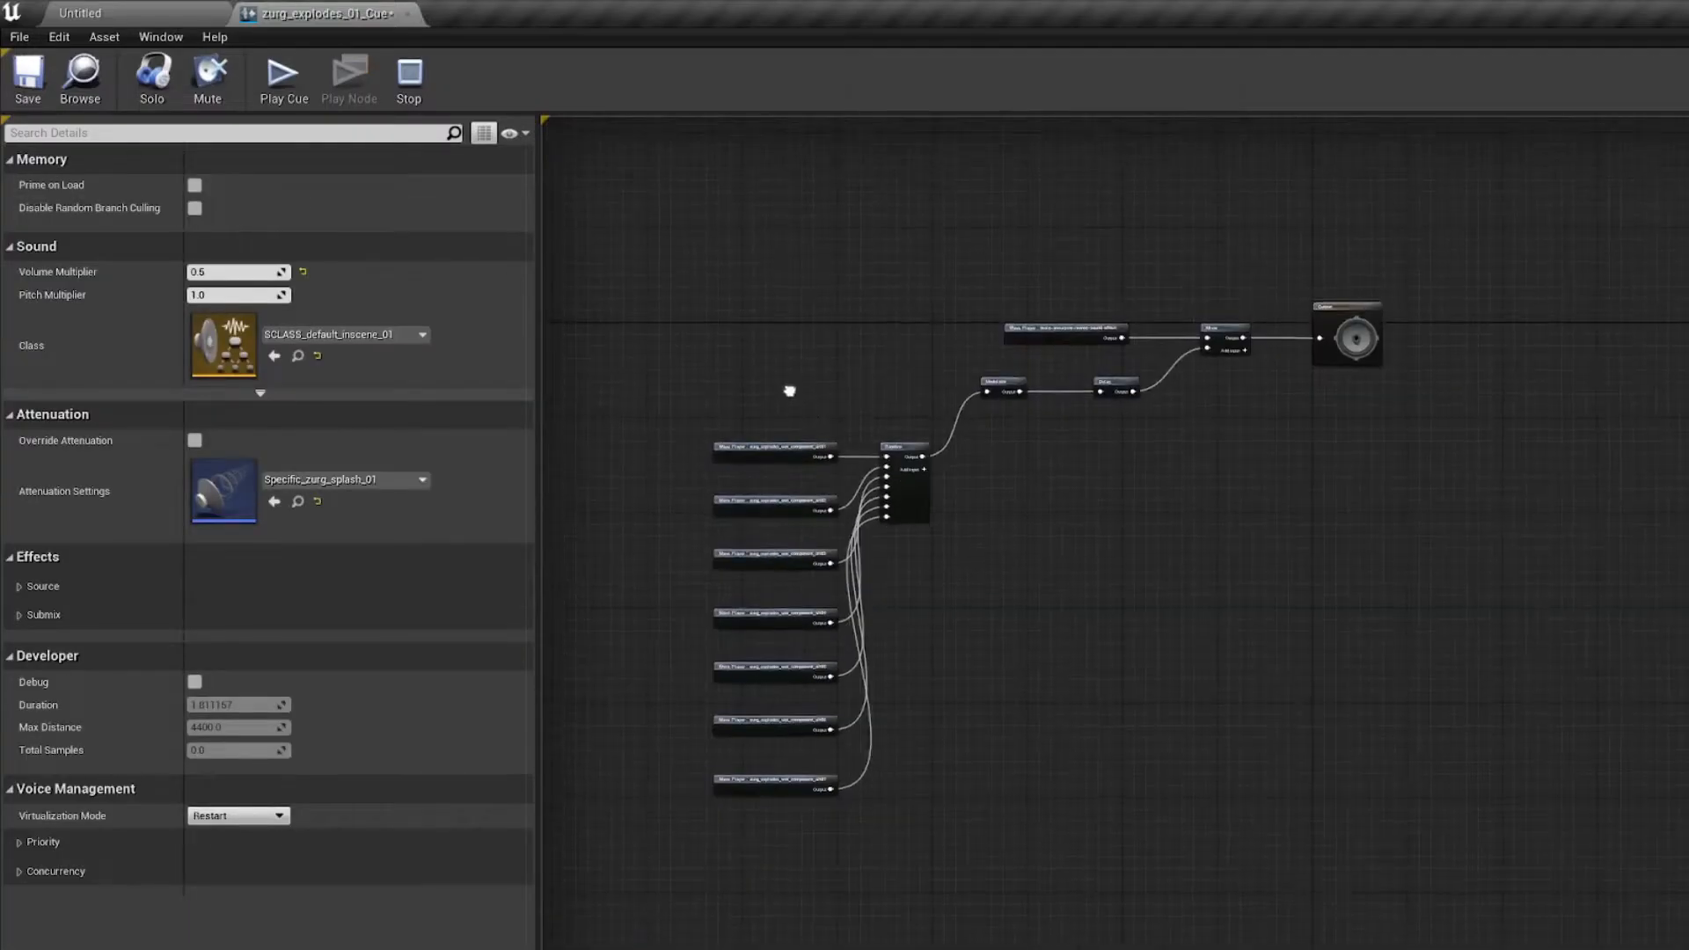
click(278, 99)
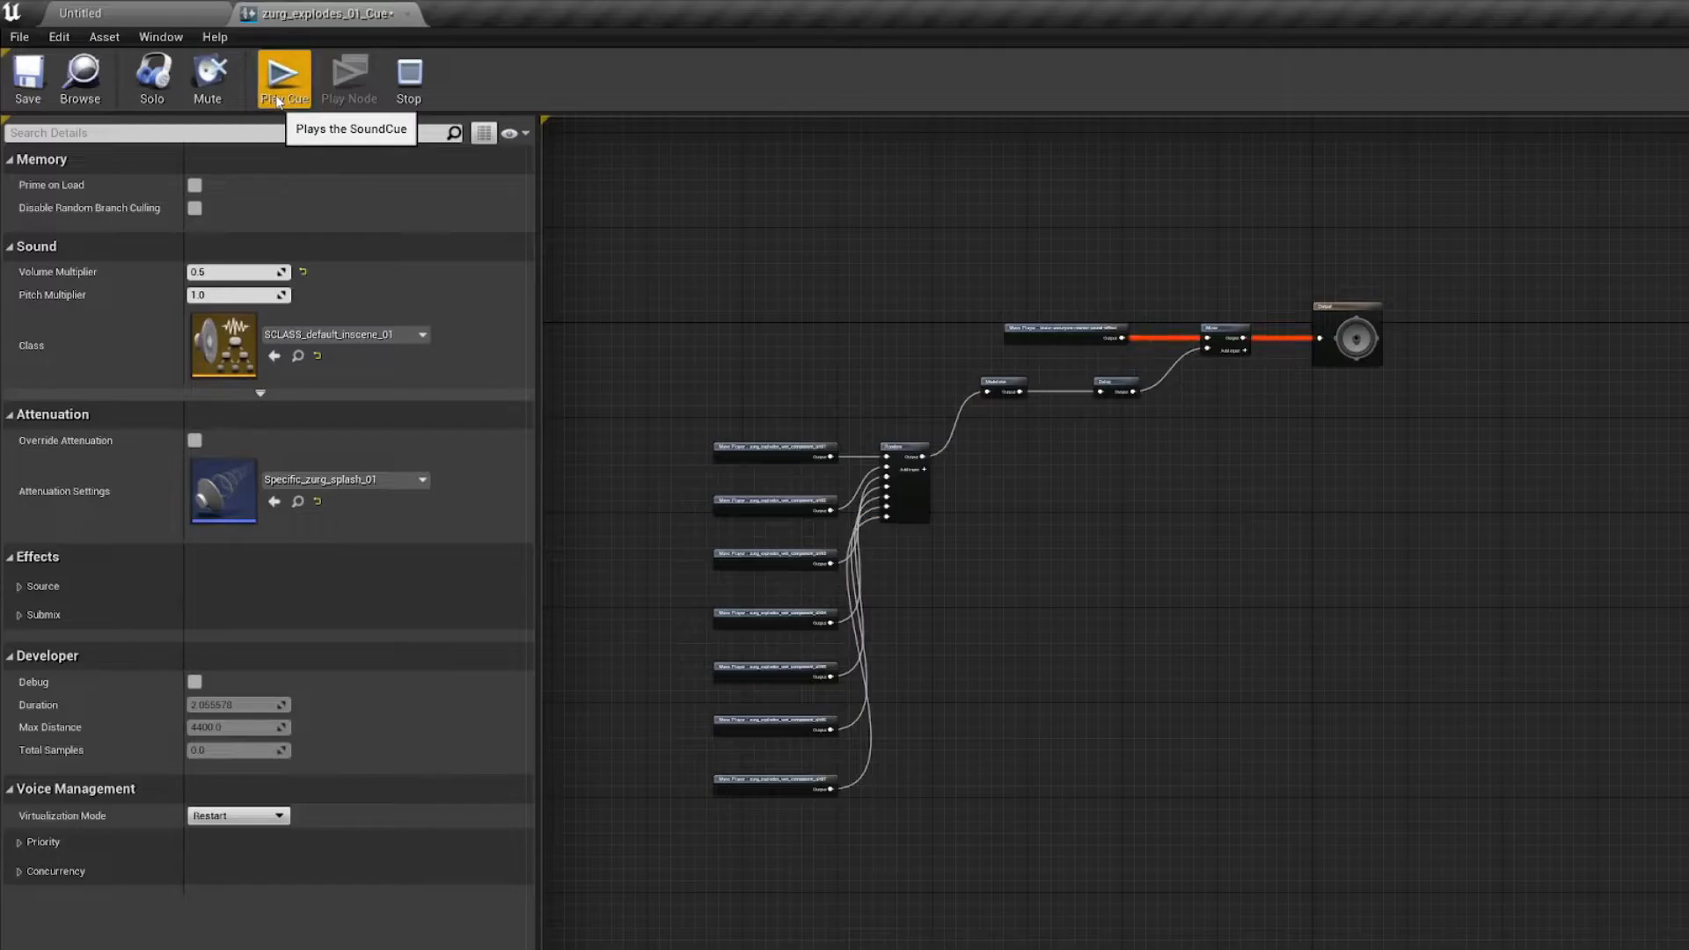
Step: Enter a new Delay Min value for the Delay node and play the cue again to check the timing
scroll(1109, 365, up, 4)
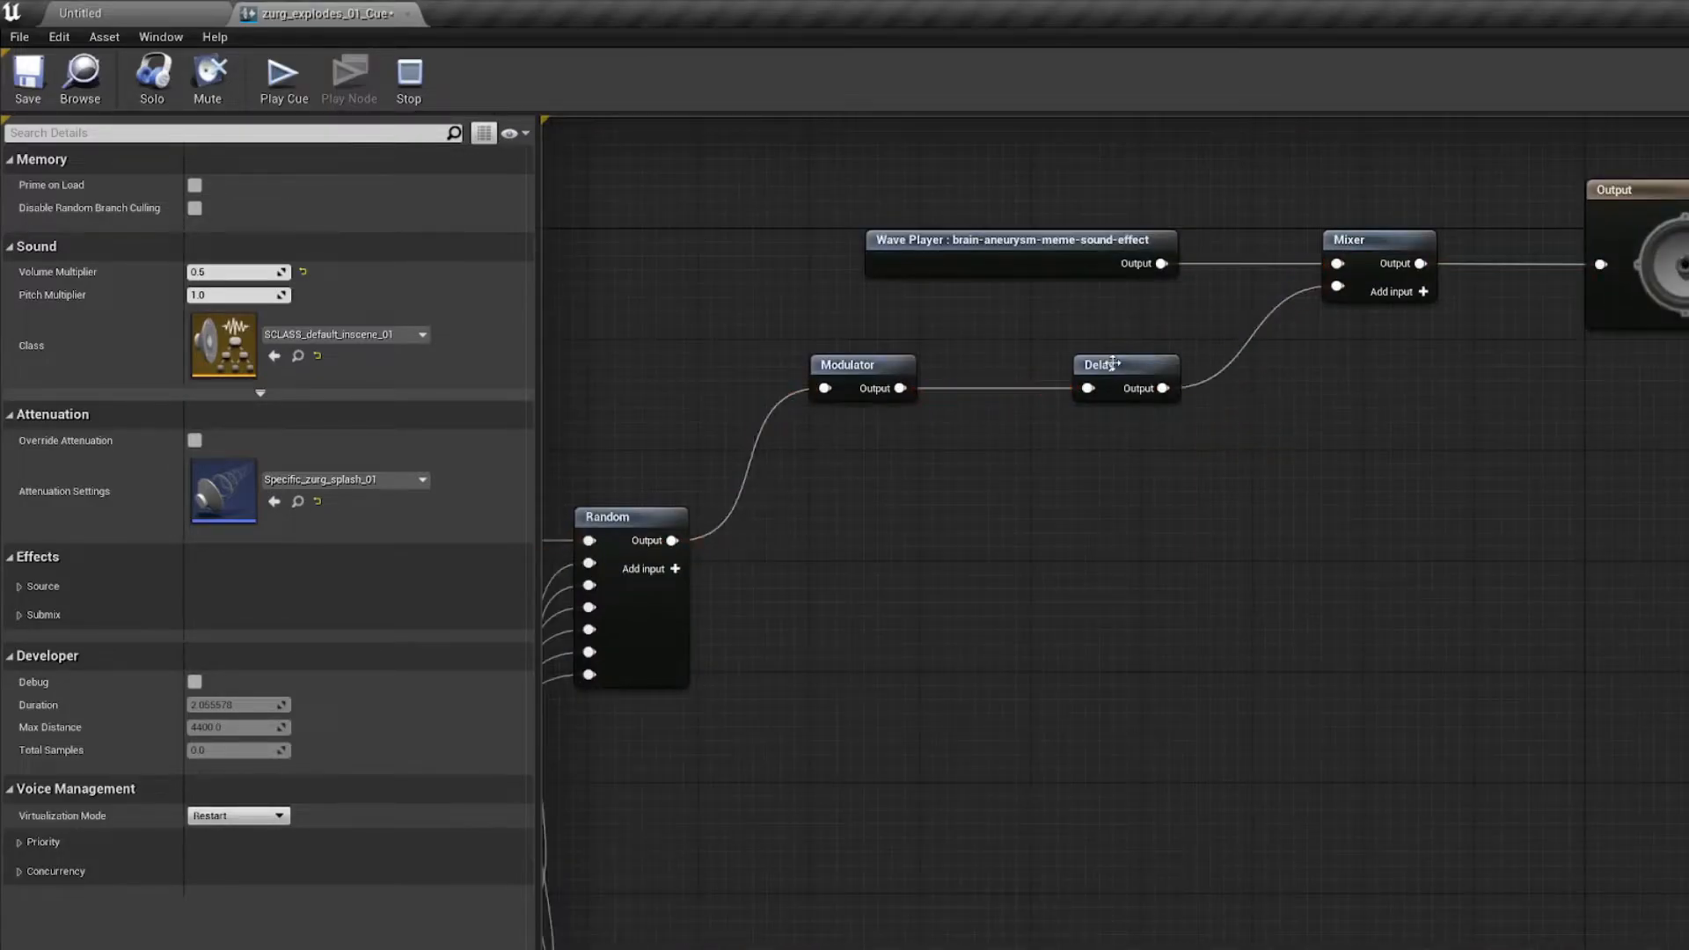
click(1113, 363)
click(242, 183)
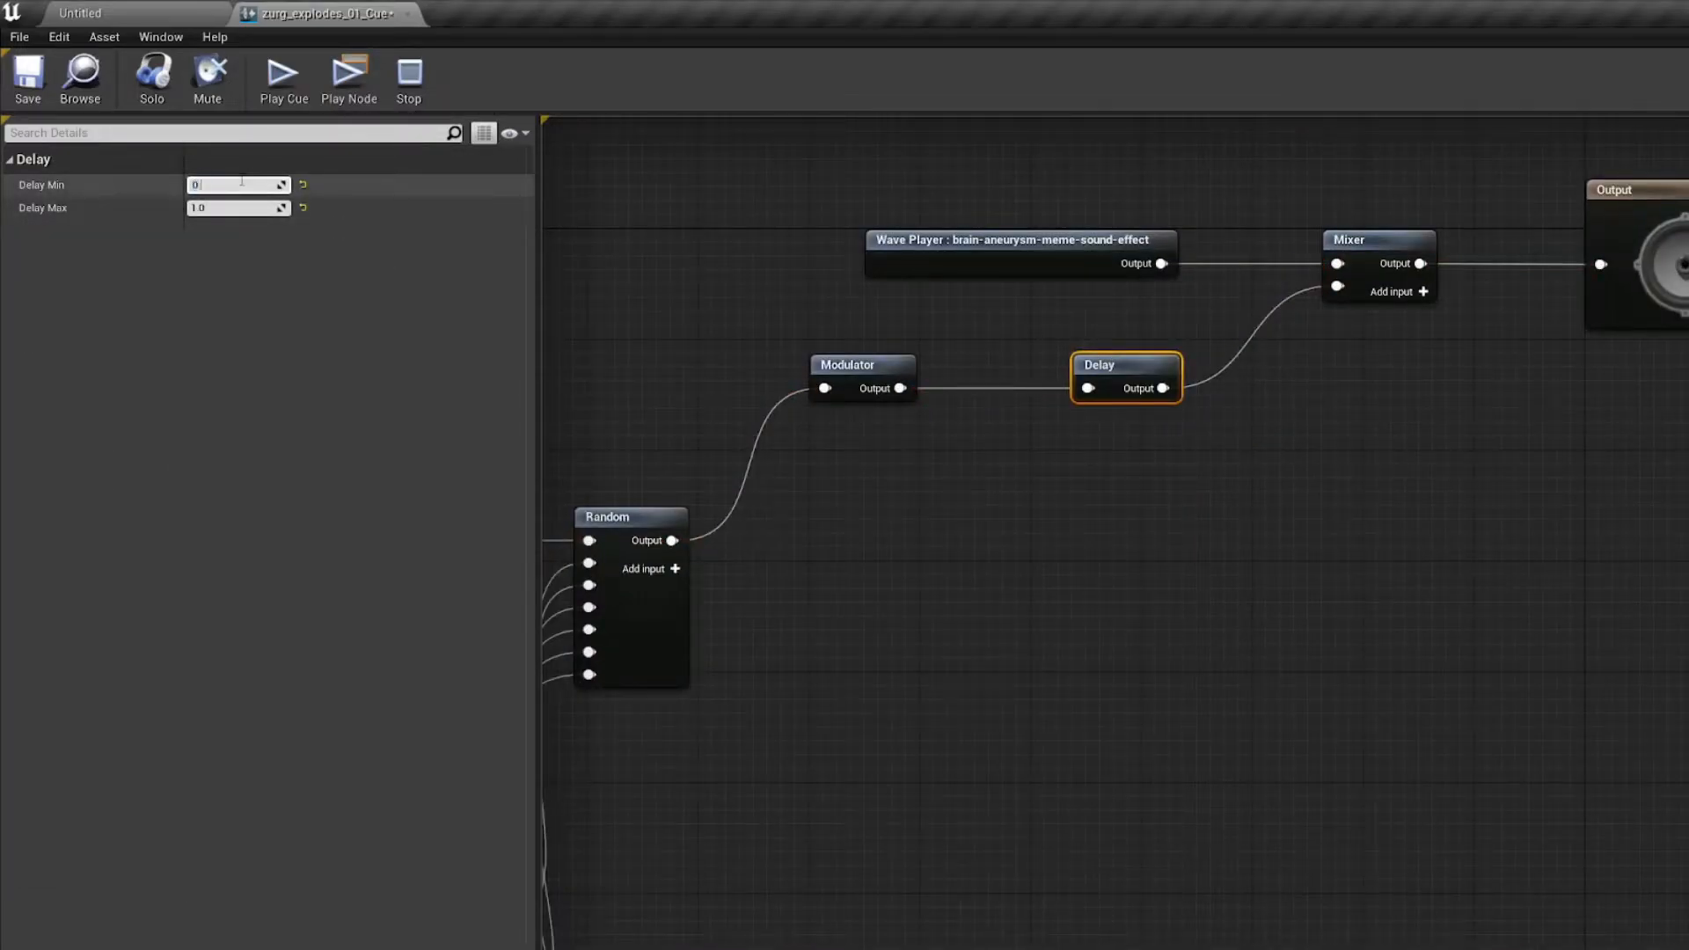
click(607, 231)
click(294, 92)
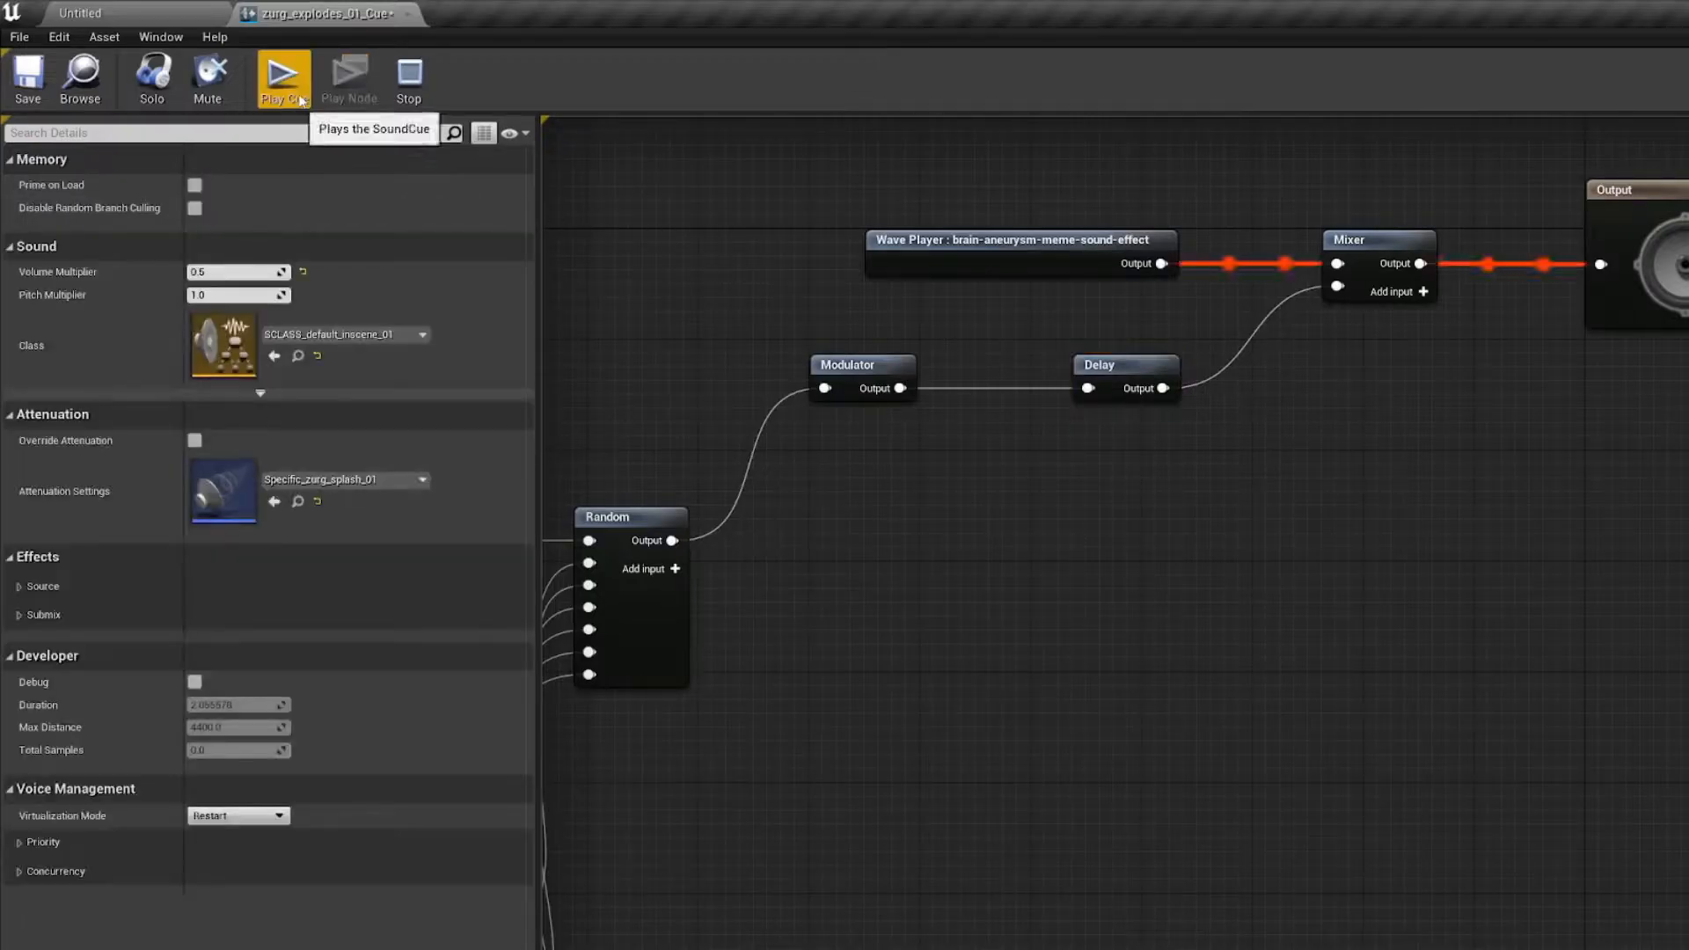
scroll(695, 299, down, 4)
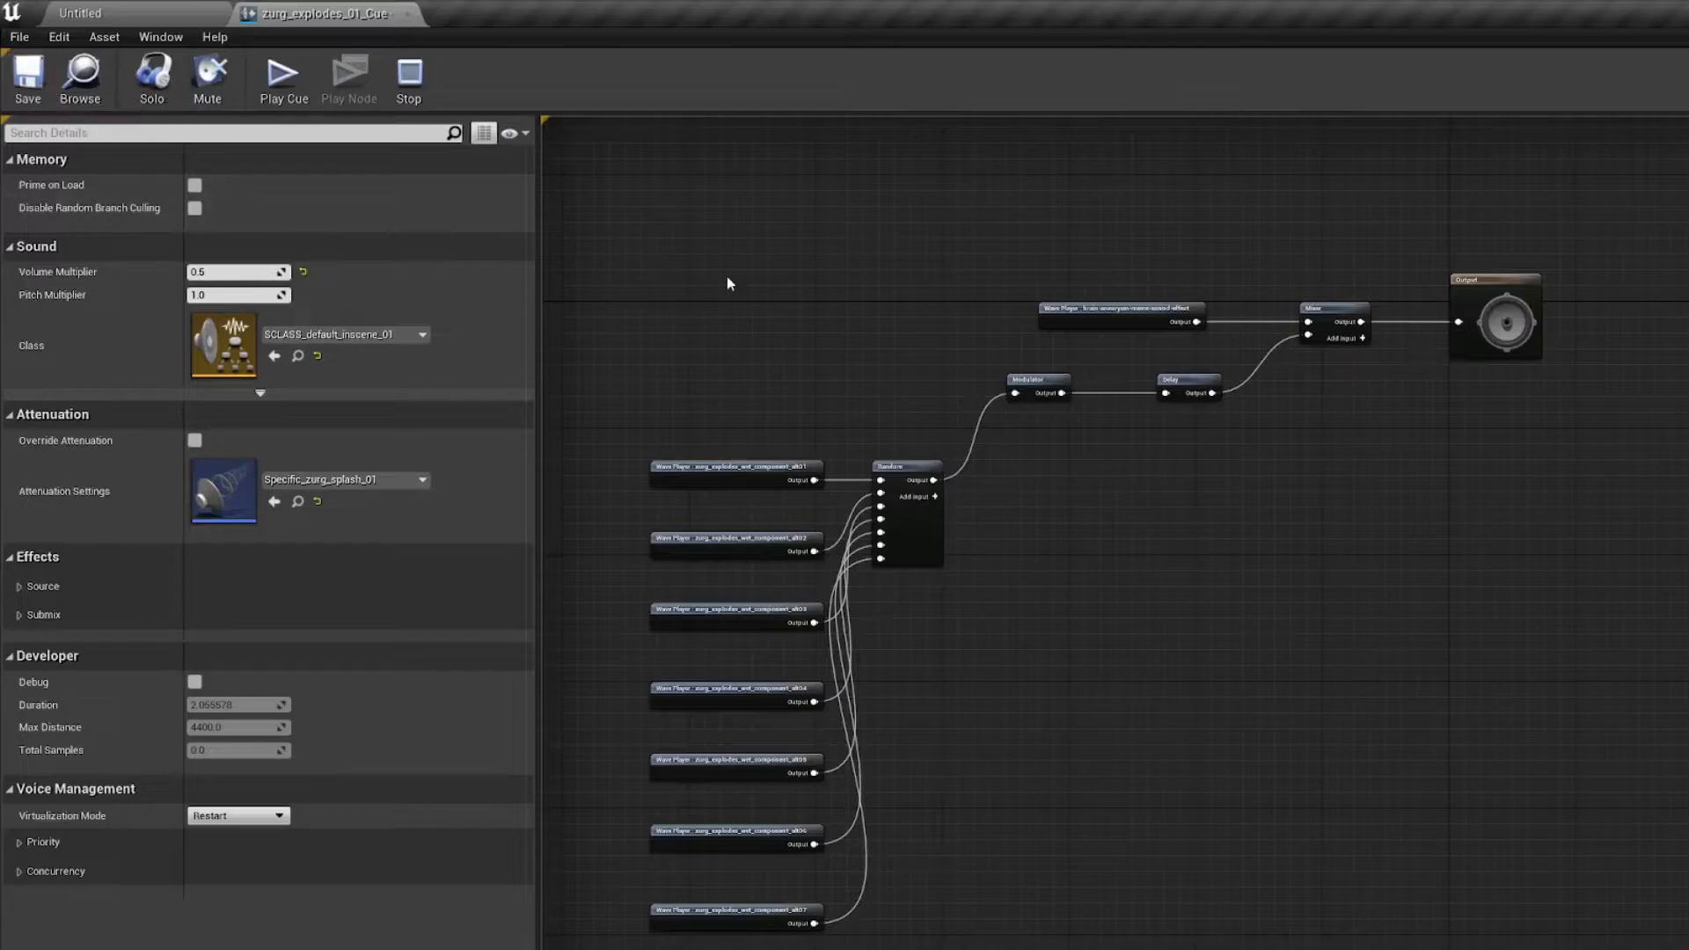
right_drag(839, 291, 800, 334)
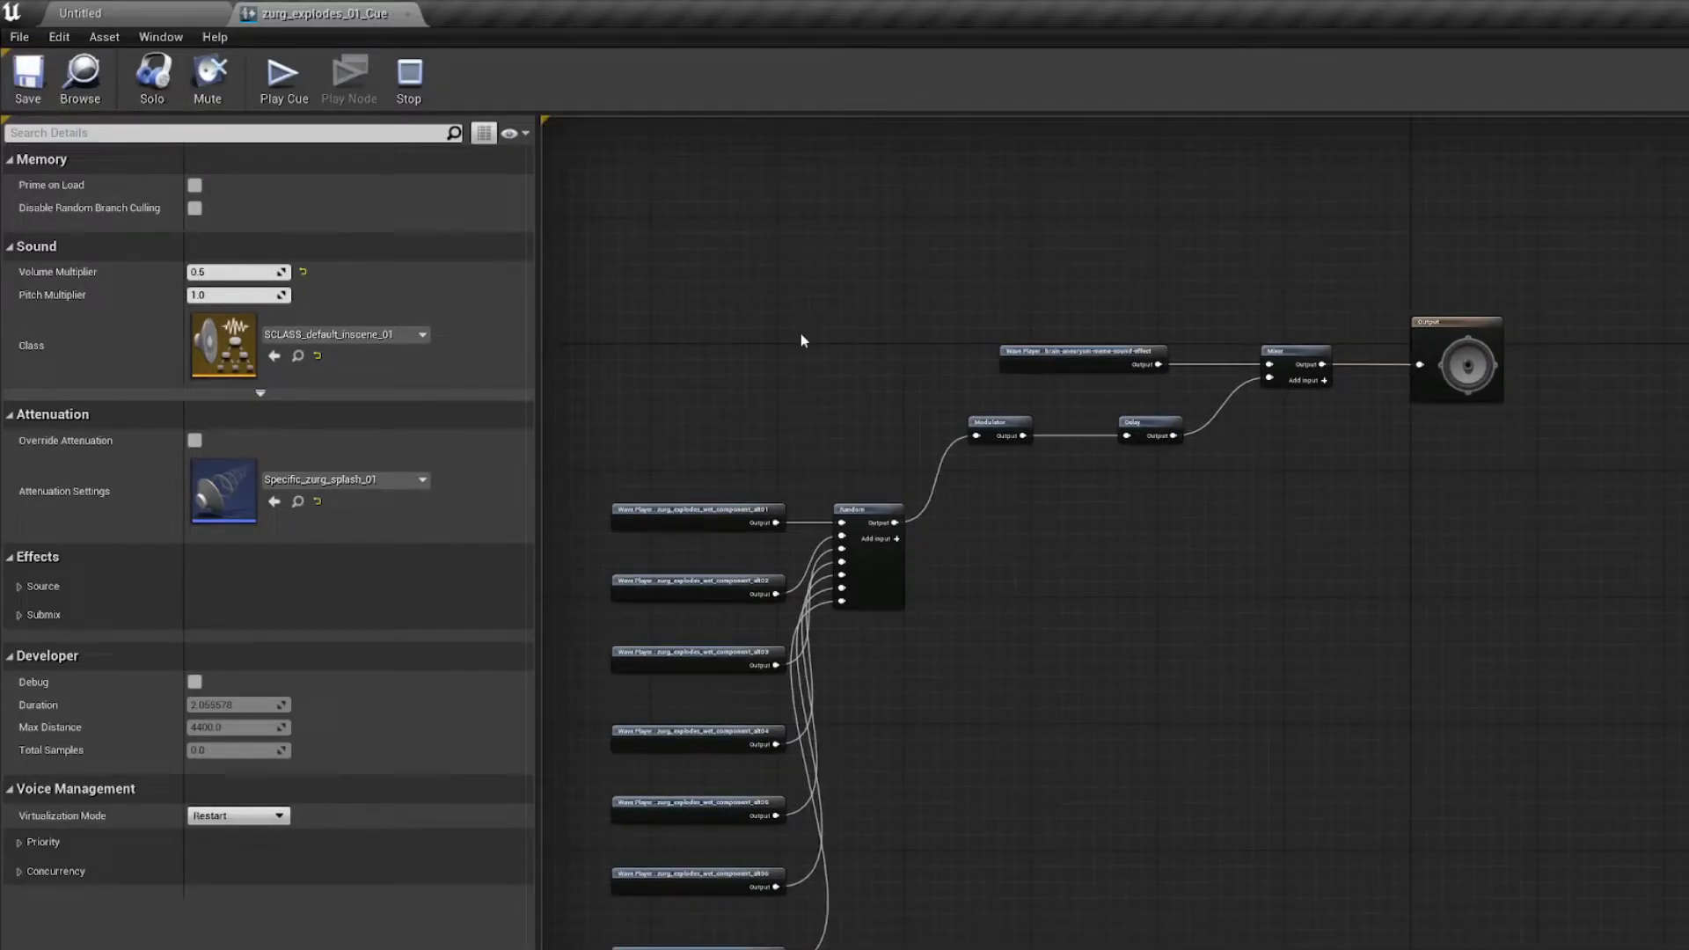
scroll(800, 339, up, 3)
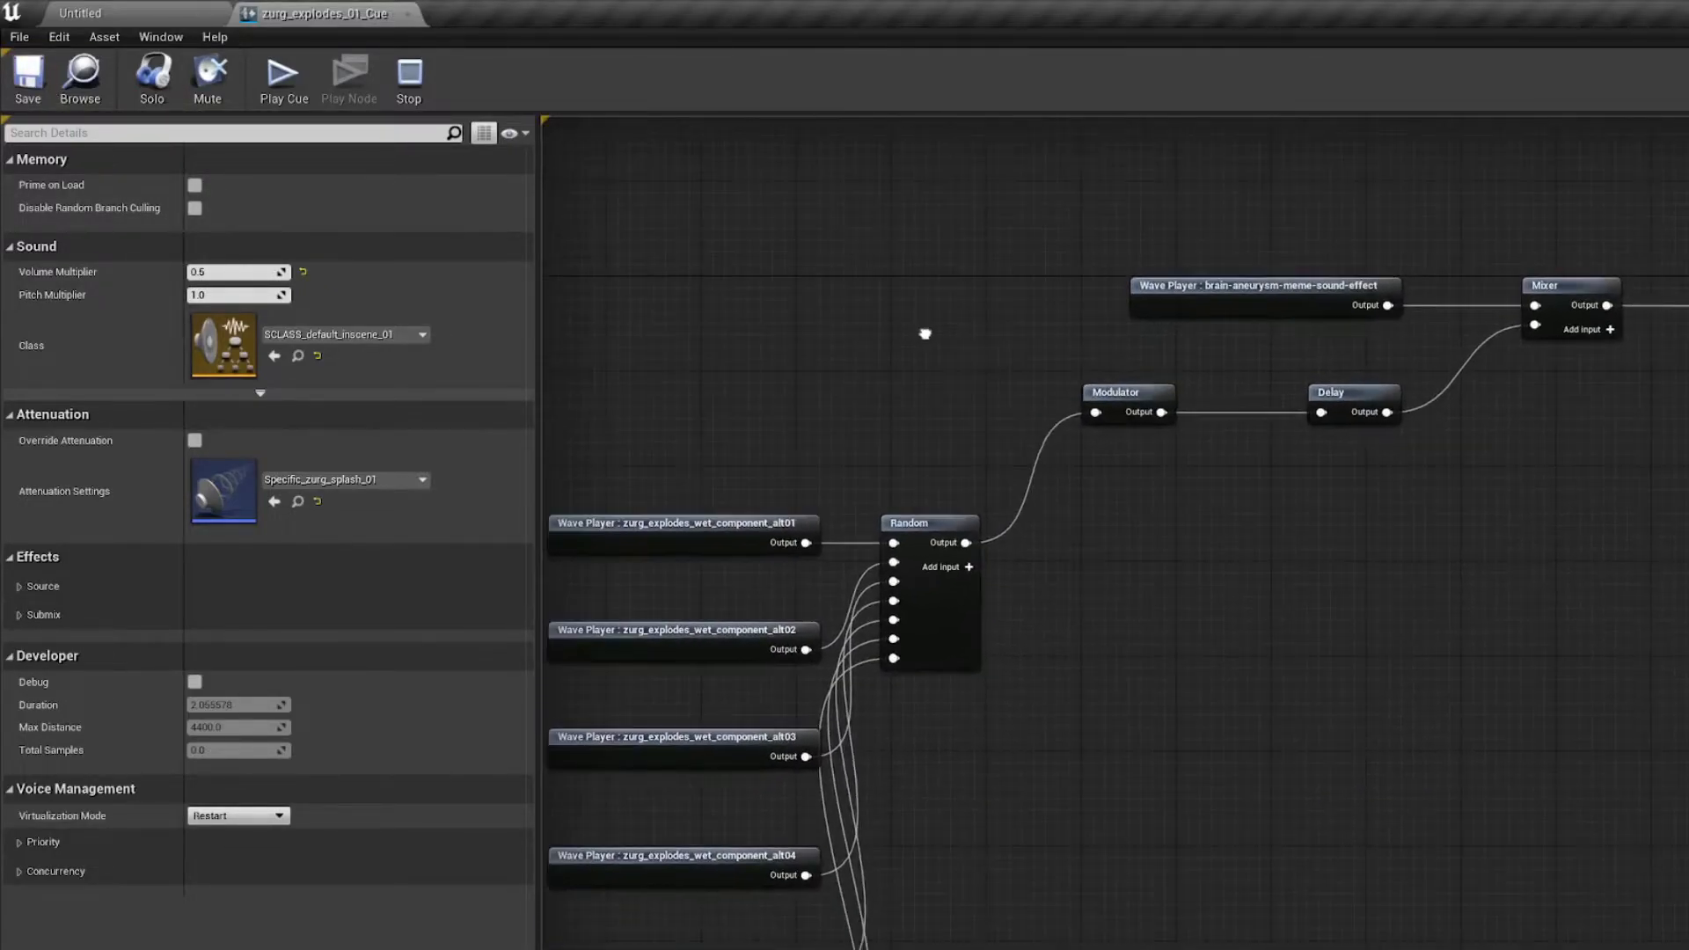
right_drag(924, 333, 950, 275)
scroll(950, 275, down, 3)
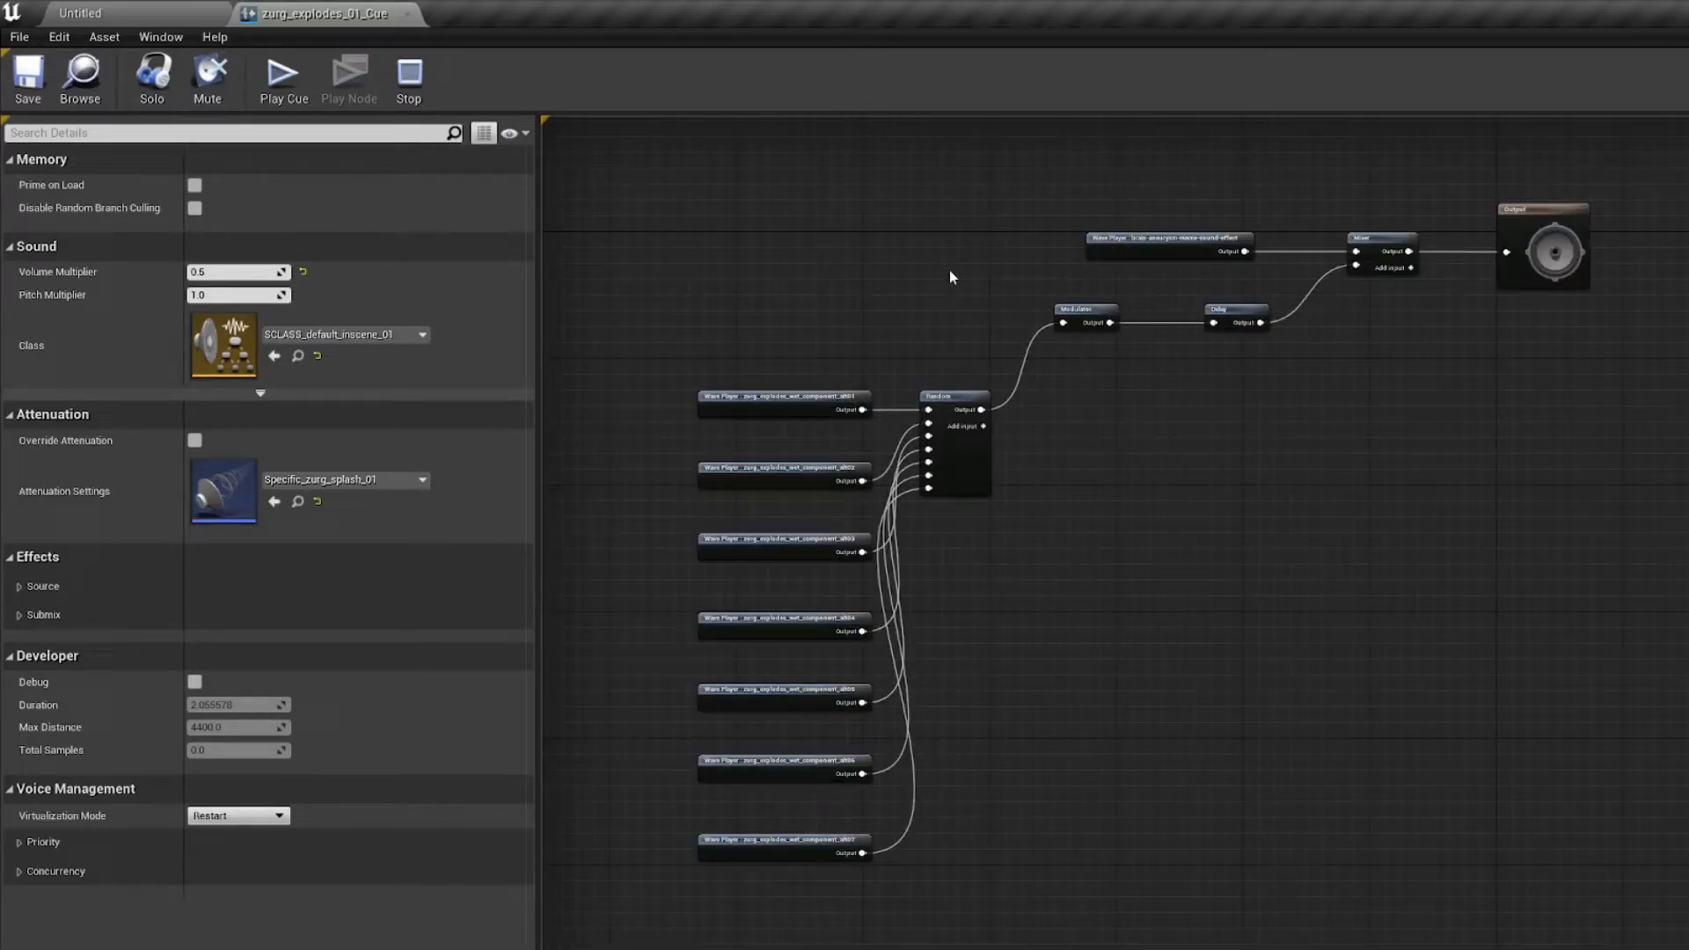
click(149, 104)
Step: Select zurg_explodes_01_Cue in the moves folder of the level editor, and open the project's packaging settings
click(132, 10)
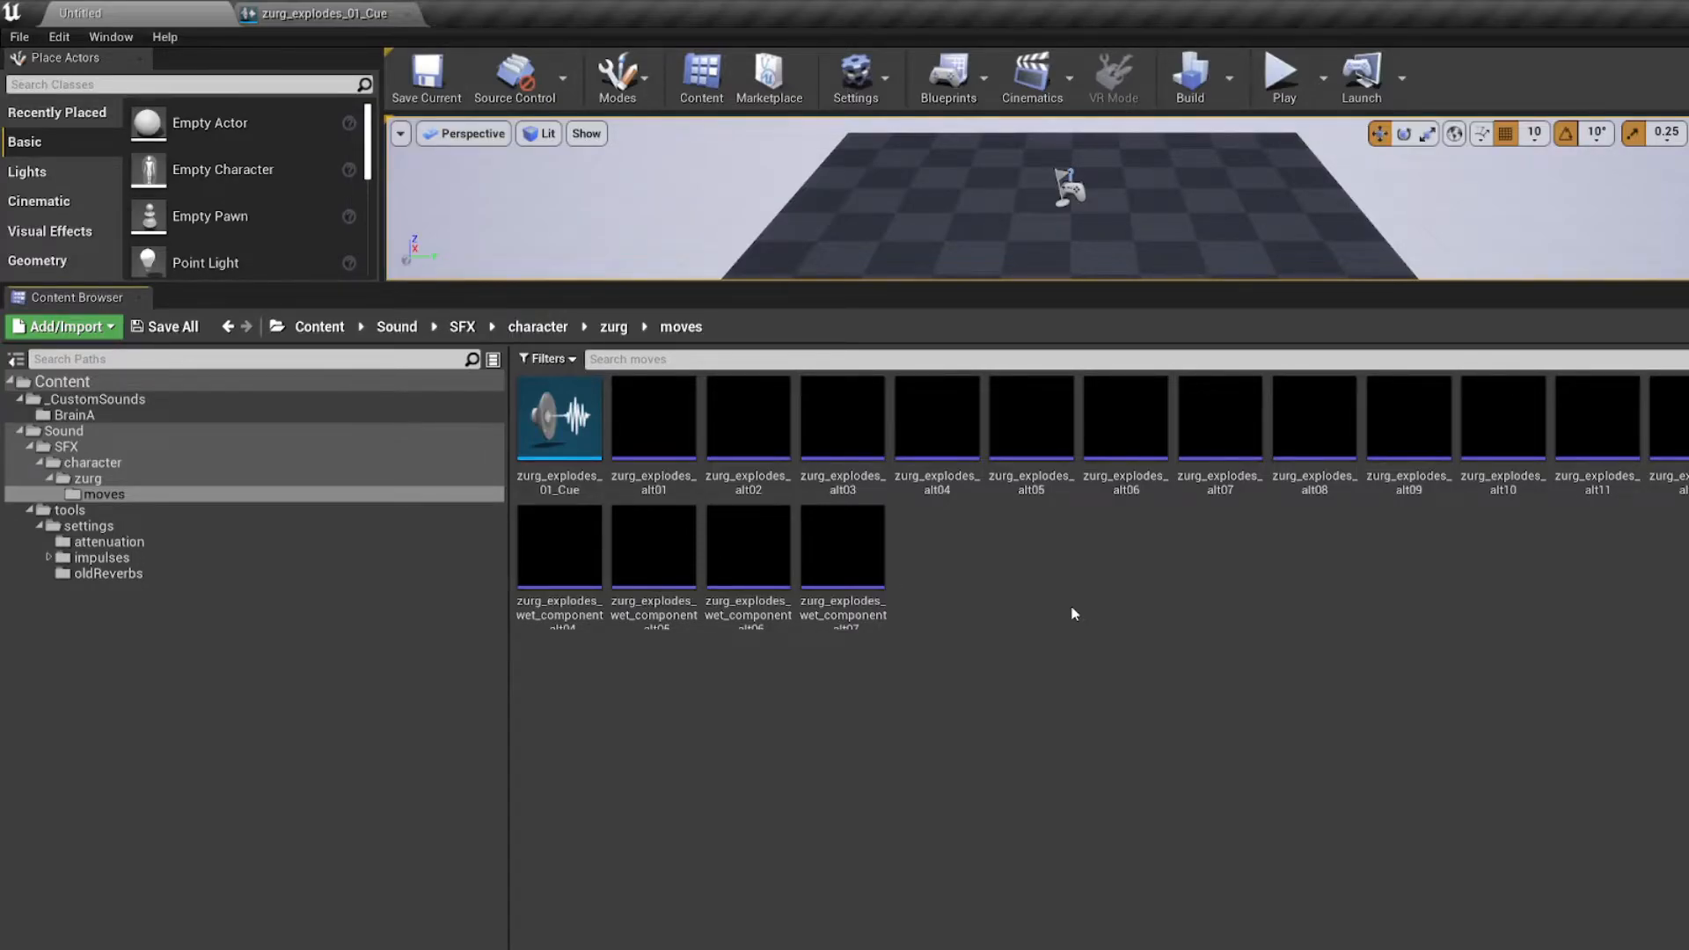
click(561, 443)
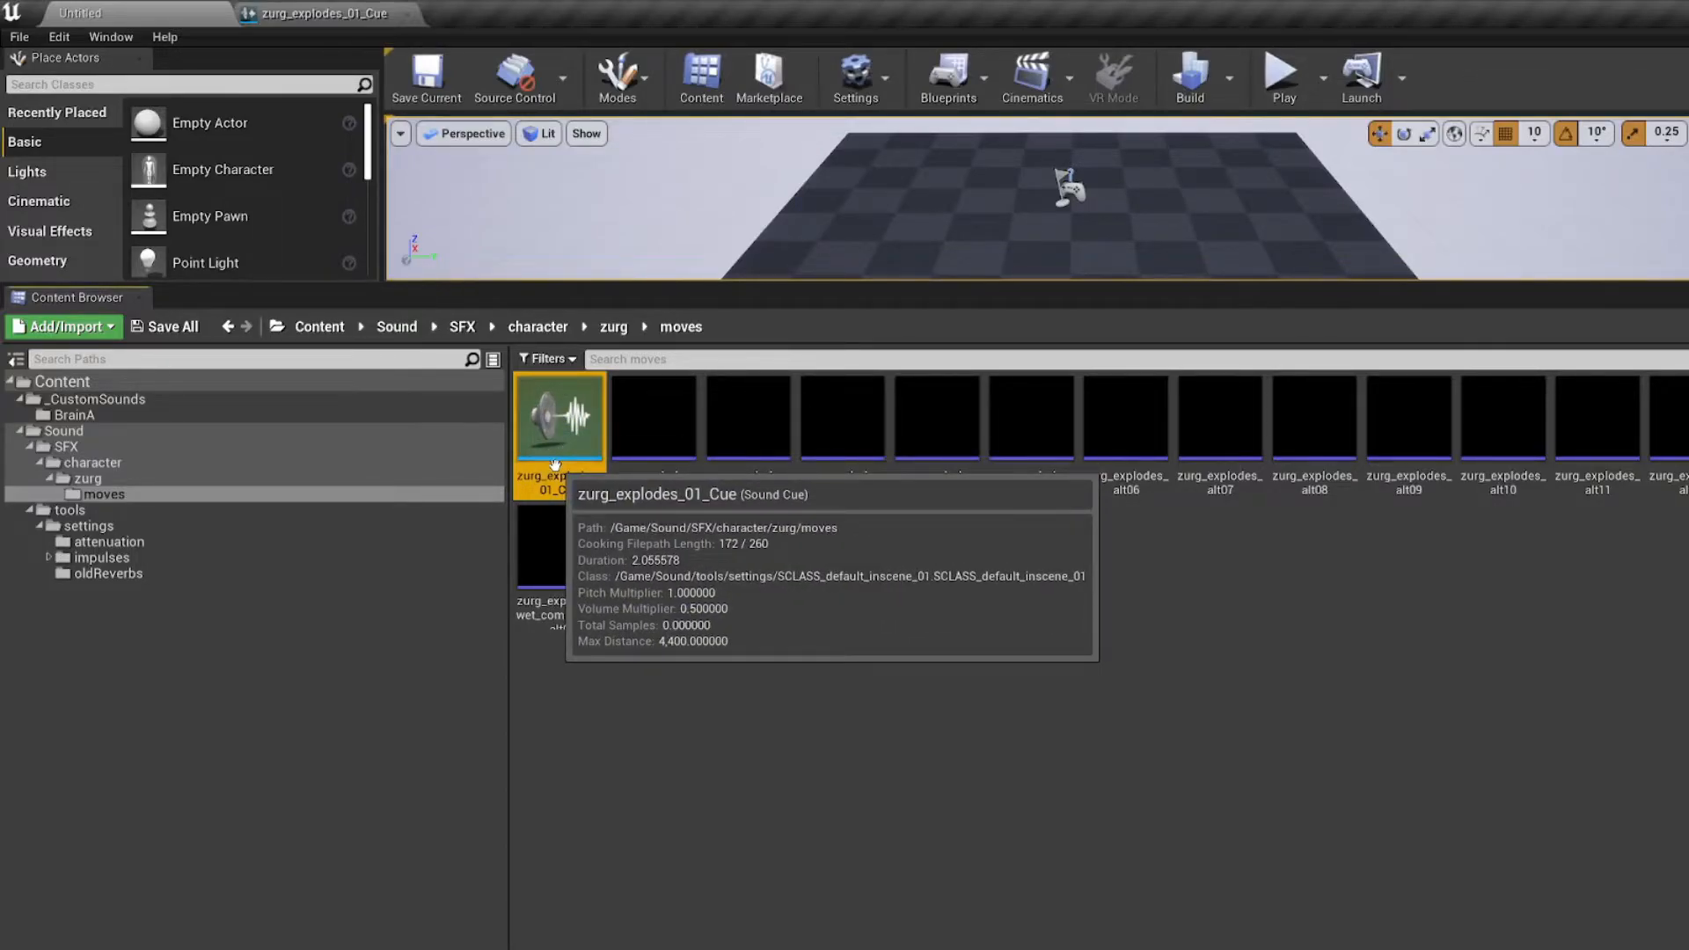
click(19, 37)
mouse_move(98, 361)
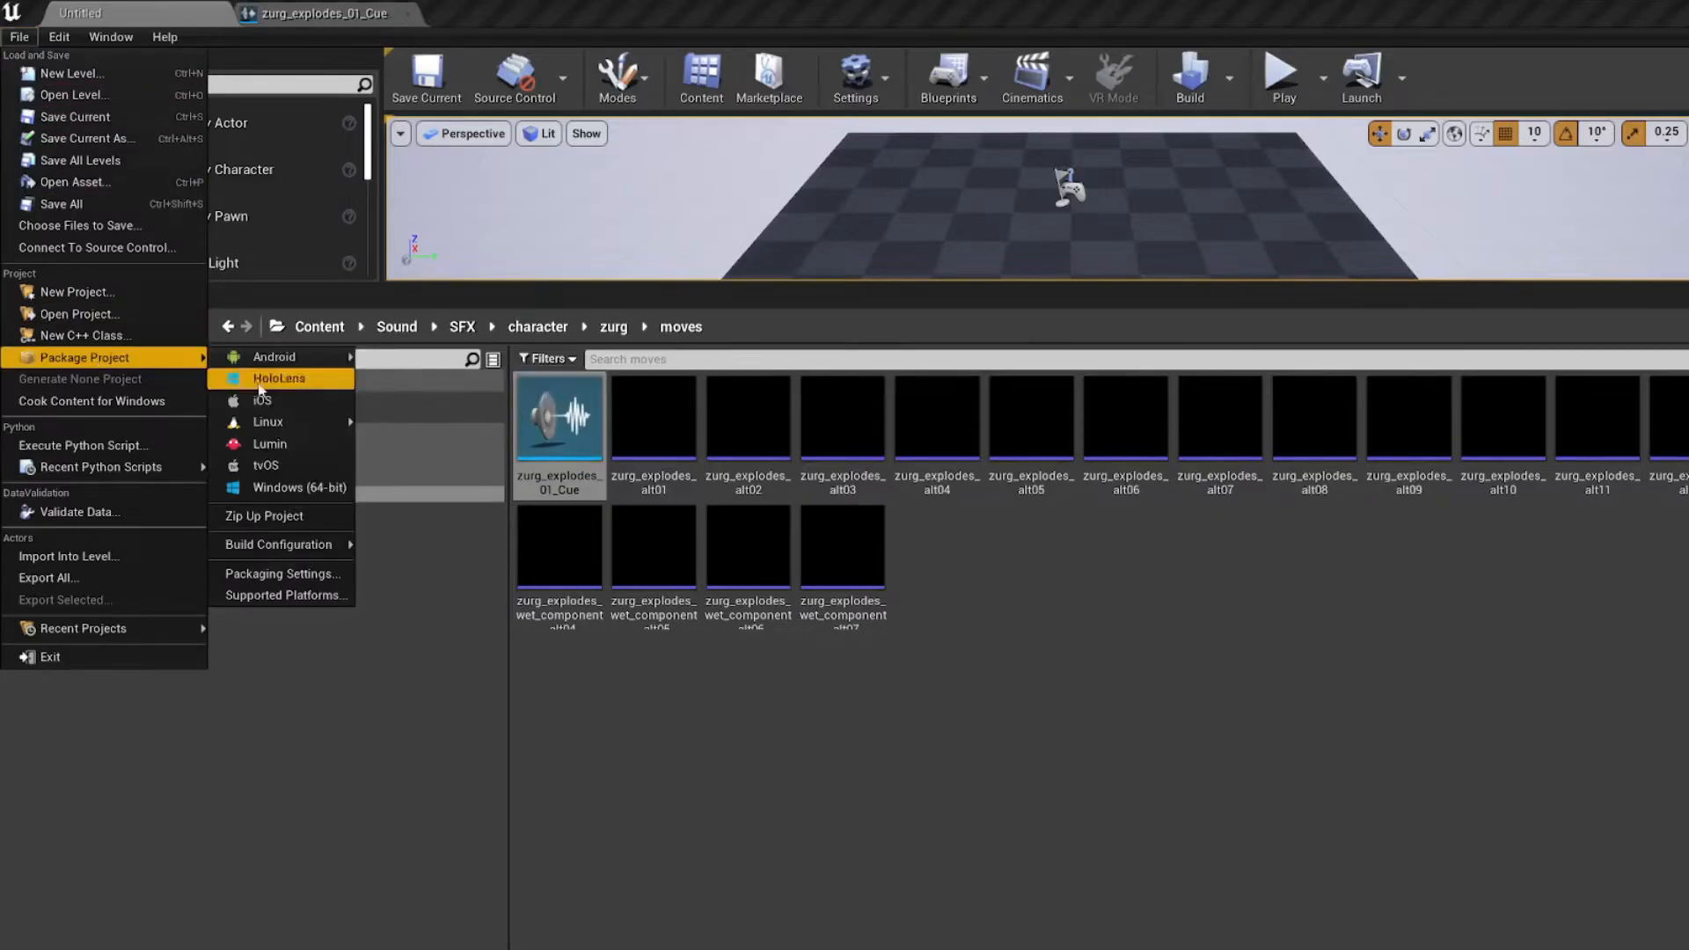
click(318, 570)
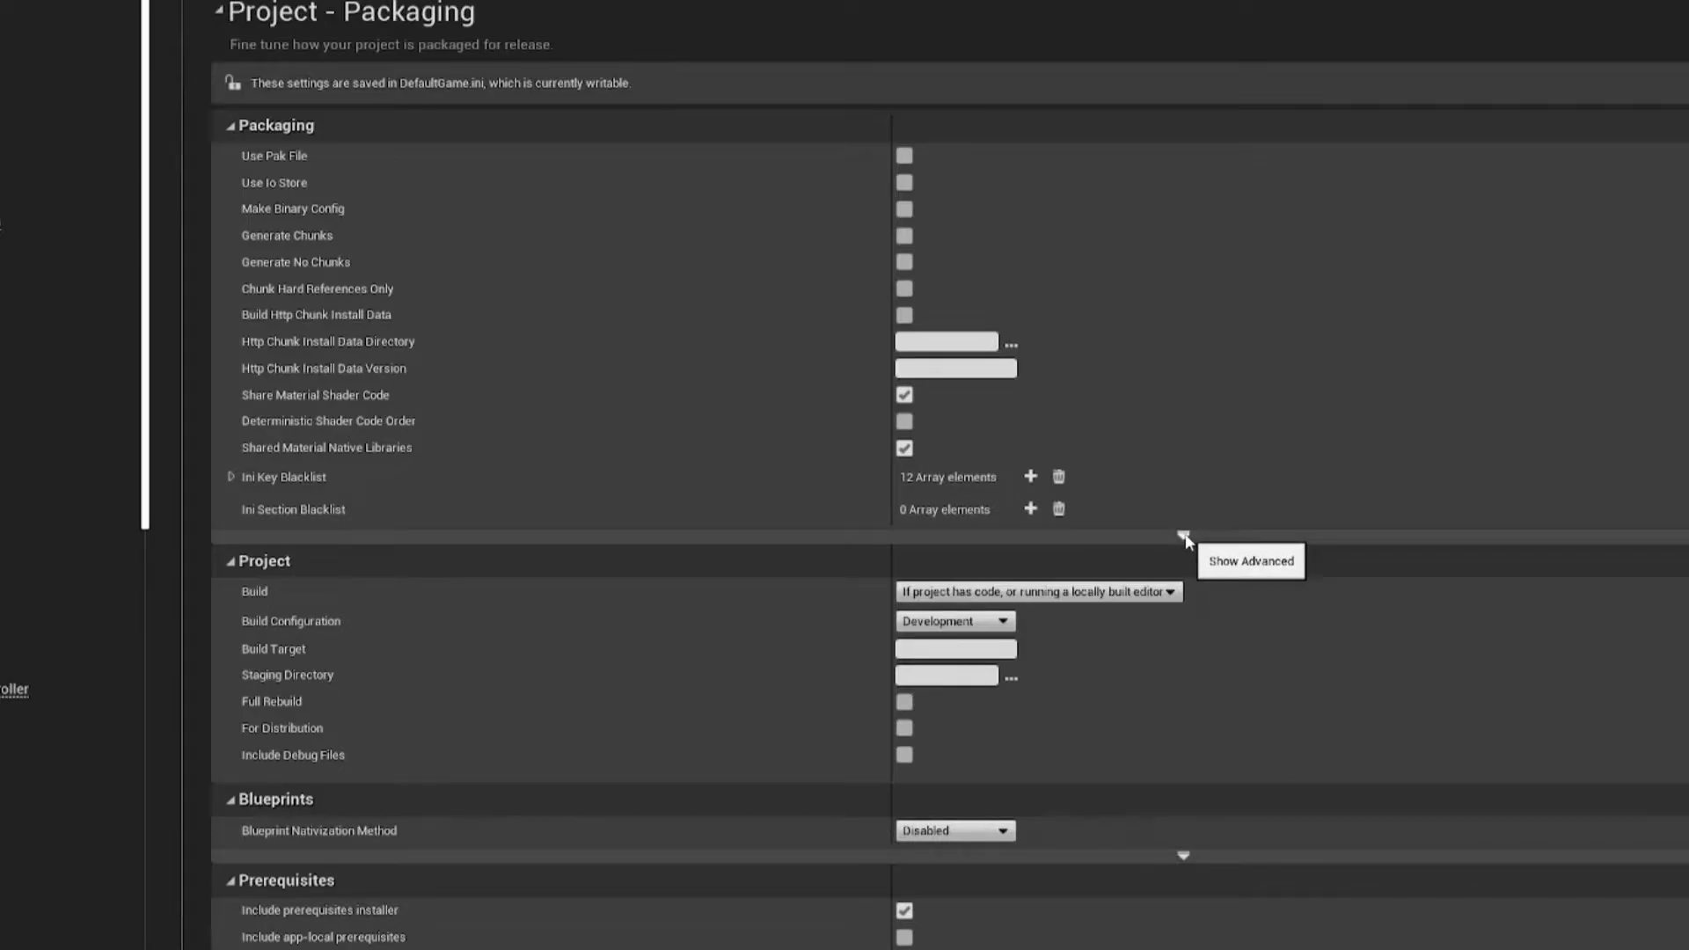
Step: Expand the advanced Packaging options and the Directories to never cook list
click(1184, 536)
scroll(739, 577, down, 5)
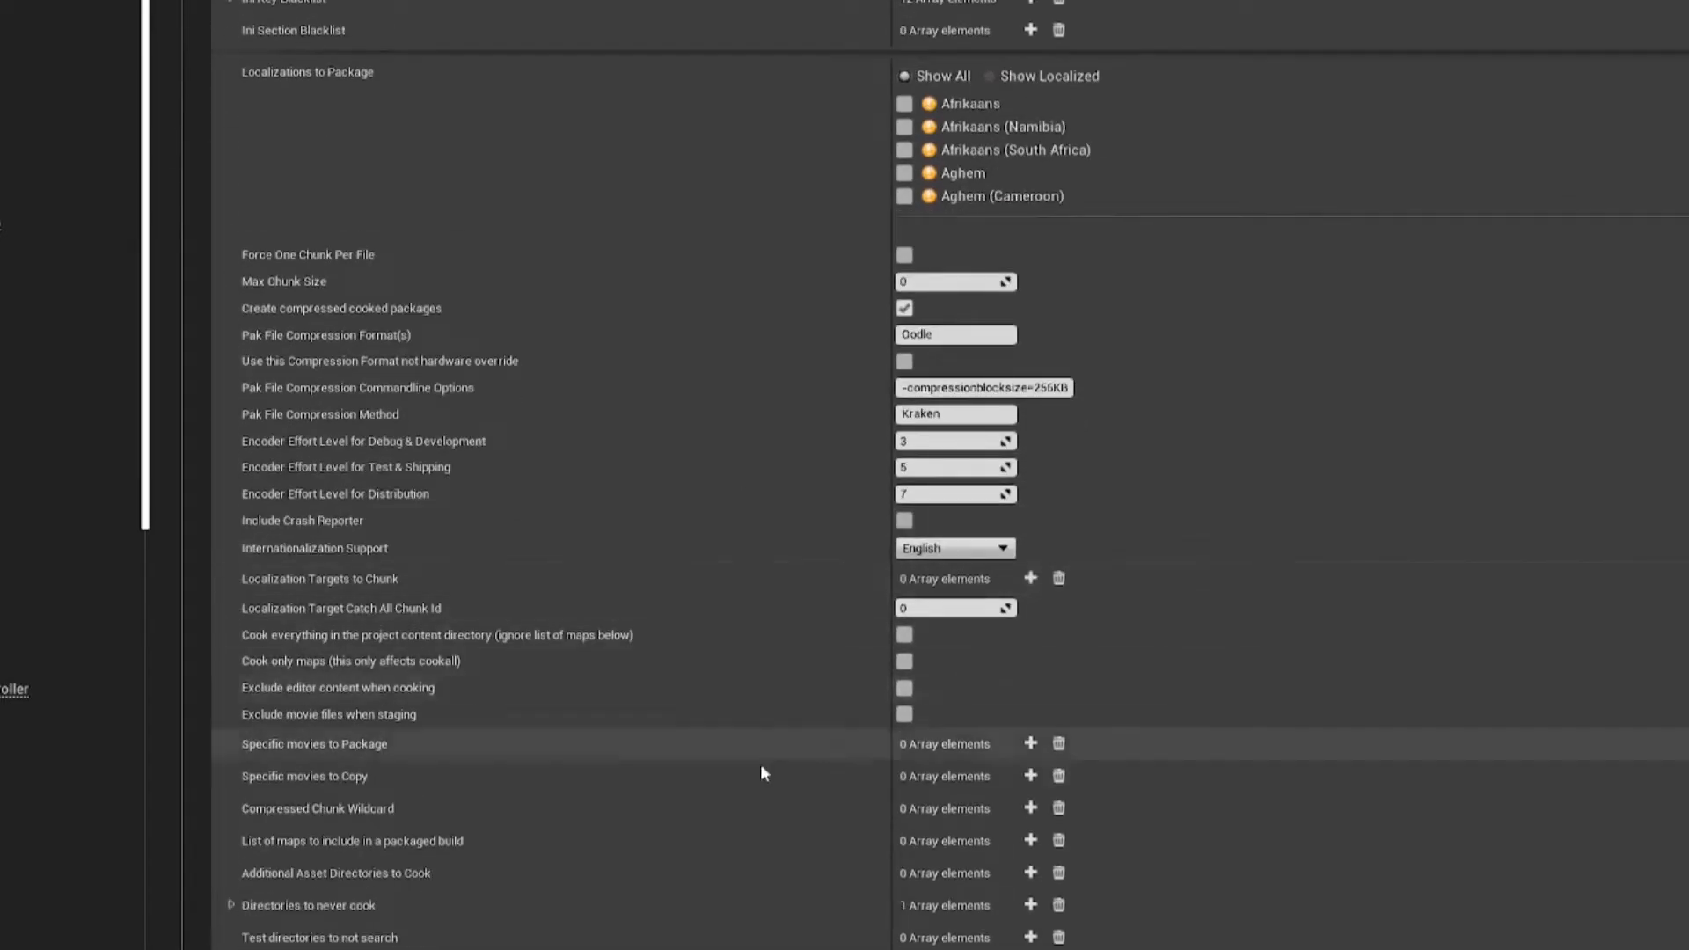
click(231, 905)
scroll(566, 790, down, 2)
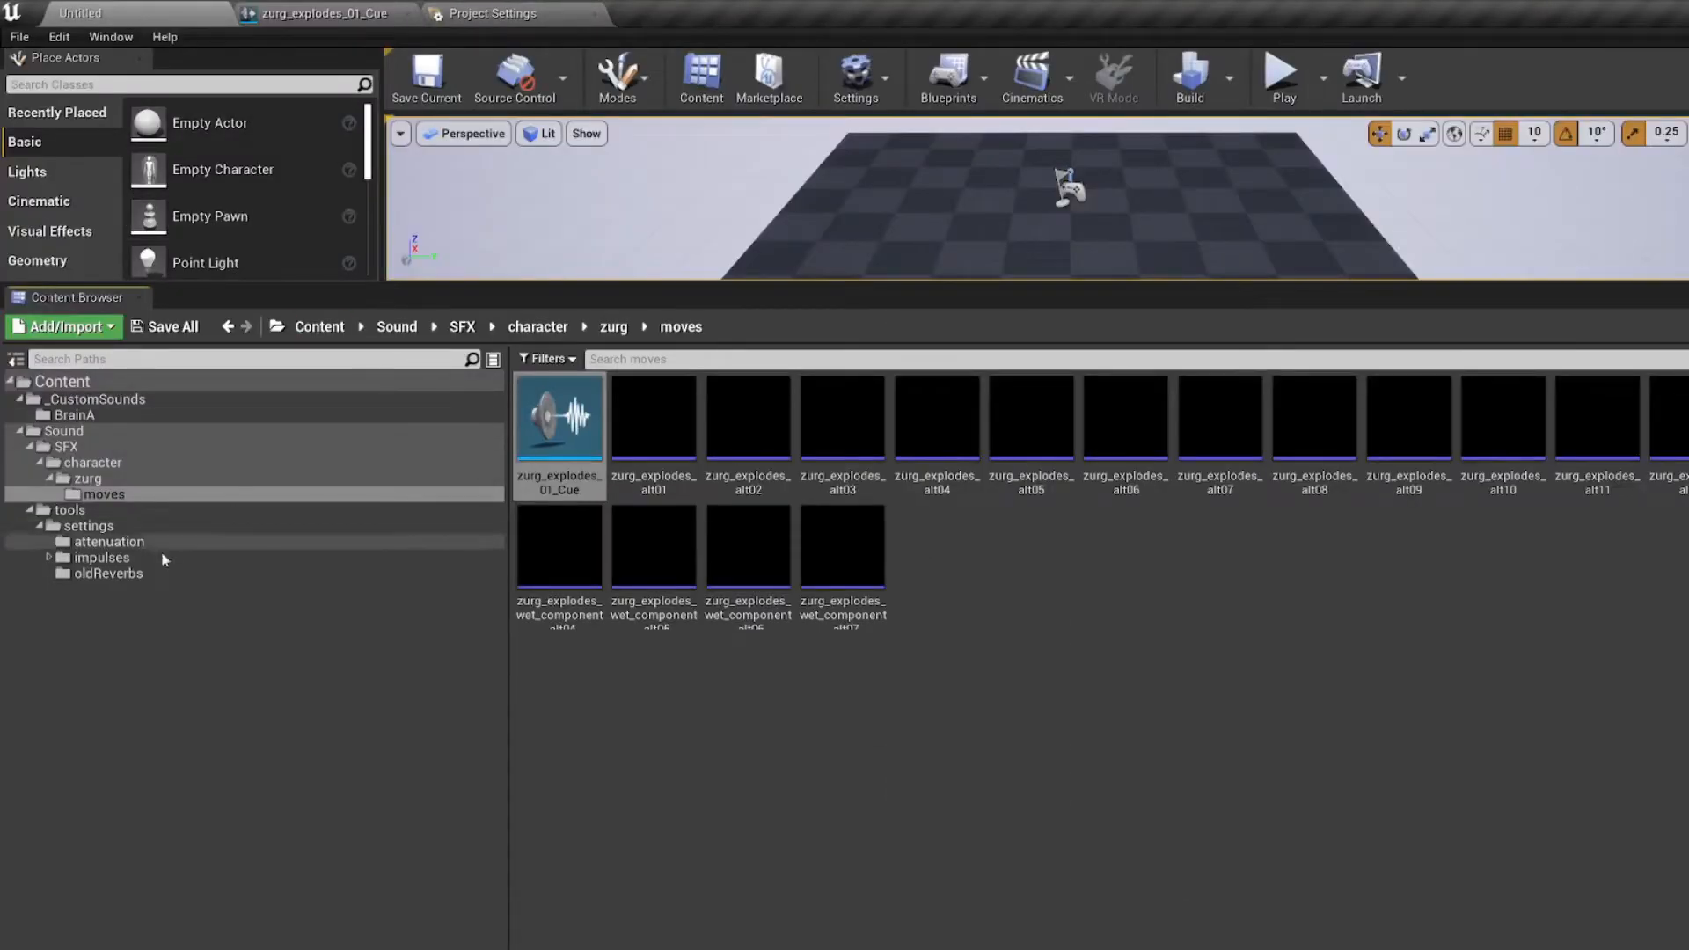
Step: Examine the assets in the Sound/tools/settings folder, inspecting the SCONC_ads concurrency settings and closing them again
click(92, 526)
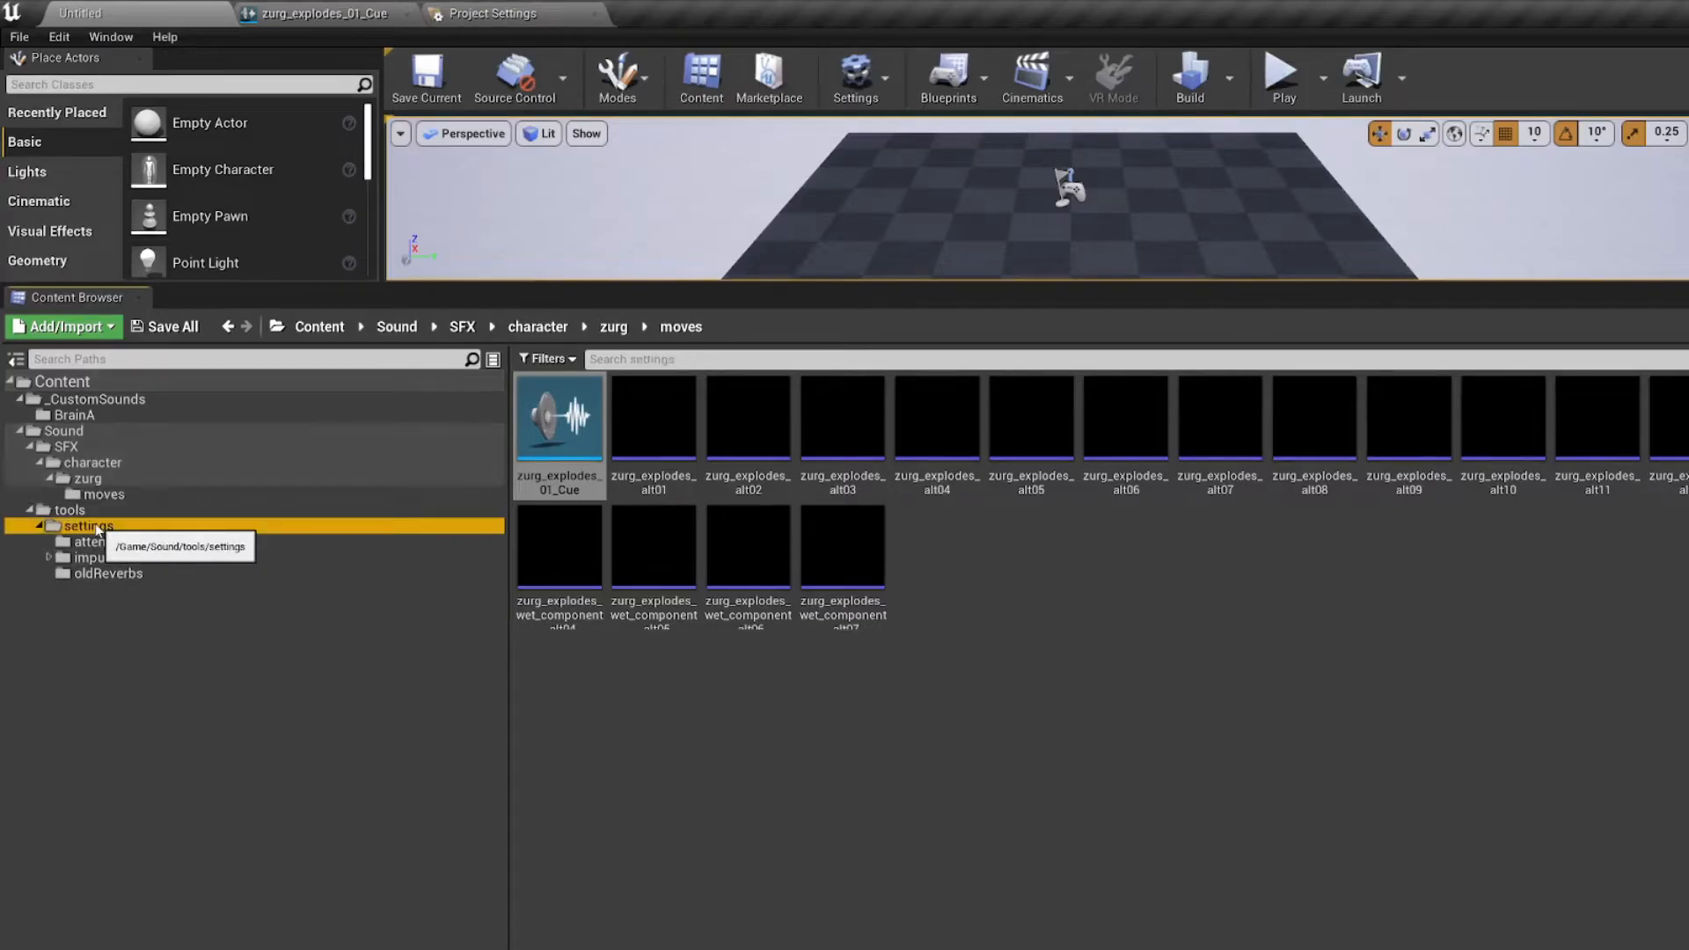
scroll(1202, 696, down, 1)
scroll(1208, 695, up, 1)
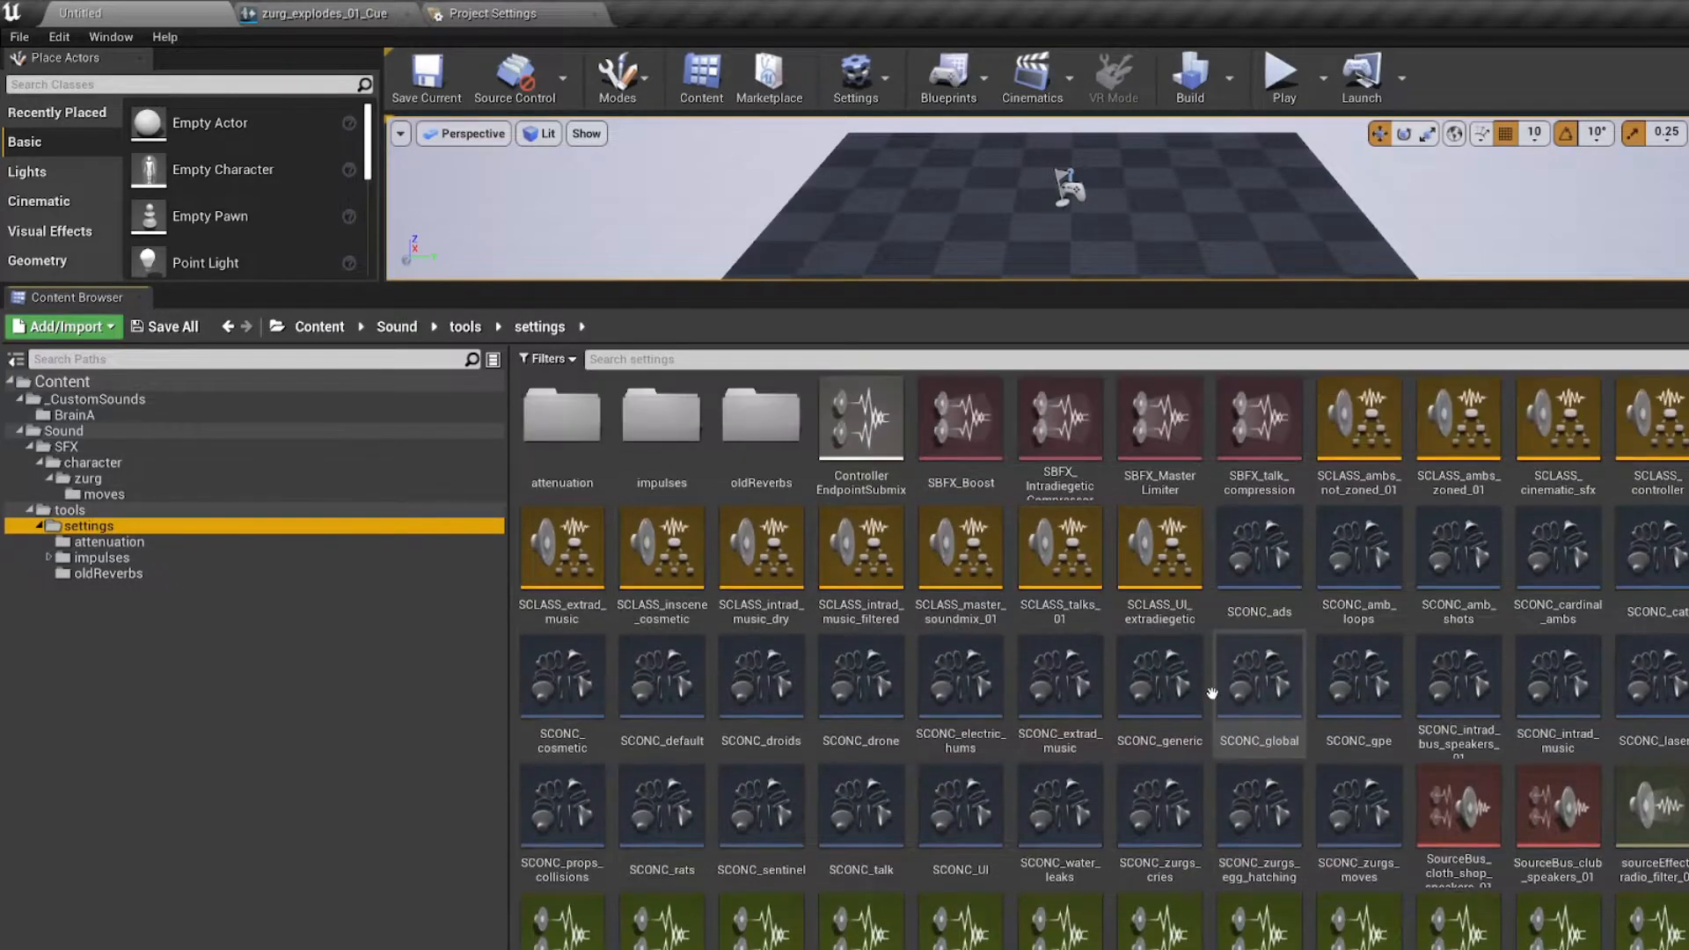
double_click(1260, 614)
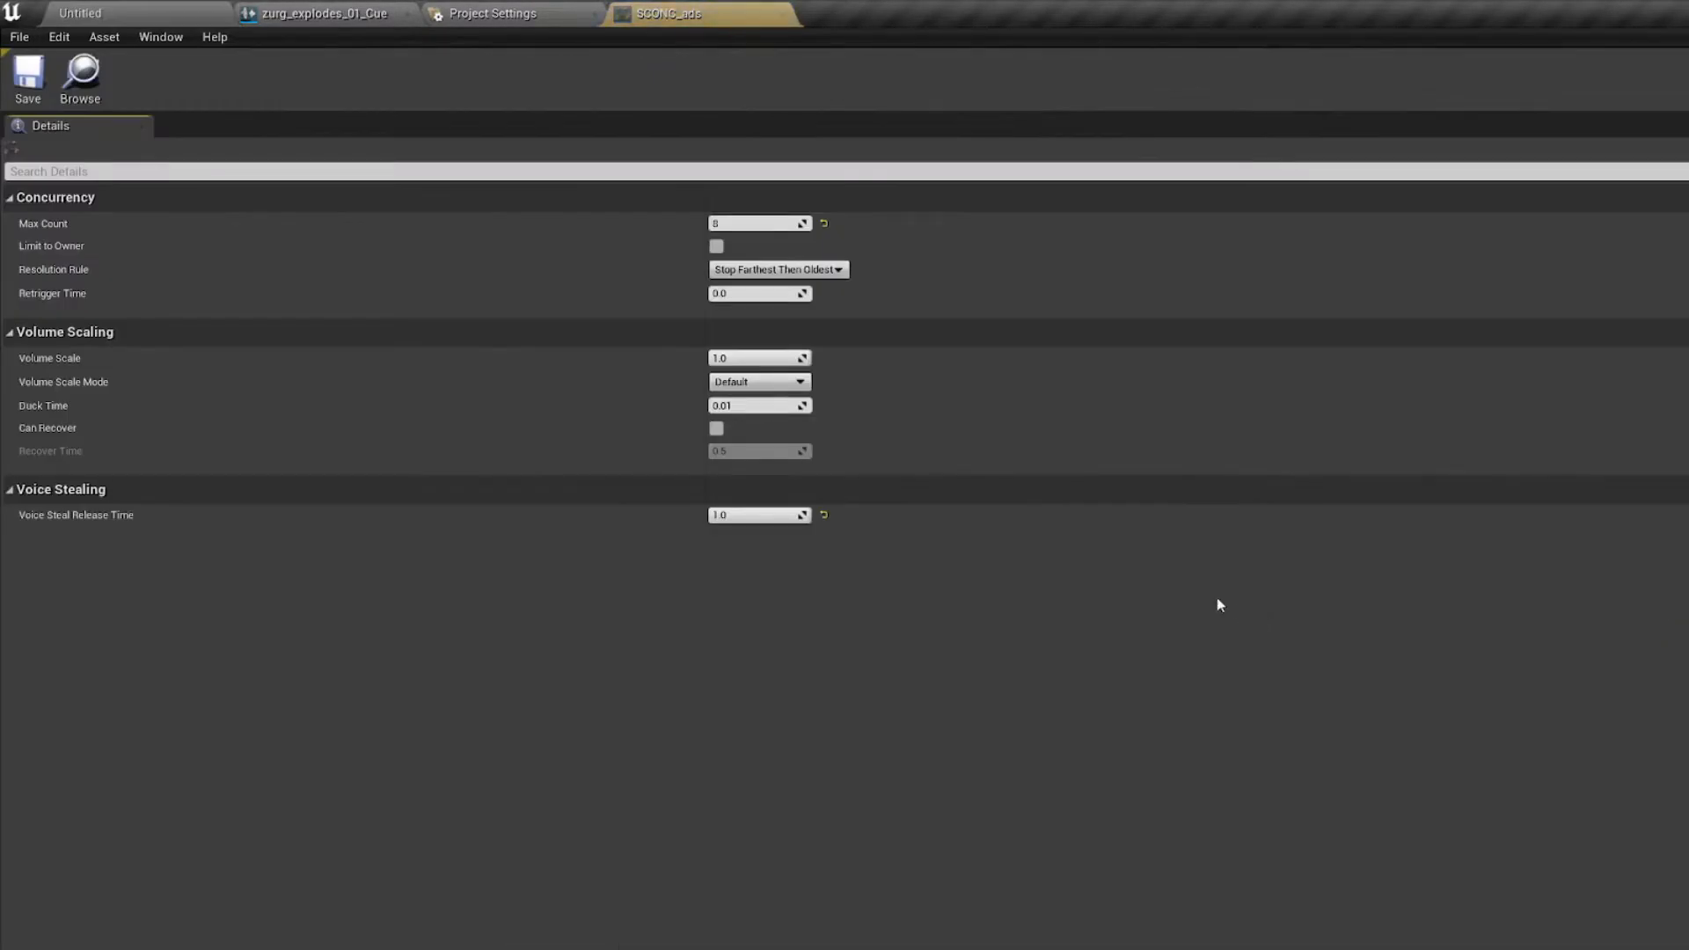
click(780, 15)
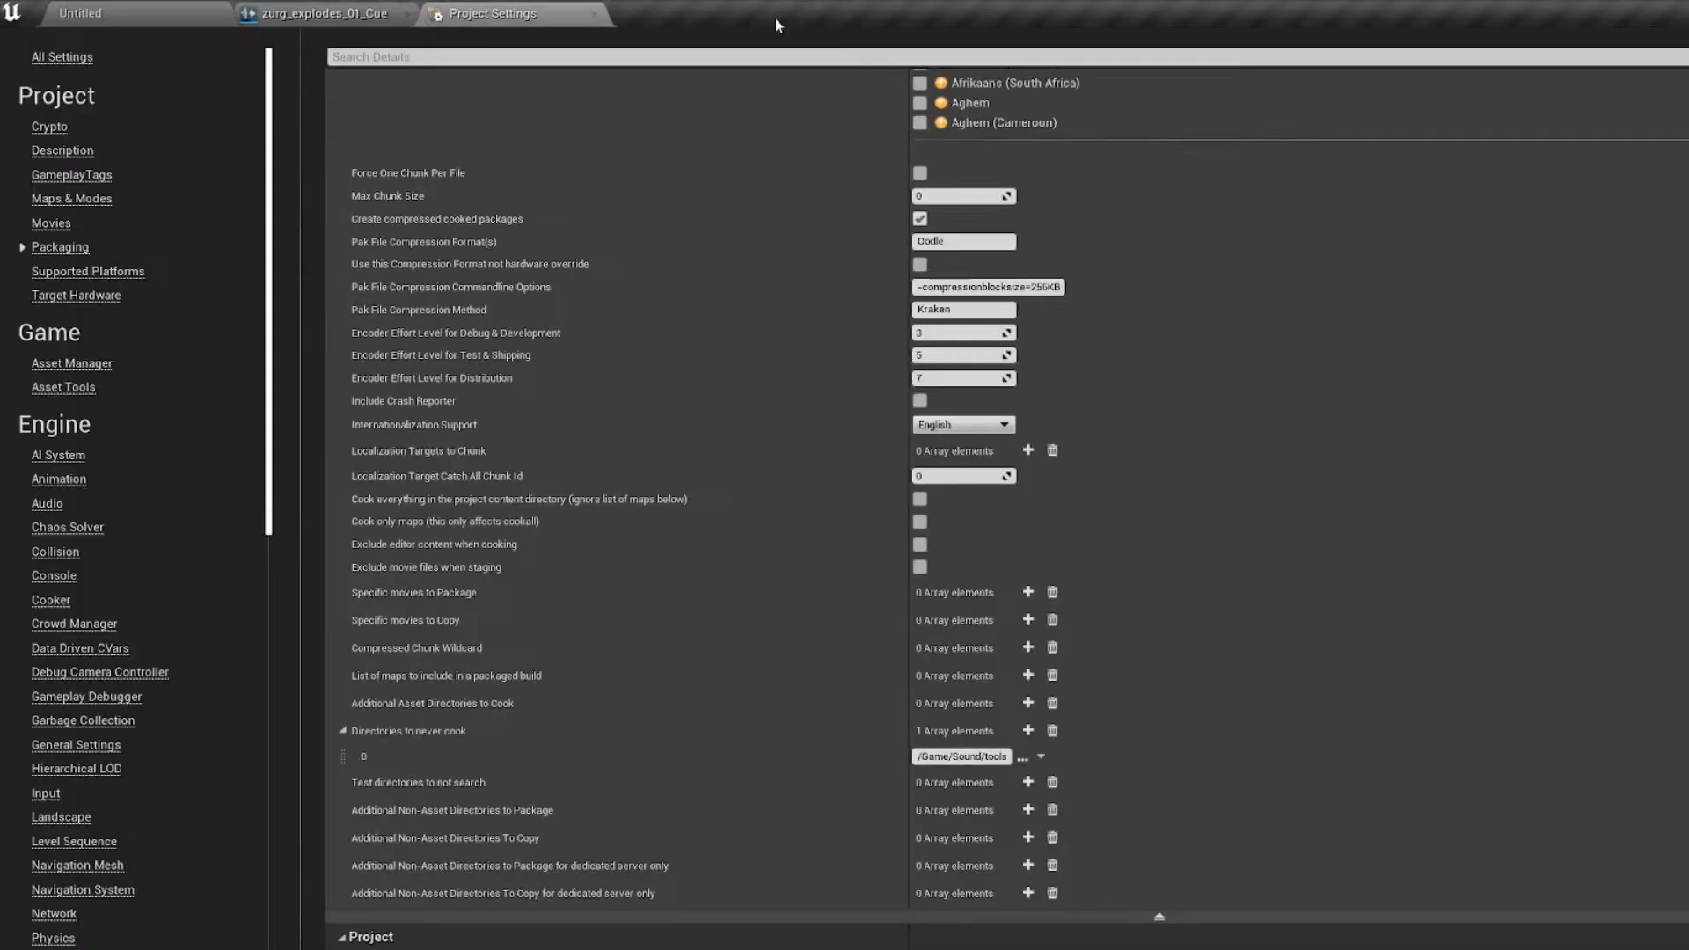
click(161, 9)
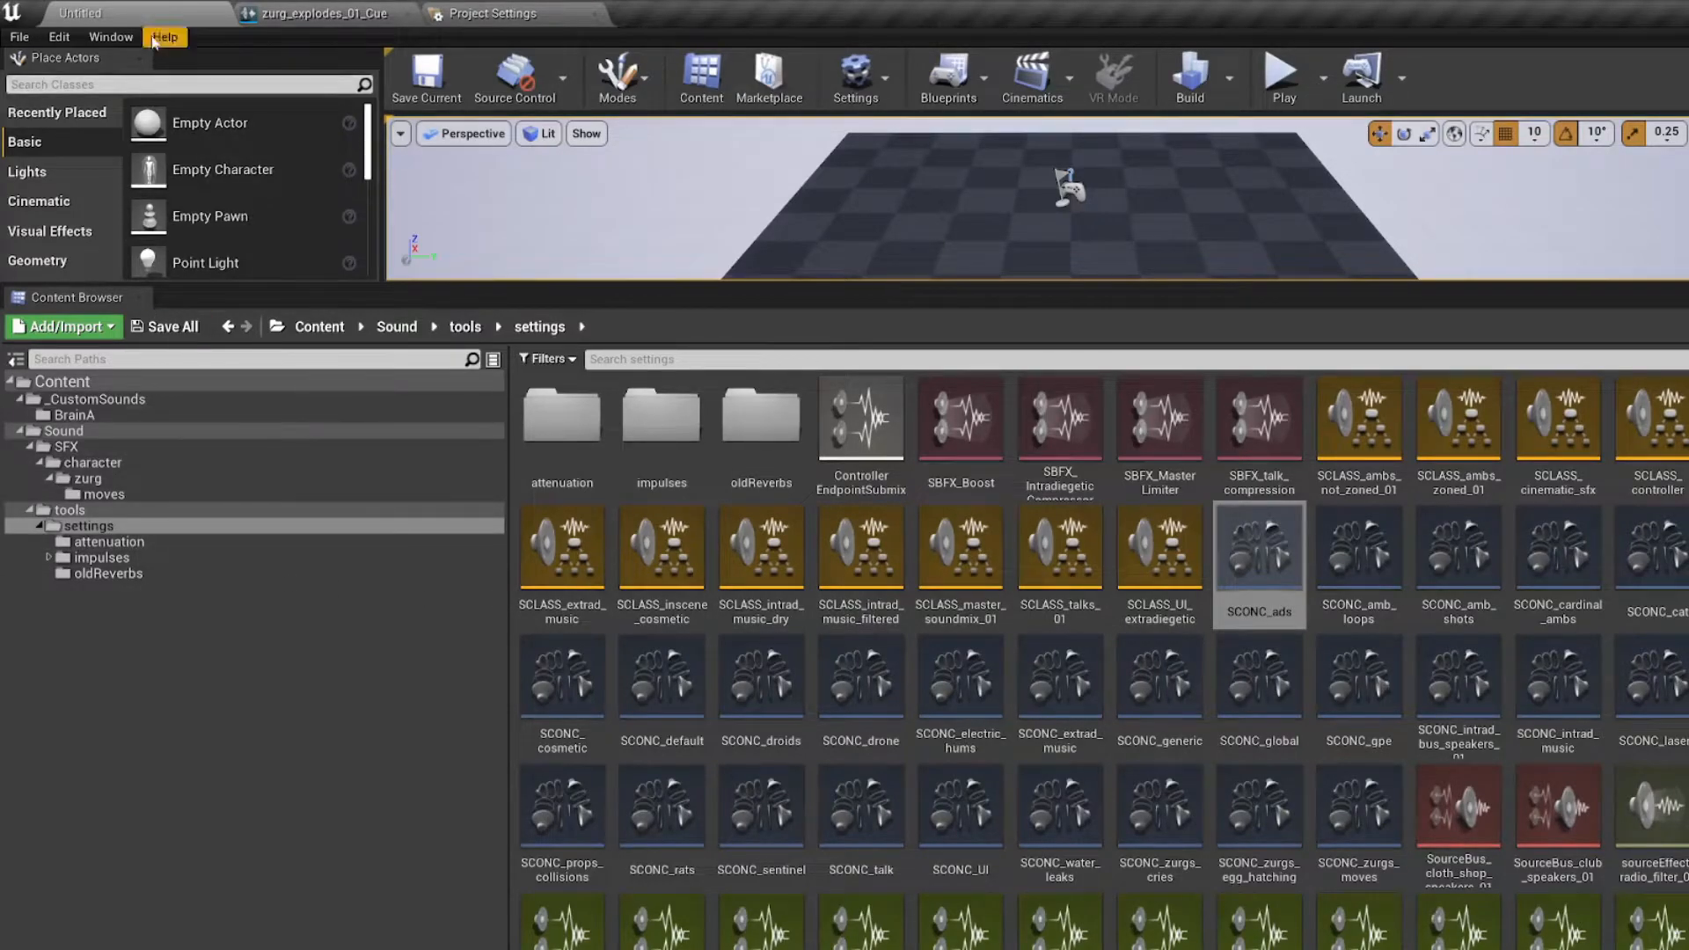
click(471, 12)
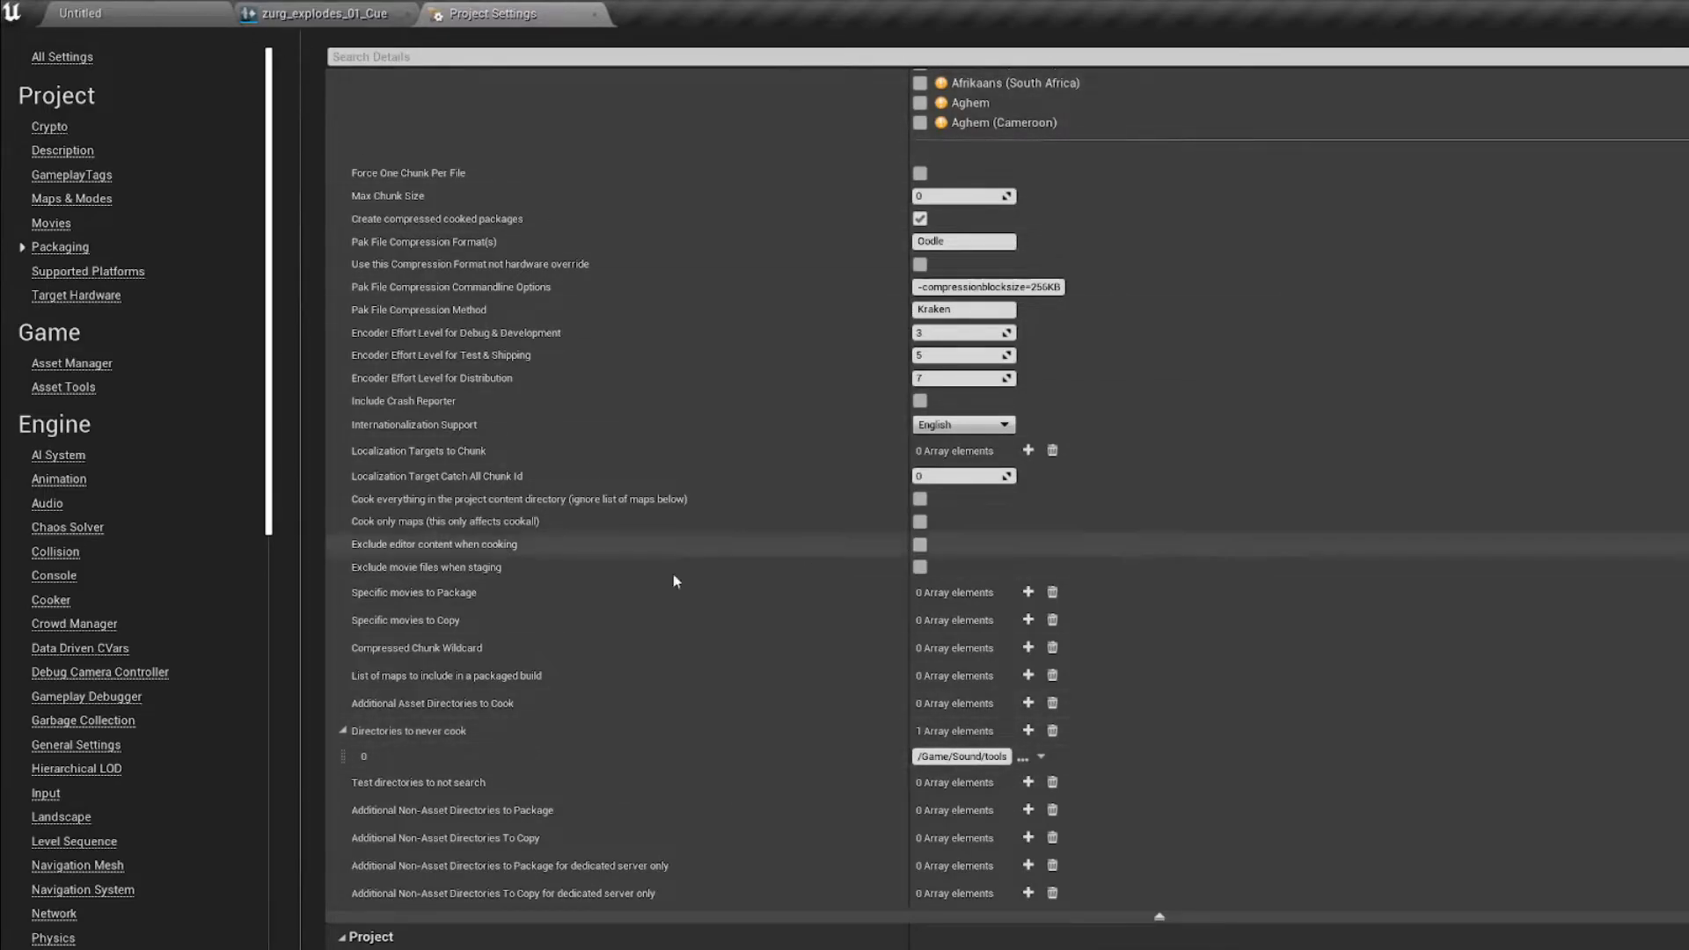
click(324, 13)
Step: Create a new folder named ProjectB inside the _CustomSounds content folder
click(183, 7)
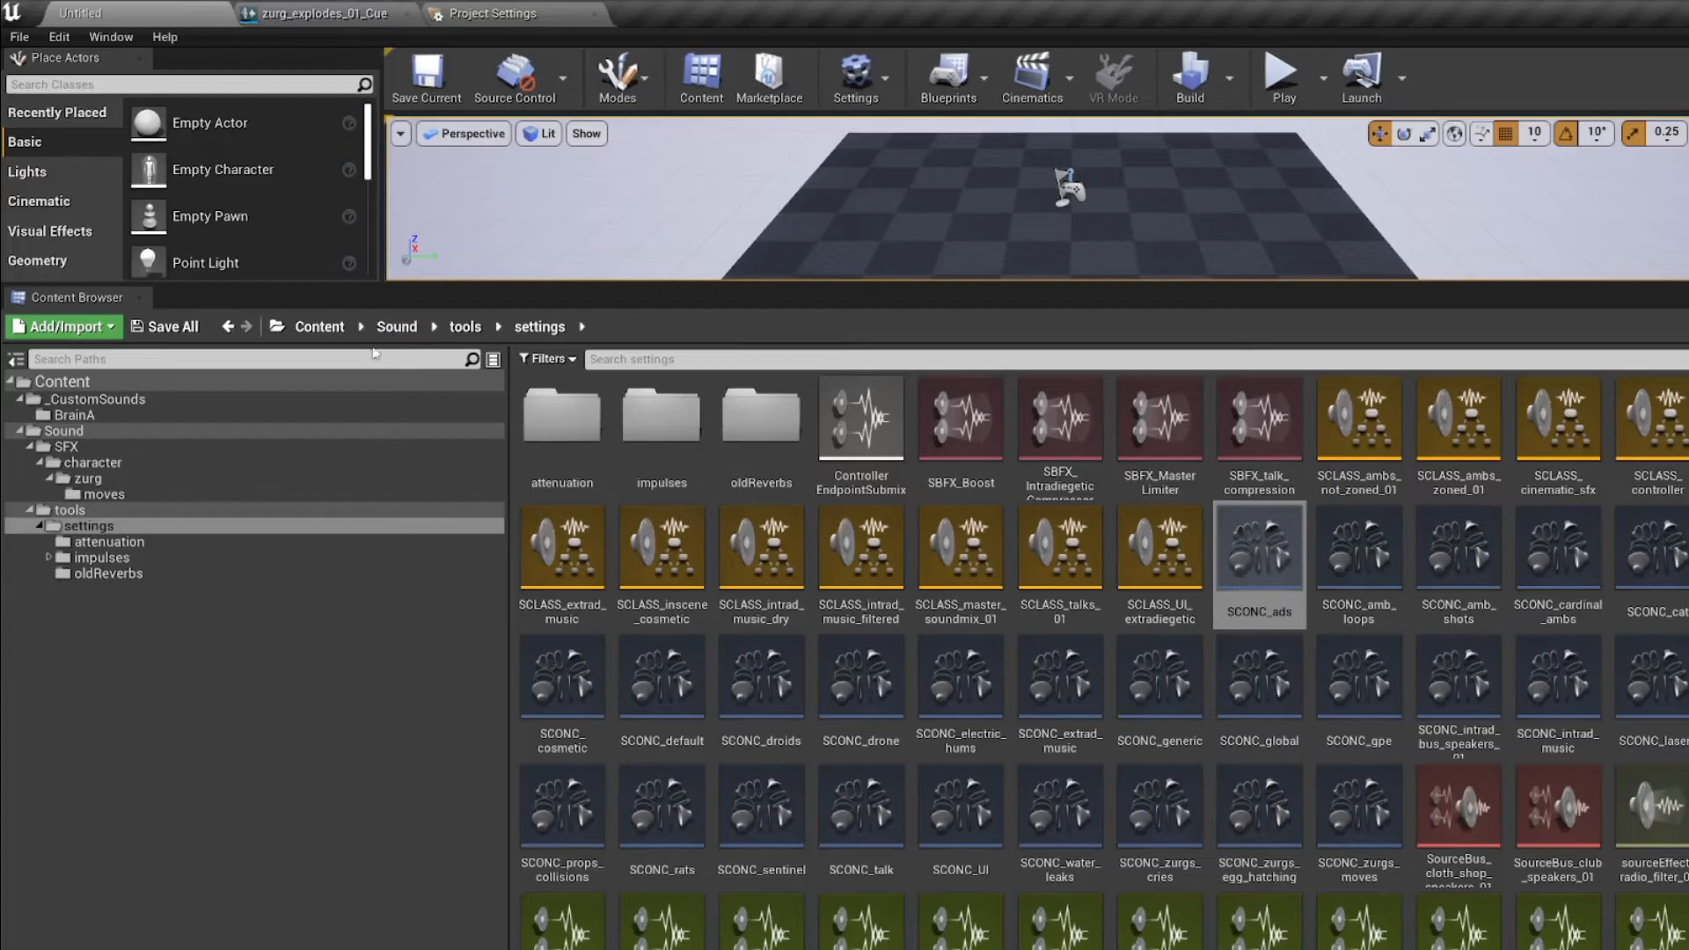
click(106, 399)
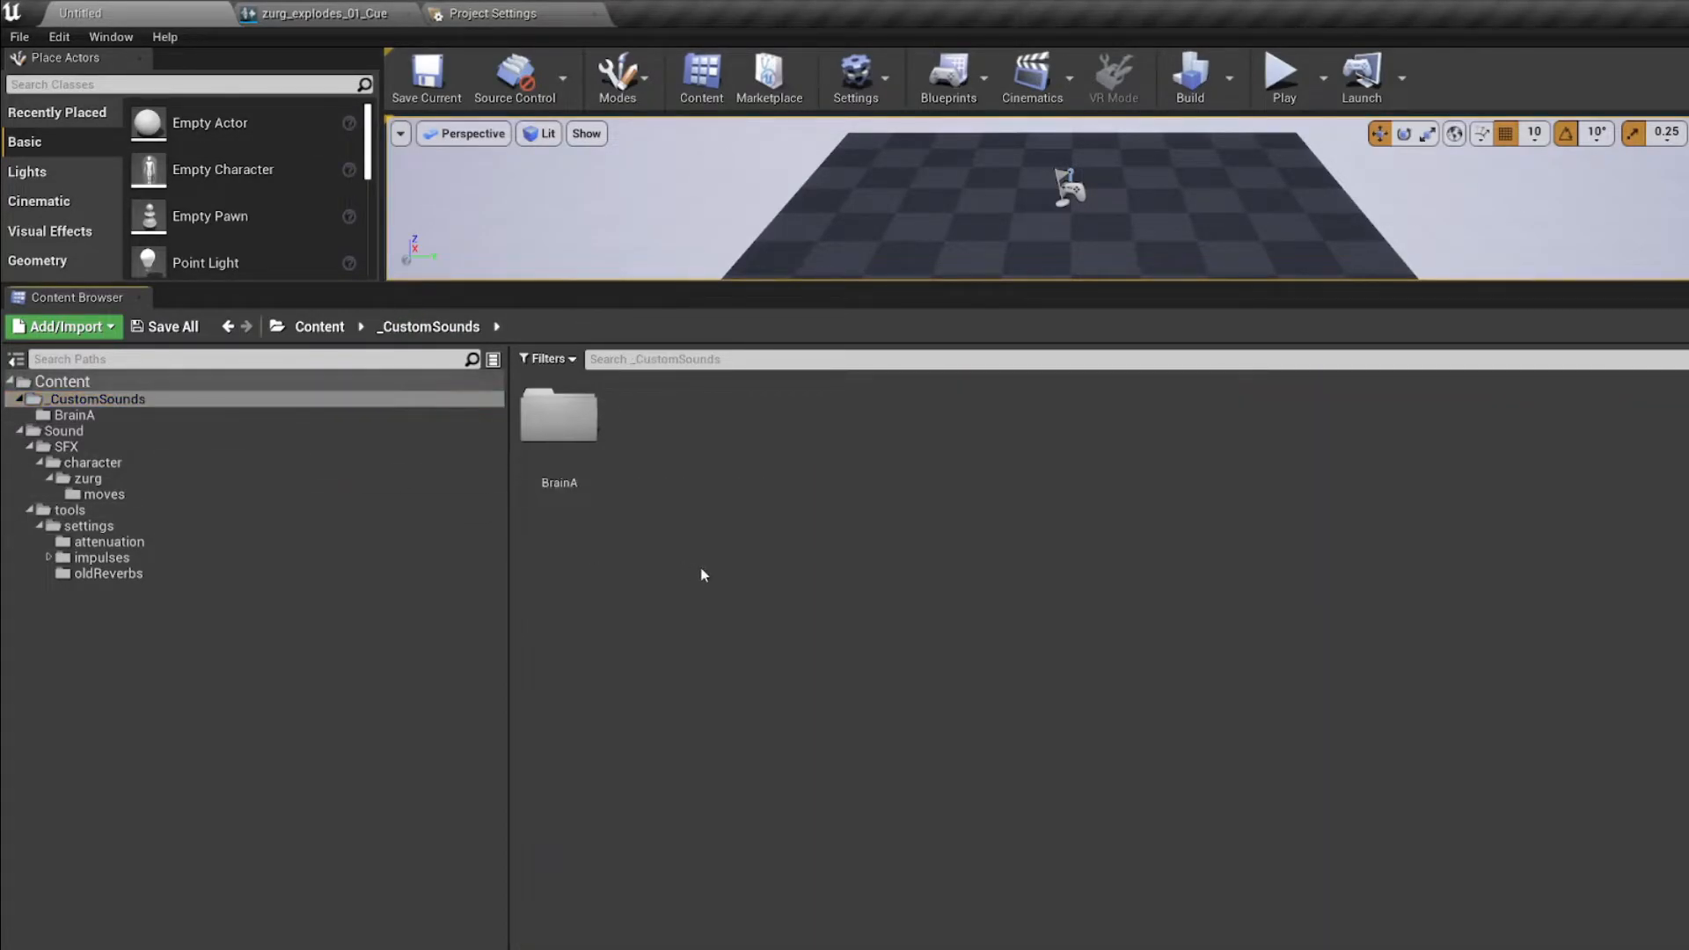
key(ctrl+n)
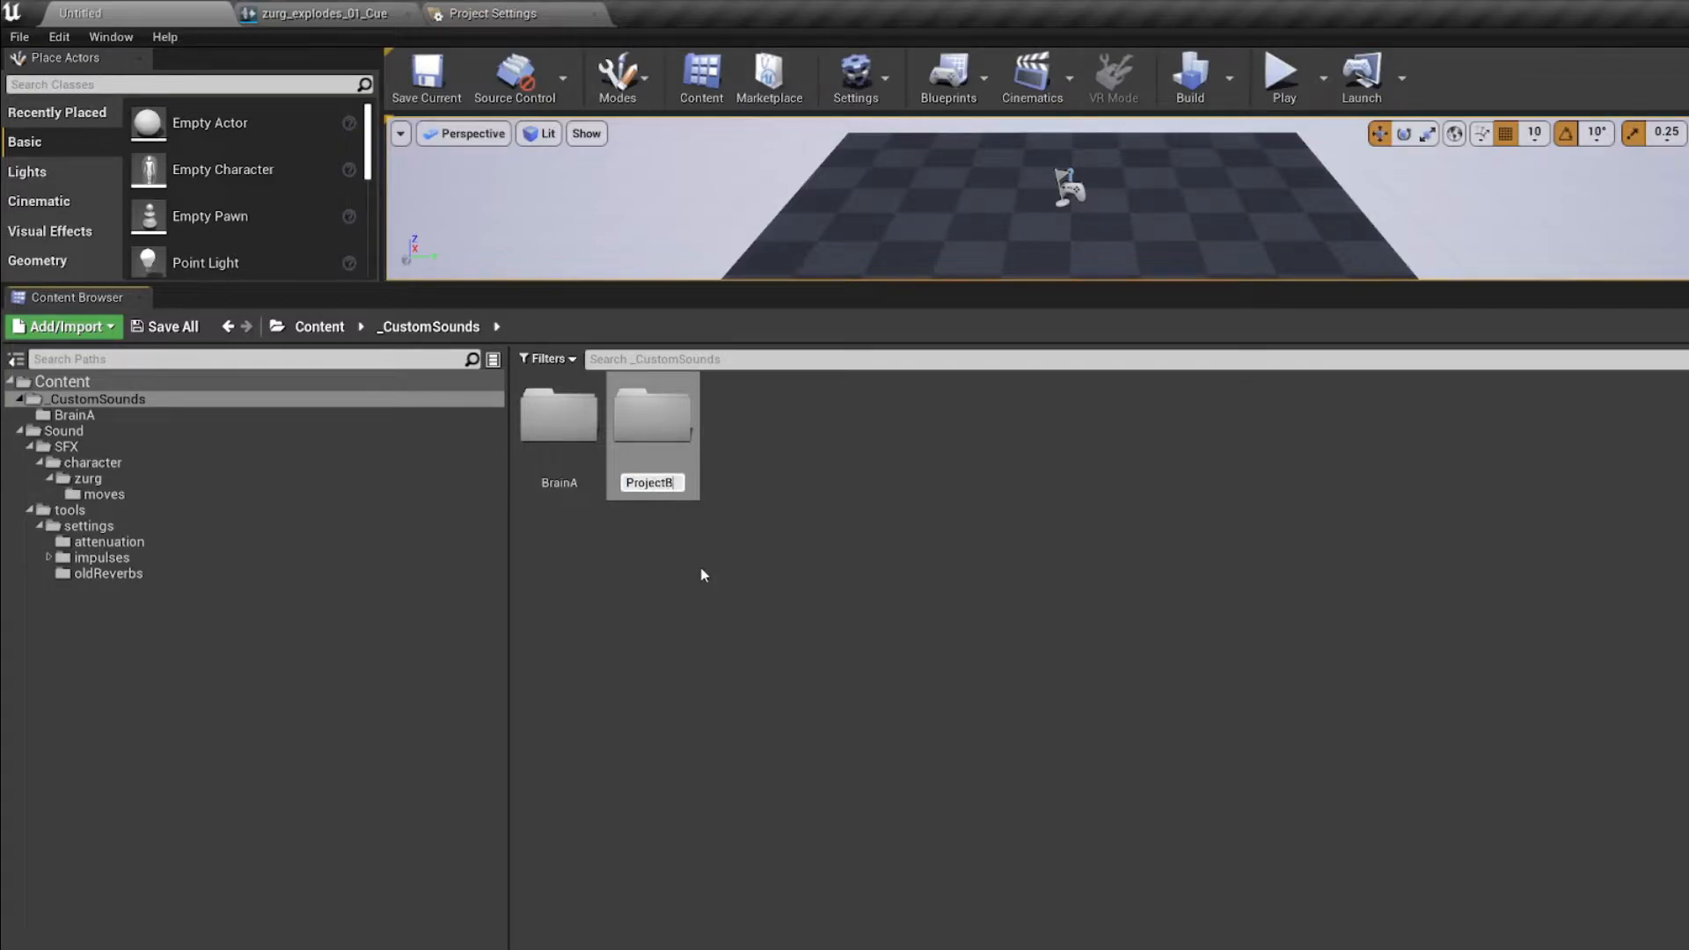
text(ProjectB)
key(Return)
click(719, 545)
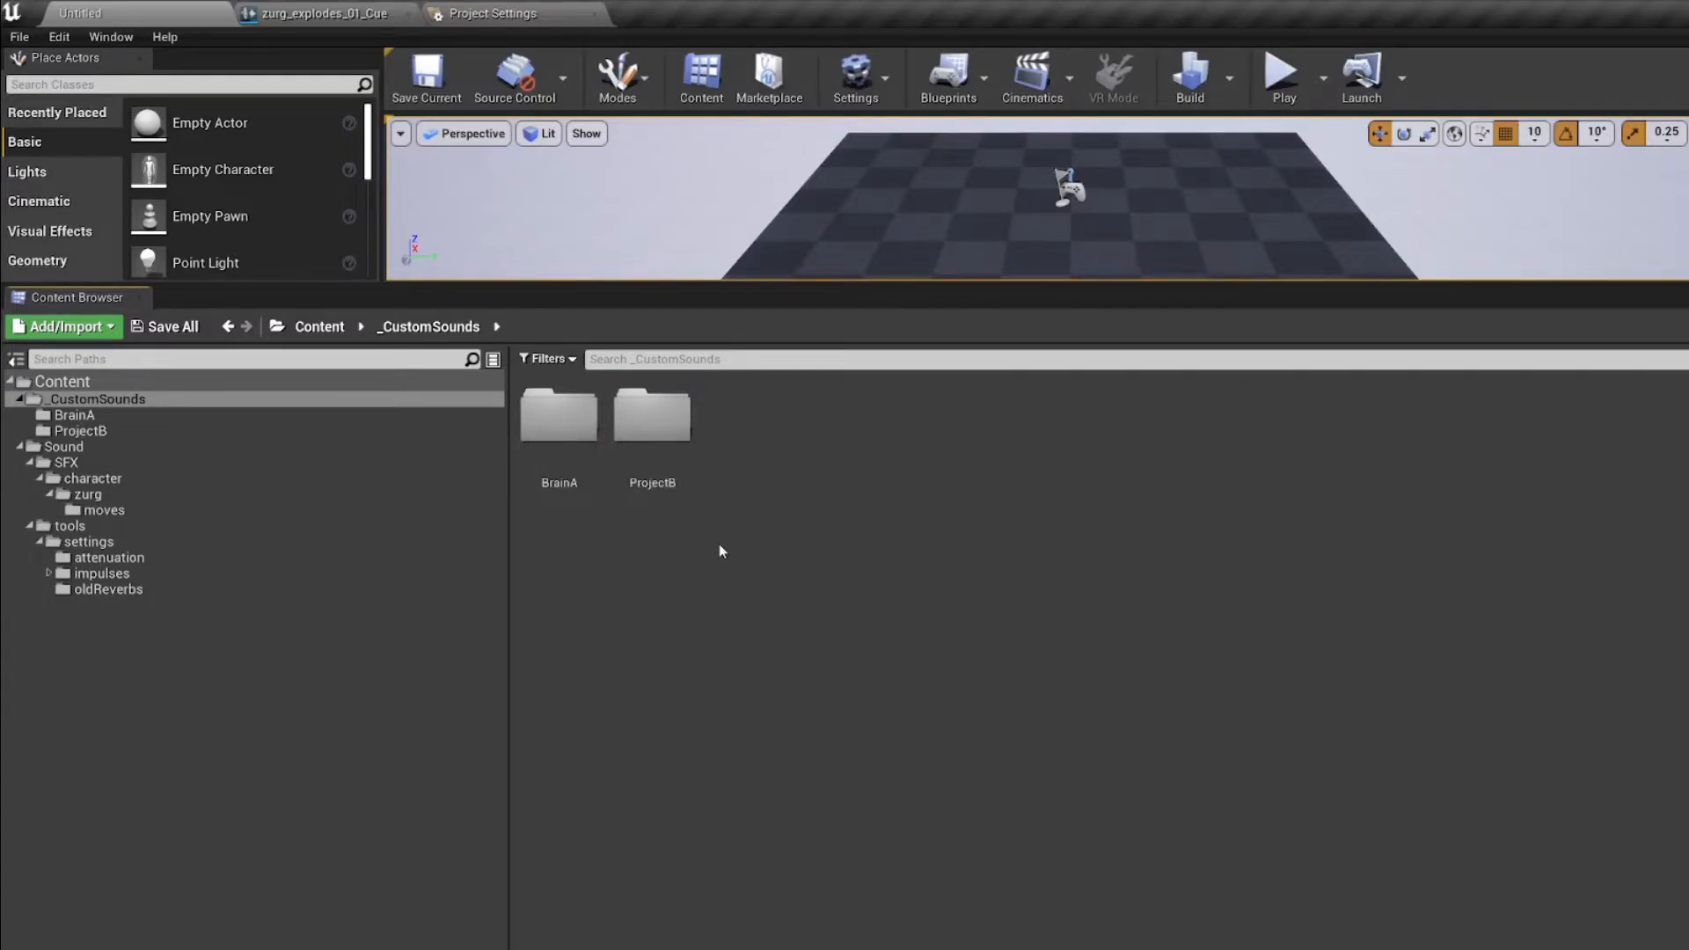
Step: Look inside the ProjectB folder and return to the _CustomSounds folder
double_click(666, 472)
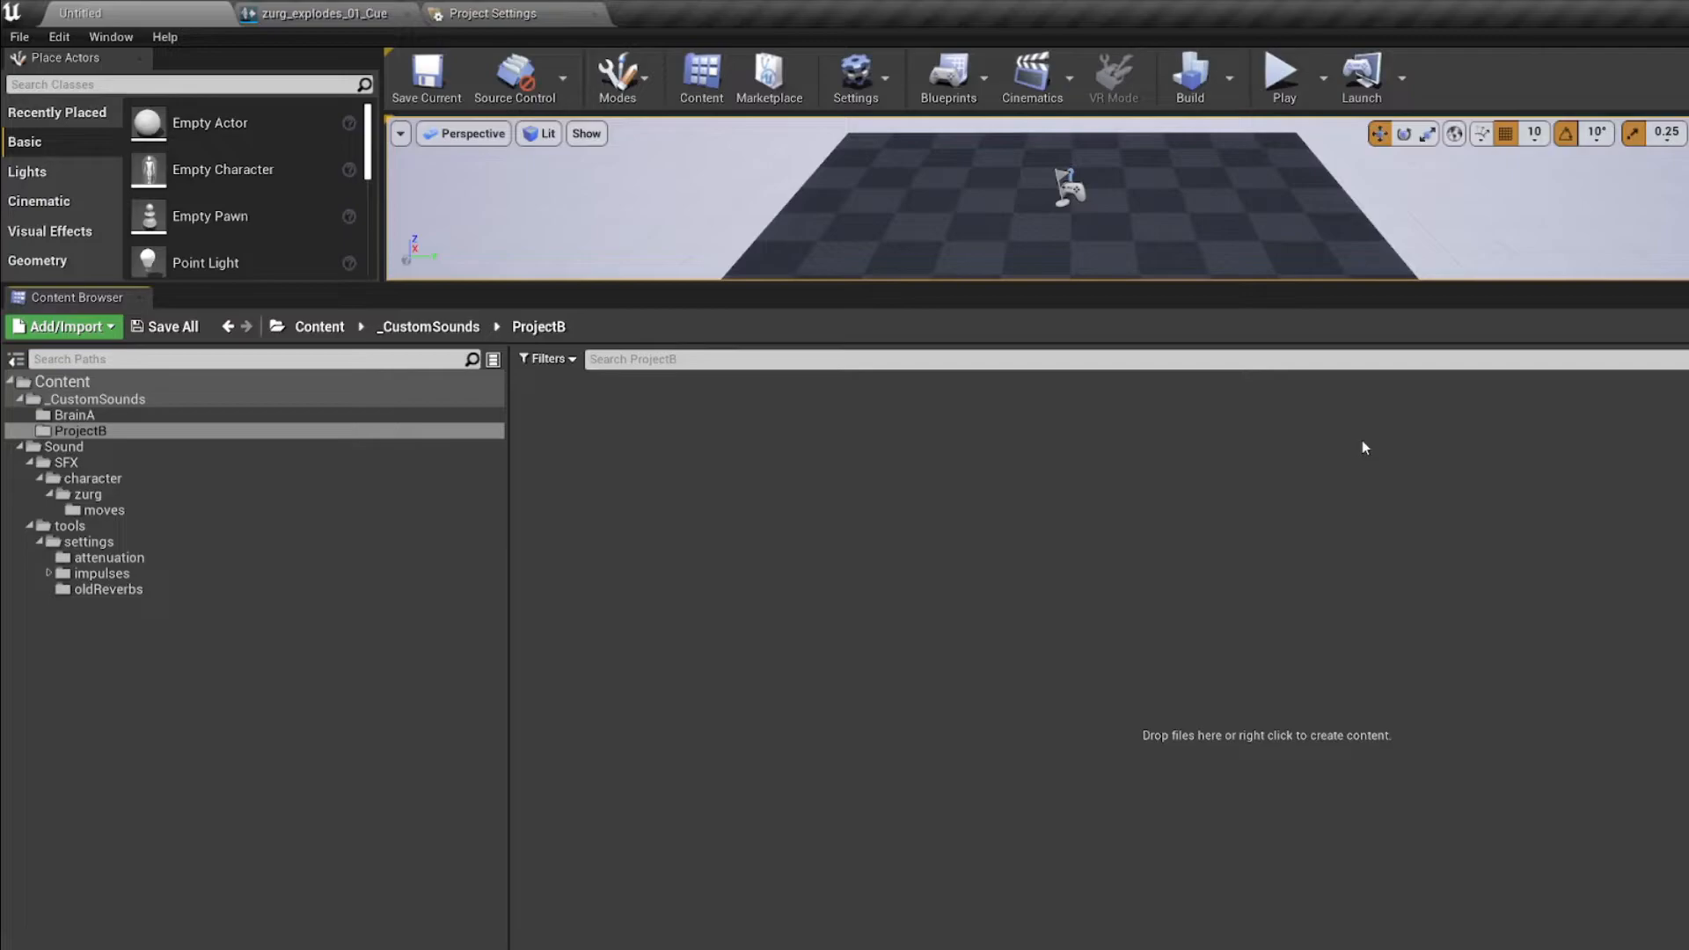
click(428, 327)
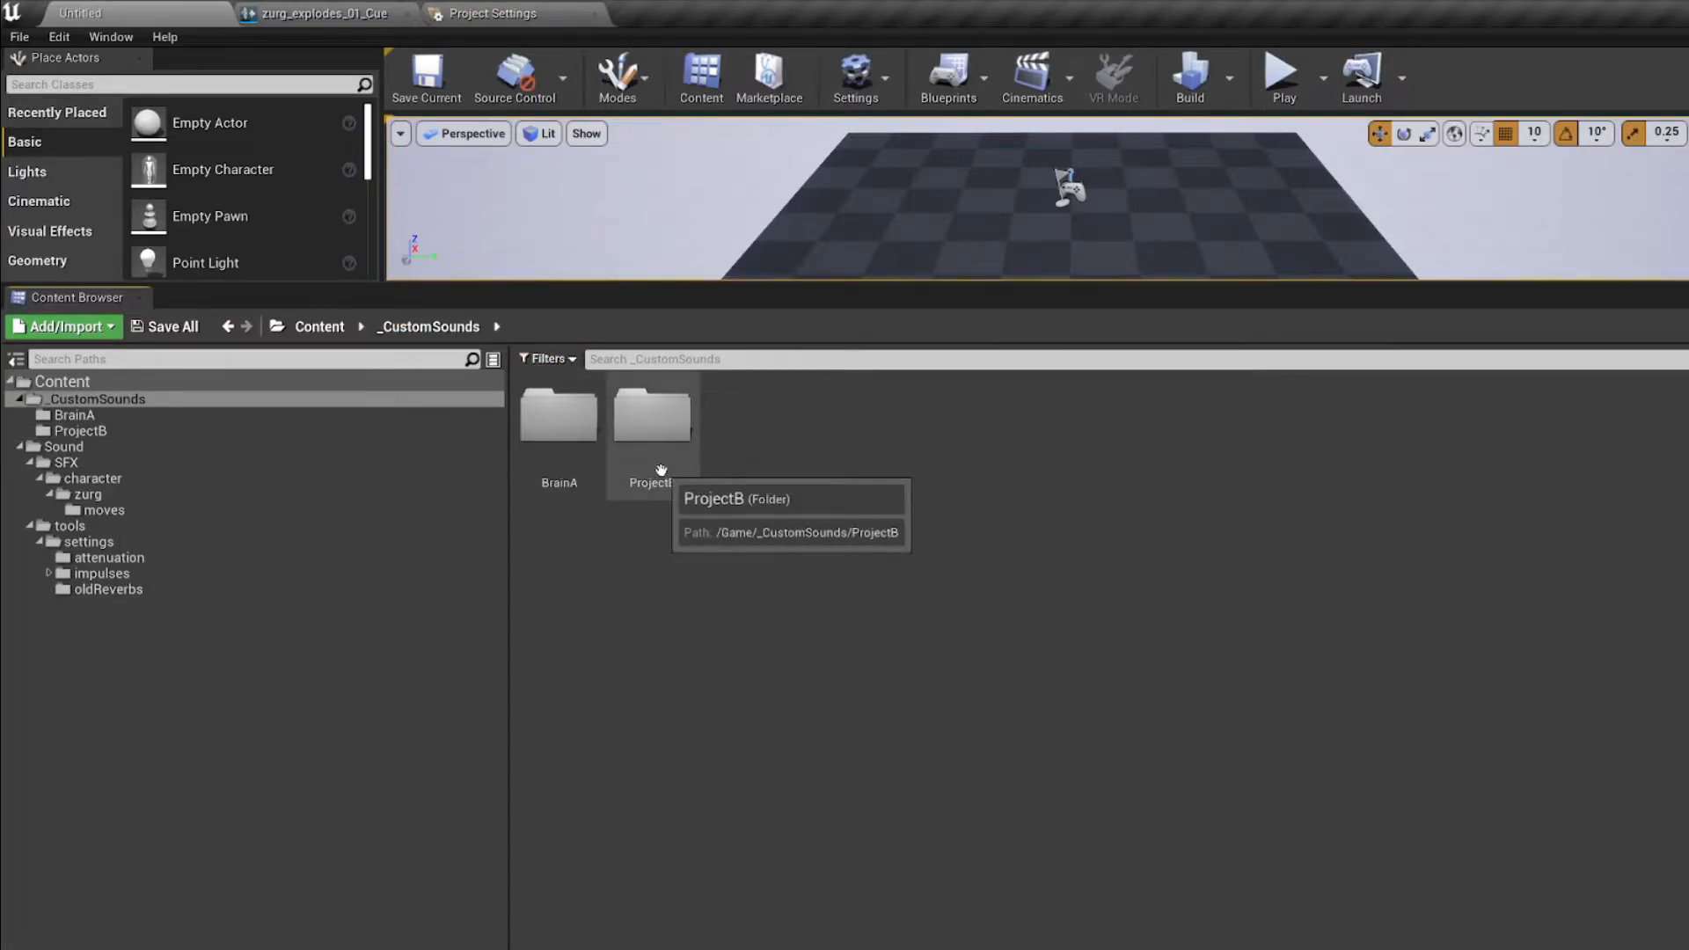
double_click(661, 467)
click(428, 326)
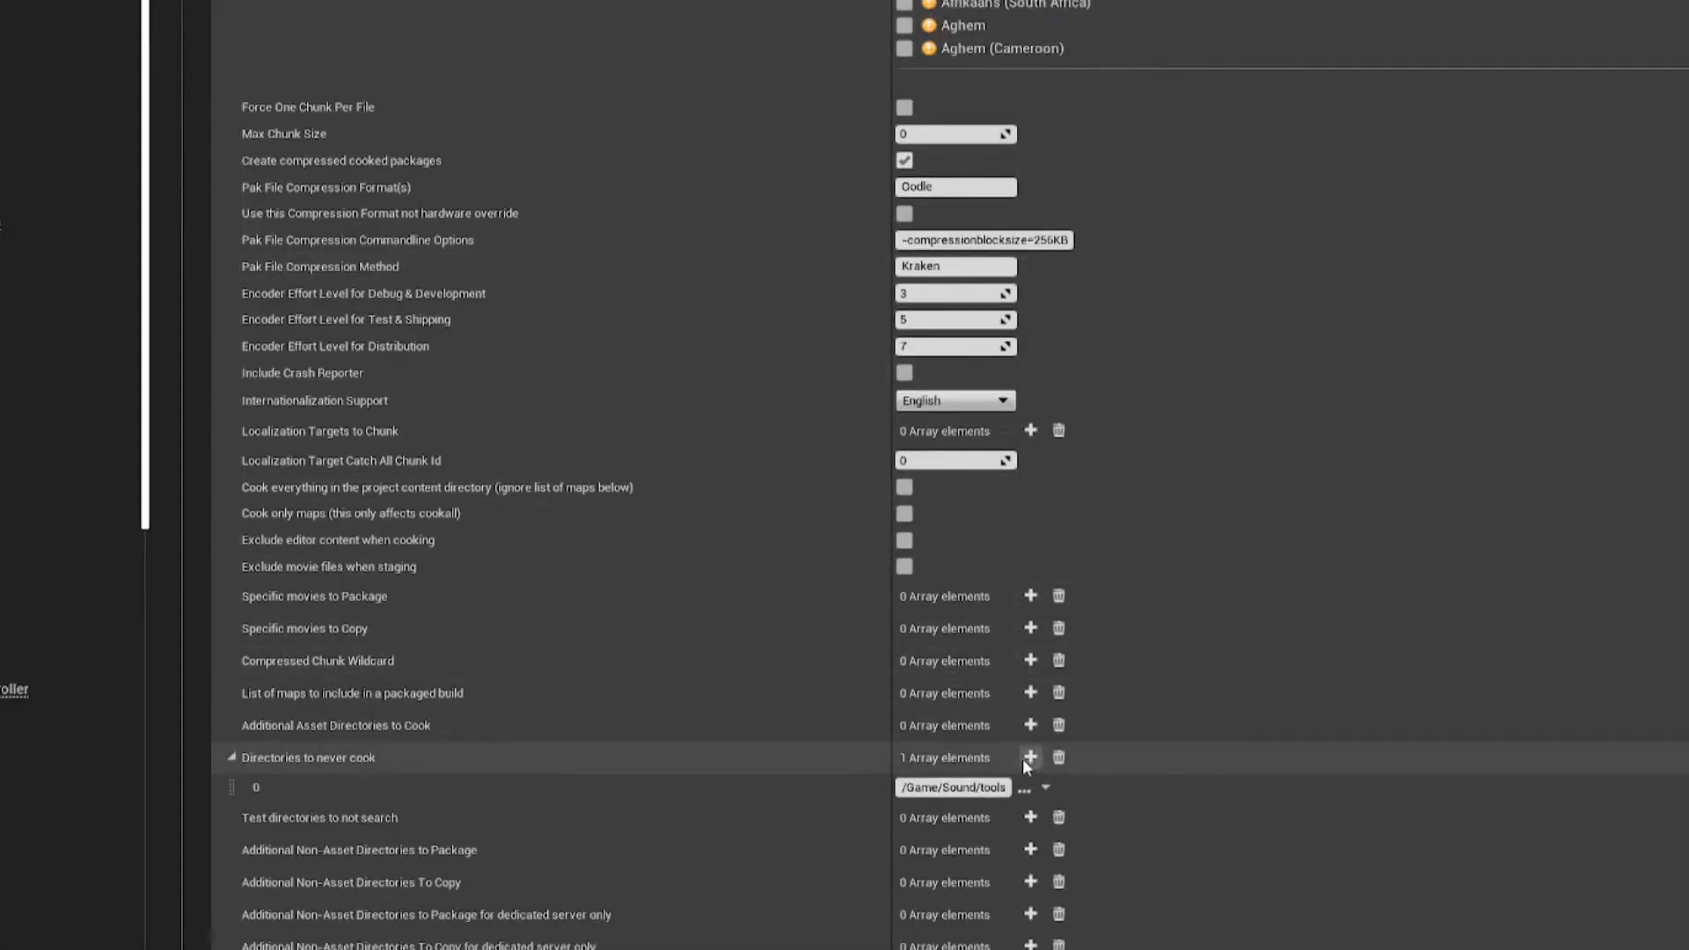
Step: Add /Game/_CustomSounds/ProjectB as a second entry in the Directories to never cook list
click(1030, 757)
click(987, 817)
click(1027, 876)
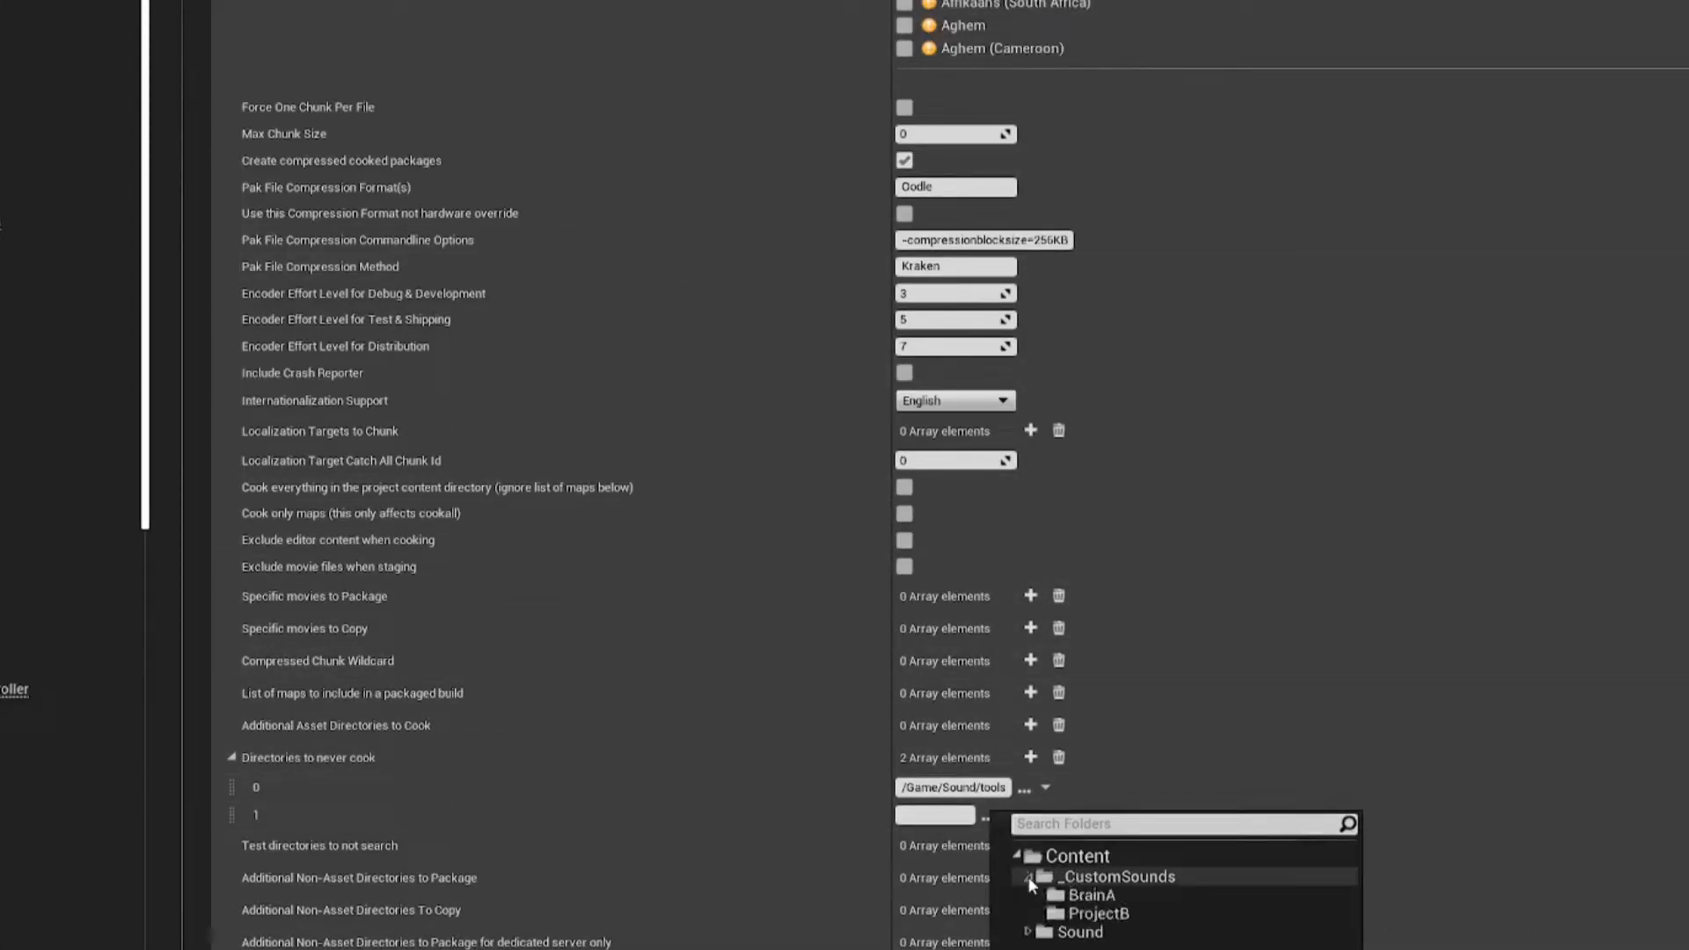
click(1084, 913)
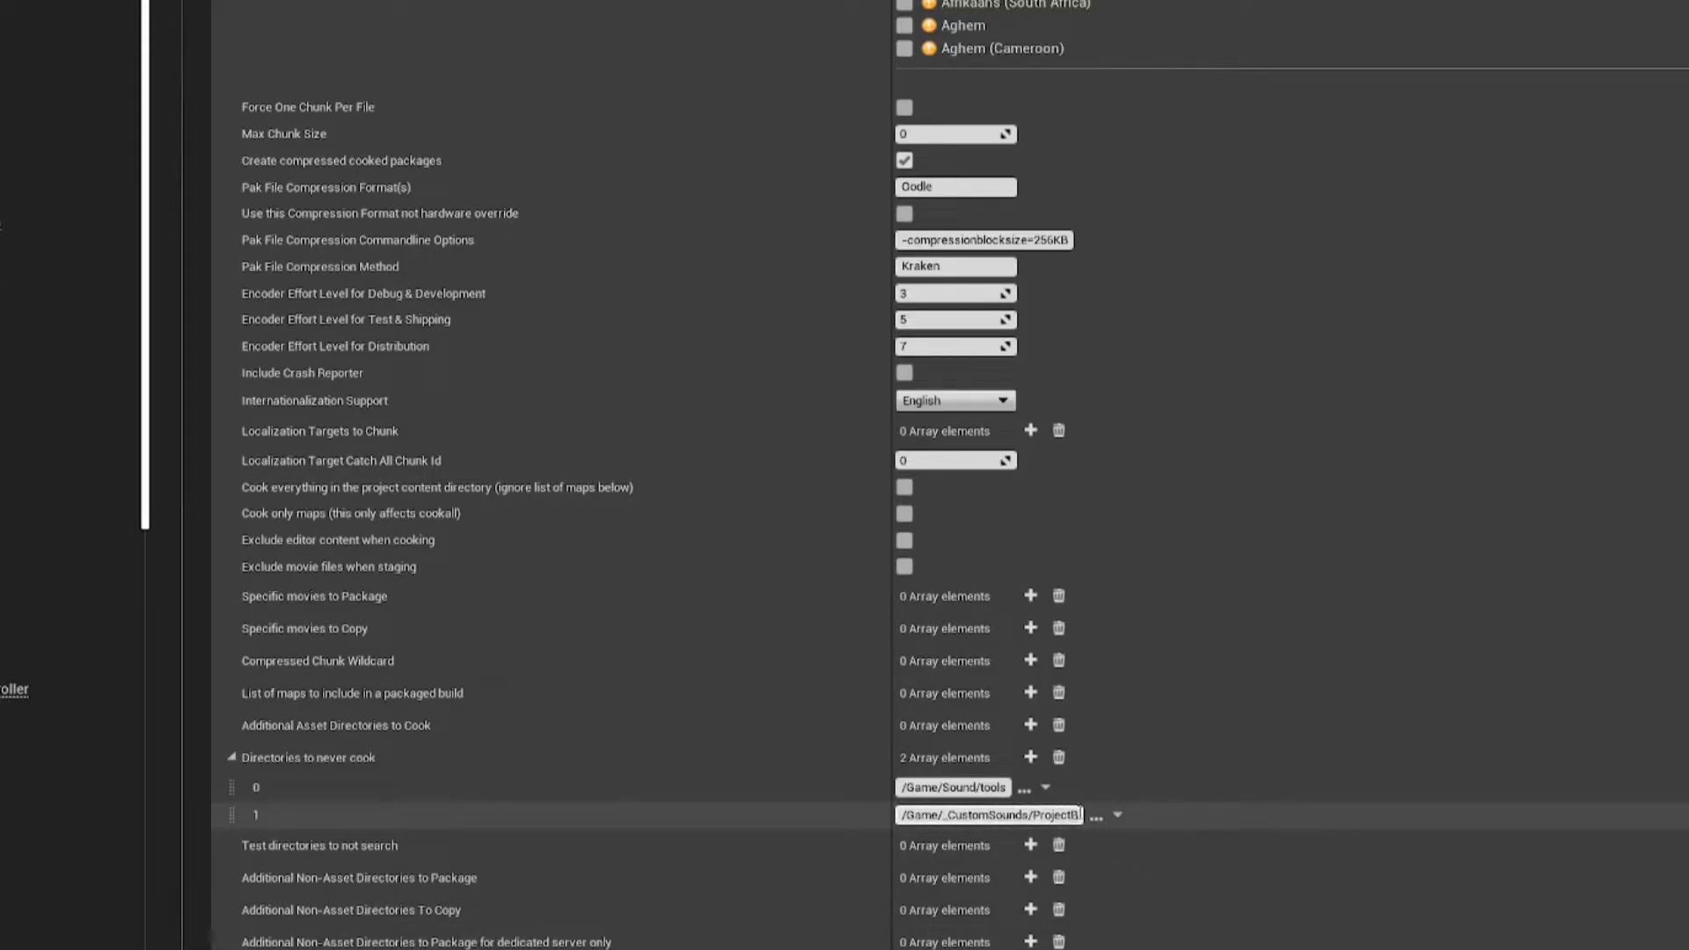
scroll(1189, 809, down, 3)
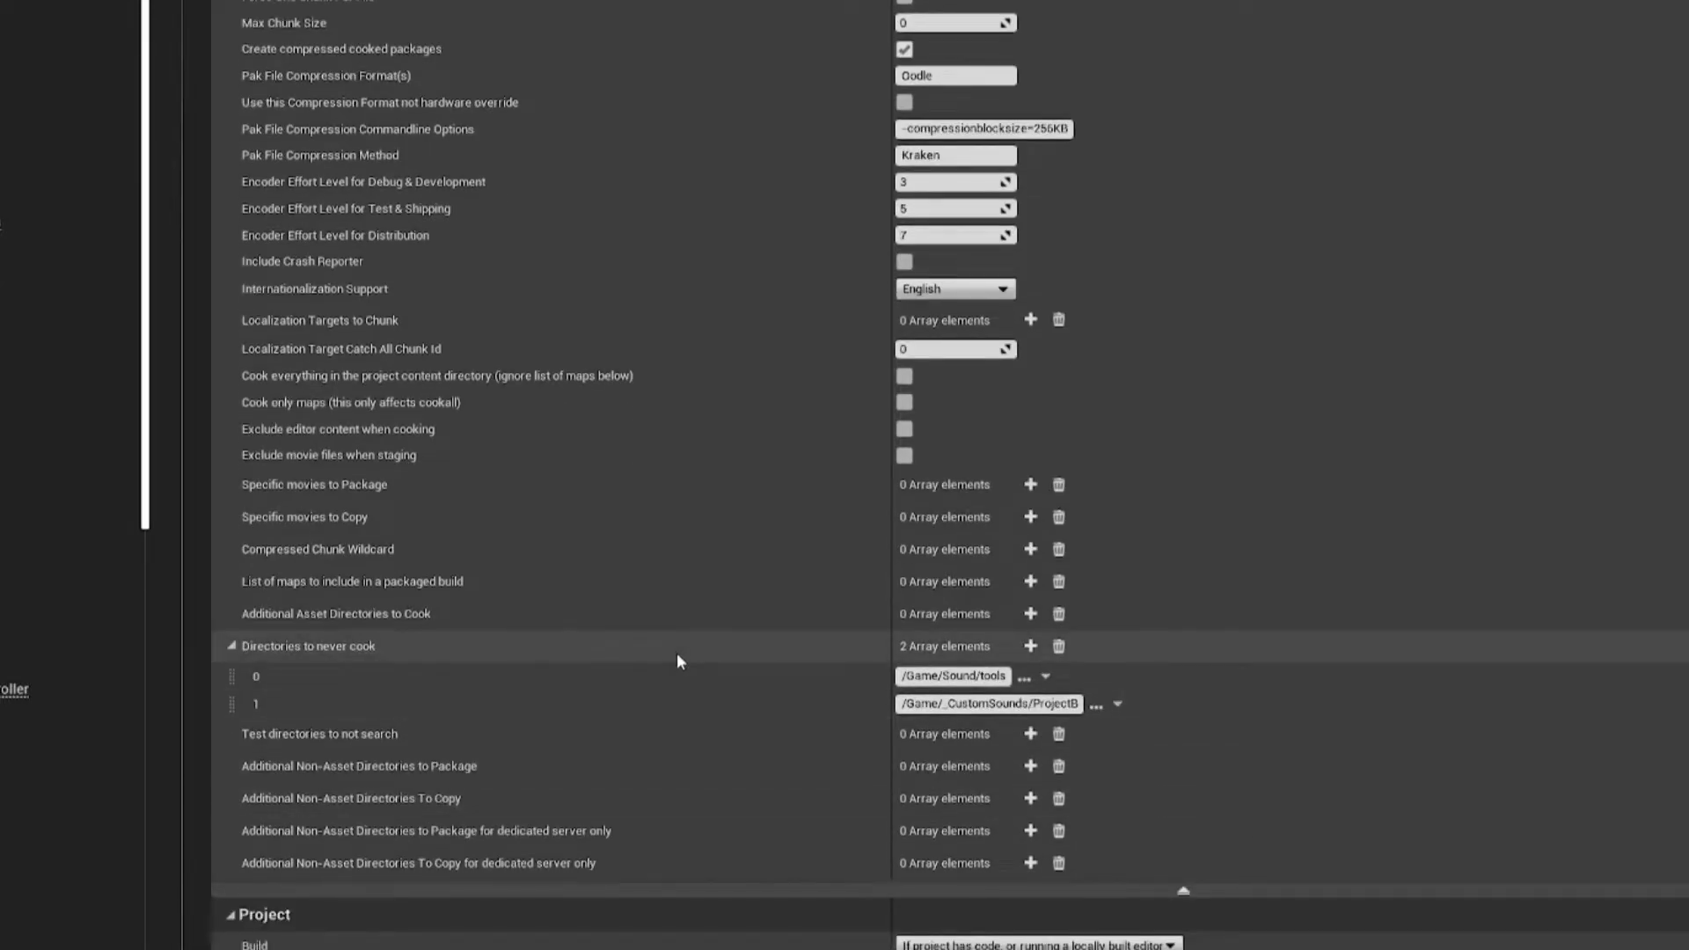
scroll(673, 646, up, 10)
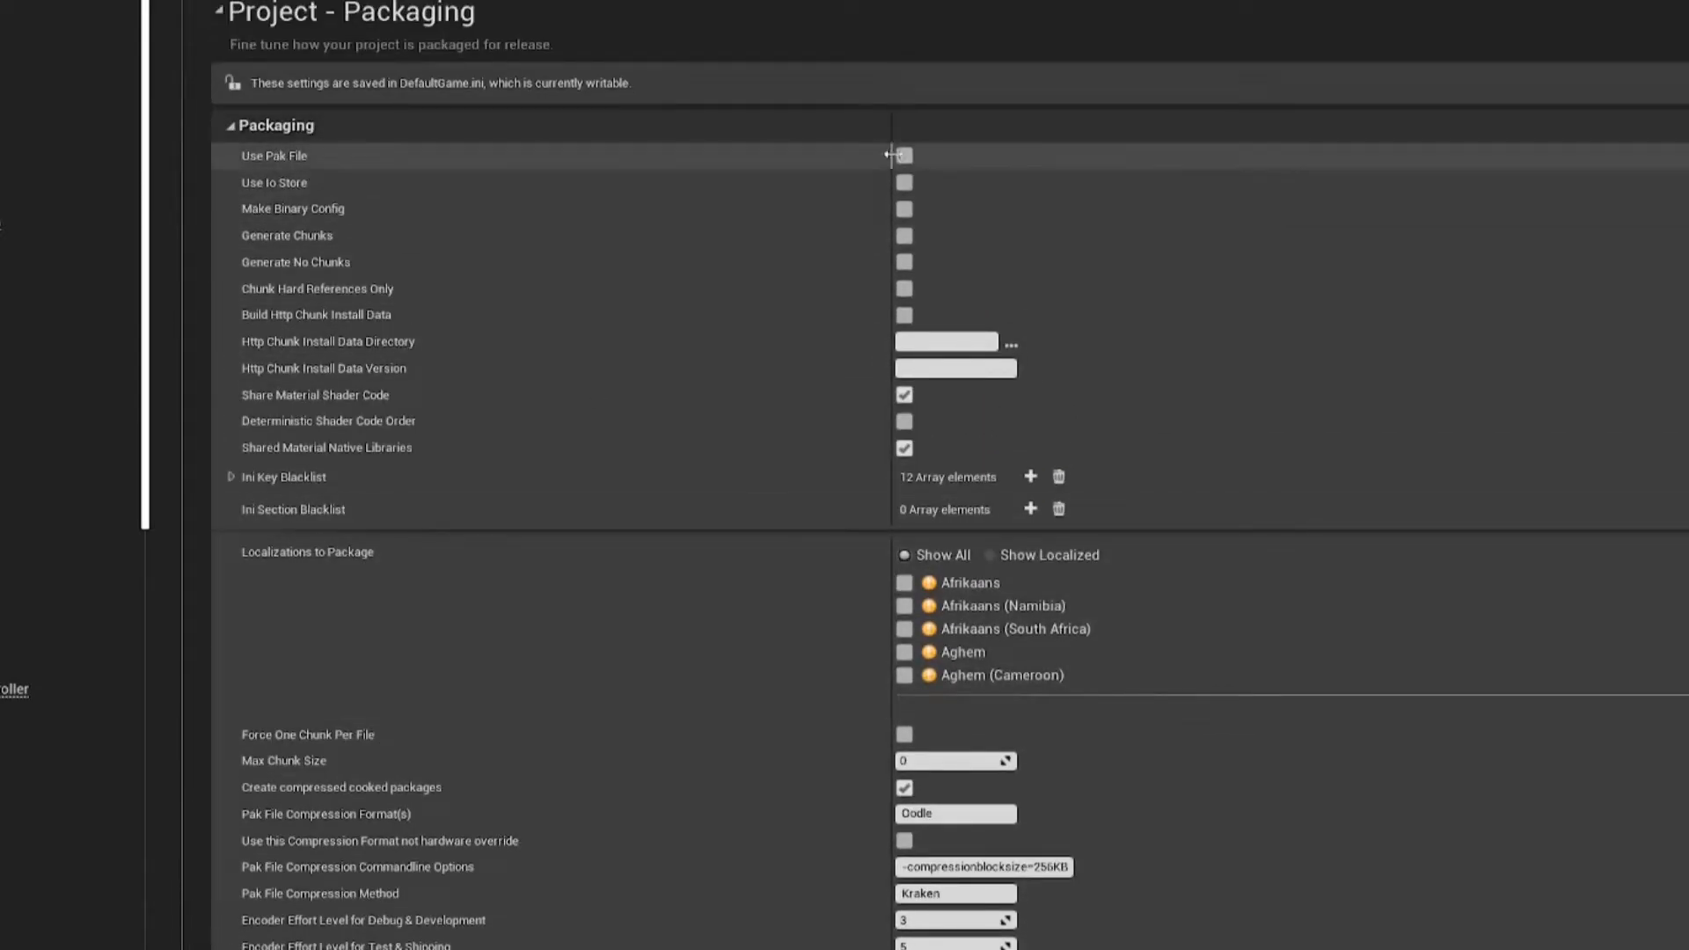
scroll(712, 437, down, 5)
scroll(700, 447, down, 3)
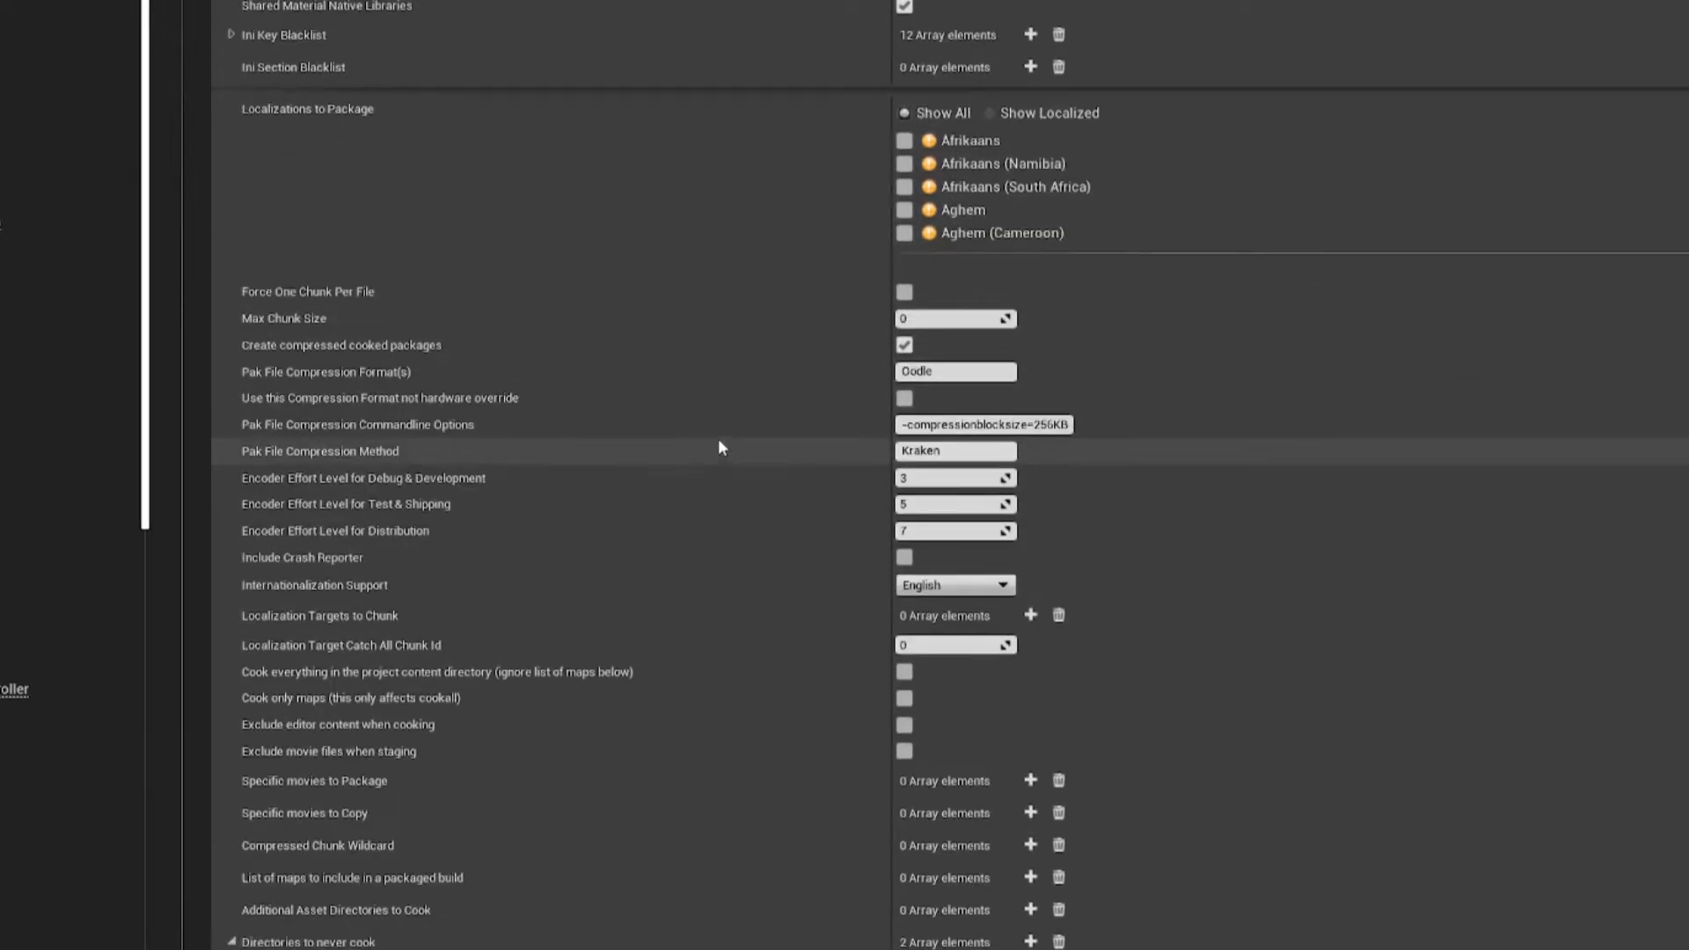
scroll(889, 591, down, 3)
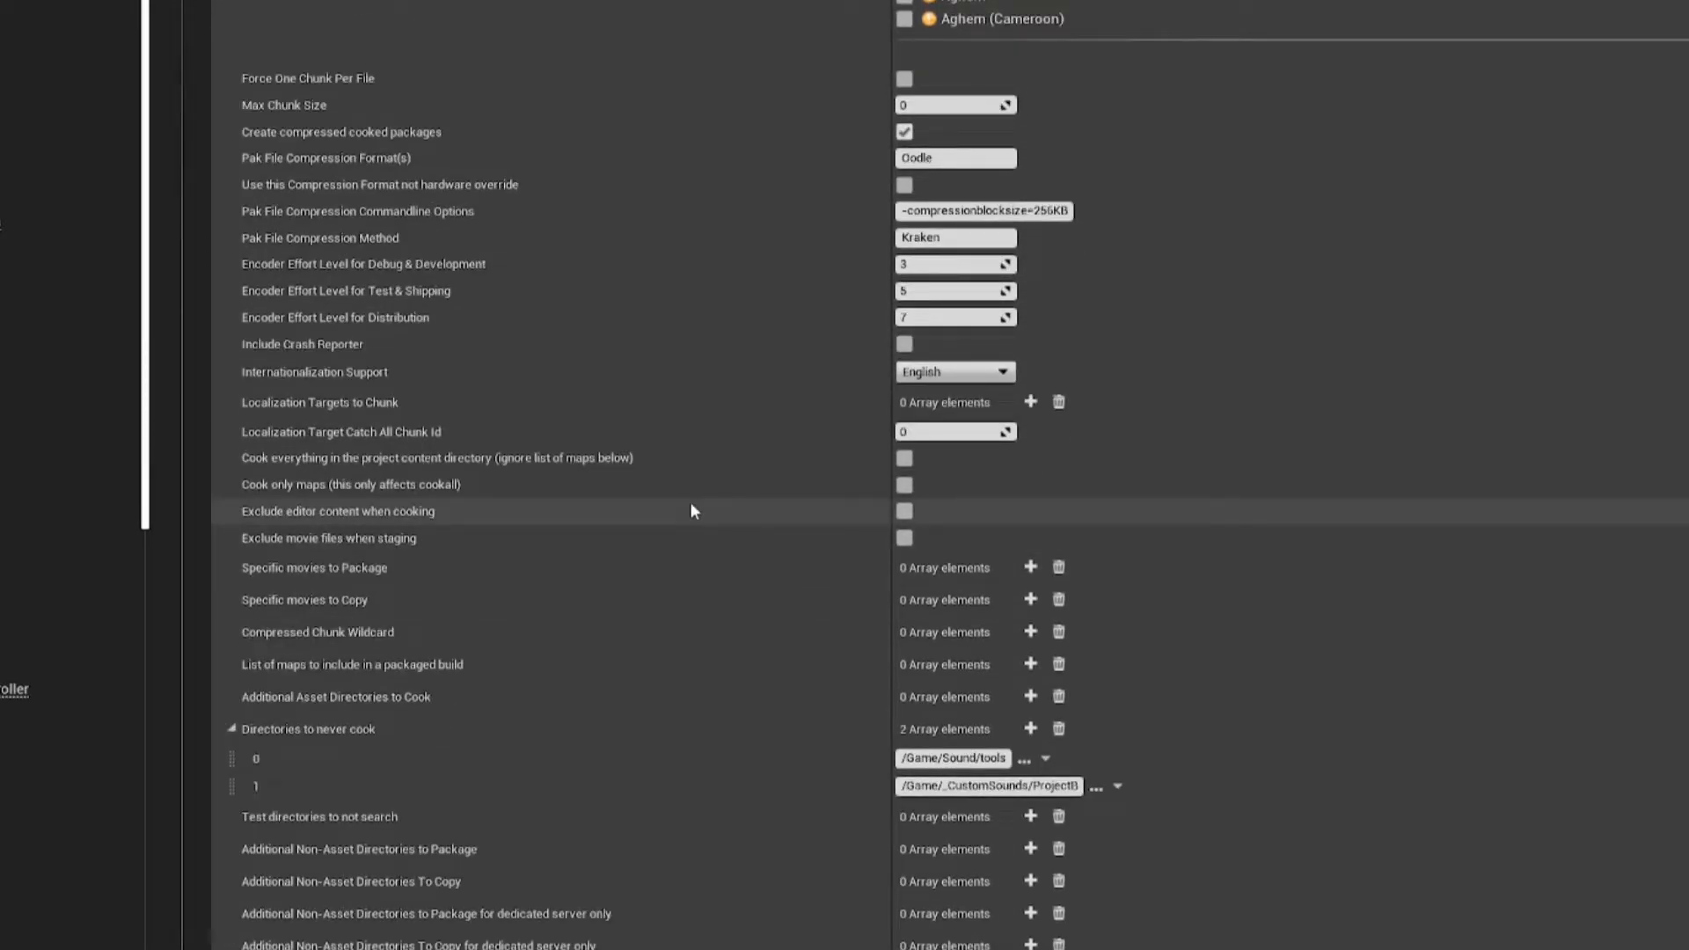
Step: Package the project for Windows (64-bit) into the Stray Modding/Mods/Tutorial folder
click(301, 9)
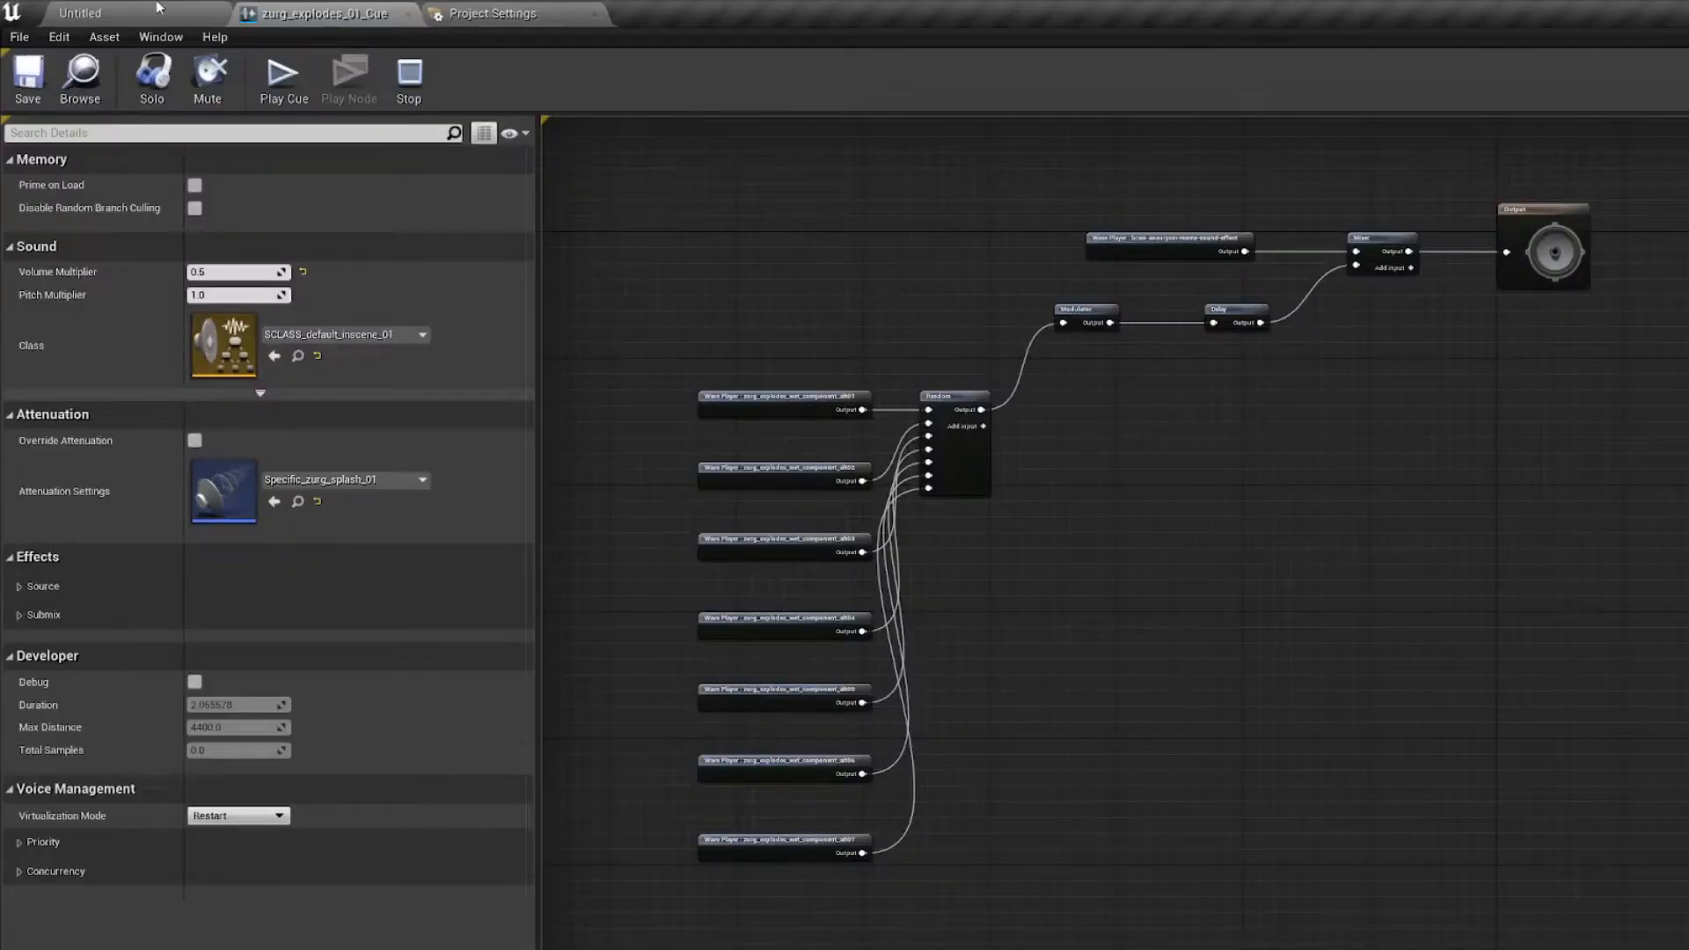
click(158, 9)
click(19, 36)
mouse_move(106, 357)
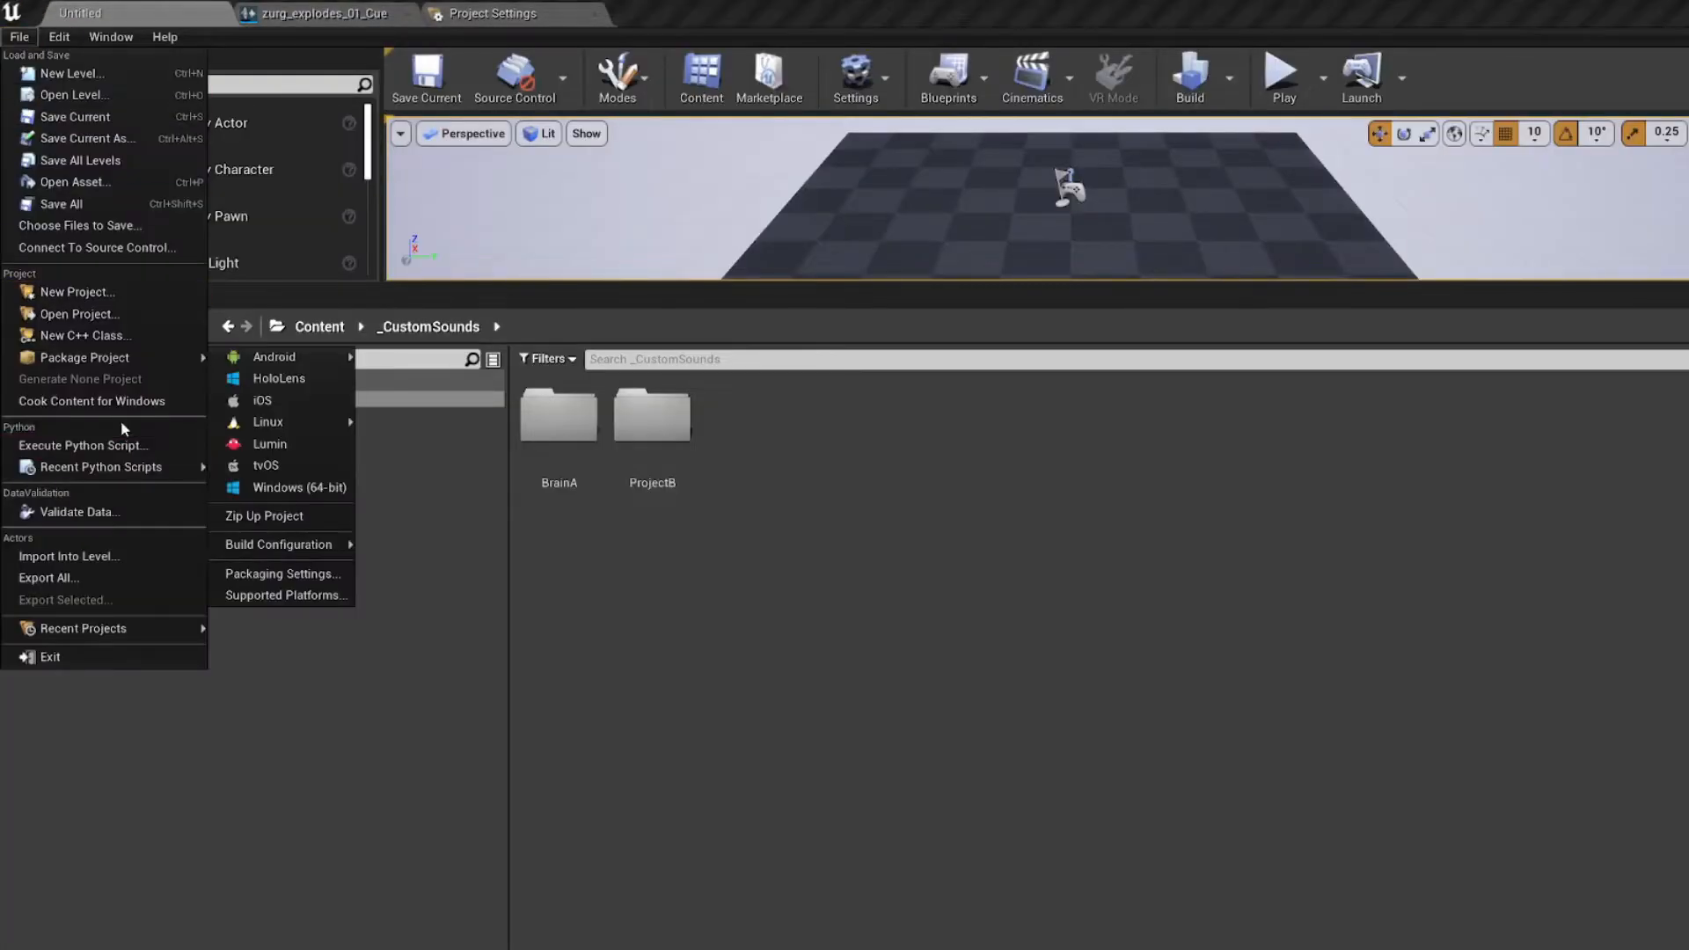
mouse_move(292, 363)
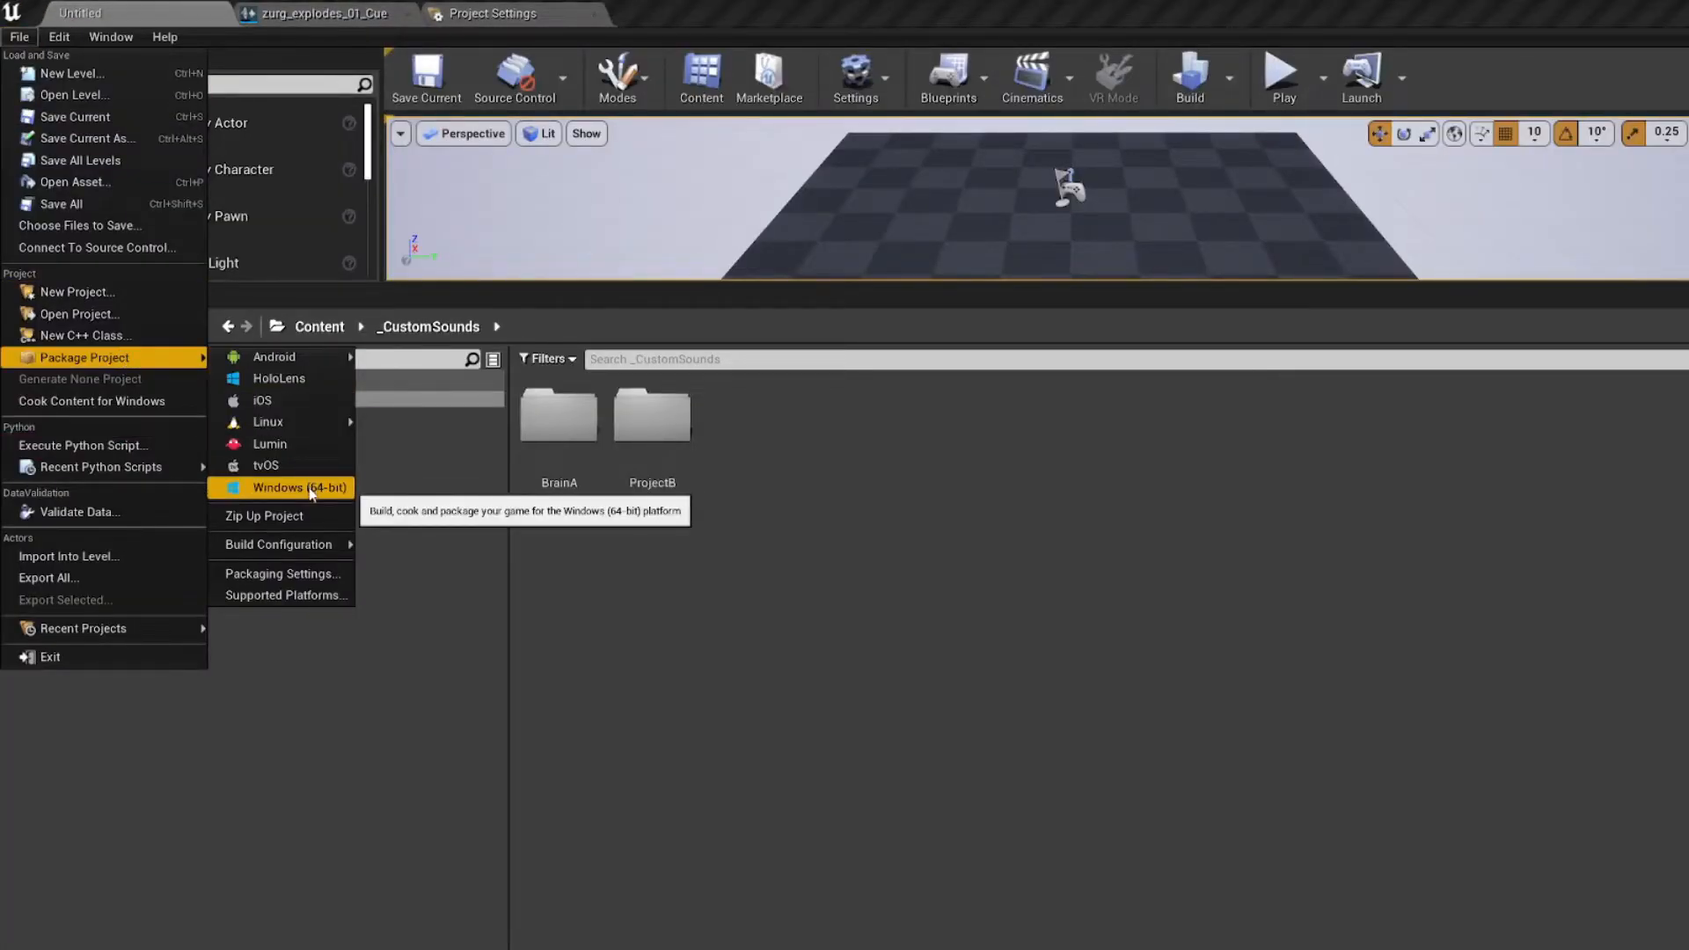
click(299, 488)
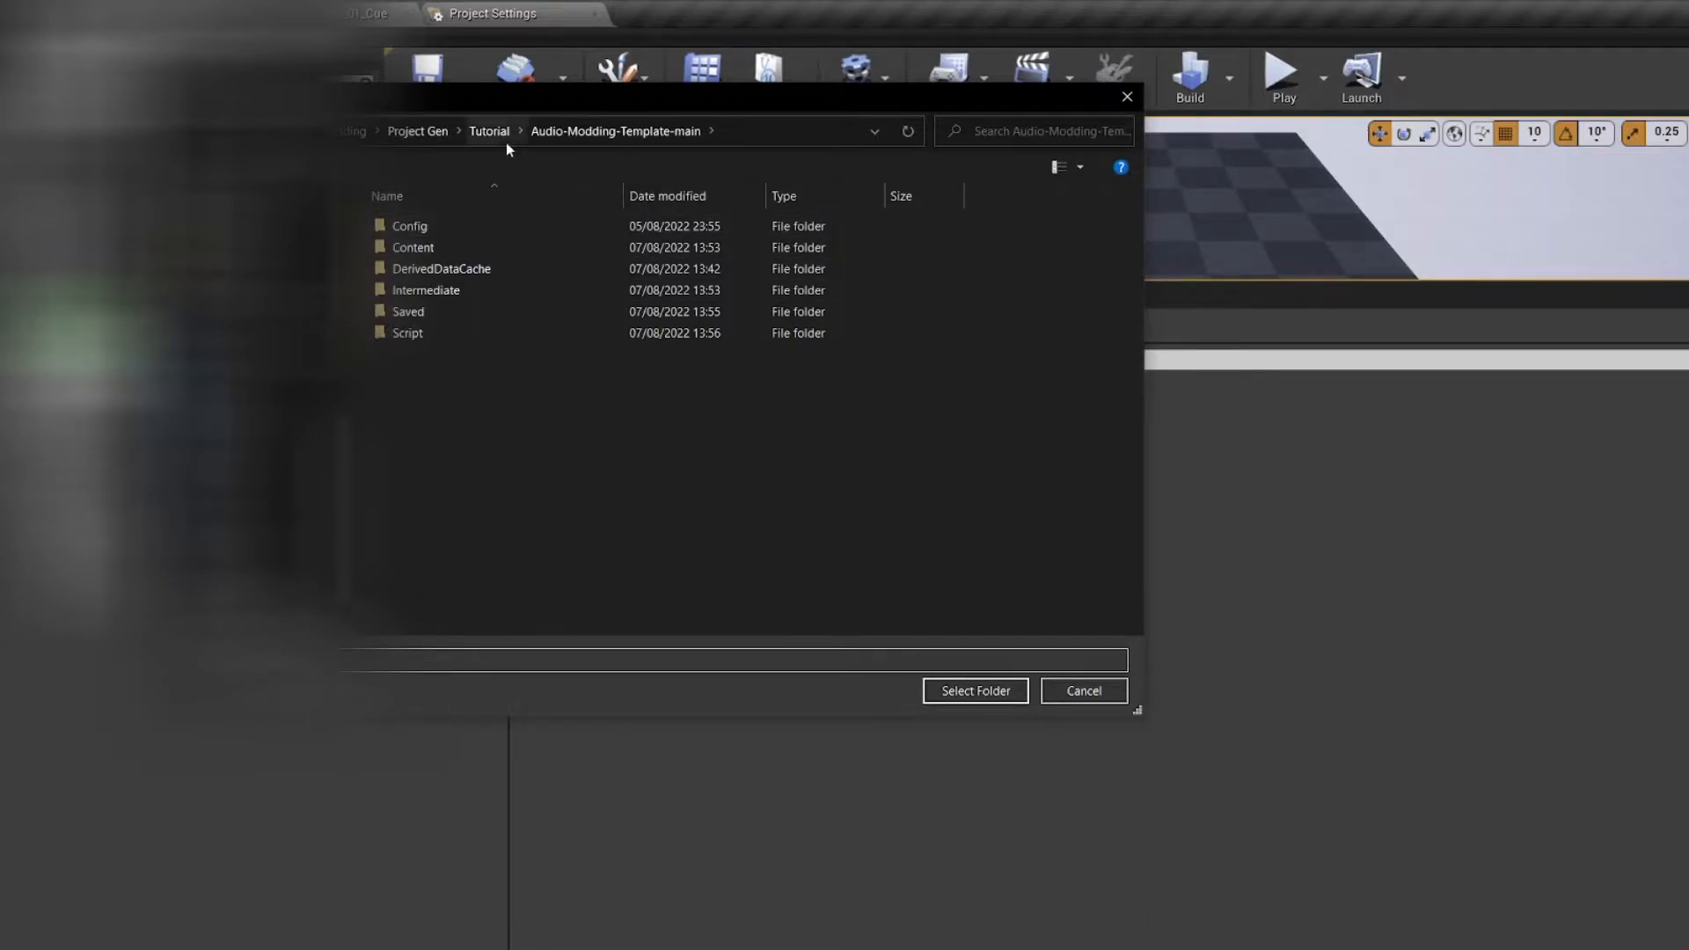
click(355, 132)
double_click(491, 231)
double_click(501, 251)
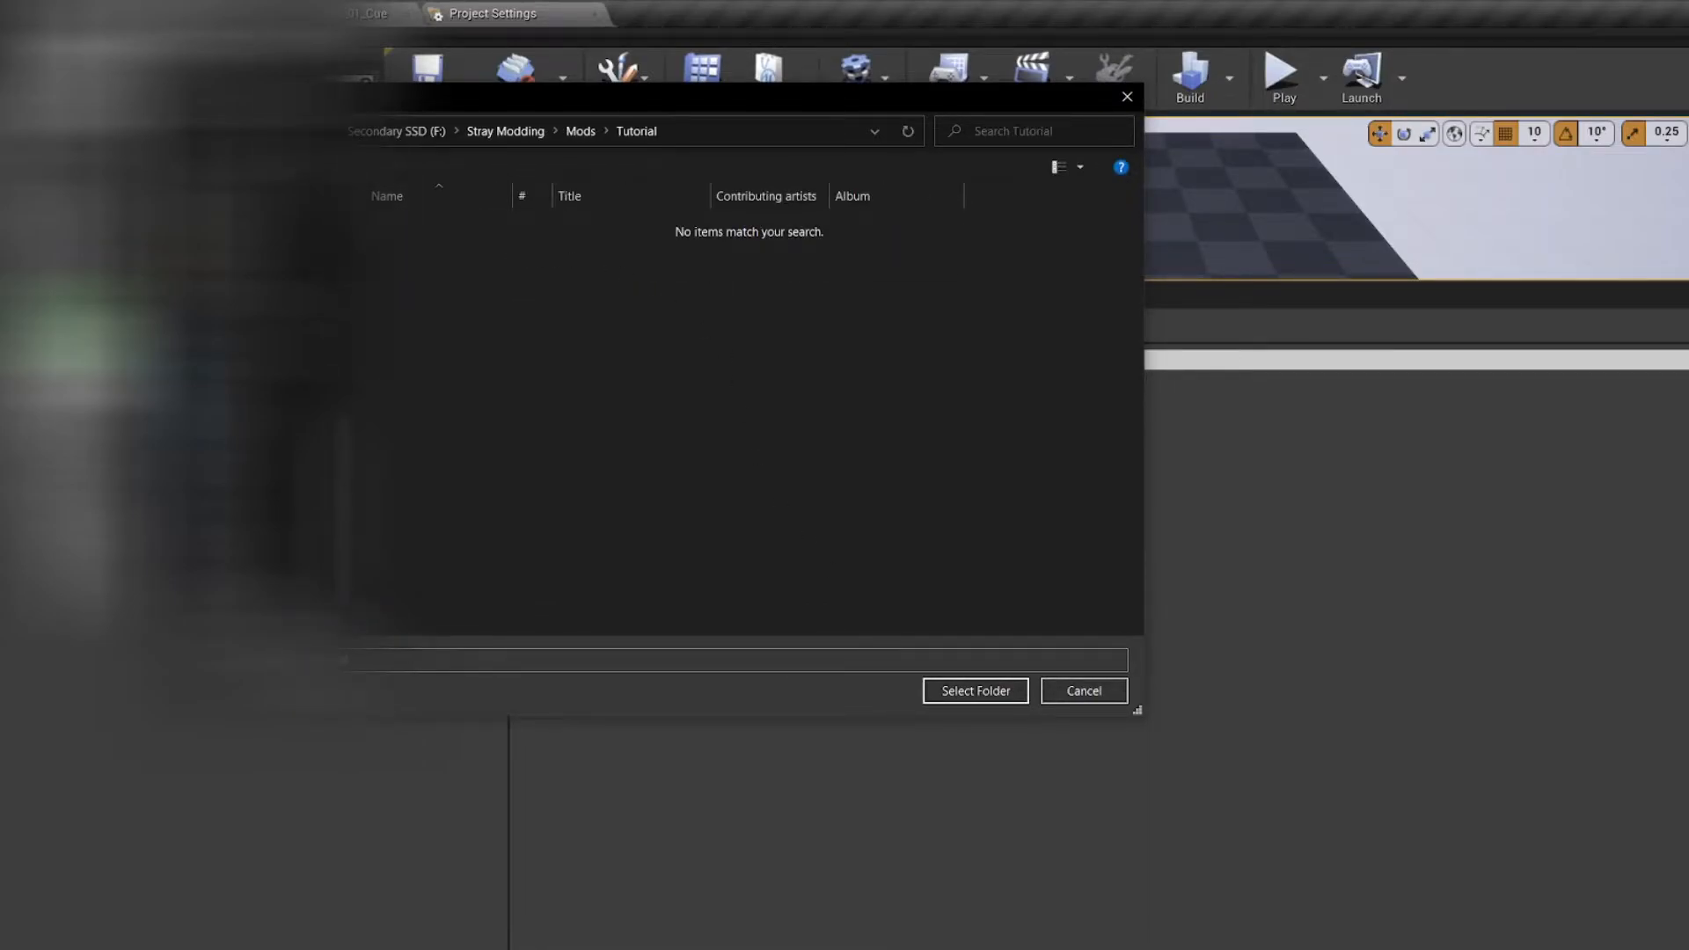
click(951, 691)
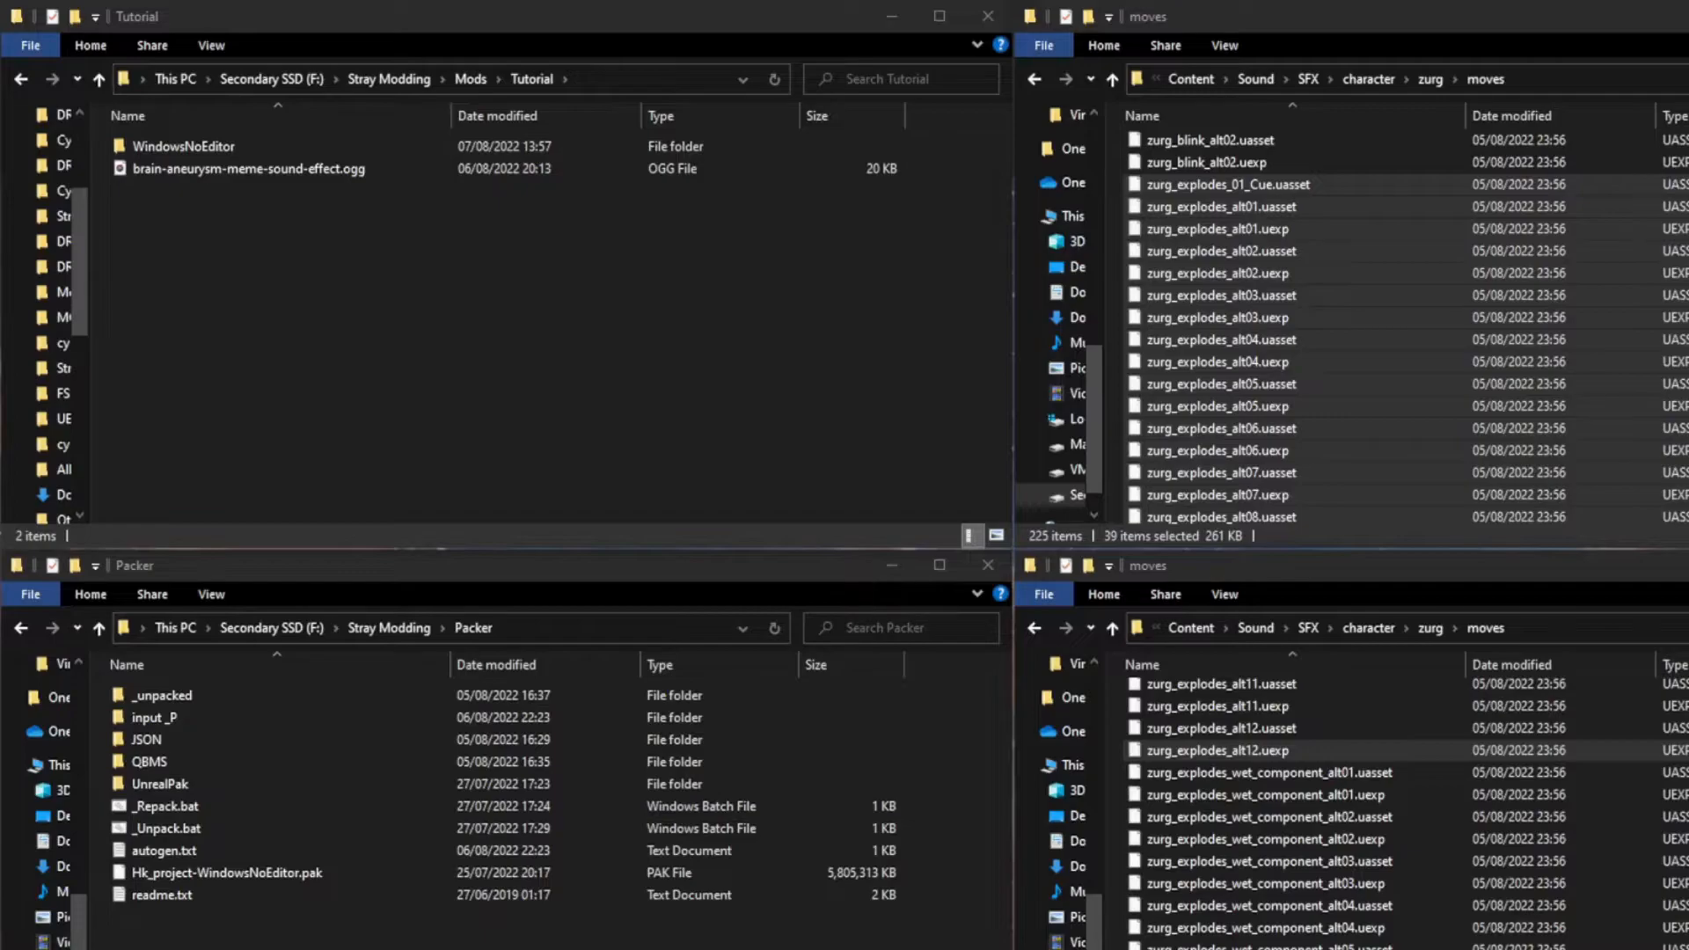
Step: Delete the two ShaderArchive files from WindowsNoEditor/Hk_project/Content in the Tutorial output folder
click(285, 243)
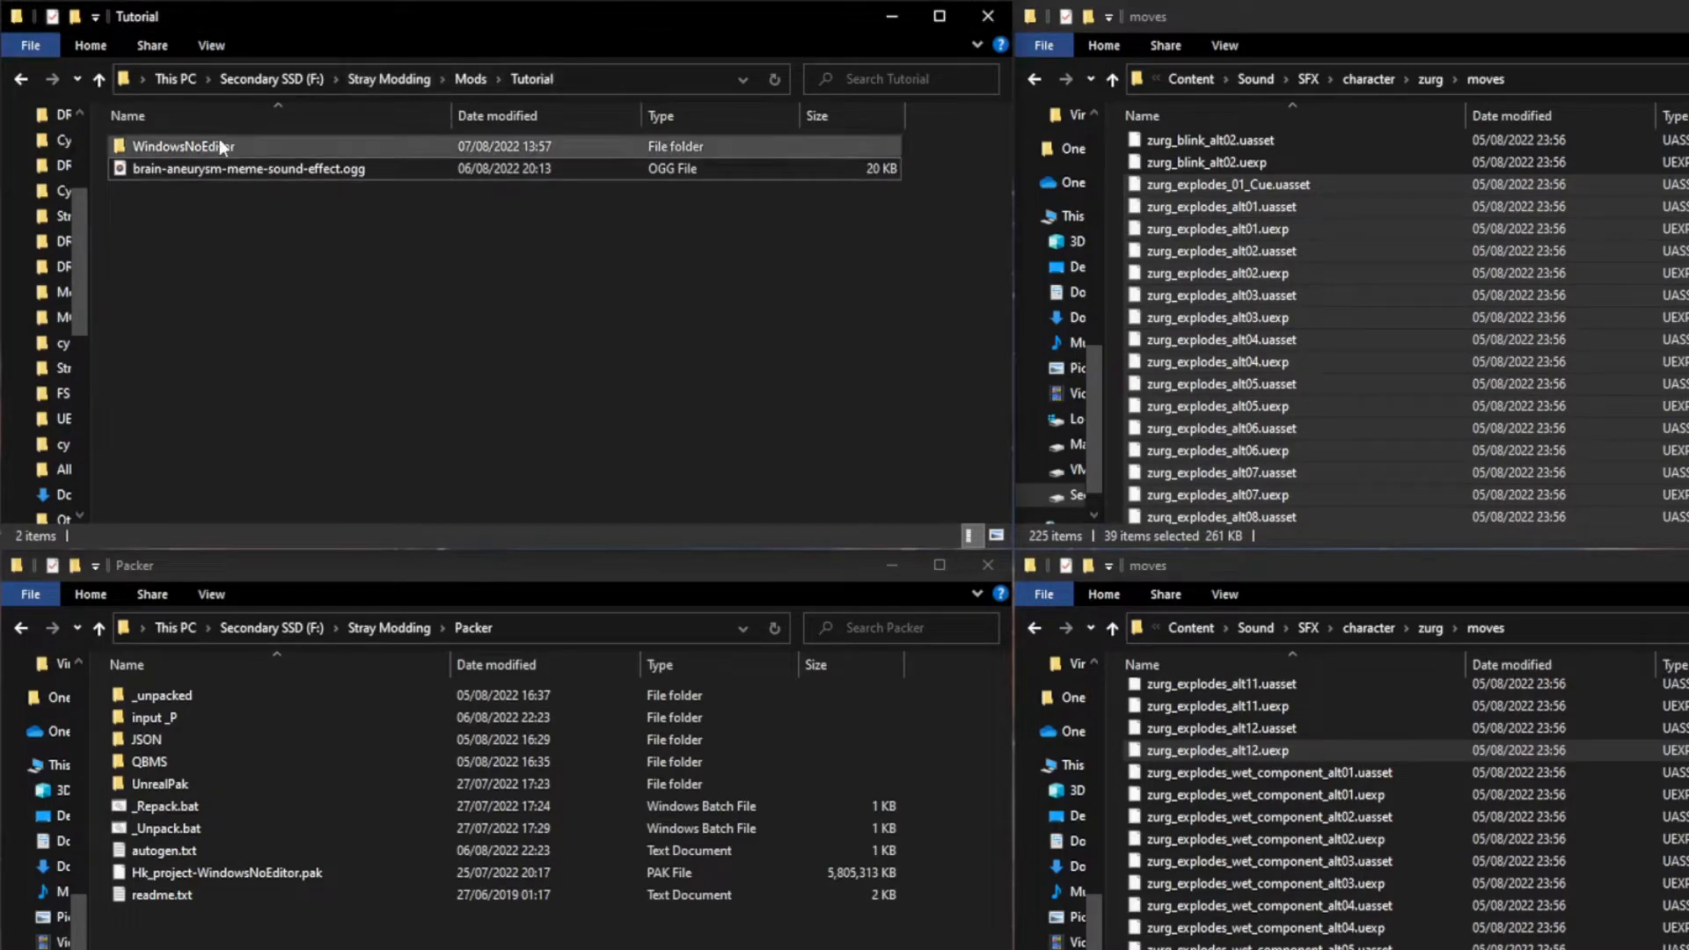
double_click(188, 153)
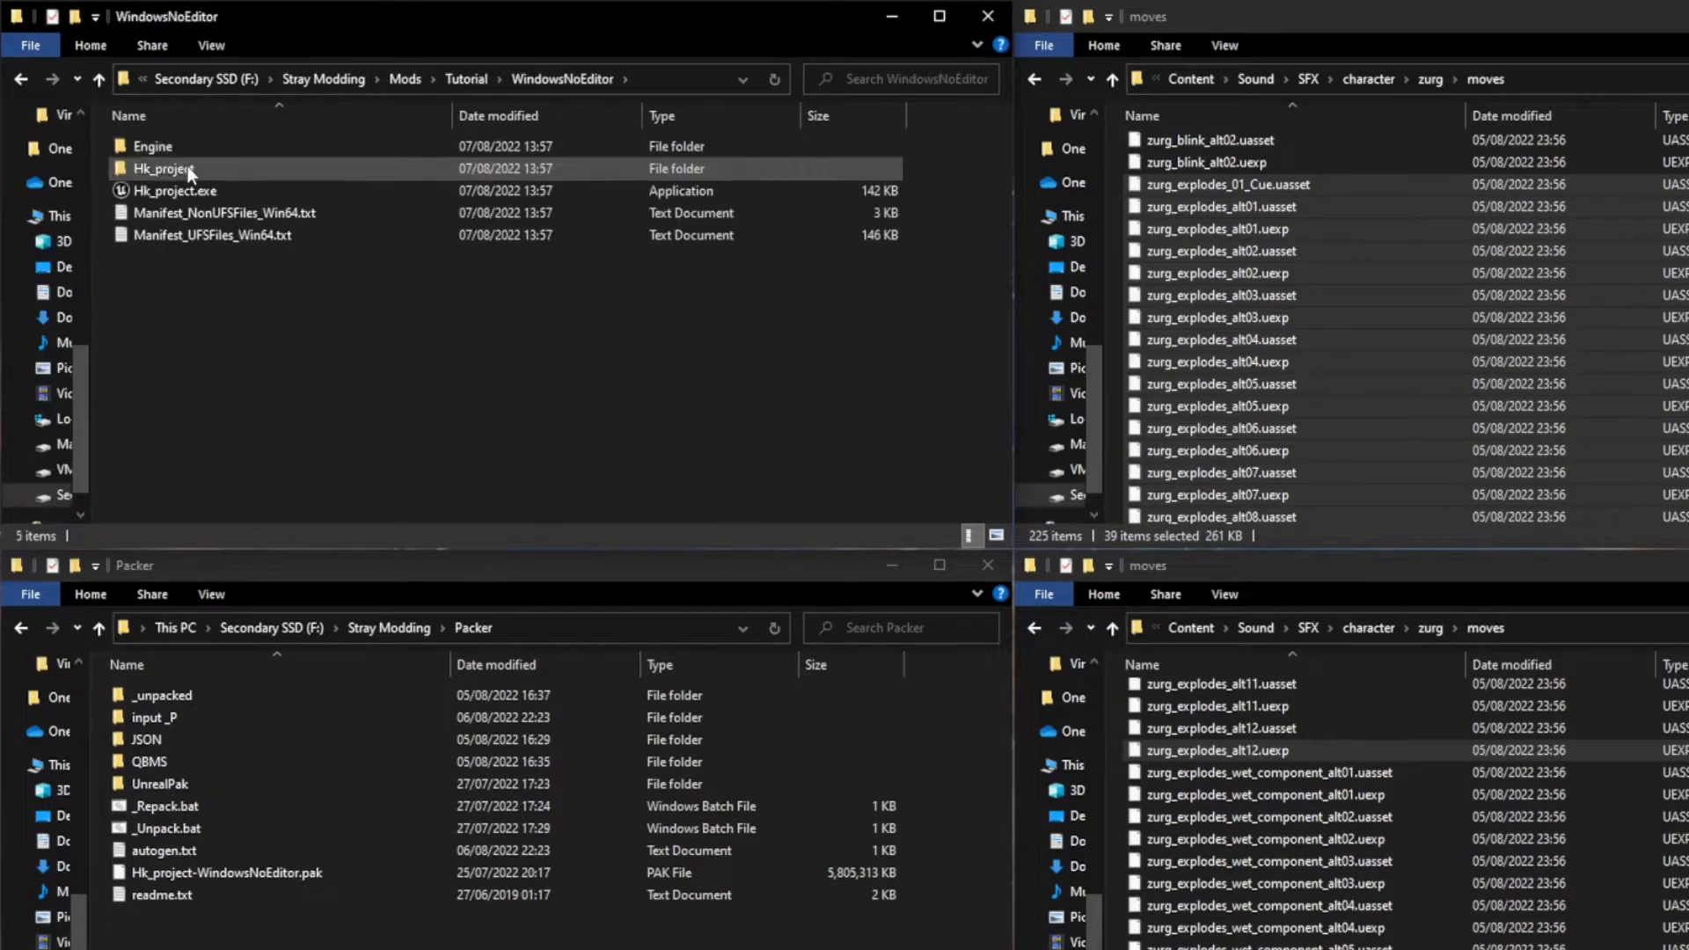
double_click(190, 170)
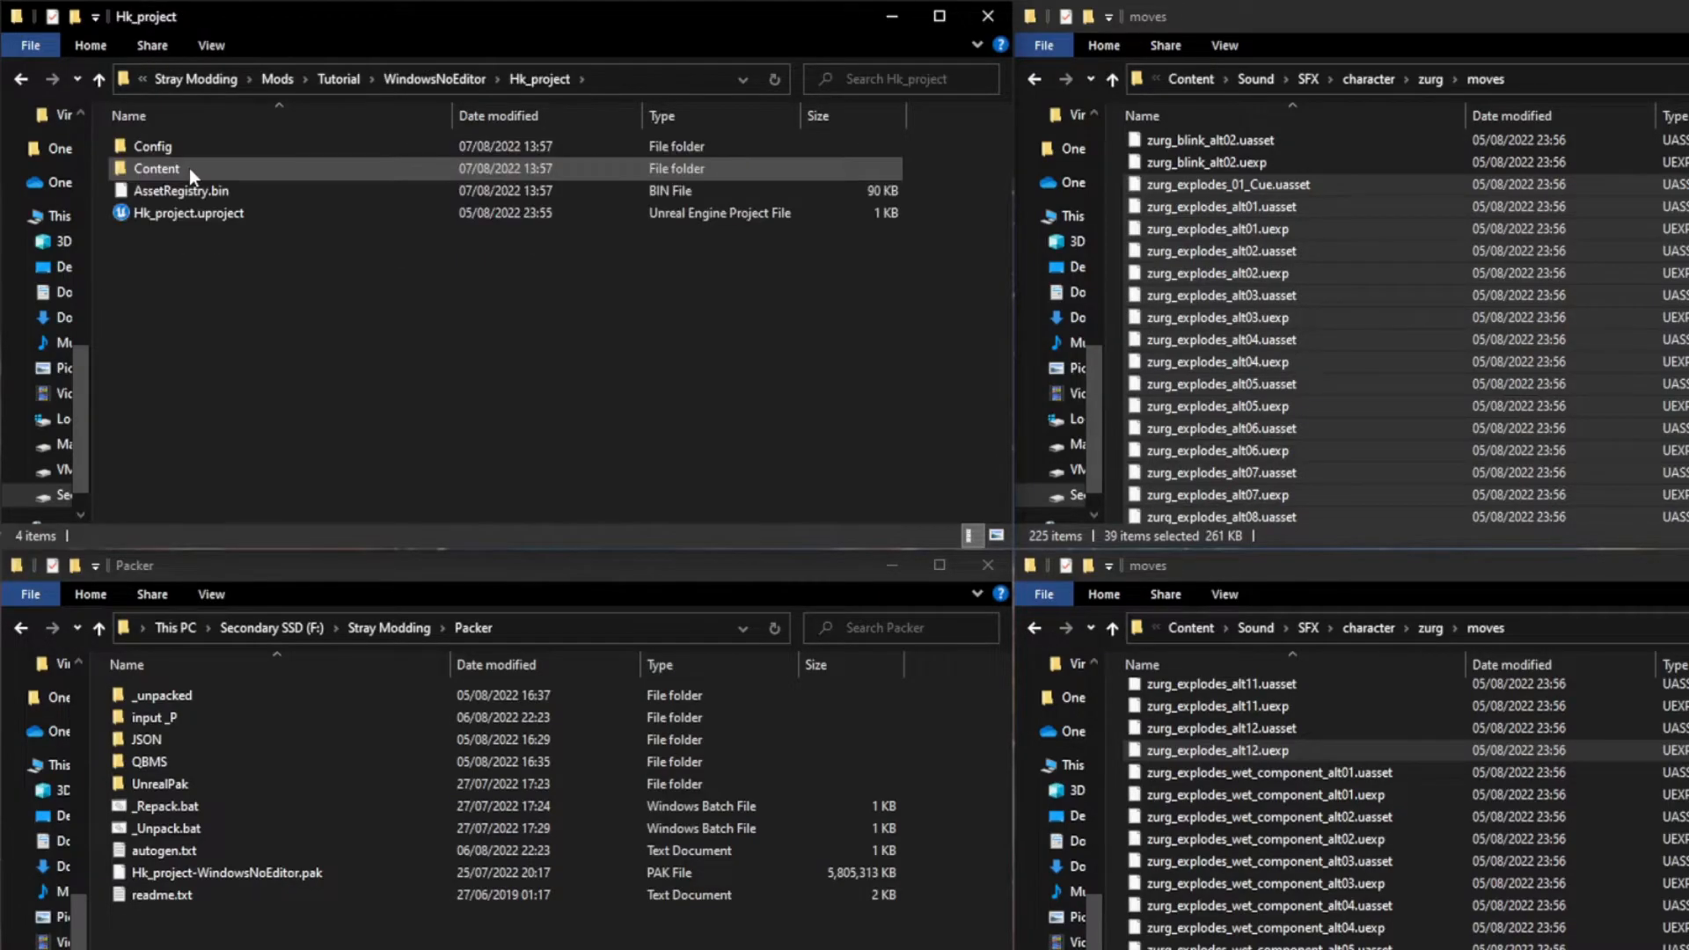
double_click(189, 167)
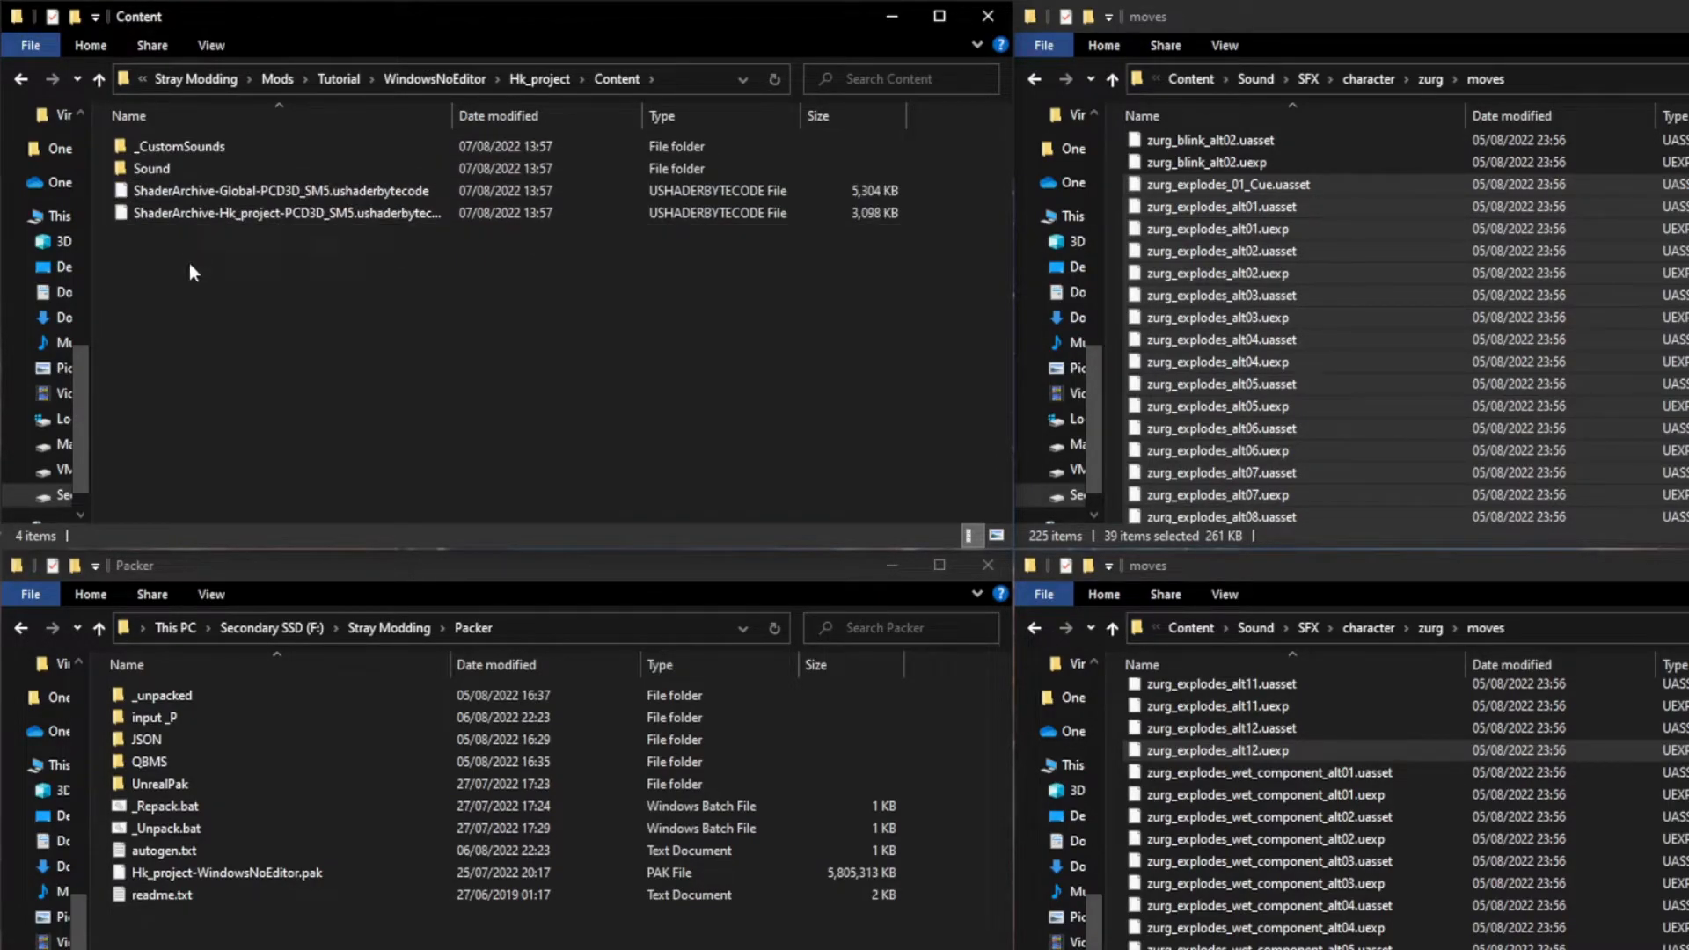
drag(212, 262, 234, 195)
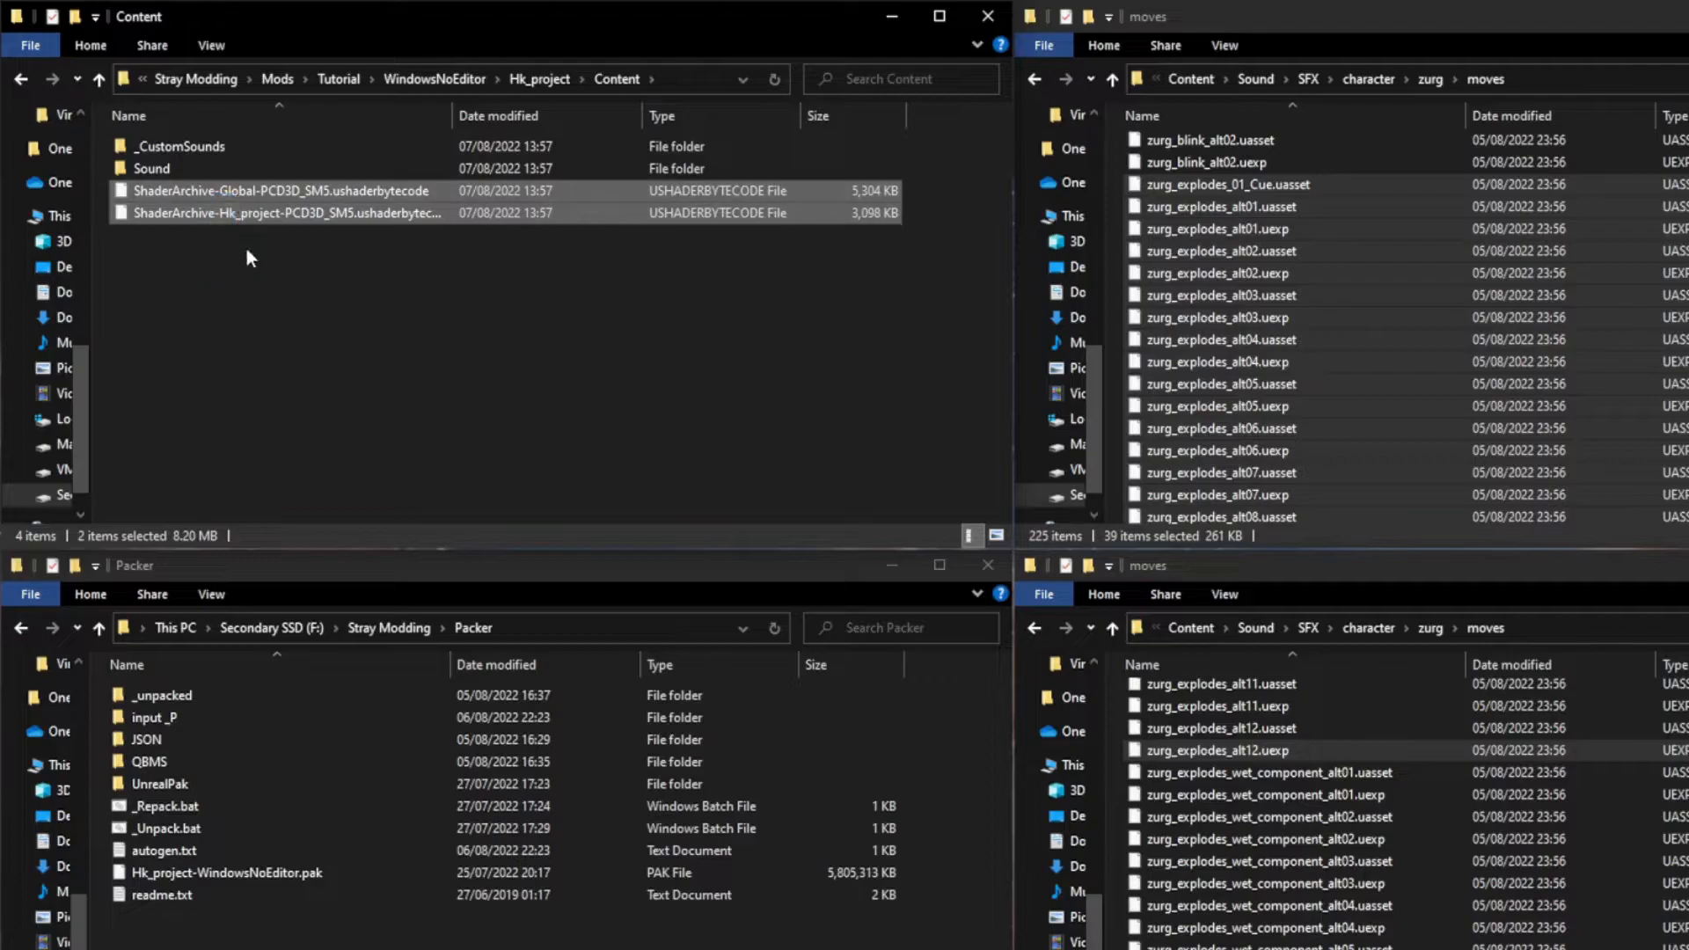
click(248, 252)
drag(358, 262, 330, 199)
key(Delete)
Step: In the packaged Sound/SFX/character/zurg/moves folder, delete every file except the zurg_explodes_01_Cue uasset and uexp
double_click(261, 167)
double_click(252, 146)
double_click(251, 146)
double_click(250, 146)
double_click(248, 146)
scroll(298, 251, down, 3)
scroll(292, 248, up, 3)
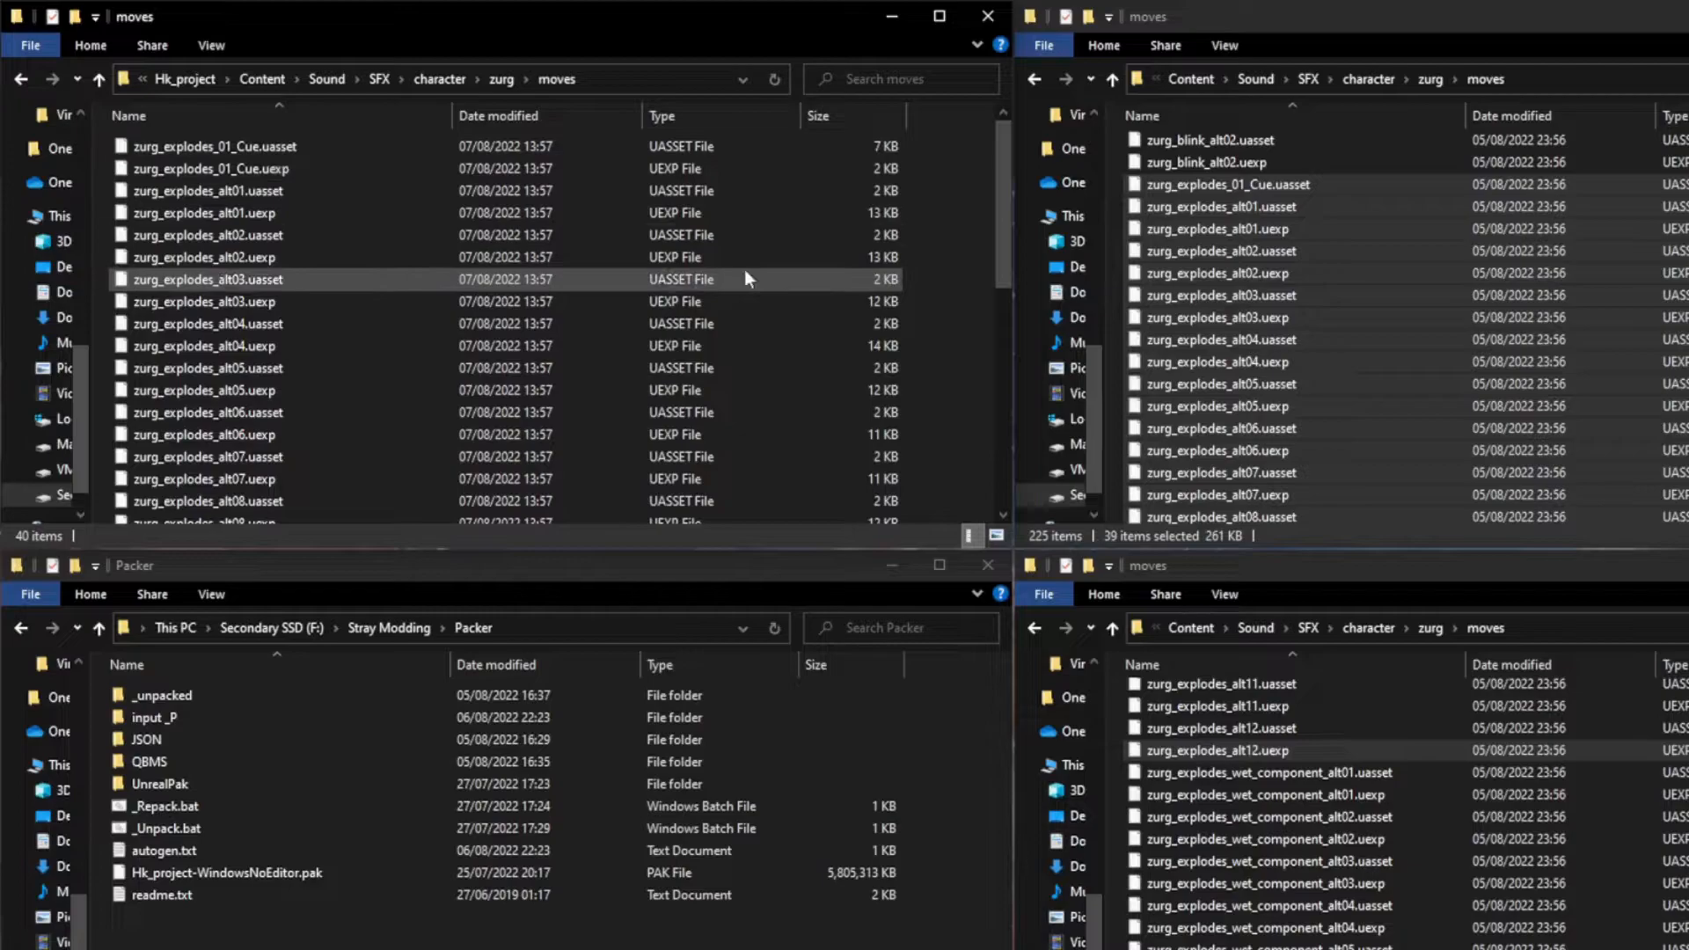
drag(927, 202, 705, 499)
scroll(833, 263, down, 7)
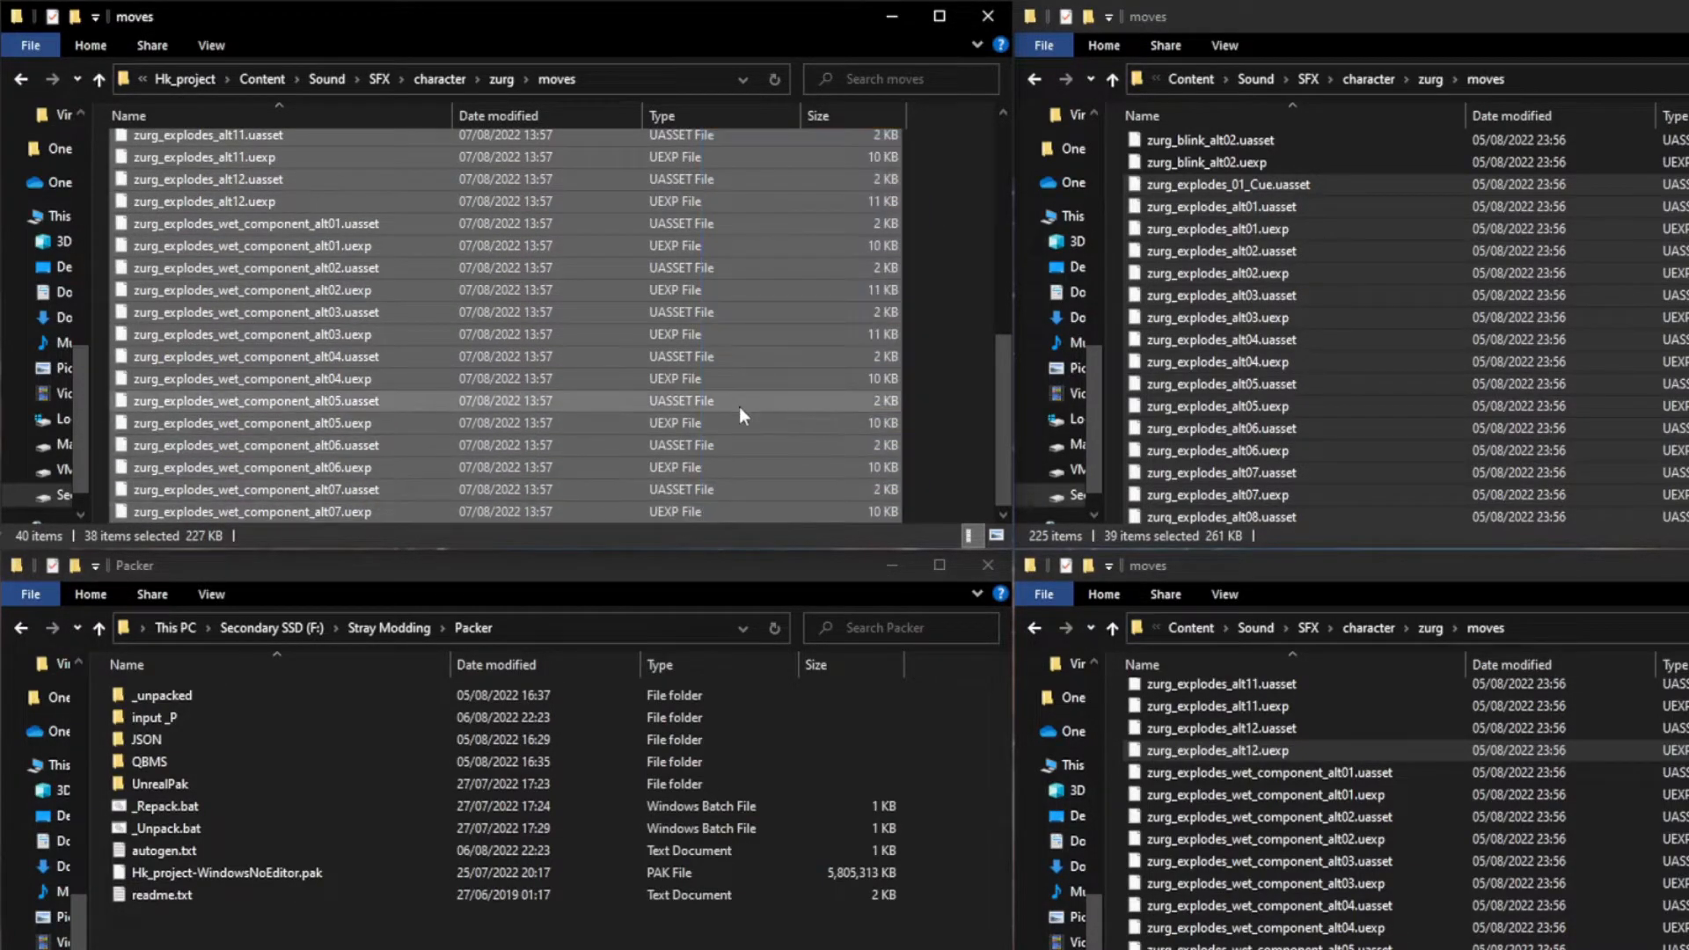
key(Delete)
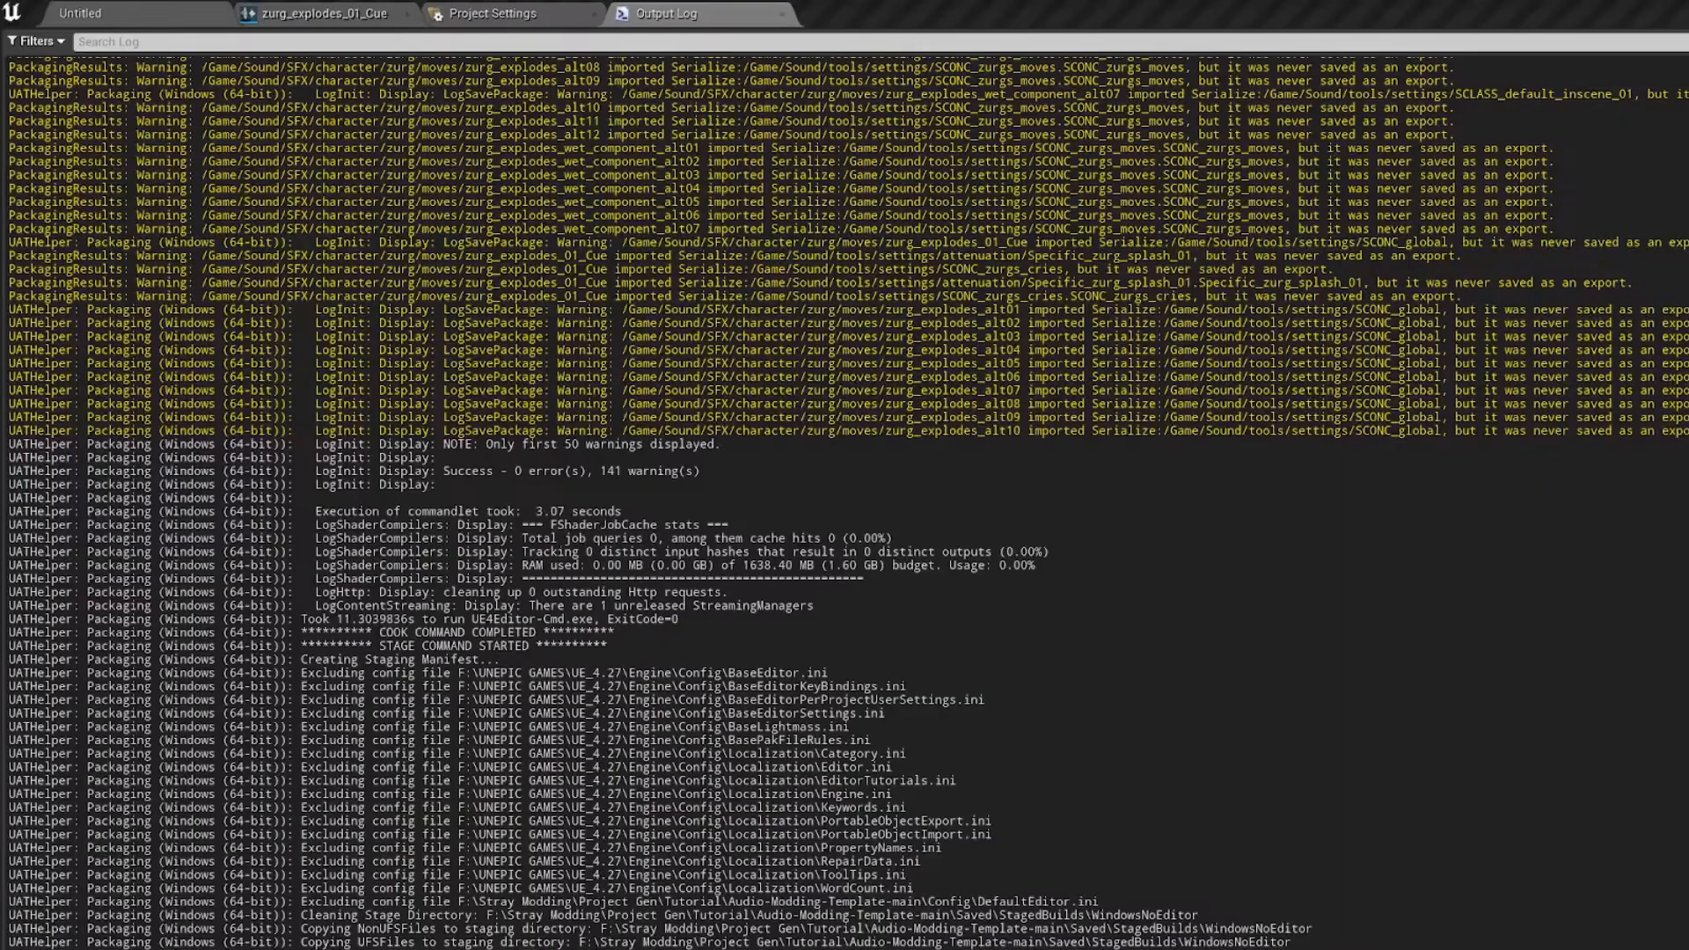
Step: Review the zurg_explodes_01_Cue graph, and check the packaged files in the _CustomSounds/BrainA folder
click(400, 11)
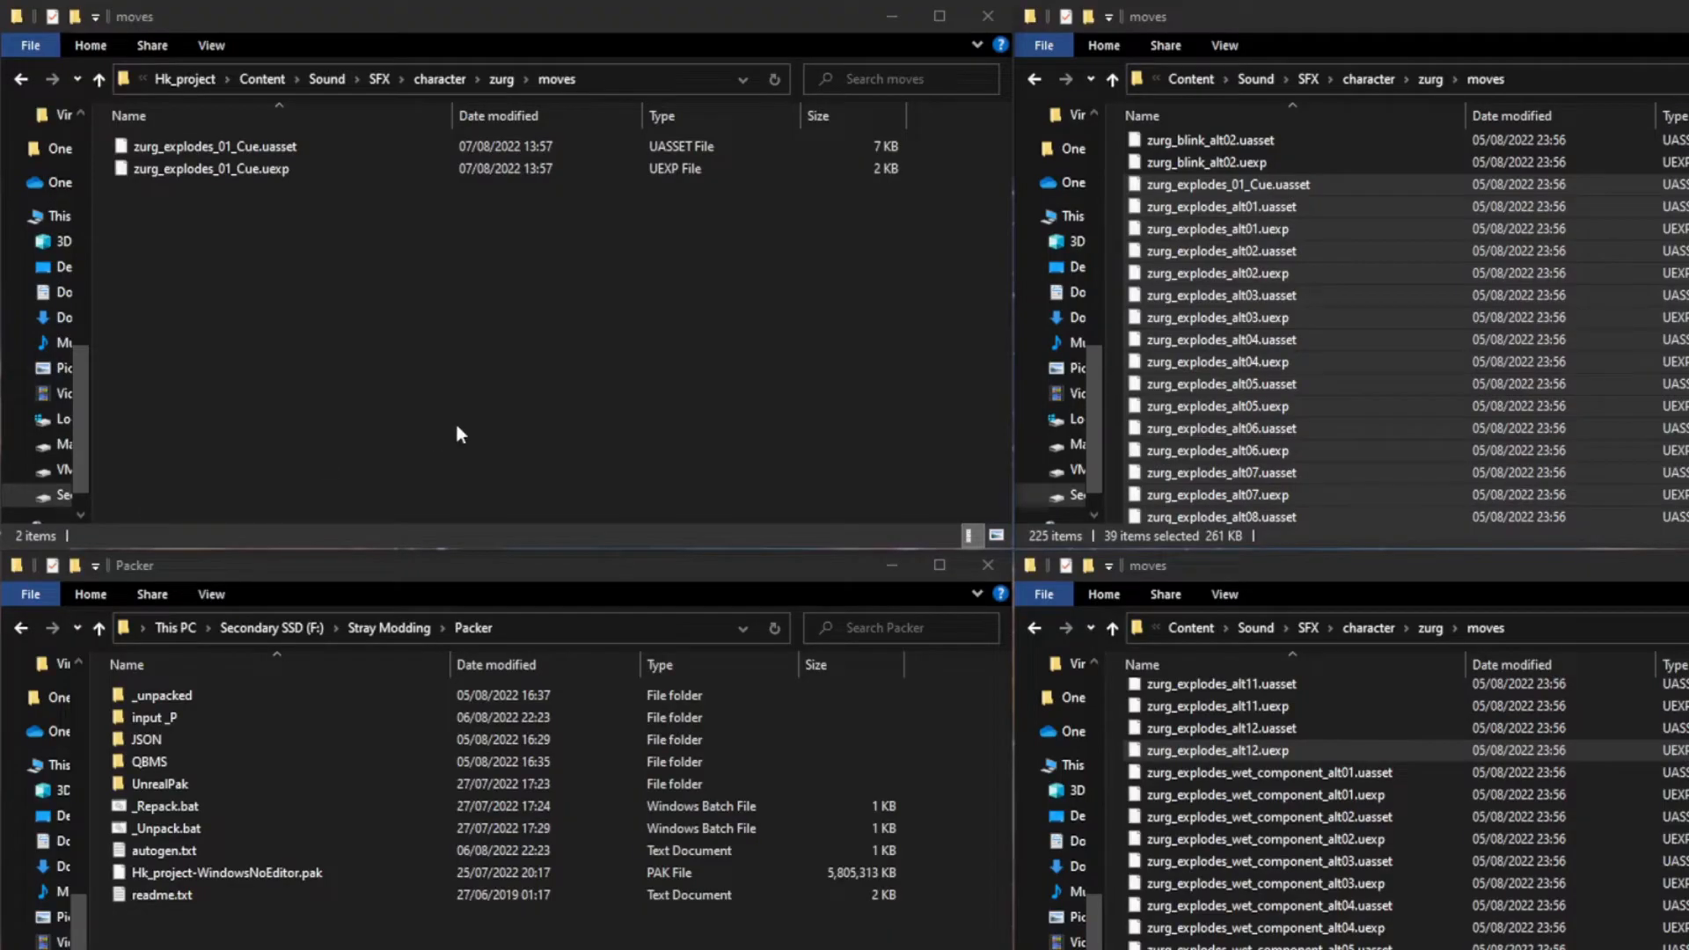
click(394, 366)
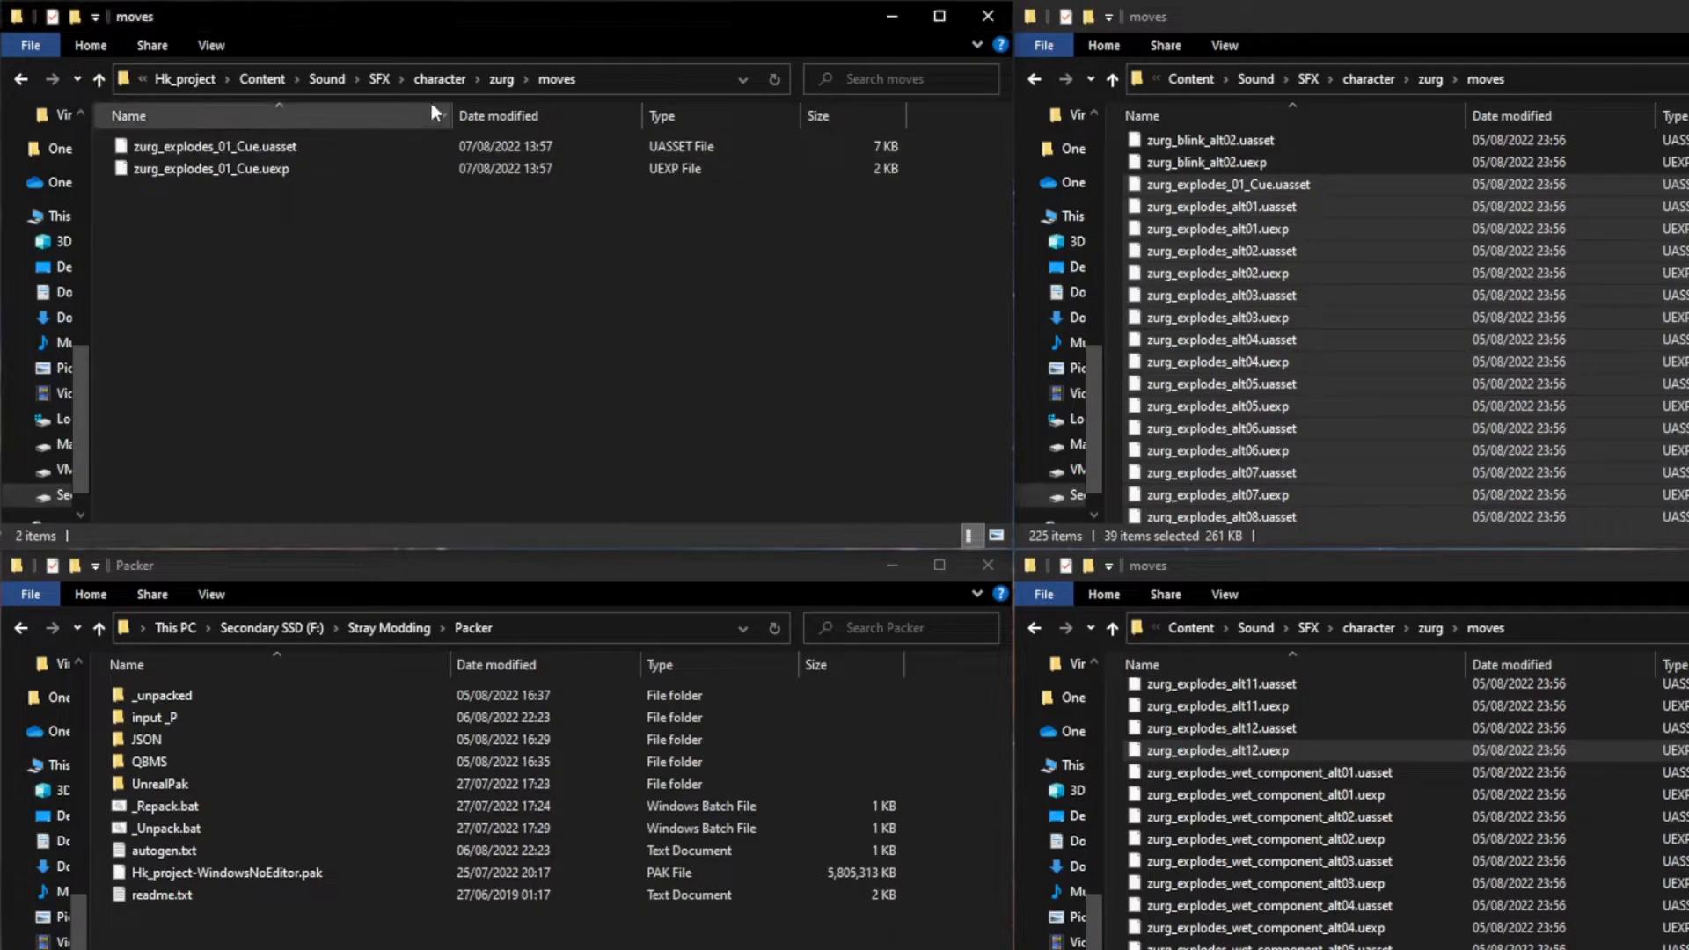
click(335, 80)
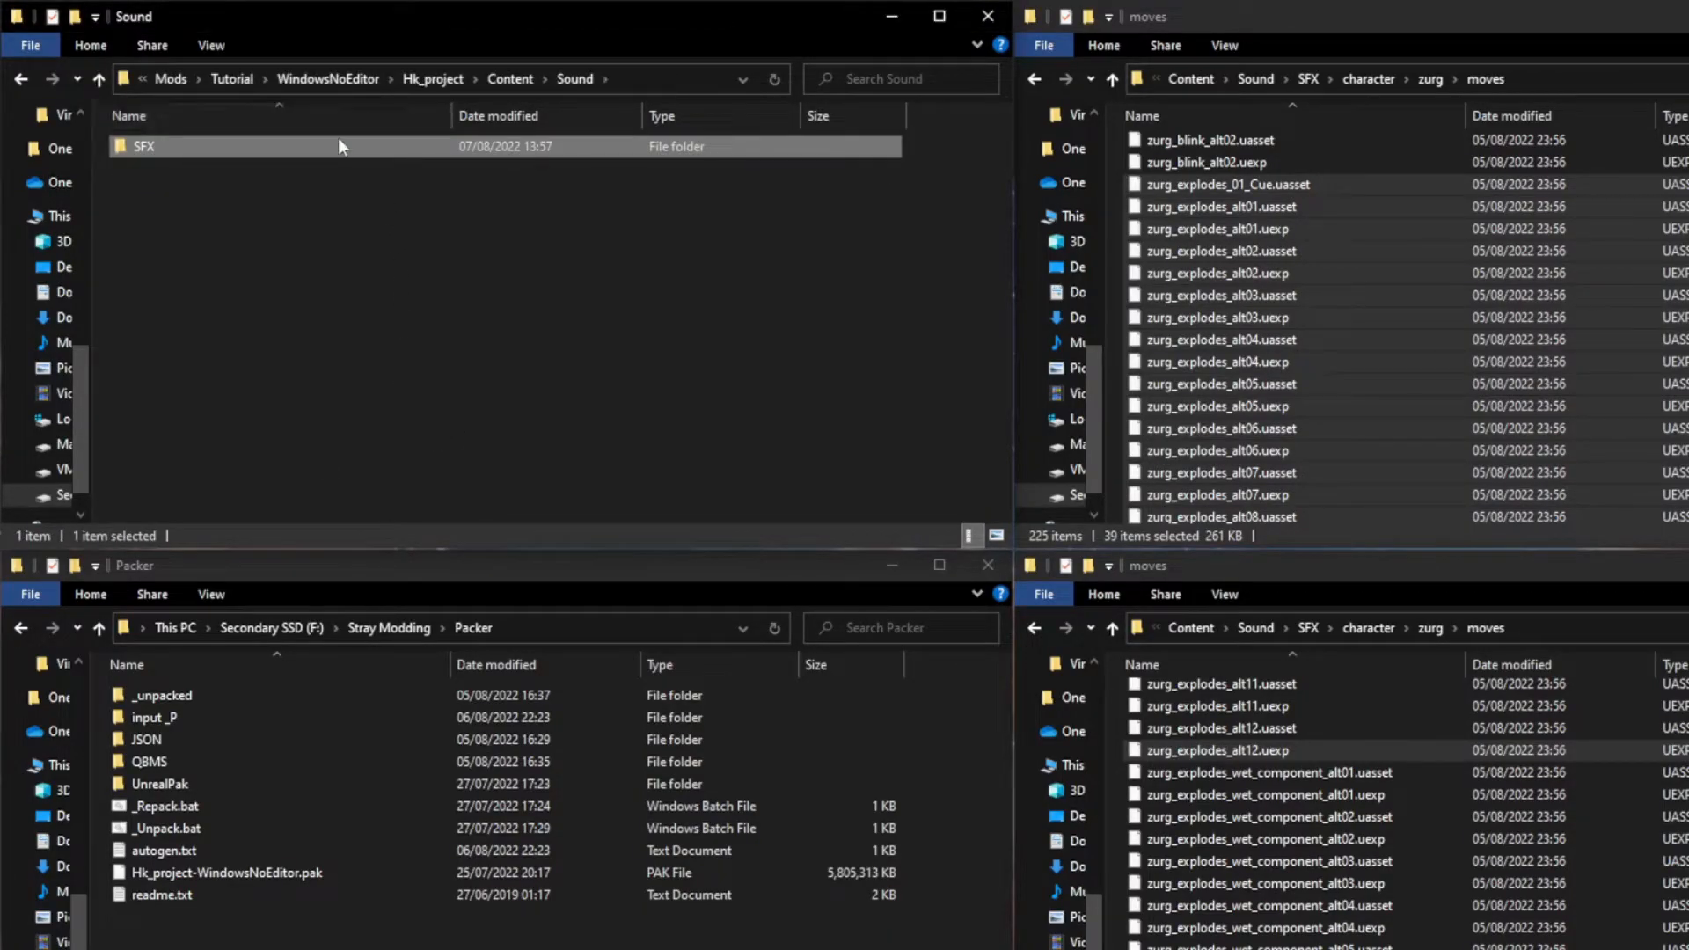
click(491, 80)
double_click(446, 144)
double_click(445, 146)
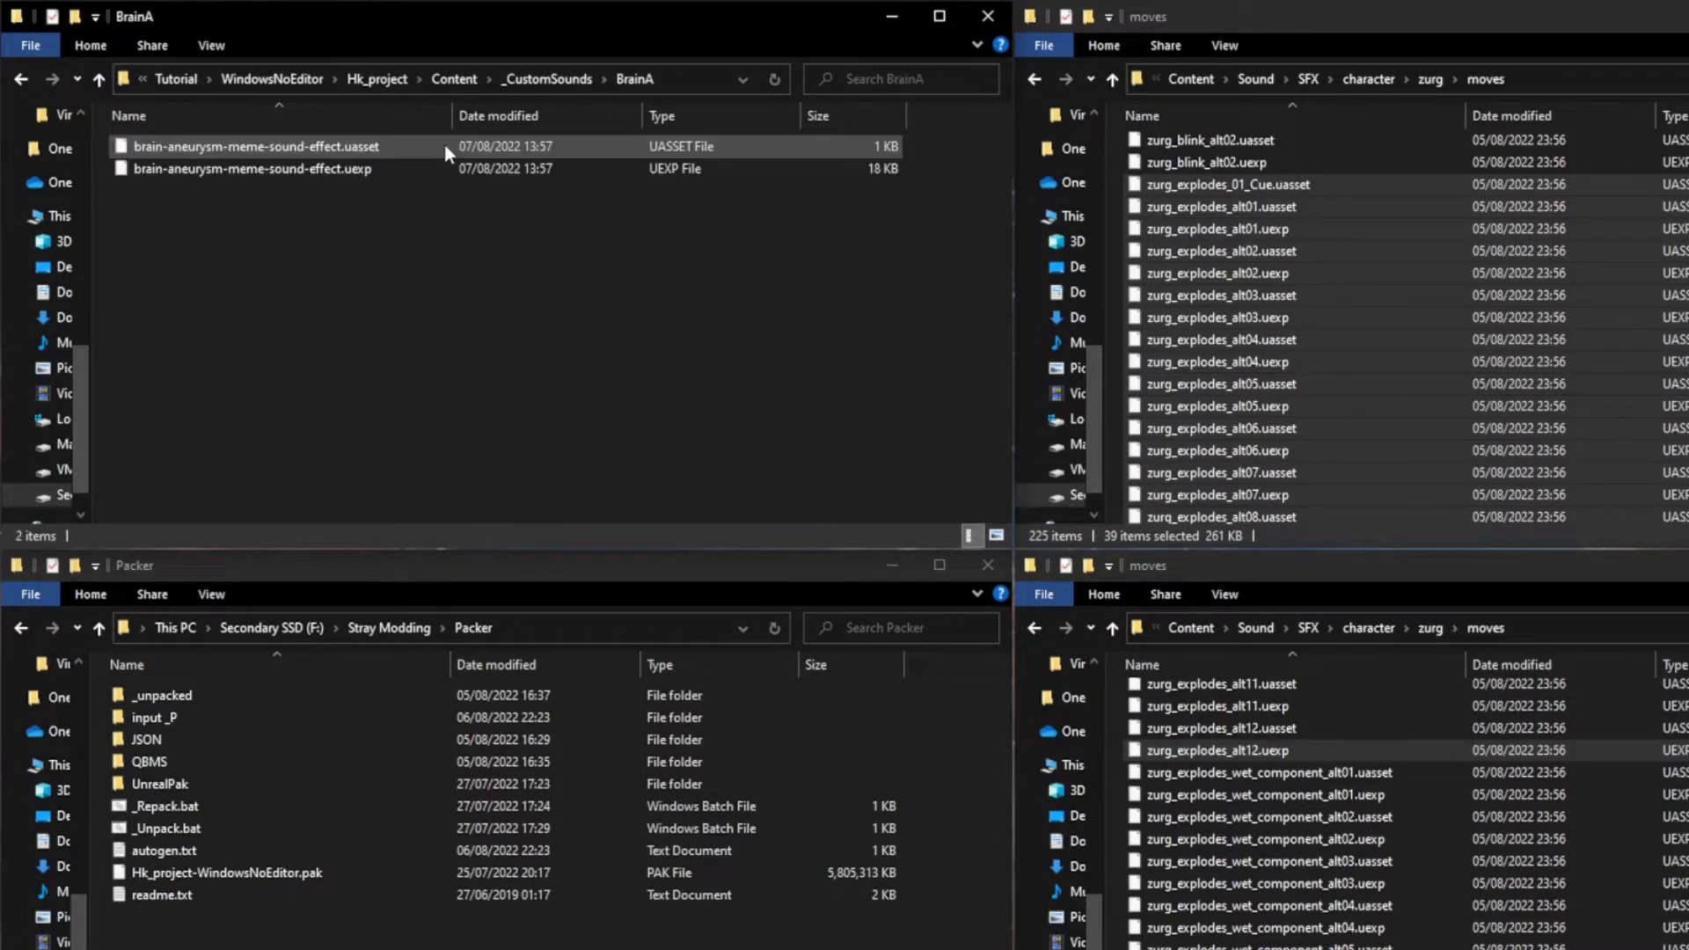
Step: Replace the old Content folder in Packer's input _P folder with a copy of the packaged Hk_project Content folder
click(456, 78)
click(538, 80)
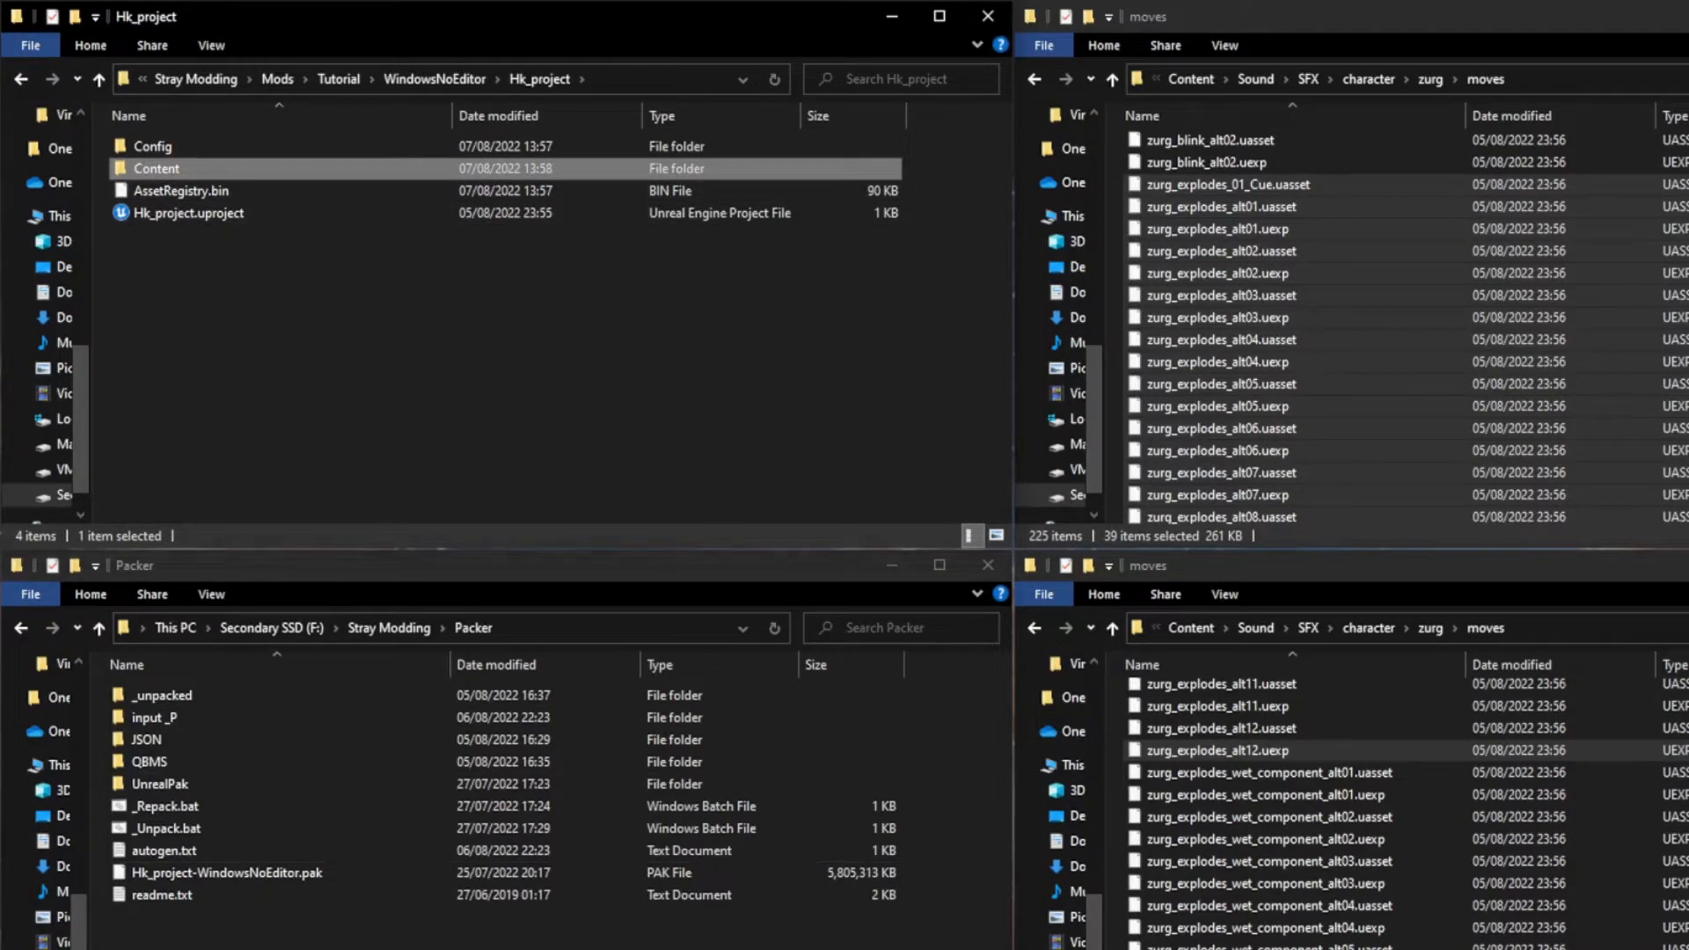
click(351, 934)
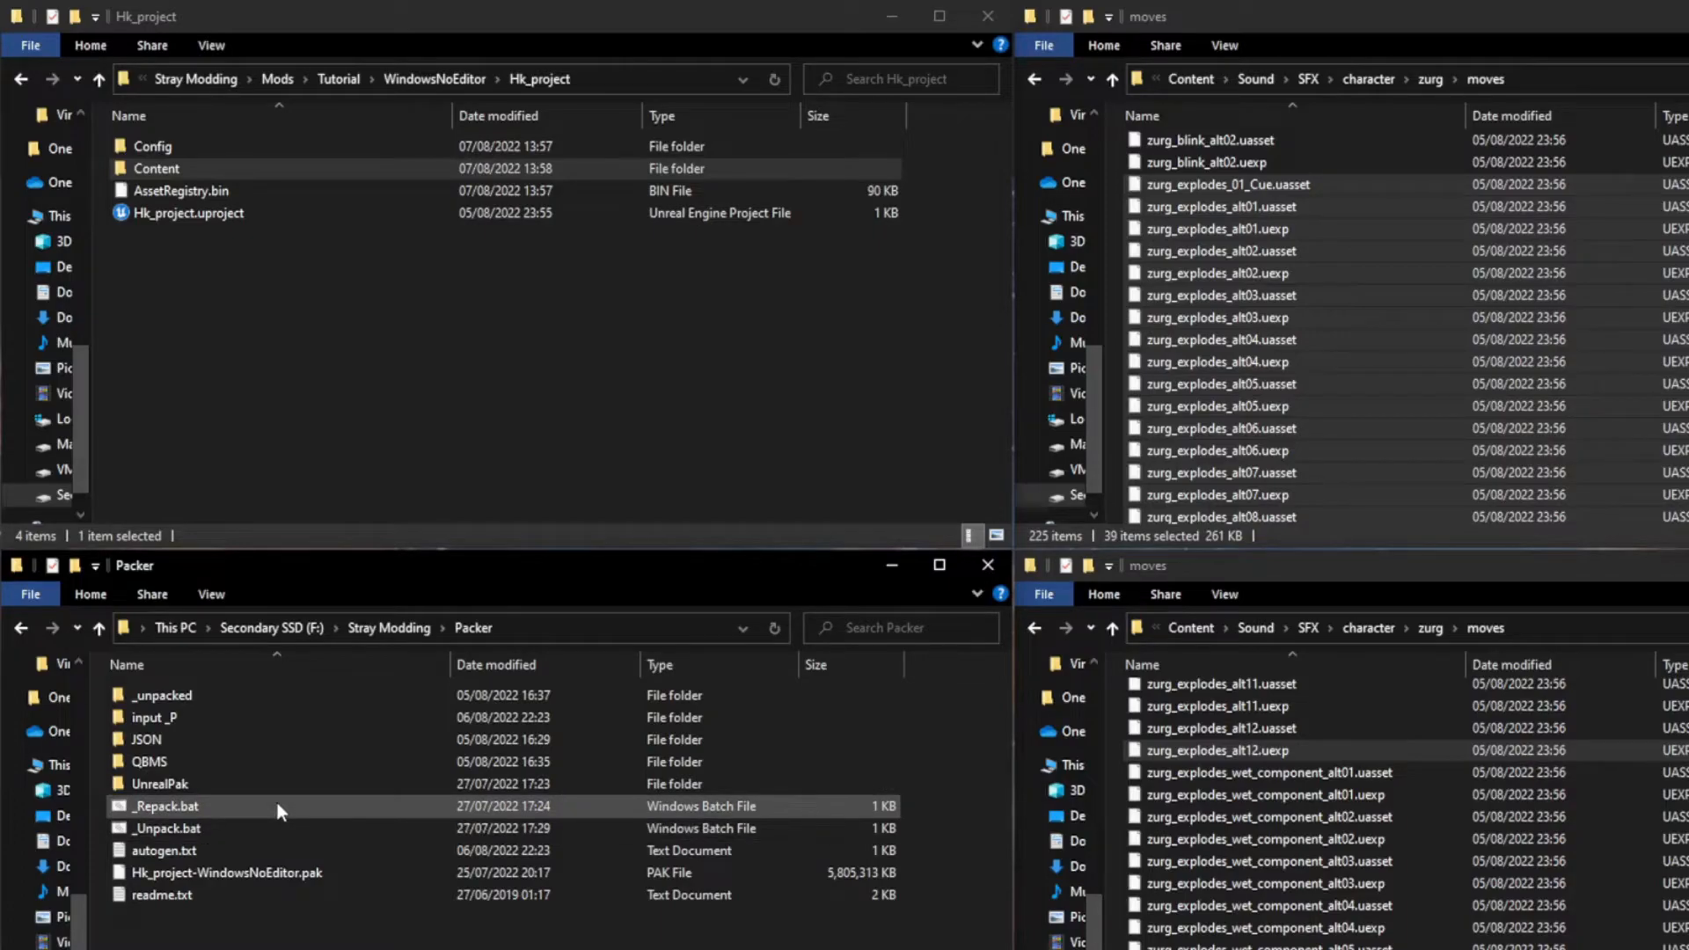
double_click(266, 784)
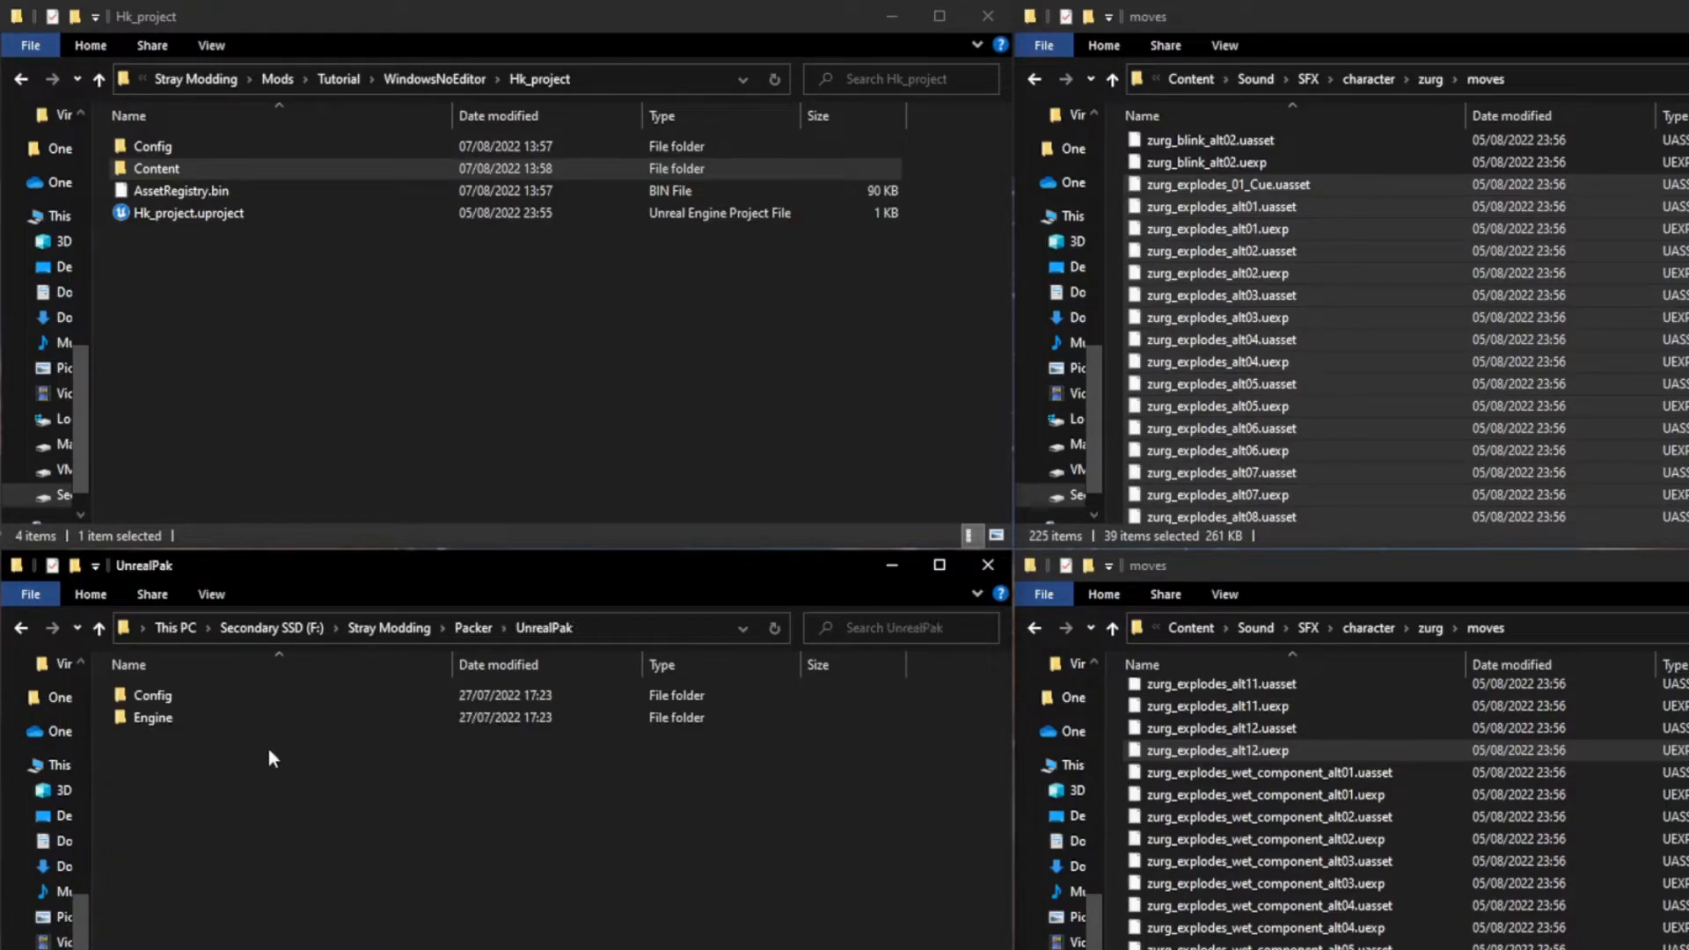
click(475, 627)
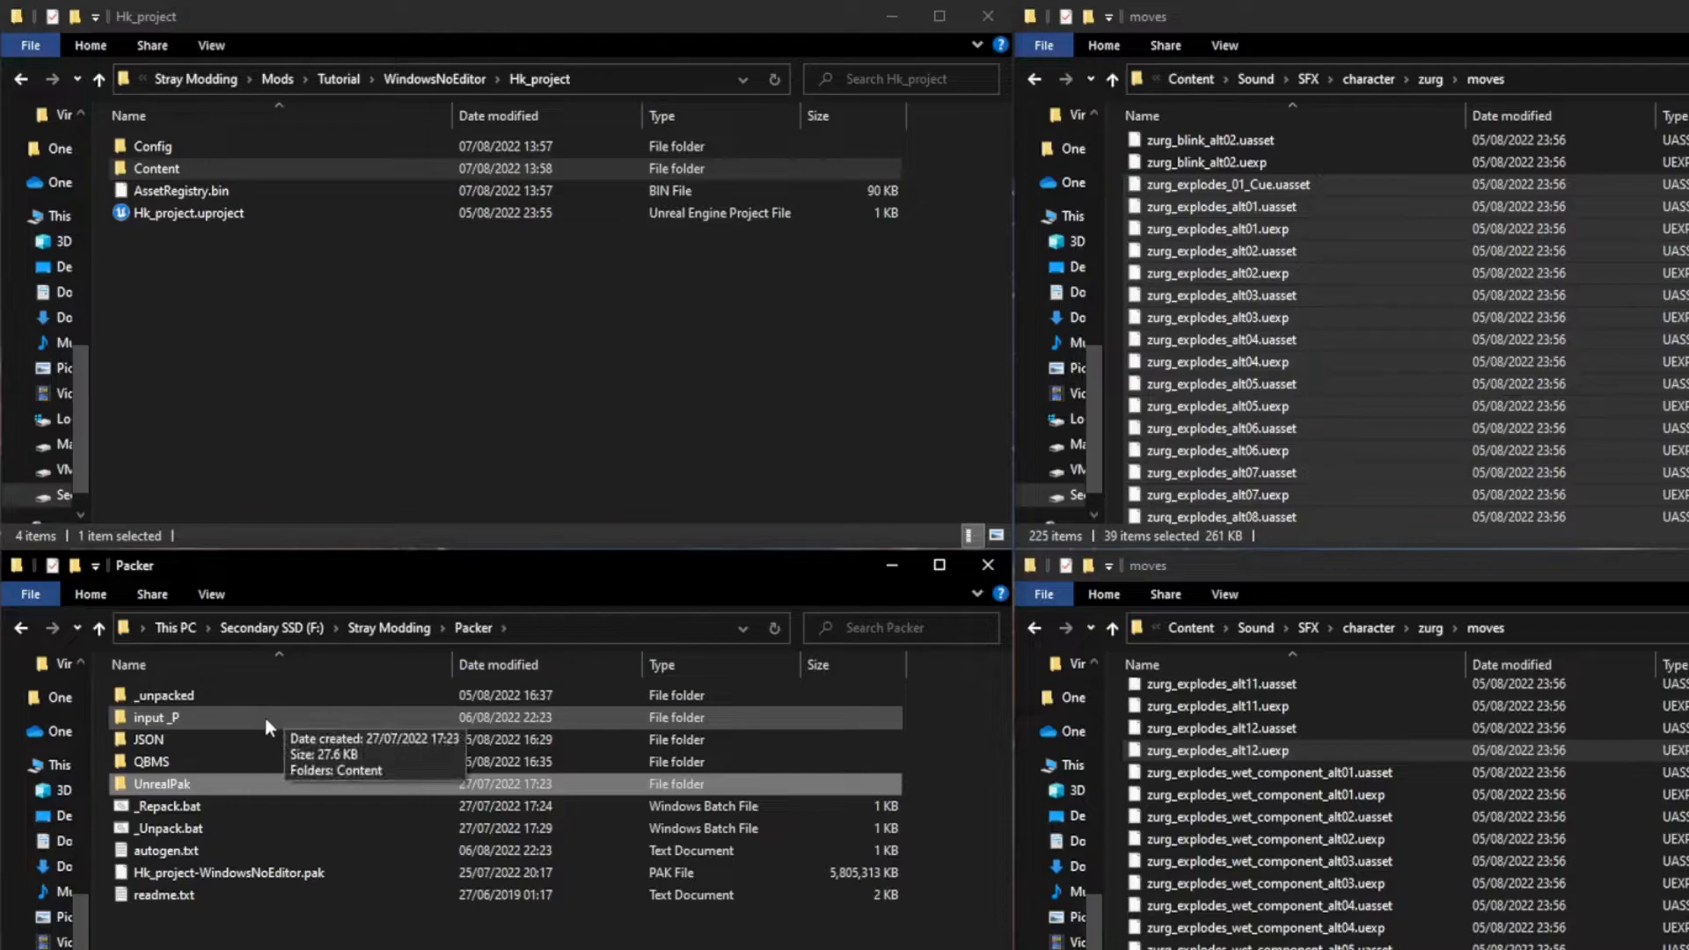
double_click(266, 717)
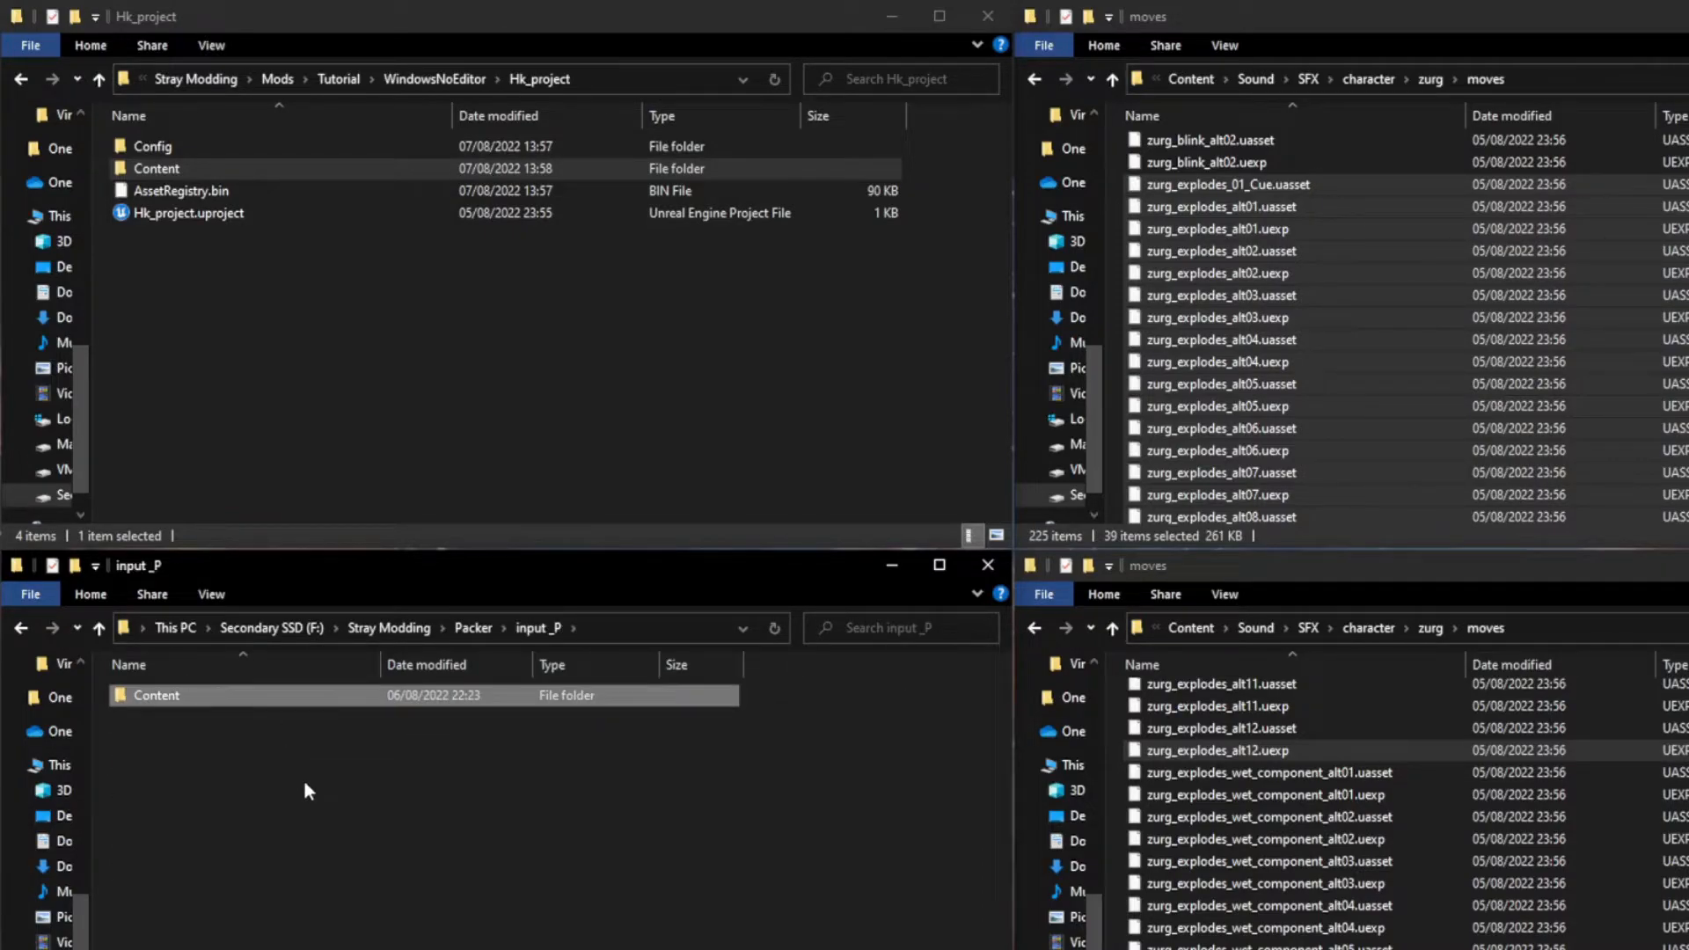
key(Delete)
key(ctrl+v)
double_click(247, 700)
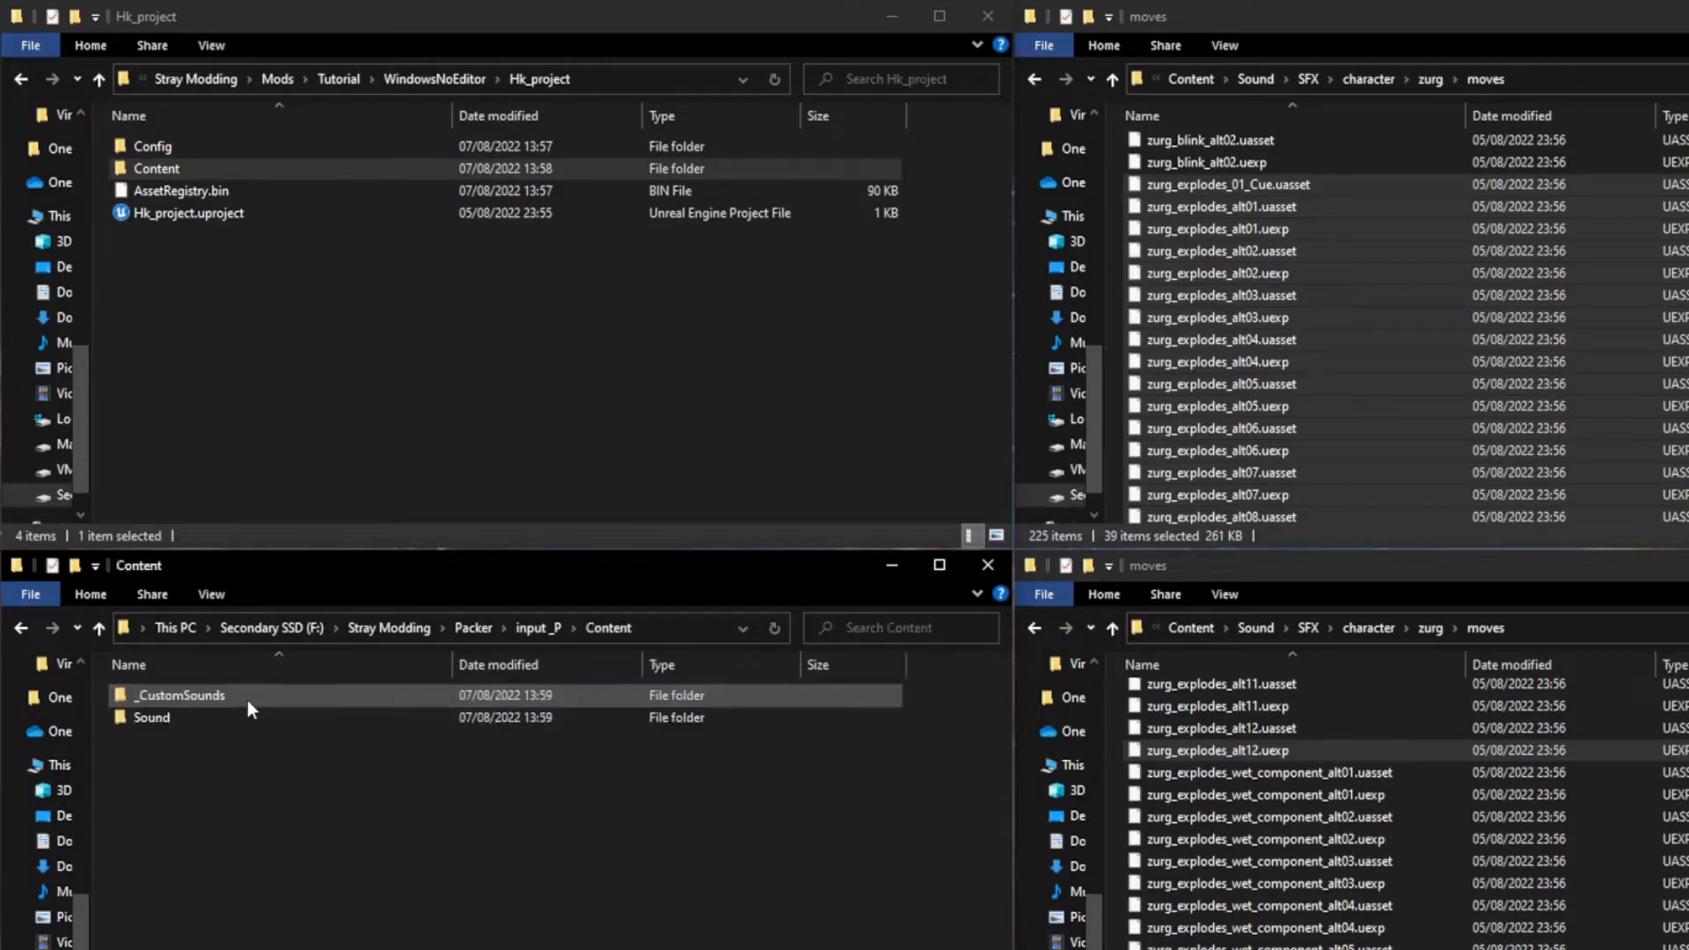
Step: Pack the input _P folder into a pak file with _Repack.bat and dismiss the finished console window
click(472, 627)
drag(179, 719, 266, 811)
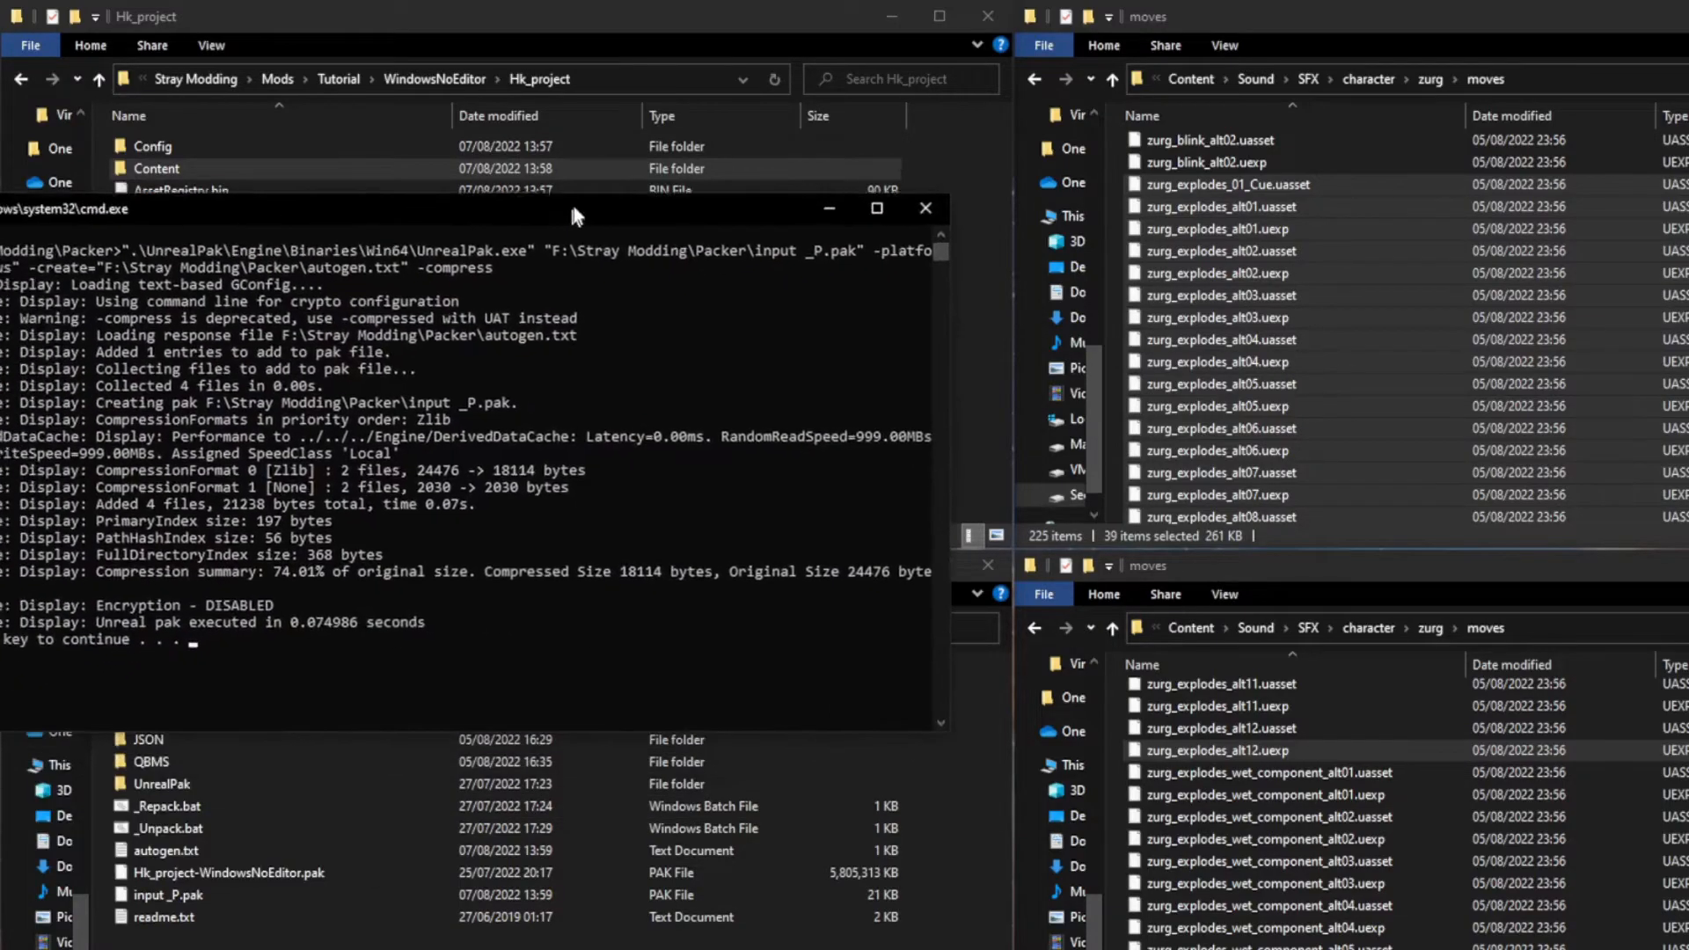
drag(570, 200, 719, 155)
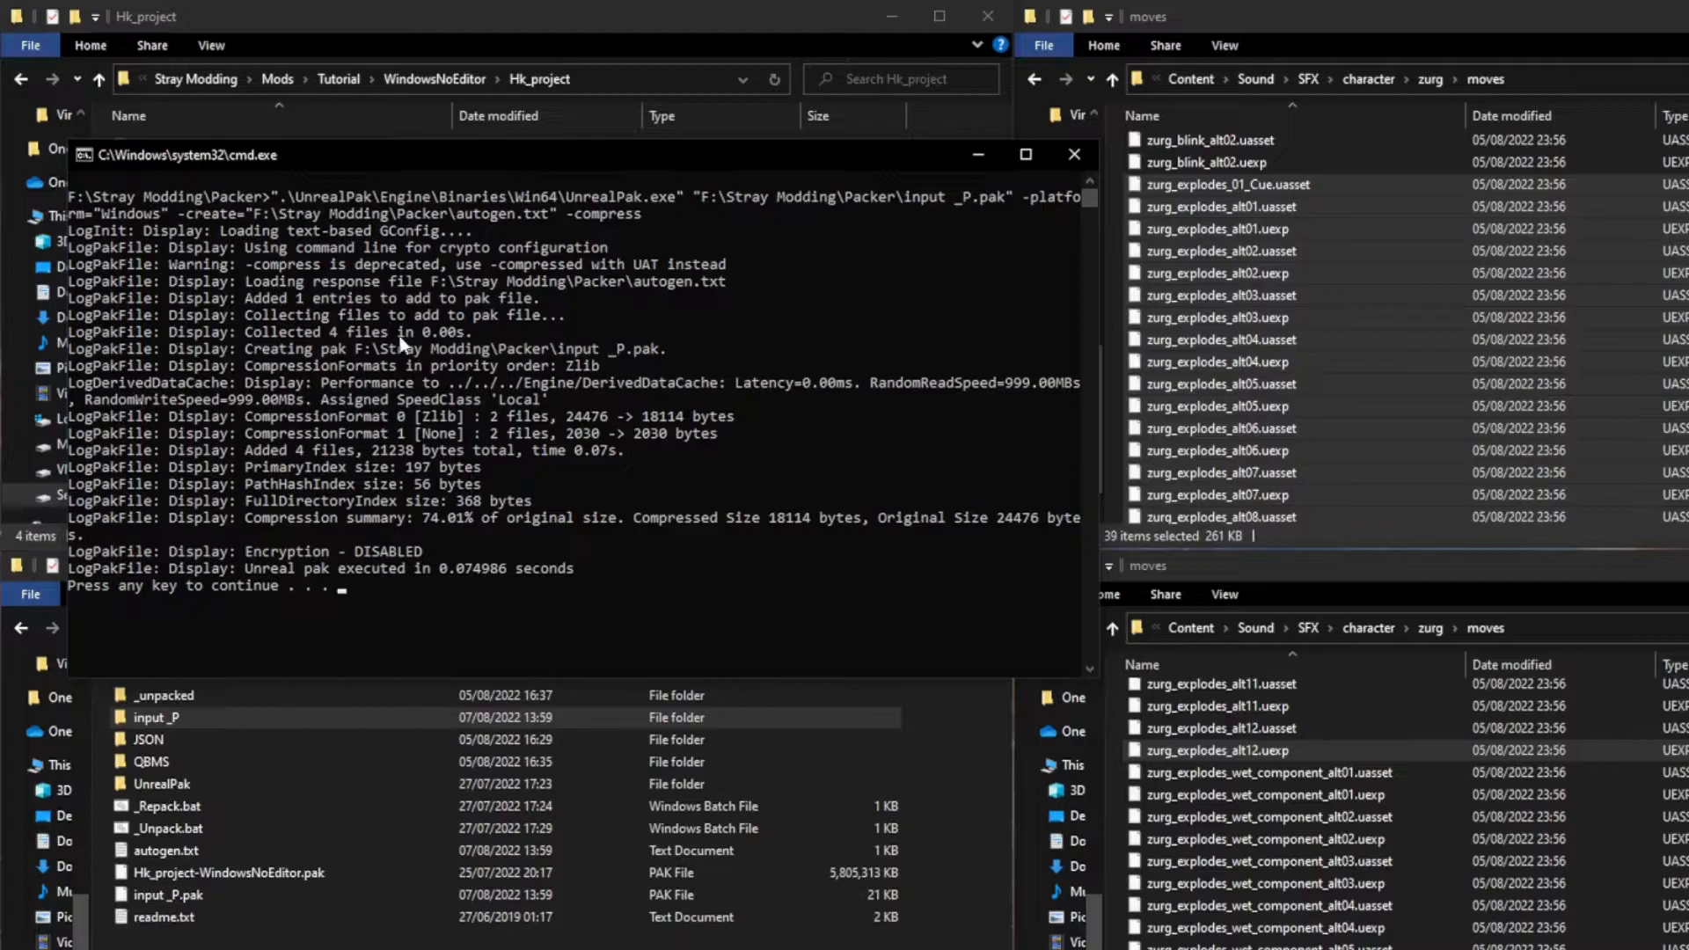
click(453, 587)
key(Return)
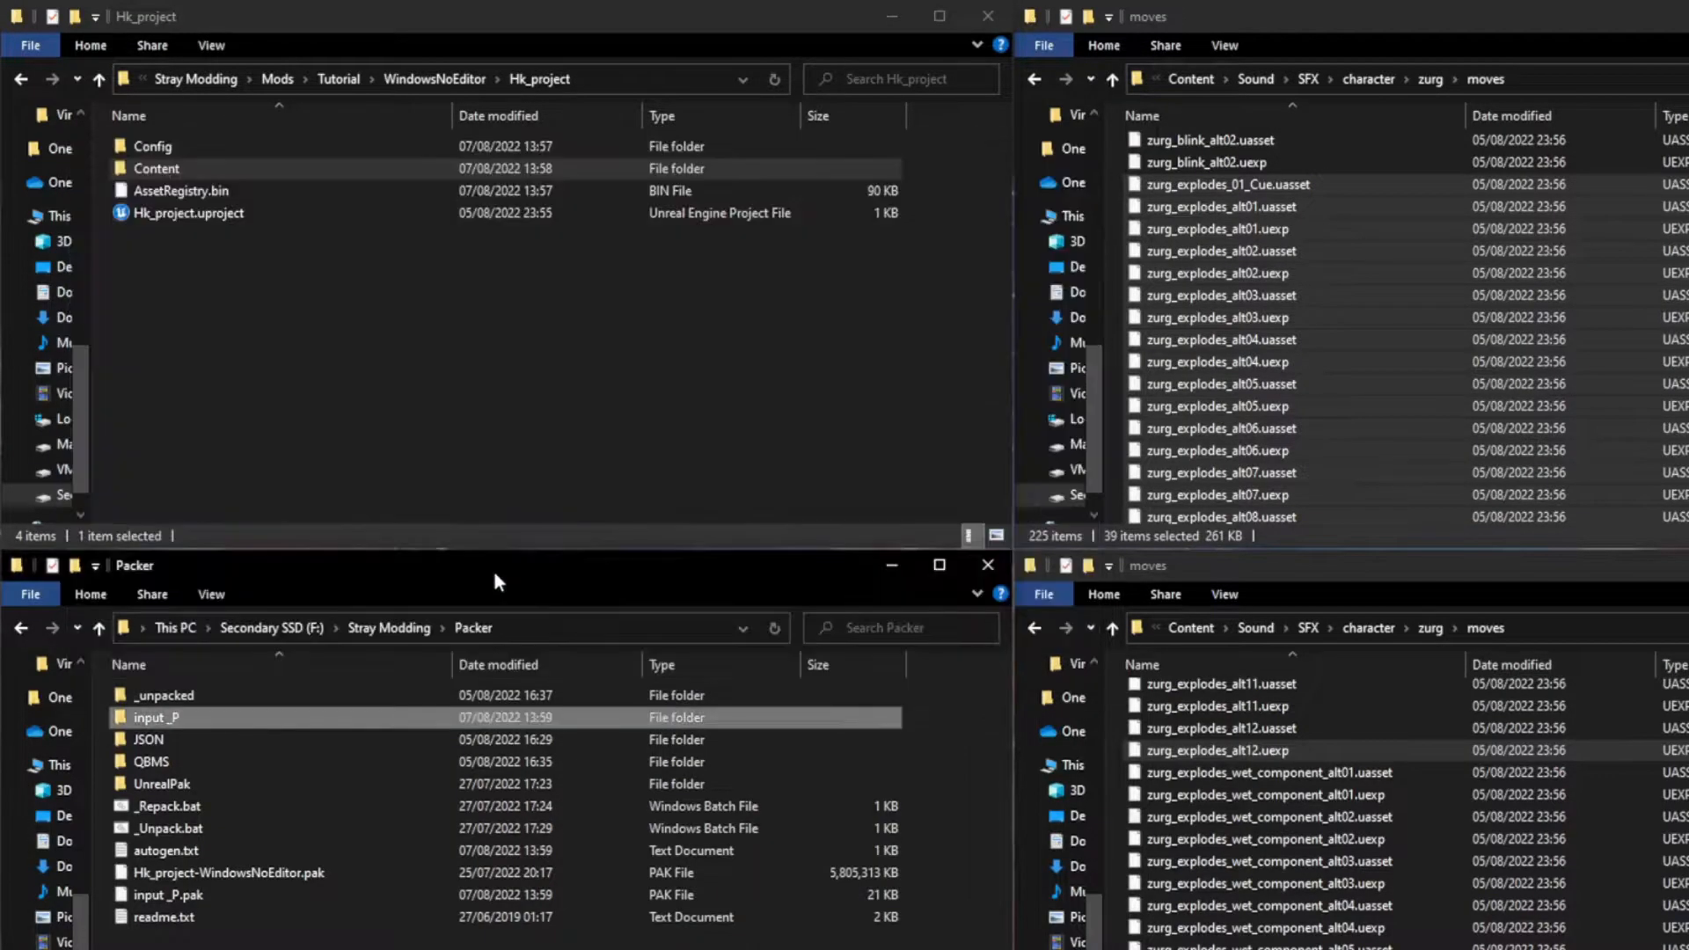
Step: Rename the input _P.pak file in the Packer folder as BrainA _P.pak
click(225, 895)
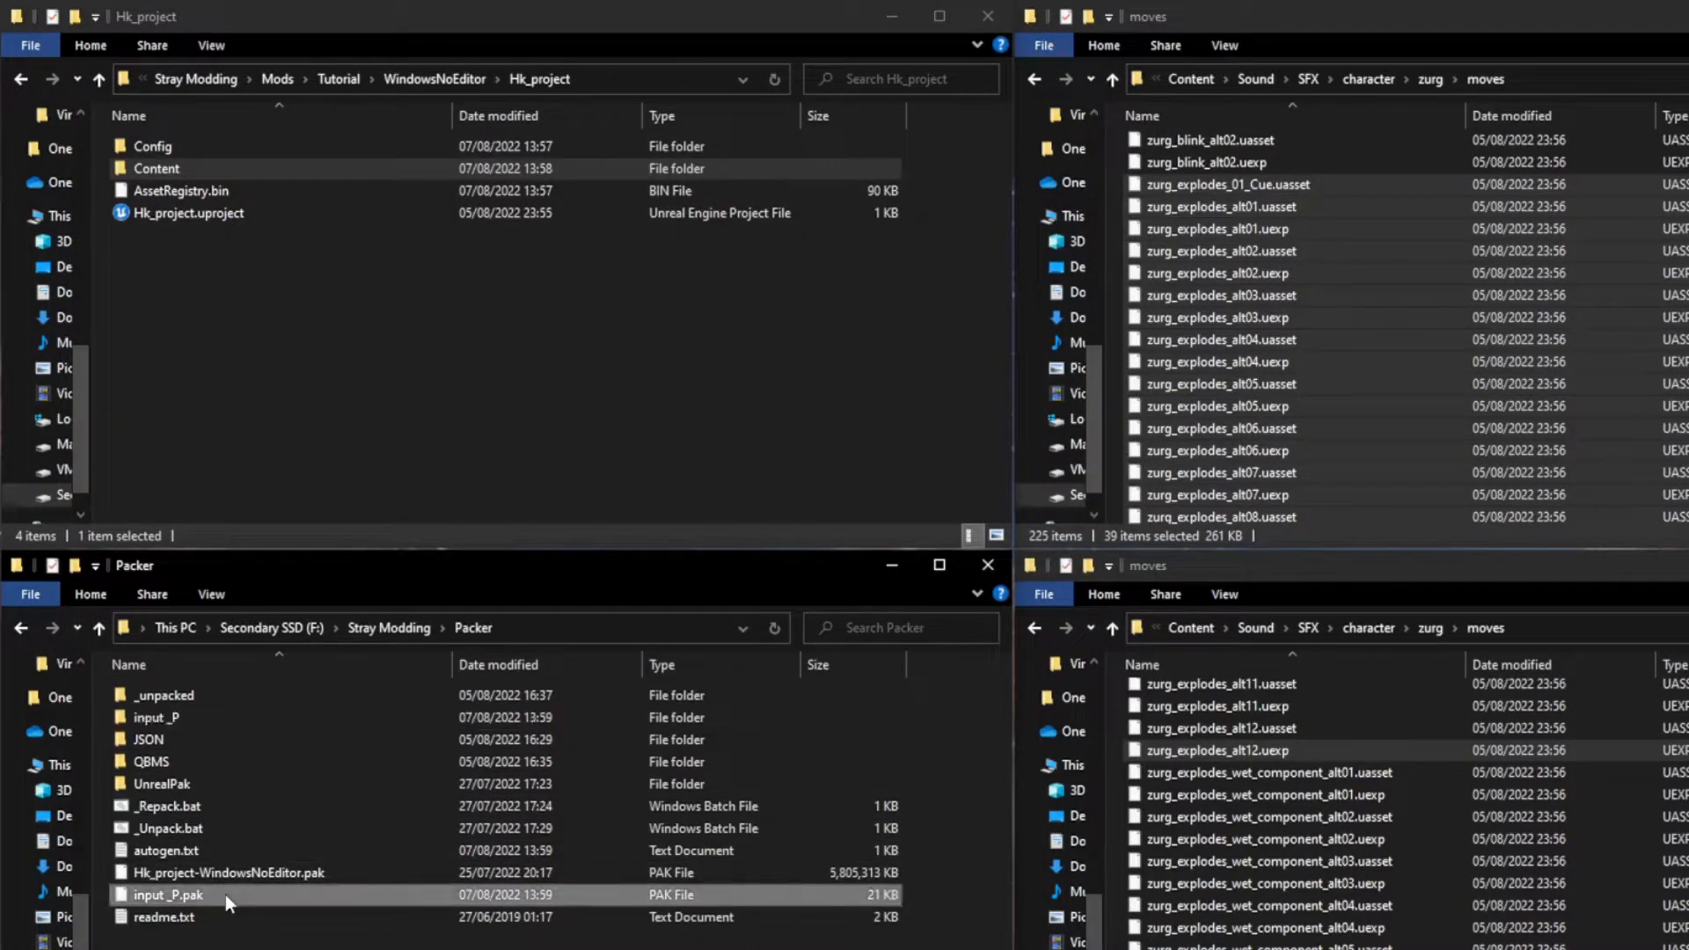
key(F2)
key(Left)
key(shift+Right)
key(shift+Right)
key(shift+Right)
key(shift+Right)
key(shift+Right)
text(BrainA)
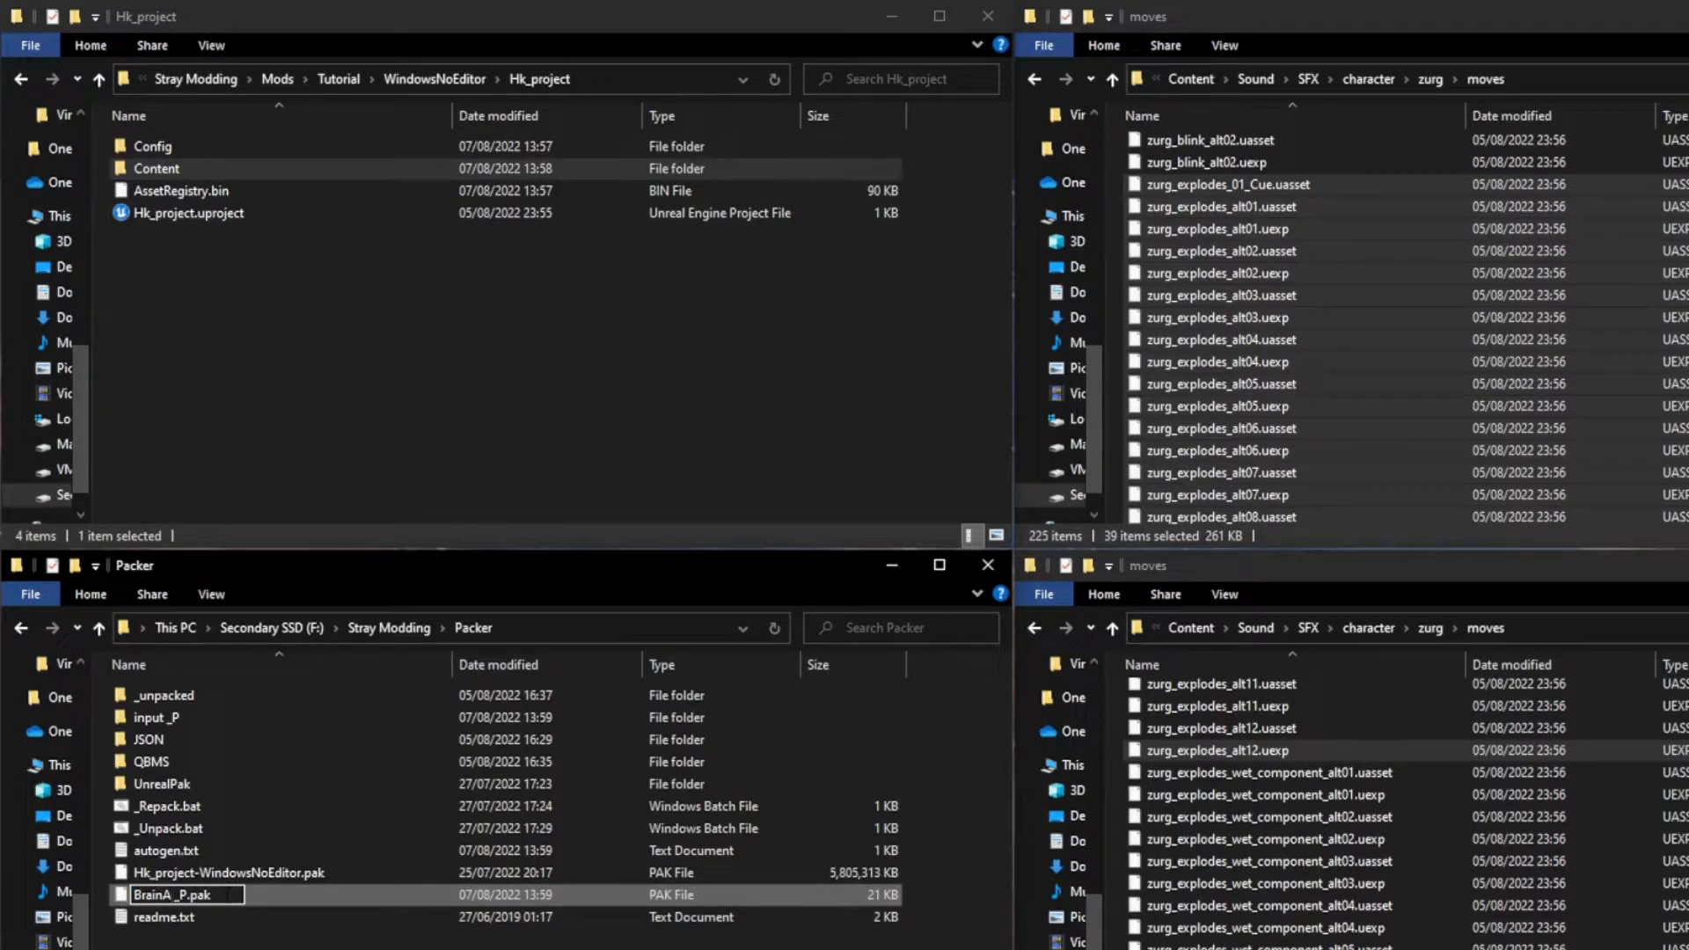
key(Return)
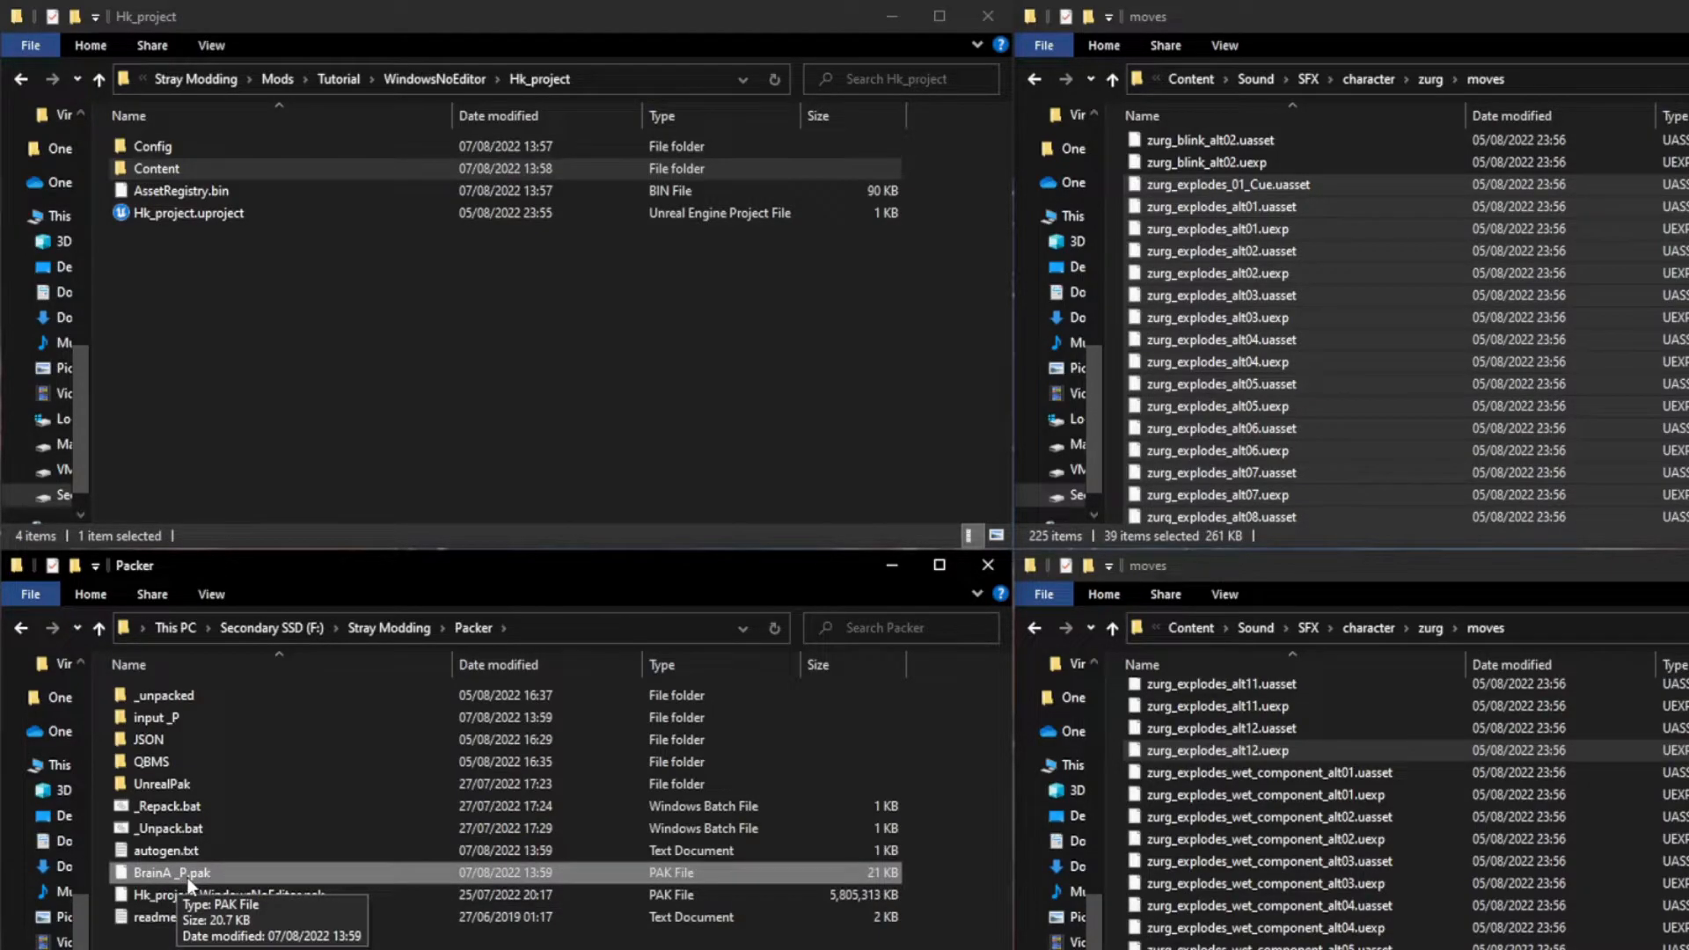
Step: Copy BrainA _P.pak from the Packer folder into the Stray game's Hk_project/Content/Paks folder under Steam
ctrl+click(220, 895)
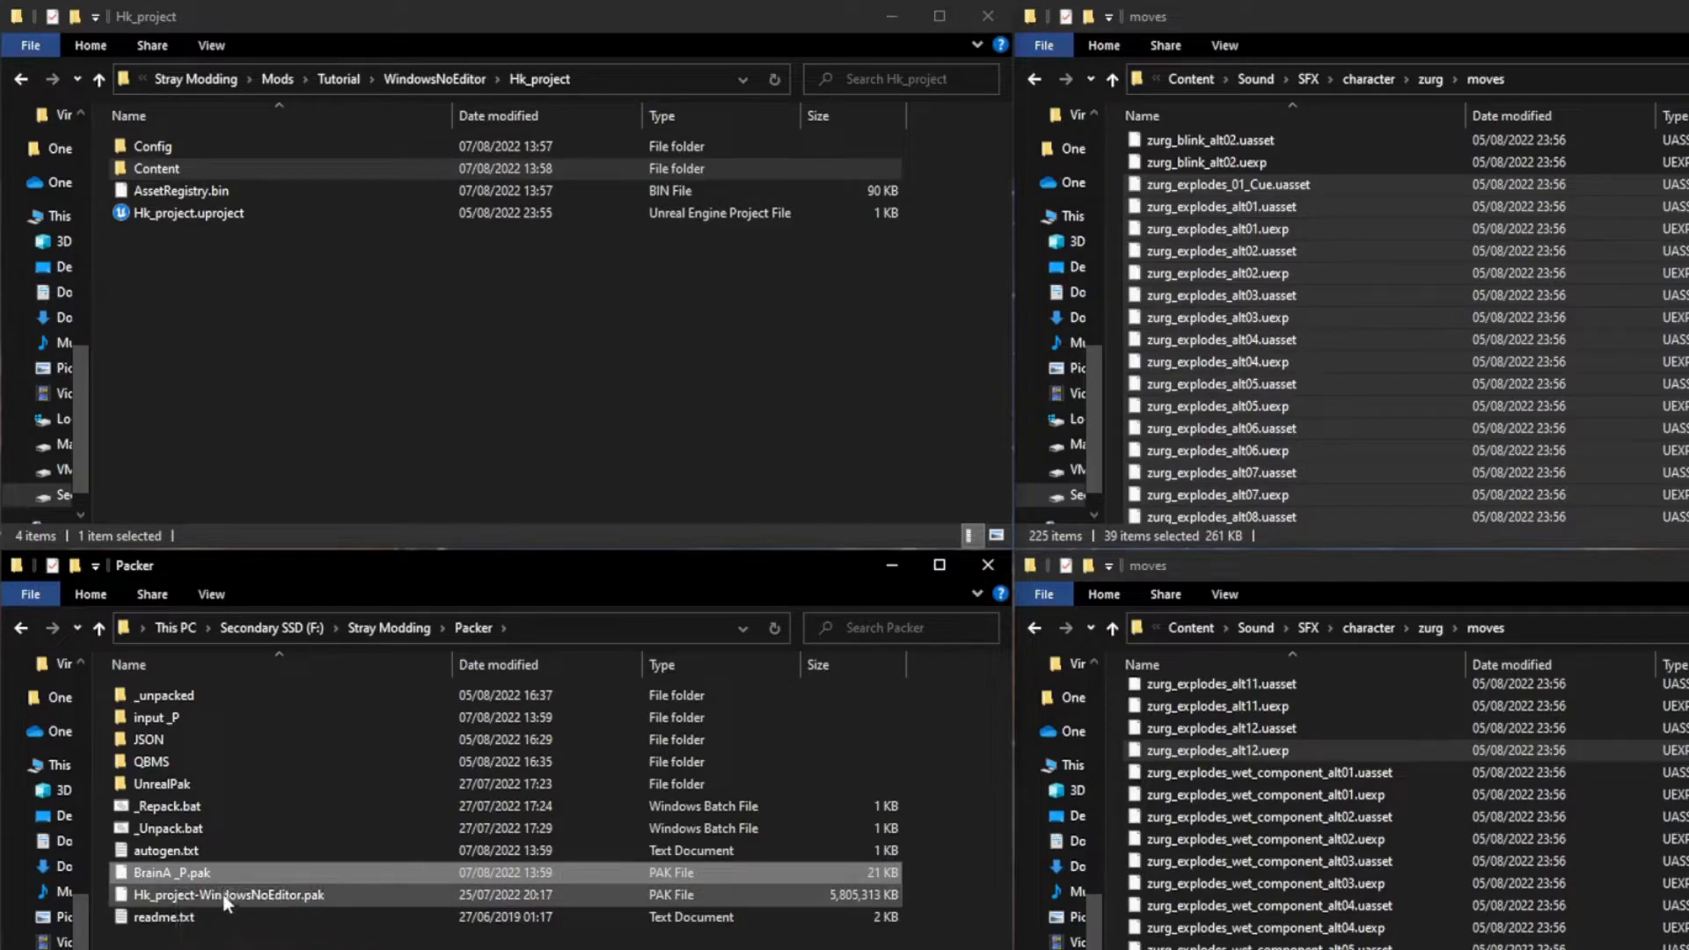
click(221, 871)
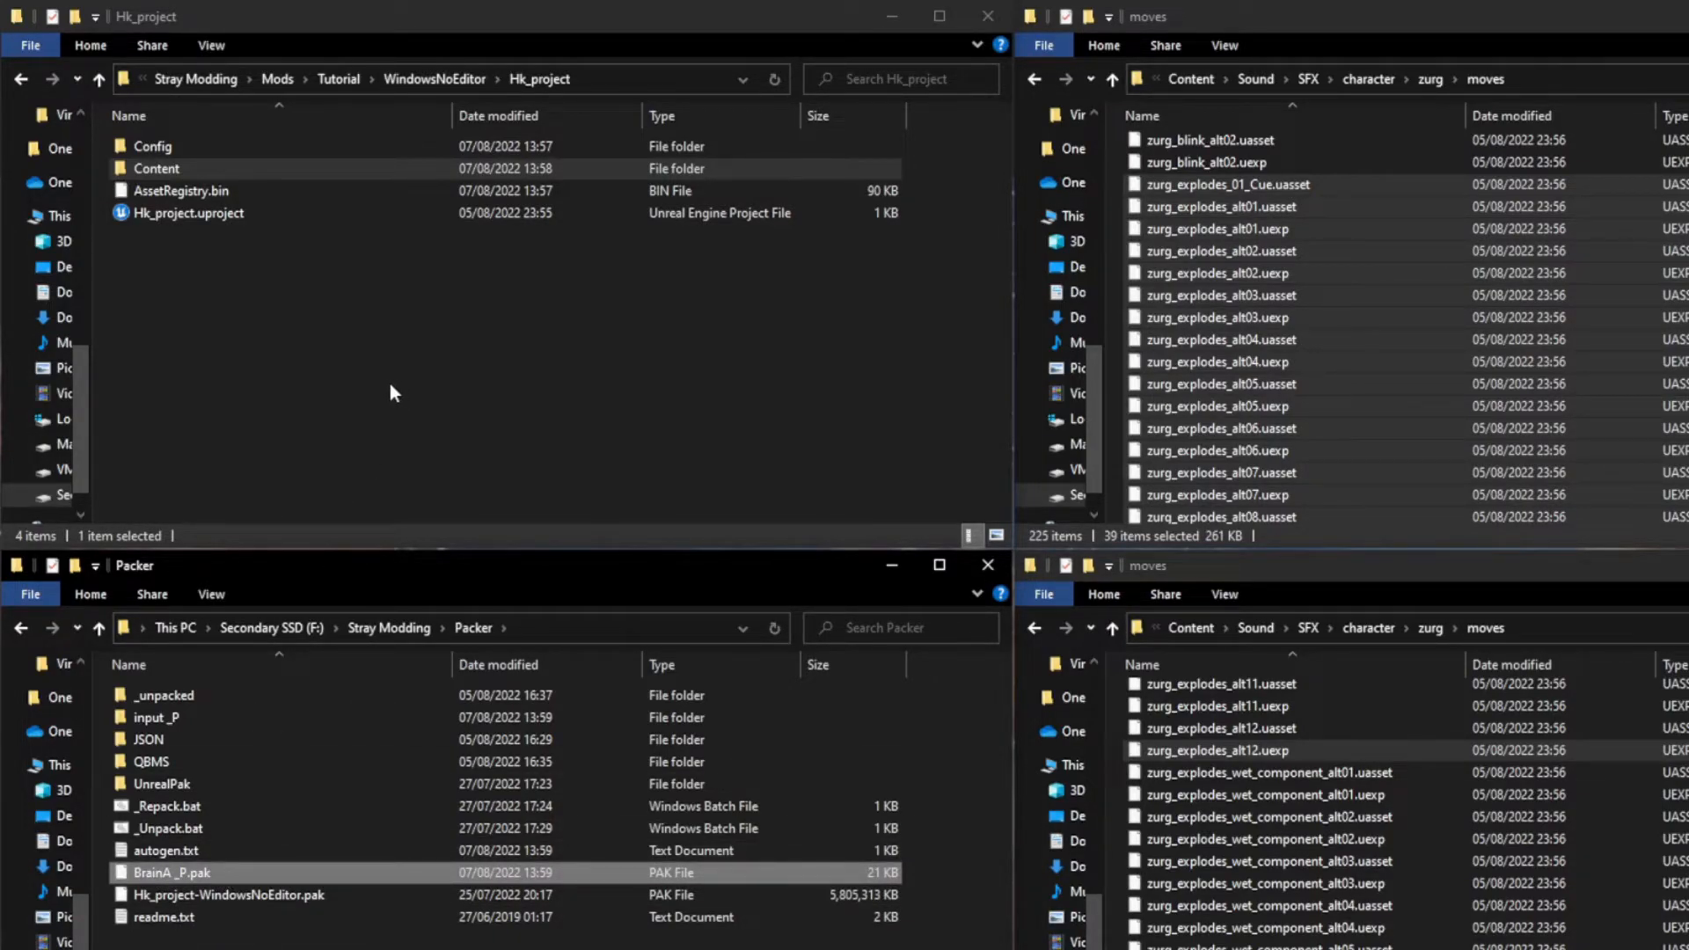
scroll(1066, 823, down, 10)
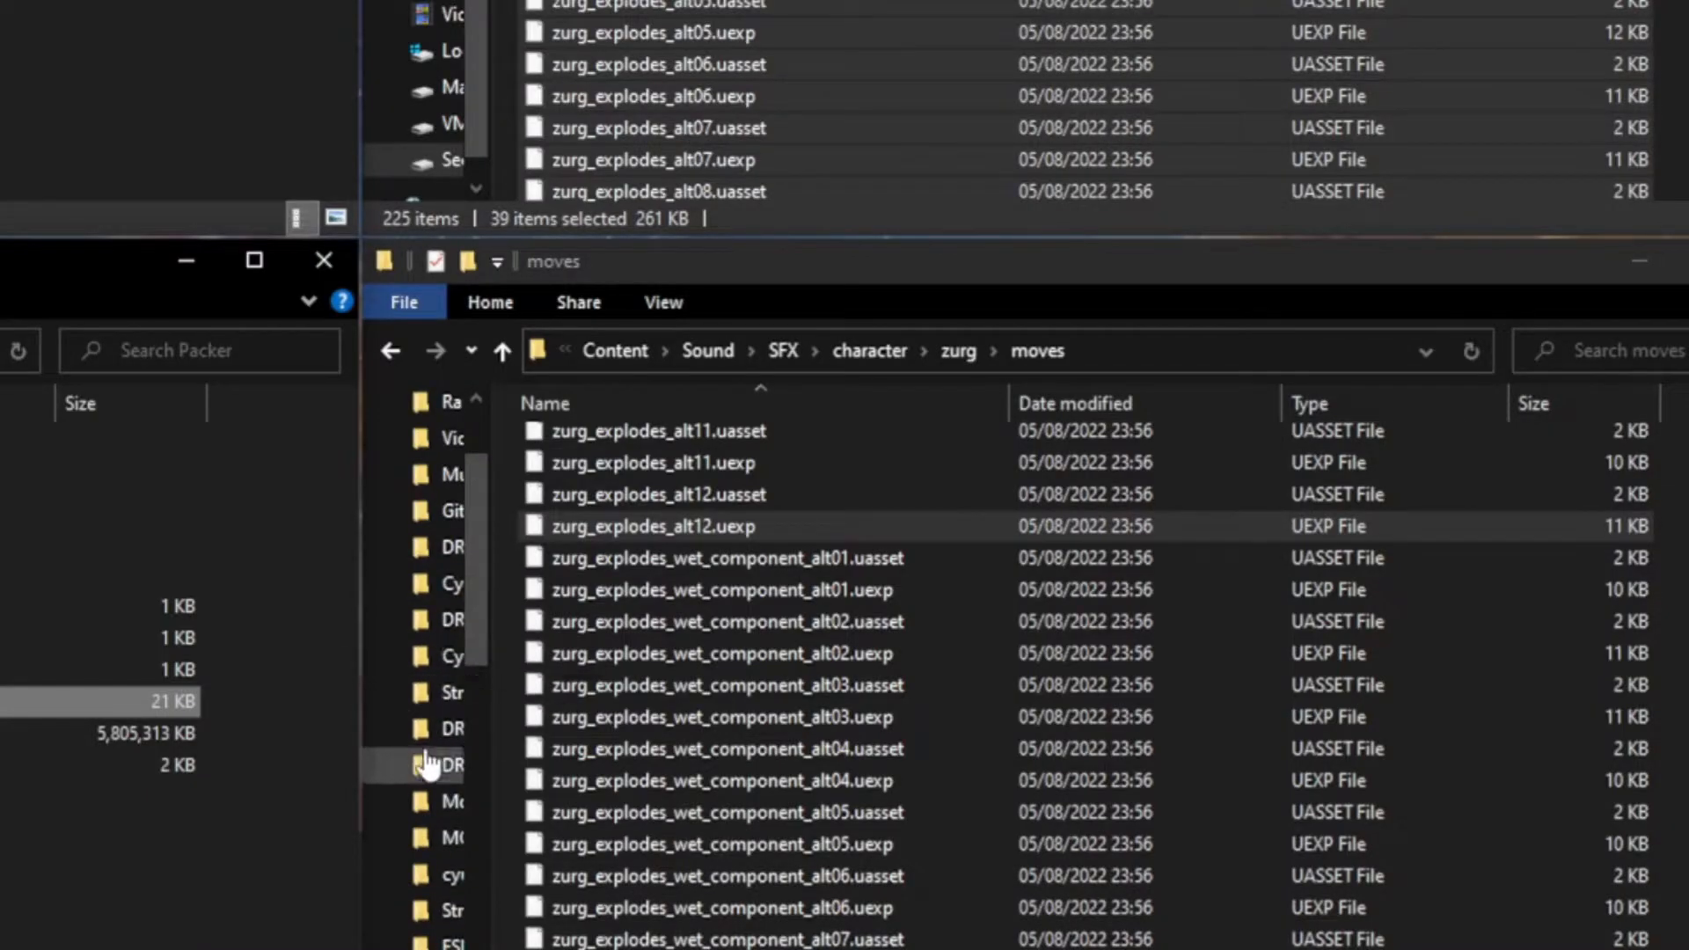
click(441, 694)
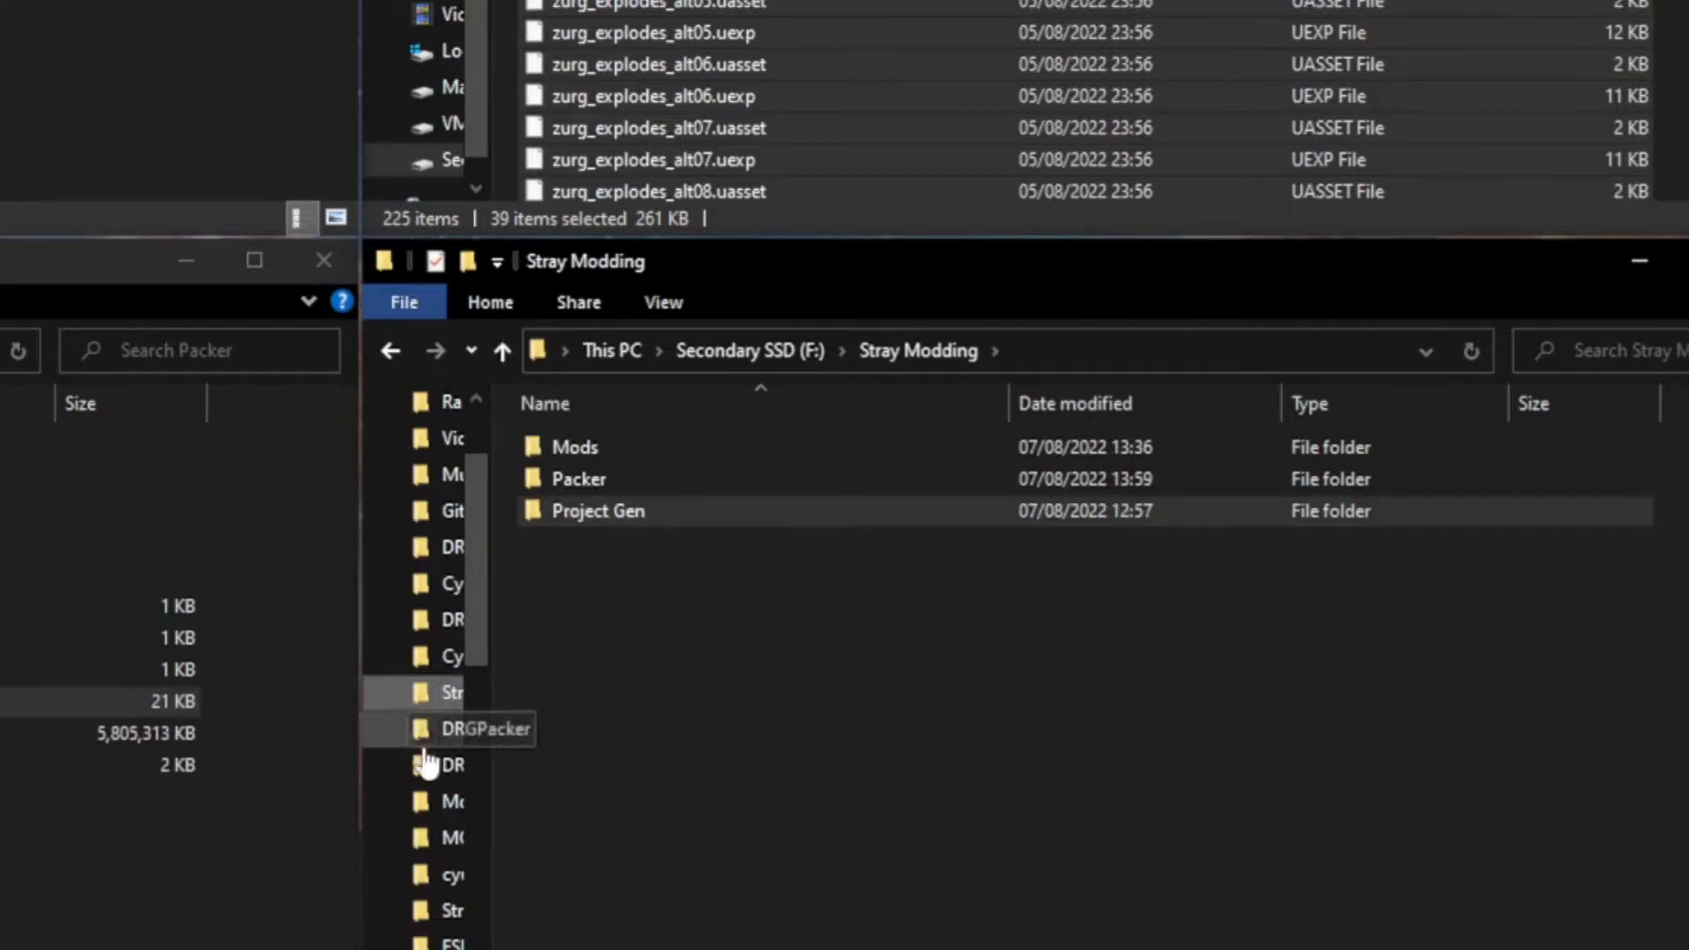
click(432, 911)
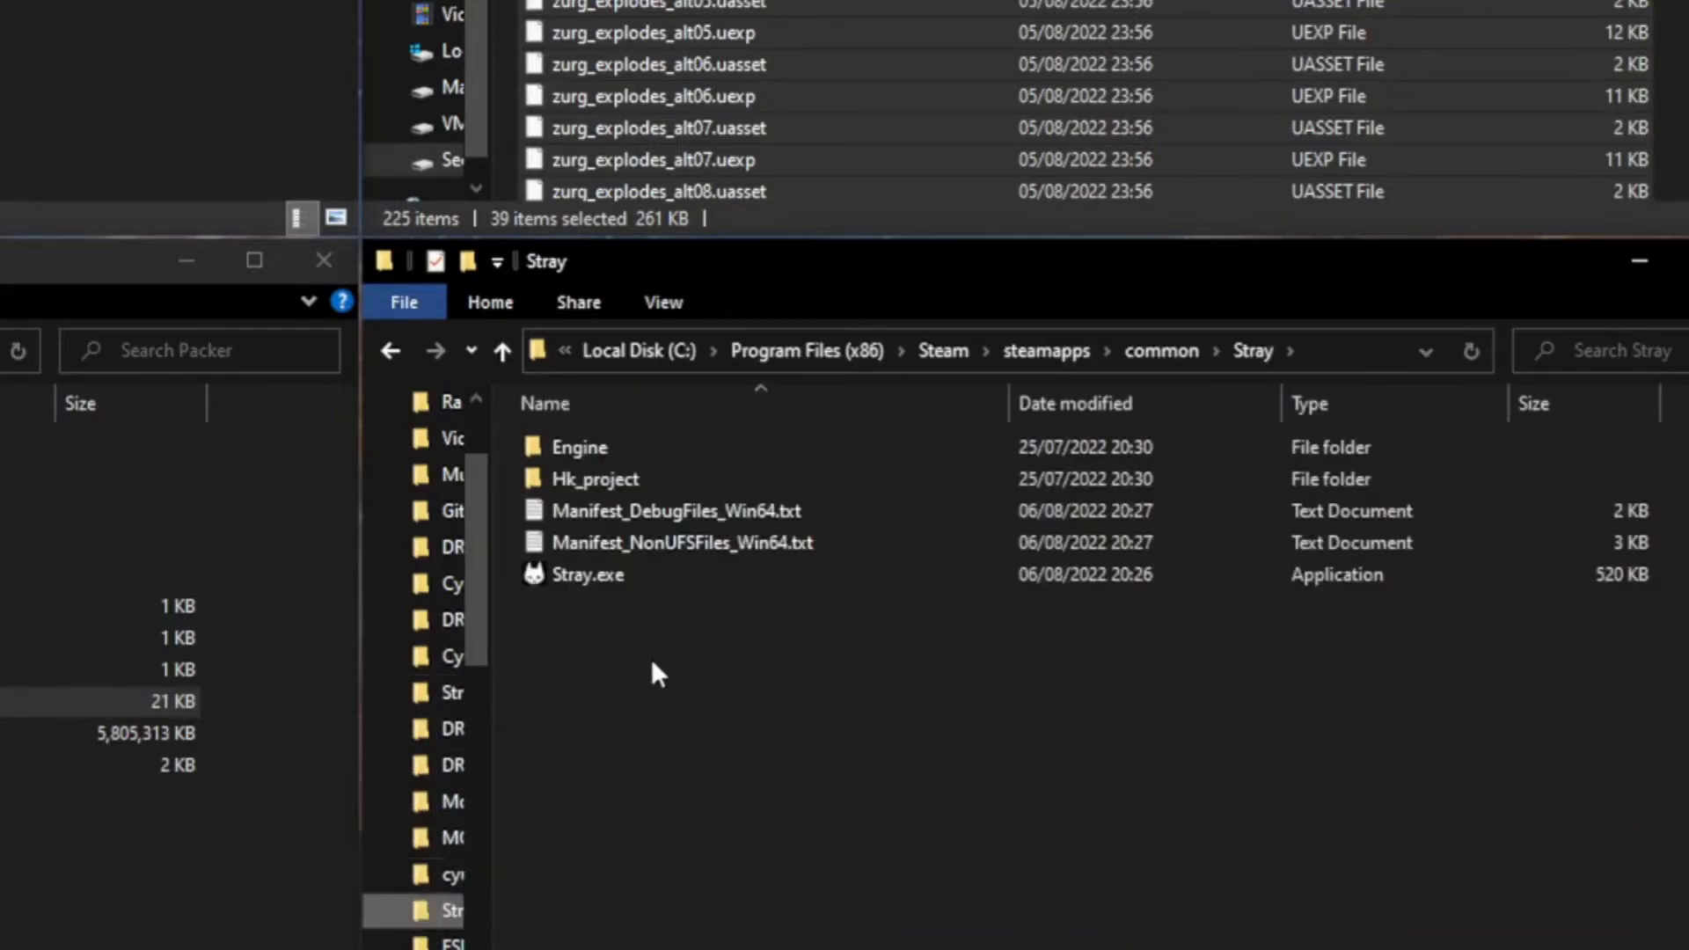
double_click(636, 479)
double_click(636, 479)
double_click(636, 478)
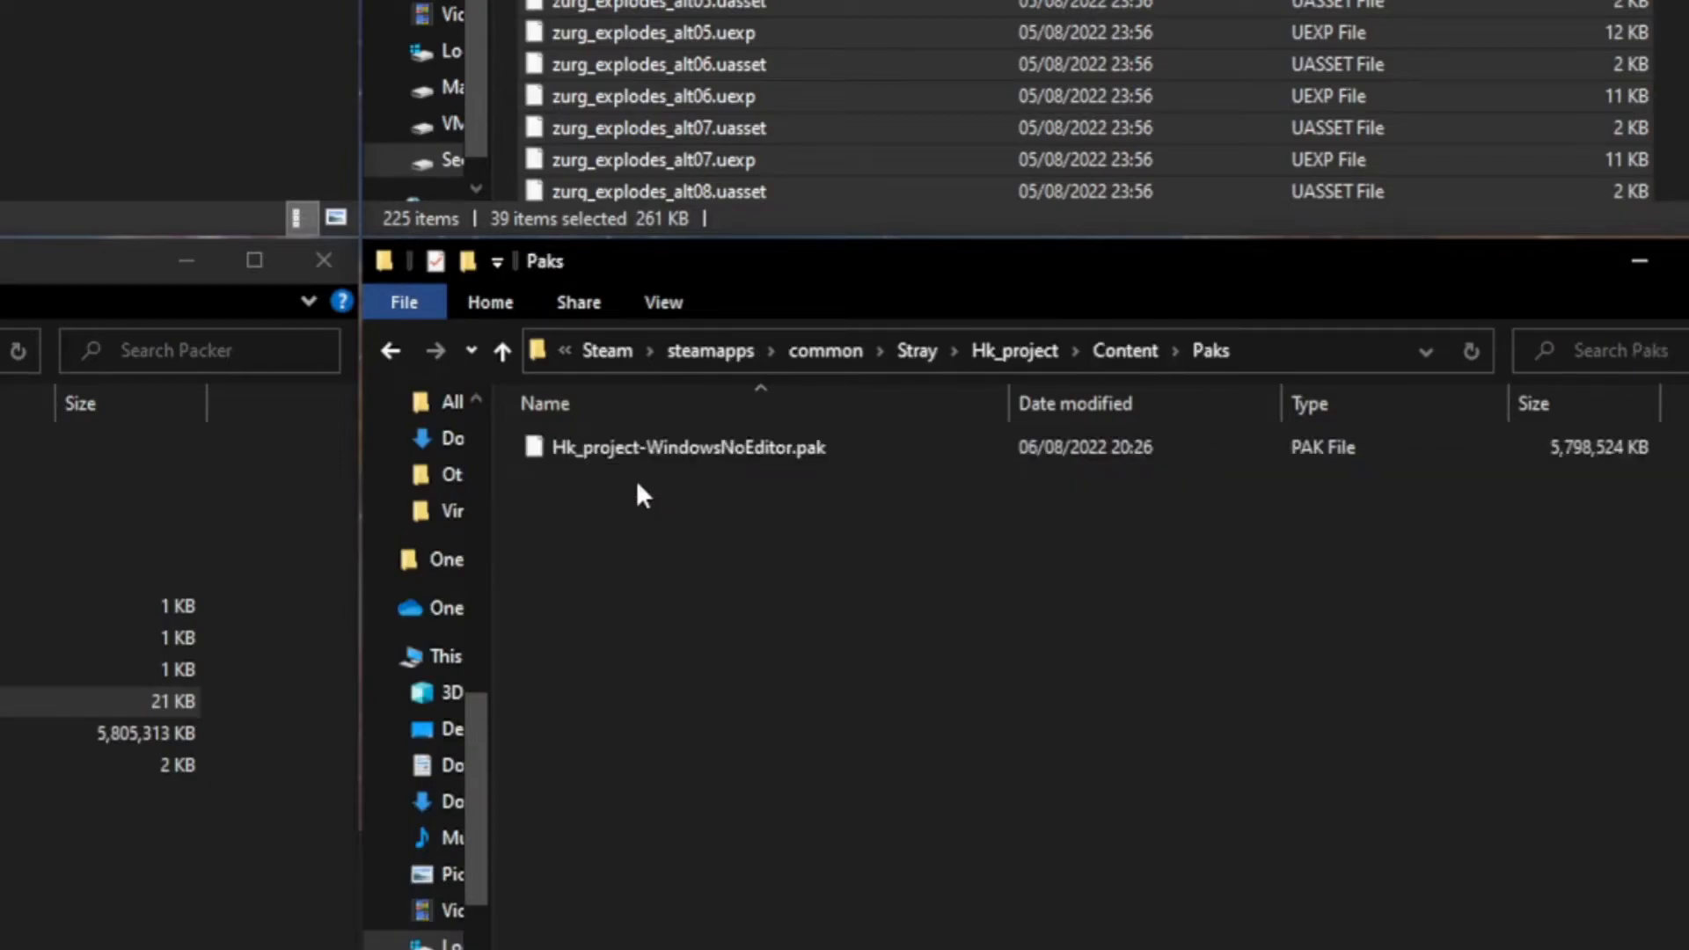
key(ctrl+v)
click(651, 526)
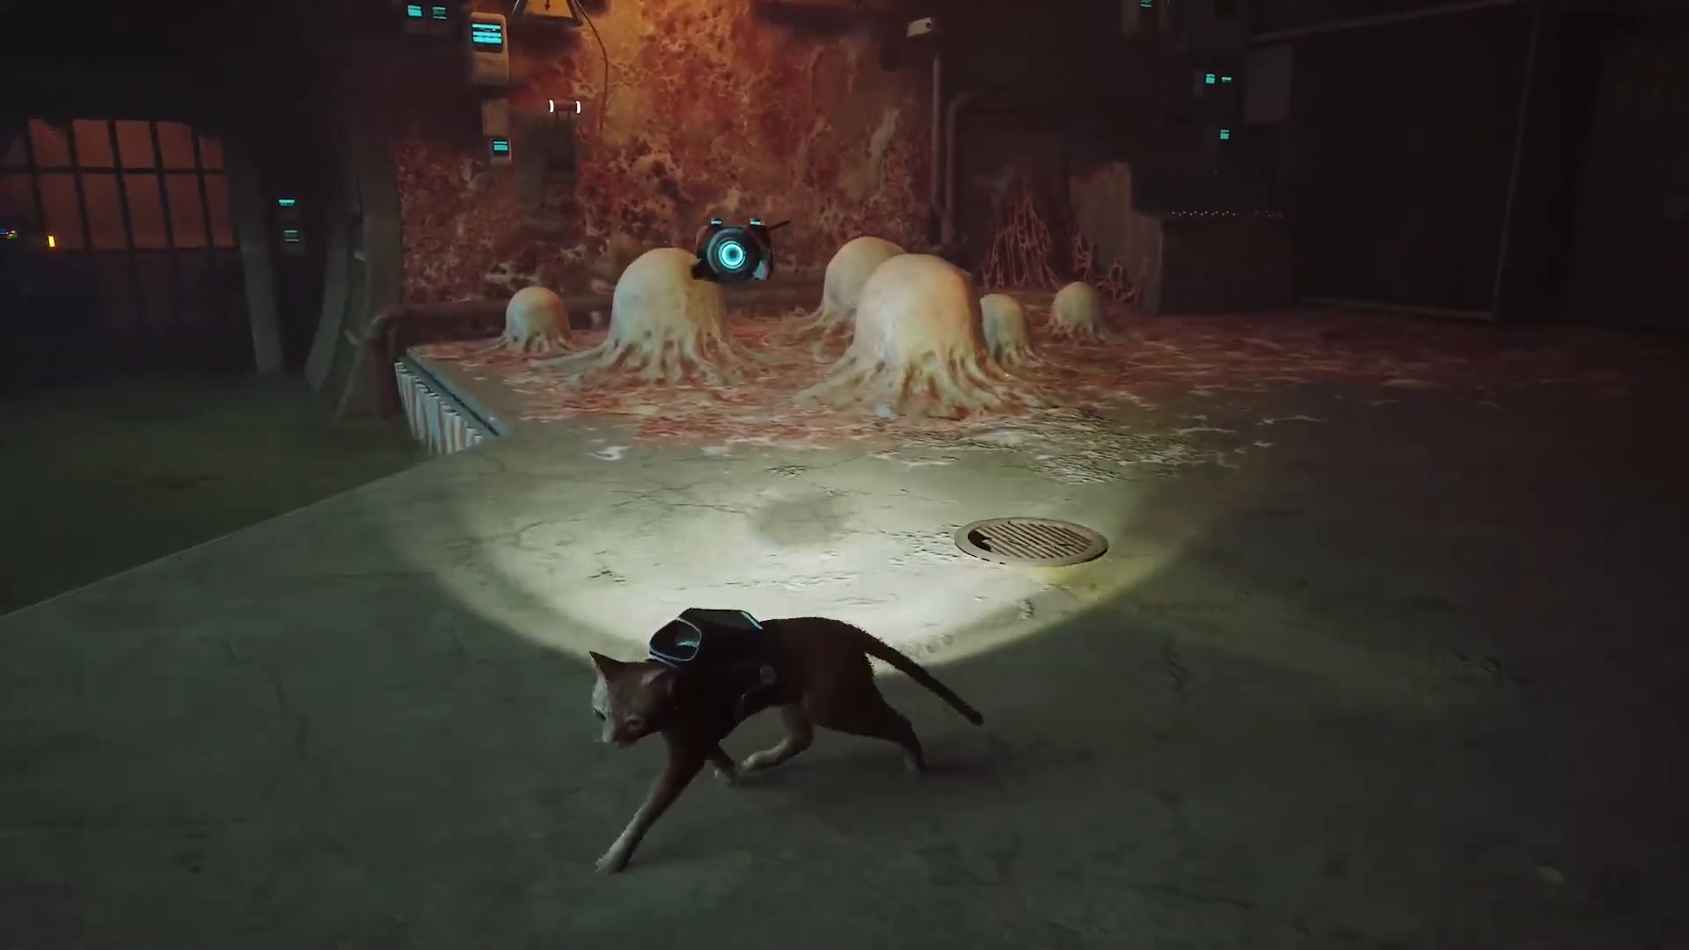
key(d)
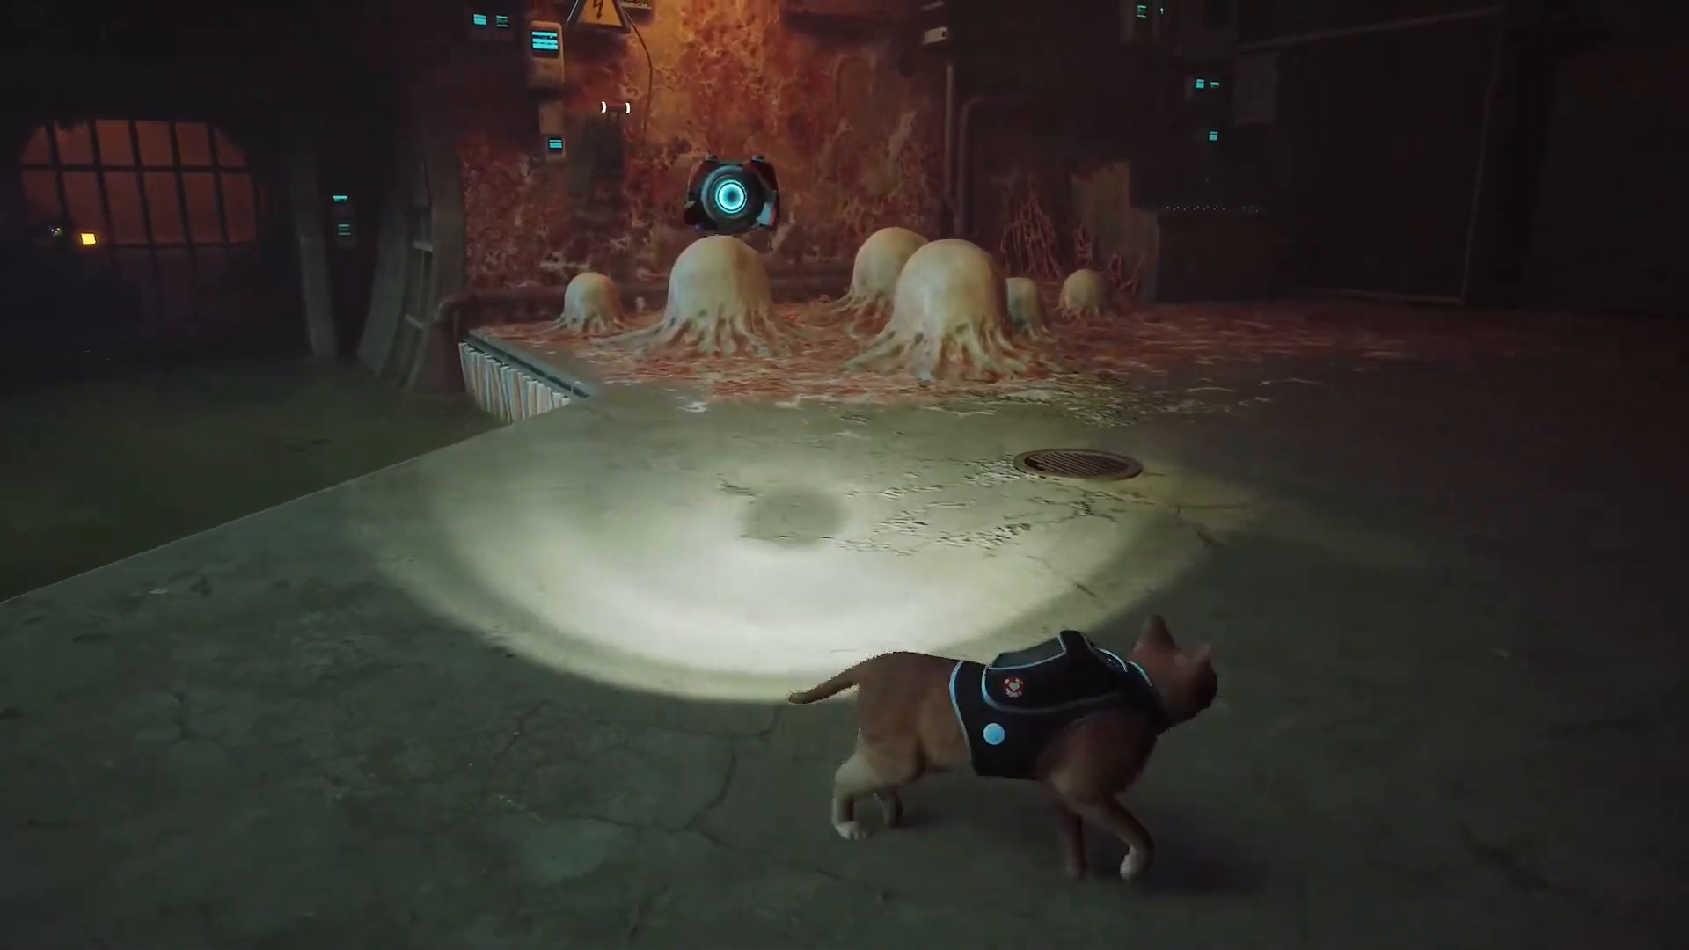
key(w)
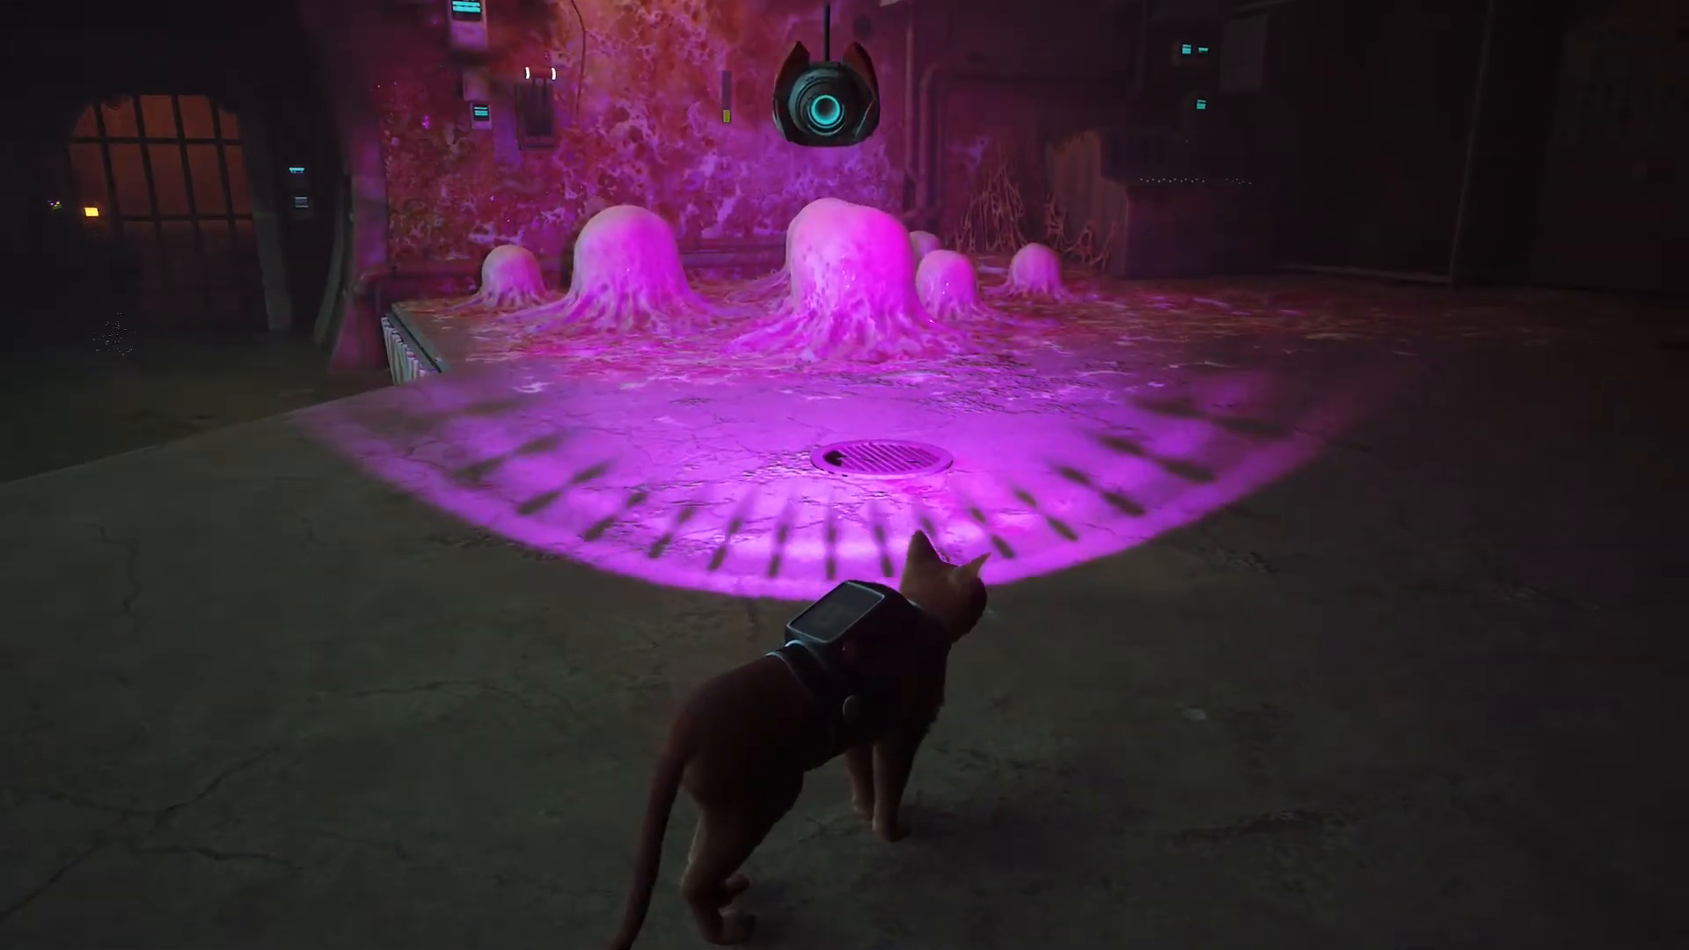
key(s)
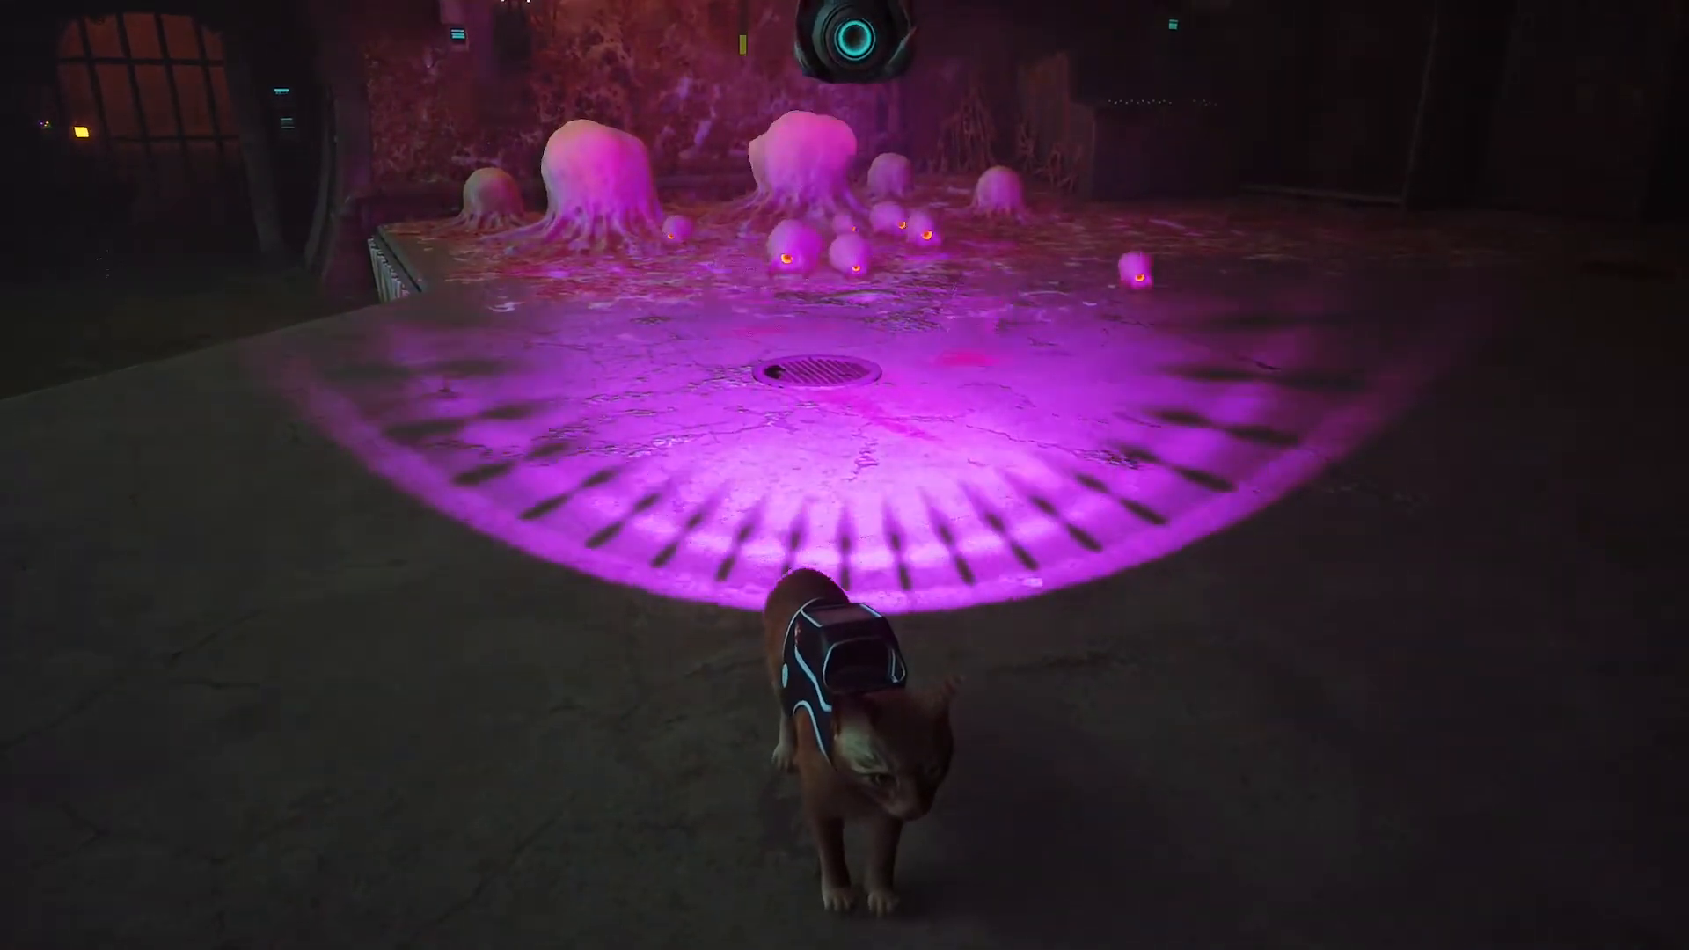
key(a)
key(d)
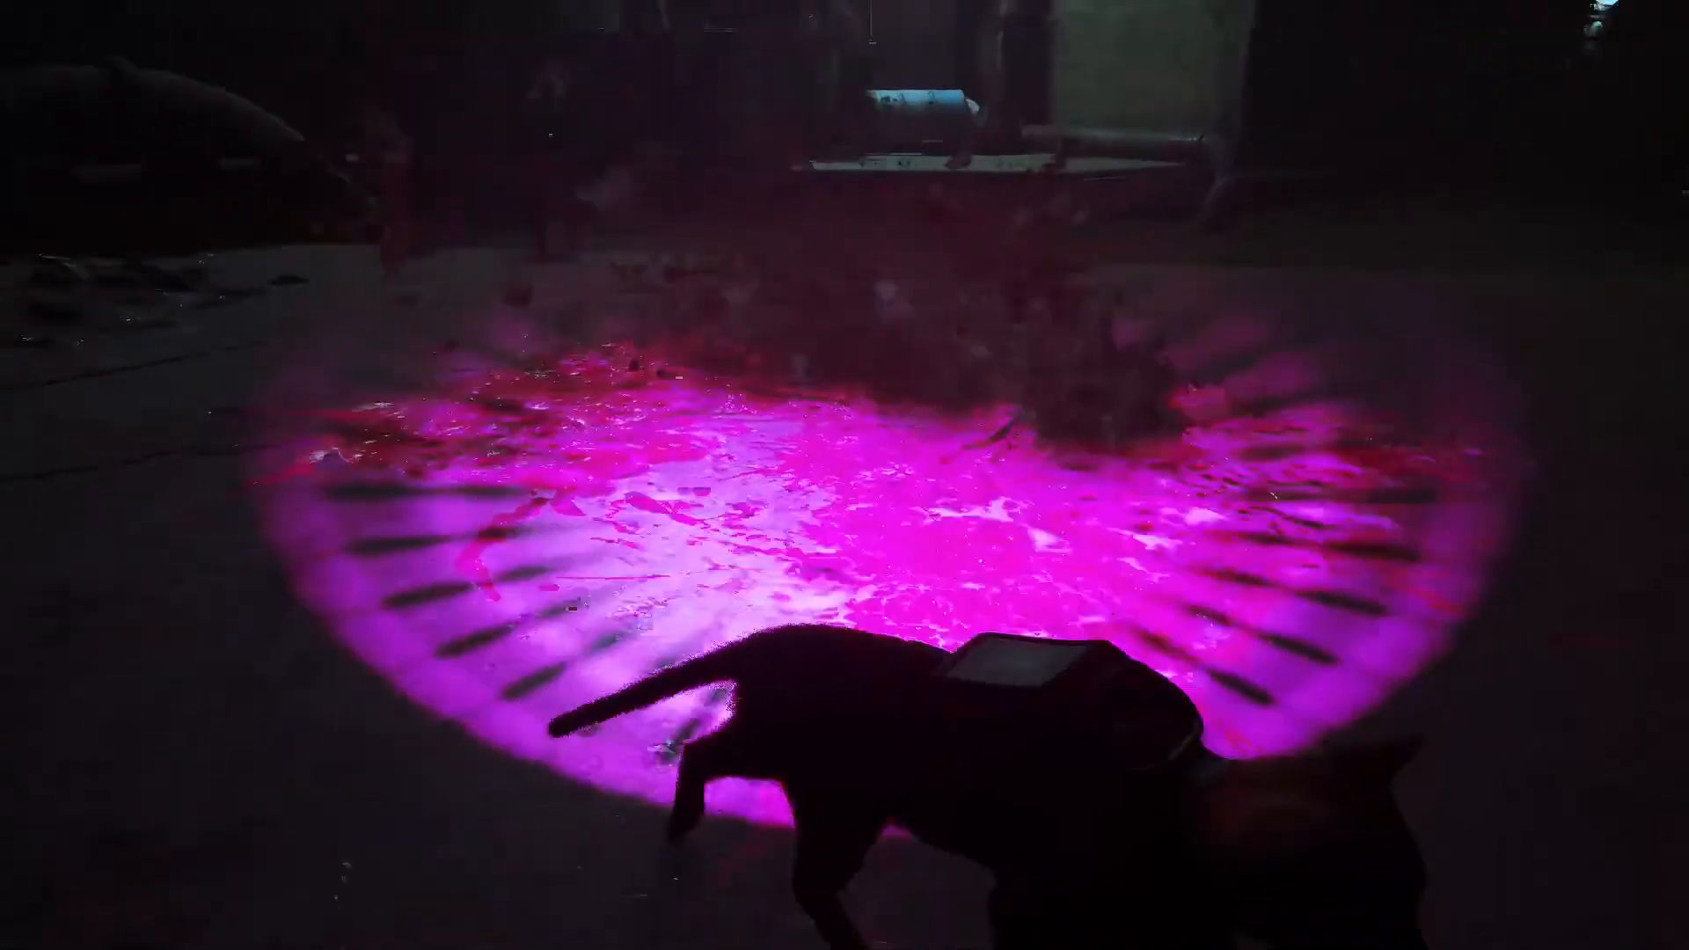
key(s)
key(s)
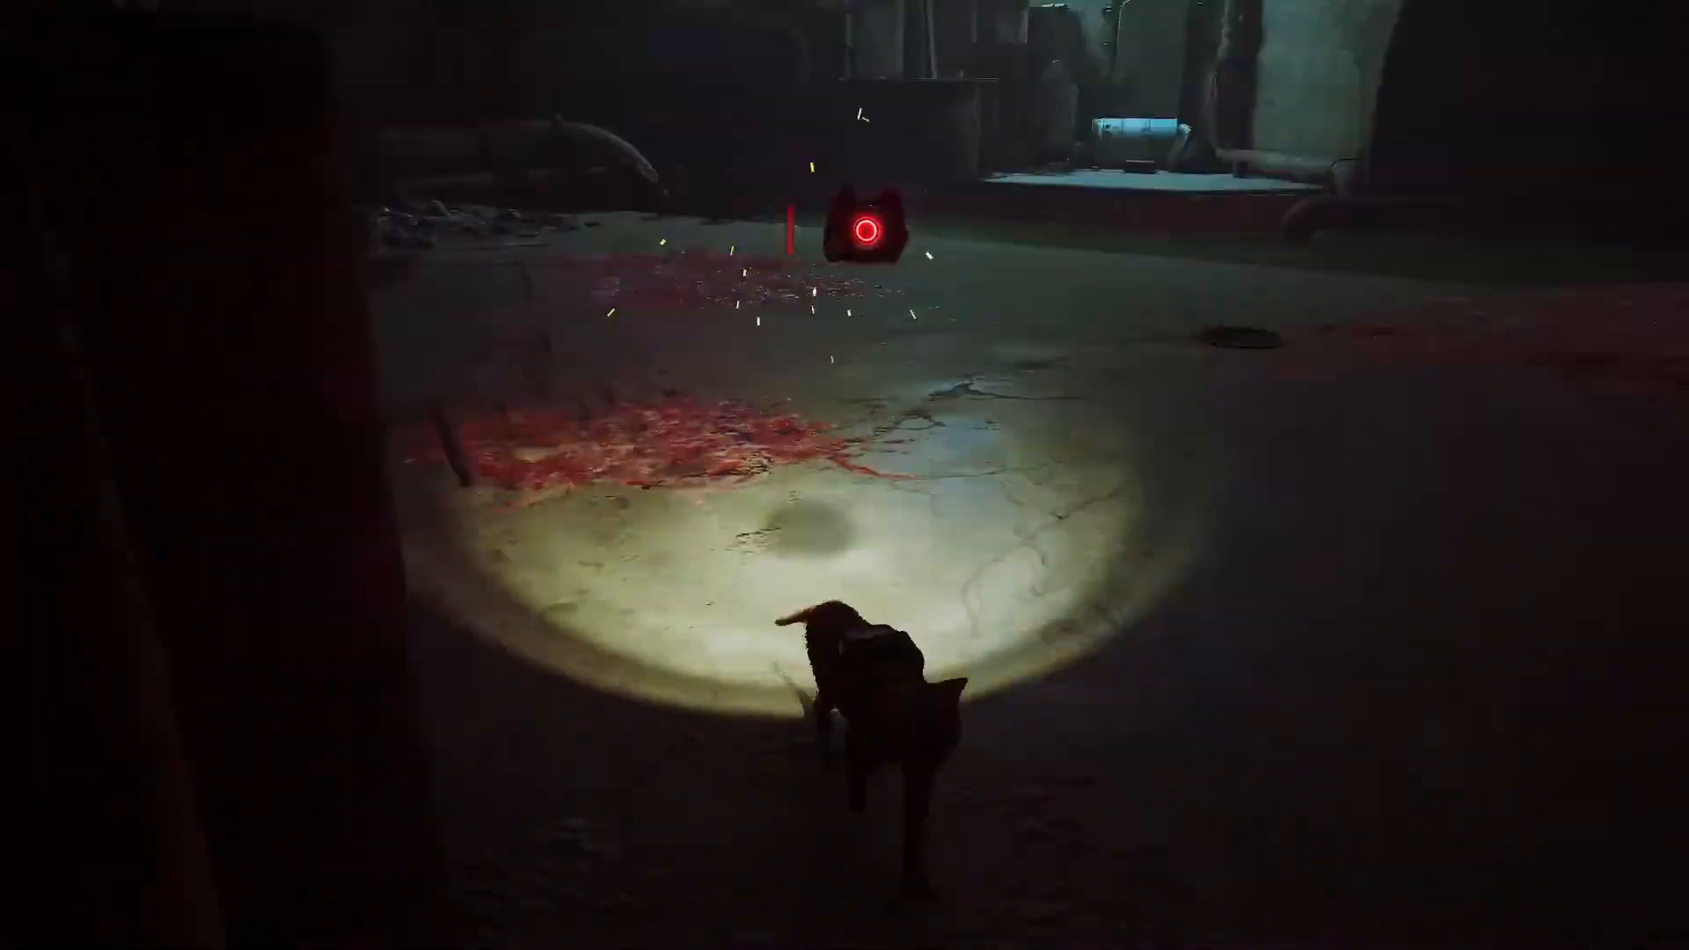
key(d)
key(w)
key(a)
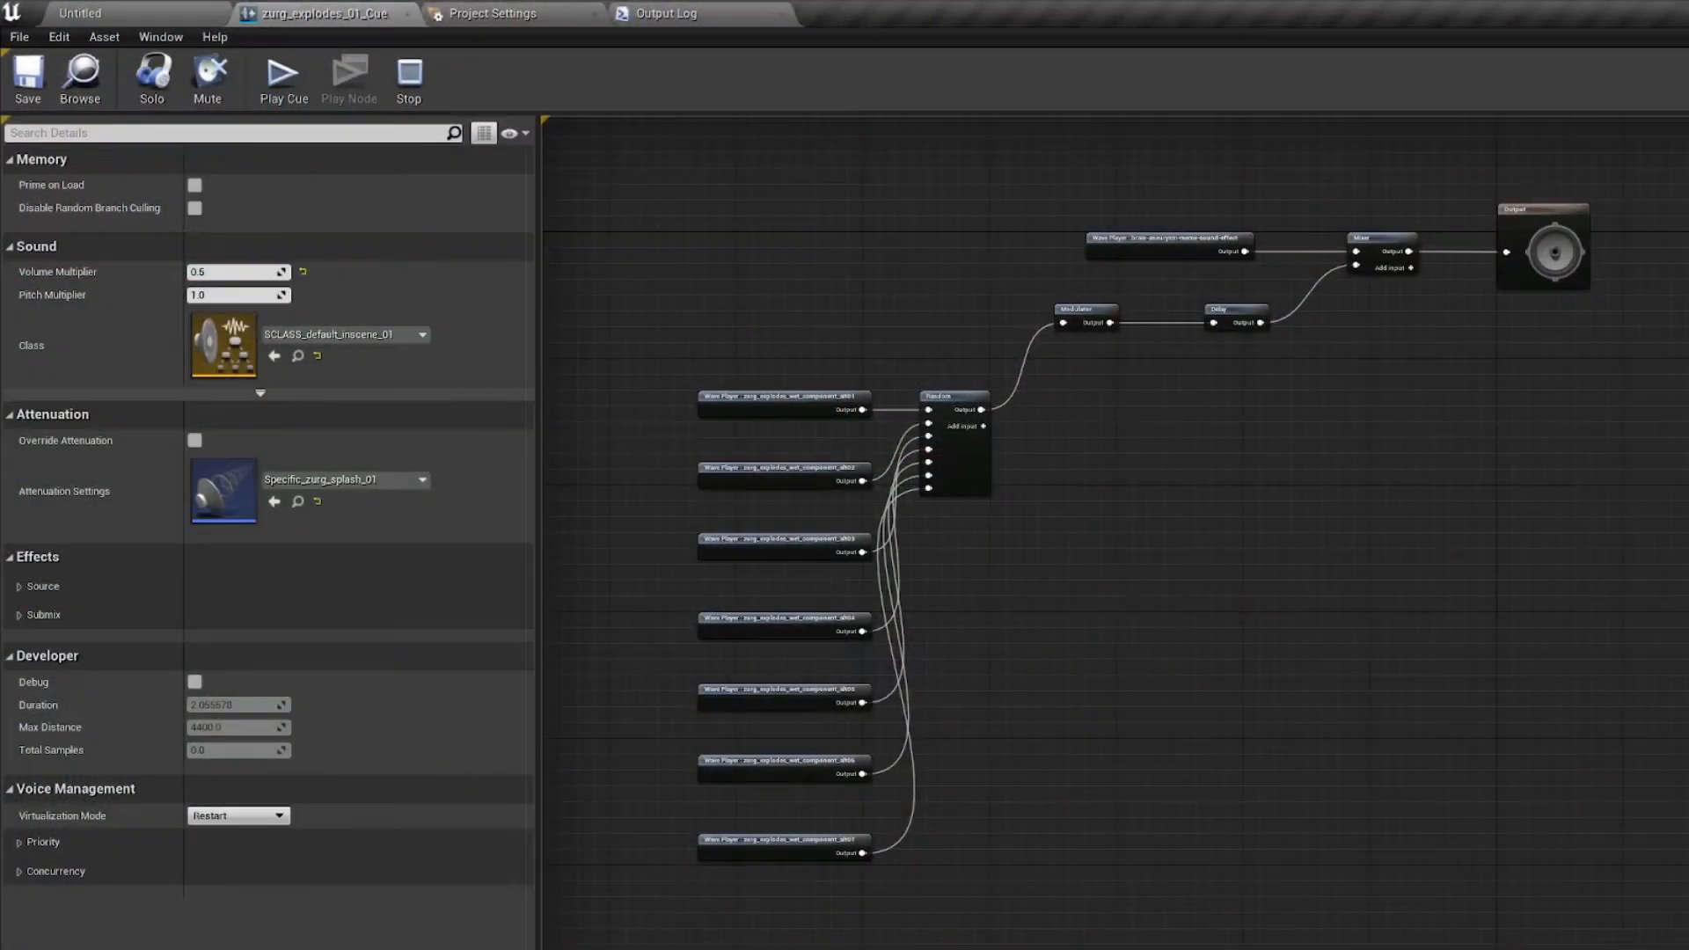
Step: Review the Volume Multiplier and Attenuation Settings of zurg_explodes_01_Cue in the Unreal sound cue editor
right_drag(1012, 528, 971, 555)
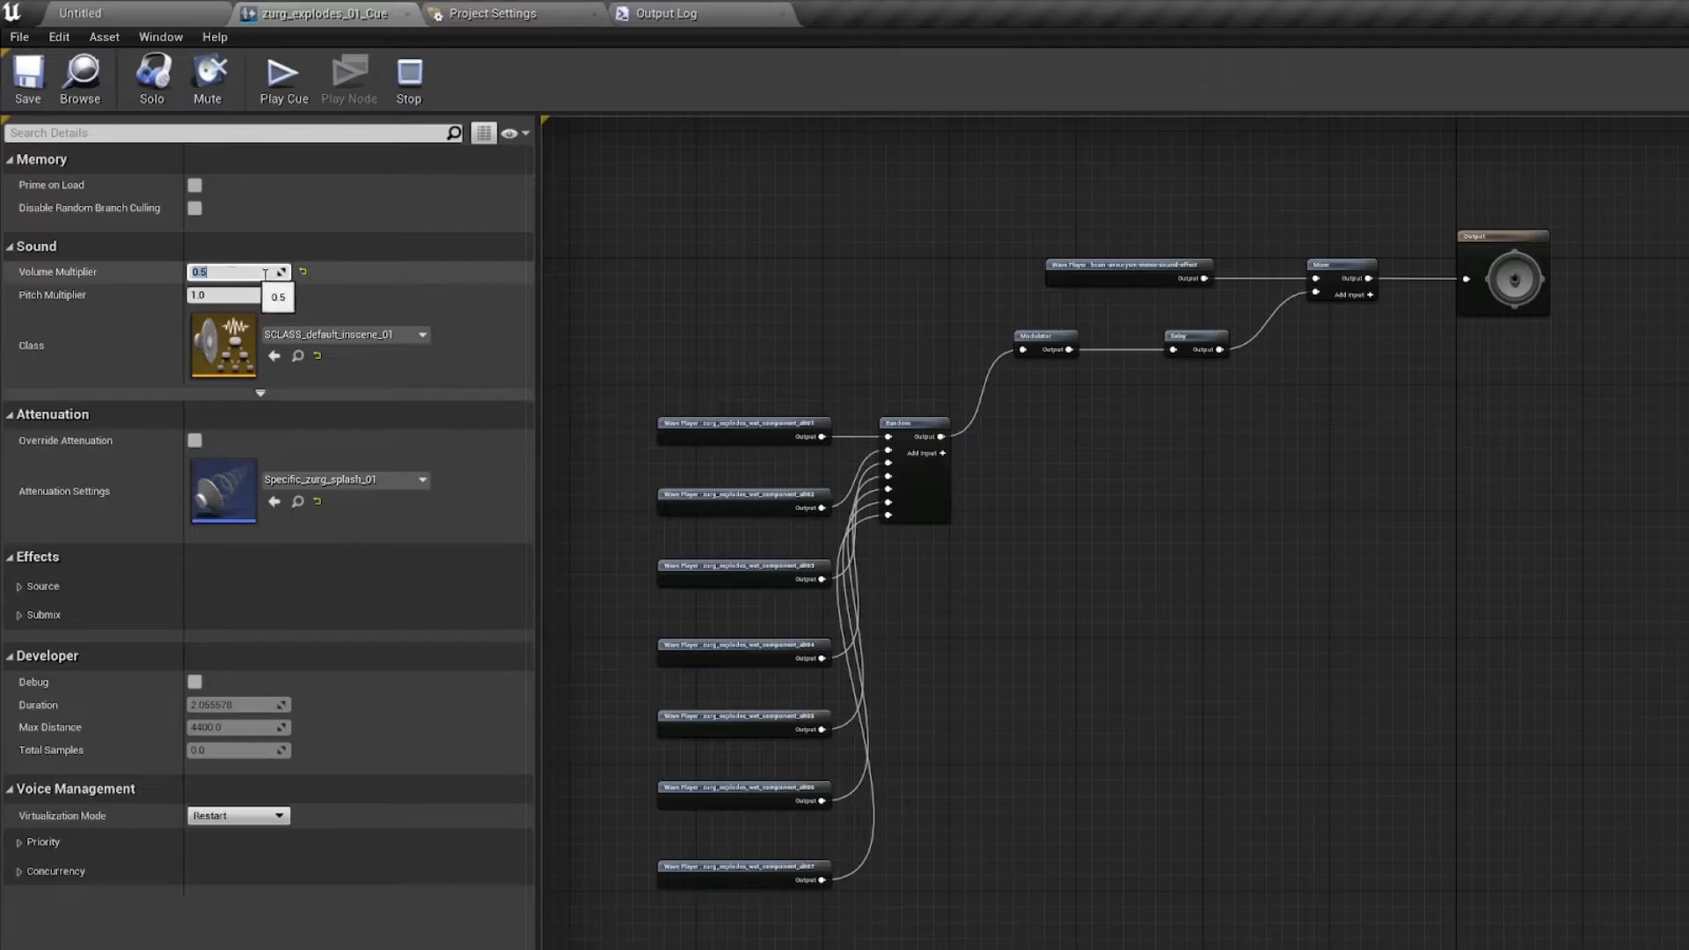
key(Return)
right_drag(766, 293, 704, 336)
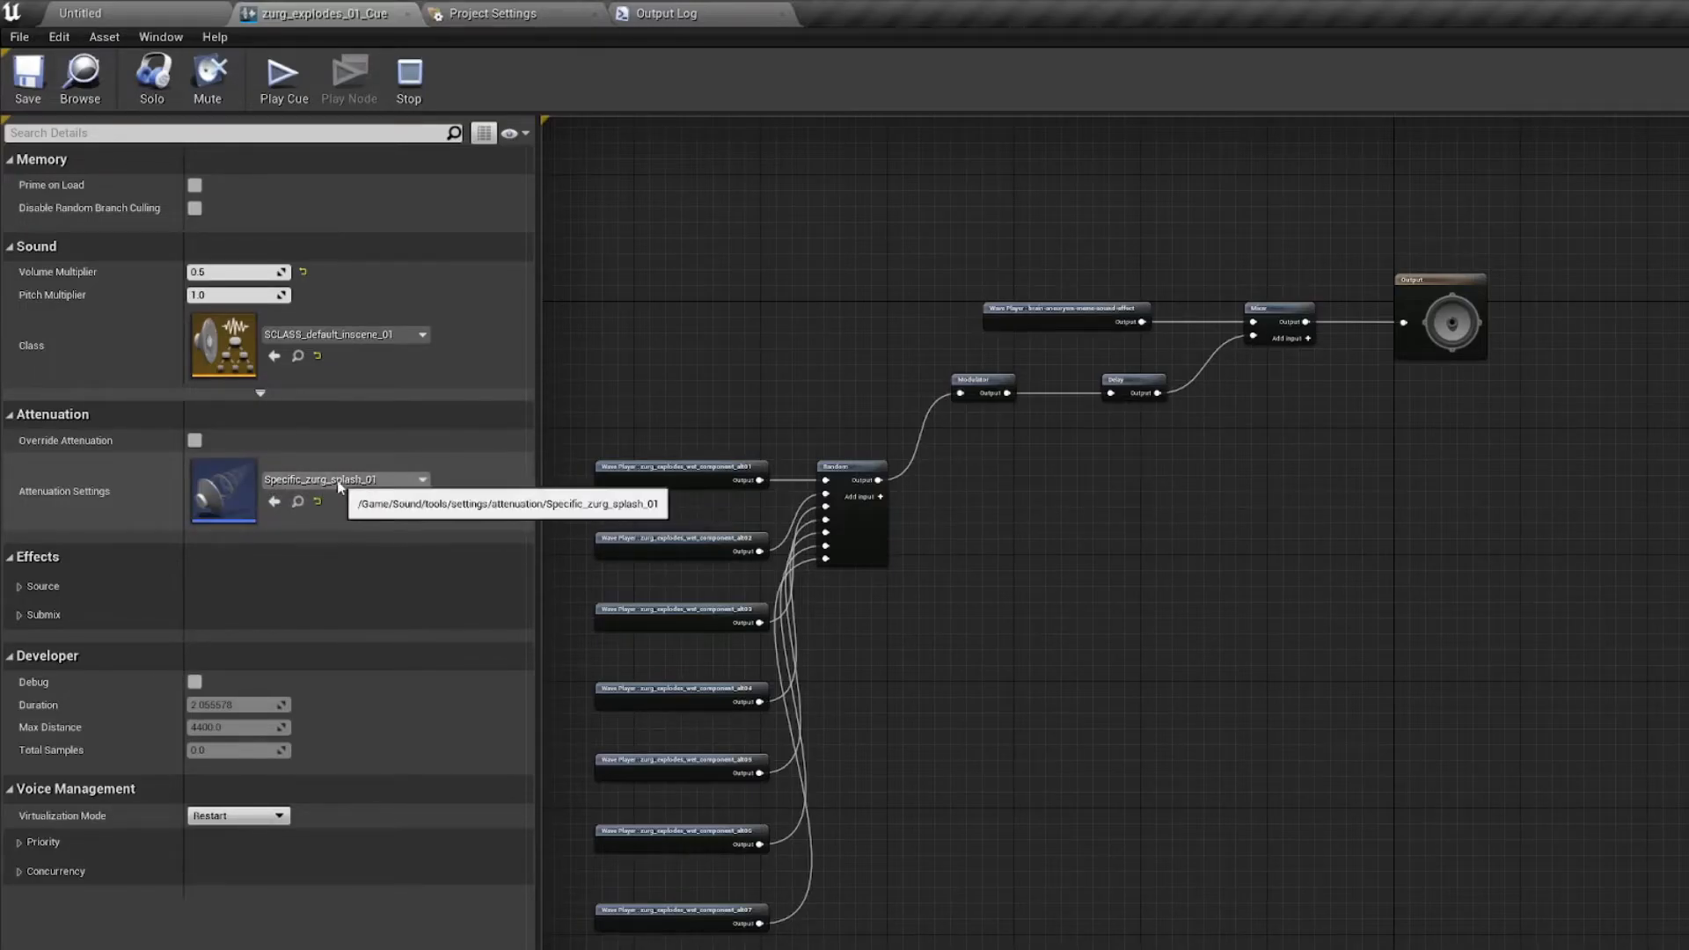
right_drag(630, 410, 675, 467)
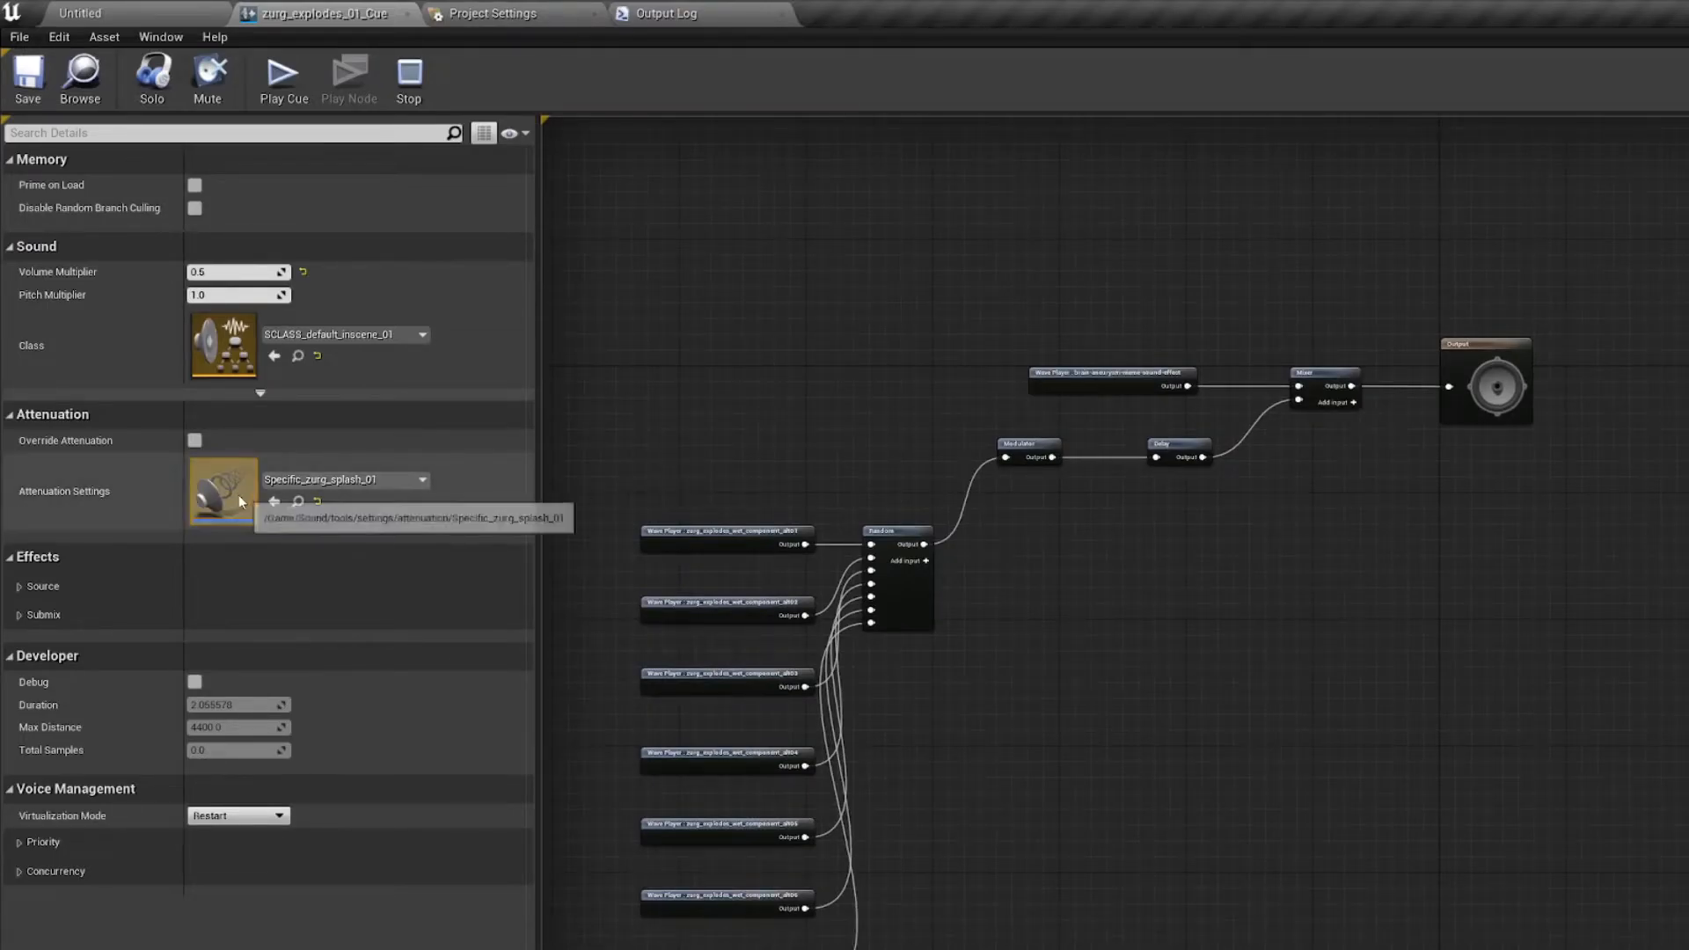
Step: Enable Override Attenuation to examine the volume, spatialization and occlusion options, and disable the override again
click(194, 441)
scroll(197, 423, down, 3)
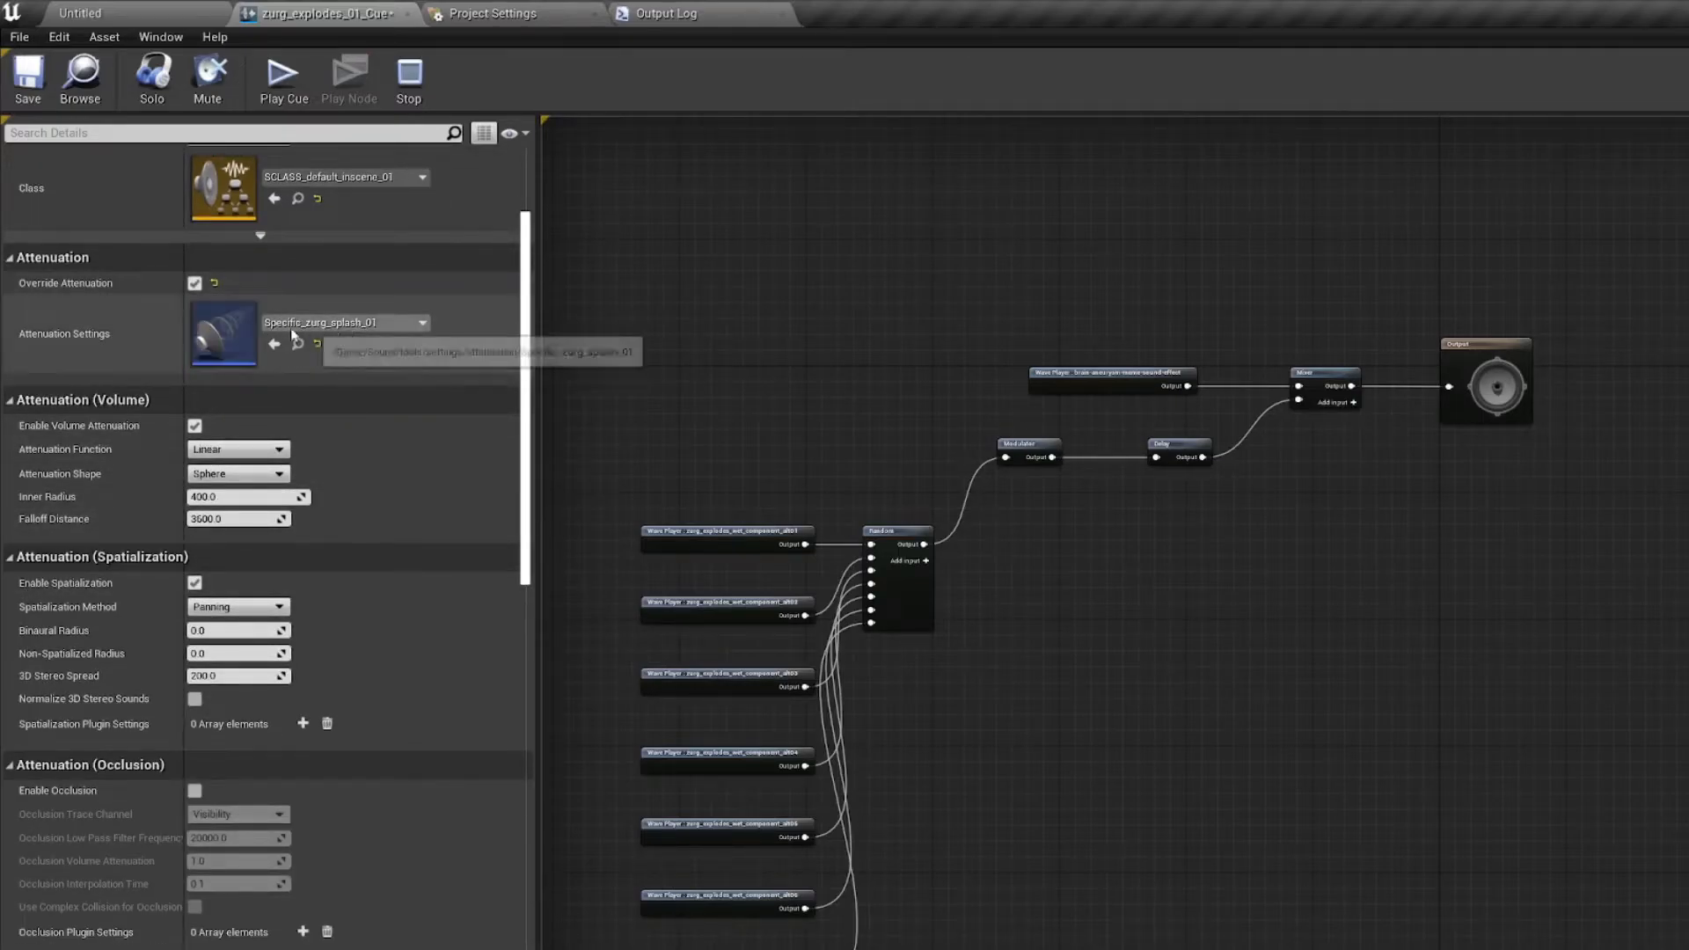
scroll(264, 528, down, 8)
scroll(202, 570, up, 10)
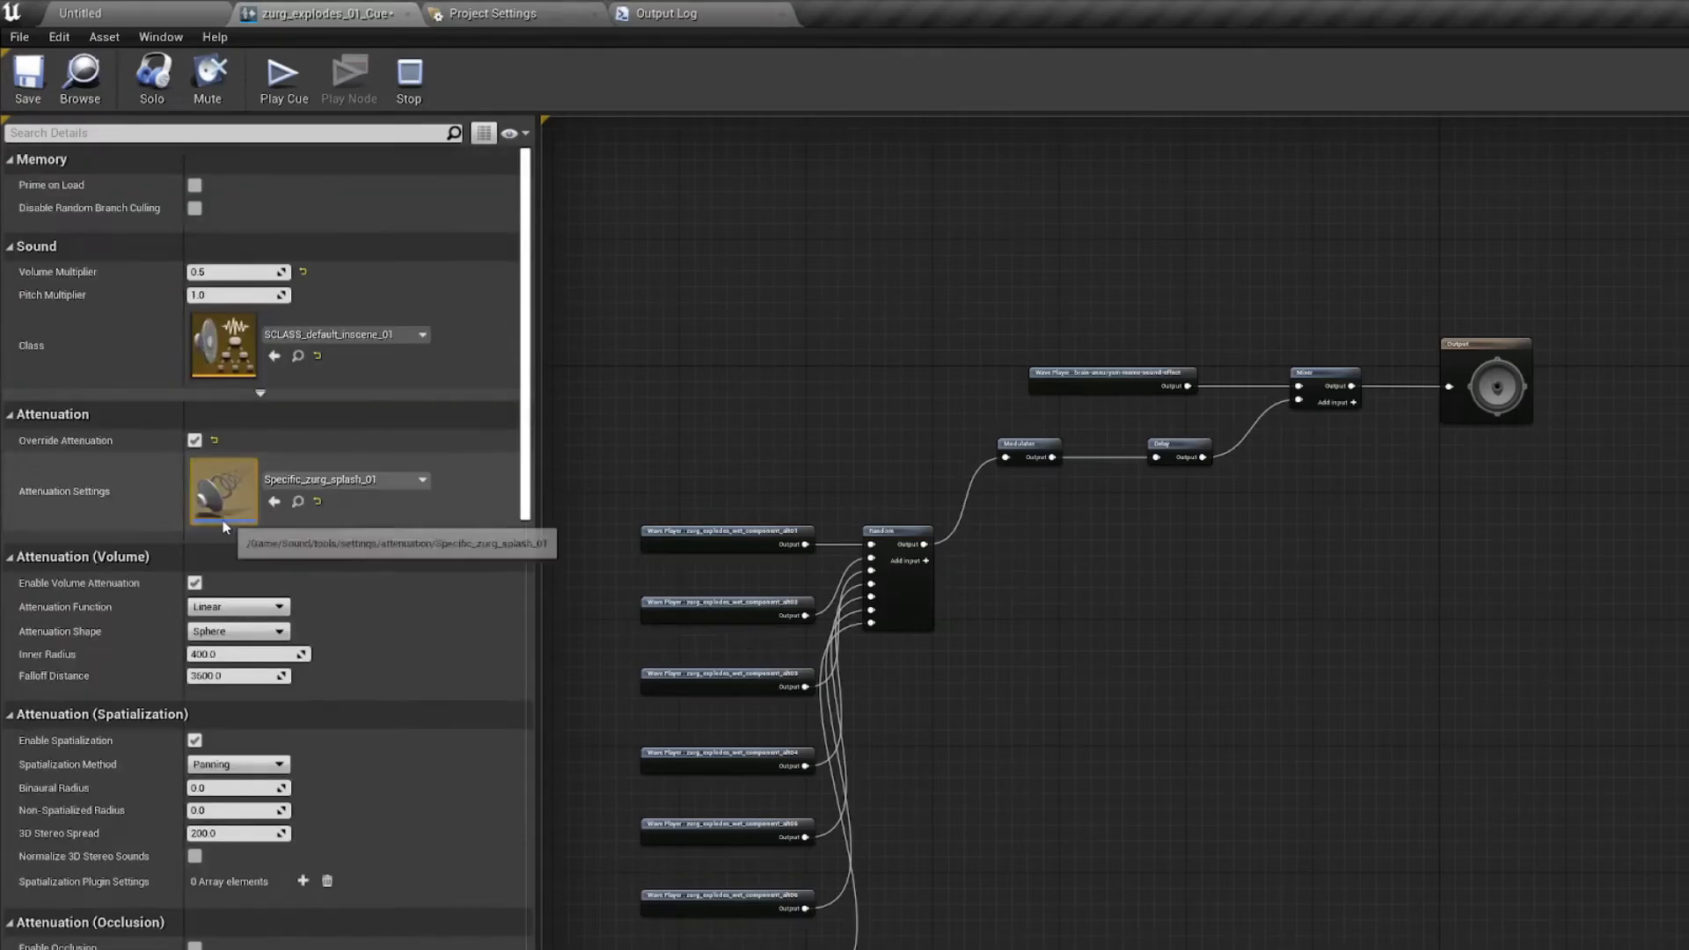
click(195, 440)
Step: Set the cue's Attenuation Settings to Generic_B12_signals and look through the other available attenuation assets
click(266, 476)
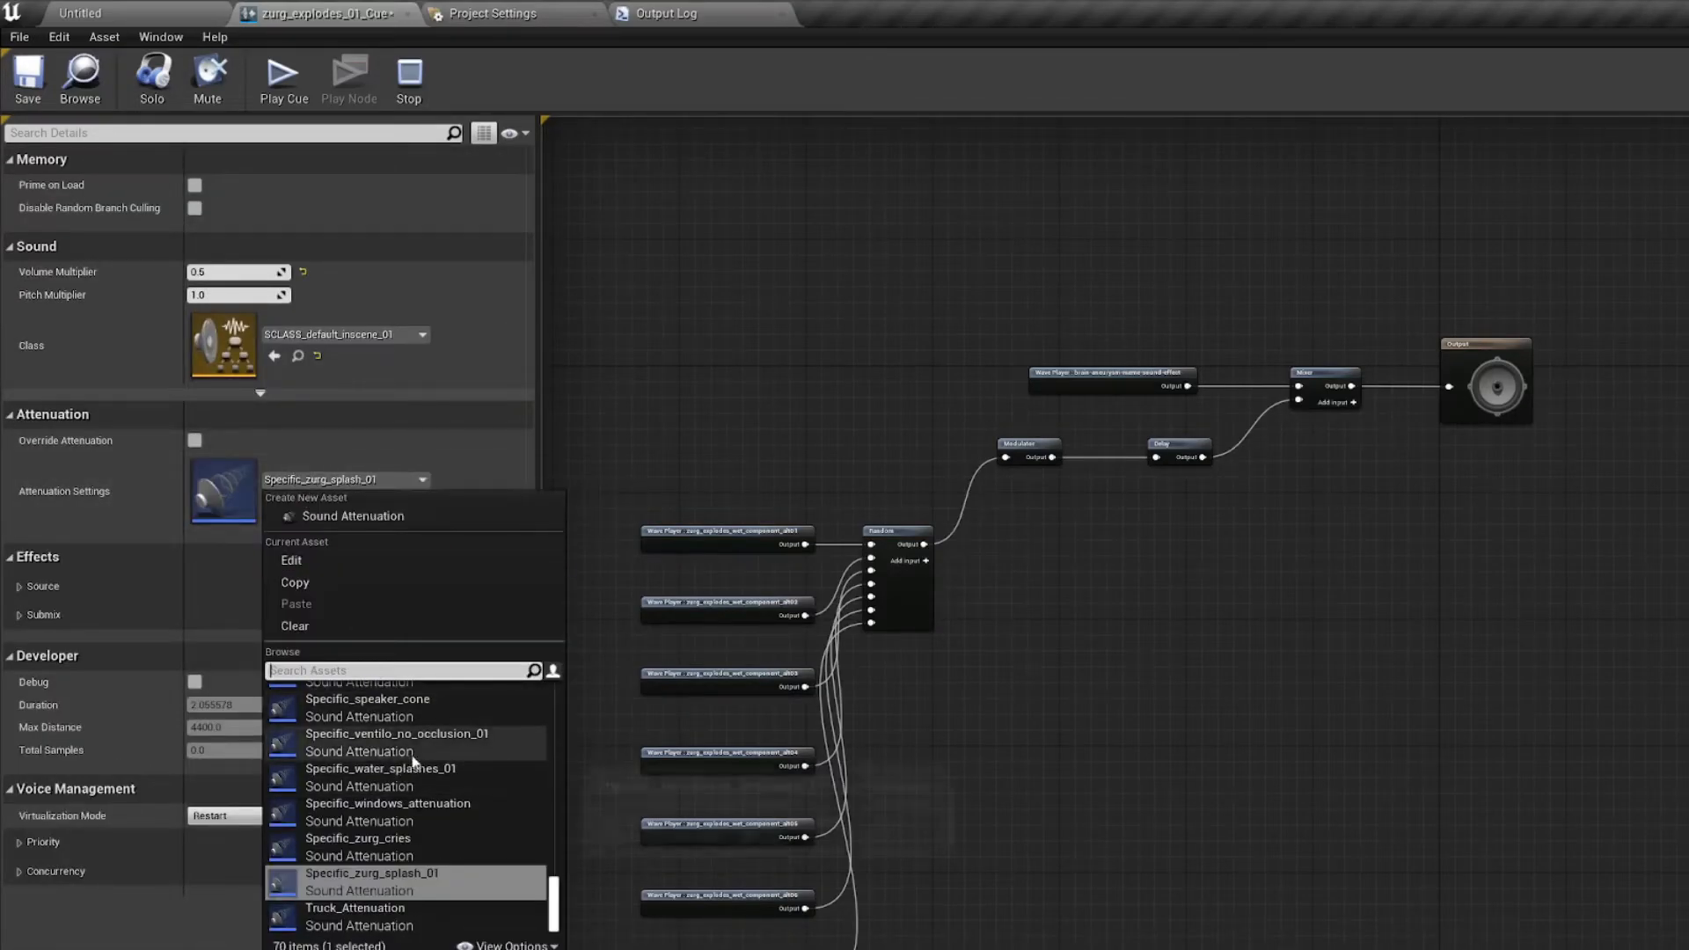
scroll(410, 805, up, 5)
scroll(410, 805, up, 10)
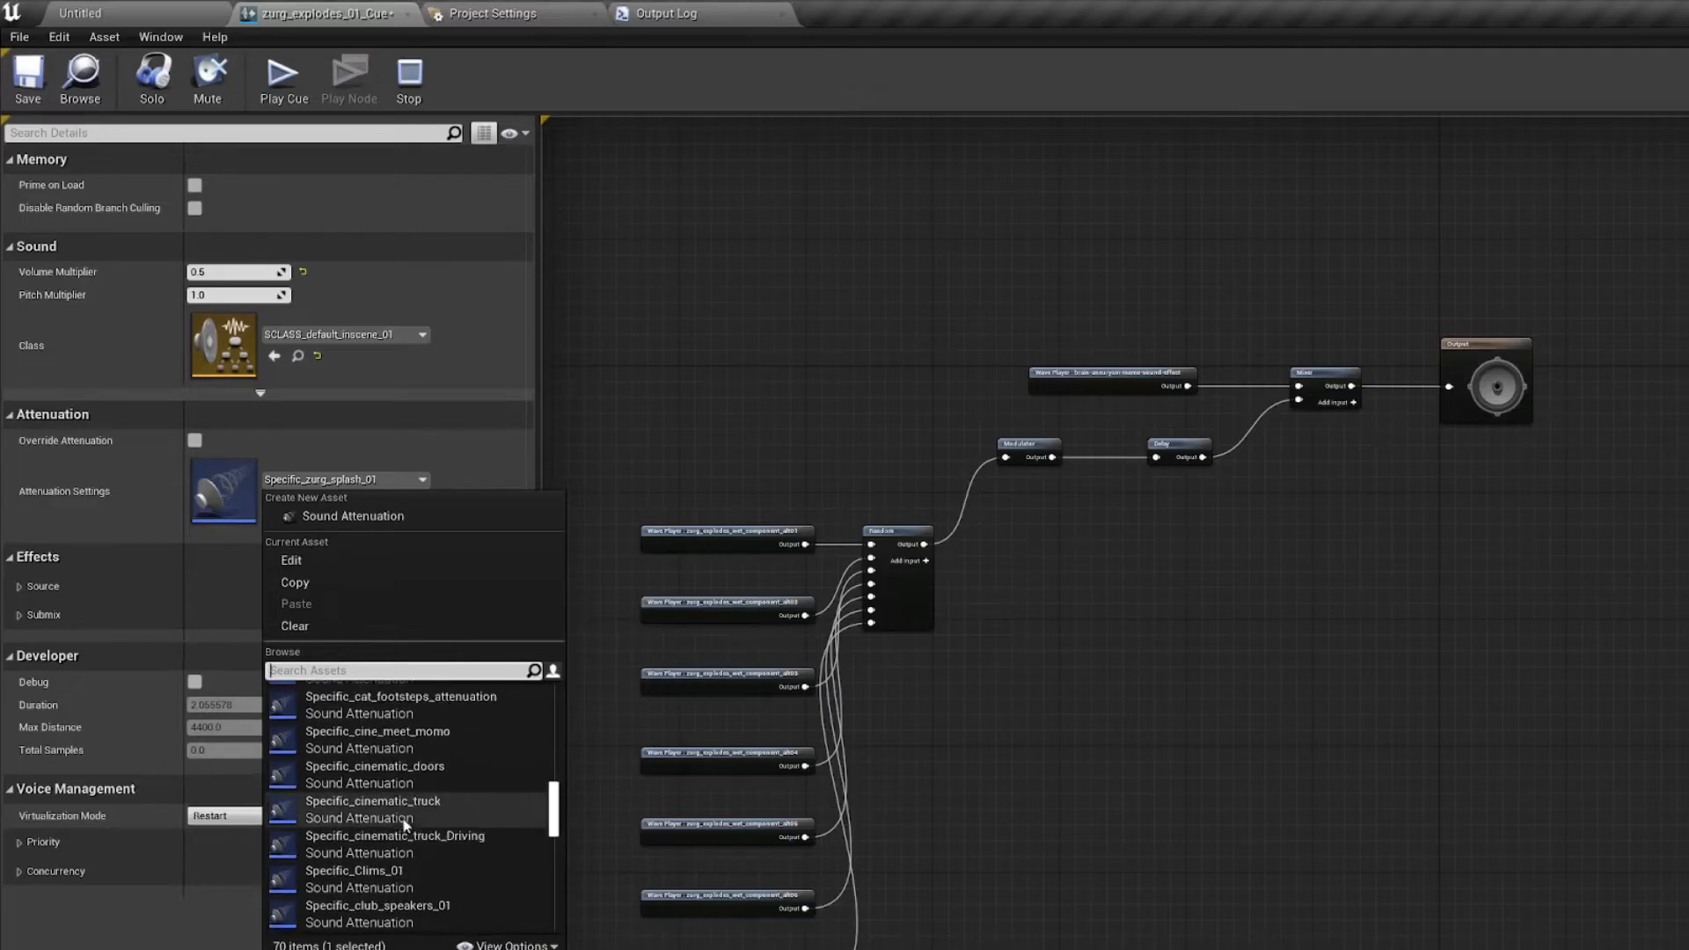
scroll(437, 784, up, 10)
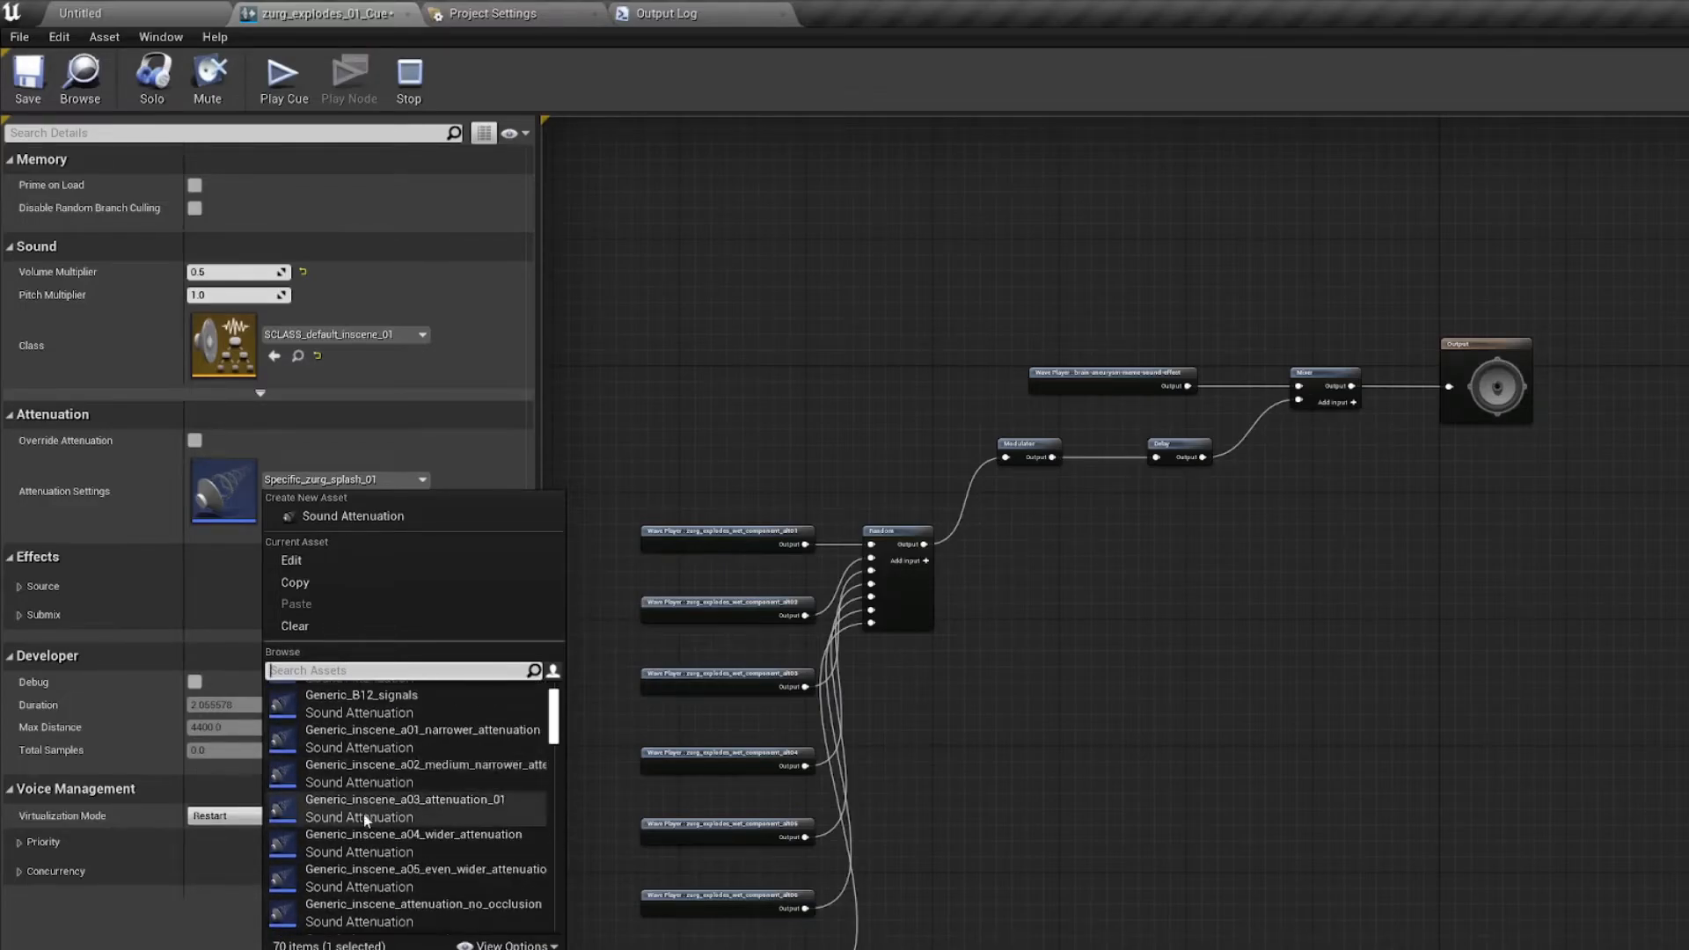
click(466, 762)
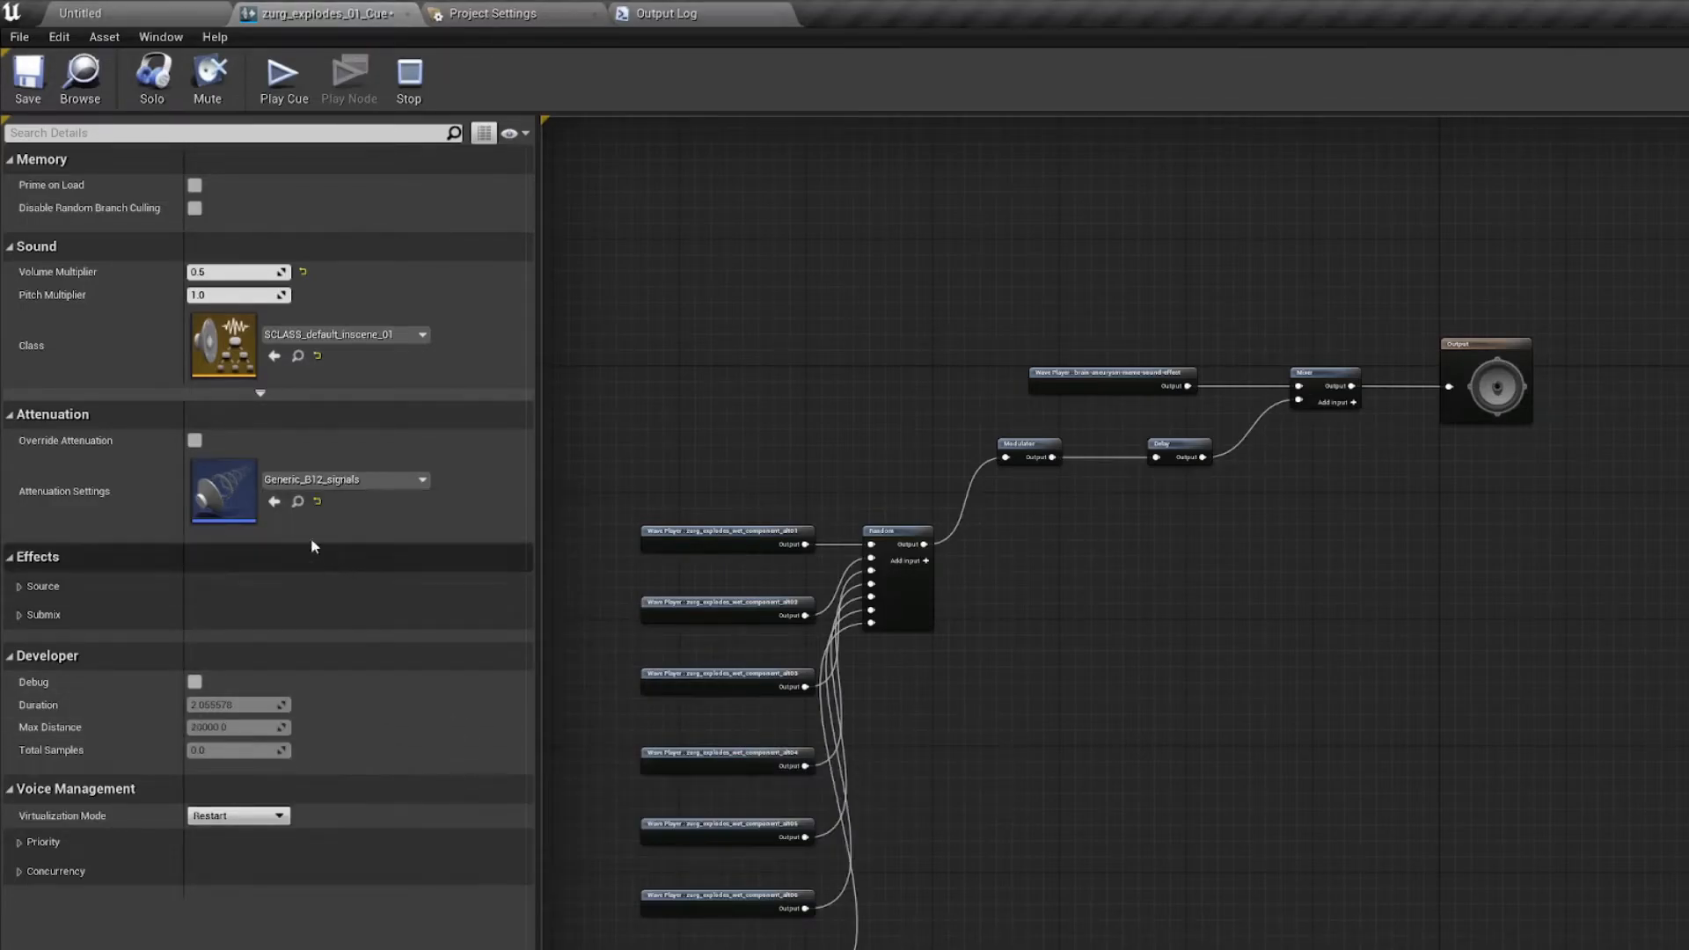
click(343, 479)
scroll(409, 774, down, 3)
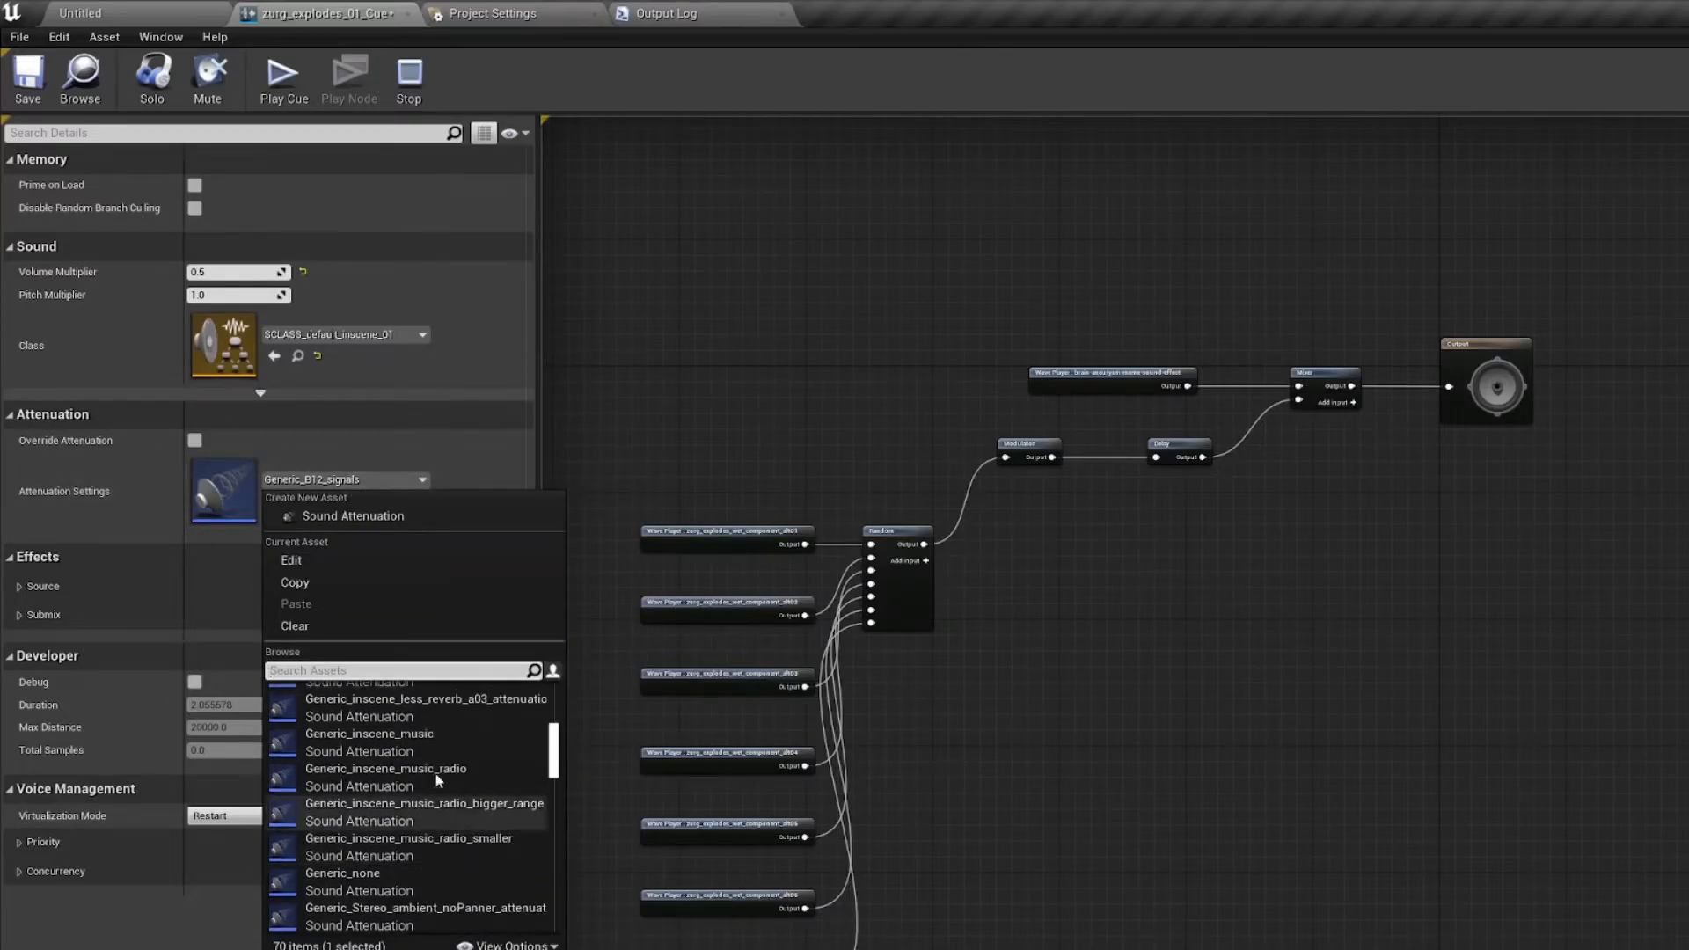
click(590, 478)
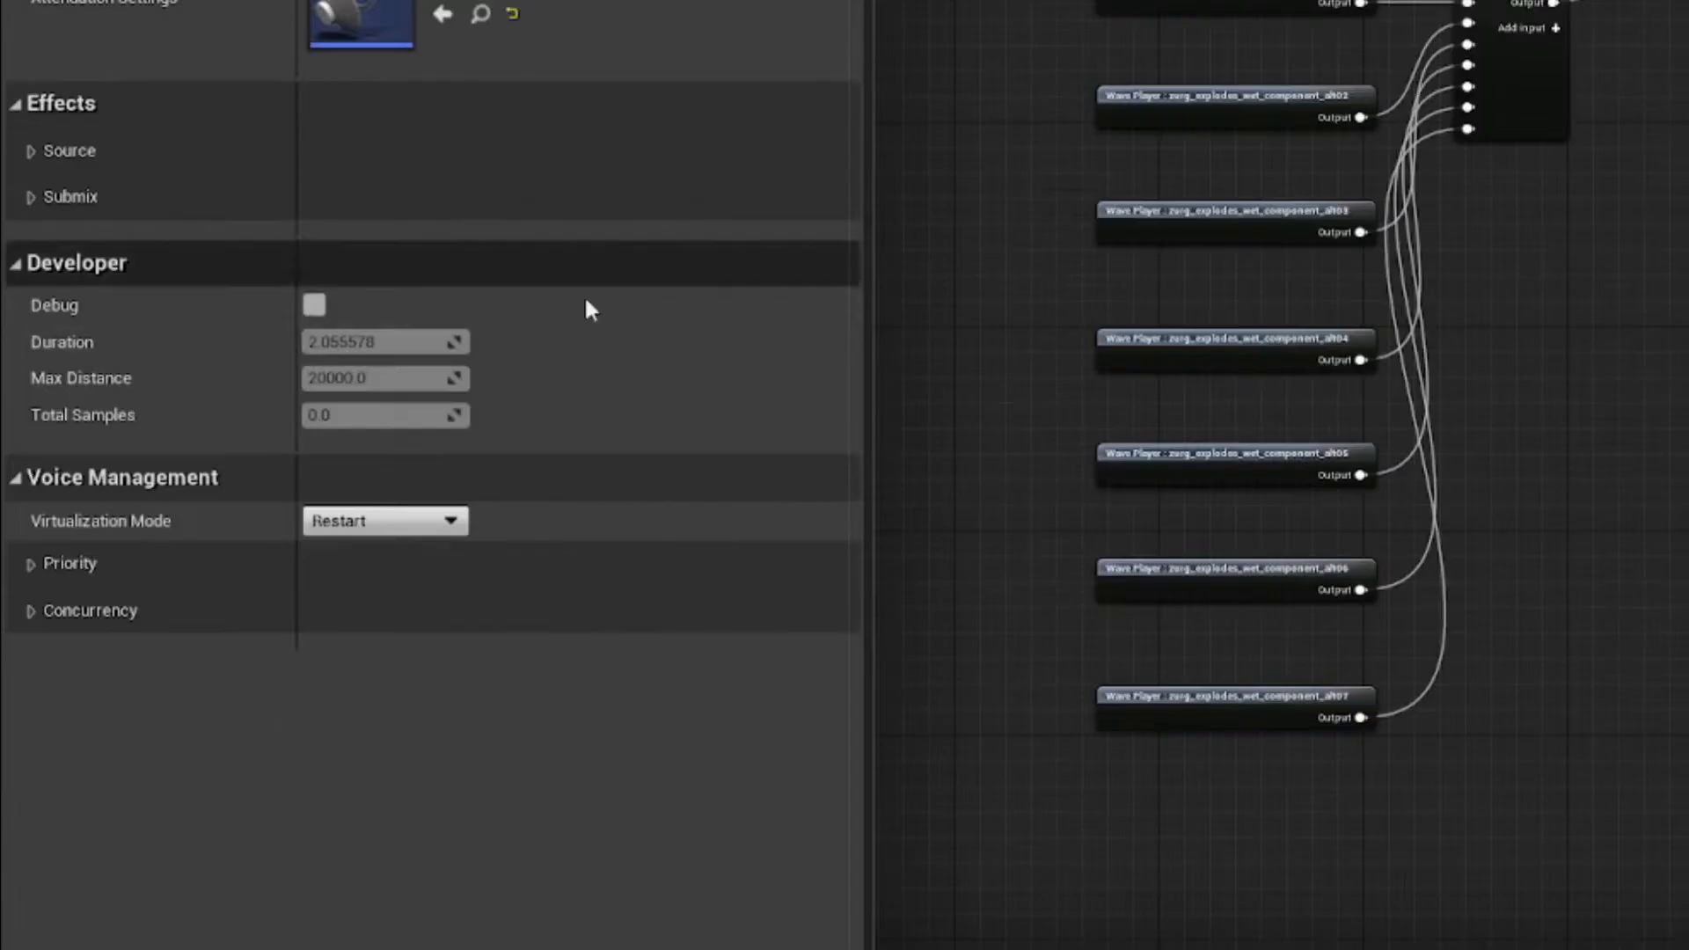
Step: Expand the cue's Concurrency Set and examine the sound concurrency assets available for its first element, keeping SCONC_zurgs_cries
click(26, 873)
click(33, 692)
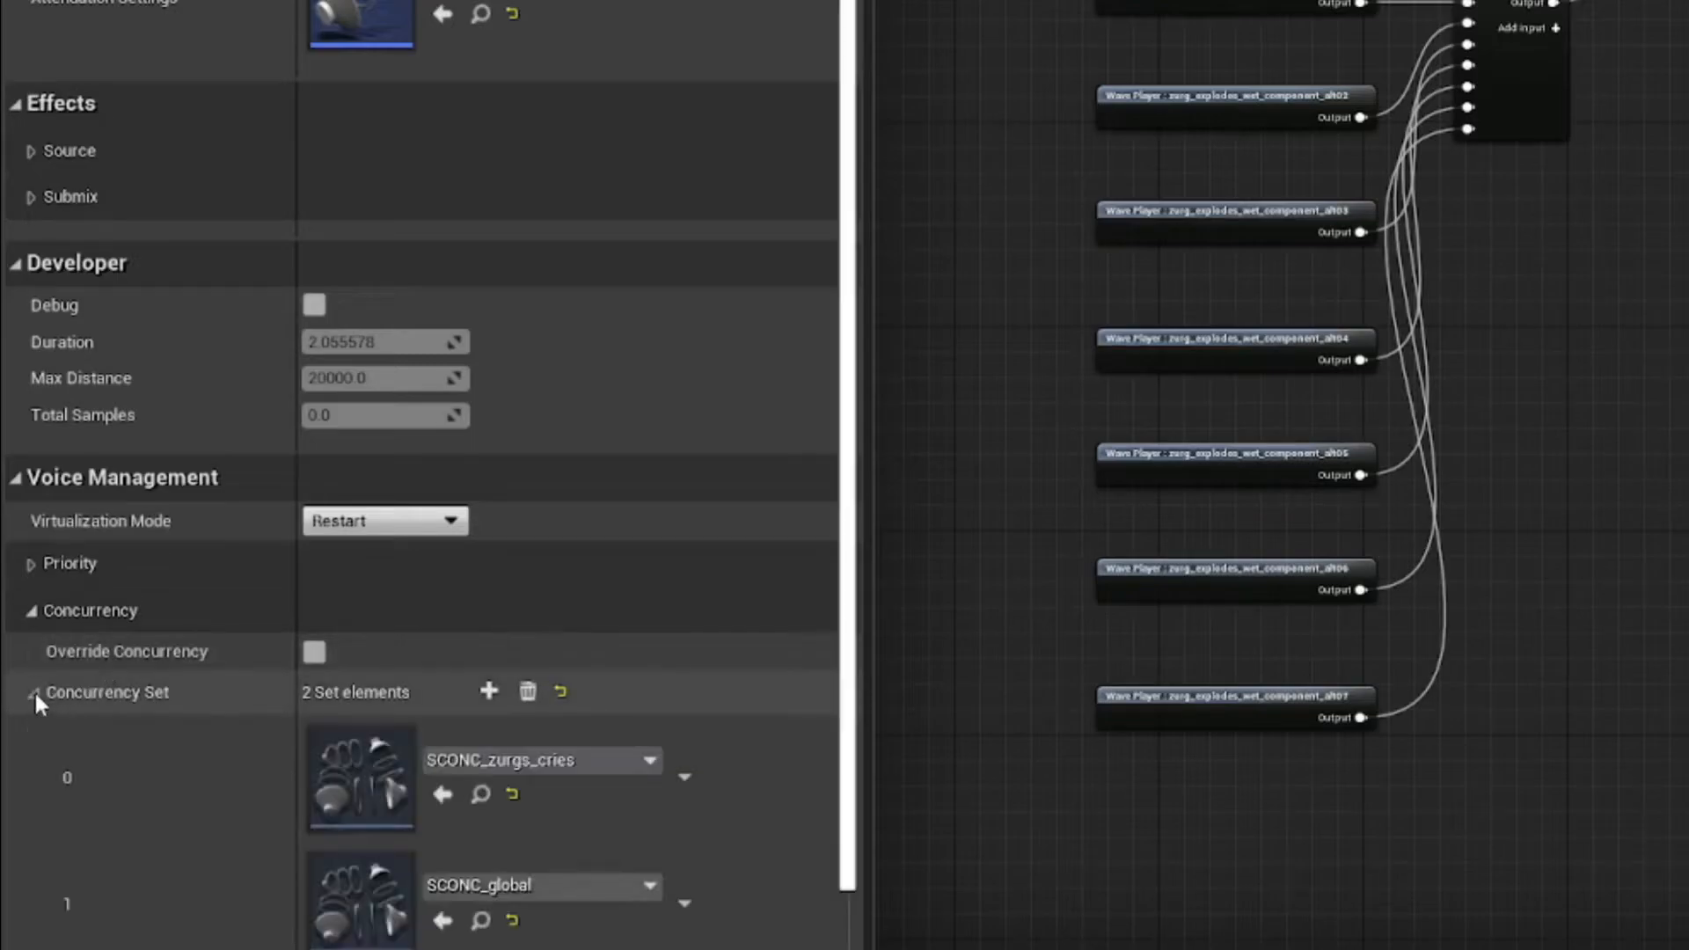
scroll(266, 660, down, 1)
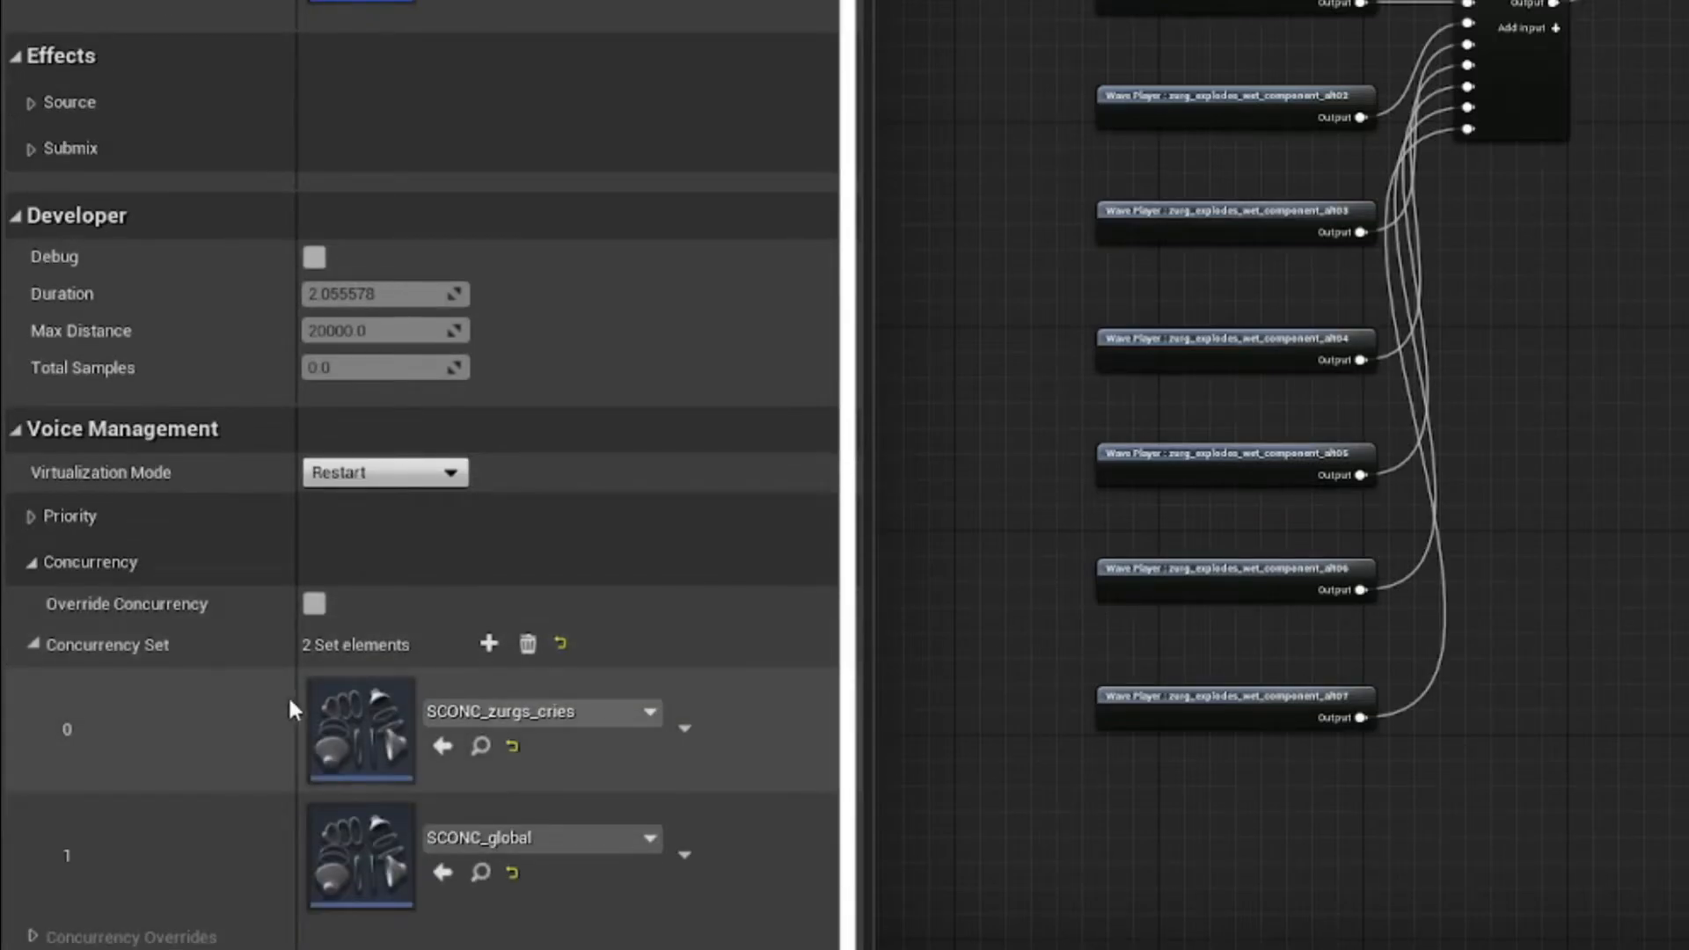
click(540, 714)
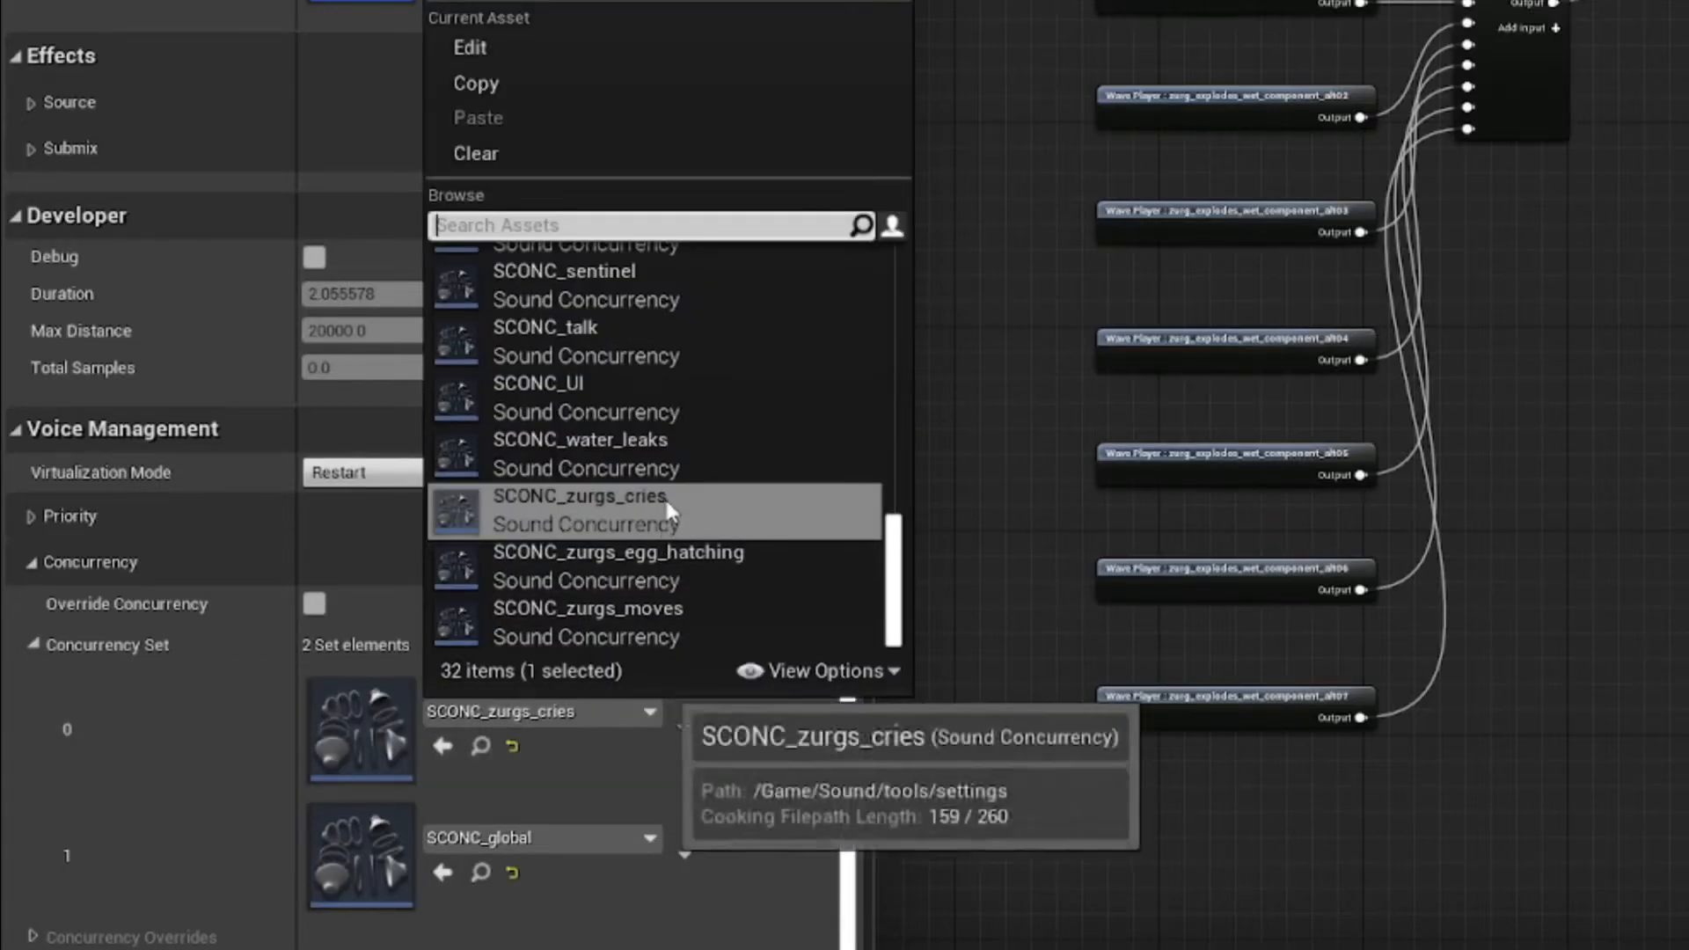
click(1559, 519)
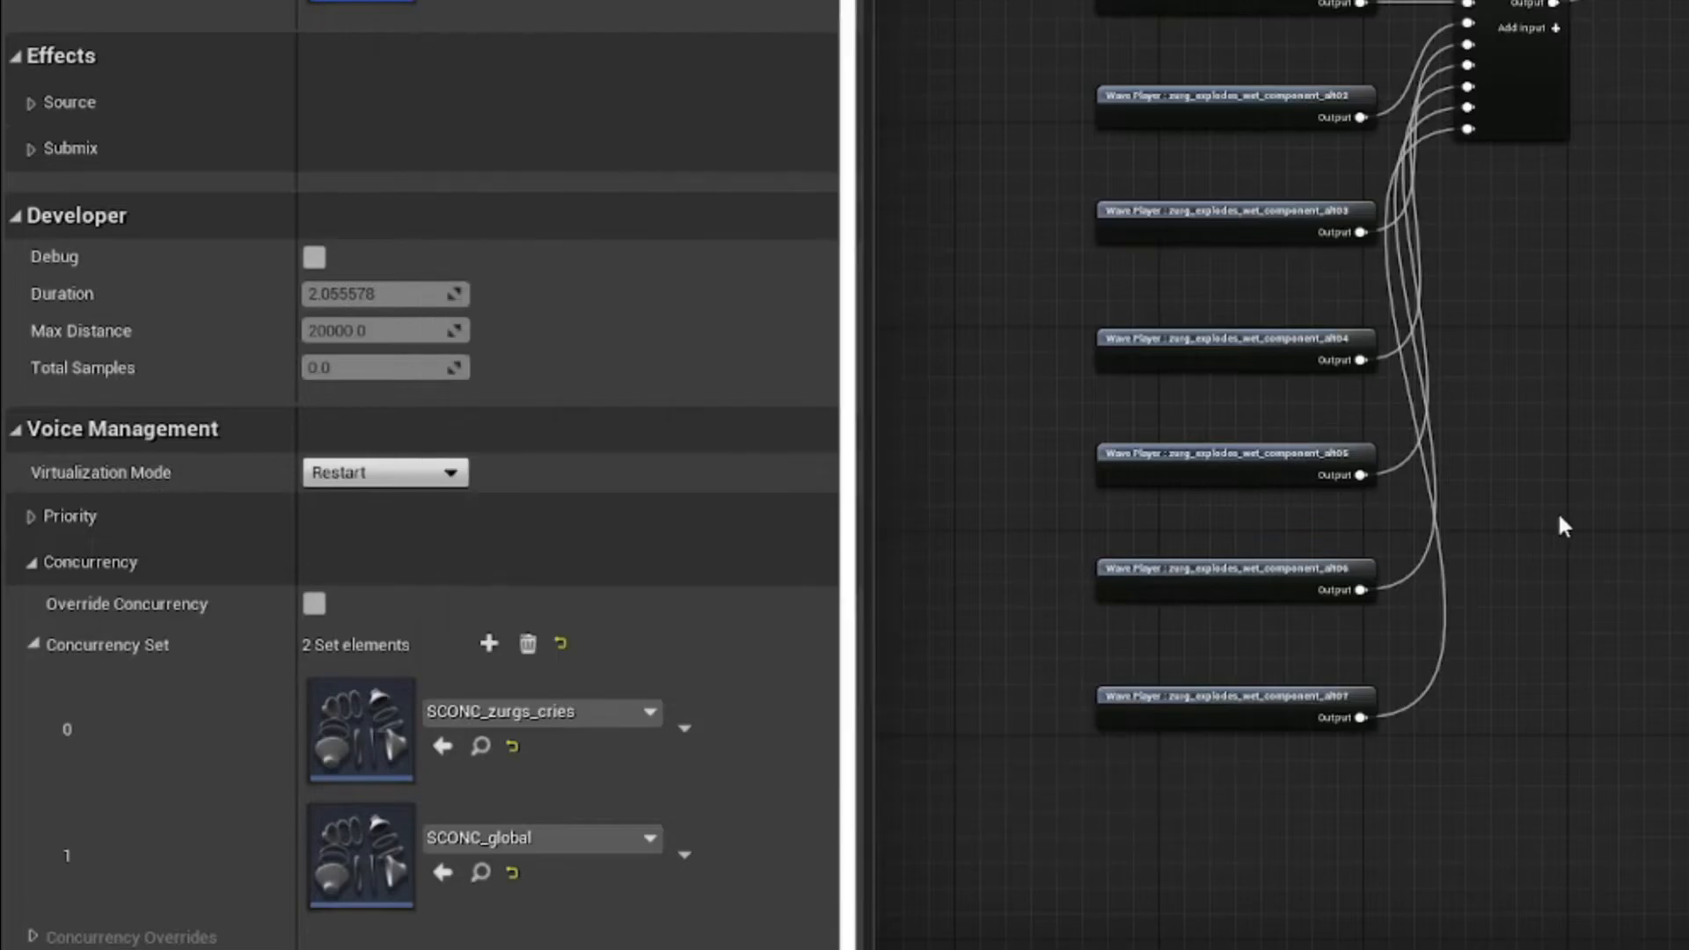
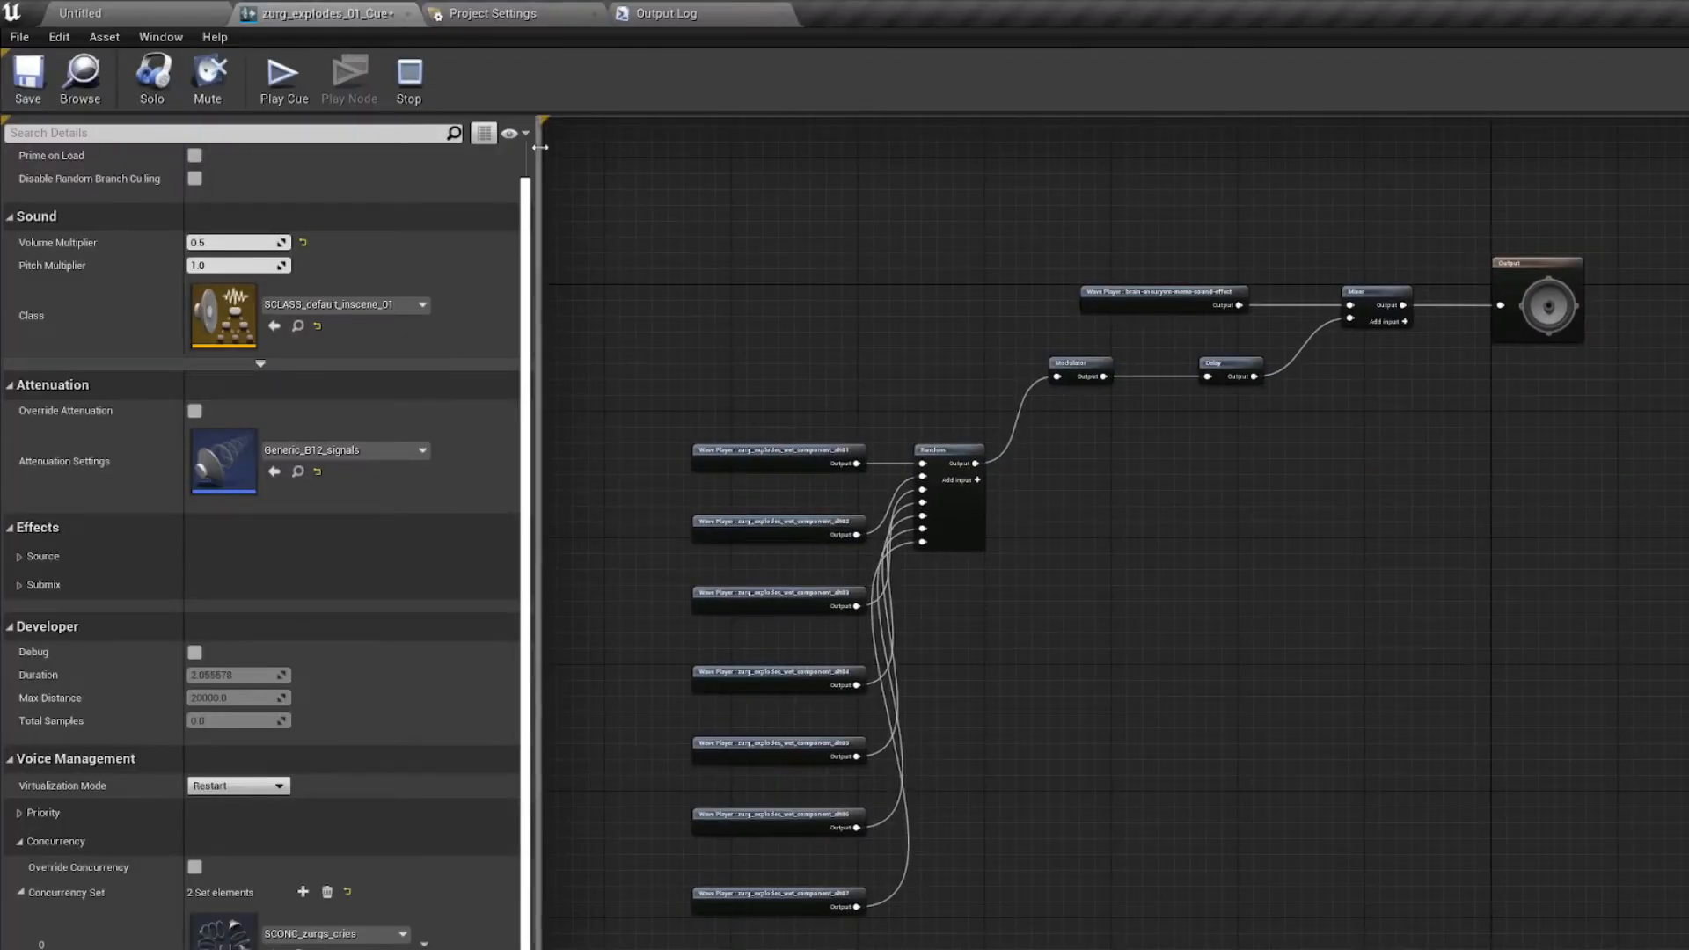
Step: Inspect the brain-aneurysm sound wave stored in the _CustomSounds/BrainA folder
click(132, 12)
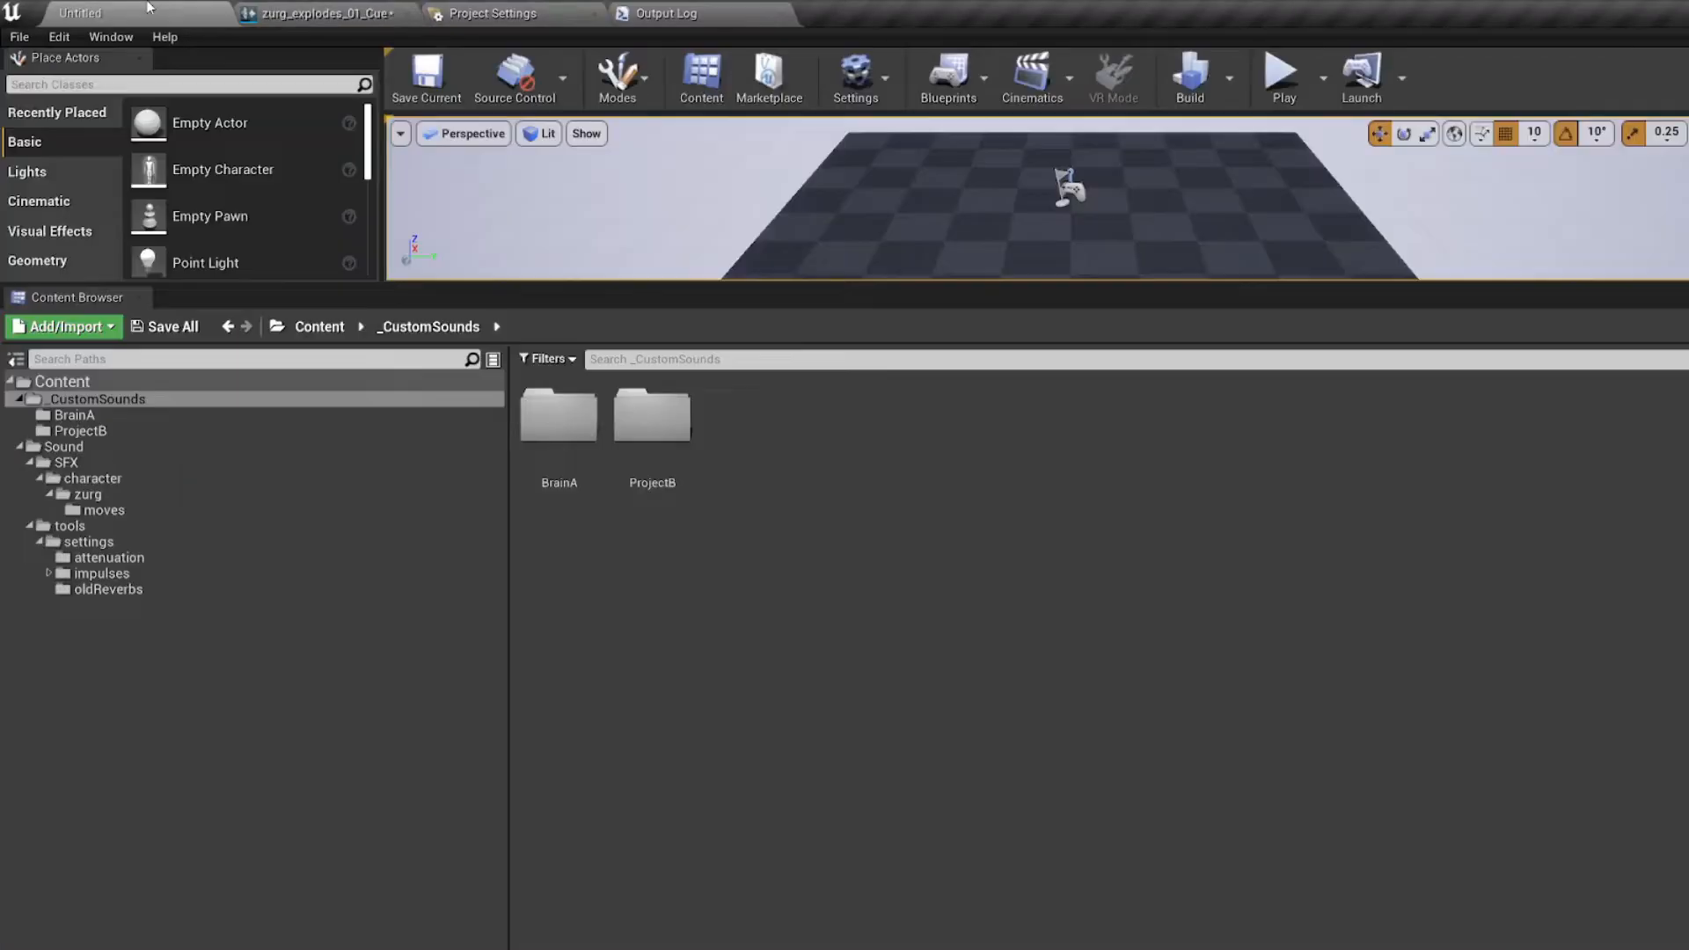
click(118, 418)
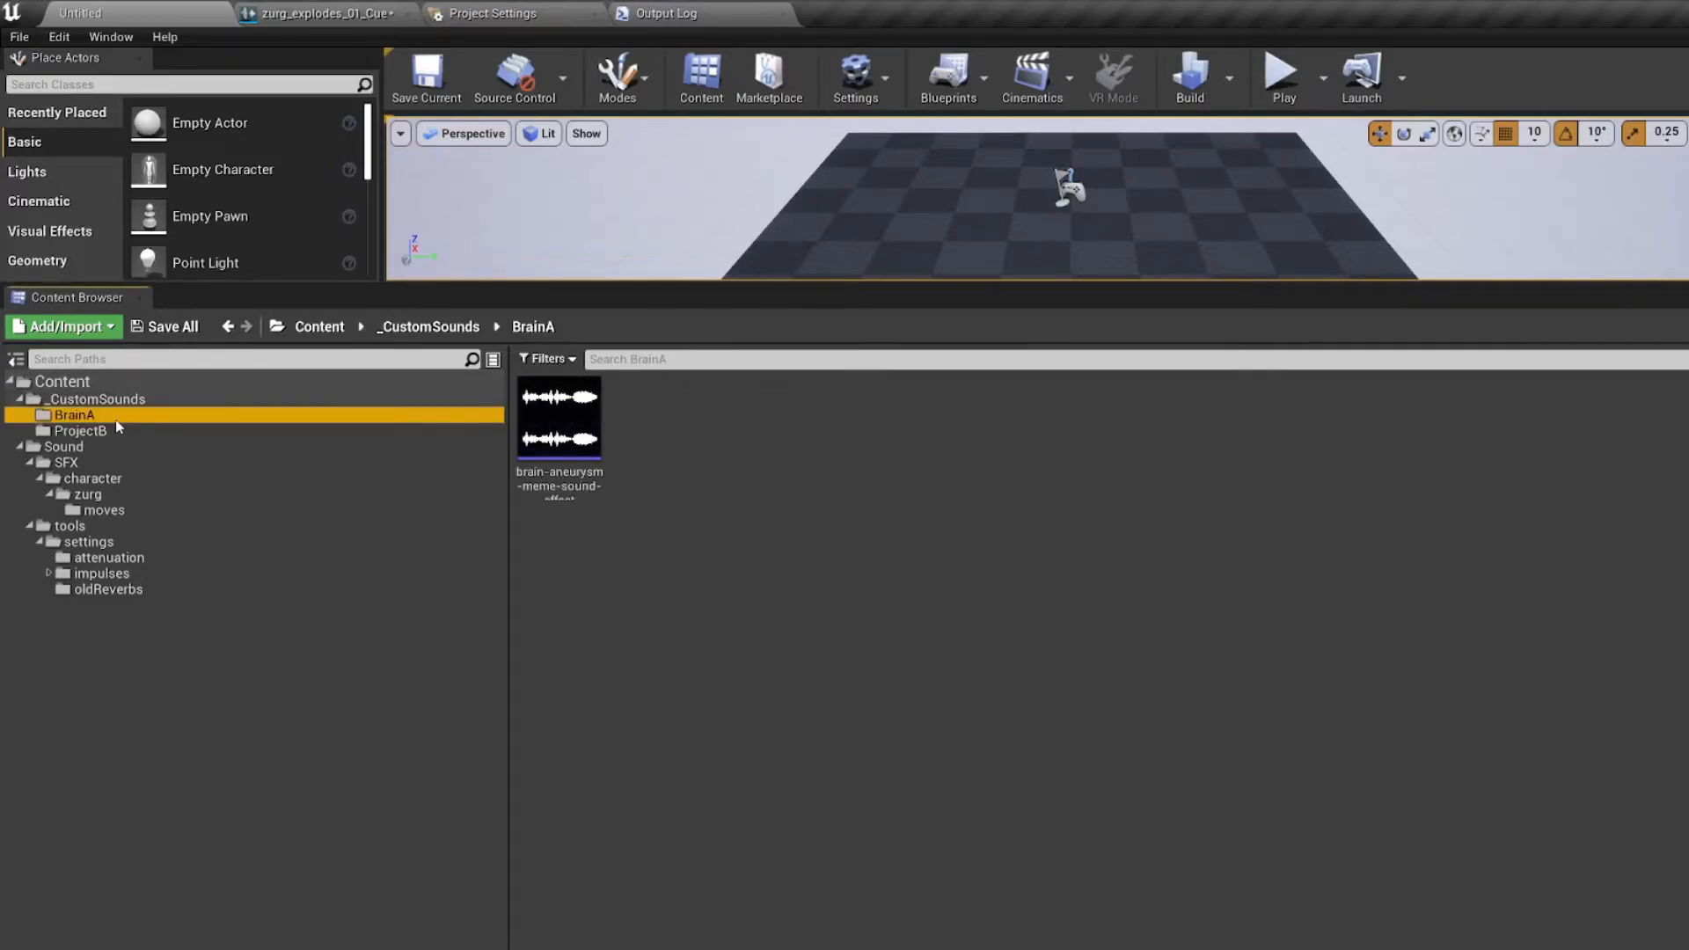
click(569, 490)
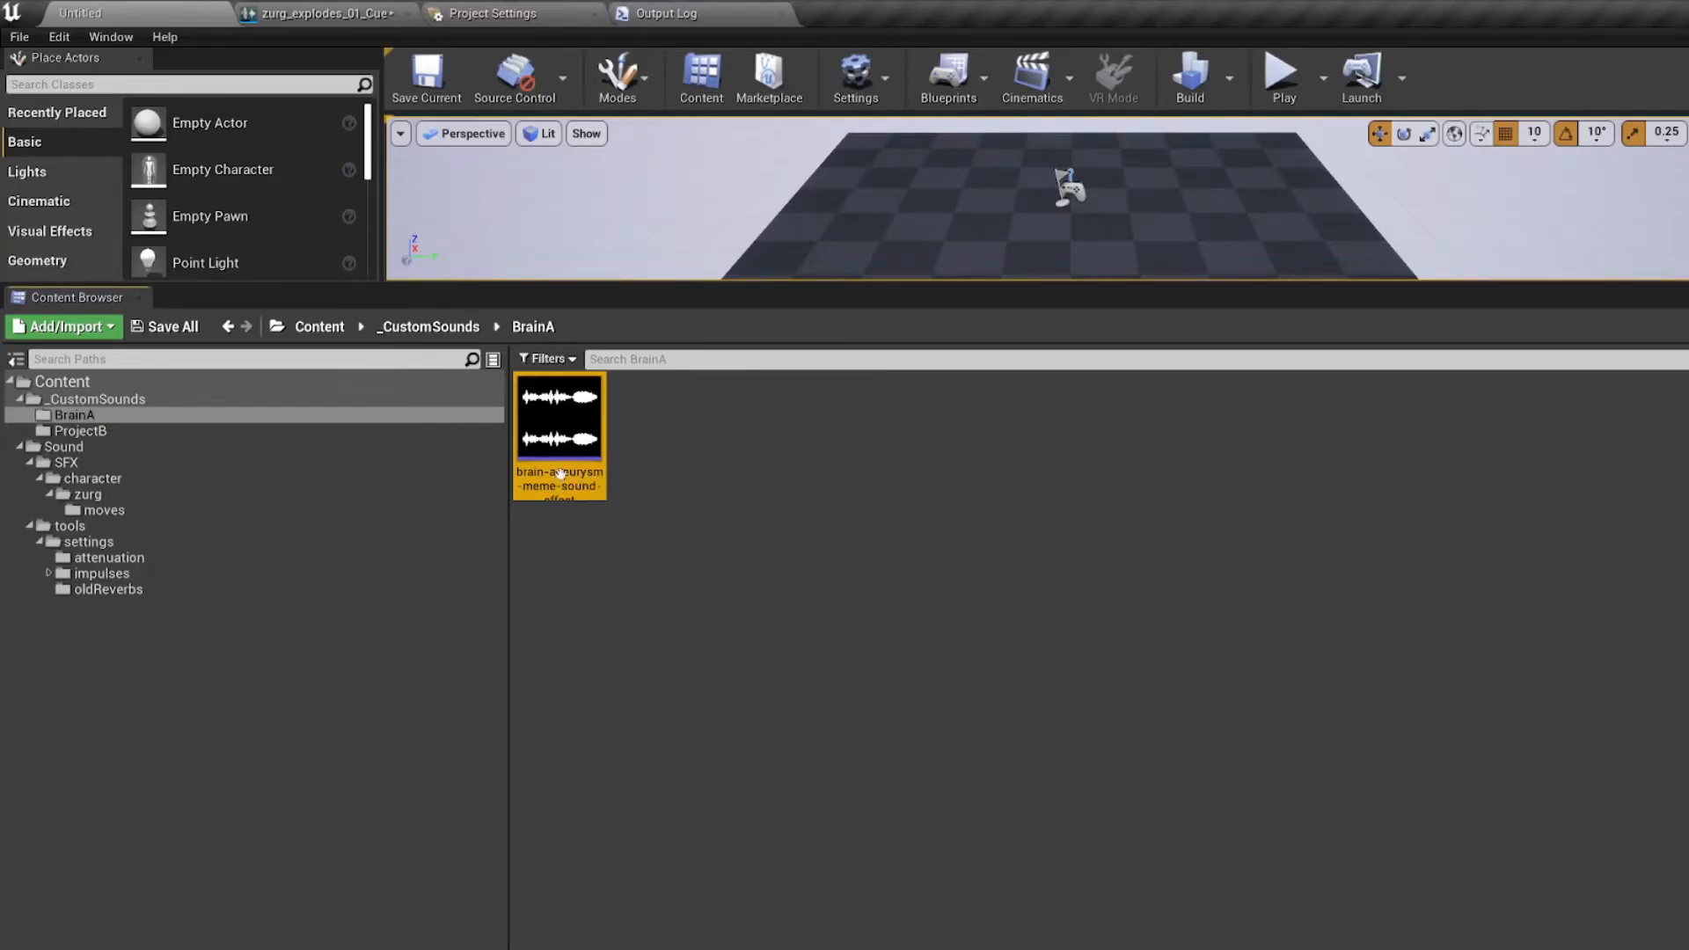
Step: Import the brain-aneurysm-meme-sound-effect audio file into the zurg/moves folder
click(253, 514)
mouse_move(655, 431)
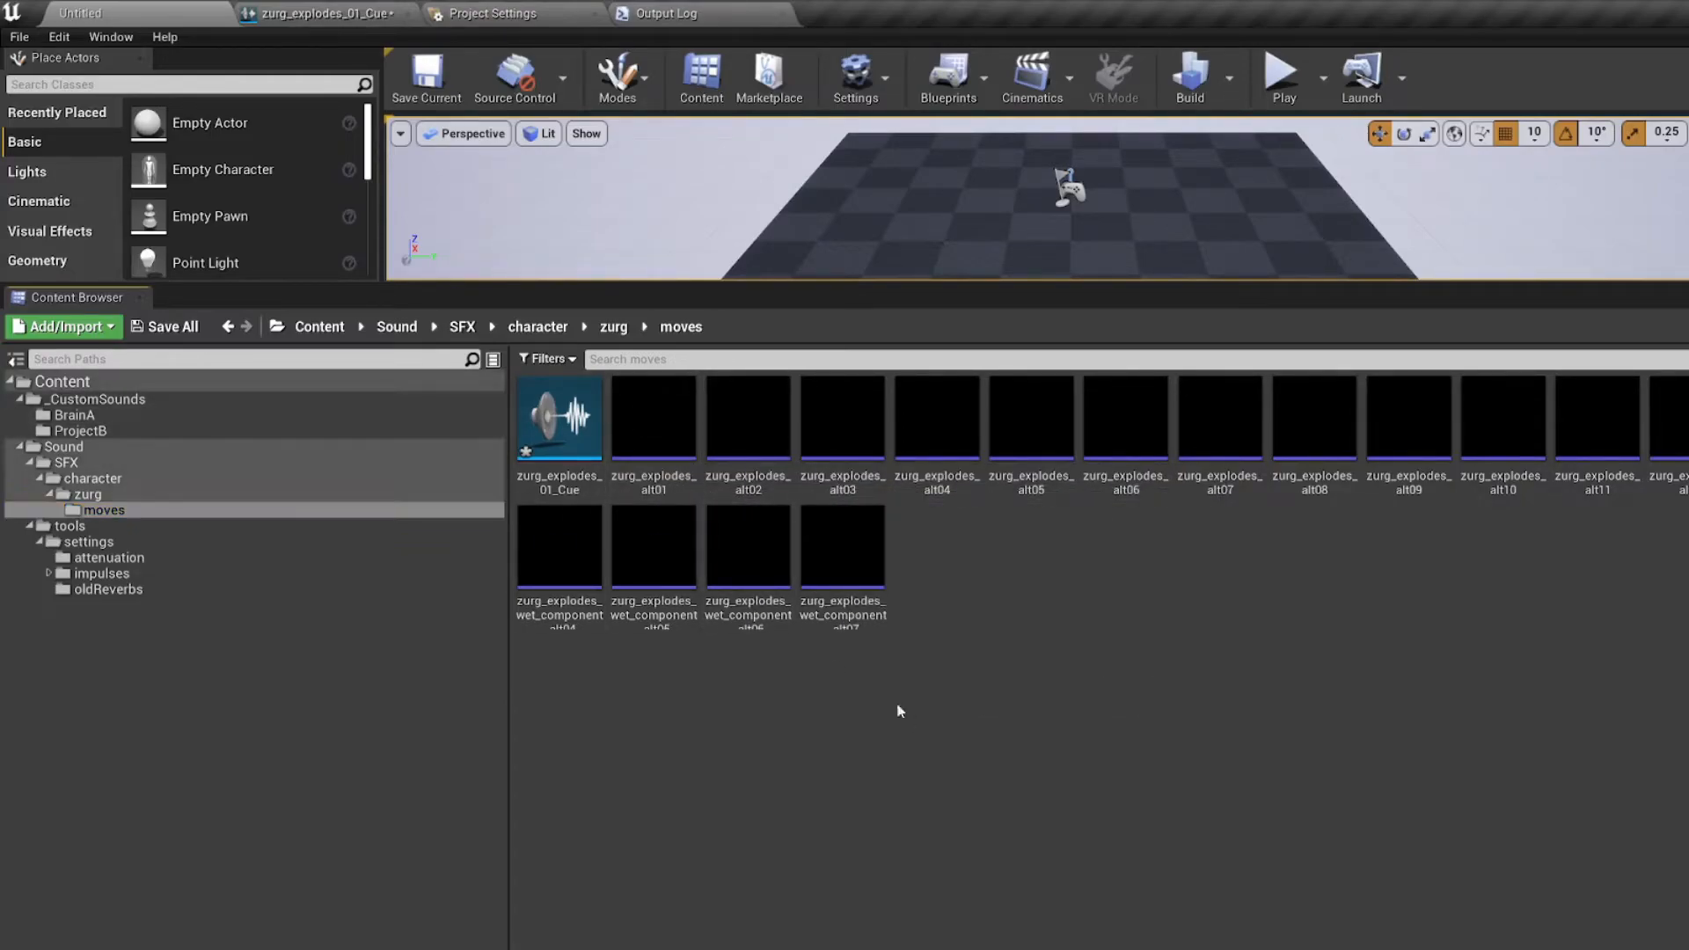
click(64, 326)
click(132, 436)
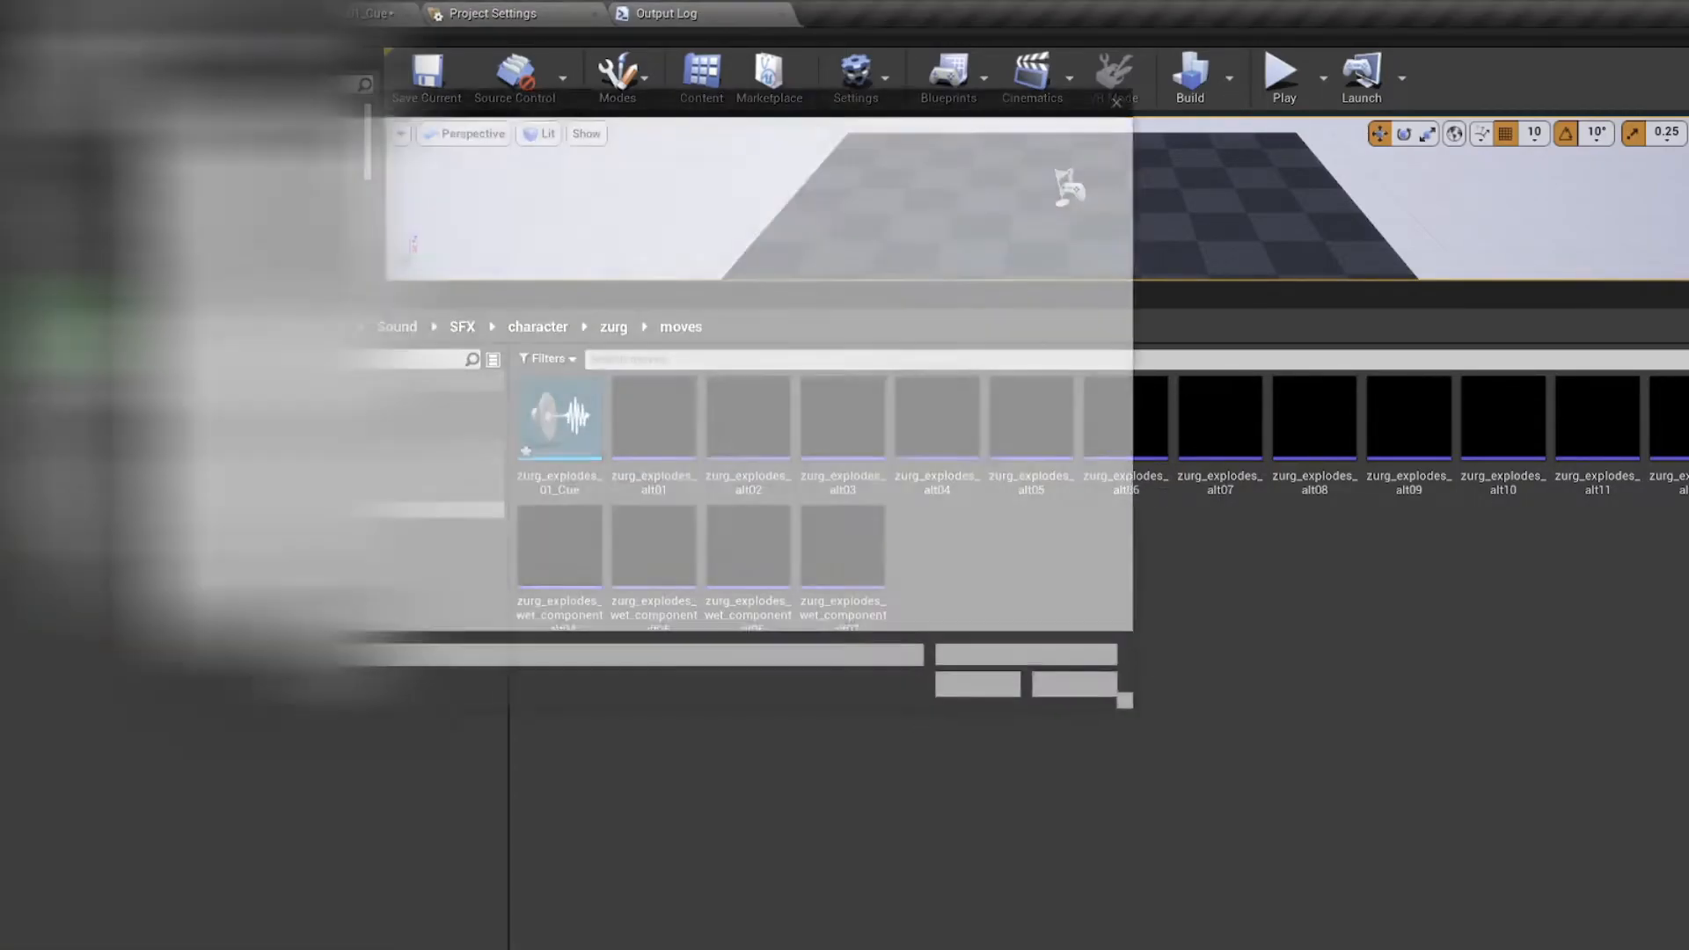
double_click(452, 249)
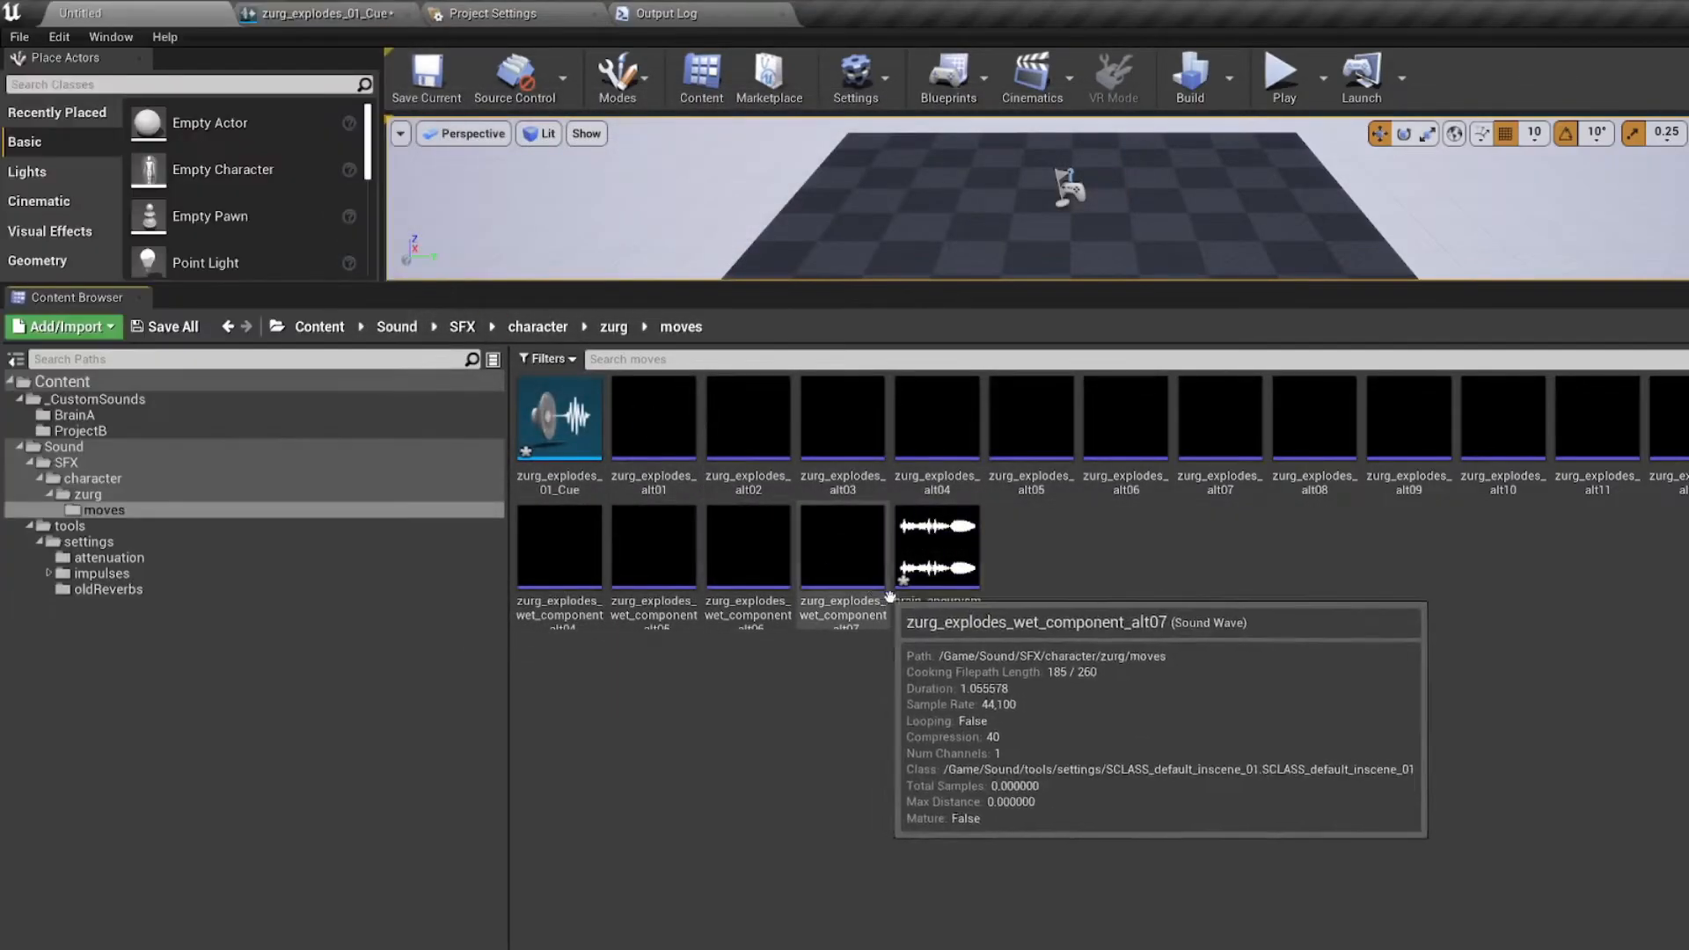
click(959, 622)
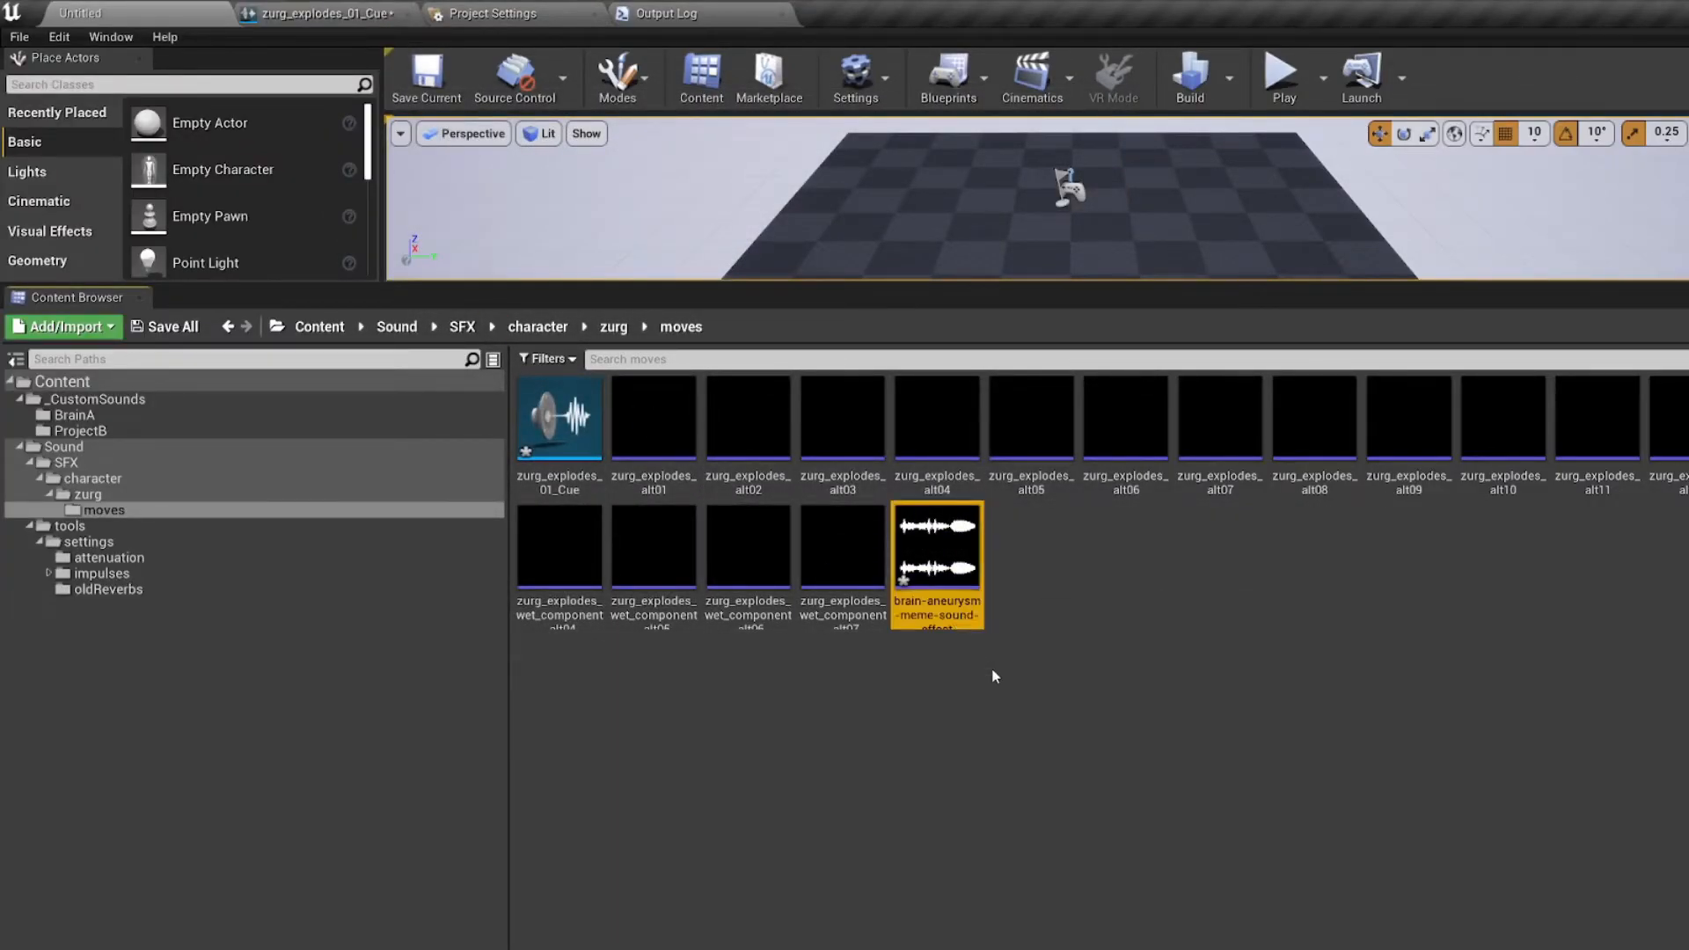
Step: Duplicate the imported brain-aneurysm sound wave, glance at the cue graph, and reload the moves folder
key(ctrl+w)
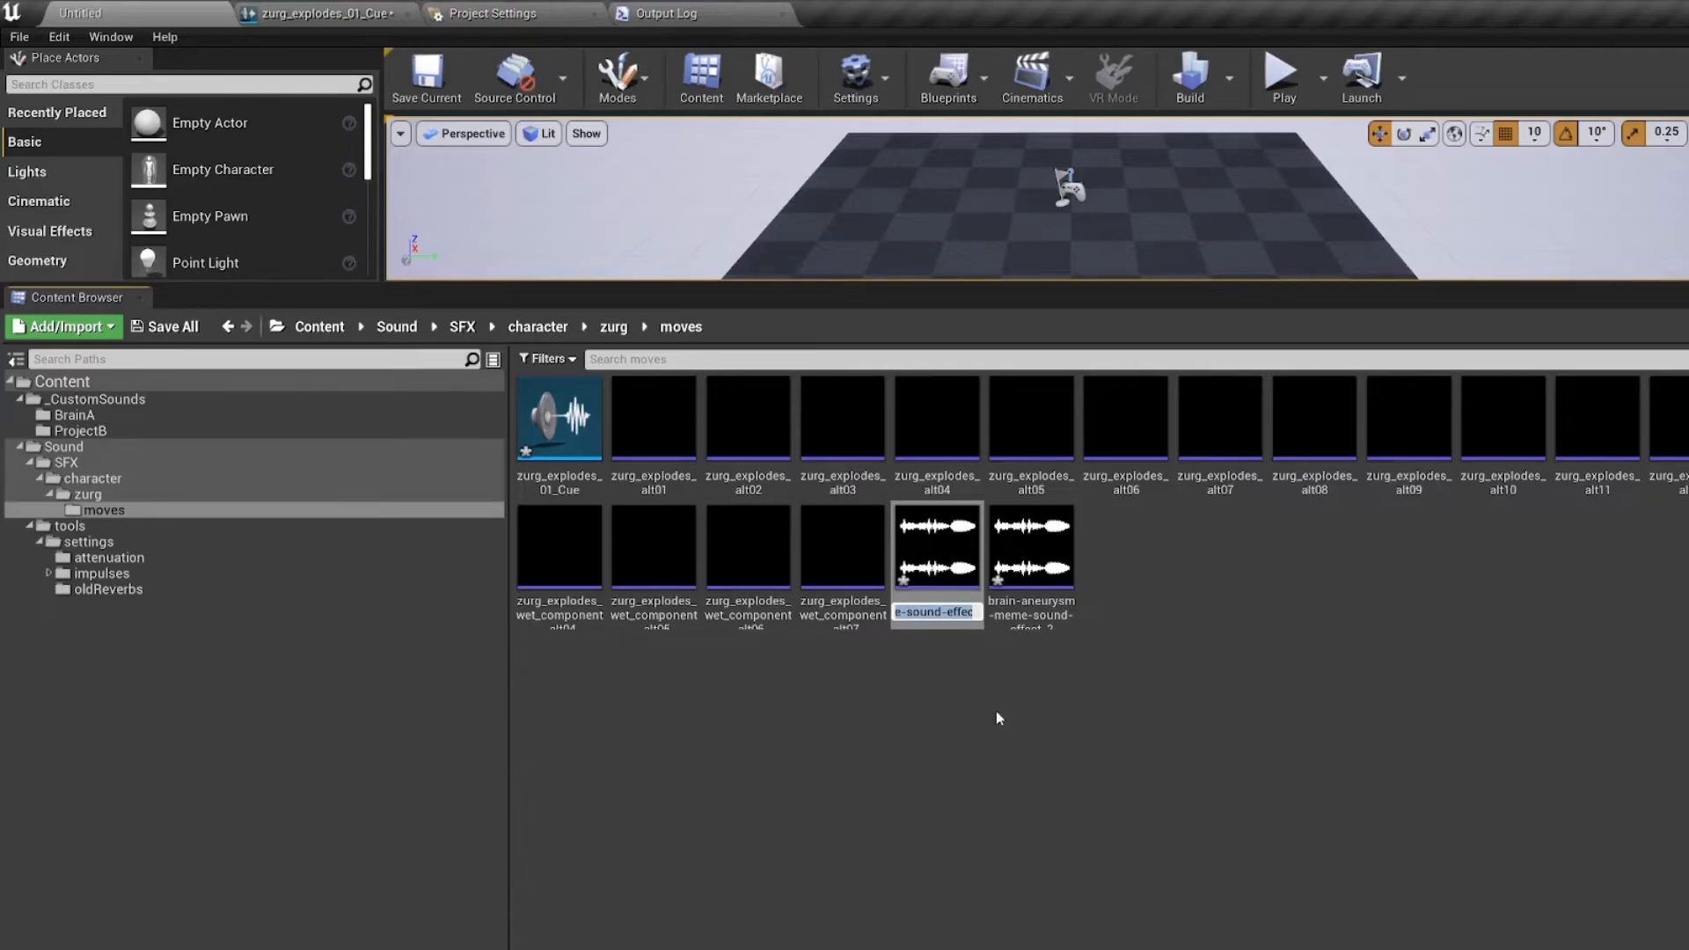
key(Return)
click(315, 13)
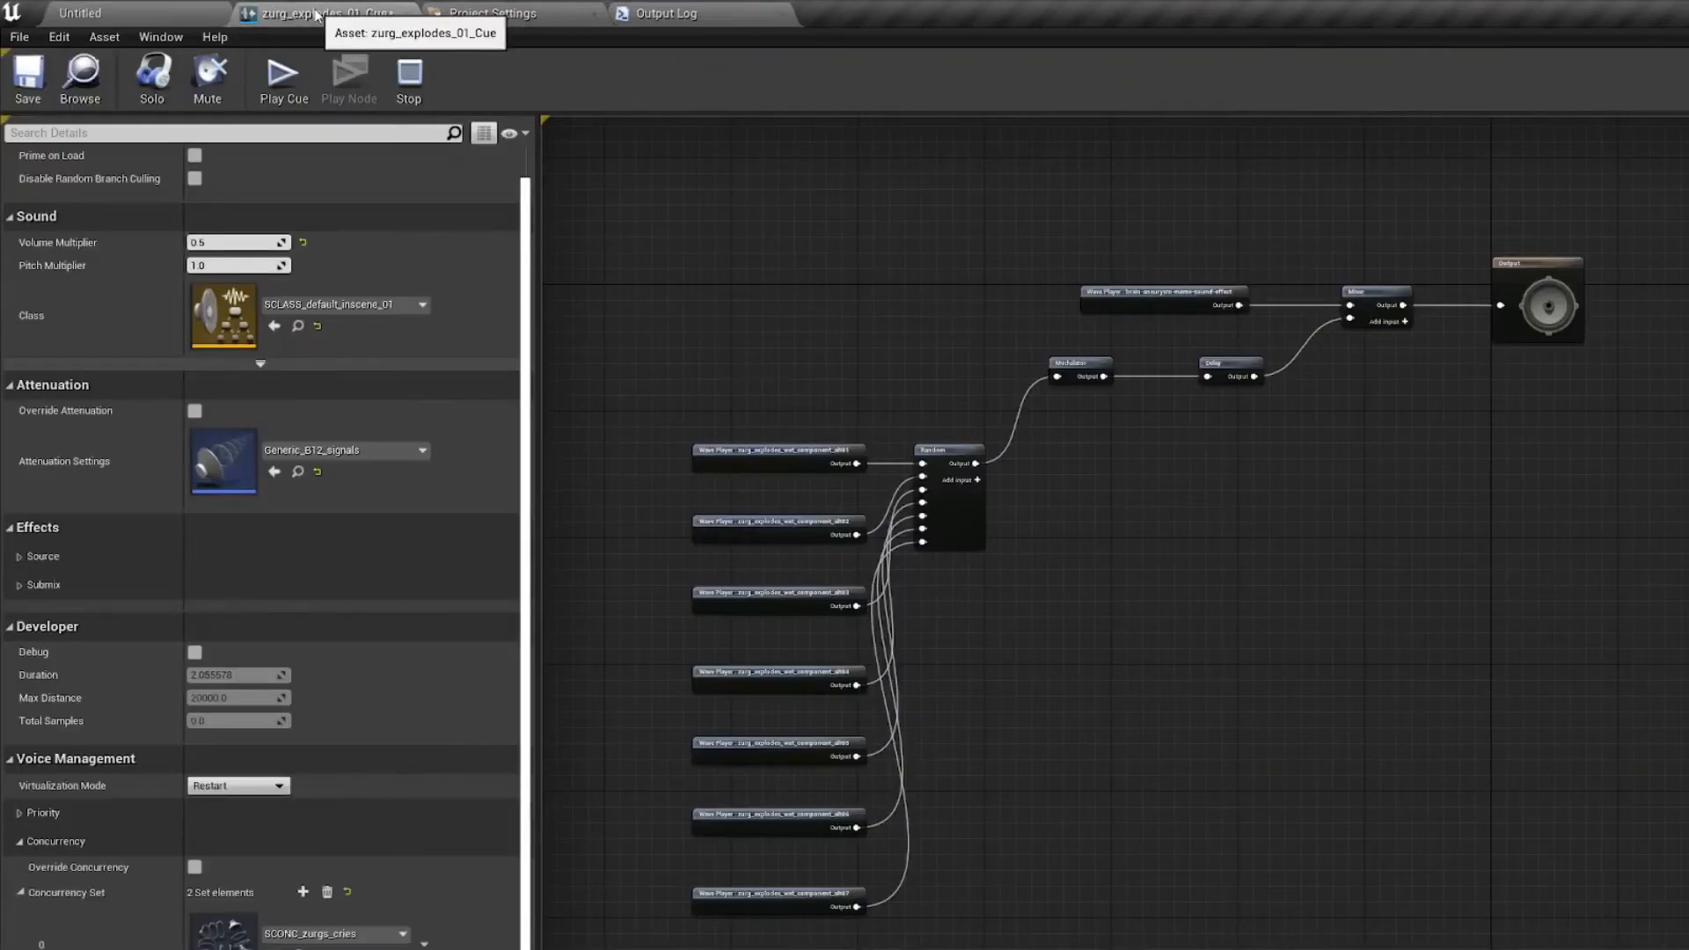
click(147, 9)
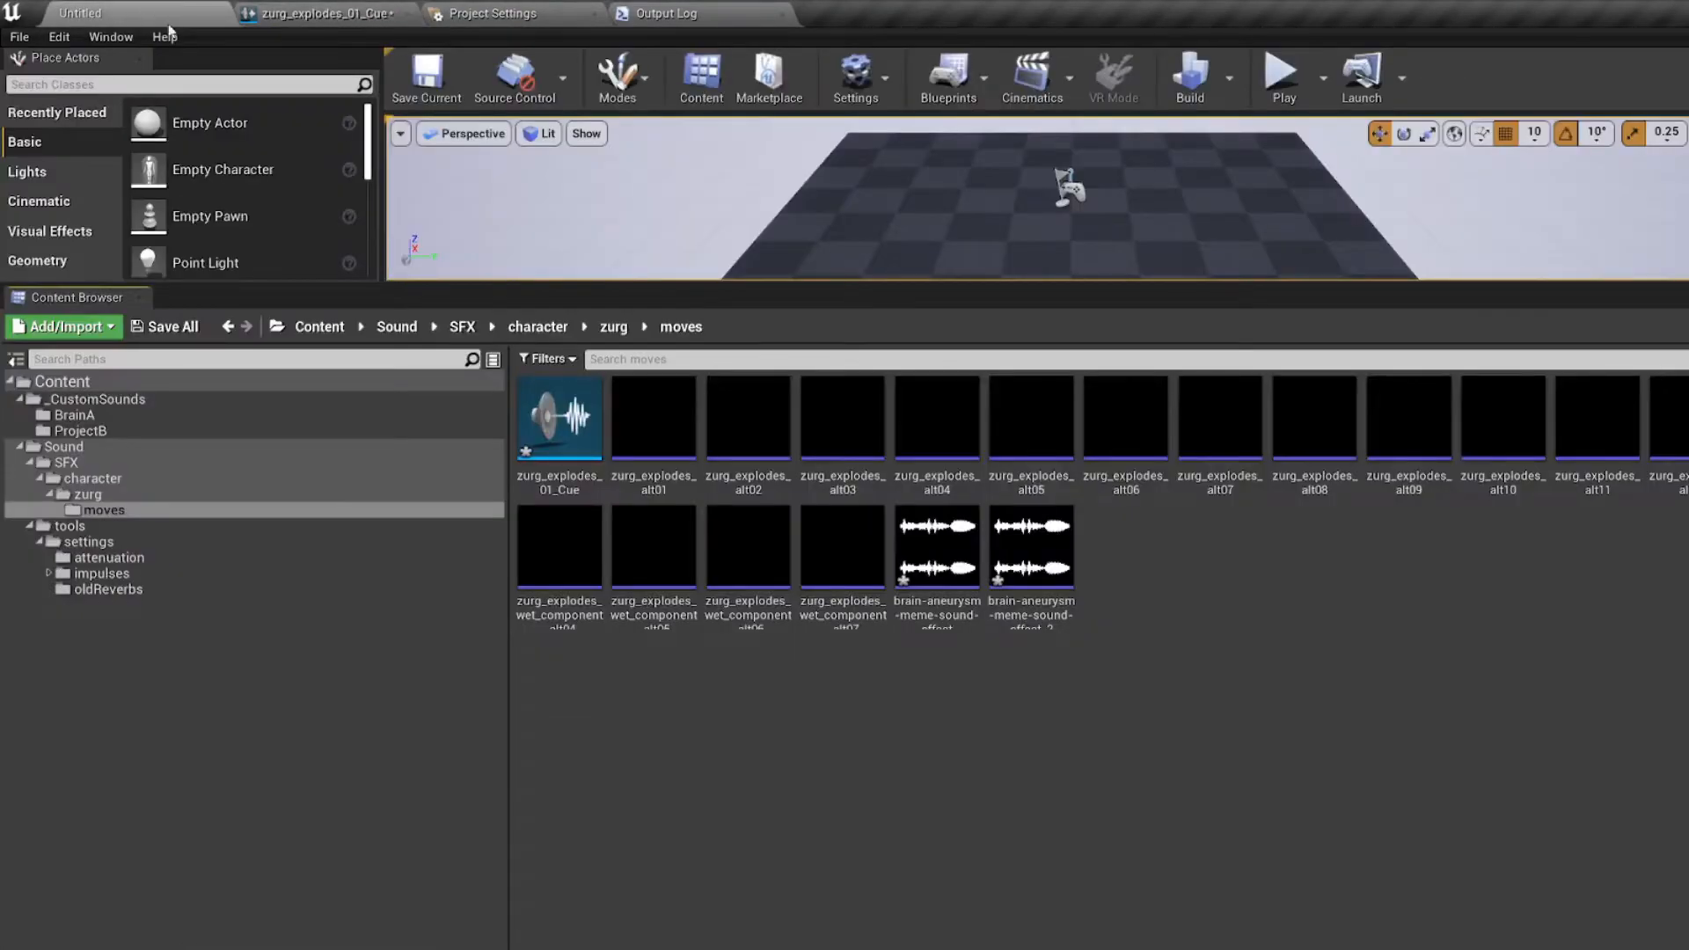
click(613, 327)
double_click(574, 411)
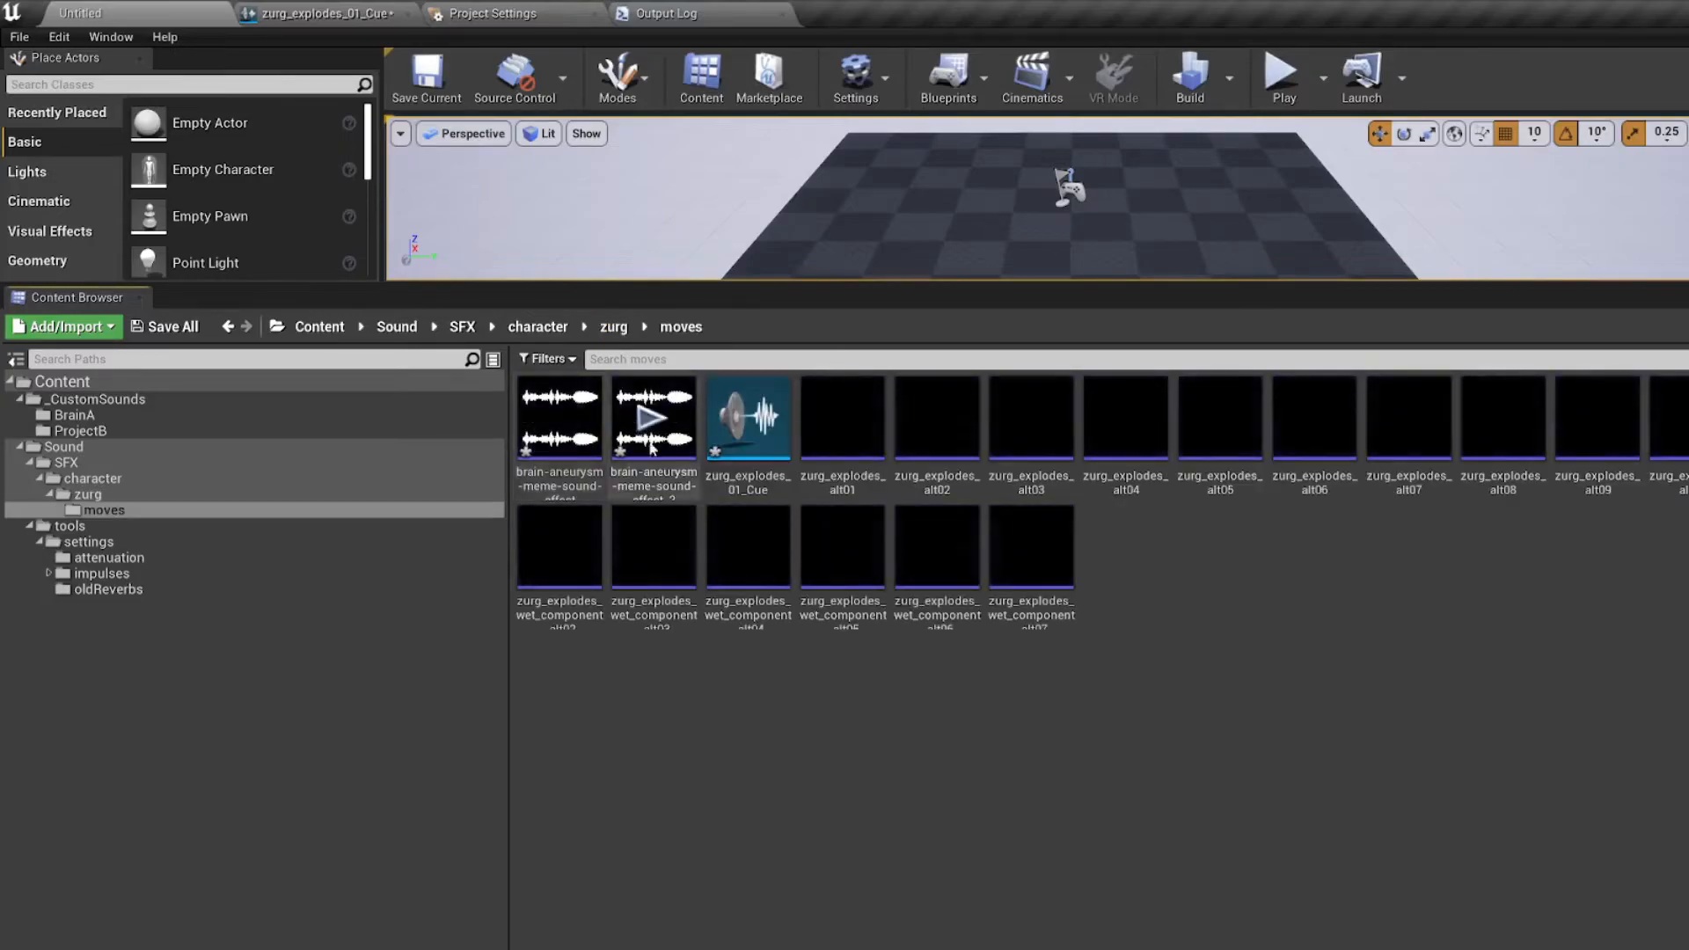
Step: Rename the imported brain-aneurysm sound wave in the moves folder as zurg_explodes_alt0
click(582, 478)
key(F2)
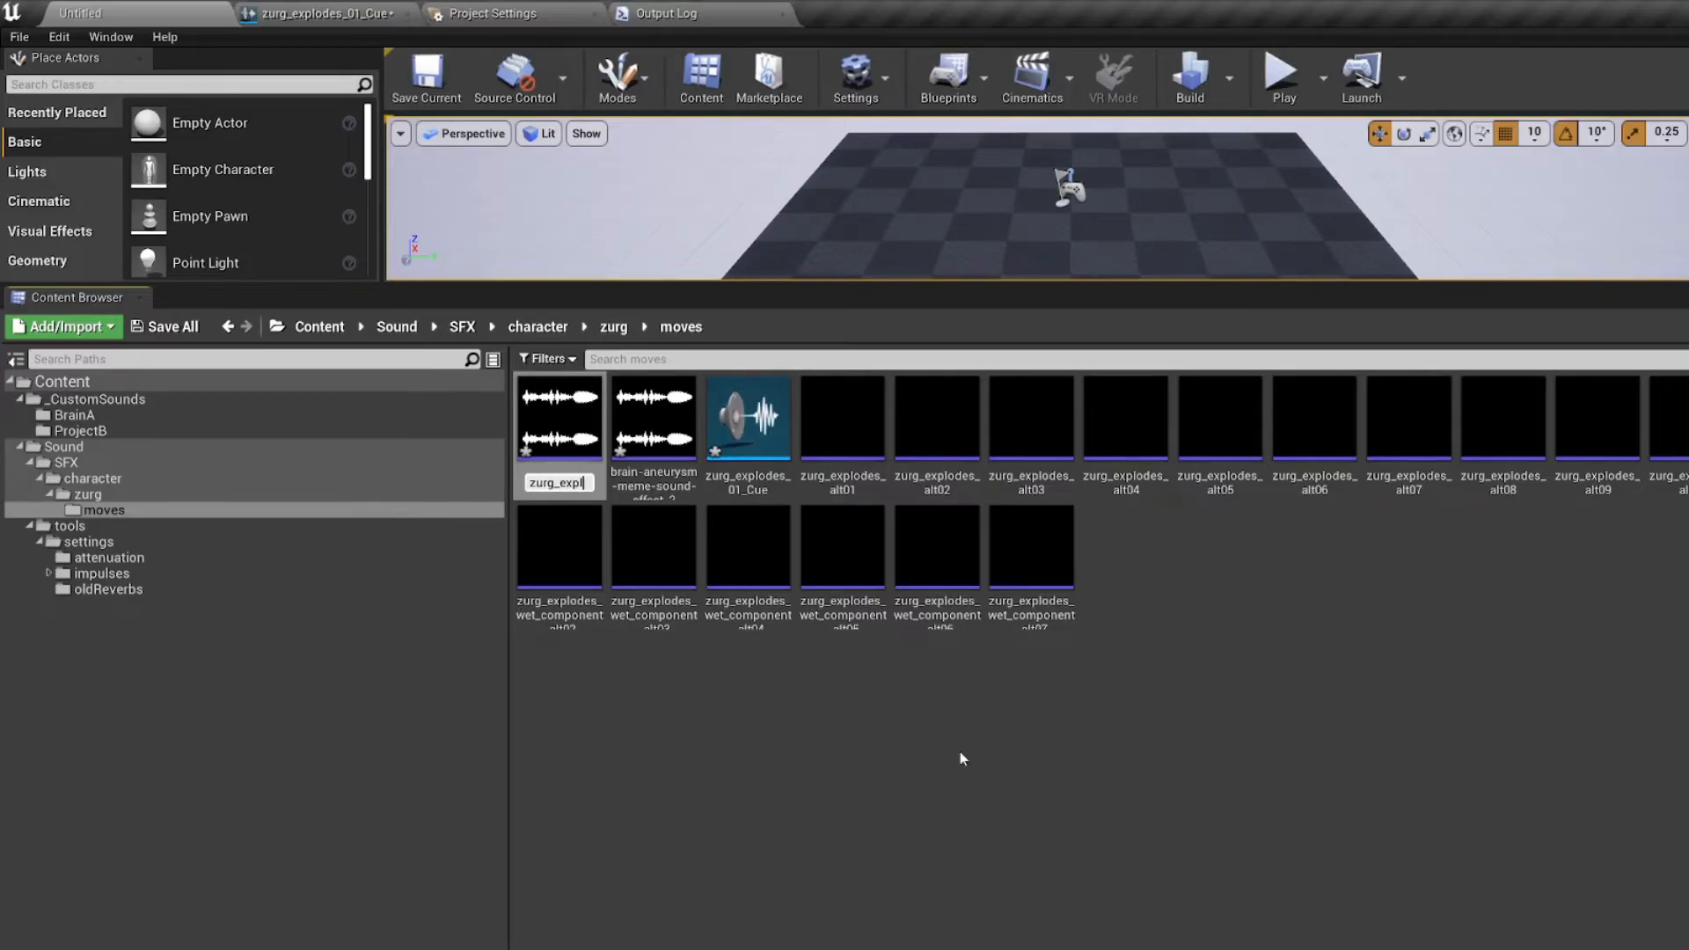
text(zurg_explodes_alt01)
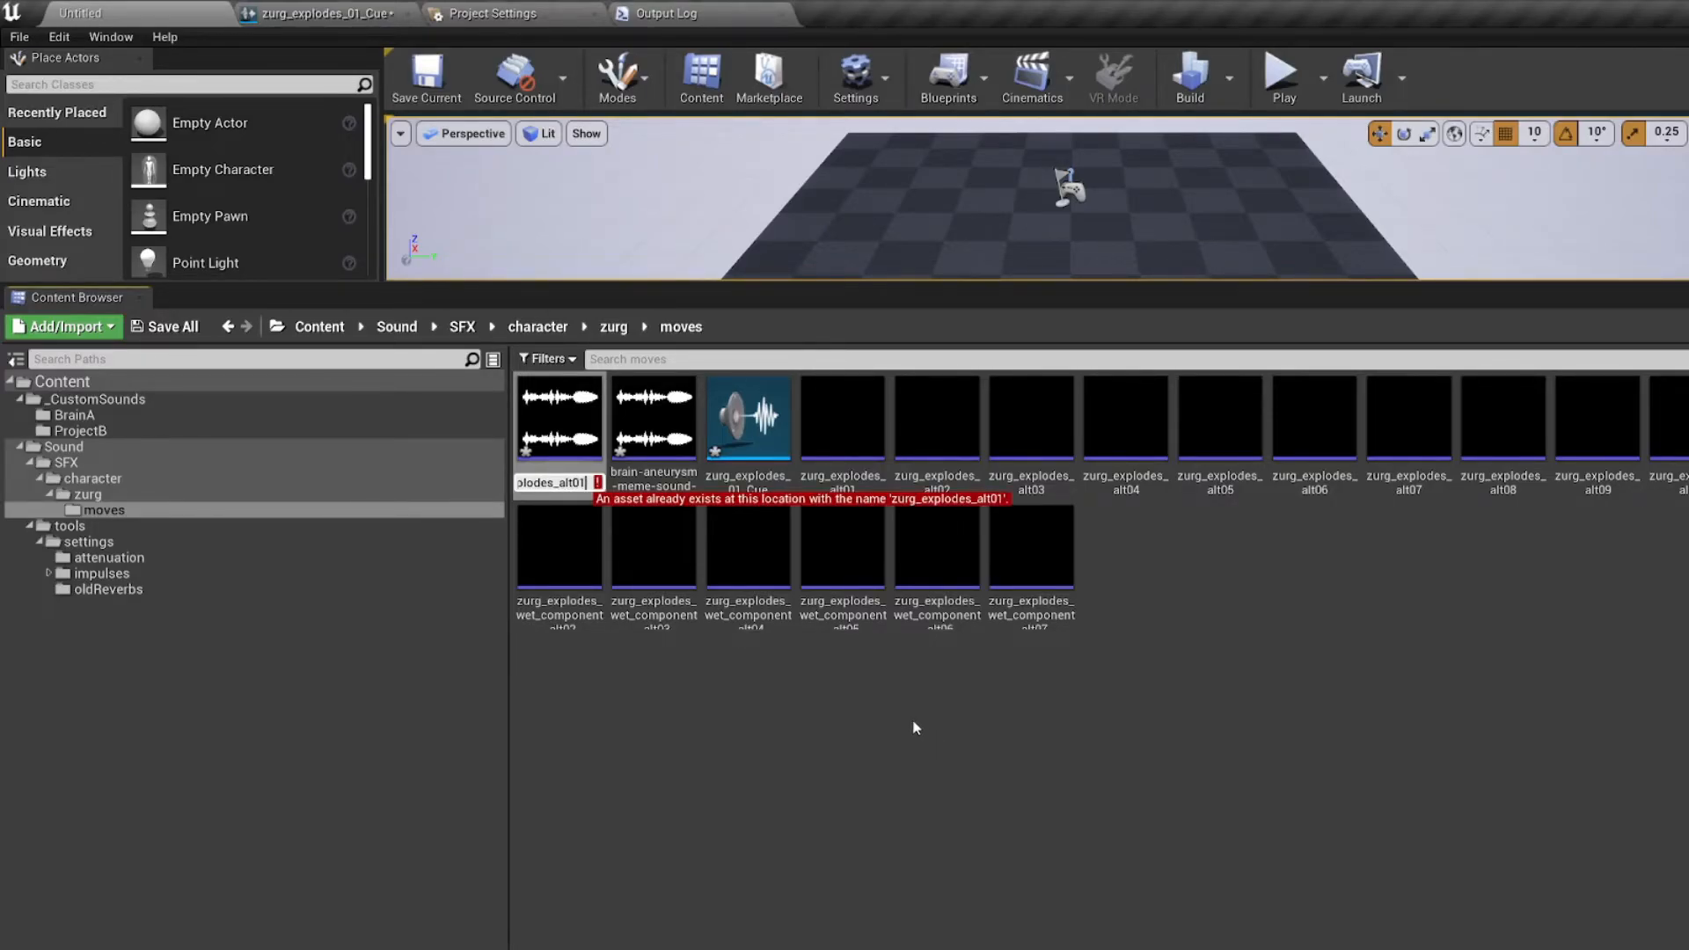
key(BackSpace)
key(Return)
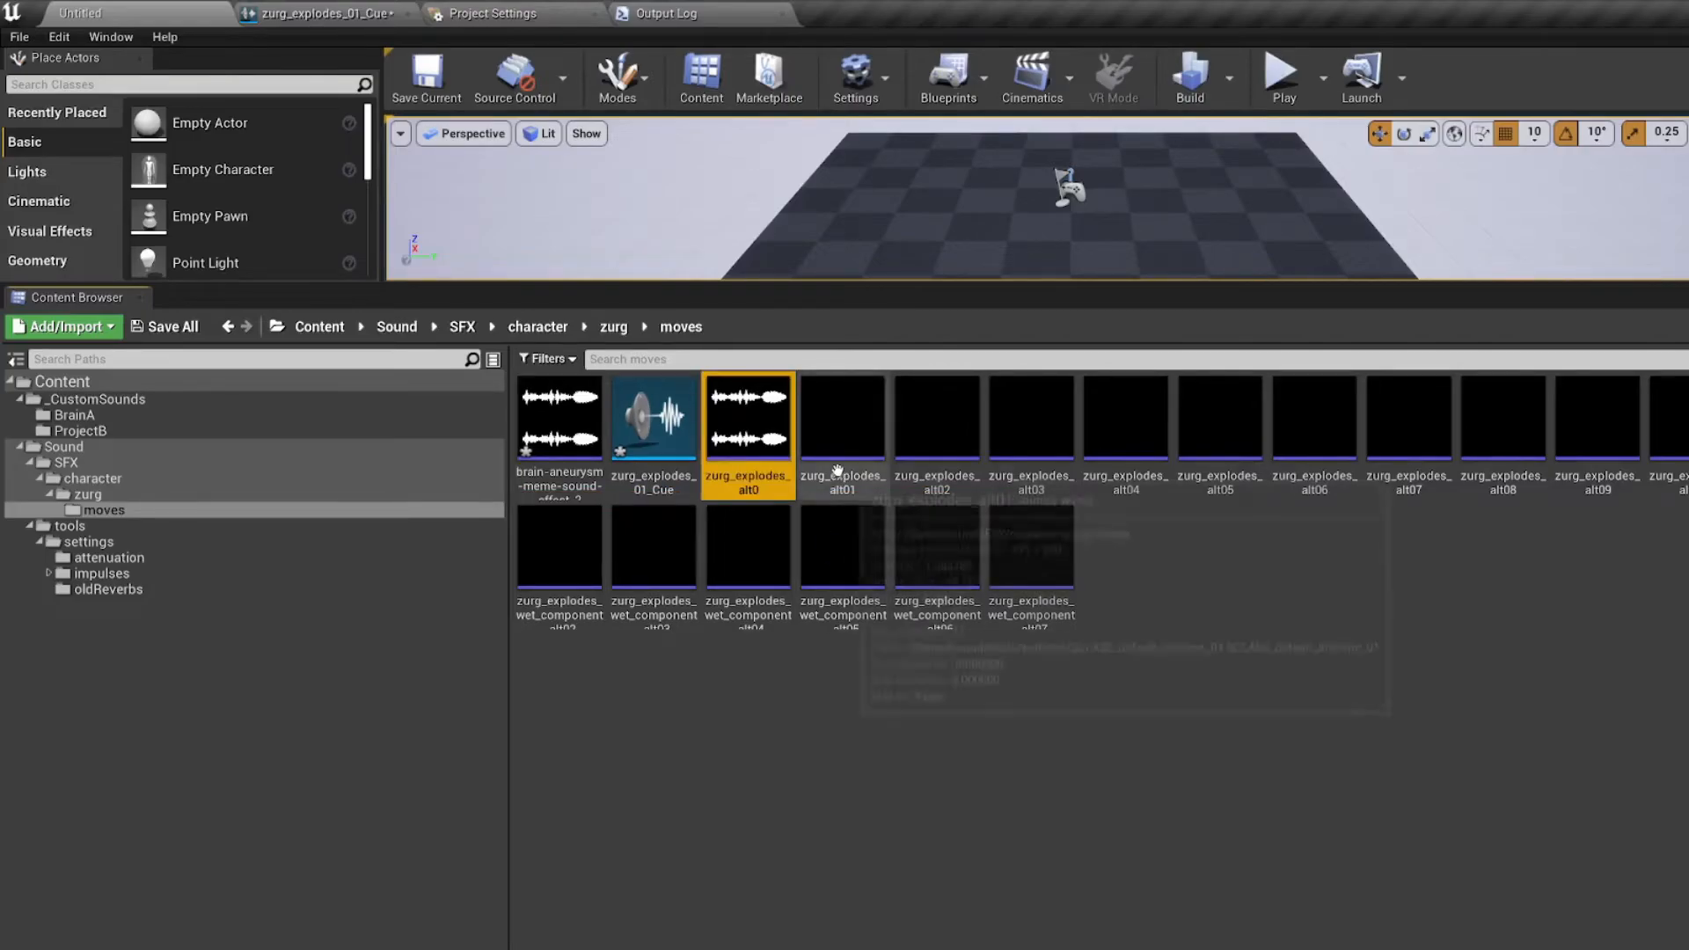
Step: Force delete the original sound waves zurg_explodes_alt01 through zurg_explodes_alt12 from the moves folder
key(Right)
shift+click(1686, 466)
key(Delete)
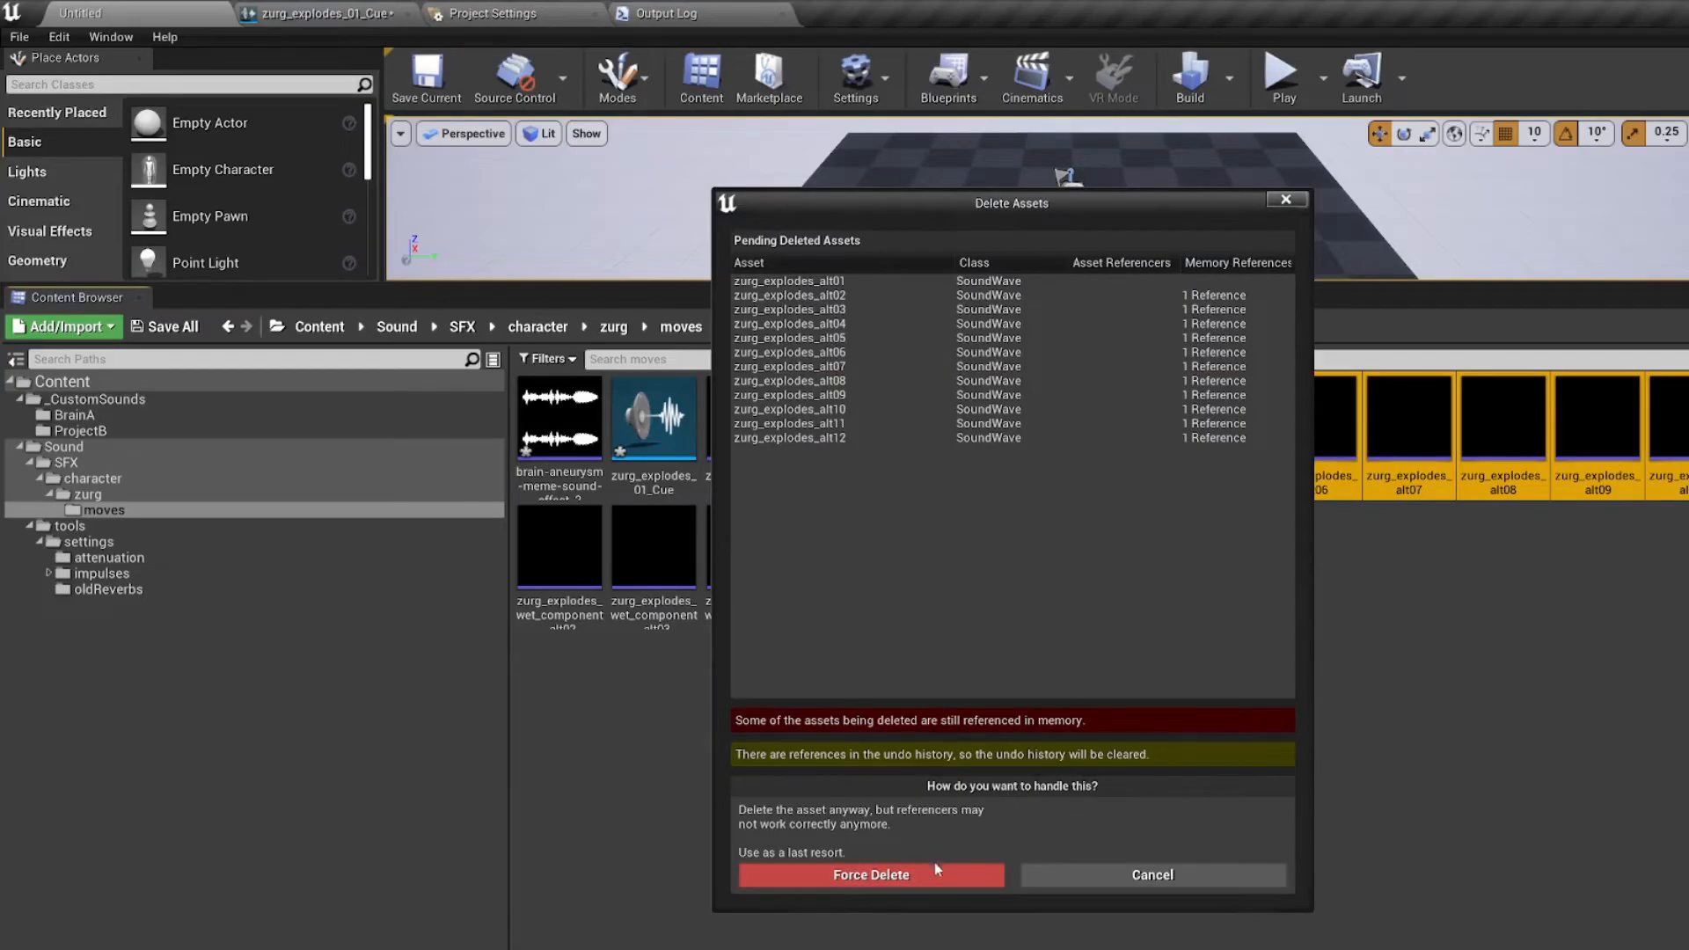
click(932, 874)
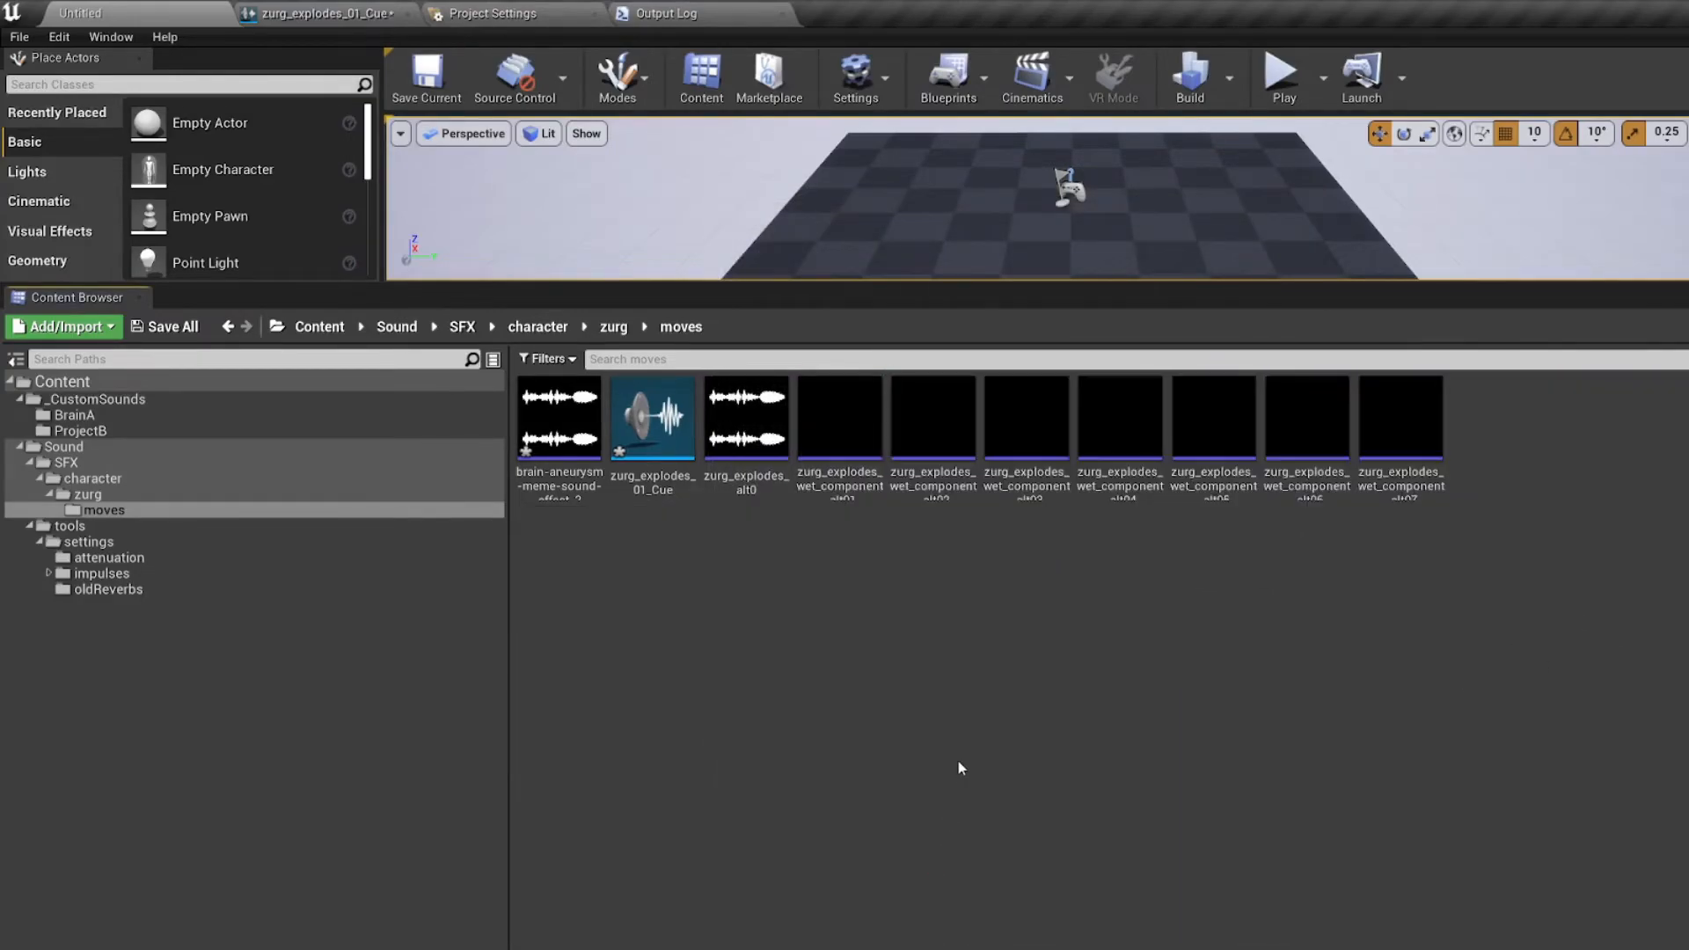
Step: Rename the zurg_explodes_alt0 sound wave as zurg_explodes_alt01
click(746, 413)
key(F2)
text(1)
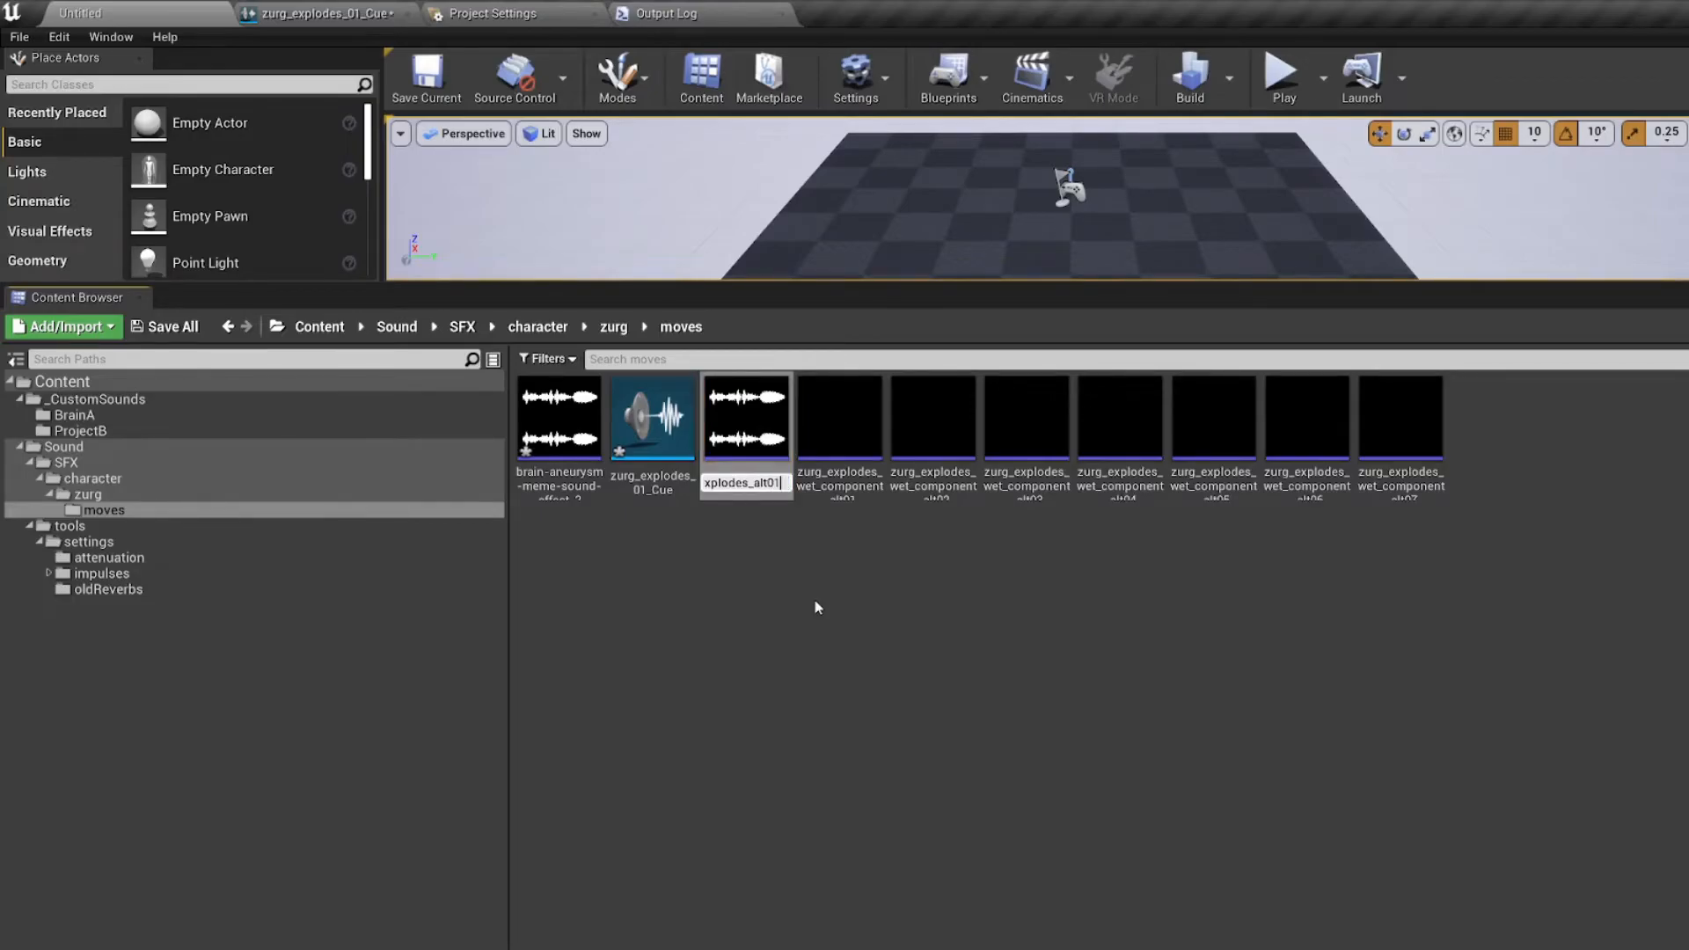
key(Return)
Step: Delete the spare second copy of the brain-aneurysm sound wave from the moves folder
click(591, 493)
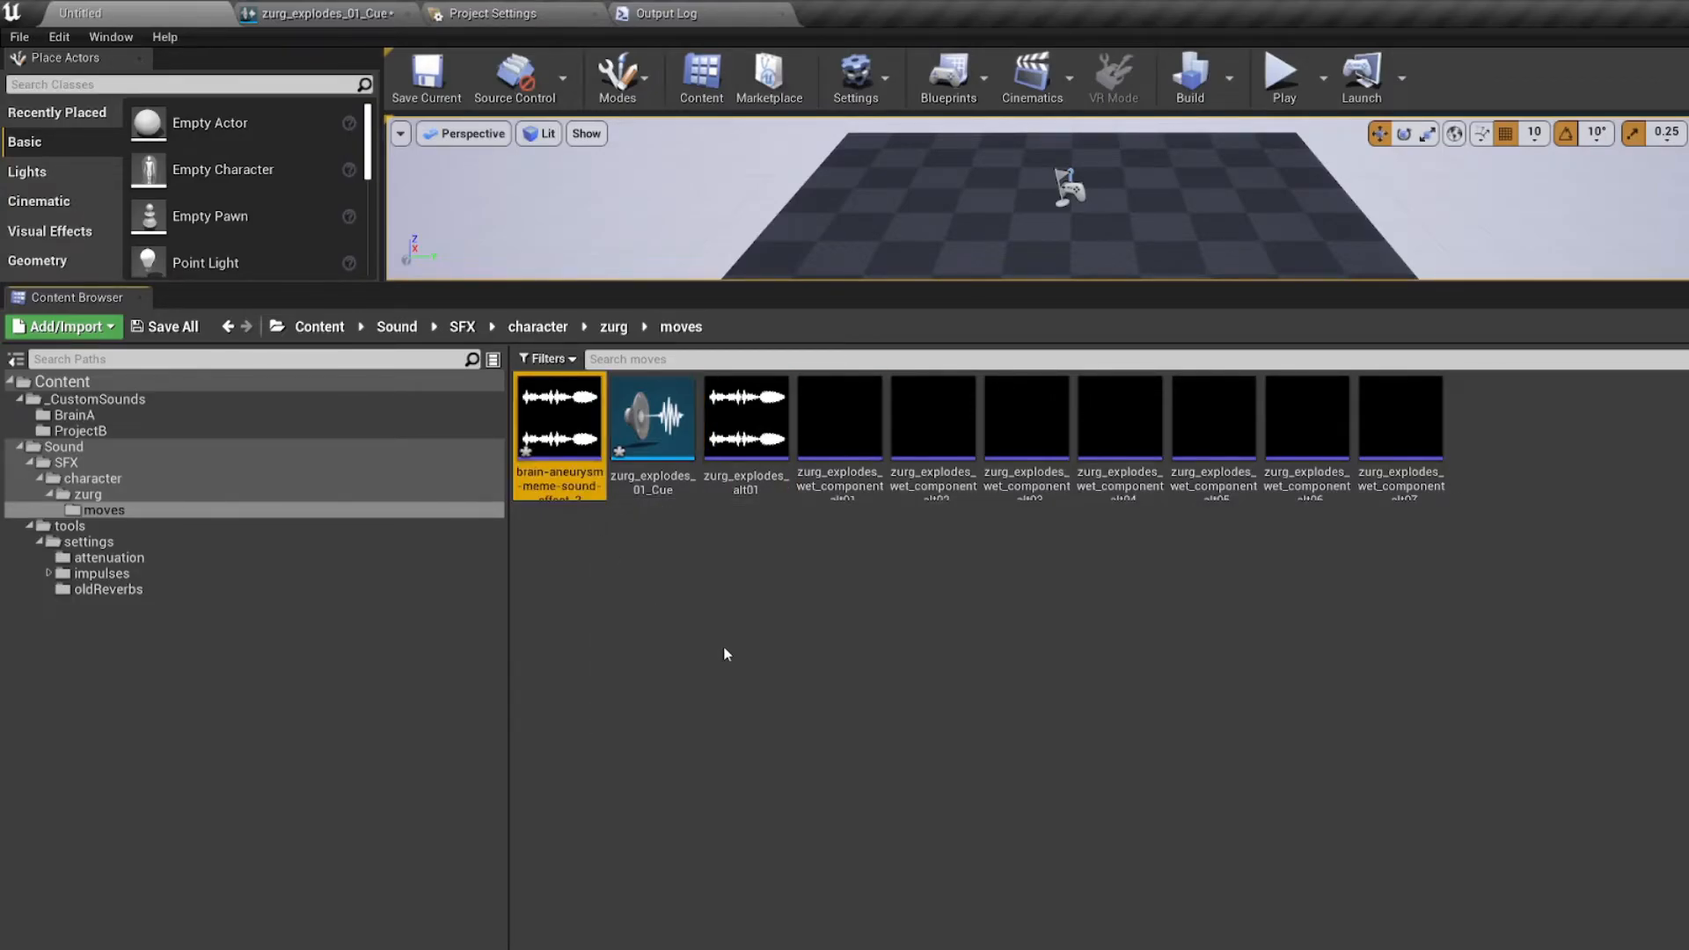
key(Delete)
click(907, 877)
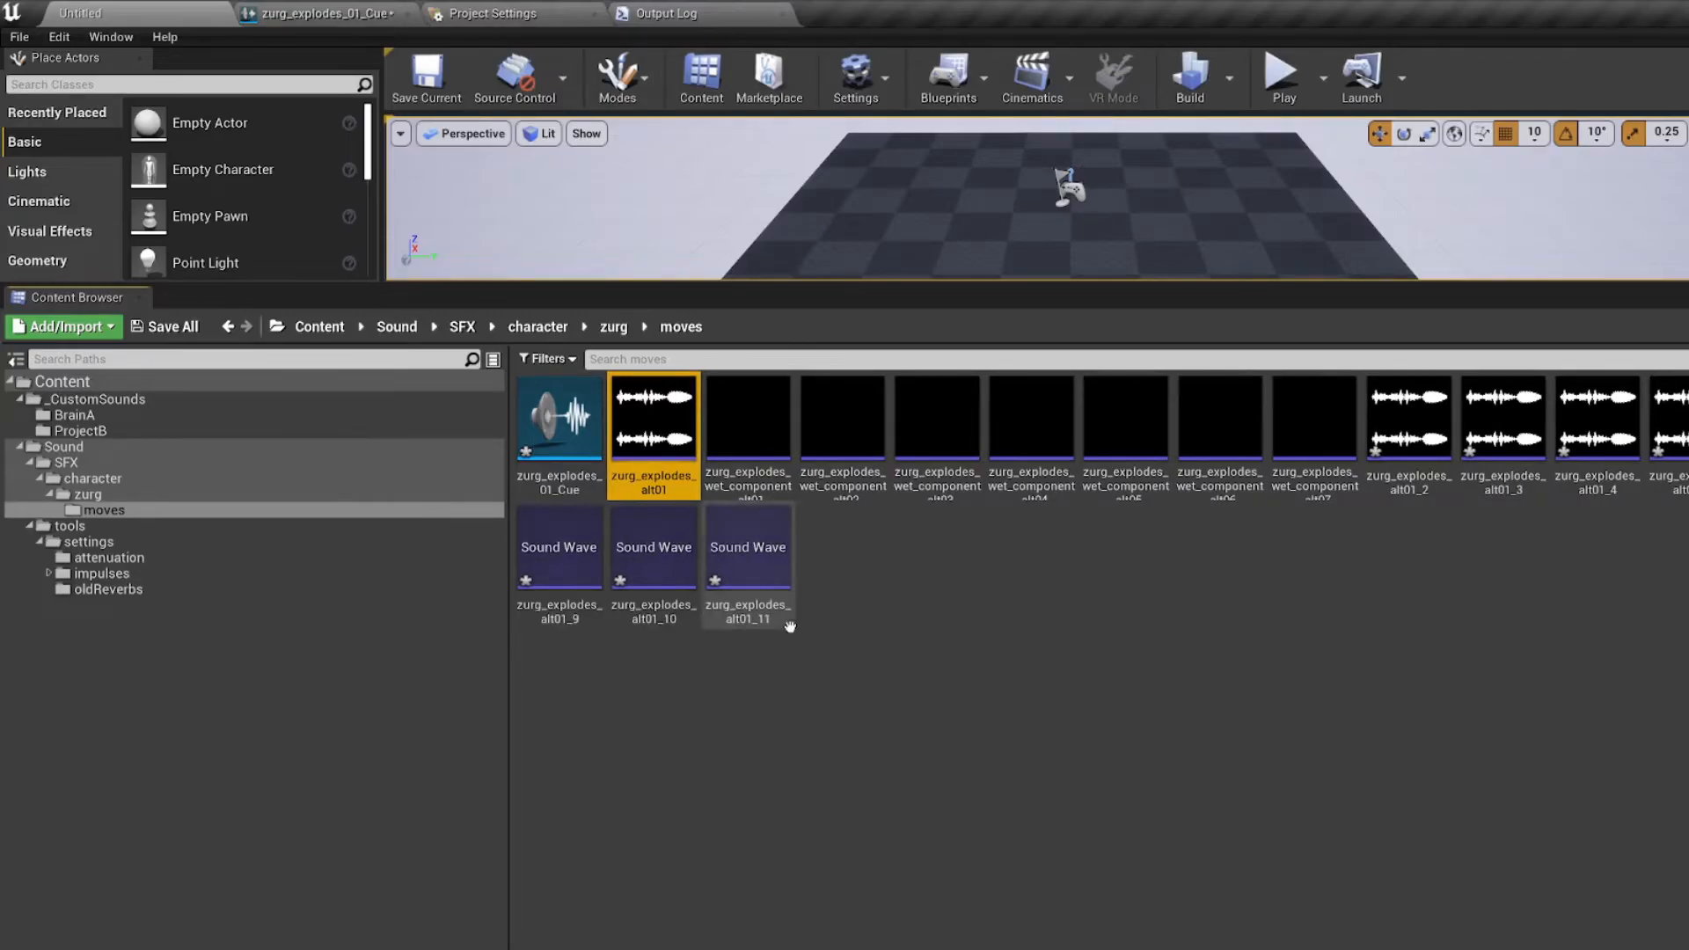
Step: Rename the copied sound wave zurg_explodes_alt01_2 as zurg_explodes_alt02
click(1408, 495)
key(F2)
key(Right)
key(BackSpace)
key(BackSpace)
key(BackSpace)
text(2)
key(Return)
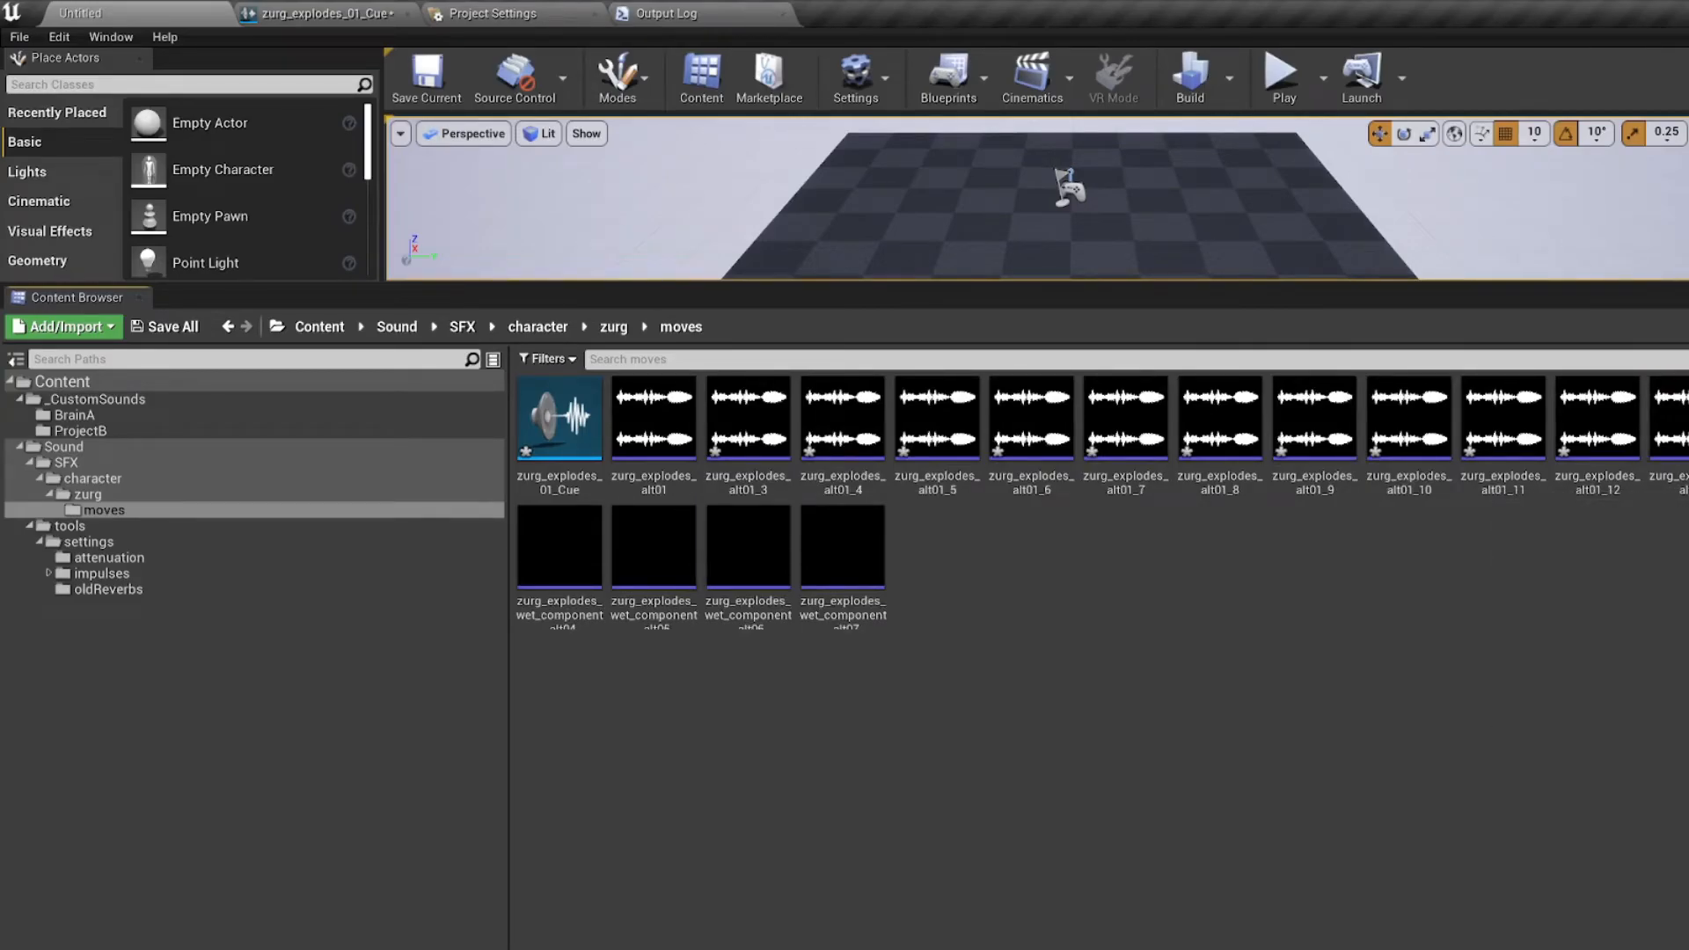
Step: Rename the copied sound wave zurg_explodes_alt01_3 as zurg_explodes_alt03
click(750, 440)
key(F2)
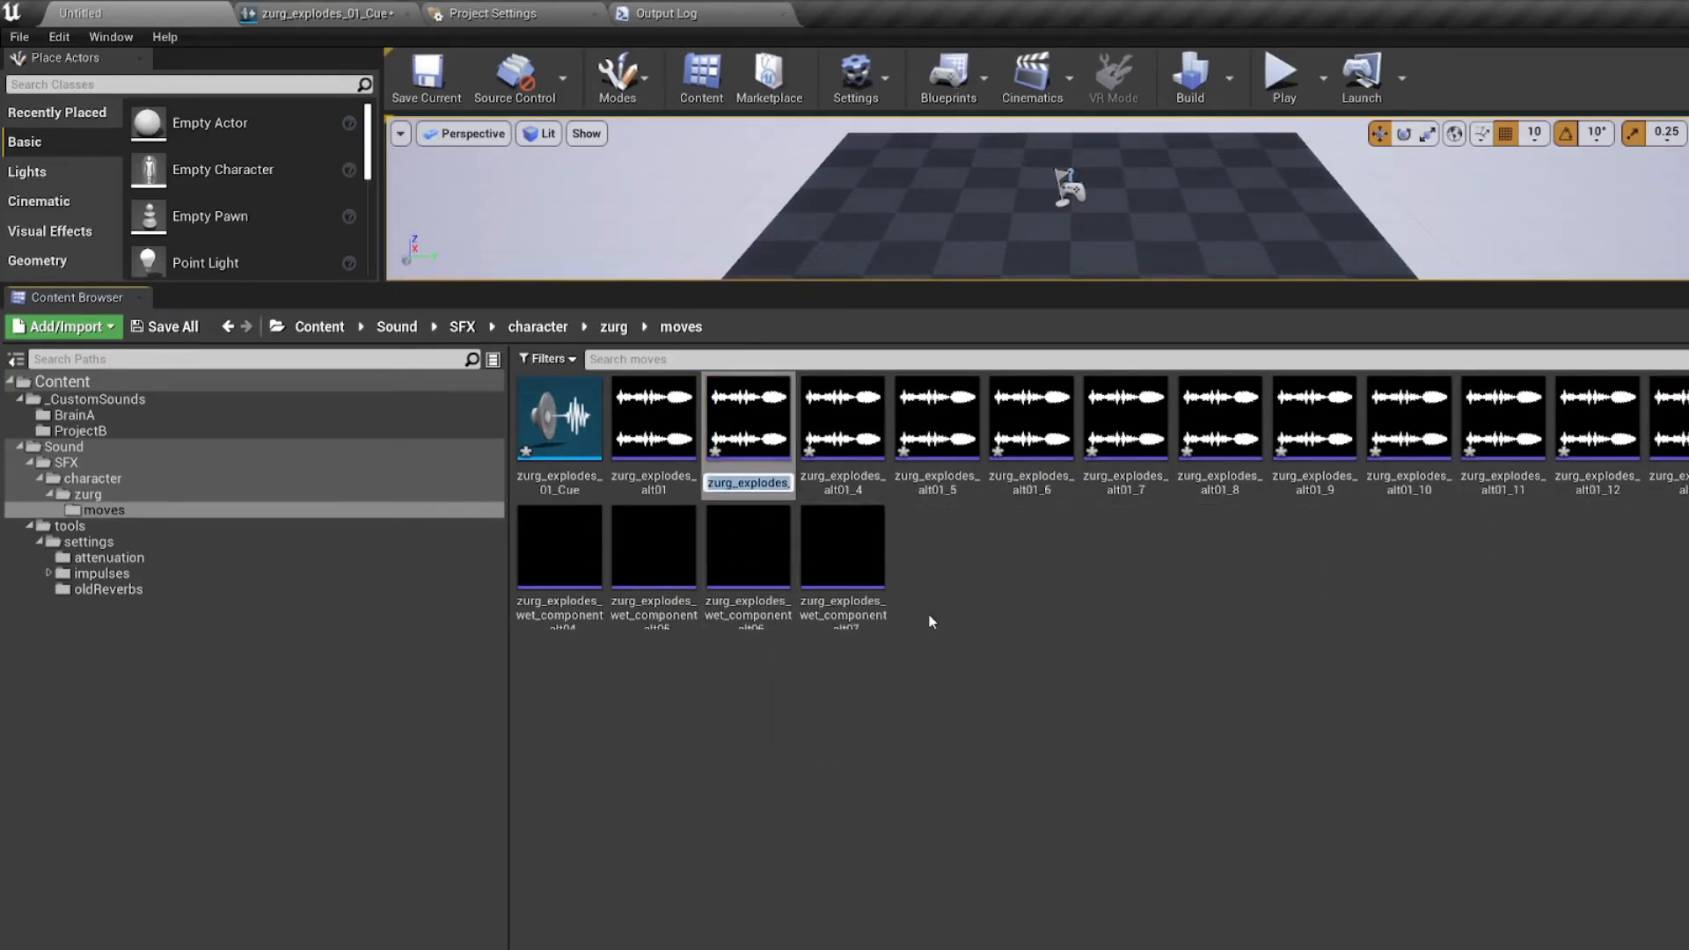
key(BackSpace)
key(BackSpace)
key(BackSpace)
text(3)
key(Return)
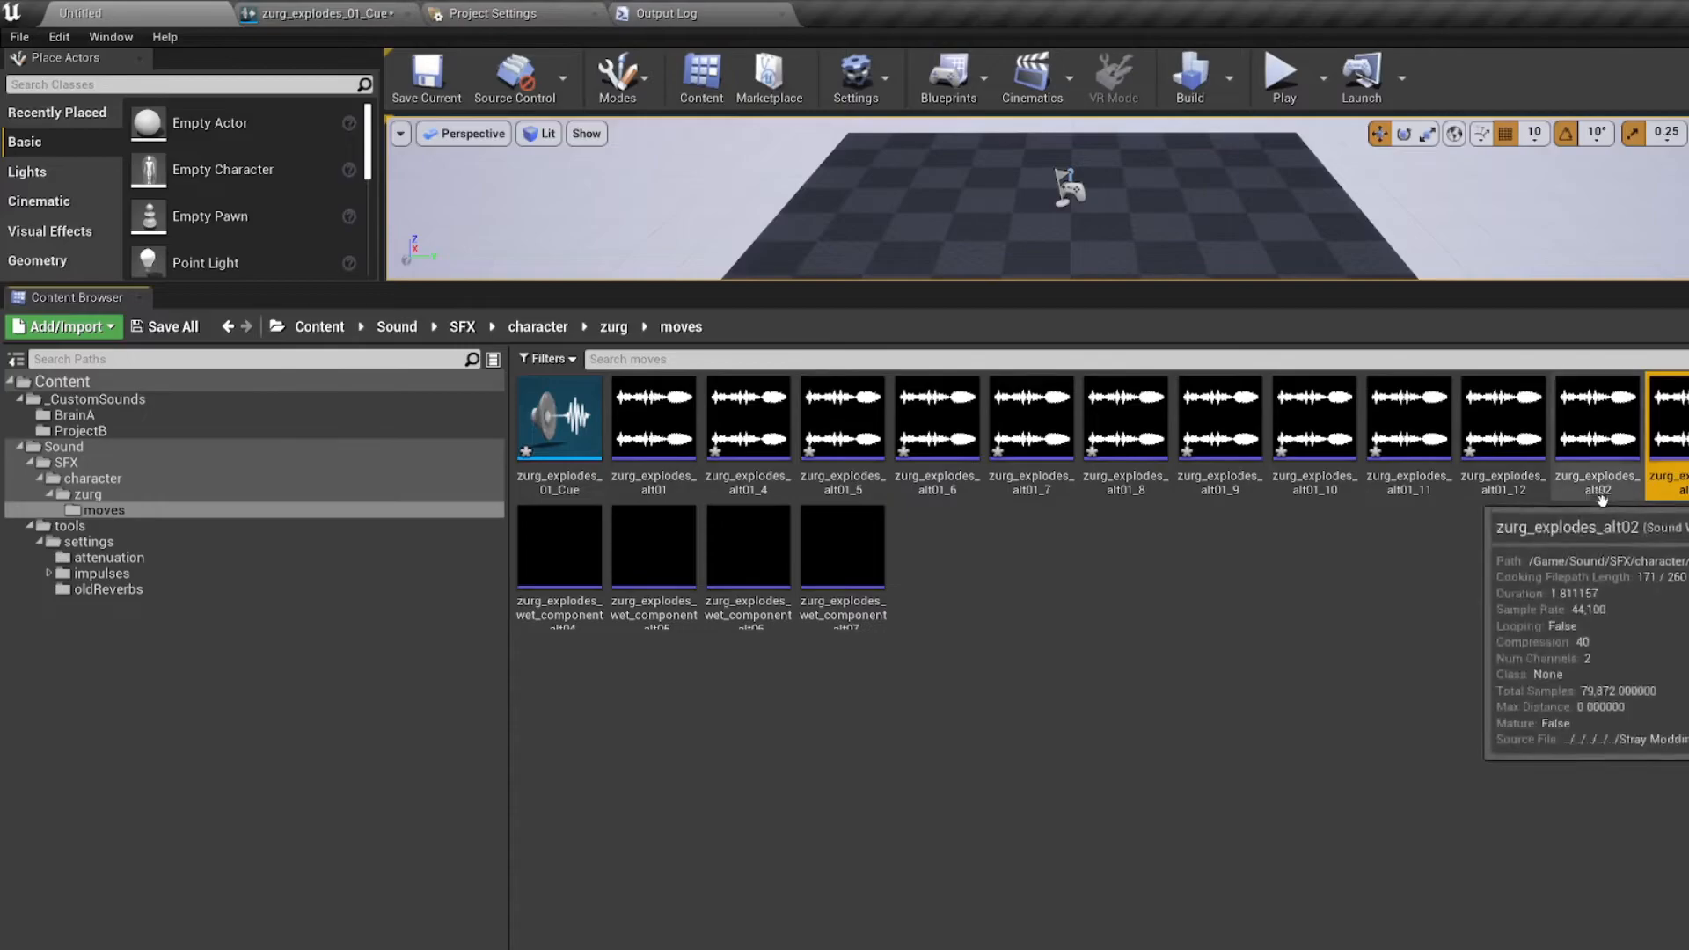
Step: Delete the surplus sound wave copies zurg_explodes_alt01_4 through zurg_explodes_alt01_12
click(1504, 431)
shift+click(761, 483)
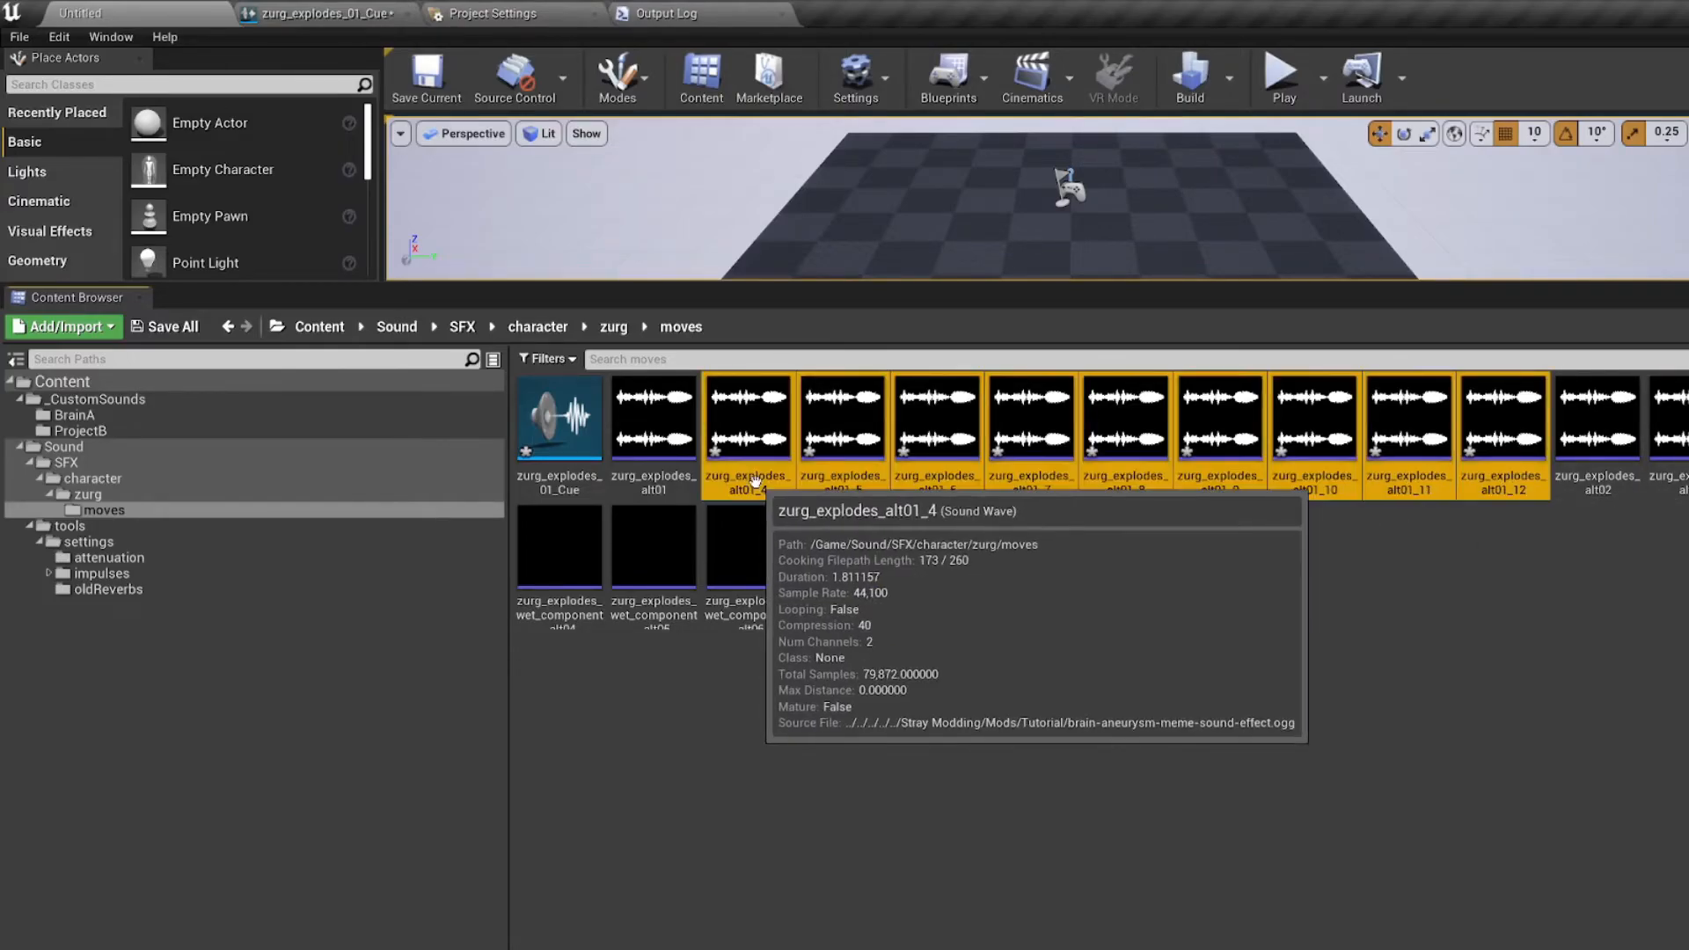
key(Delete)
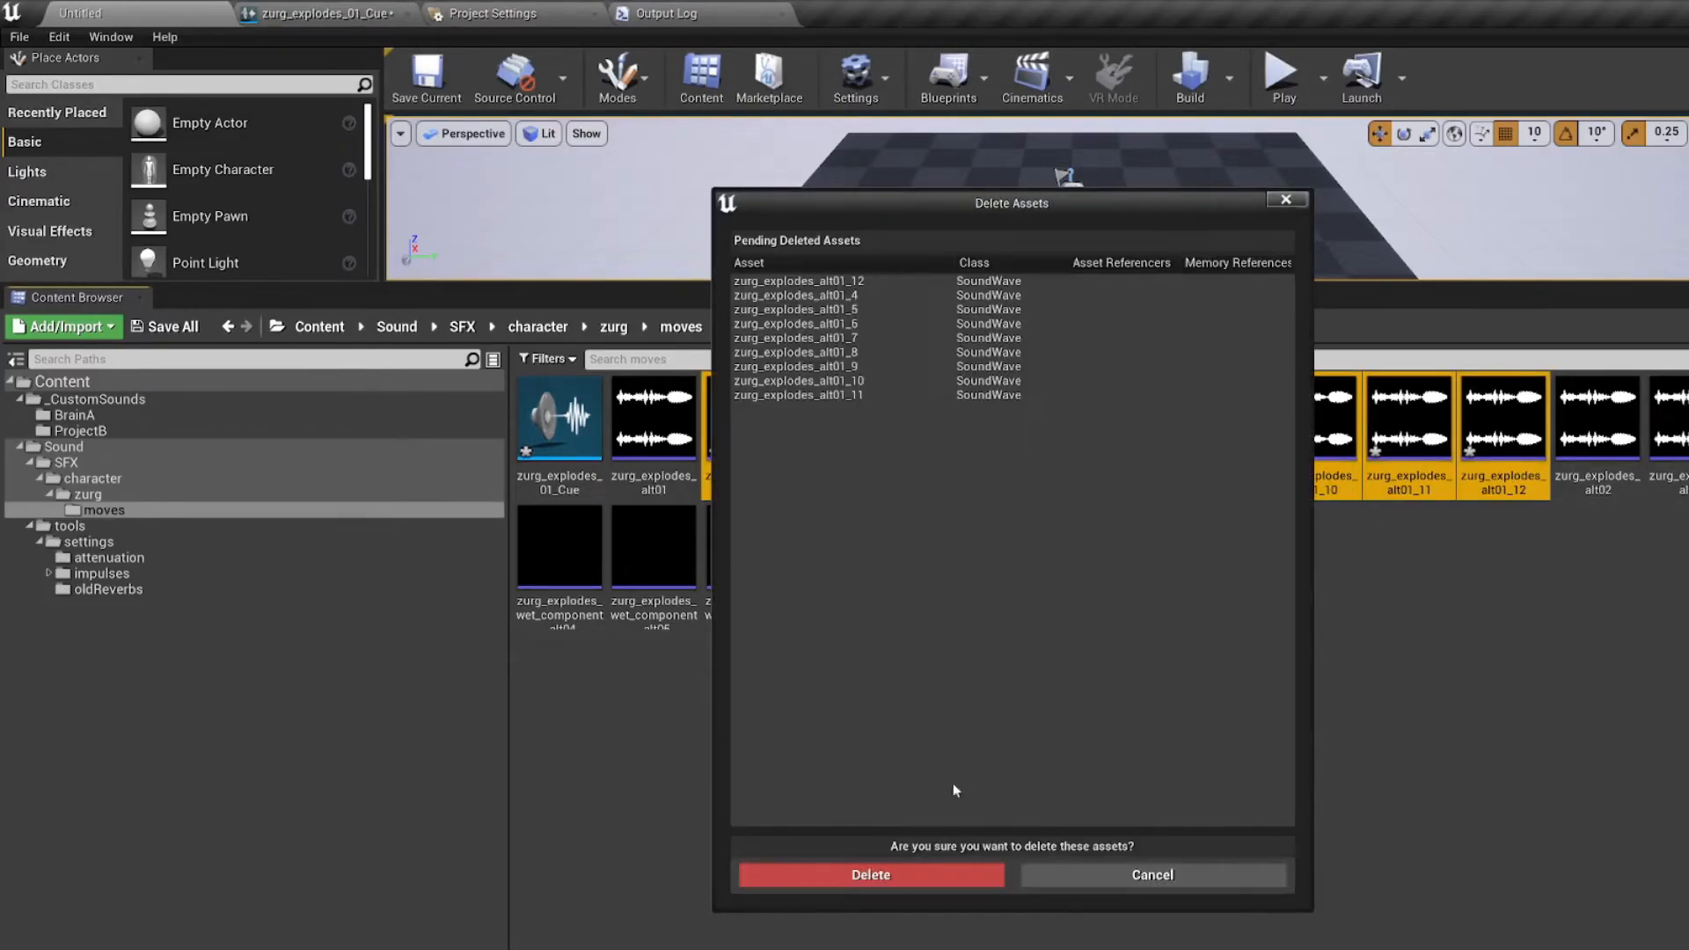
click(905, 869)
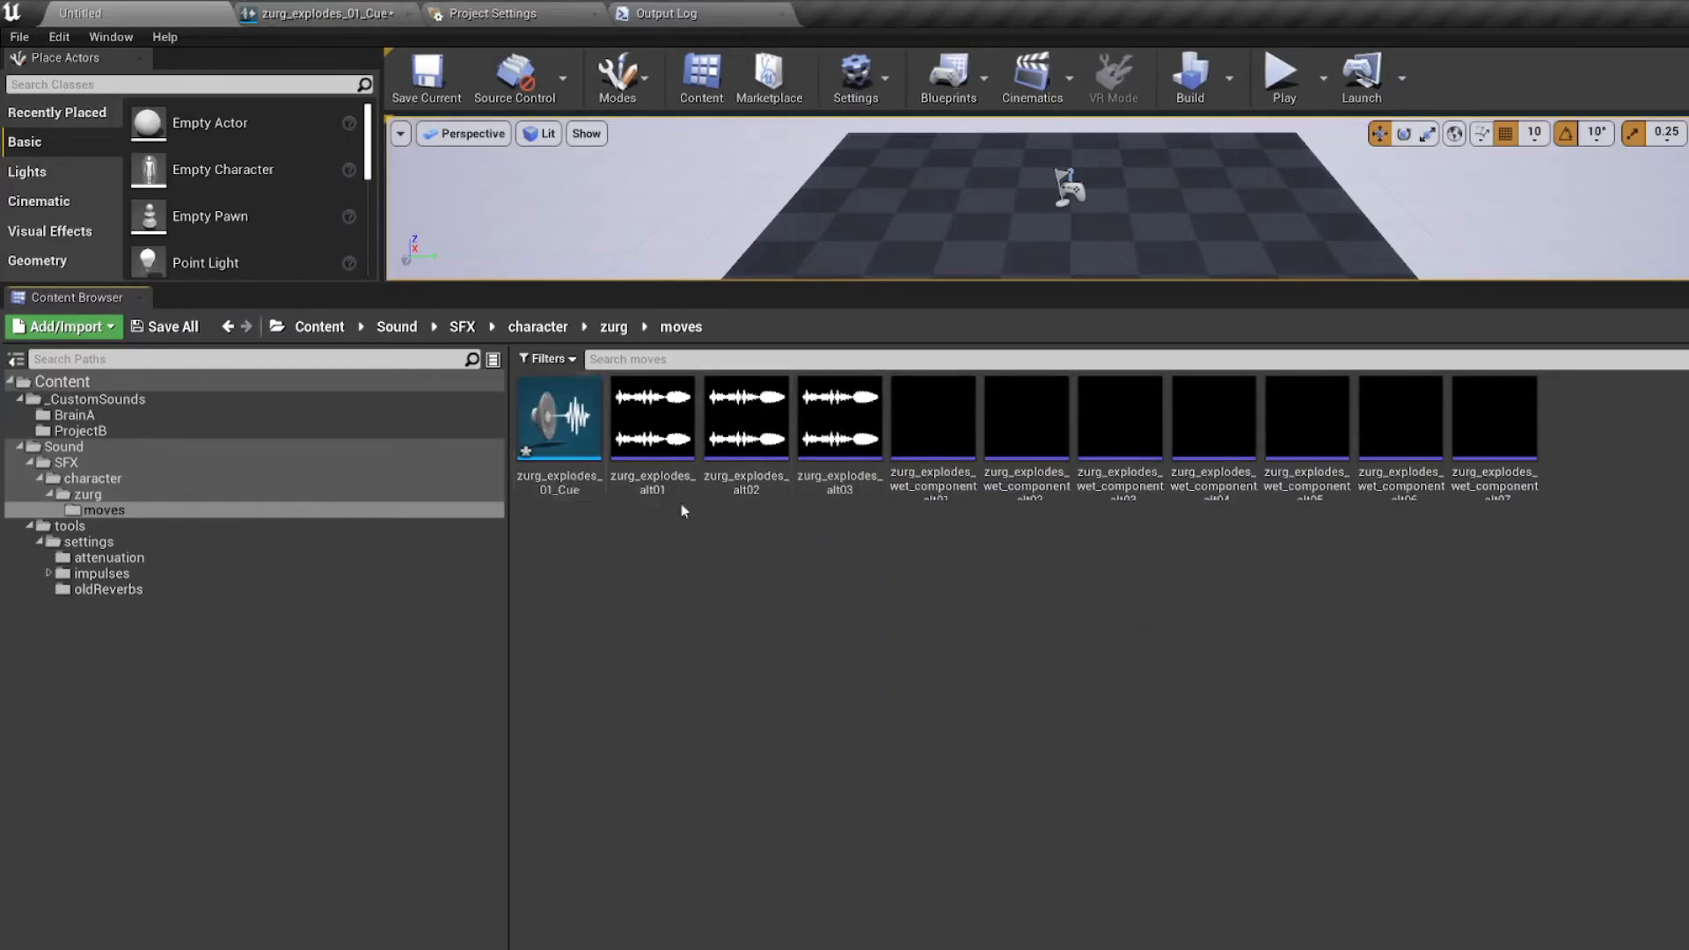
Step: Check the zurg_explodes_01_Cue graph and compare it with the replacement sound waves in the moves folder
click(563, 491)
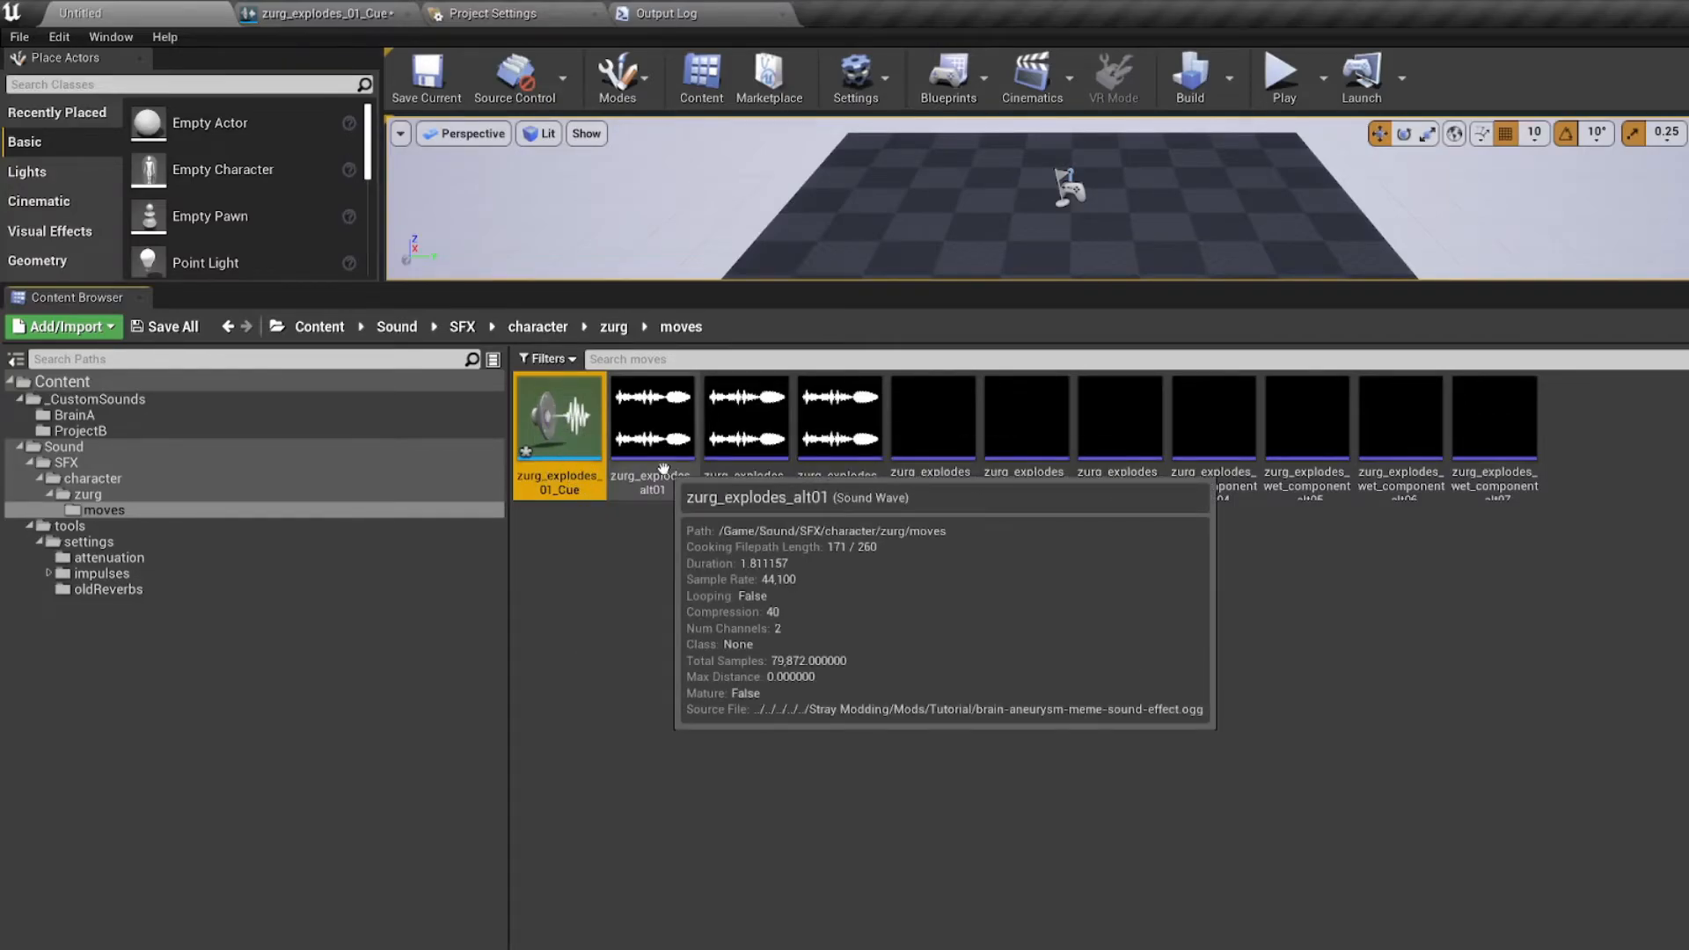
double_click(590, 475)
click(176, 20)
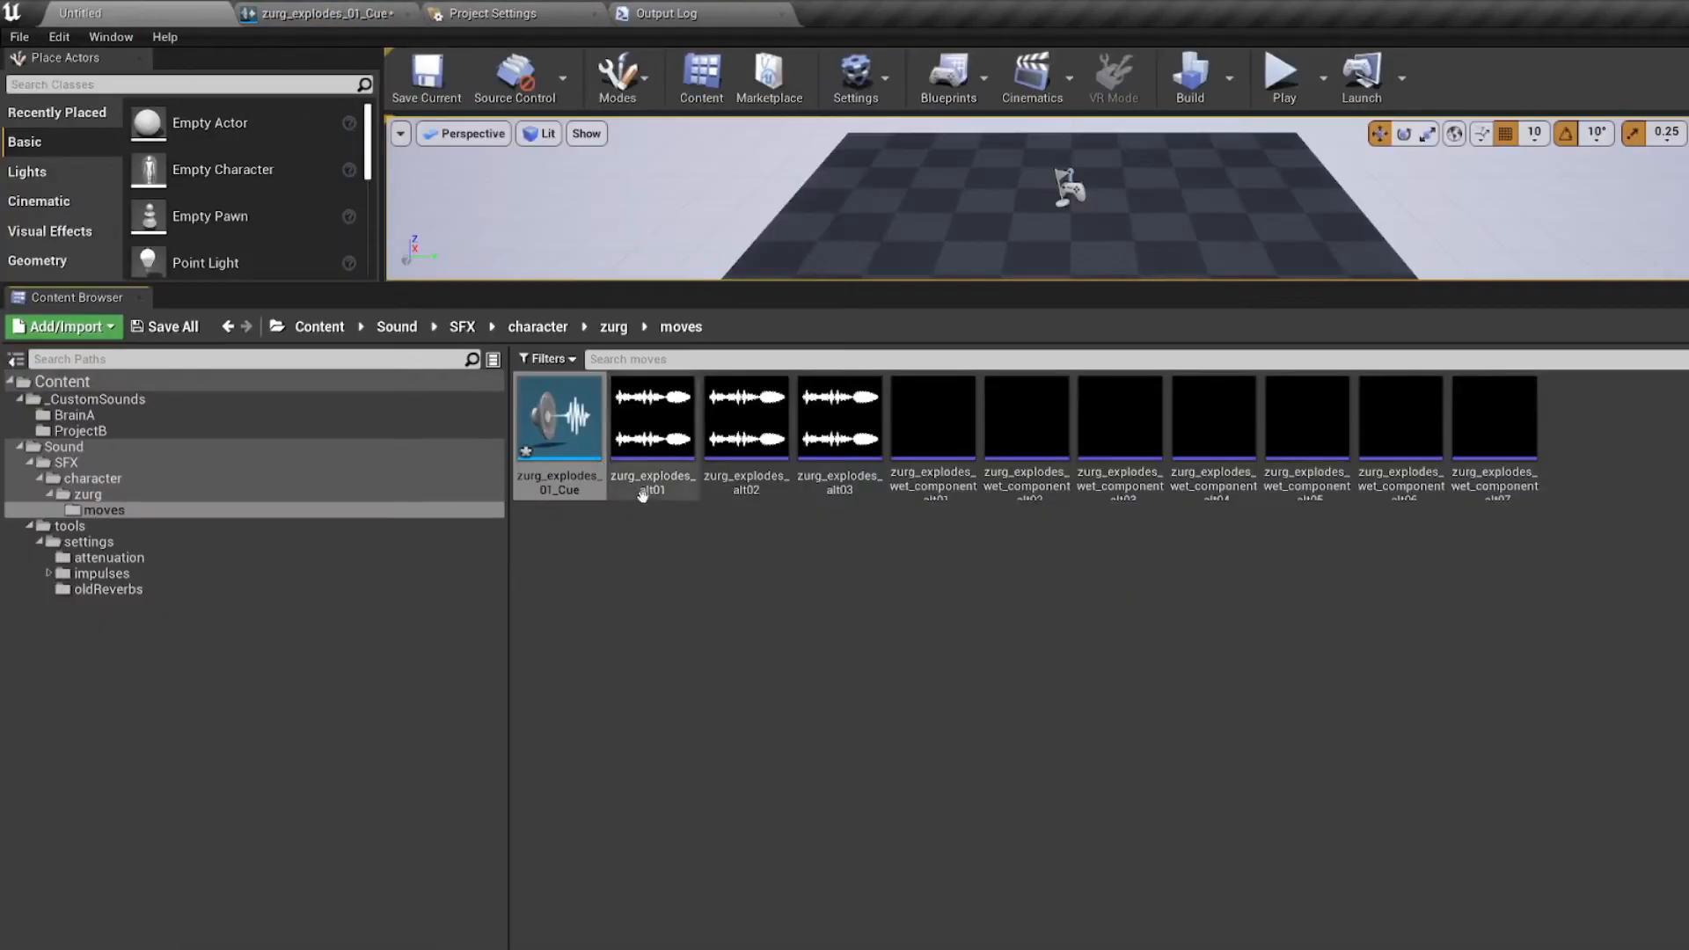
click(636, 517)
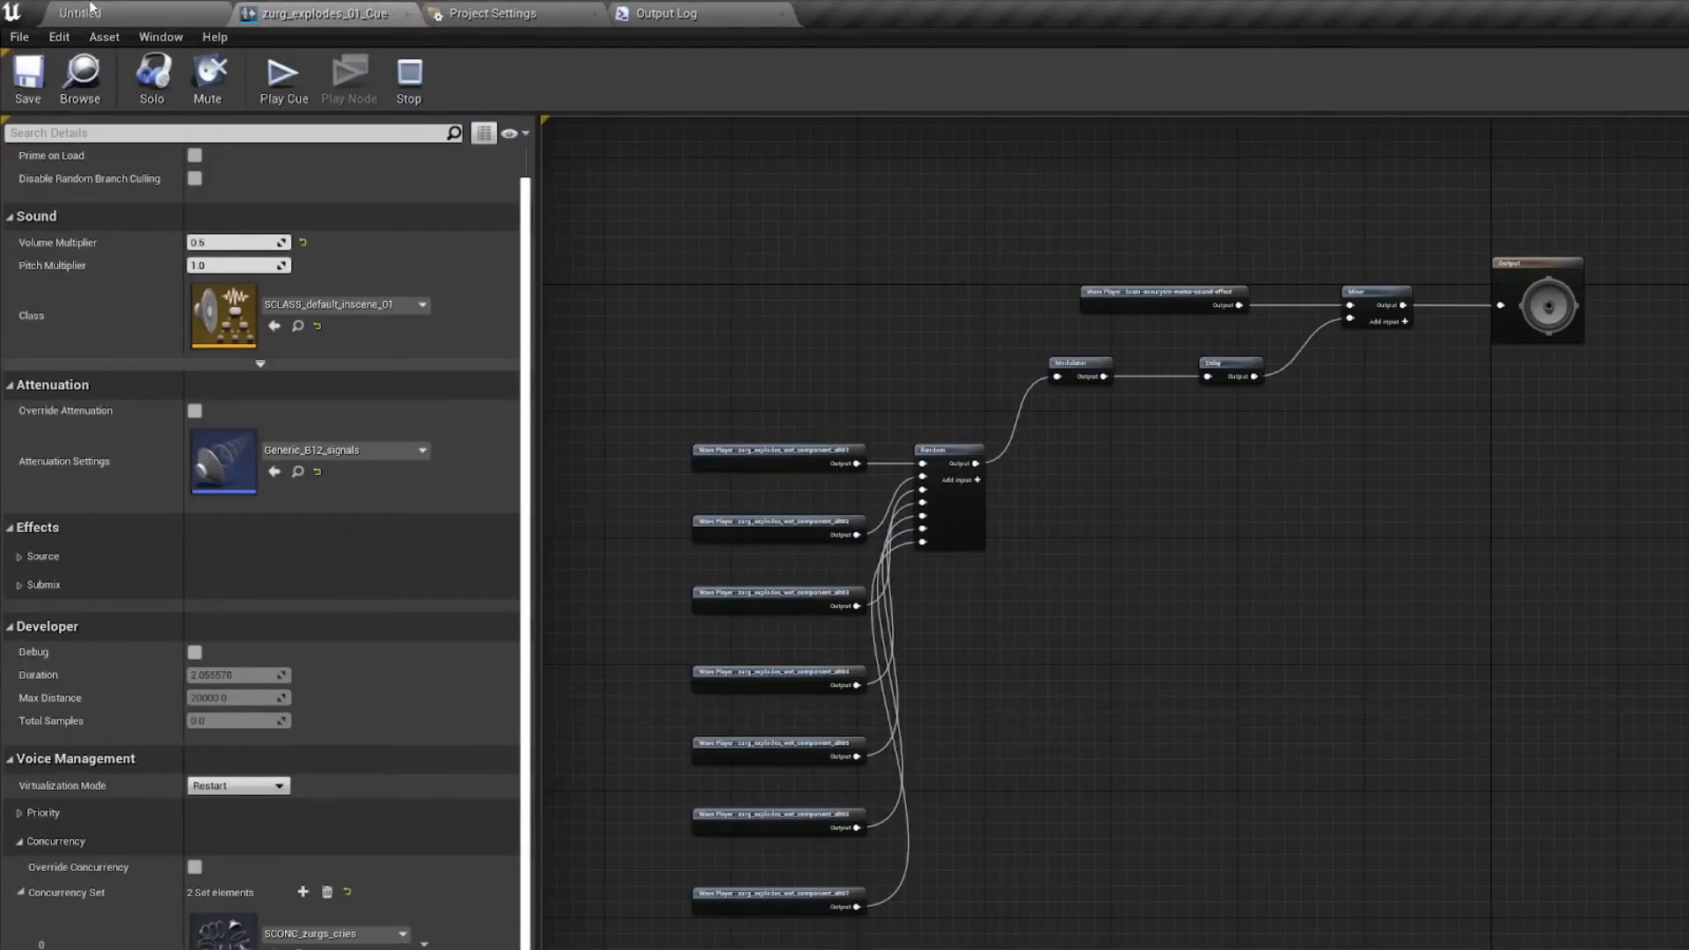
Step: Review the directories to never cook in the project's packaging settings
click(18, 37)
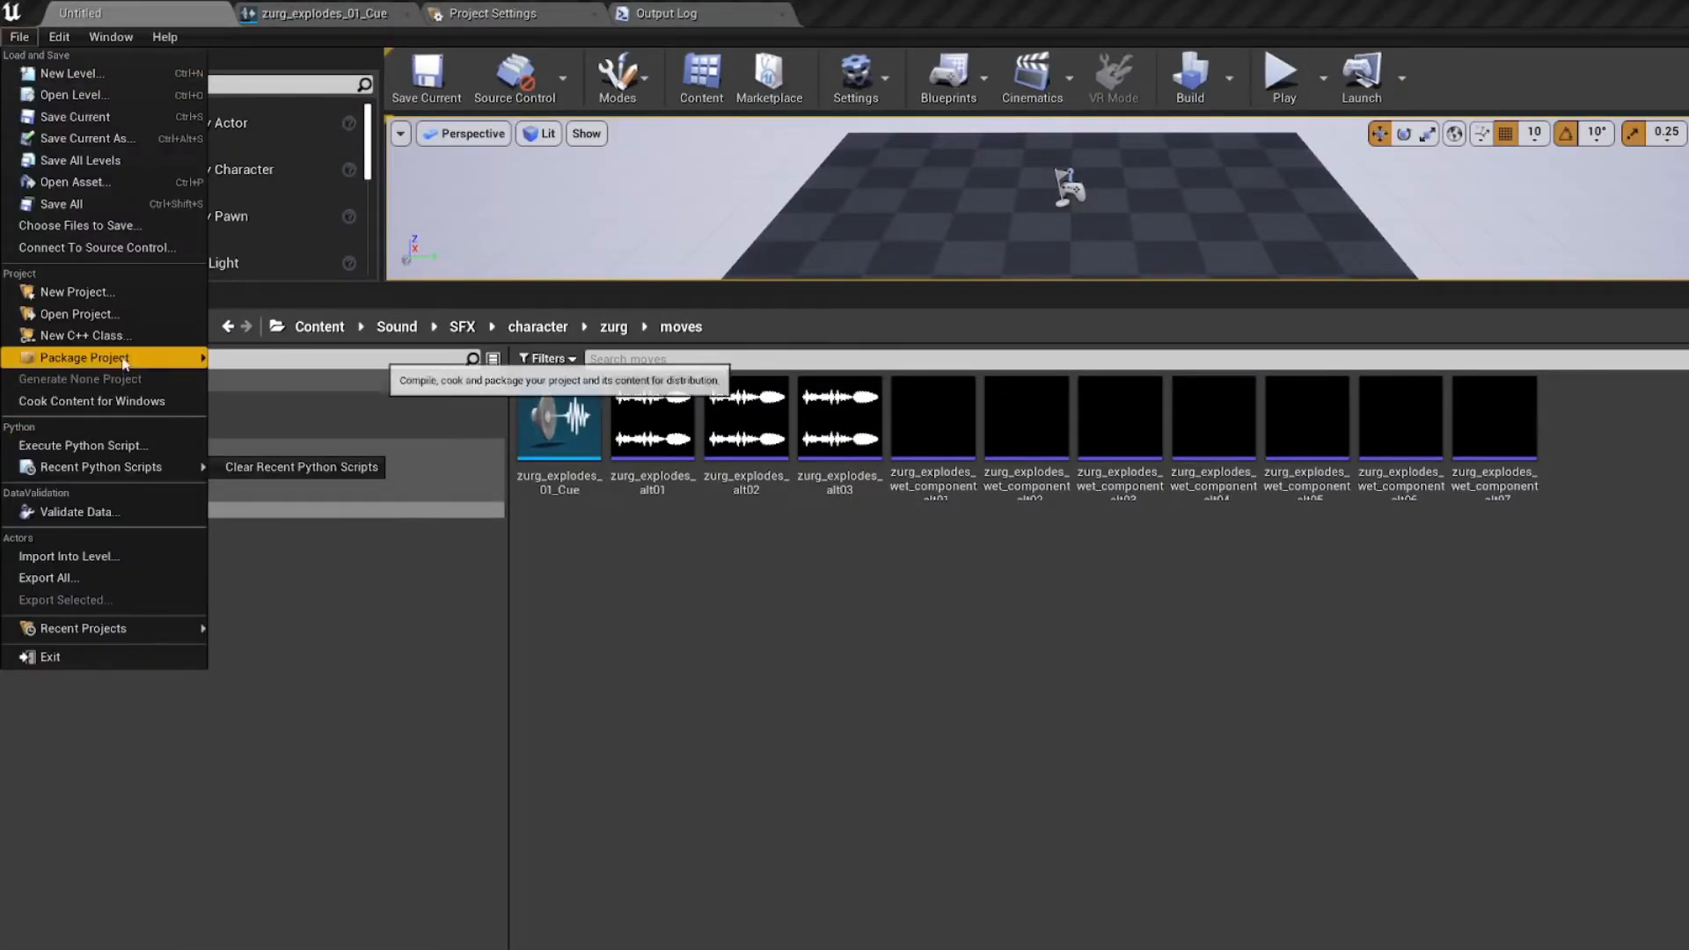
mouse_move(130, 363)
click(282, 574)
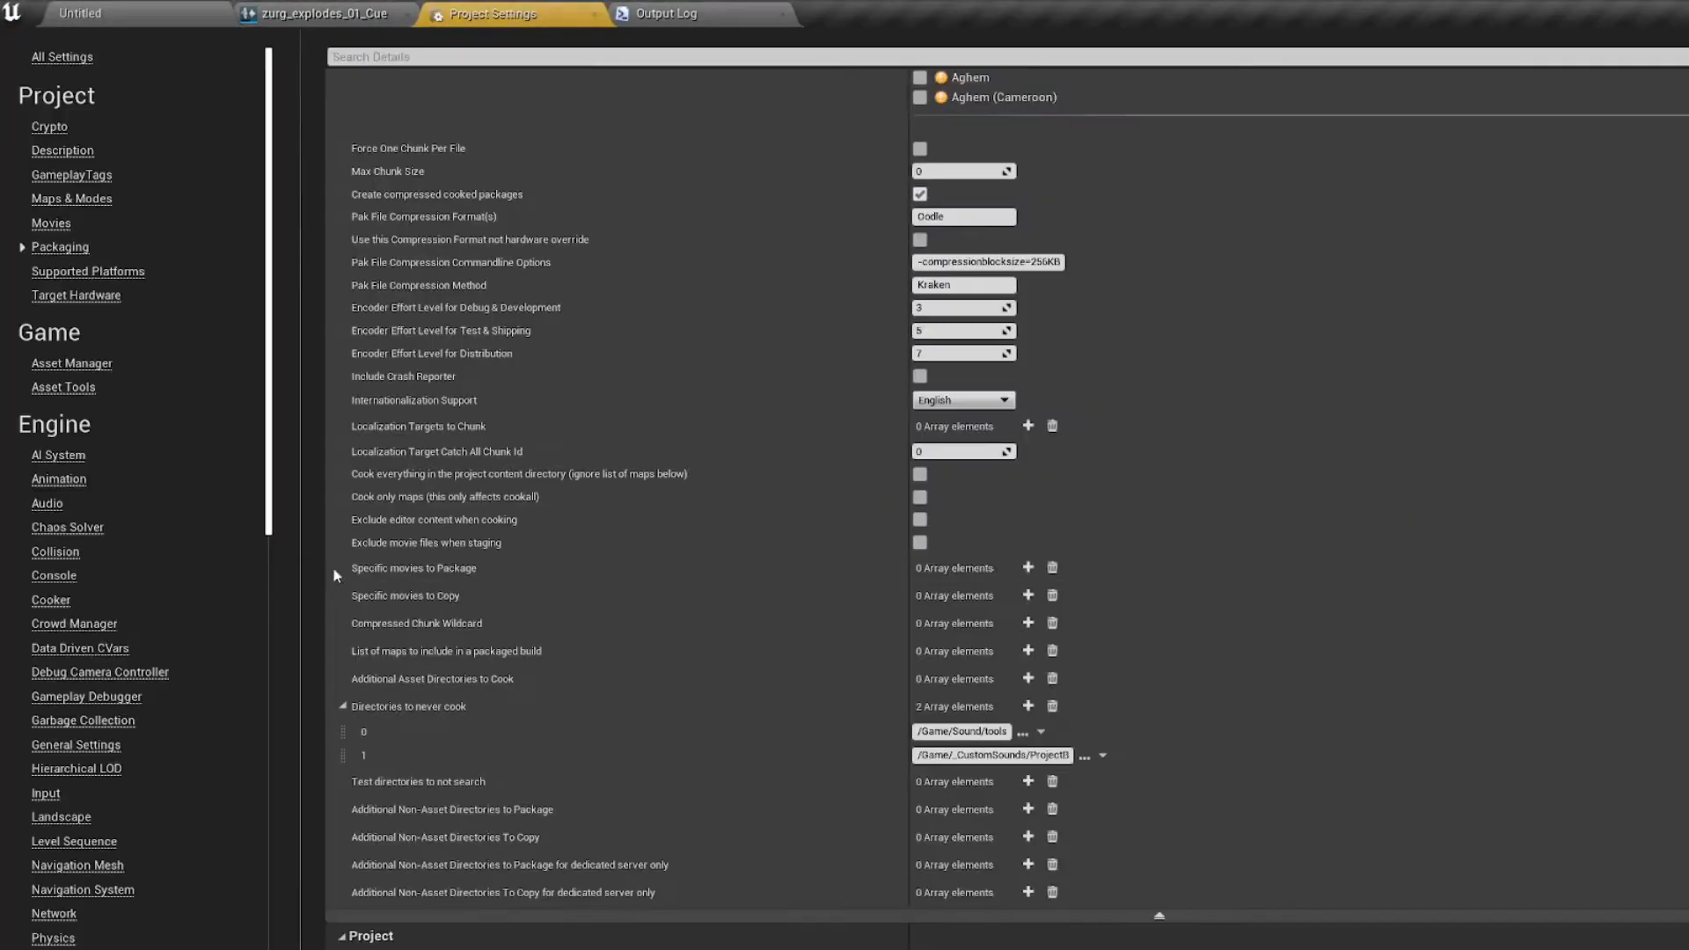
click(108, 14)
Step: Package the project into the Stray Modding/Mods/Tutorial folder, deleting the existing WindowsNoEditor folder there first
click(19, 37)
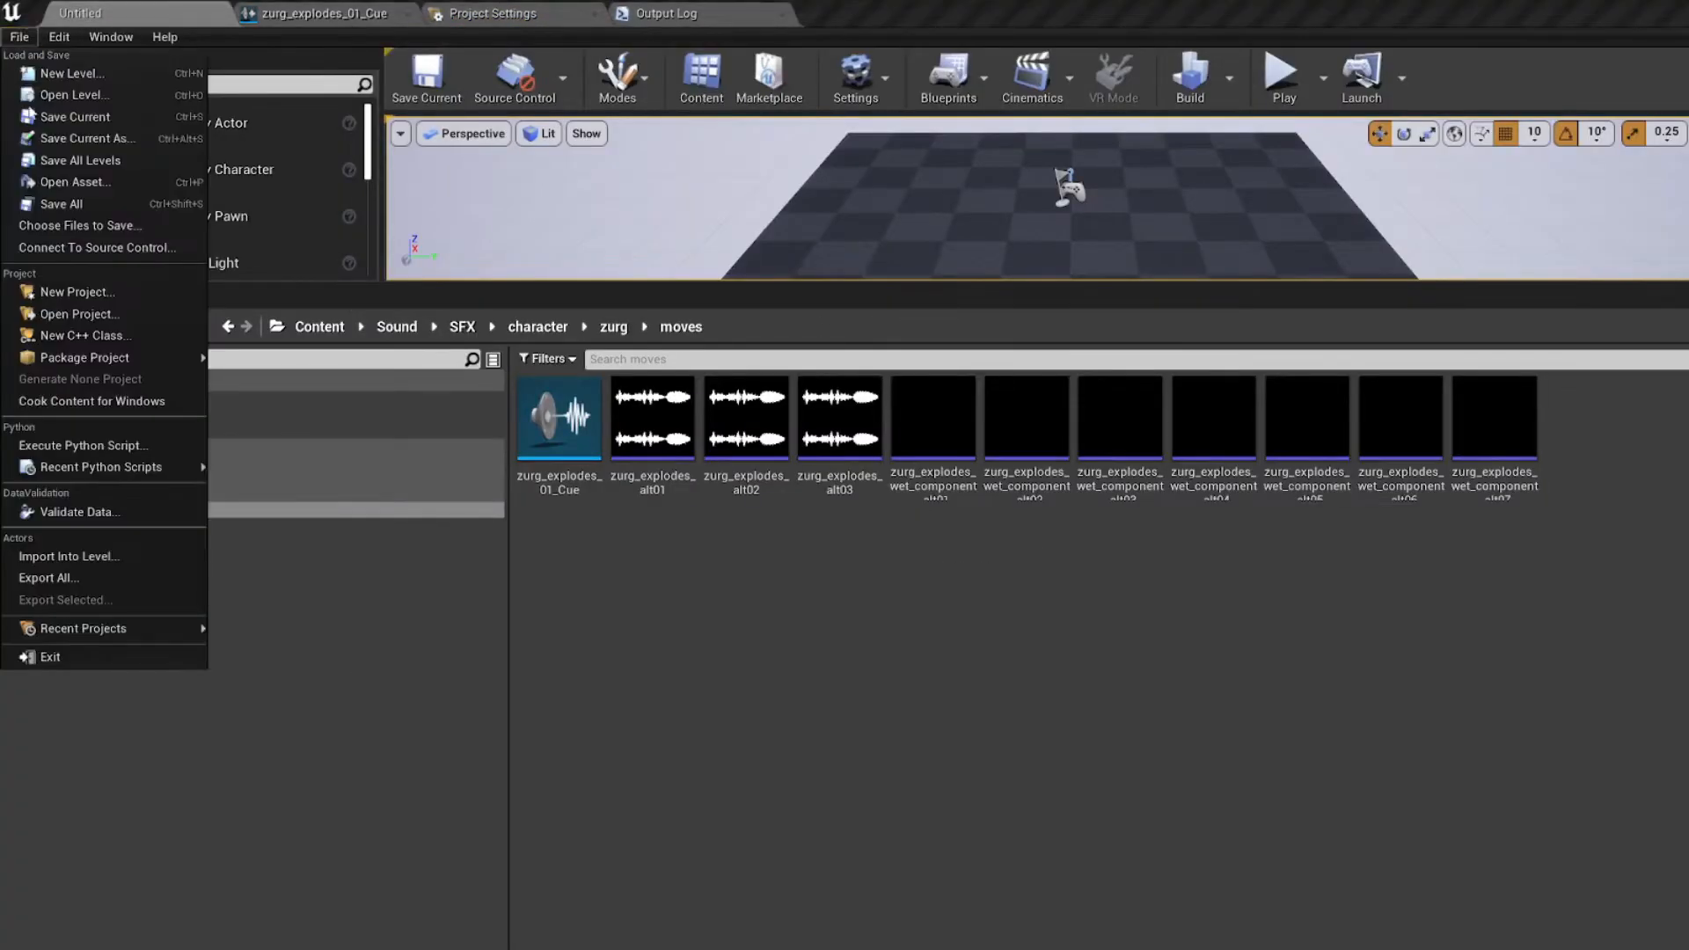
mouse_move(156, 366)
click(294, 487)
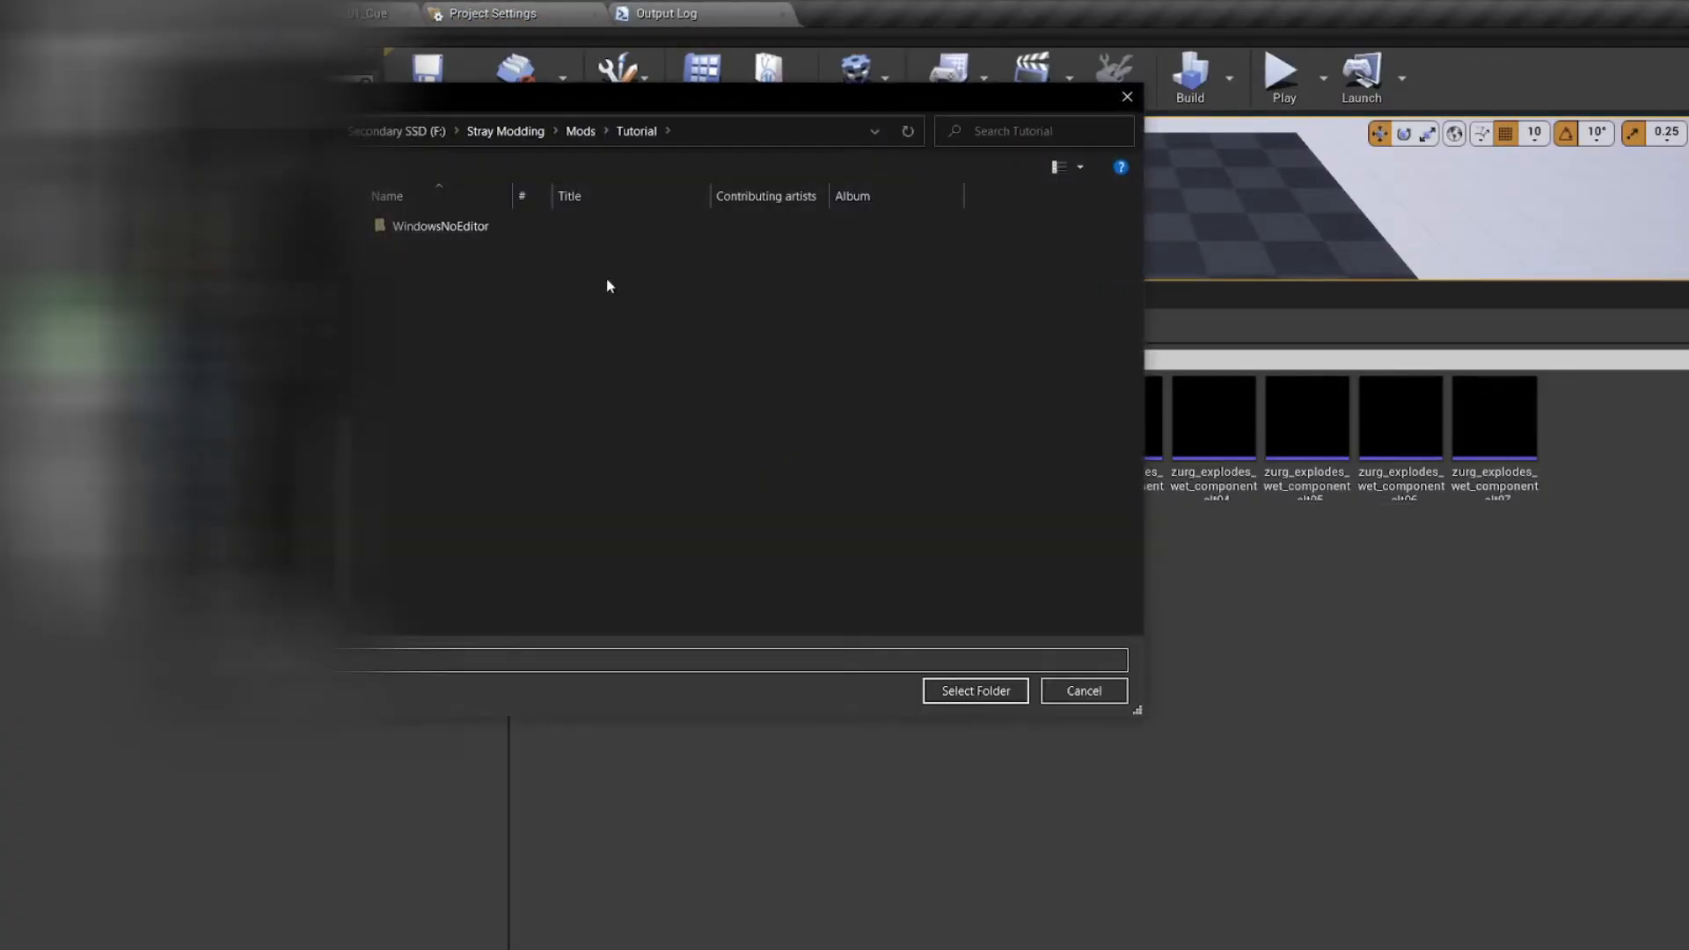
key(Delete)
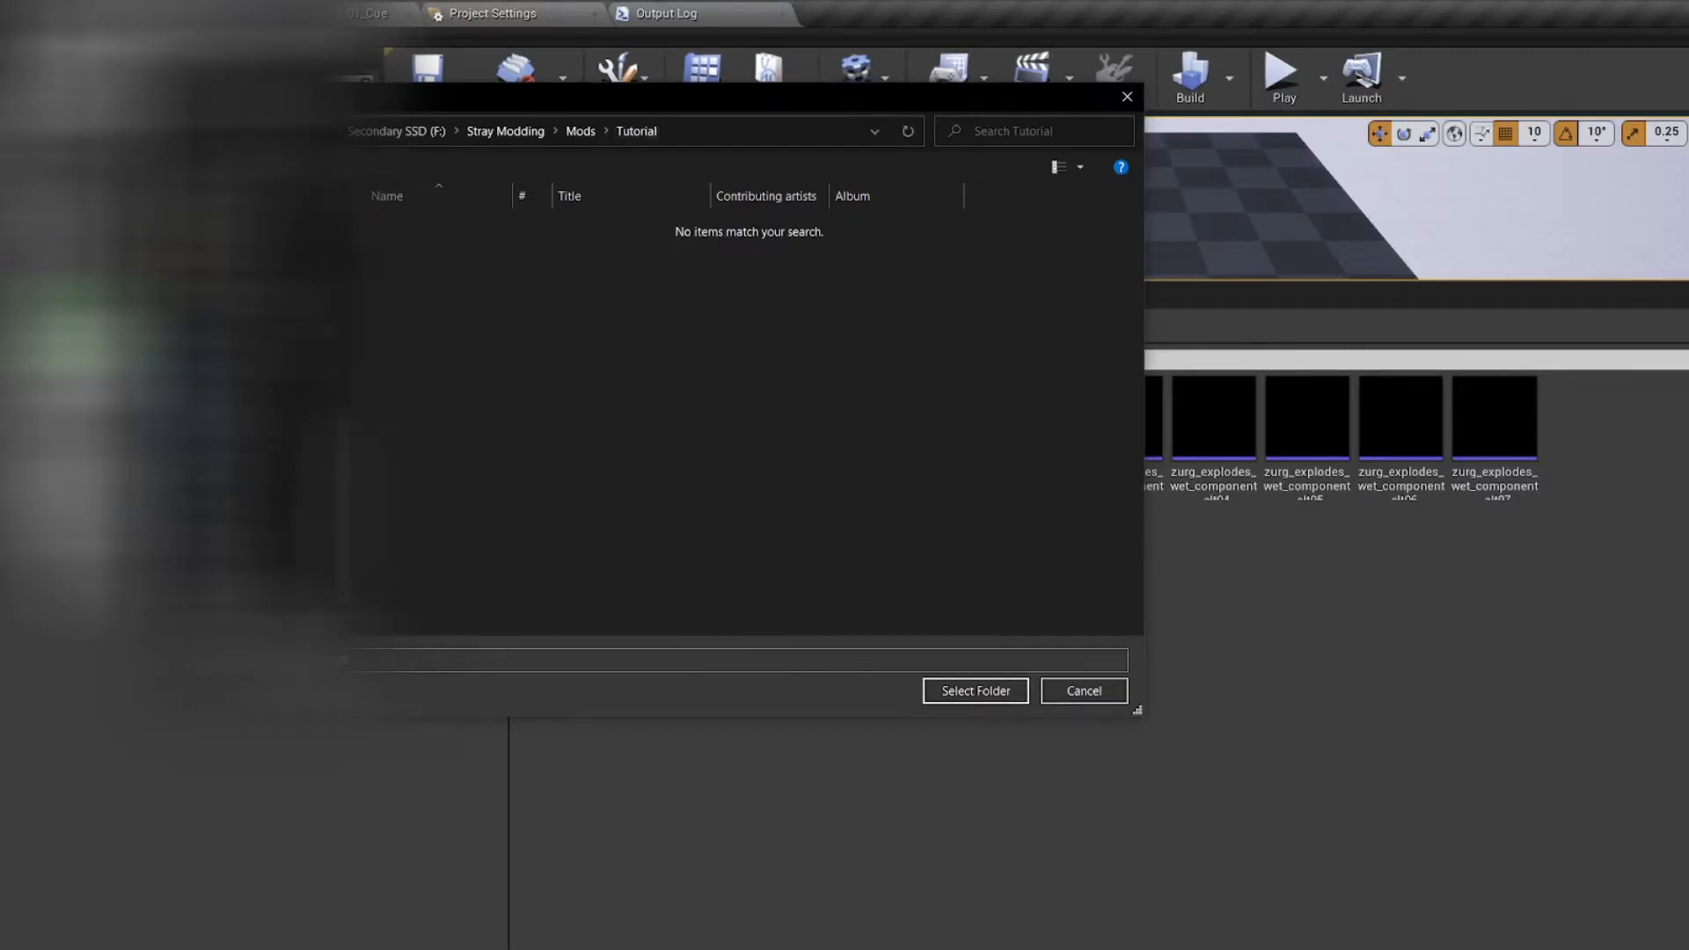
click(986, 692)
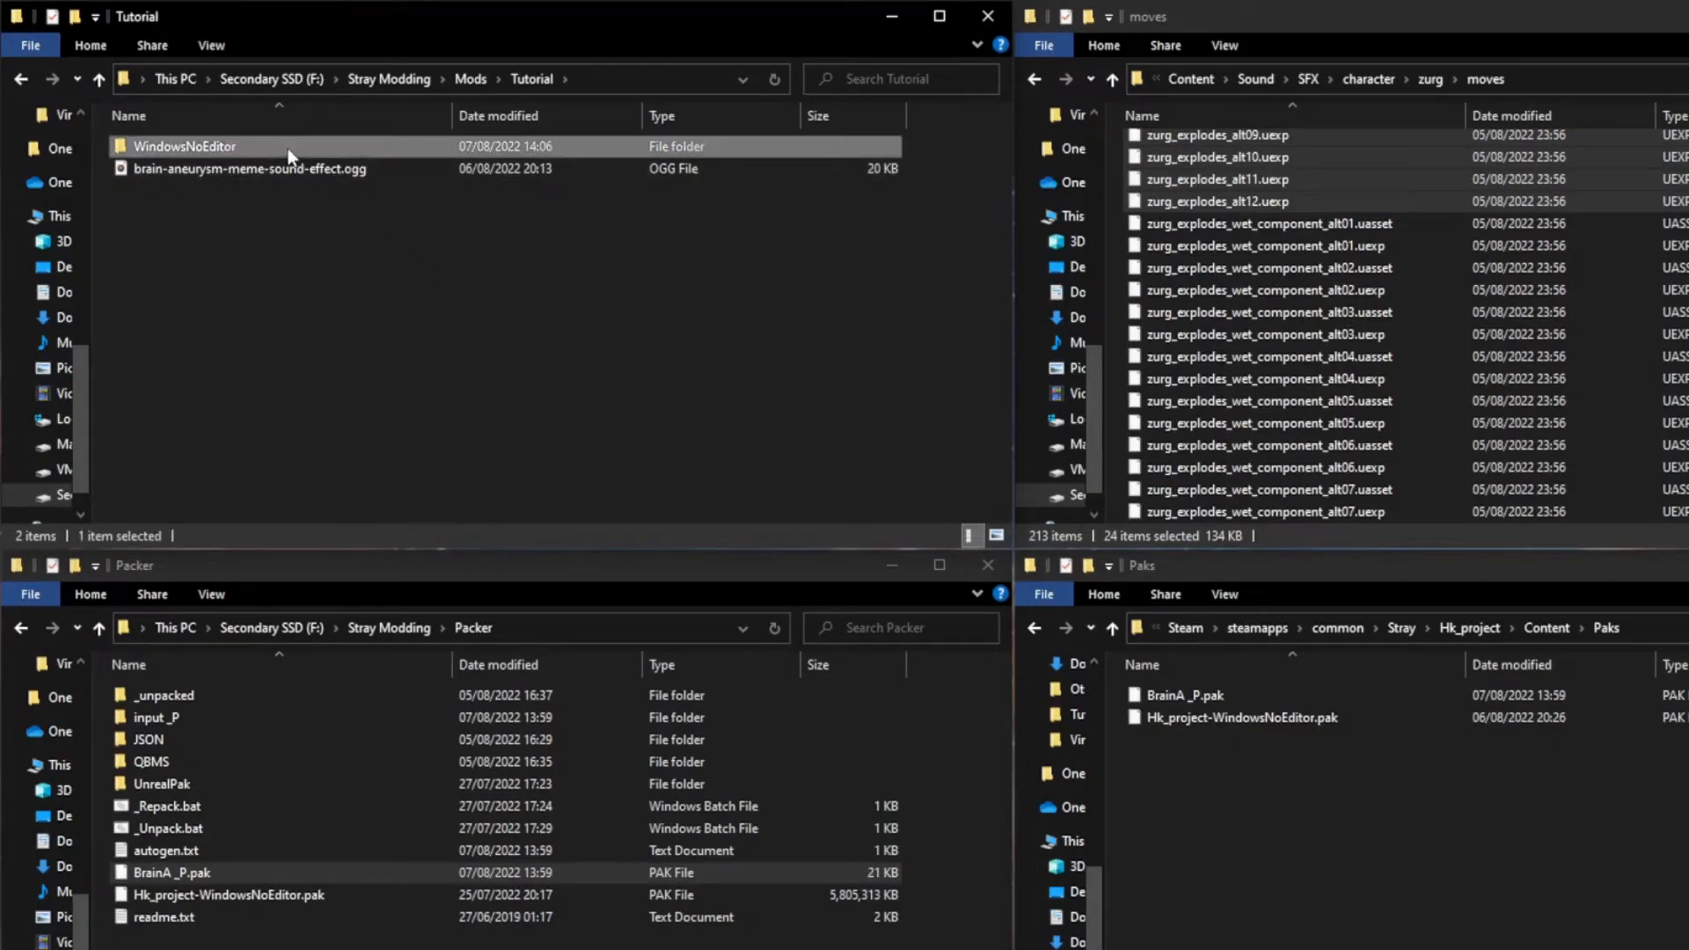
Step: Delete the two ShaderArchive files and the _CustomSounds folder from the packaged WindowsNoEditor/Hk_project/Content folder
double_click(287, 148)
click(163, 172)
double_click(162, 170)
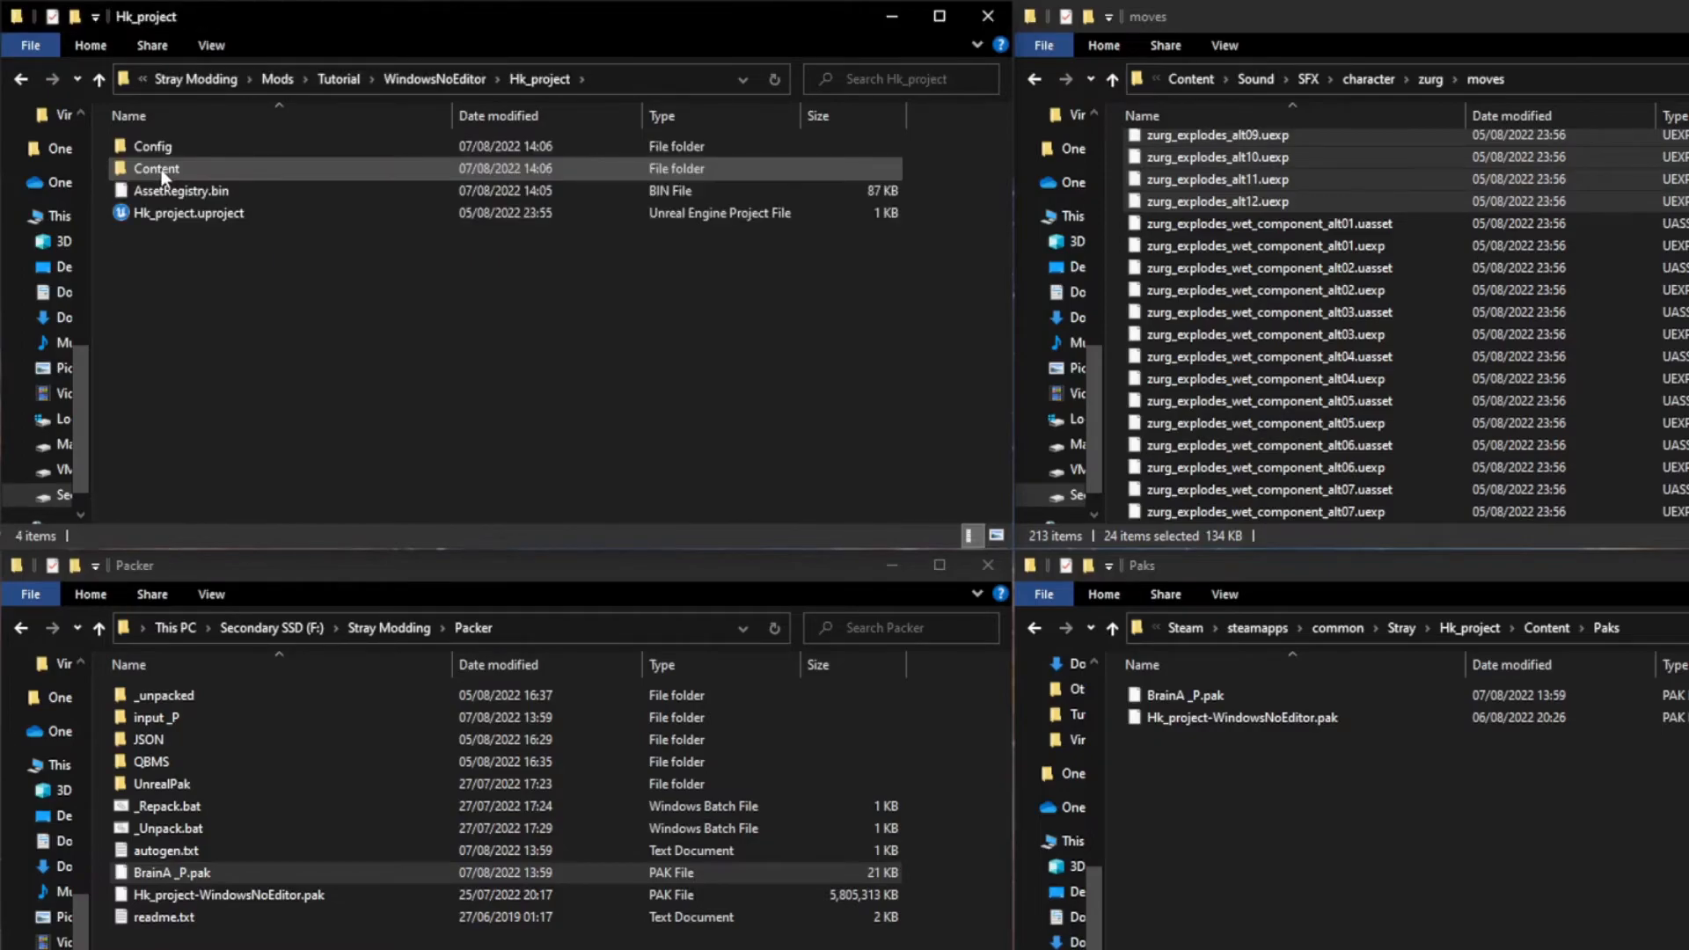
double_click(161, 169)
click(186, 214)
drag(186, 216, 188, 198)
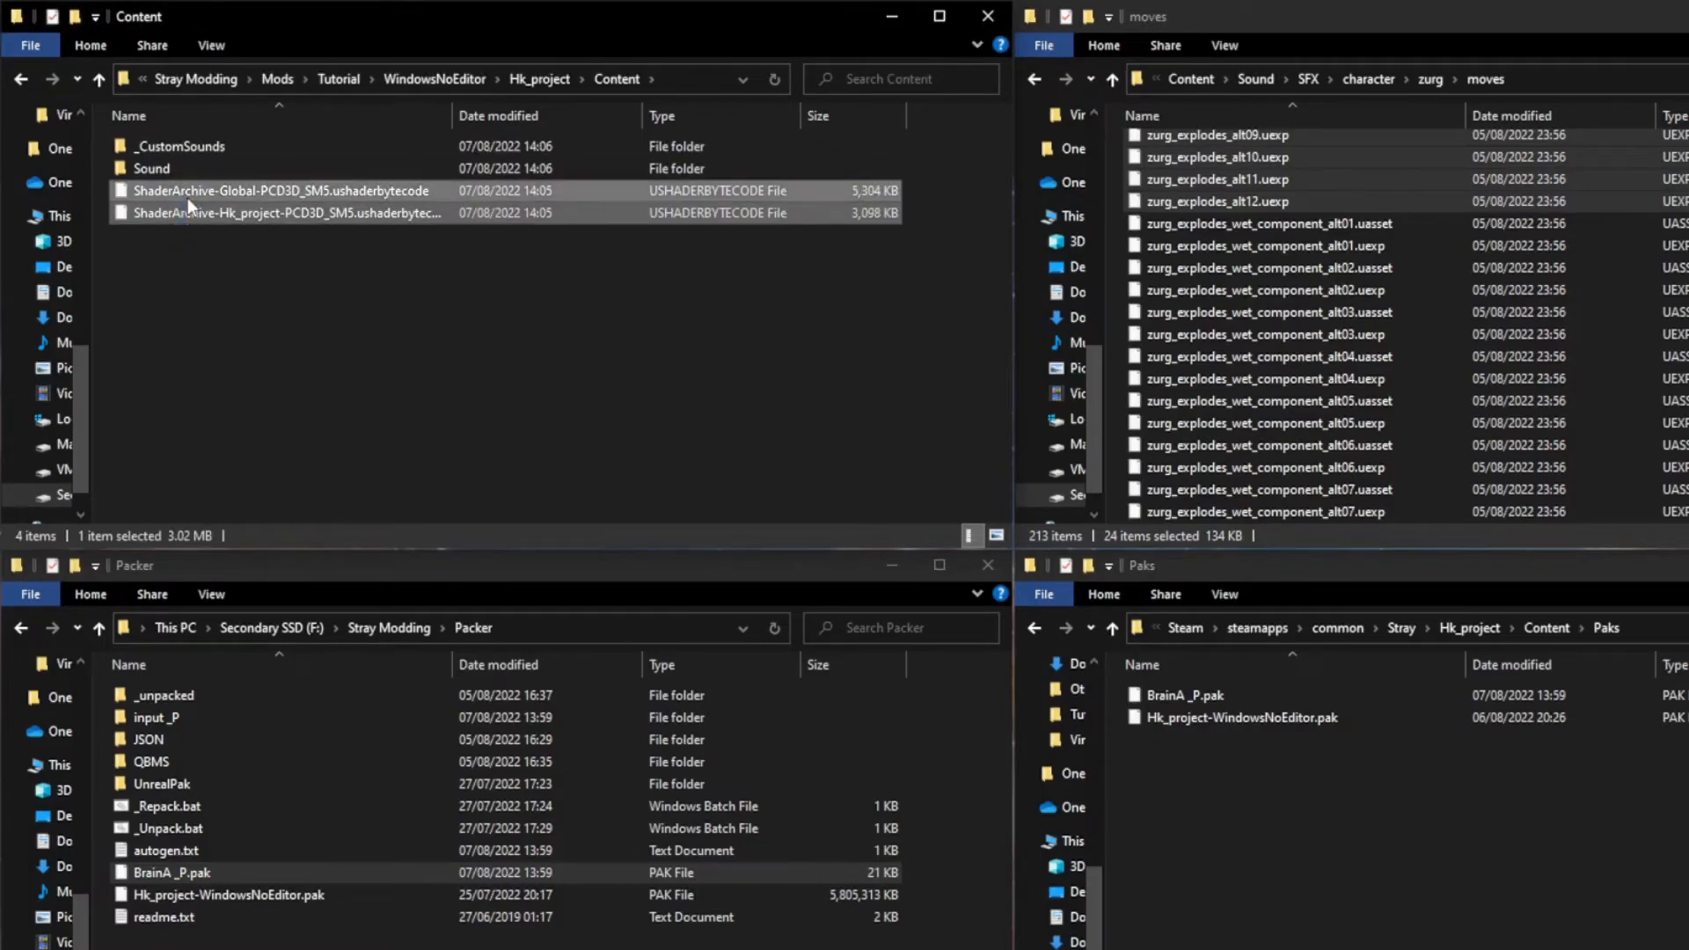
key(Delete)
click(182, 155)
key(Delete)
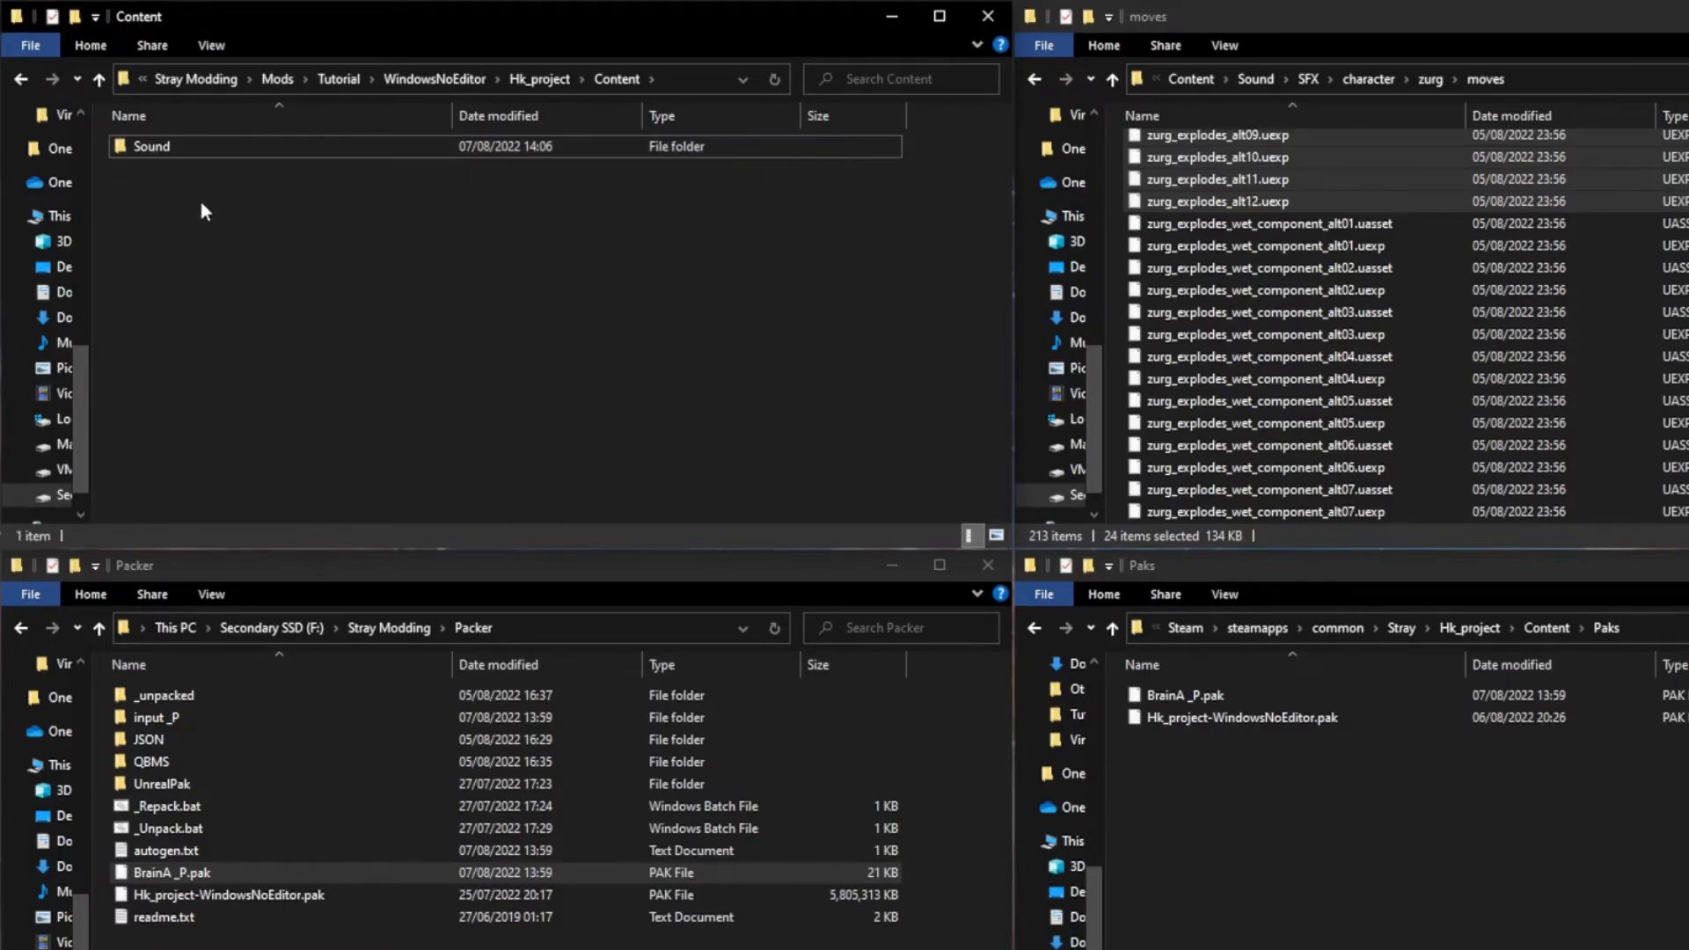
Step: Open the packaged Sound/SFX/character/zurg/moves folder and delete the files listed ahead of zurg_explodes_alt01.uasset
double_click(180, 148)
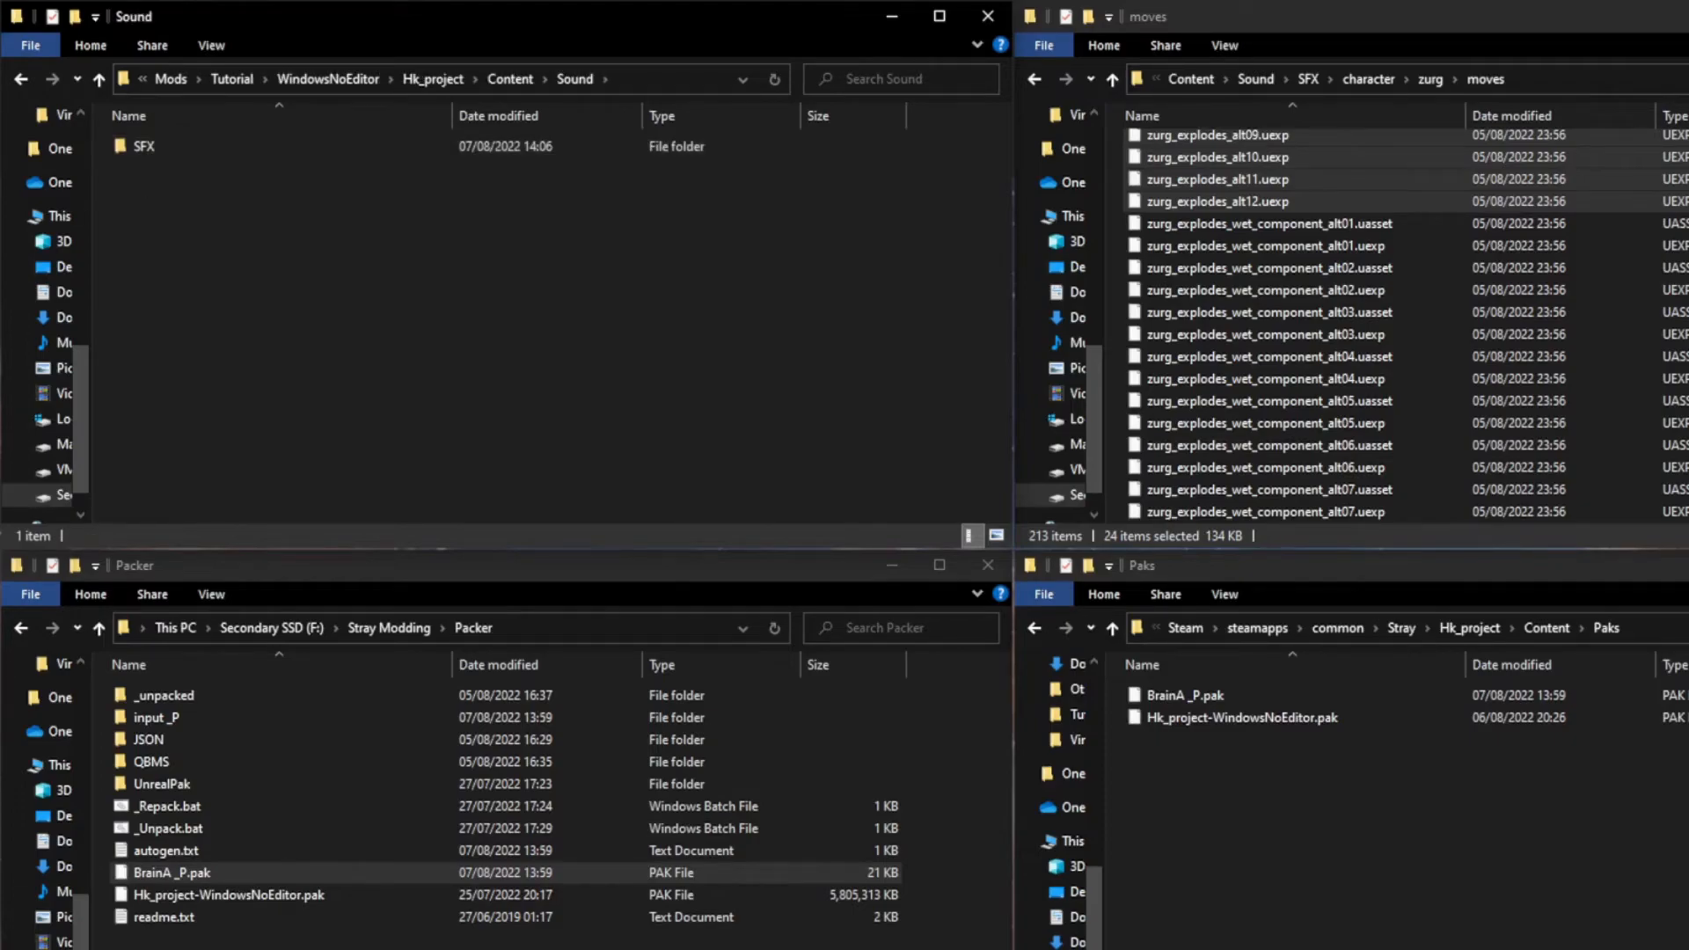
double_click(226, 154)
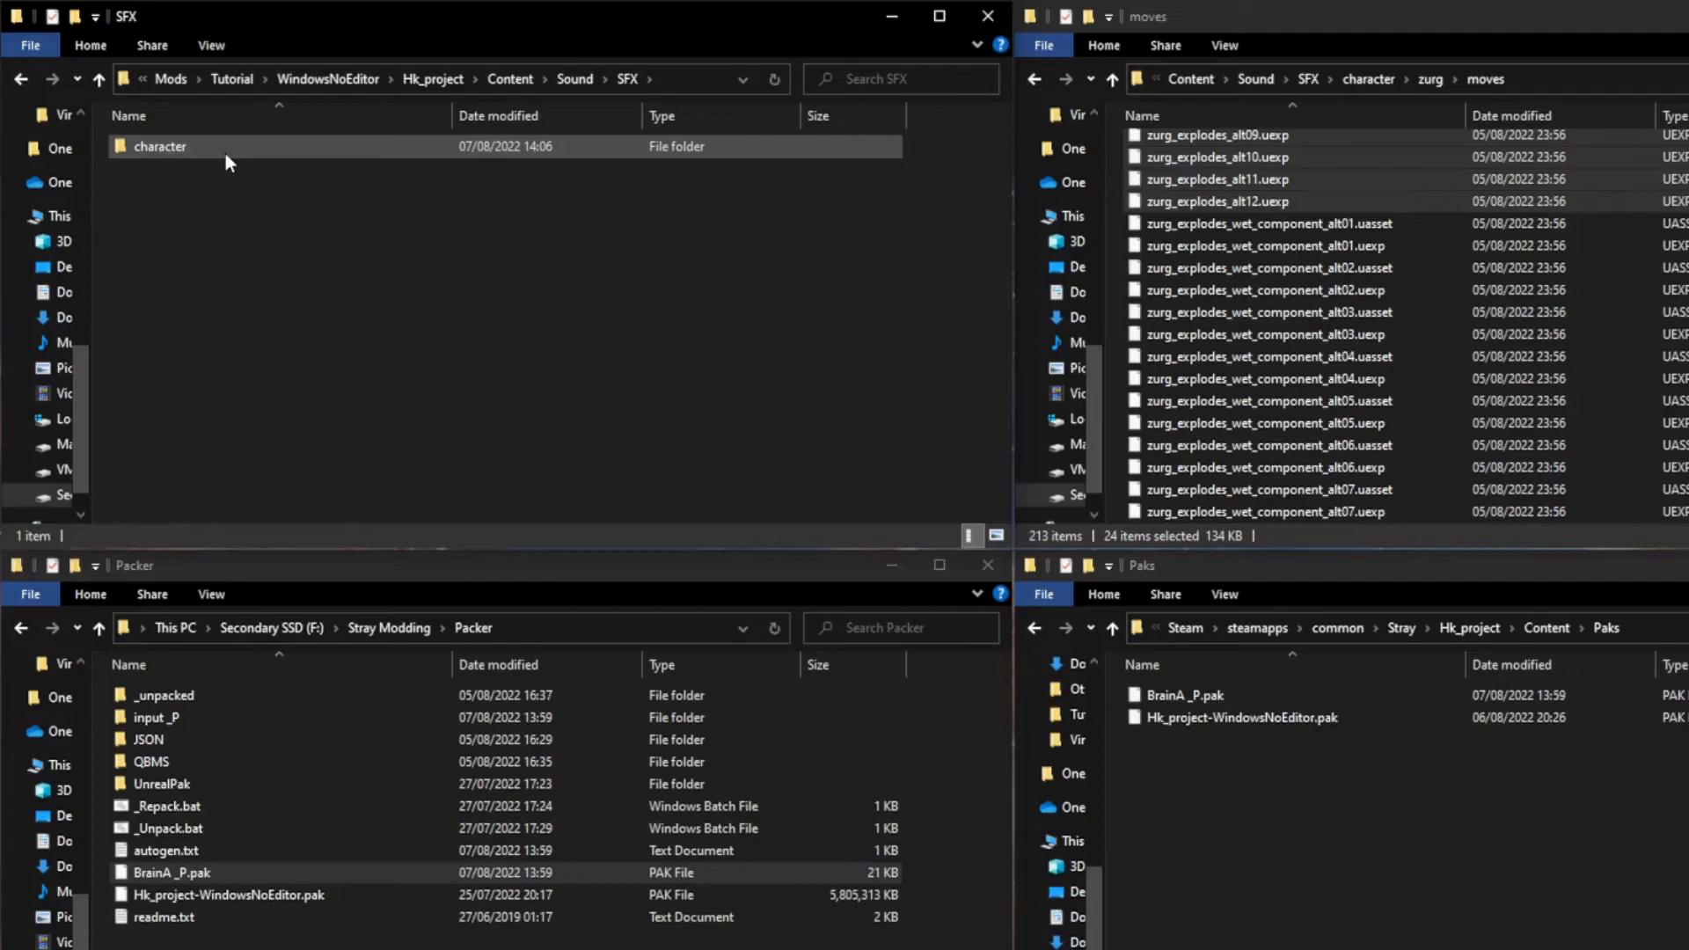
double_click(225, 153)
double_click(225, 153)
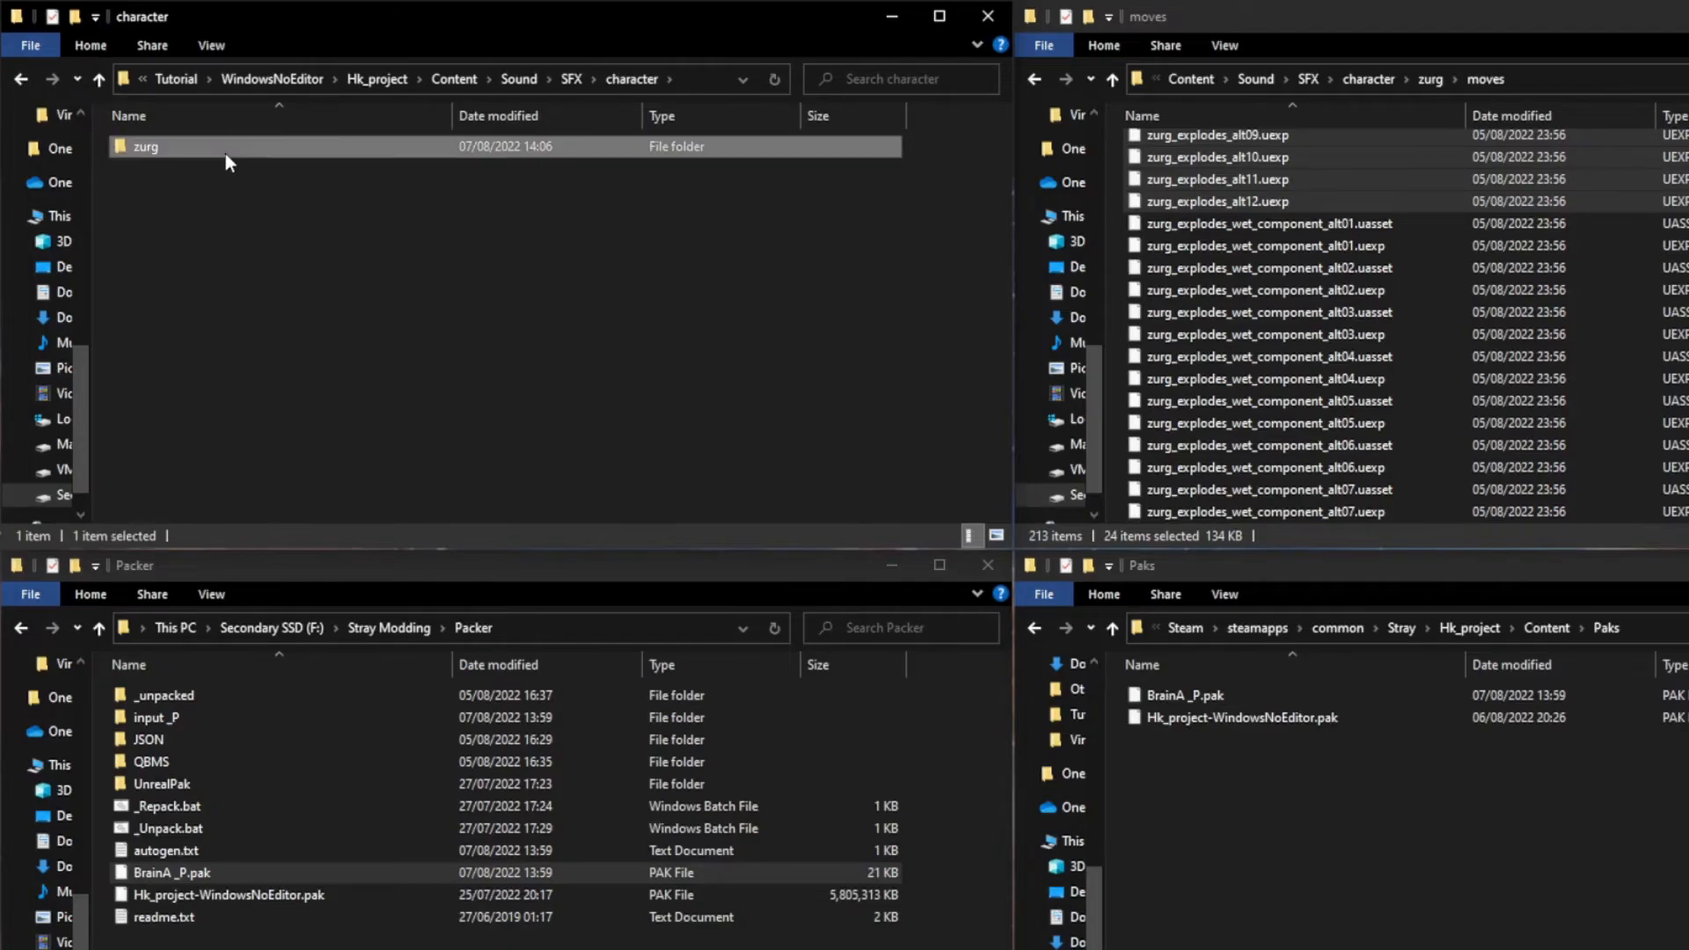
double_click(226, 153)
click(274, 147)
key(Delete)
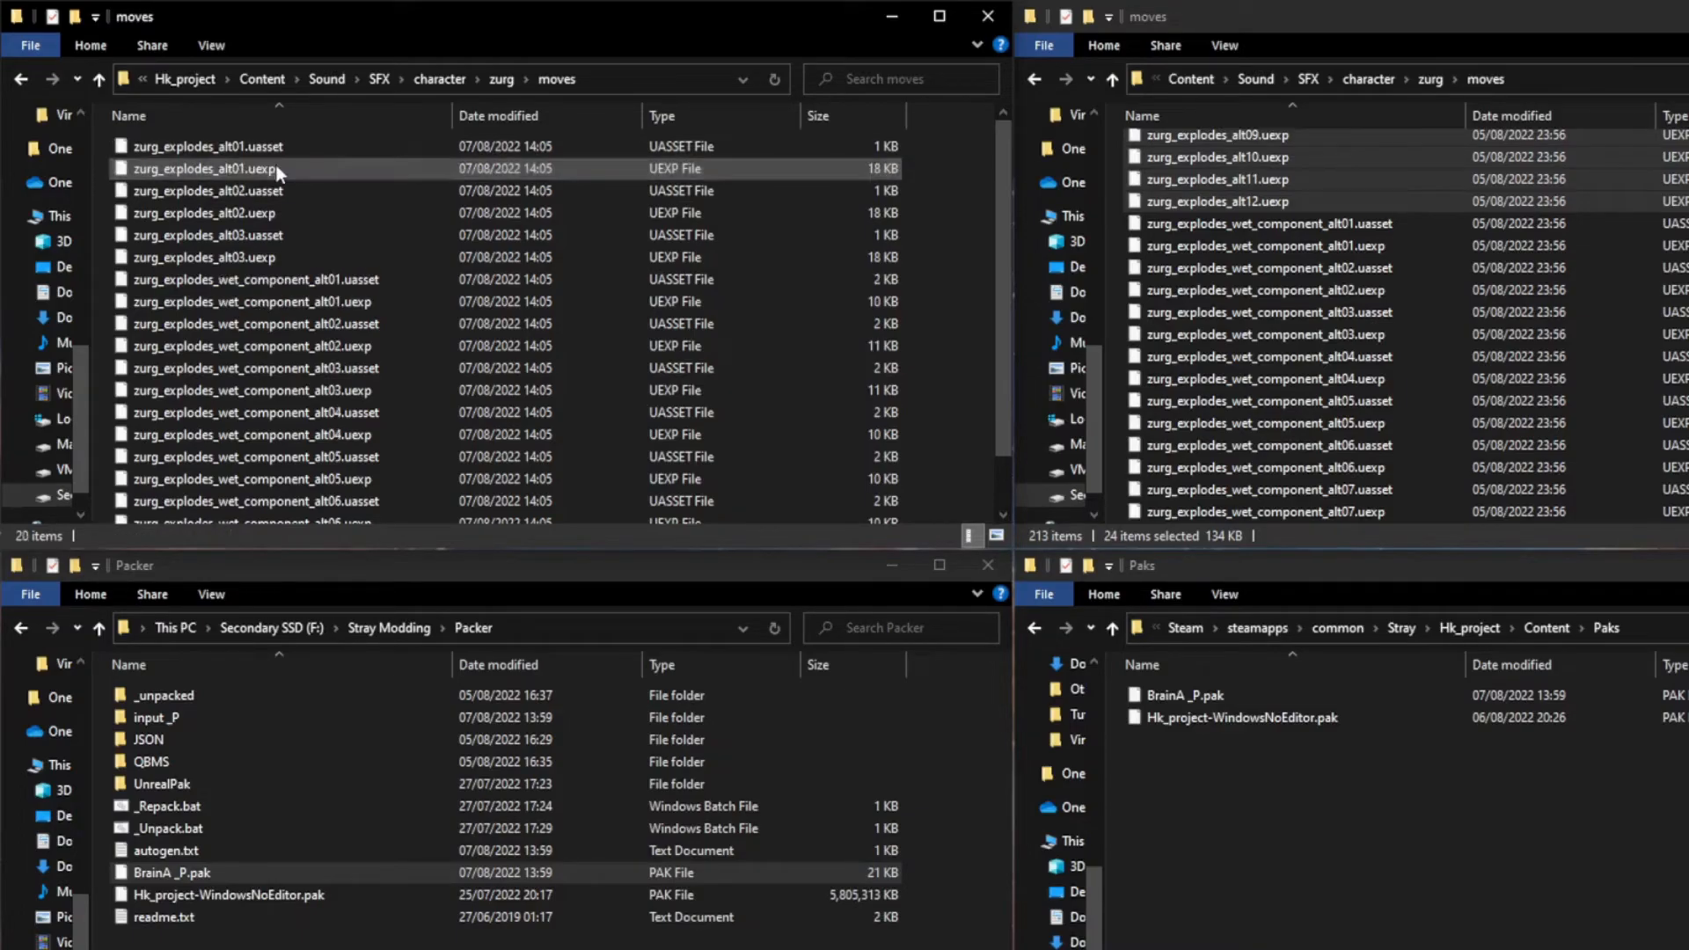
Step: Delete the zurg_explodes_wet_component_alt01 through alt07 files, keeping only the zurg_explodes_alt01 to alt03 files
click(269, 281)
scroll(264, 316, down, 1)
shift+click(258, 513)
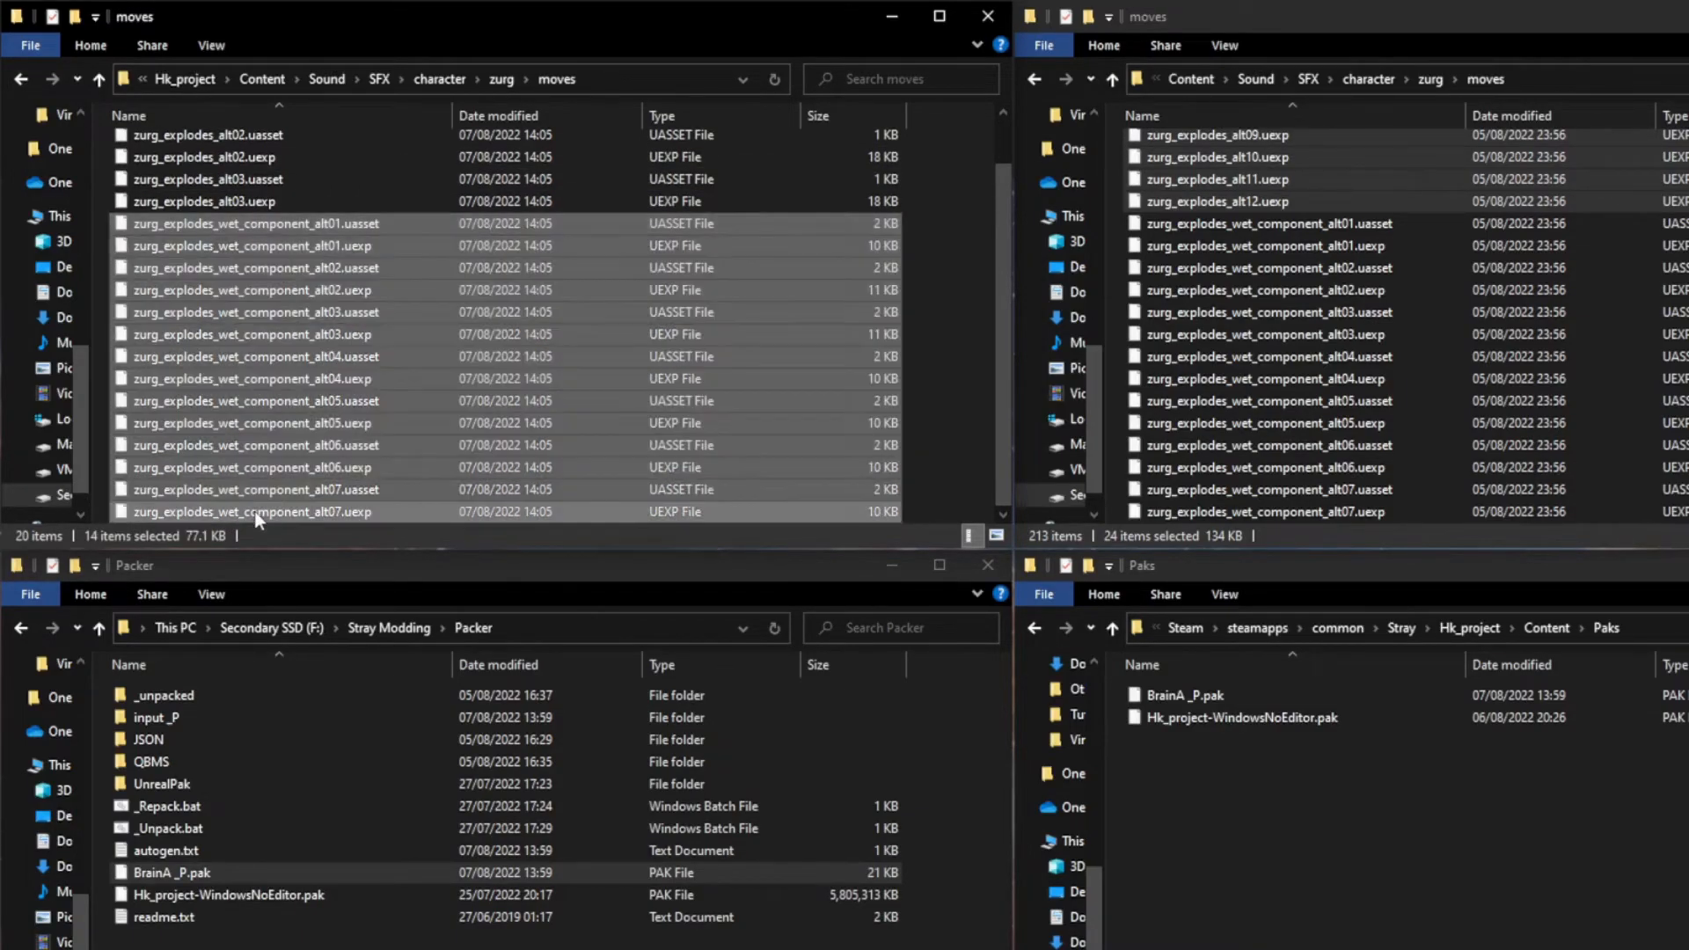
key(Delete)
drag(215, 338, 254, 151)
click(250, 321)
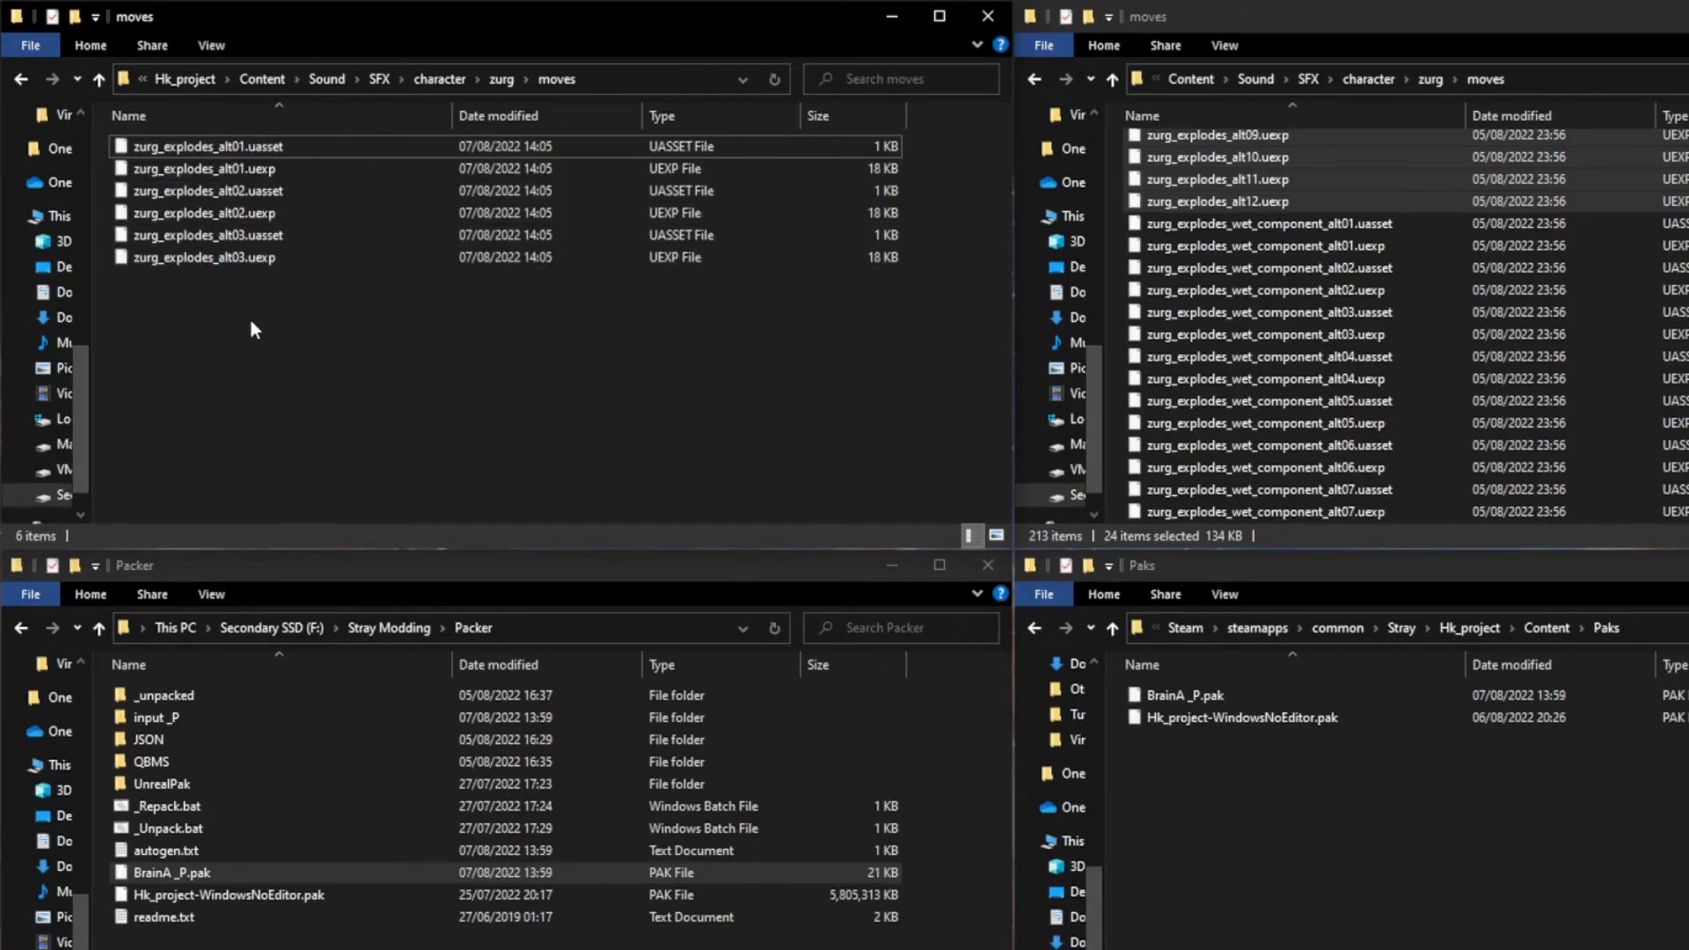
drag(251, 322, 253, 150)
click(301, 348)
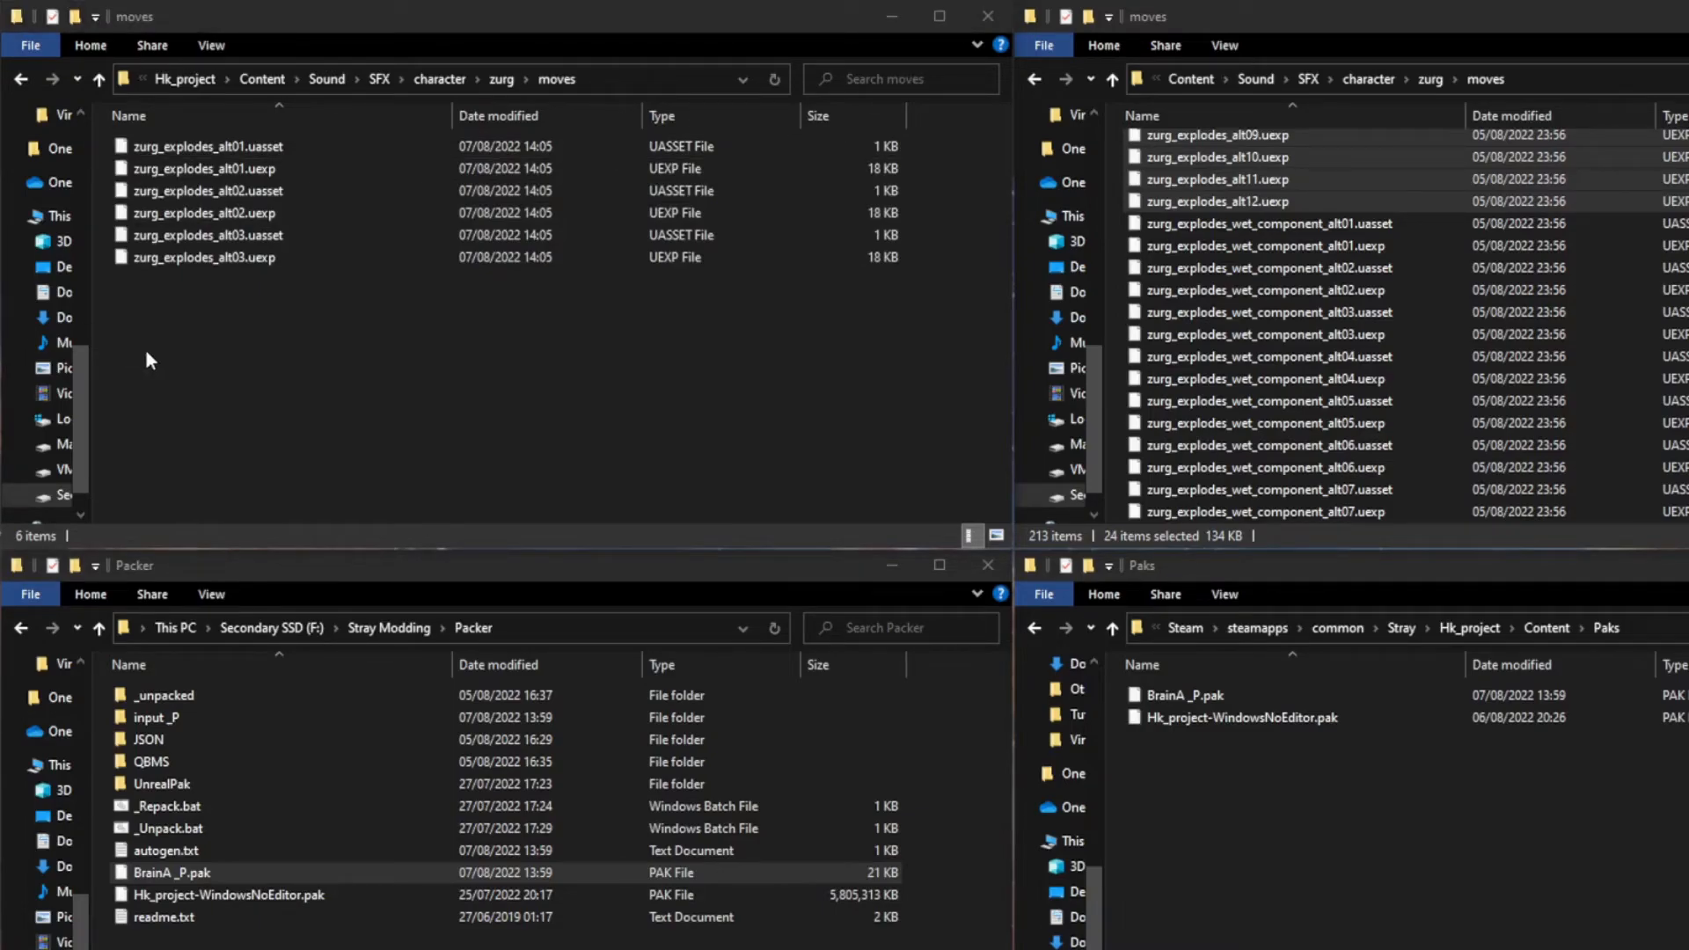
Step: Replace the Content folder in Packer/input _P with the newly packaged one and repack input _P using _Repack.bat
click(269, 80)
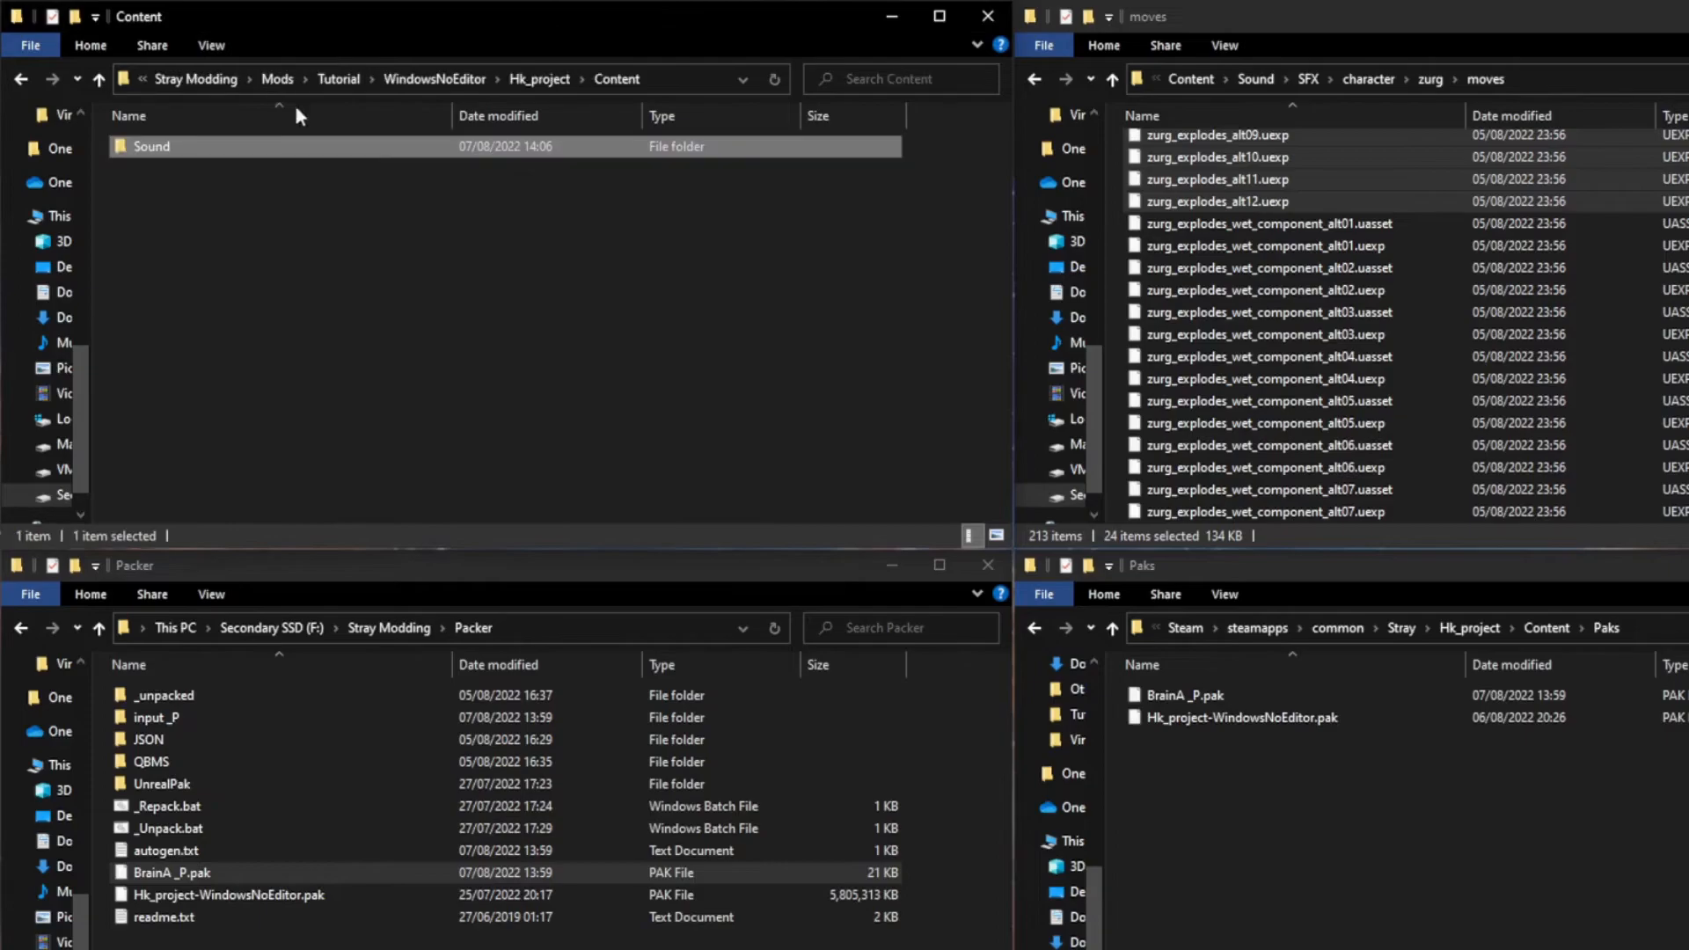
click(539, 79)
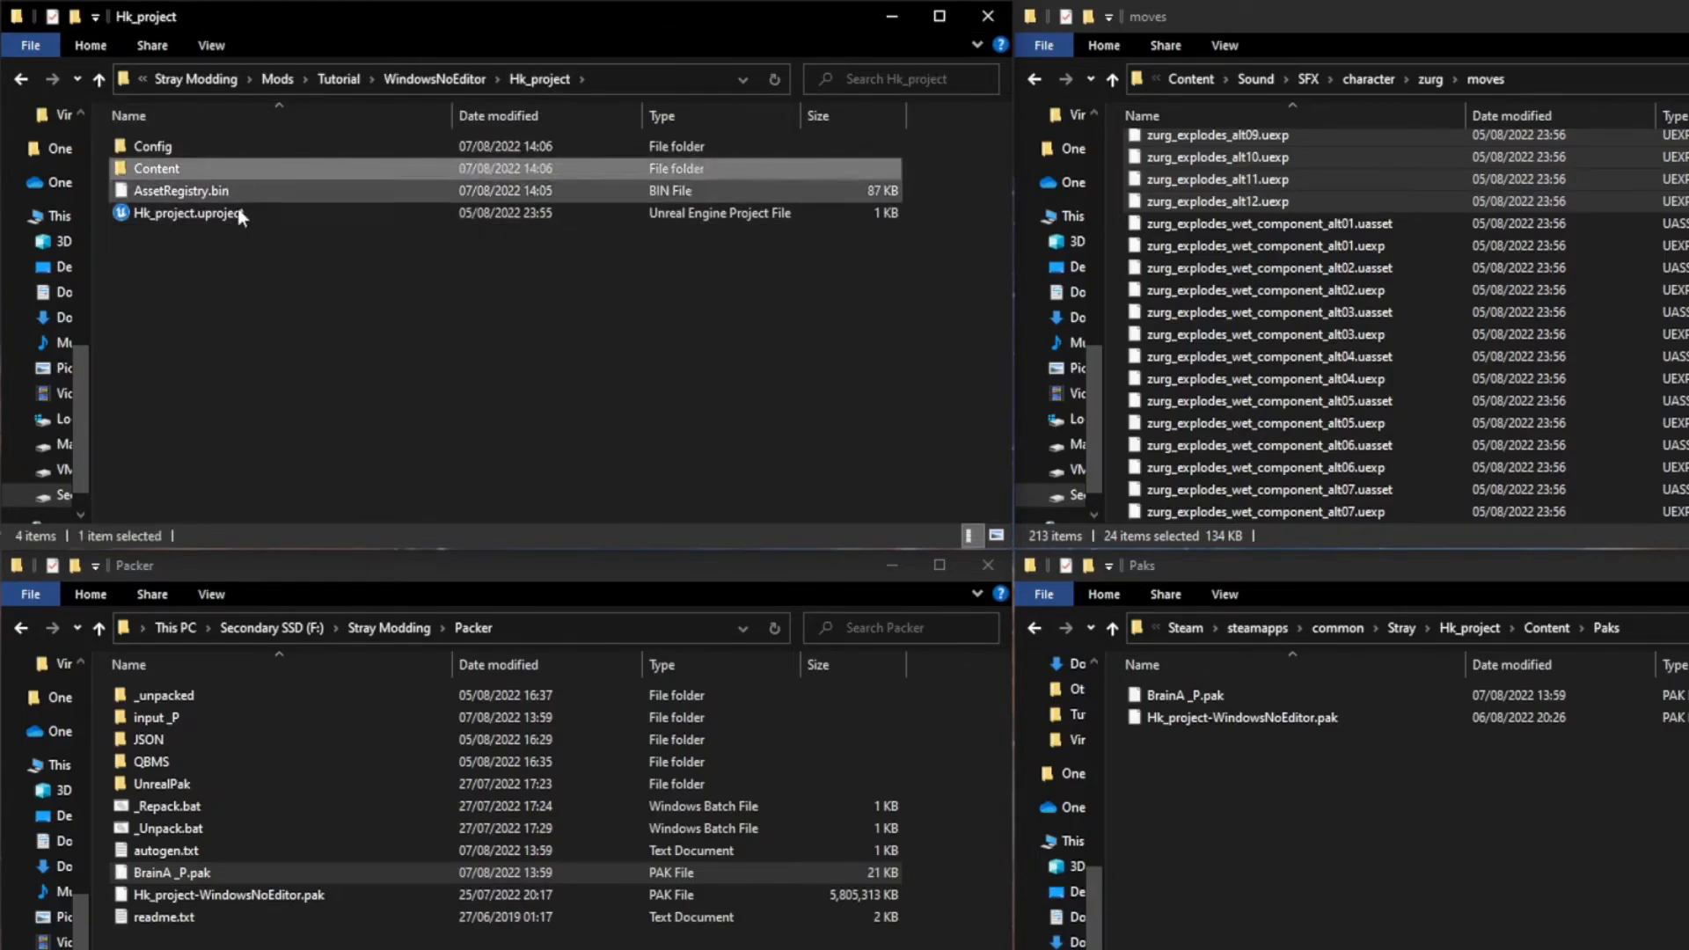
click(228, 722)
double_click(220, 720)
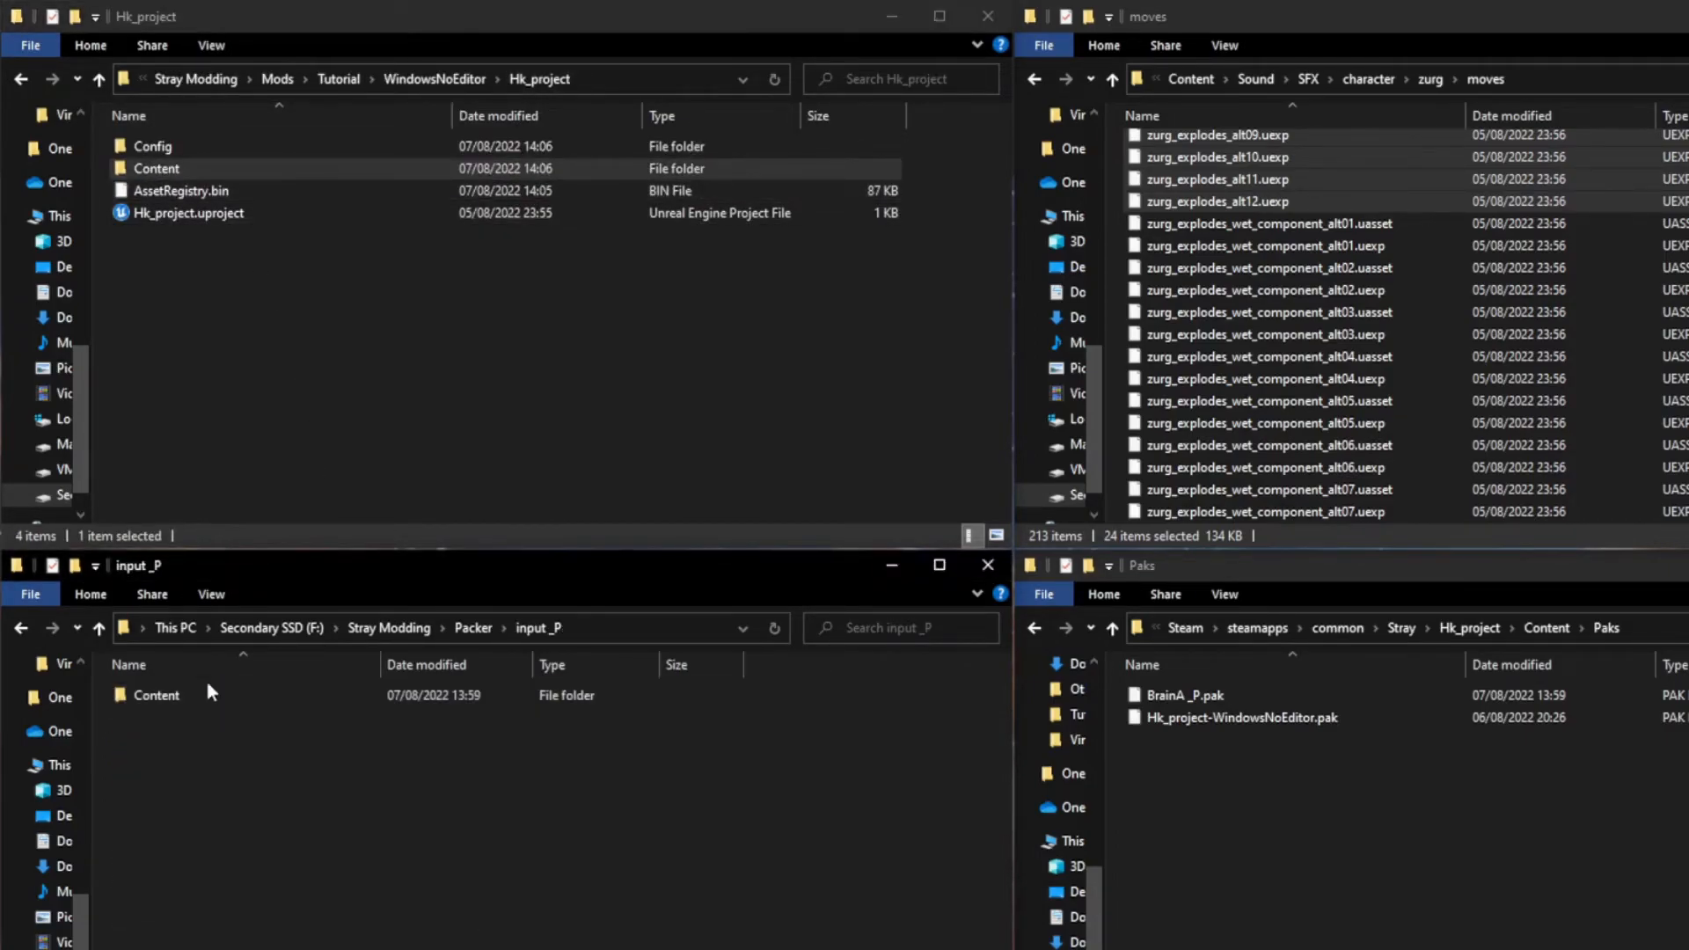
key(Delete)
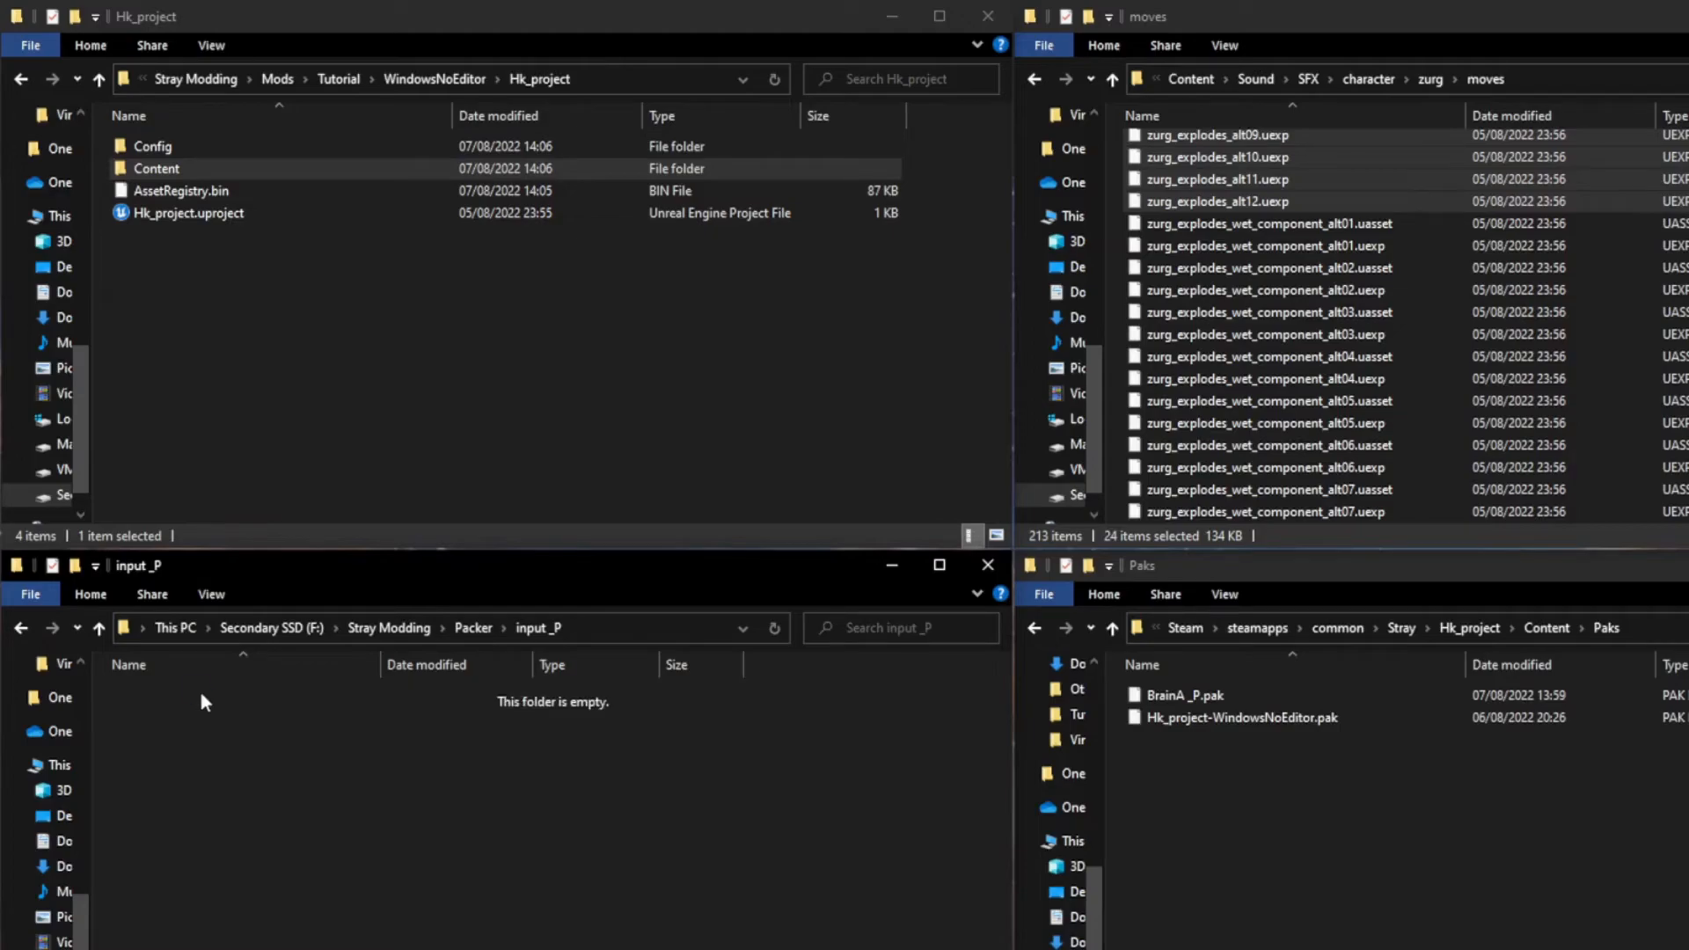
key(ctrl+v)
click(476, 632)
drag(215, 721, 264, 798)
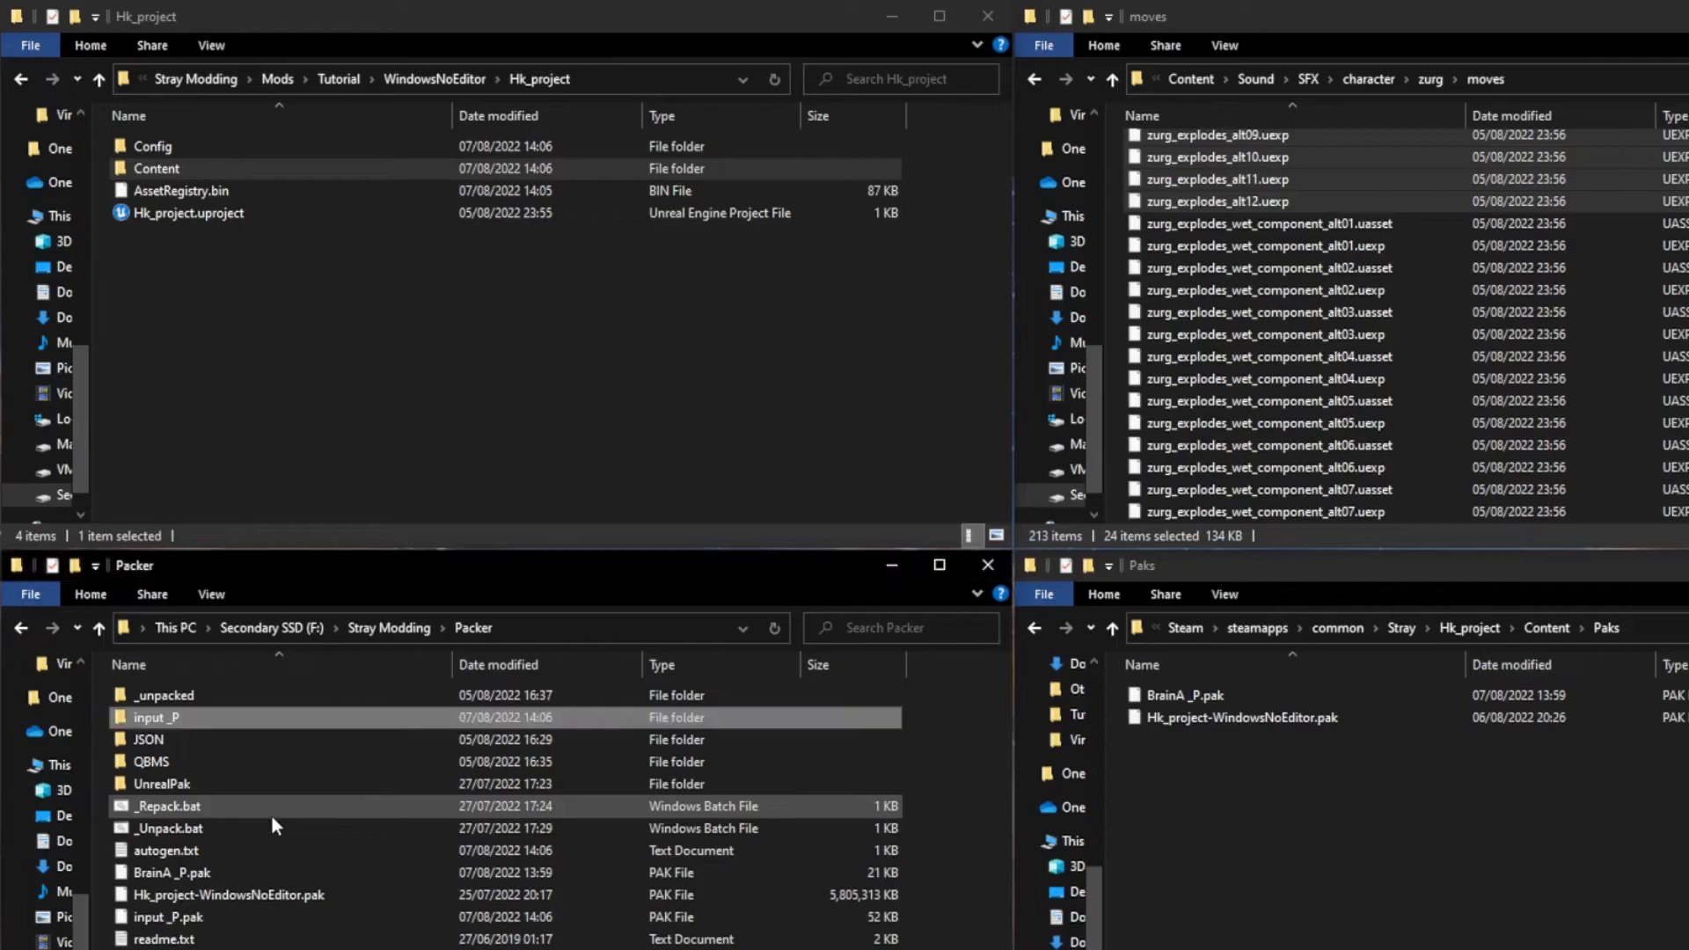
Step: Move input _P.pak from the Packer folder into the game's Paks folder and delete BrainA _P.pak there
click(229, 916)
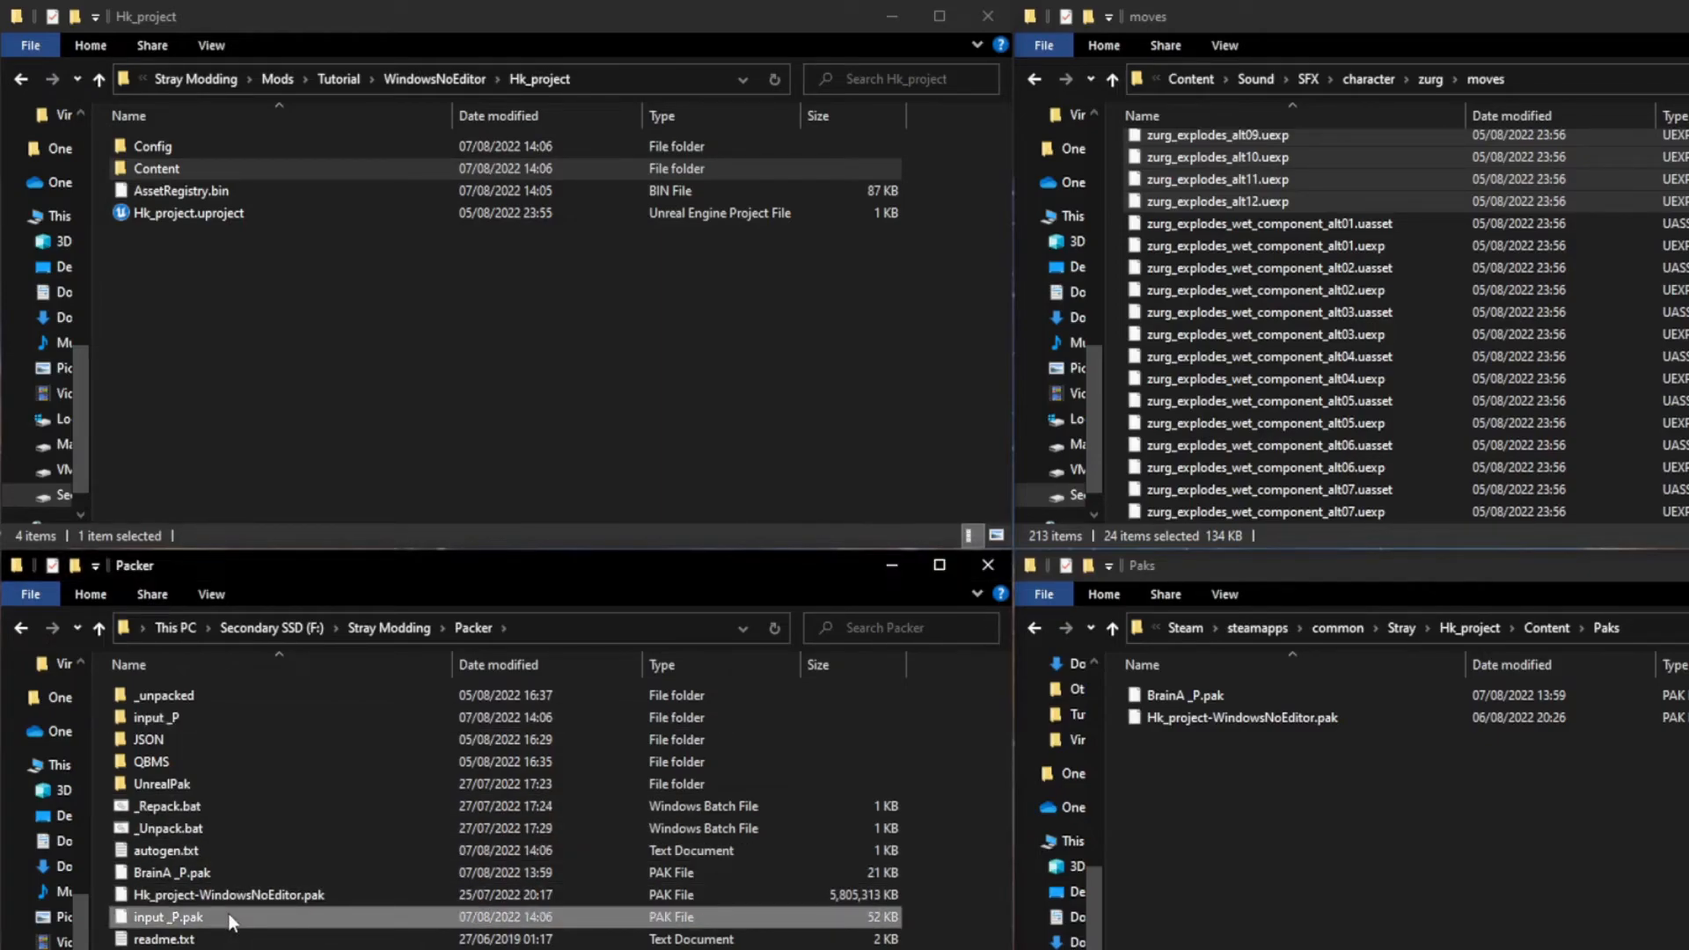
key(ctrl+x)
click(1314, 824)
key(ctrl+v)
click(1228, 702)
key(Delete)
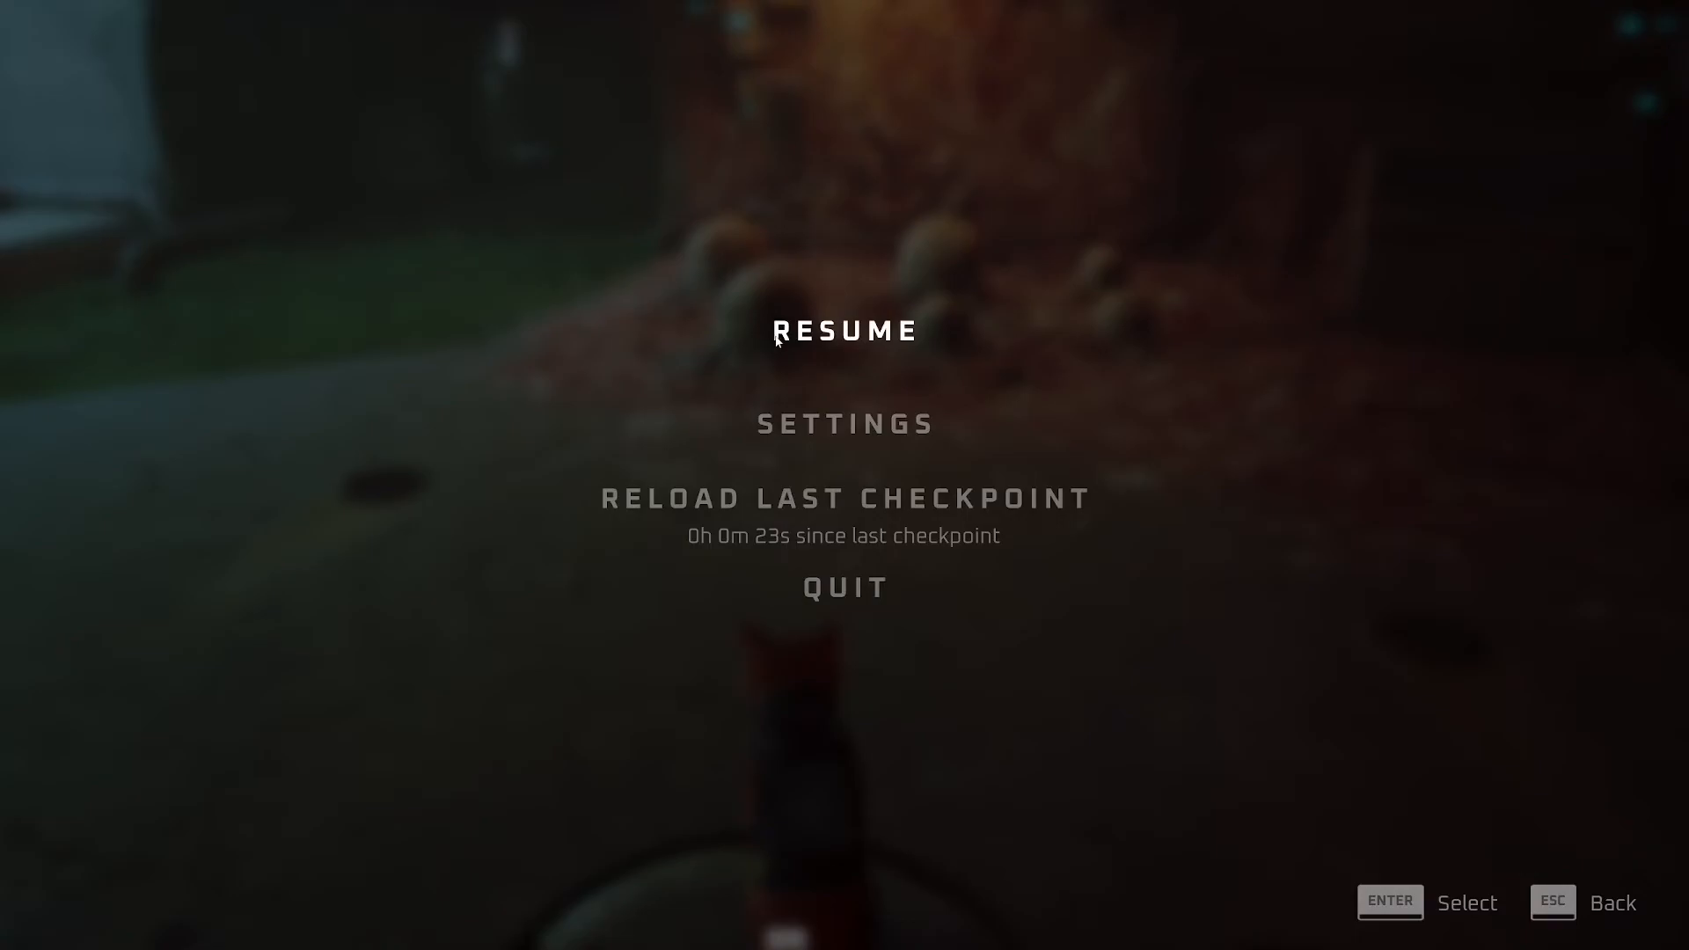
click(776, 339)
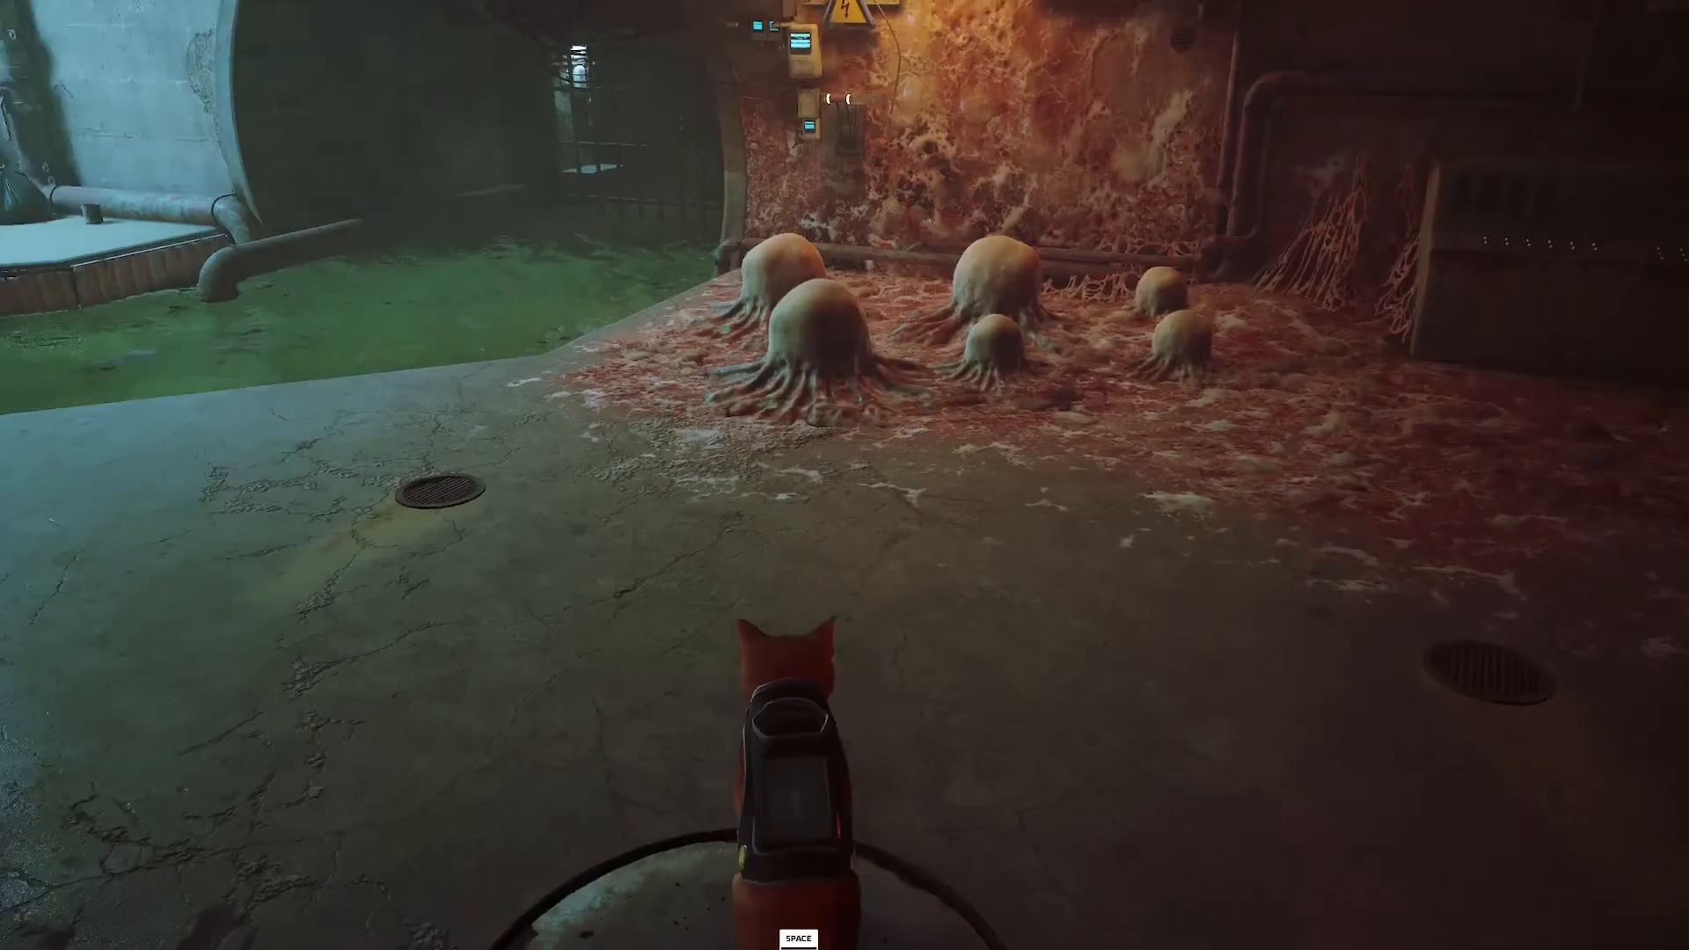
key(w)
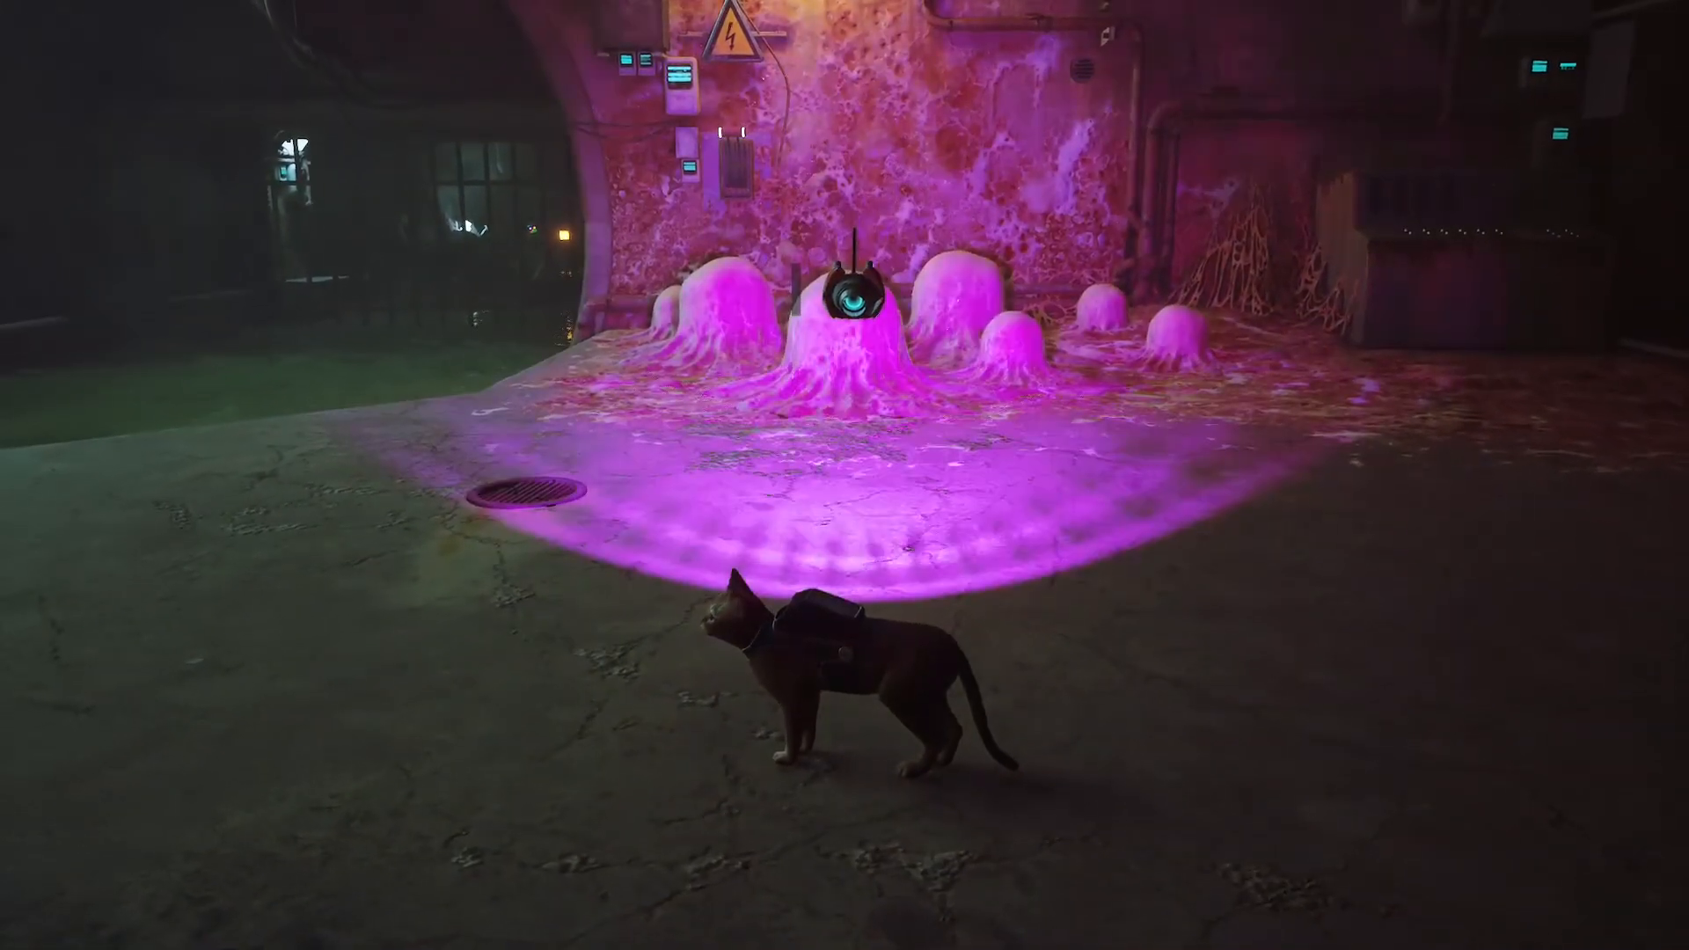
key(a)
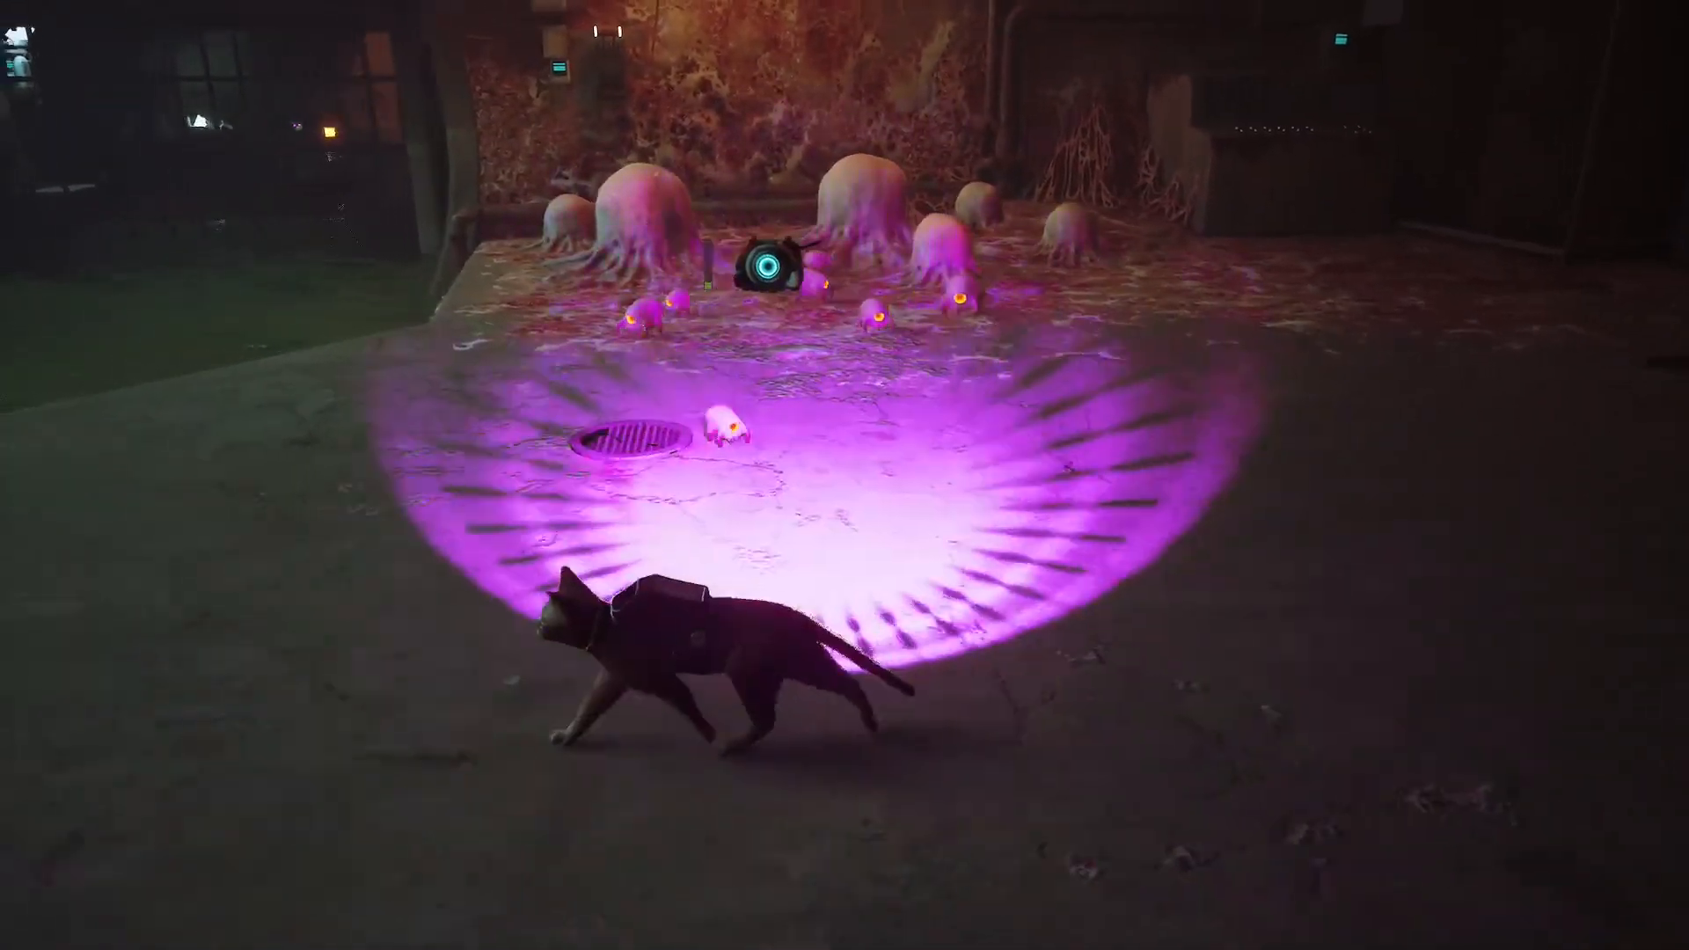
key(d)
key(d)
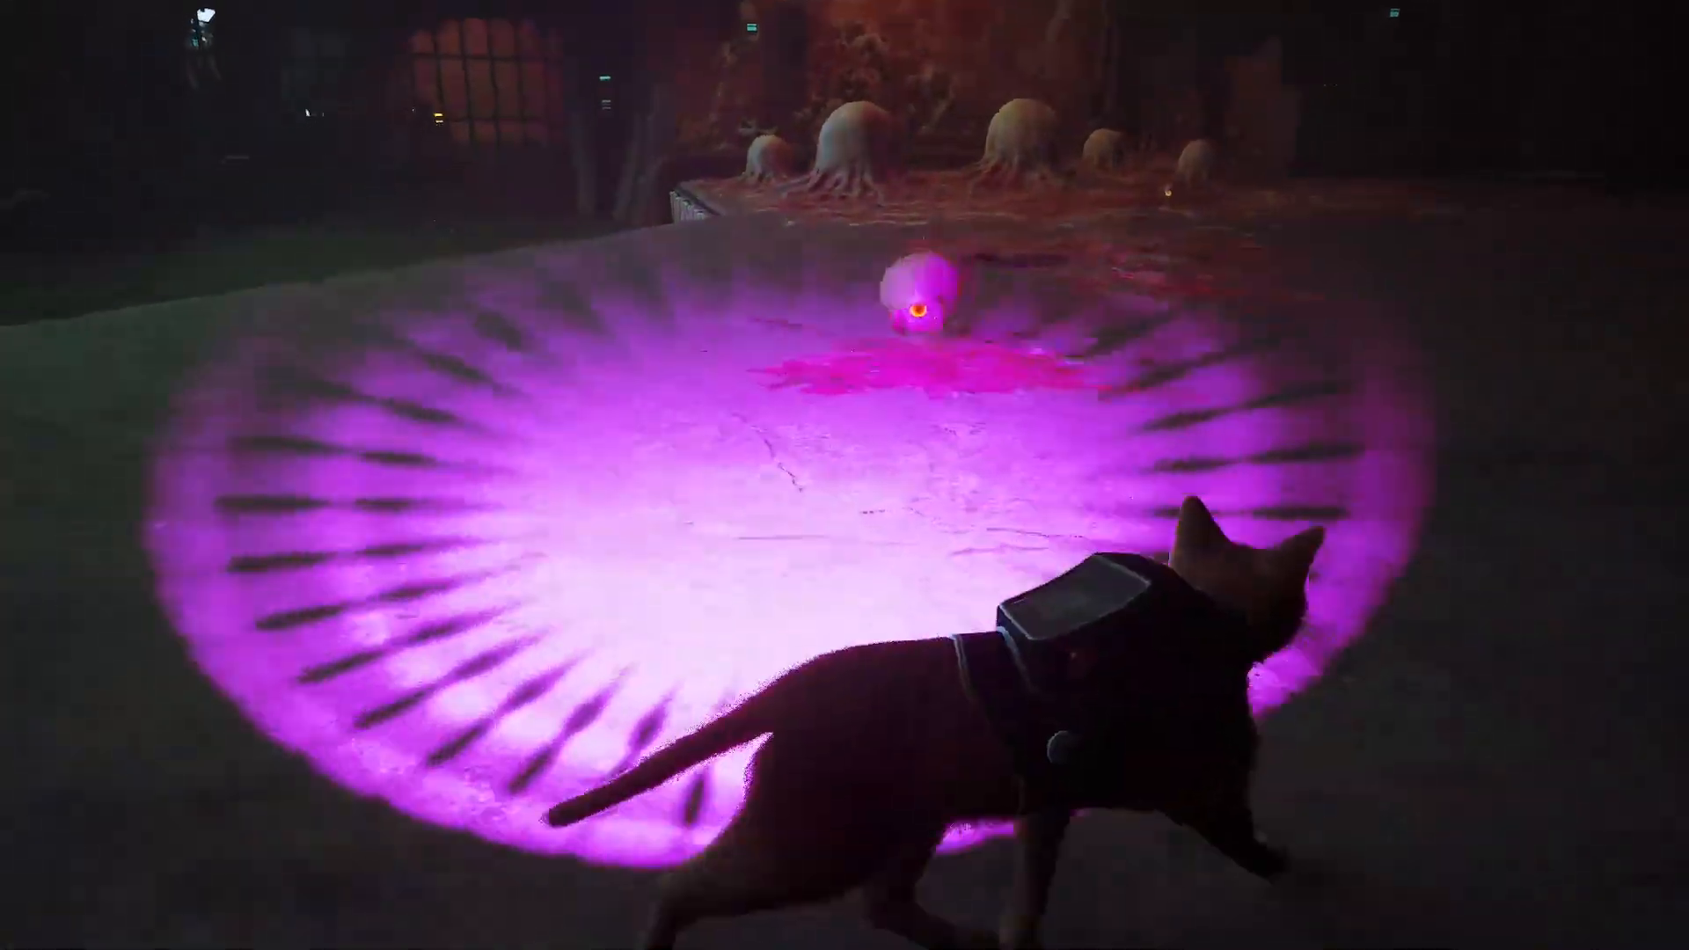
key(w)
key(a)
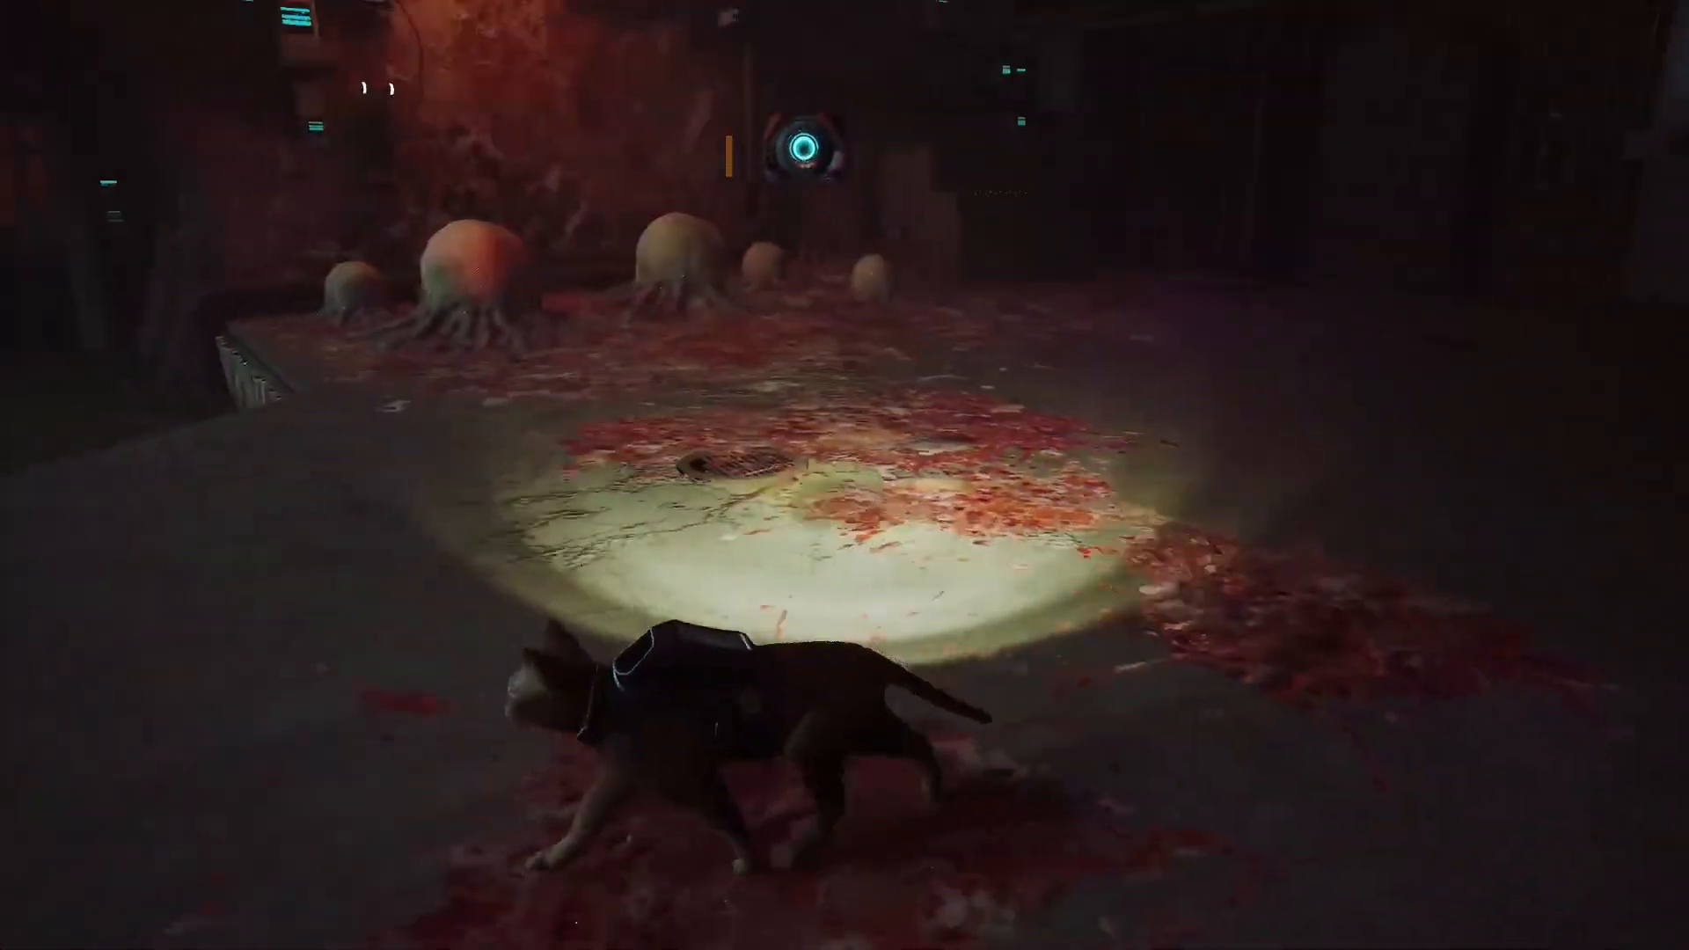
key(w)
key(d)
key(s)
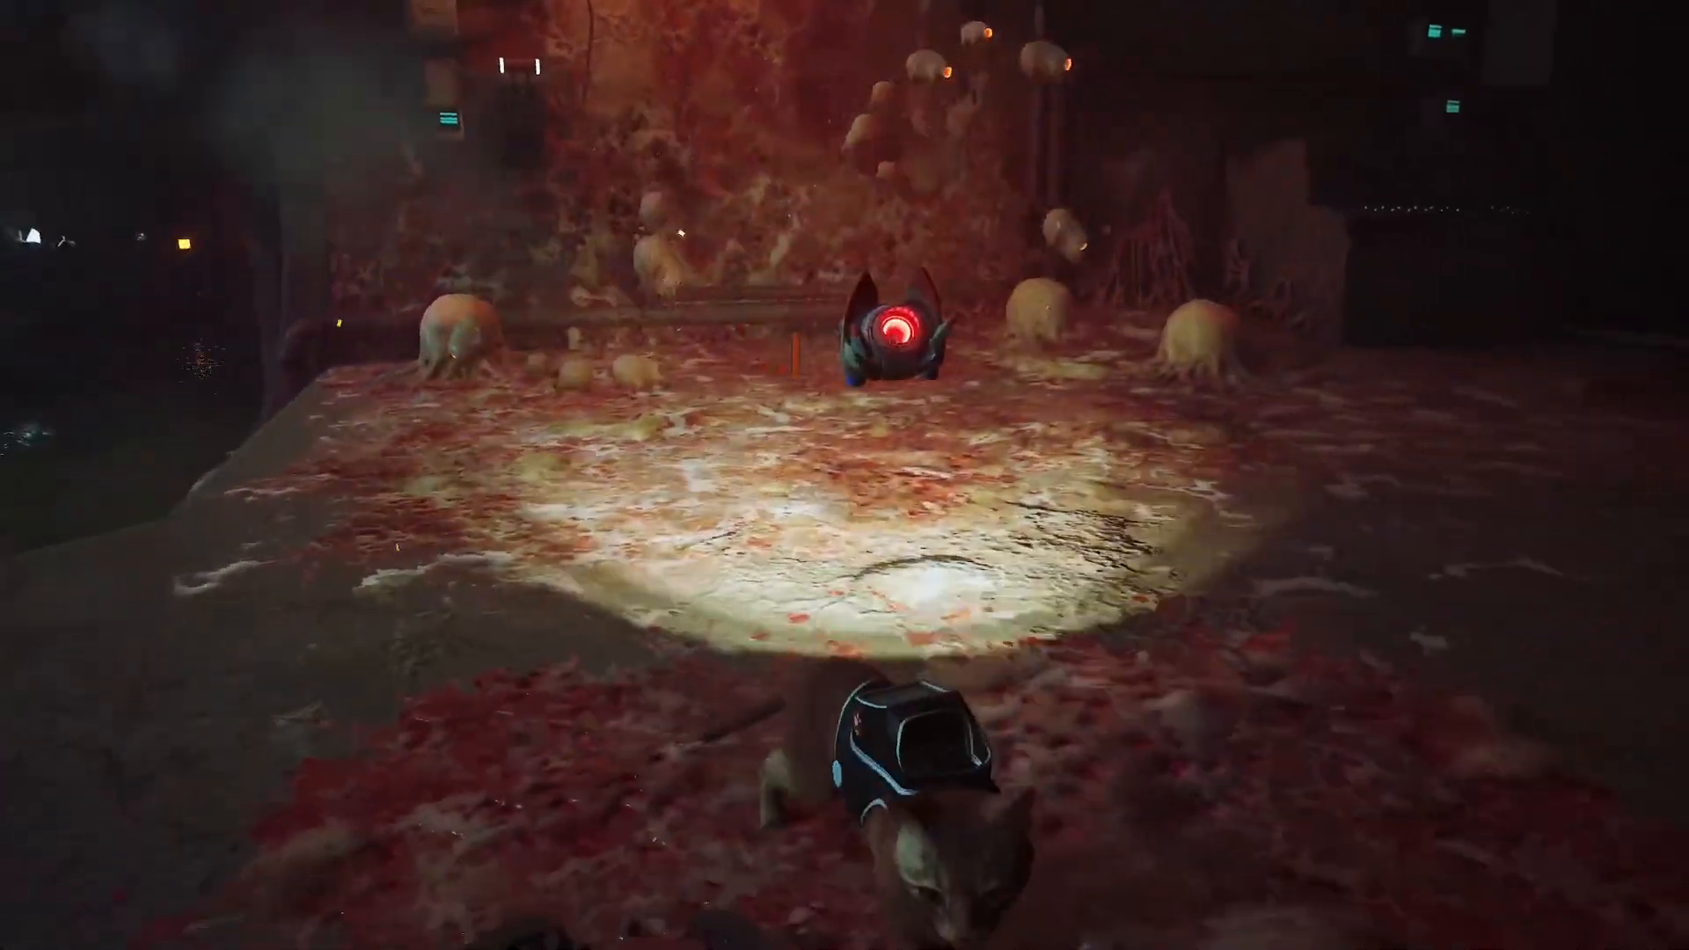
key(d)
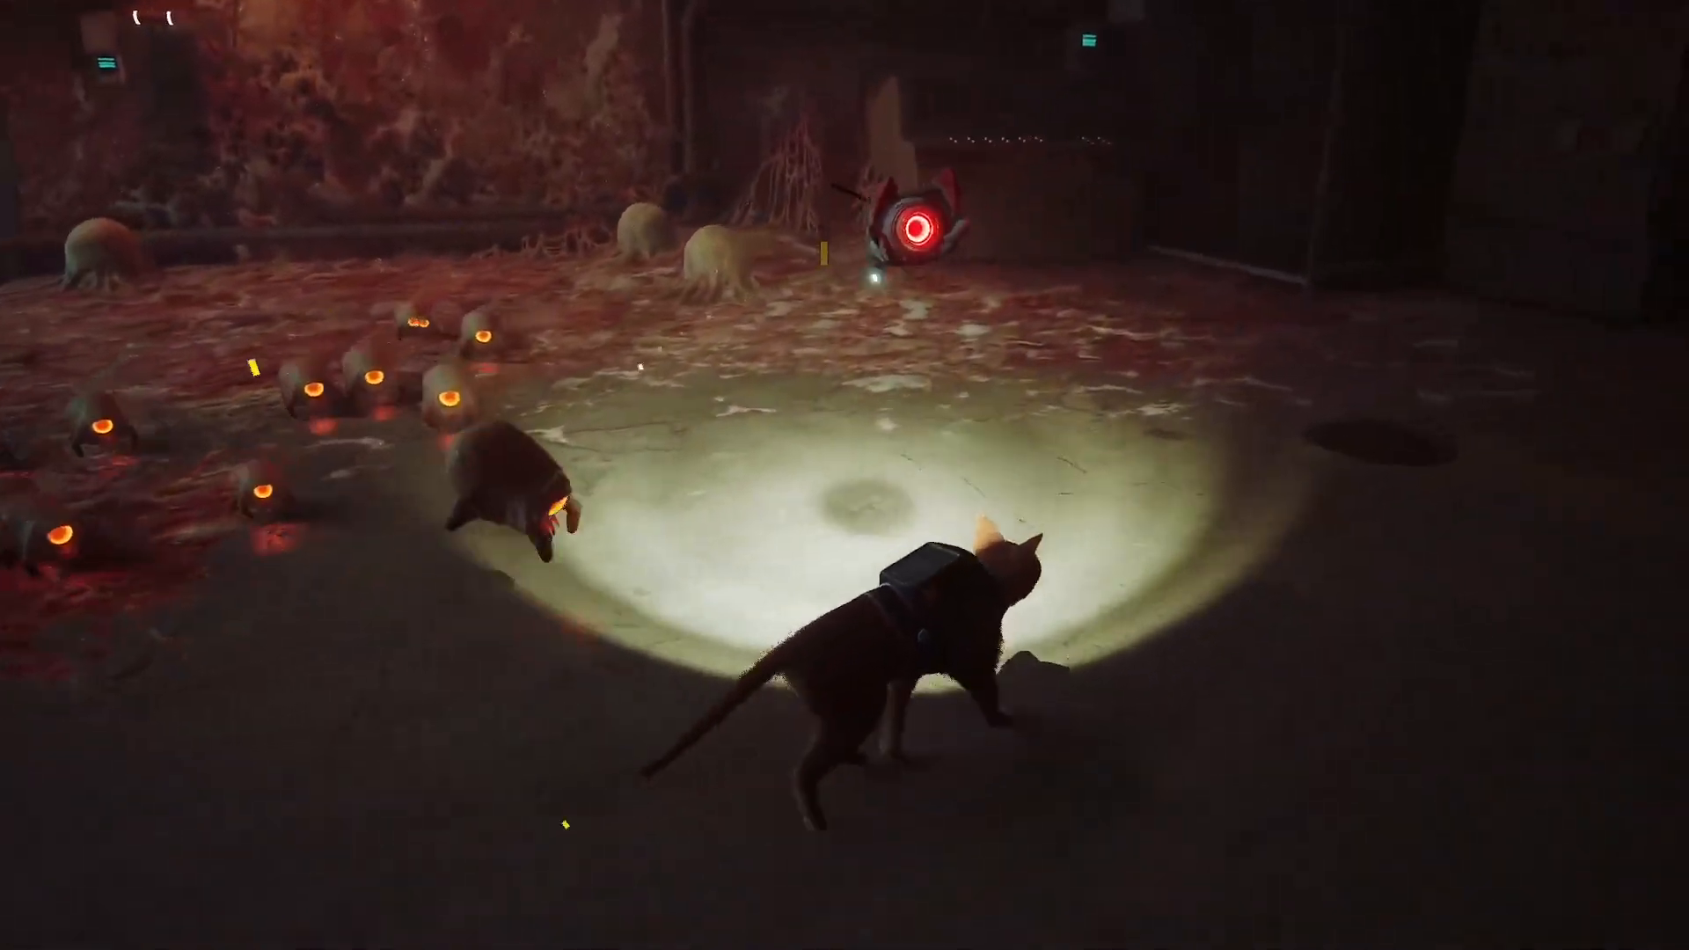
key(w)
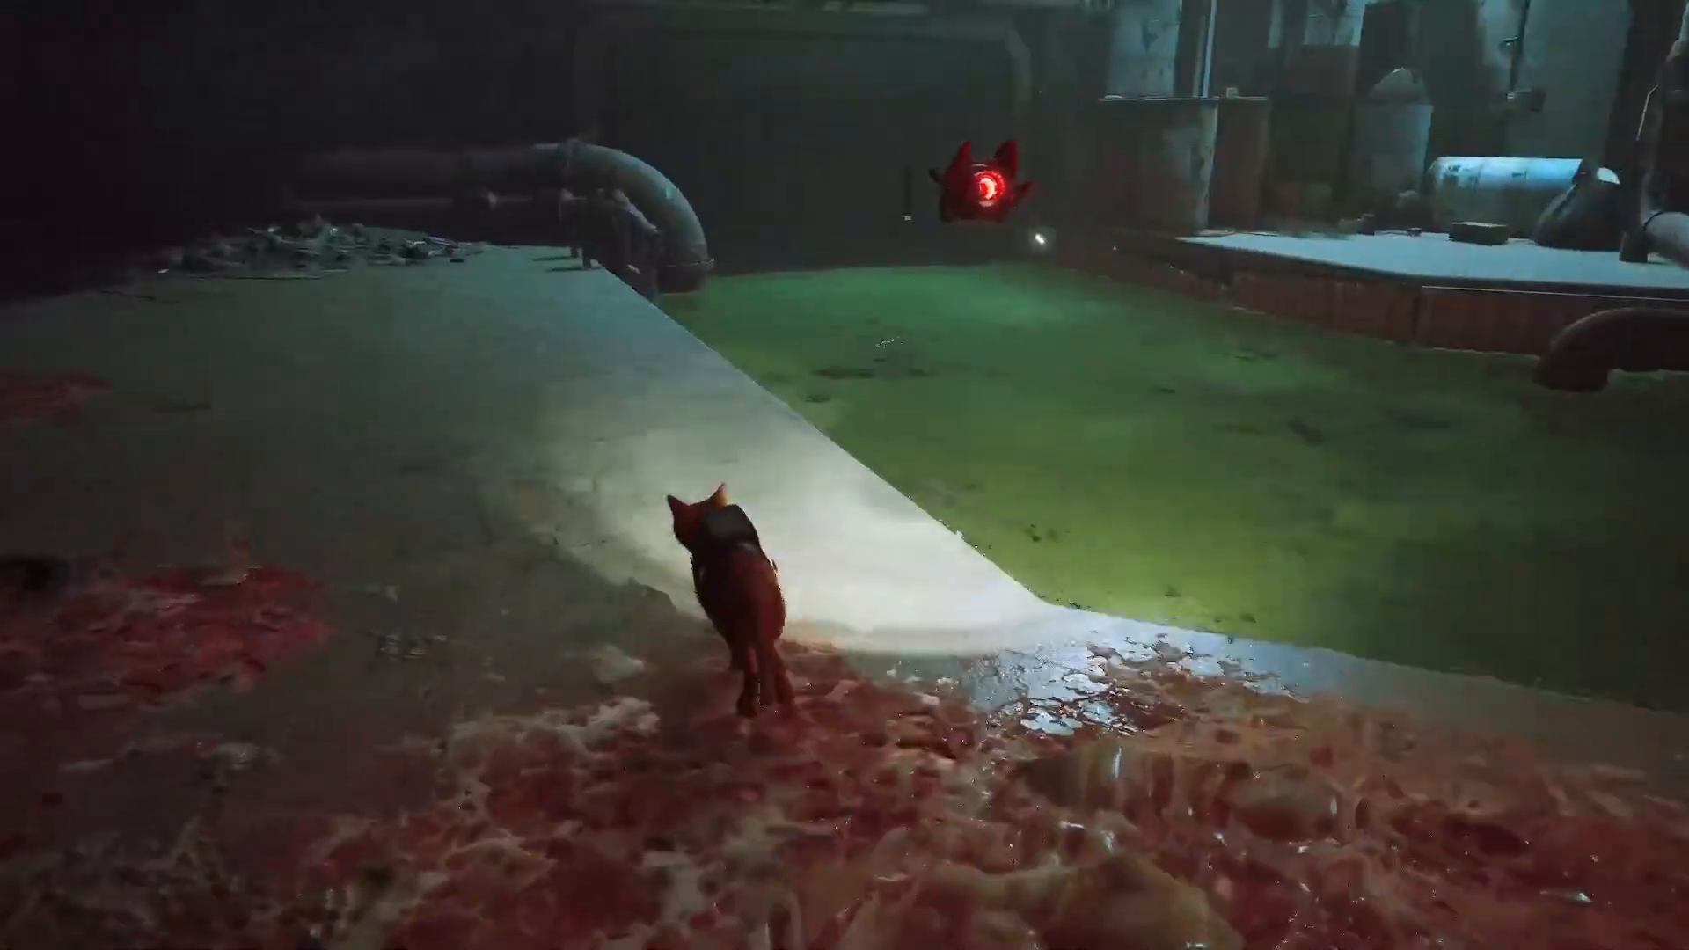
key(a)
key(d)
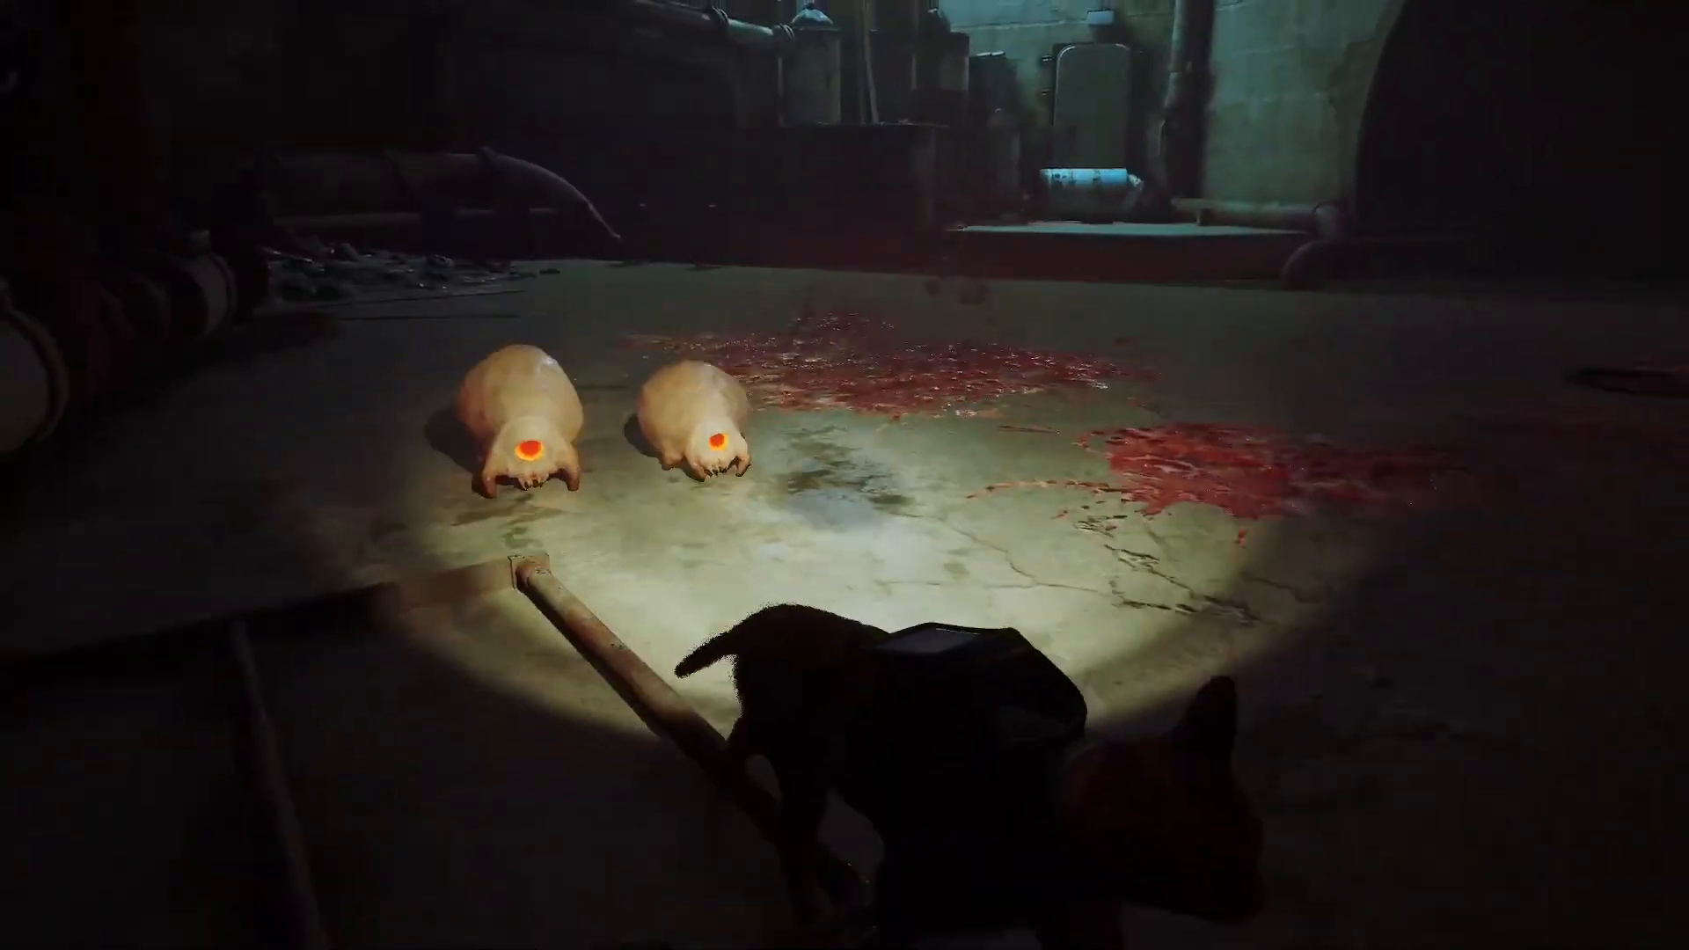
key(w)
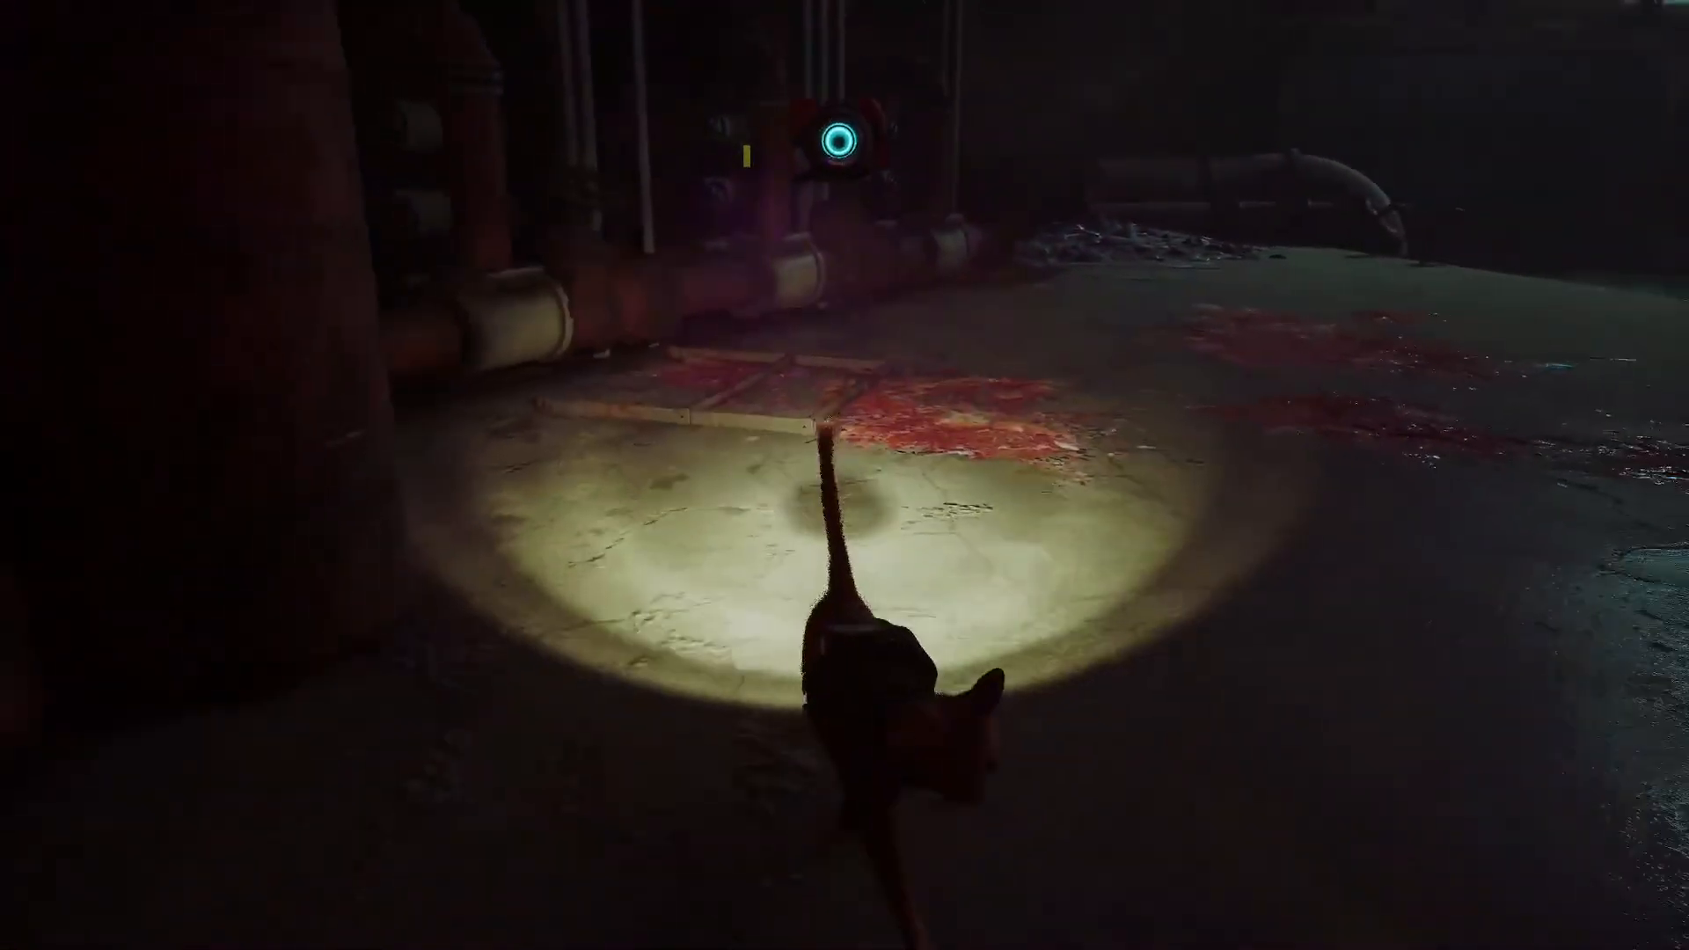
key(w)
key(w)
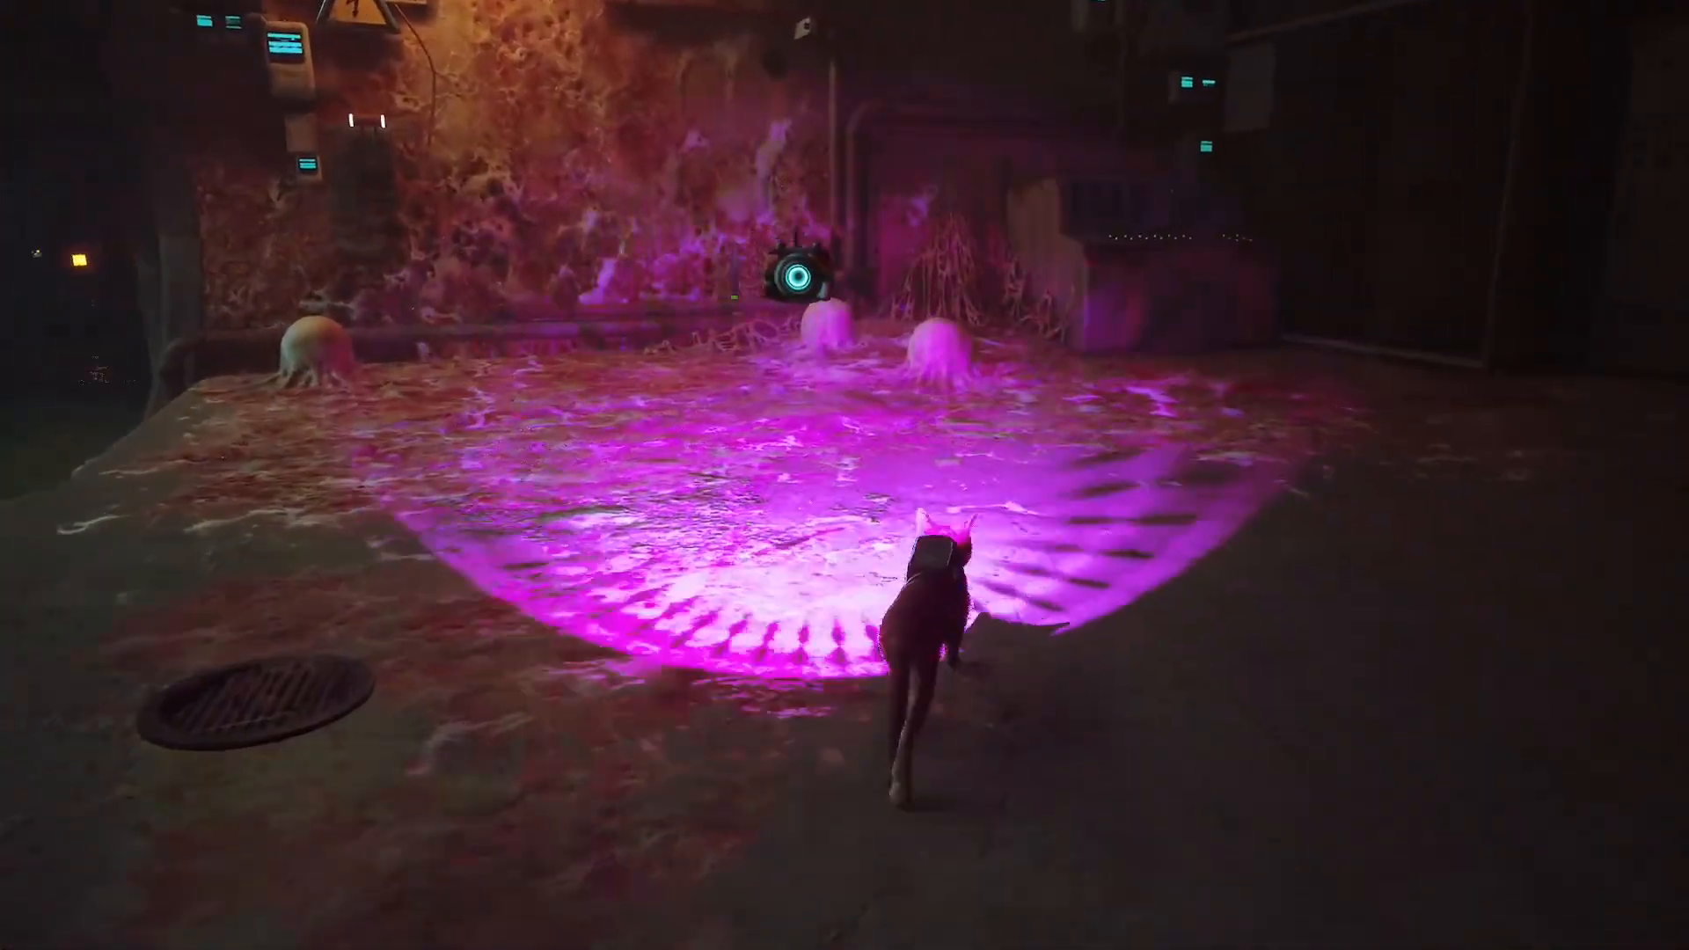
key(s)
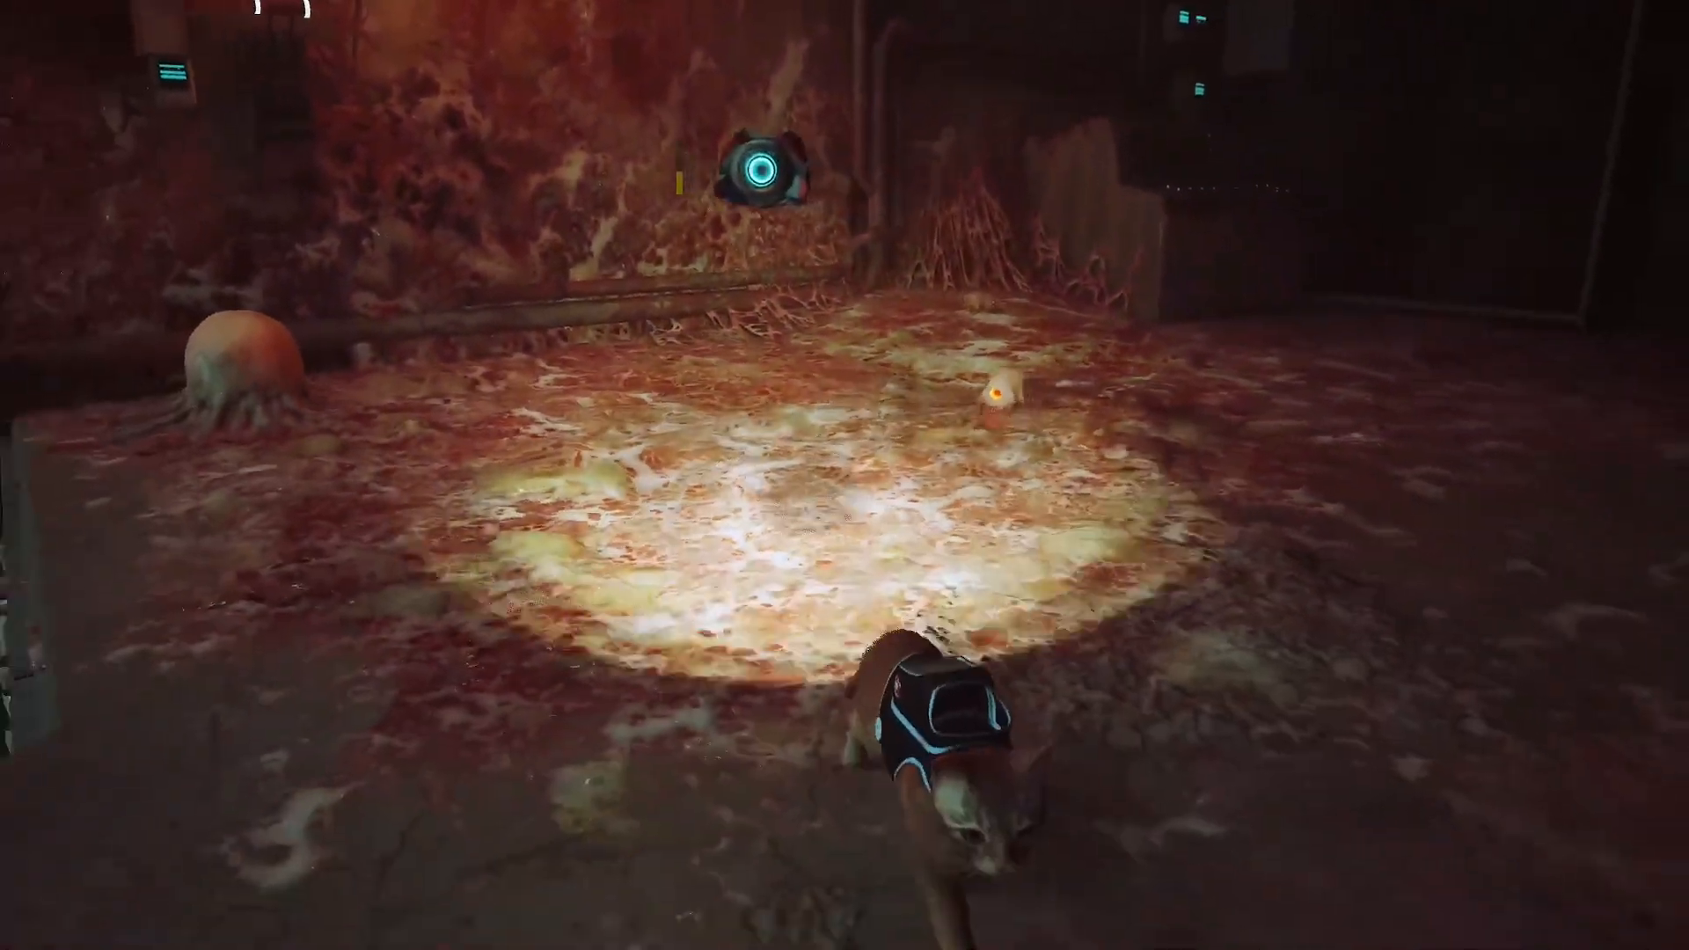
key(d)
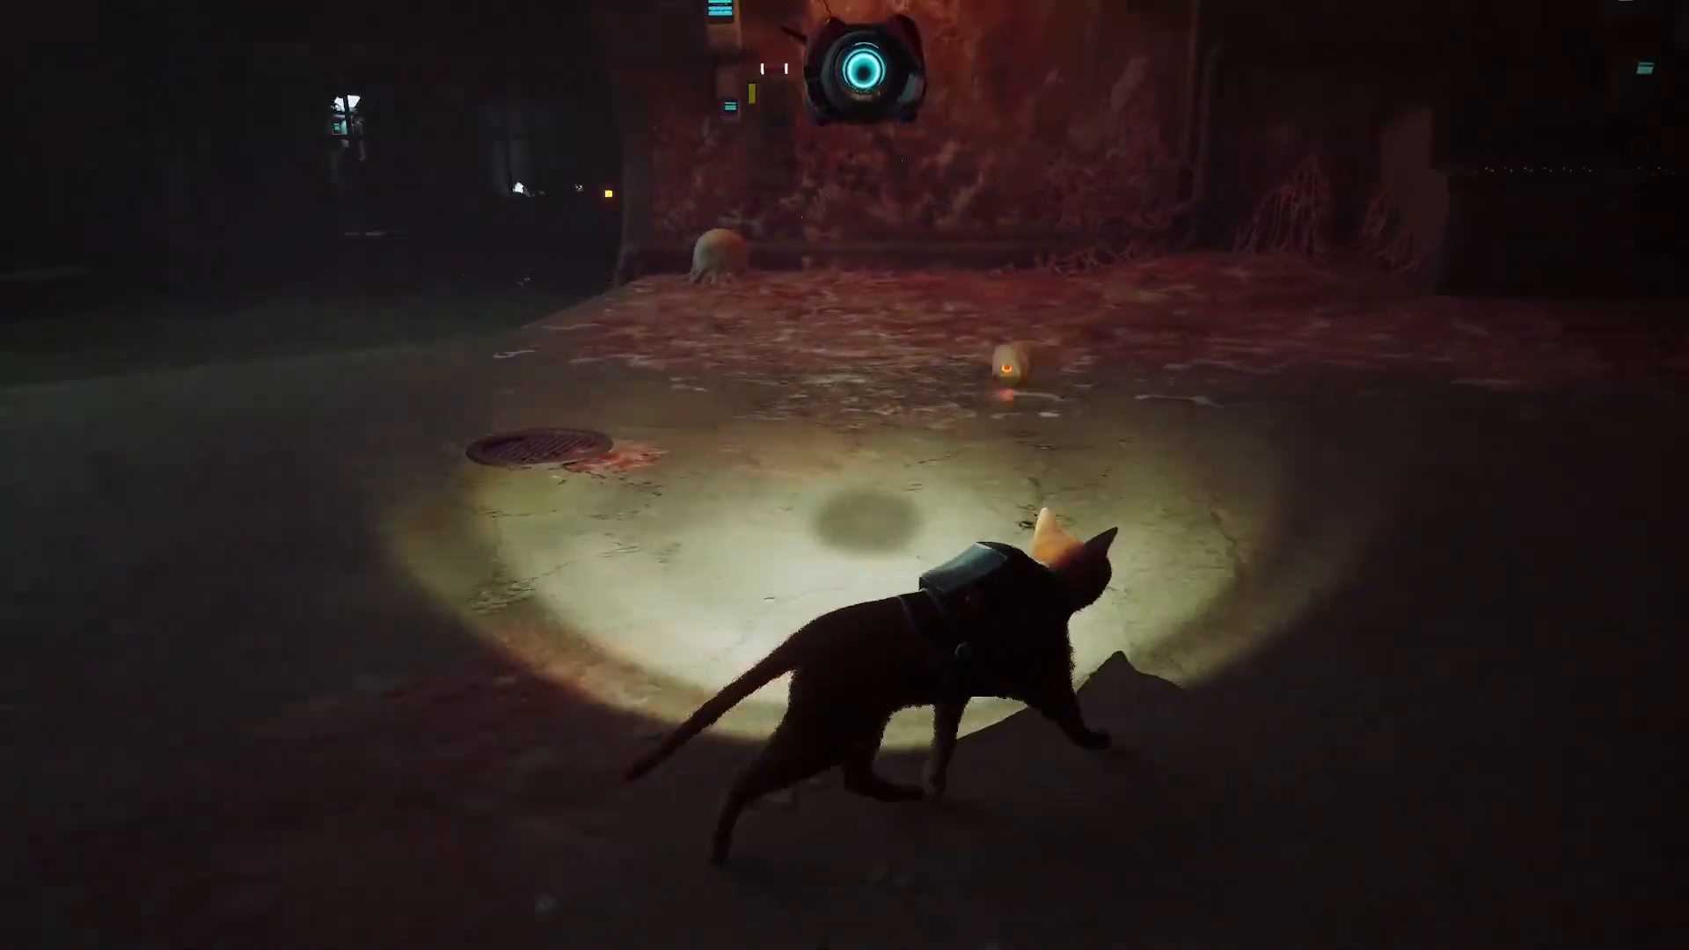
key(s)
key(a)
key(w)
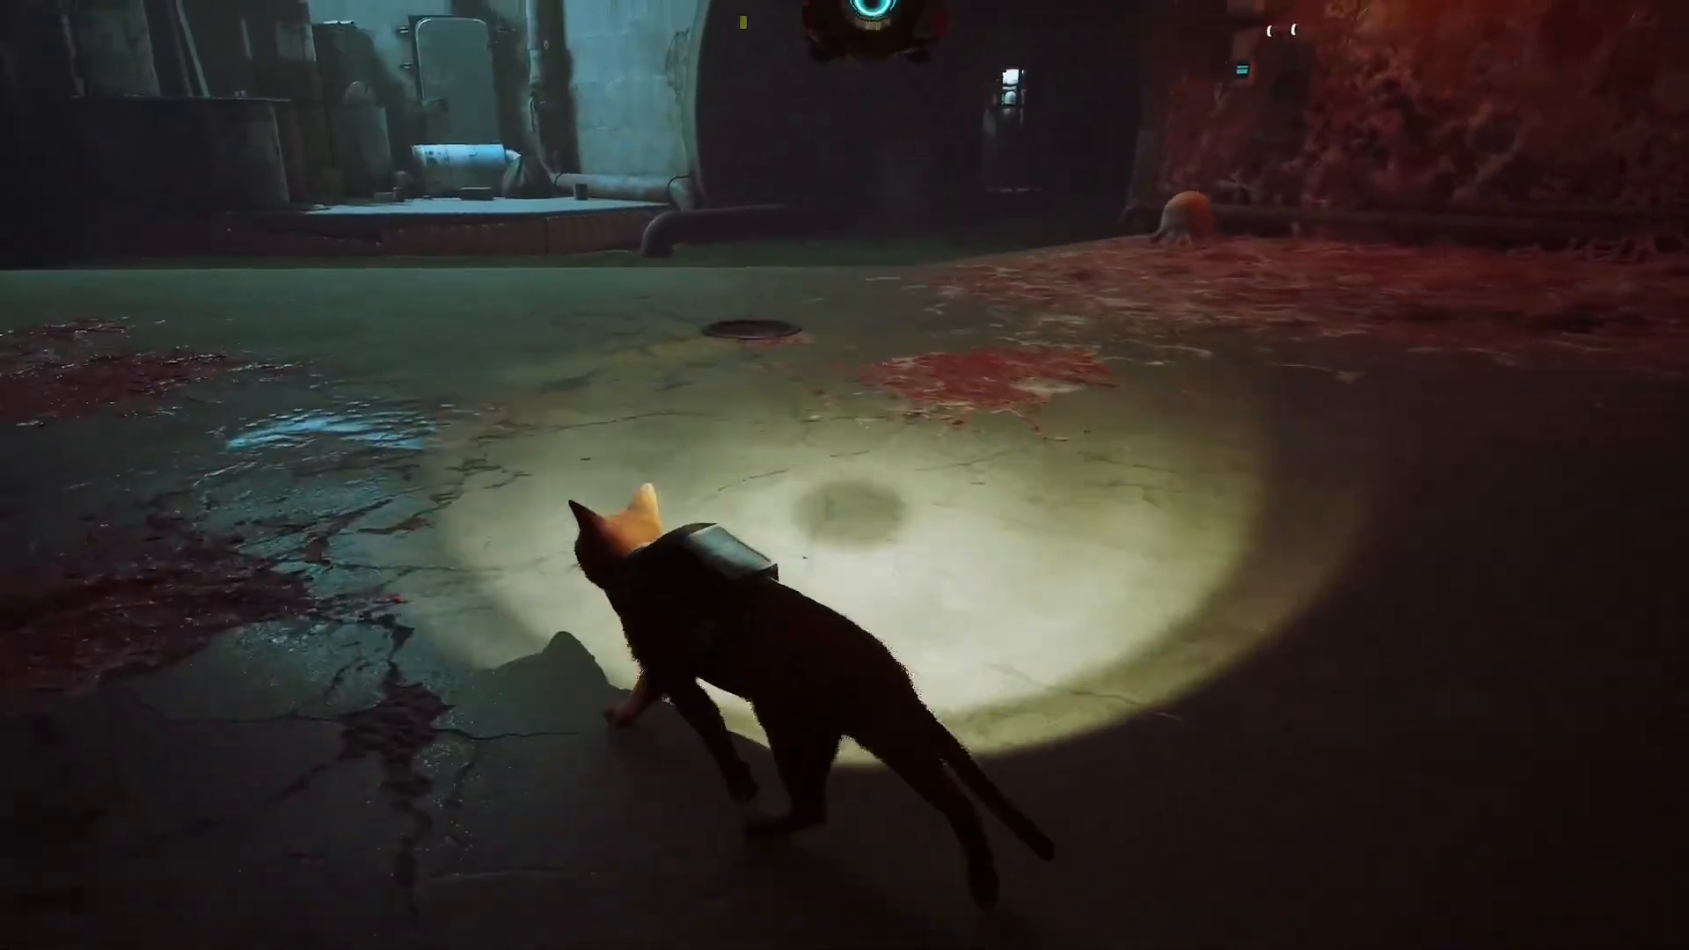
key(w)
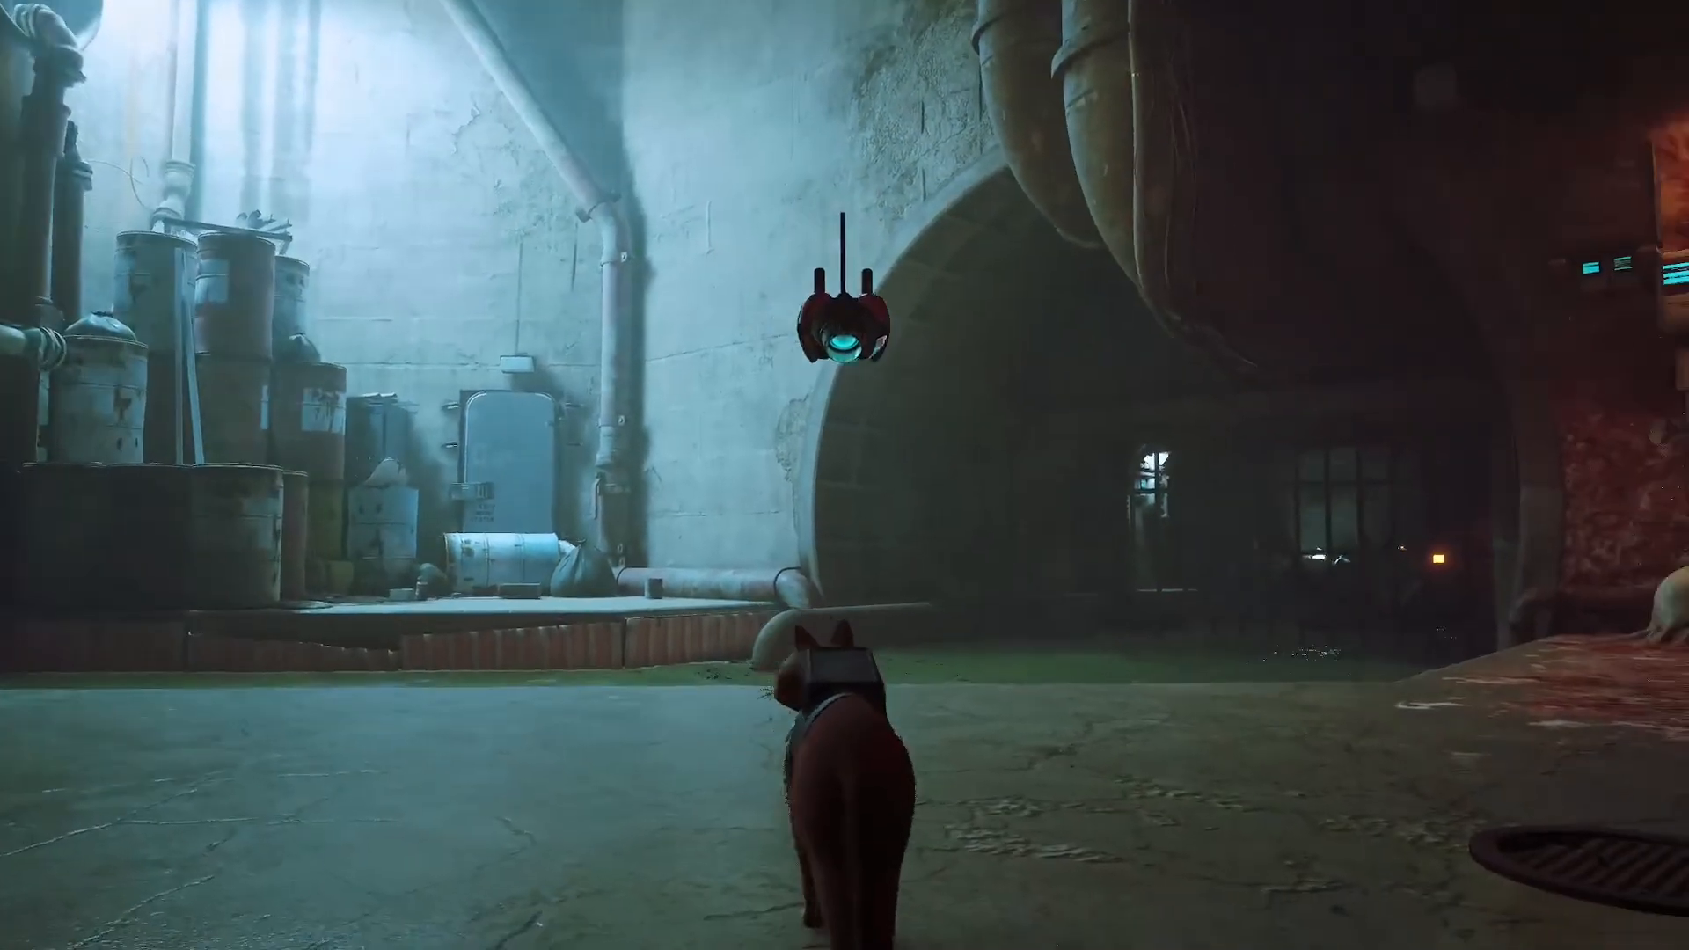
key(Escape)
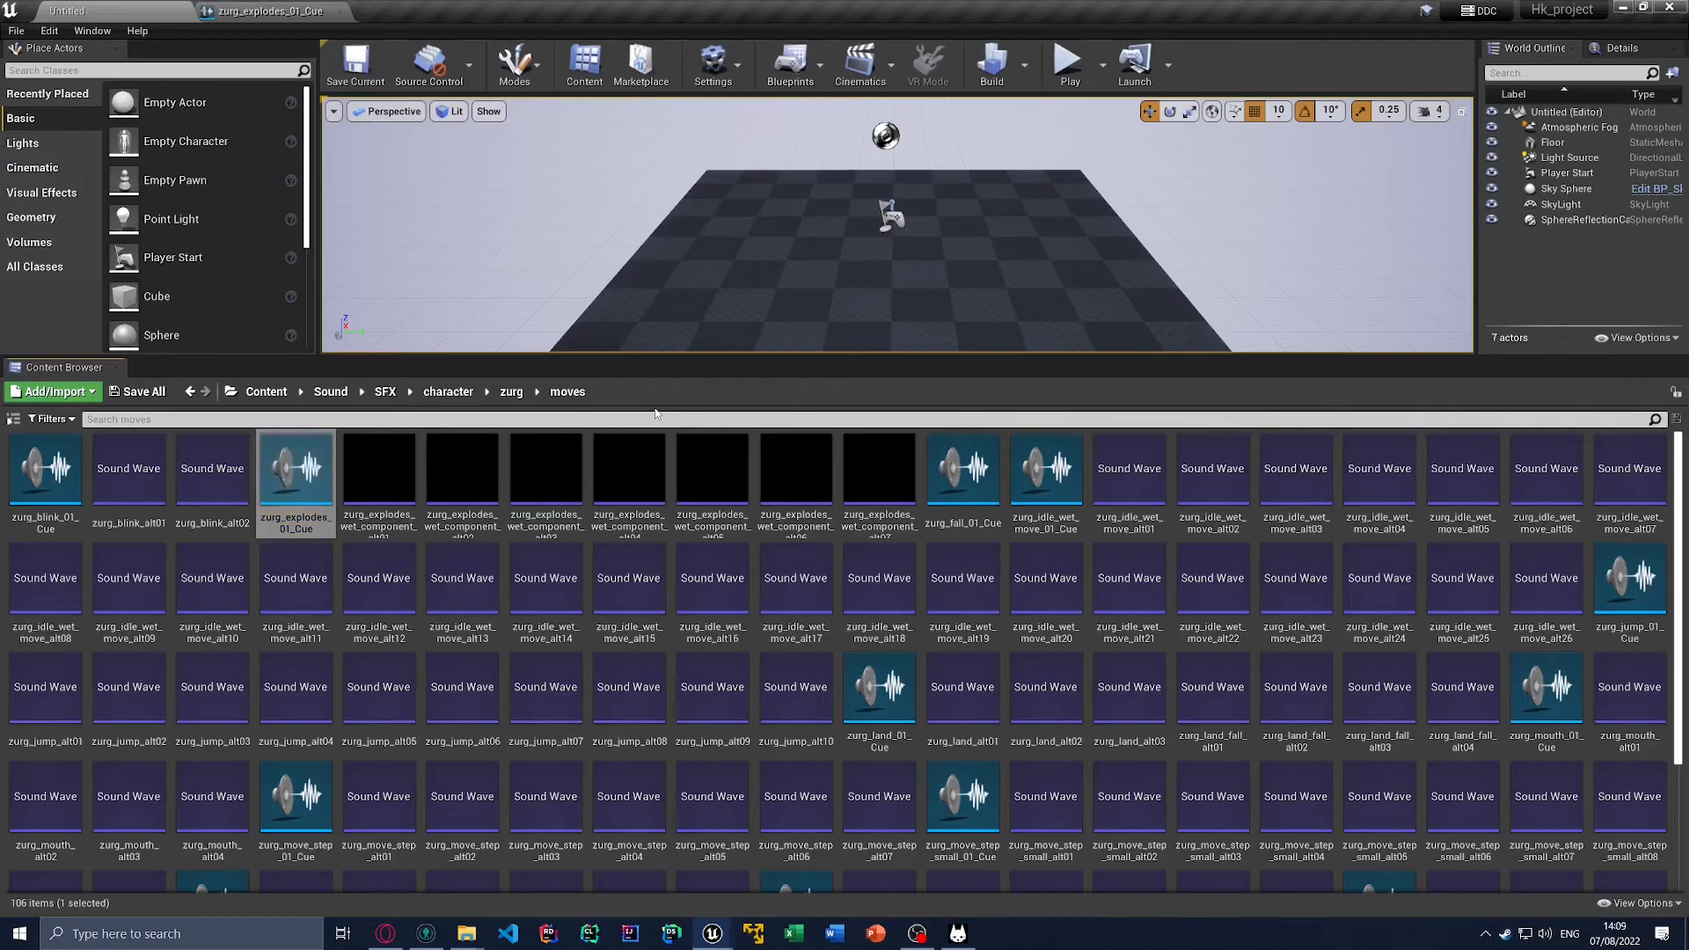
Step: Open the shifted_Cla_stinger sound cue in Sound/SFX/music/stingers, play it, and close it
click(376, 397)
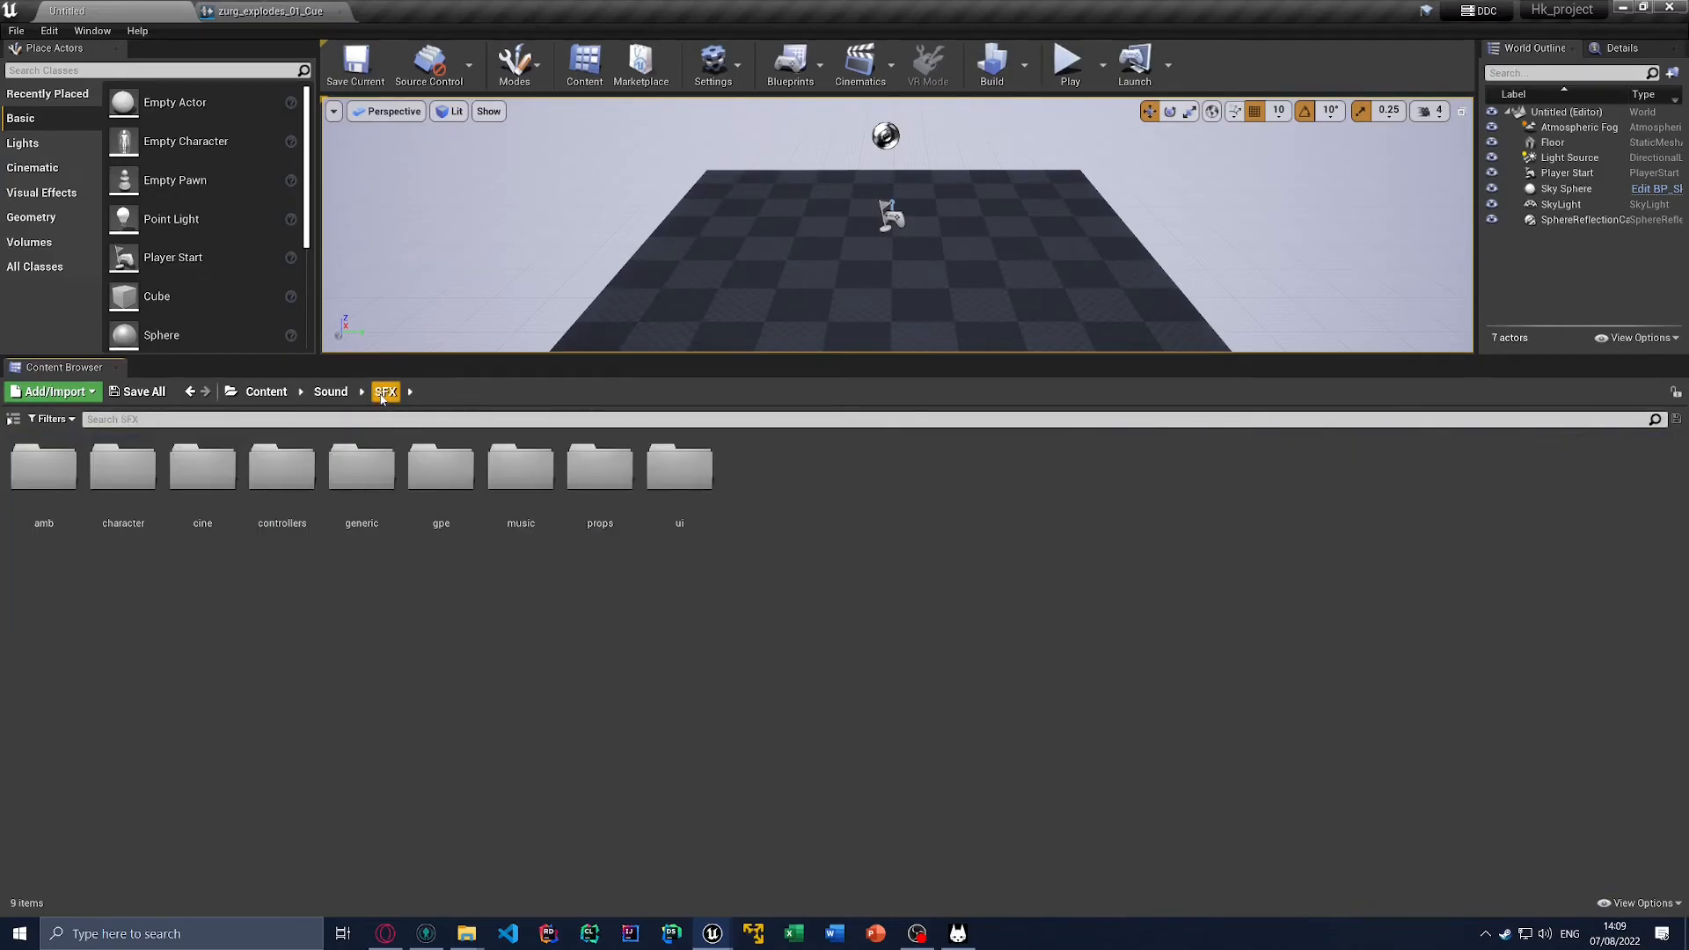
double_click(519, 475)
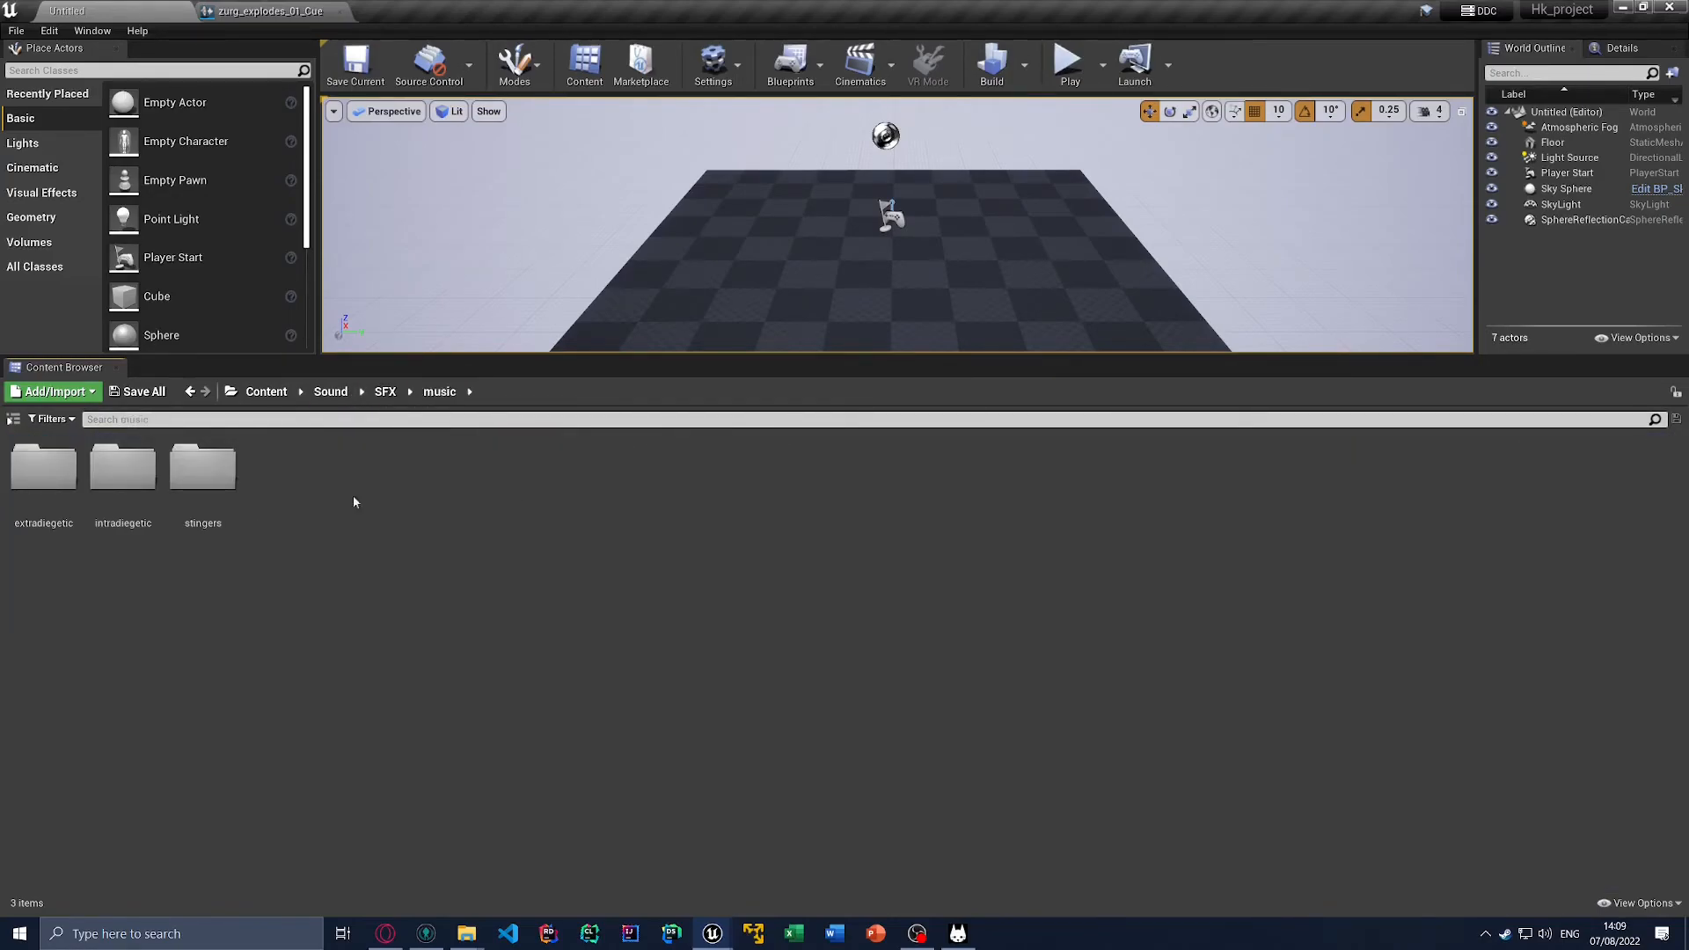
double_click(207, 493)
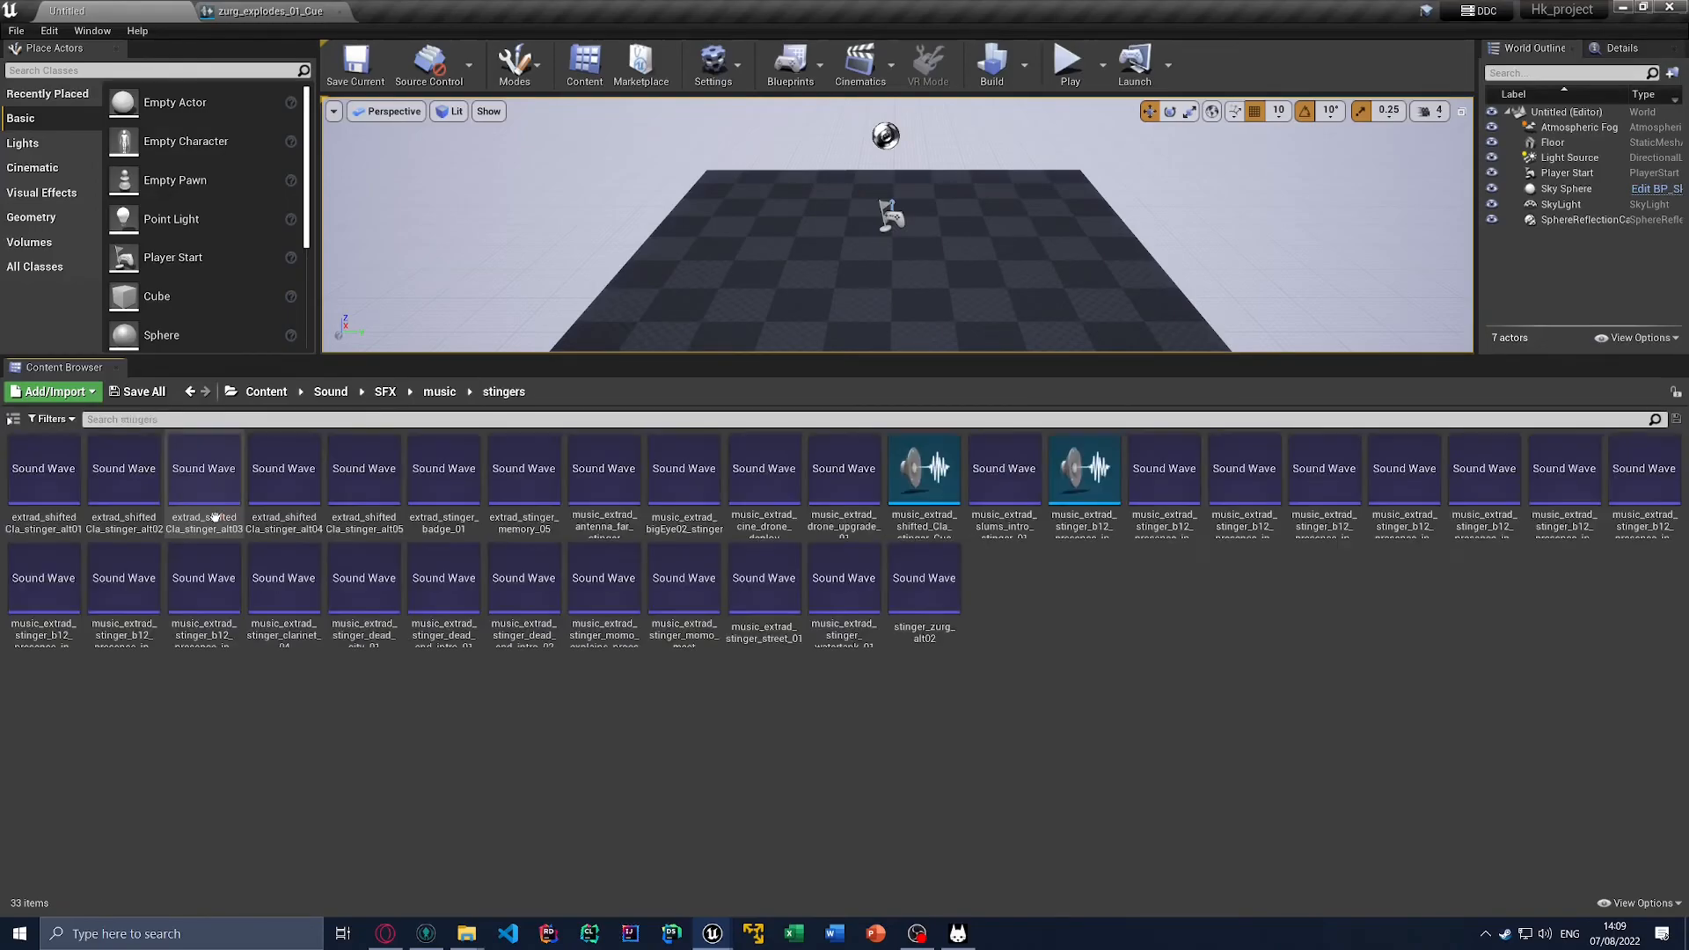
click(924, 519)
double_click(924, 519)
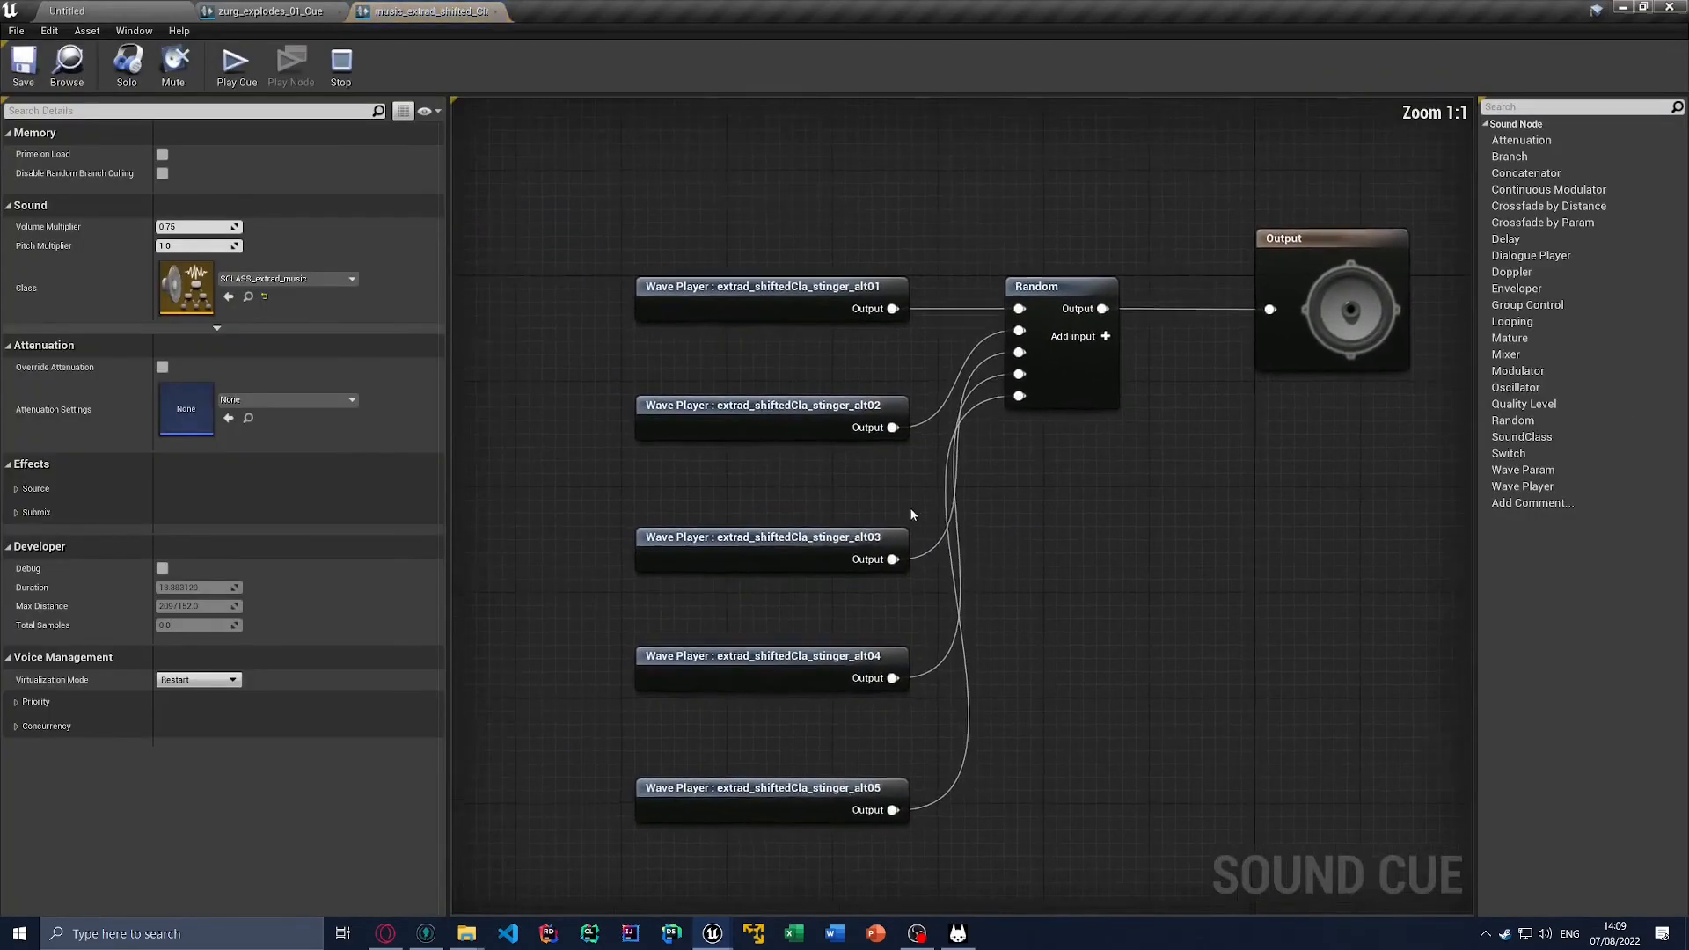
click(236, 64)
click(497, 13)
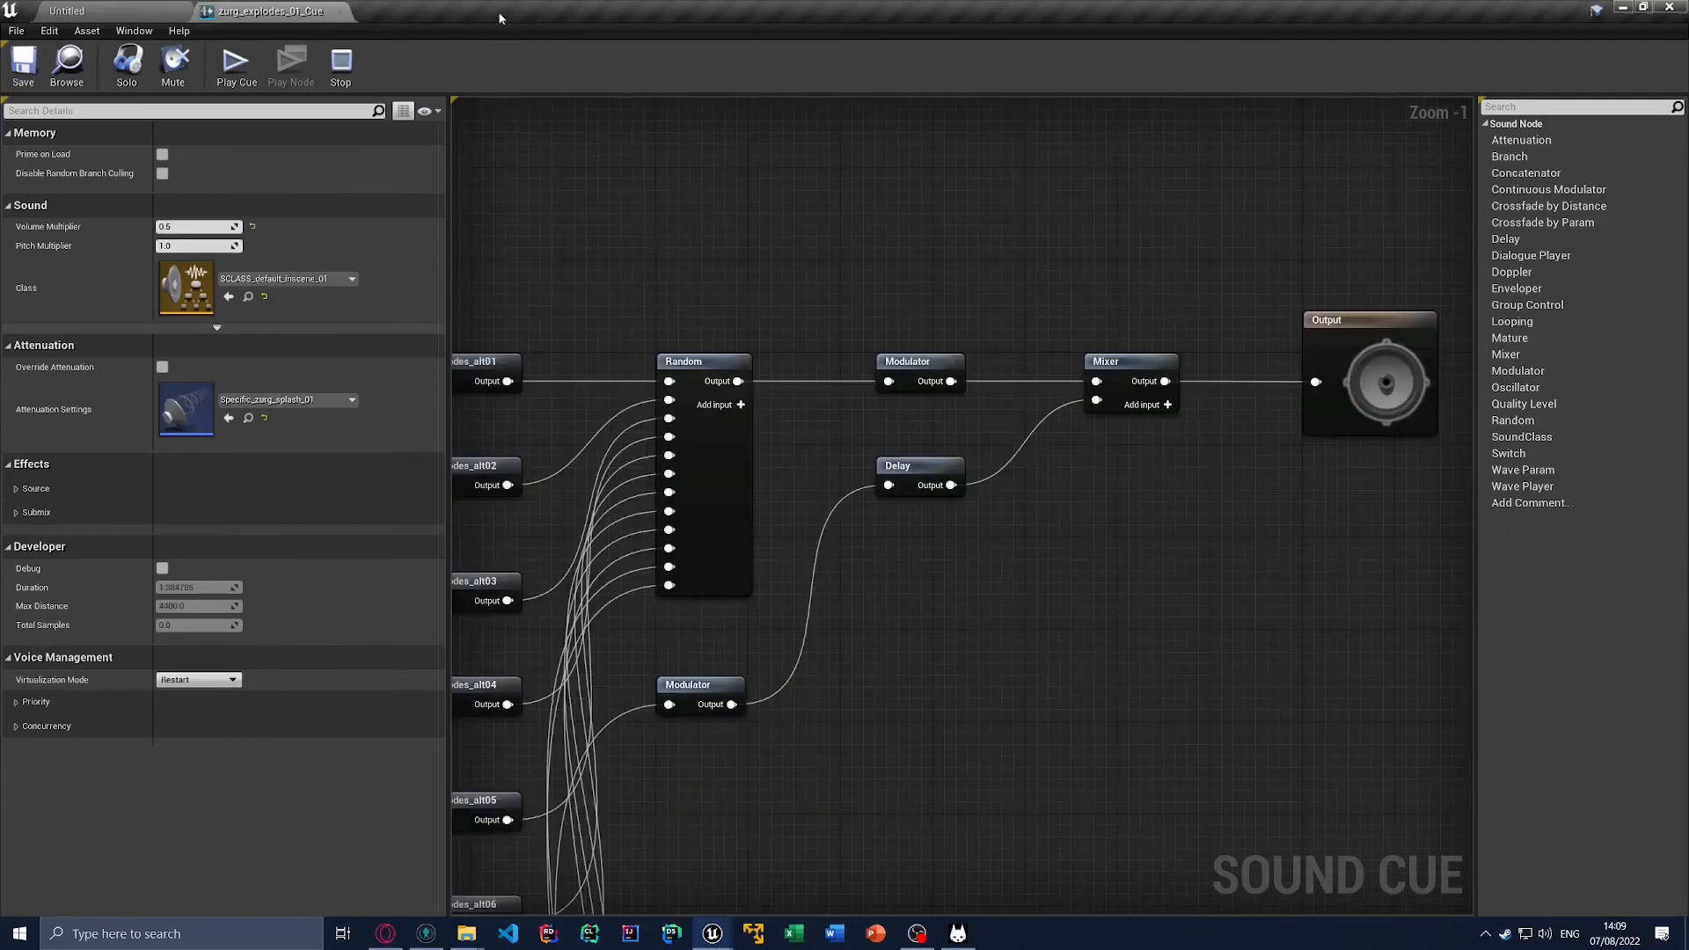
click(170, 17)
Step: Browse the sound waves in the extradiegetic folder of Sound/SFX/music
click(440, 391)
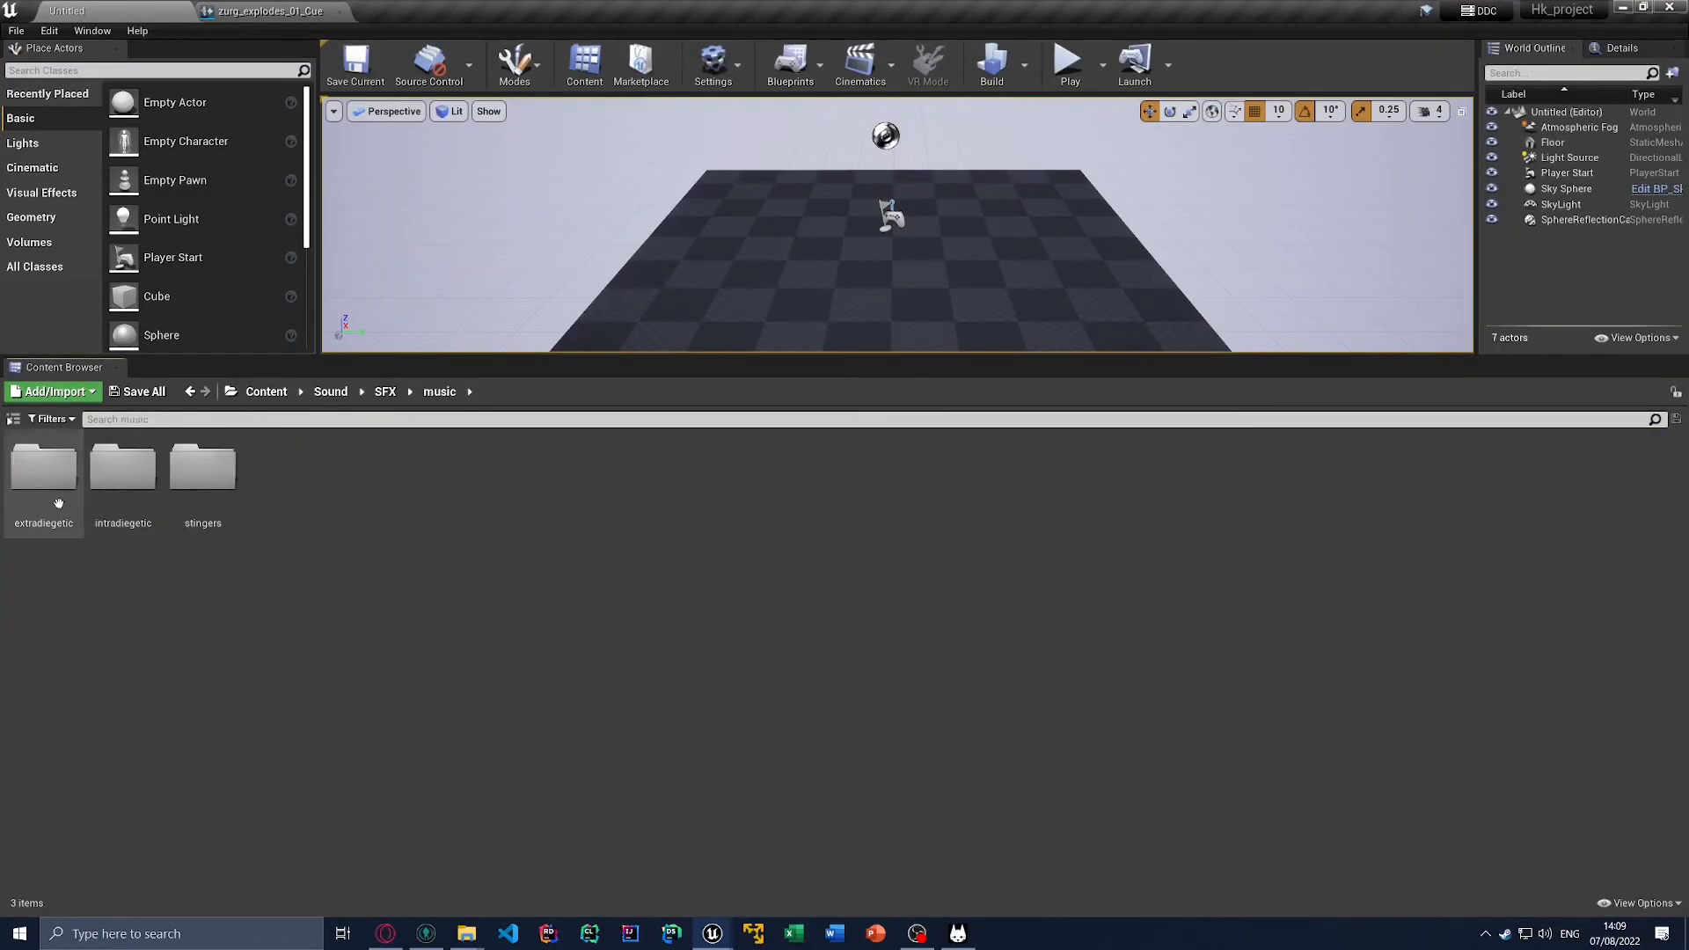
double_click(59, 501)
click(54, 484)
scroll(472, 641, down, 5)
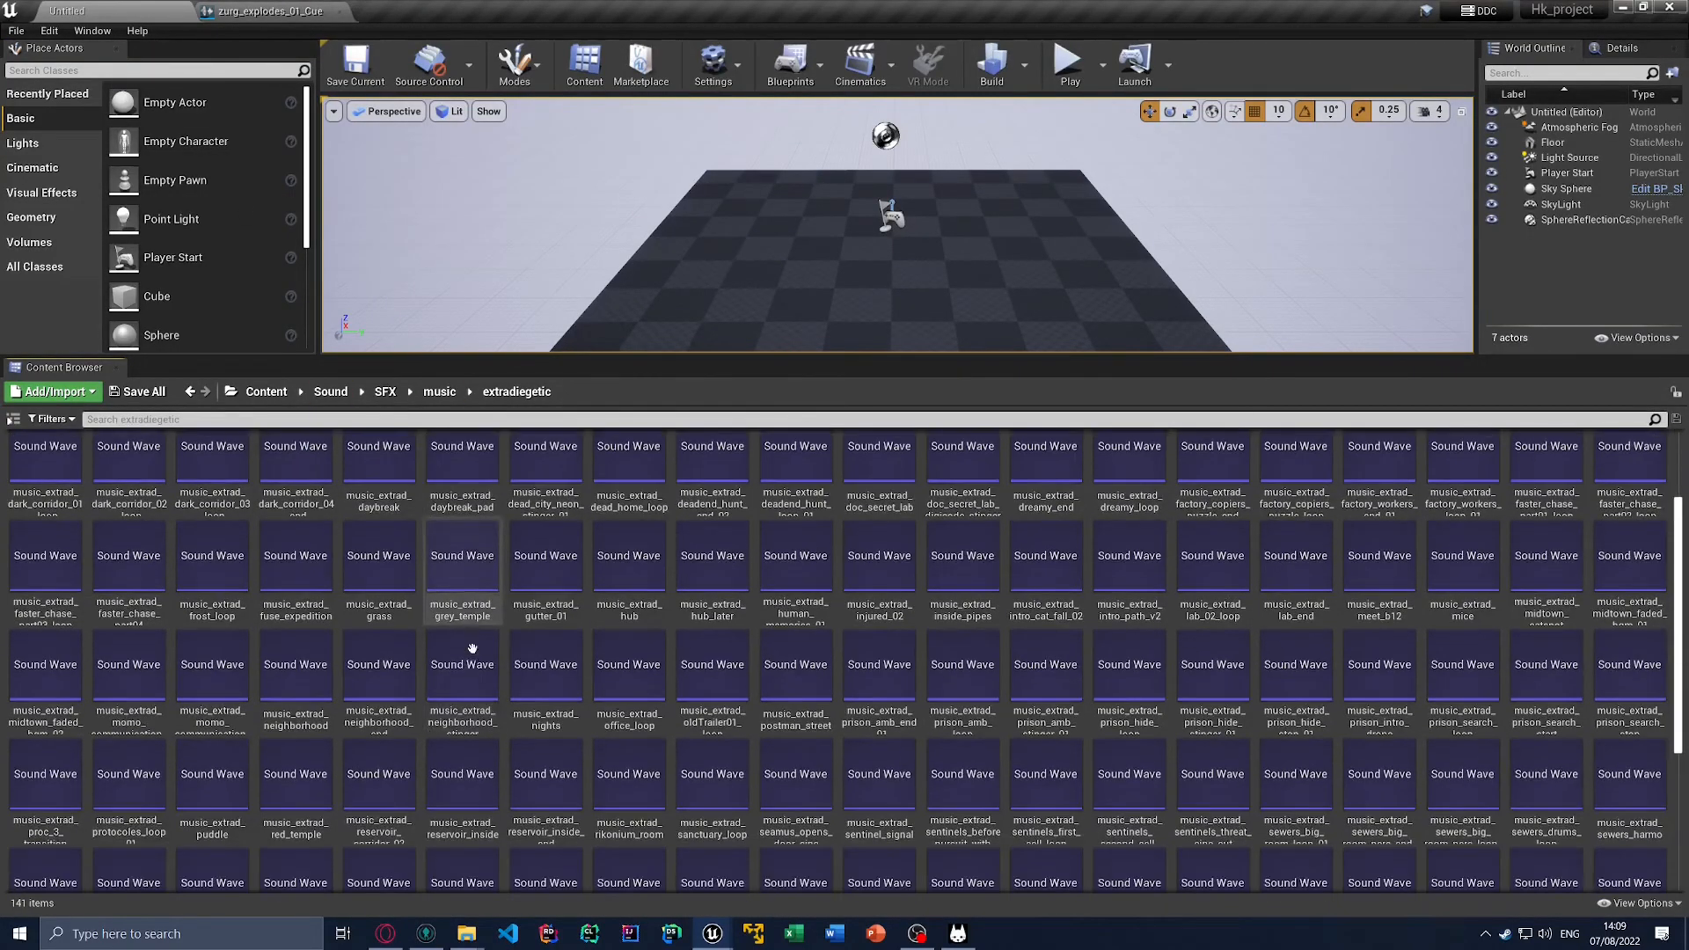
scroll(473, 652, up, 2)
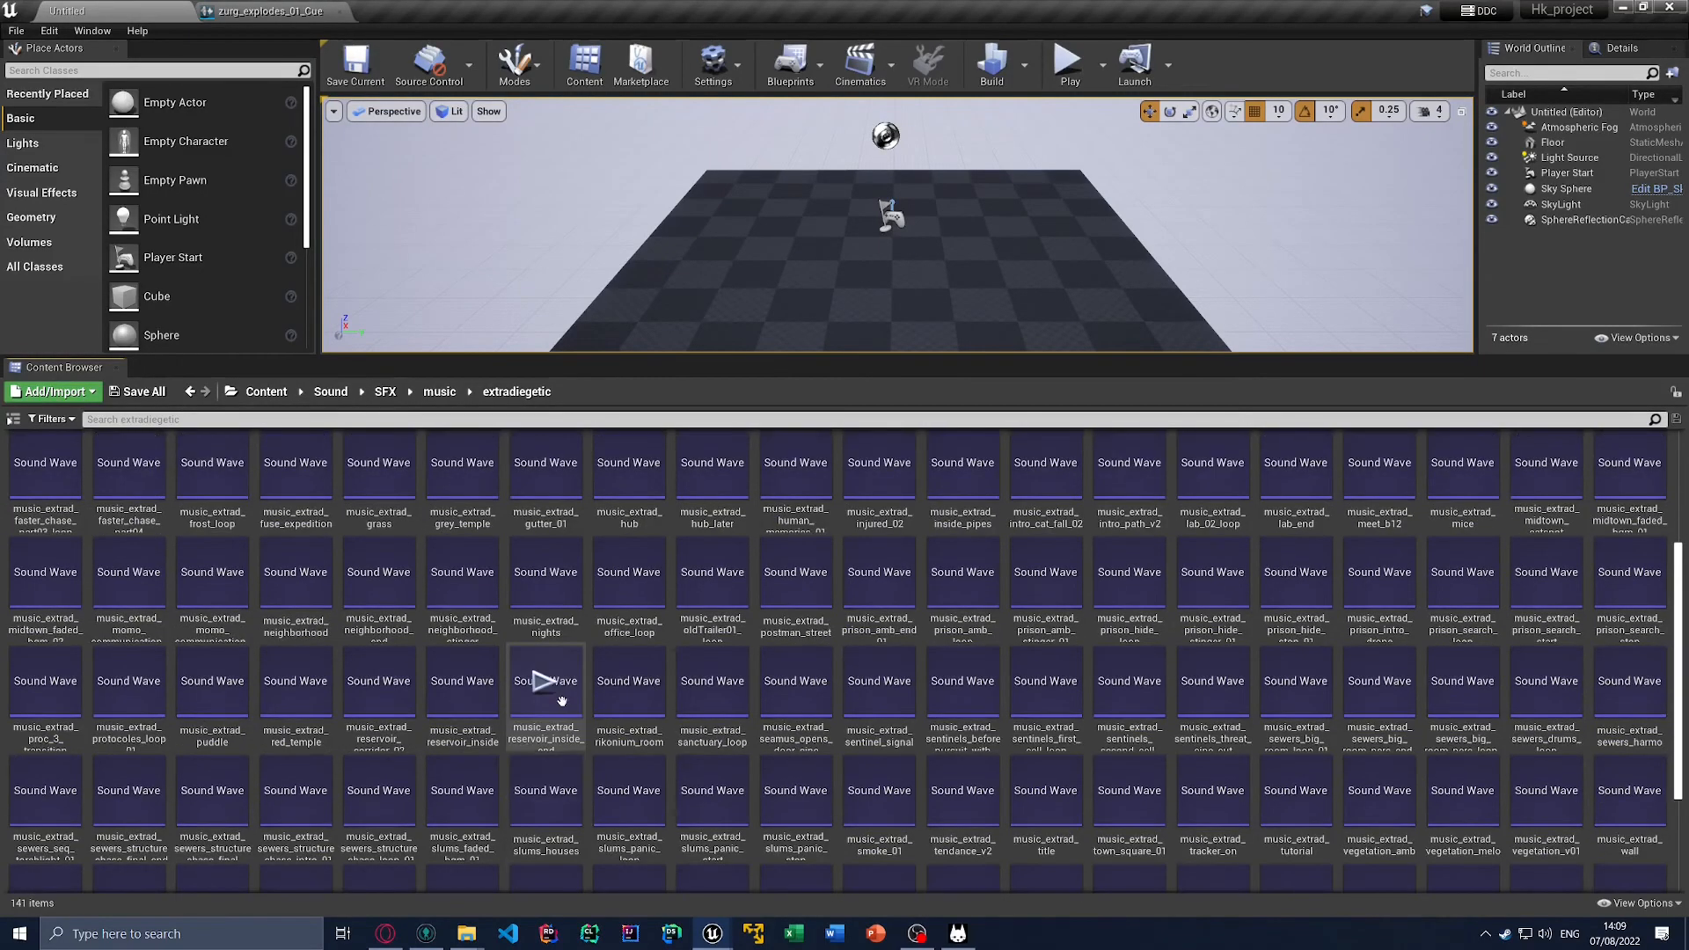
scroll(563, 702, up, 1)
Step: Inspect the wave player's Looping setting in the music_intra_loud_music_loop_01 cue under intradiegetic/shop_cues, then close the cue and return to intradiegetic
click(440, 392)
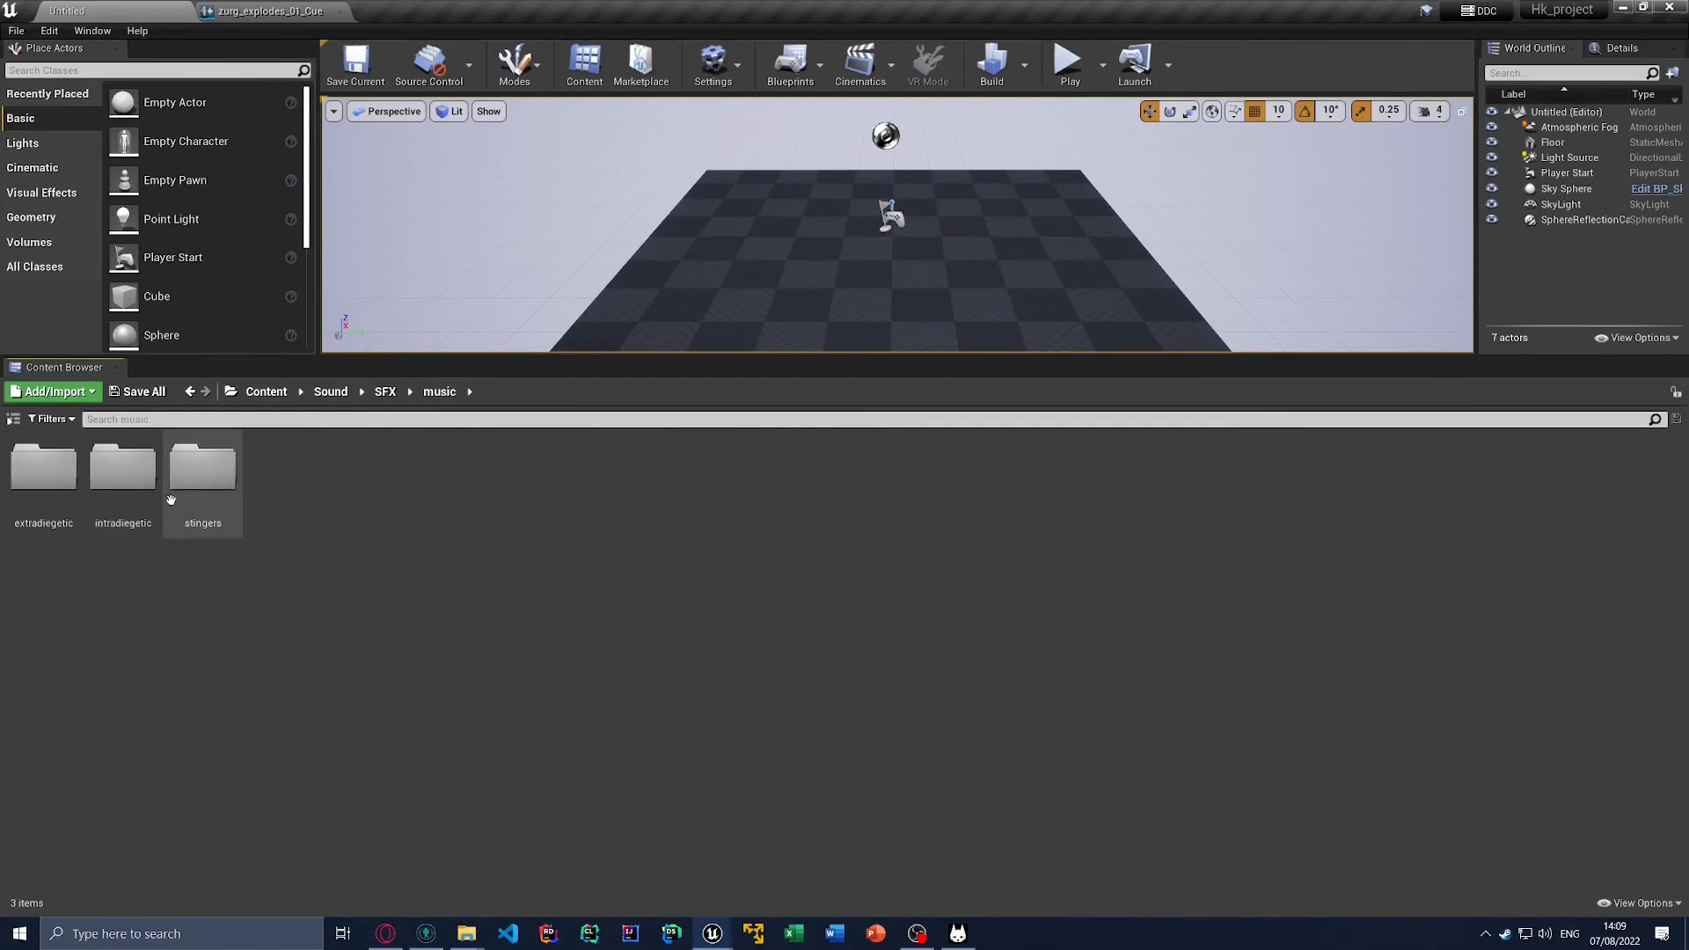
double_click(127, 471)
double_click(124, 466)
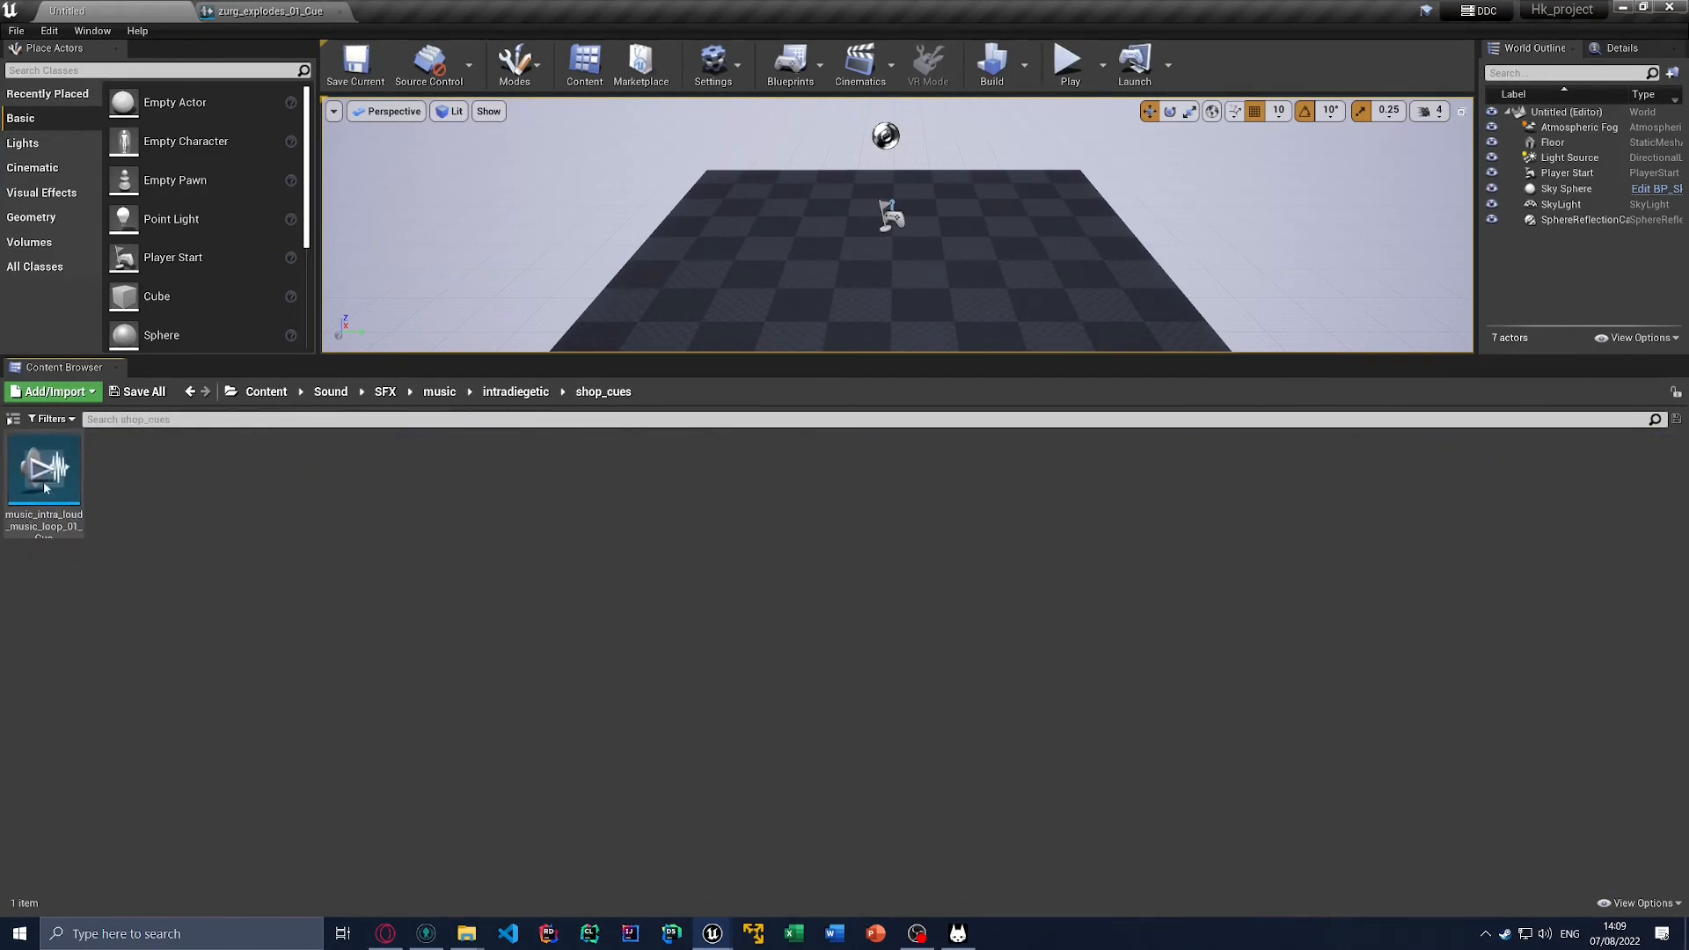
double_click(42, 498)
drag(1025, 556, 861, 548)
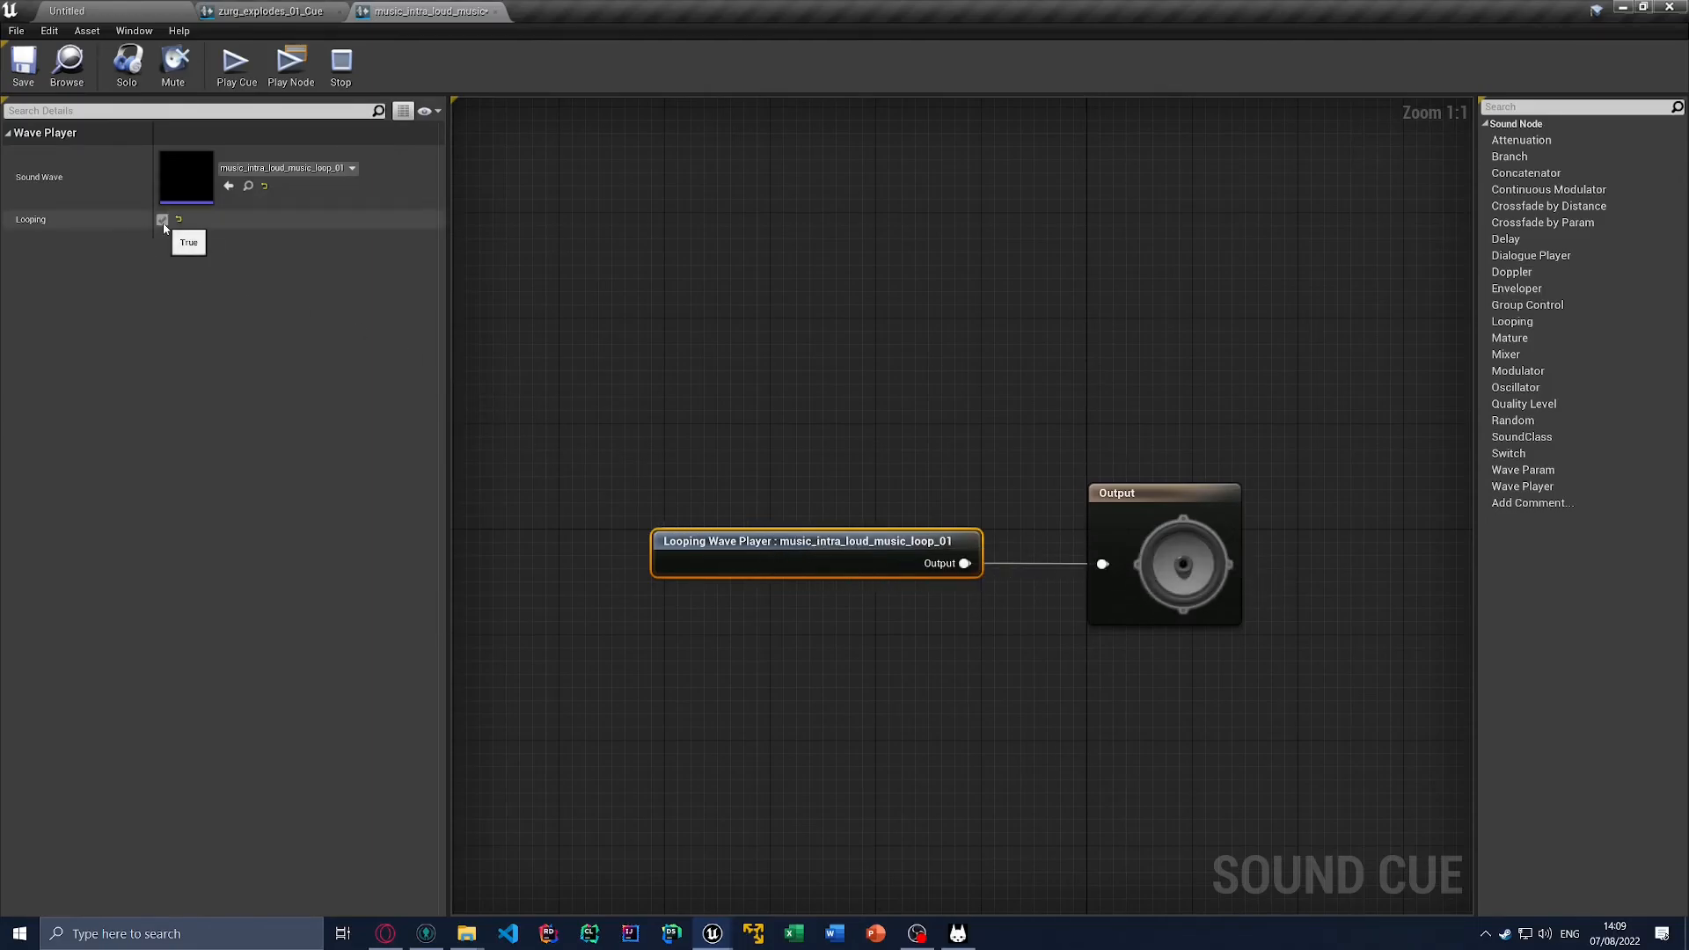
click(495, 12)
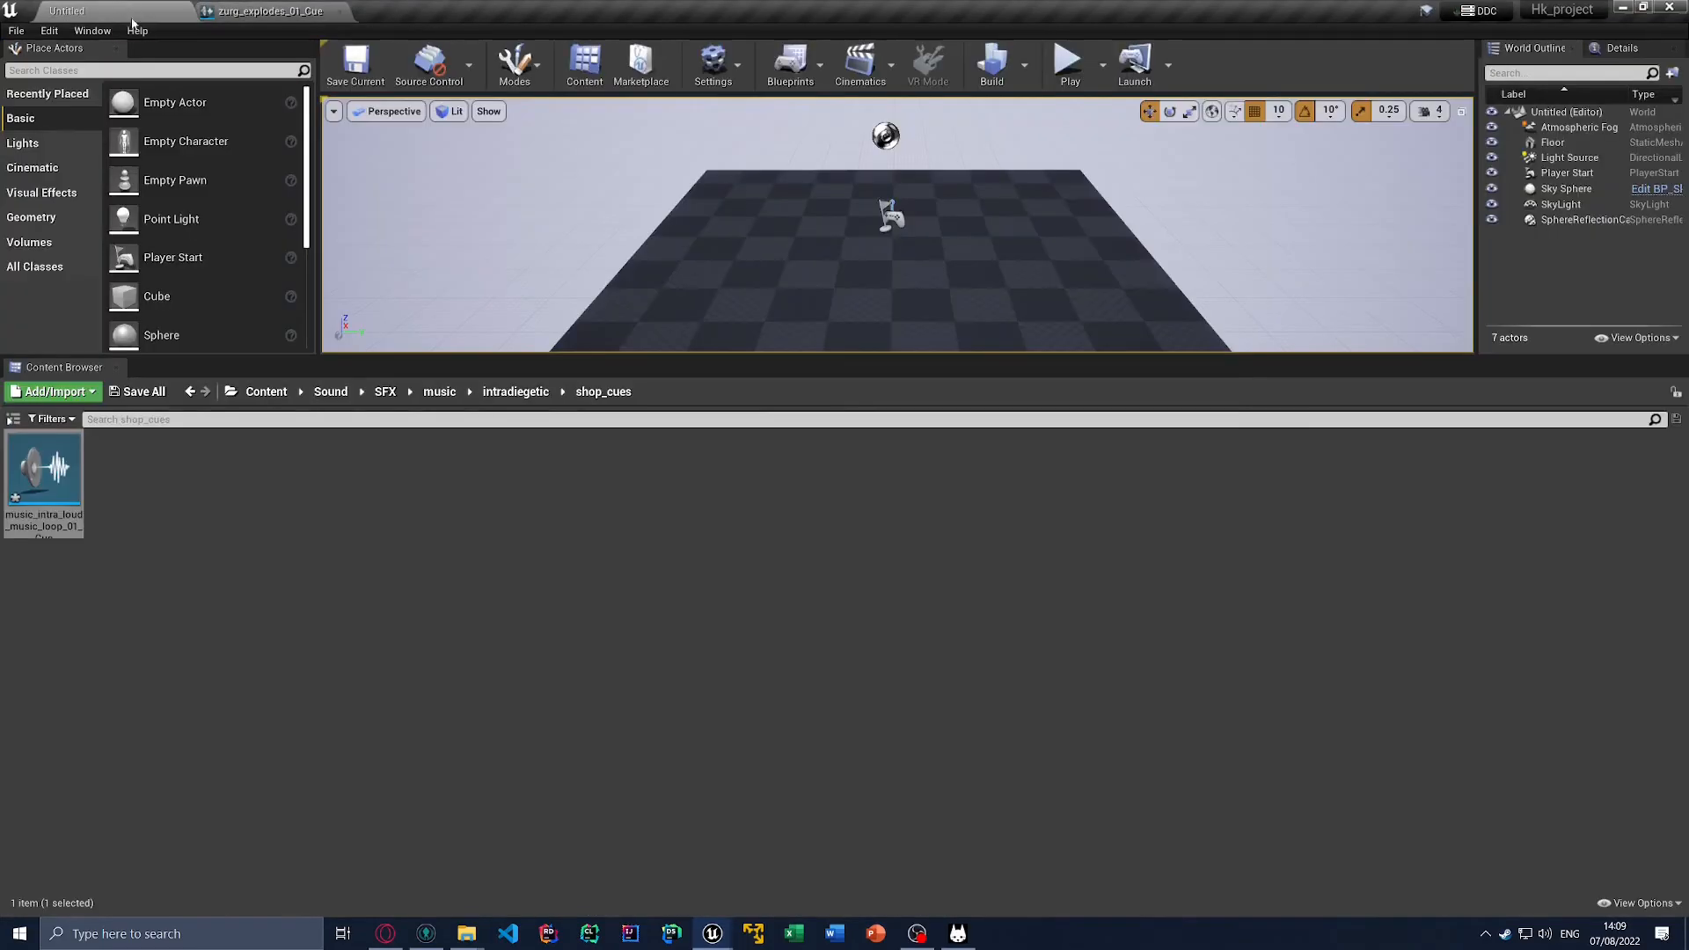
click(515, 391)
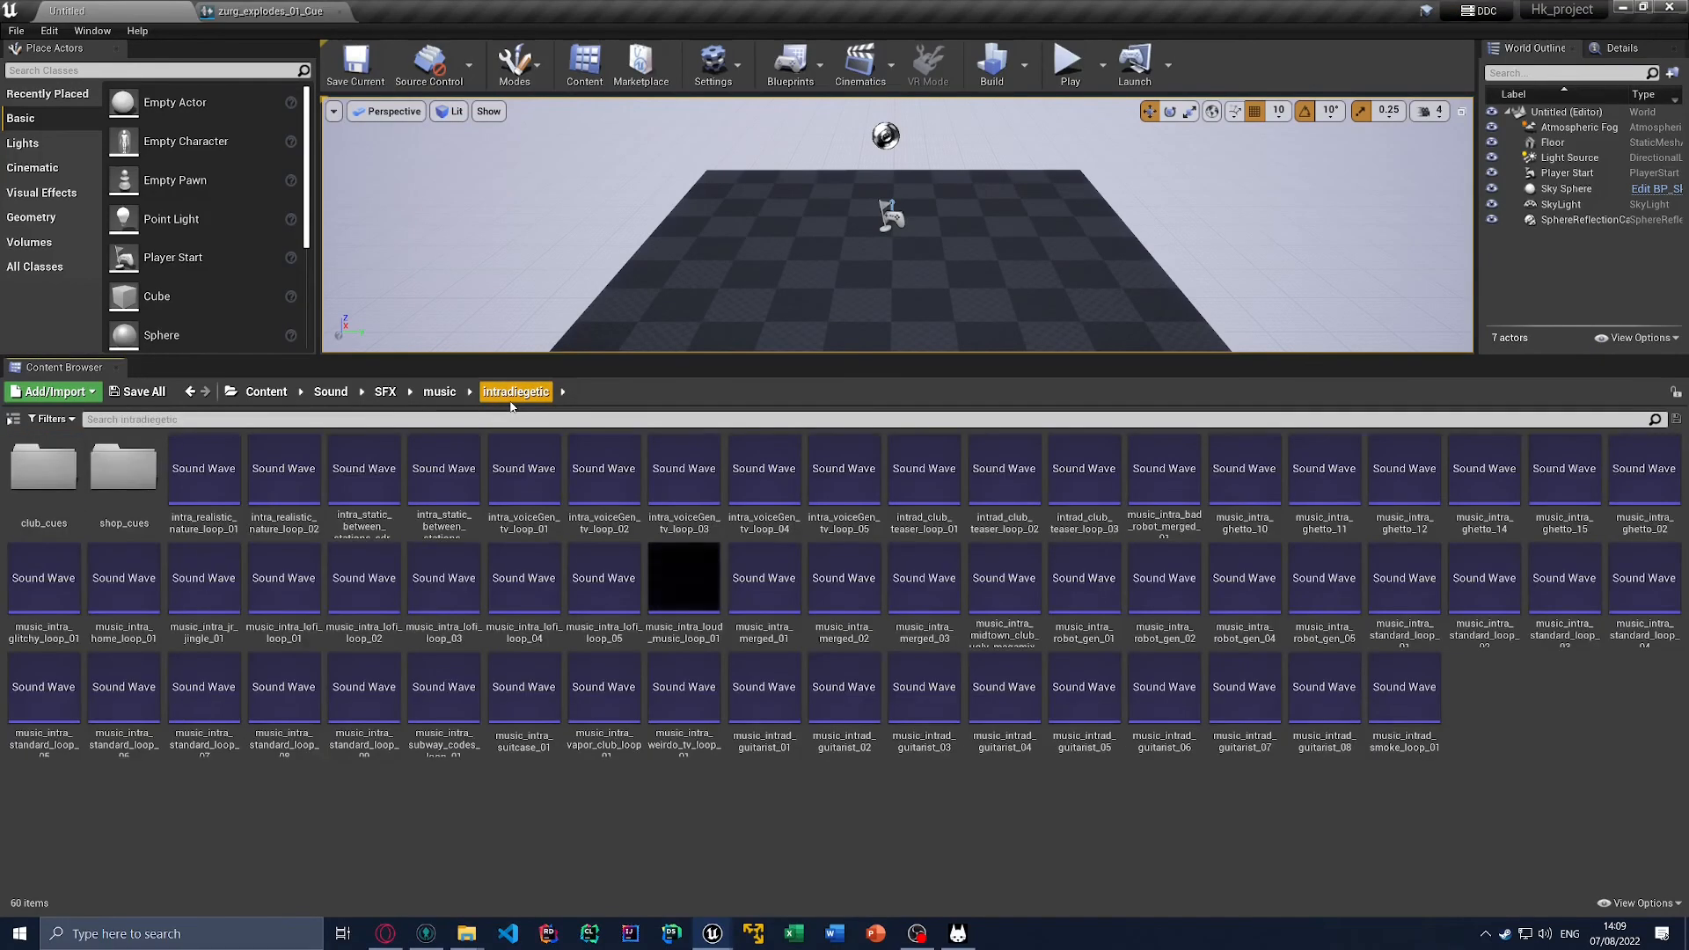